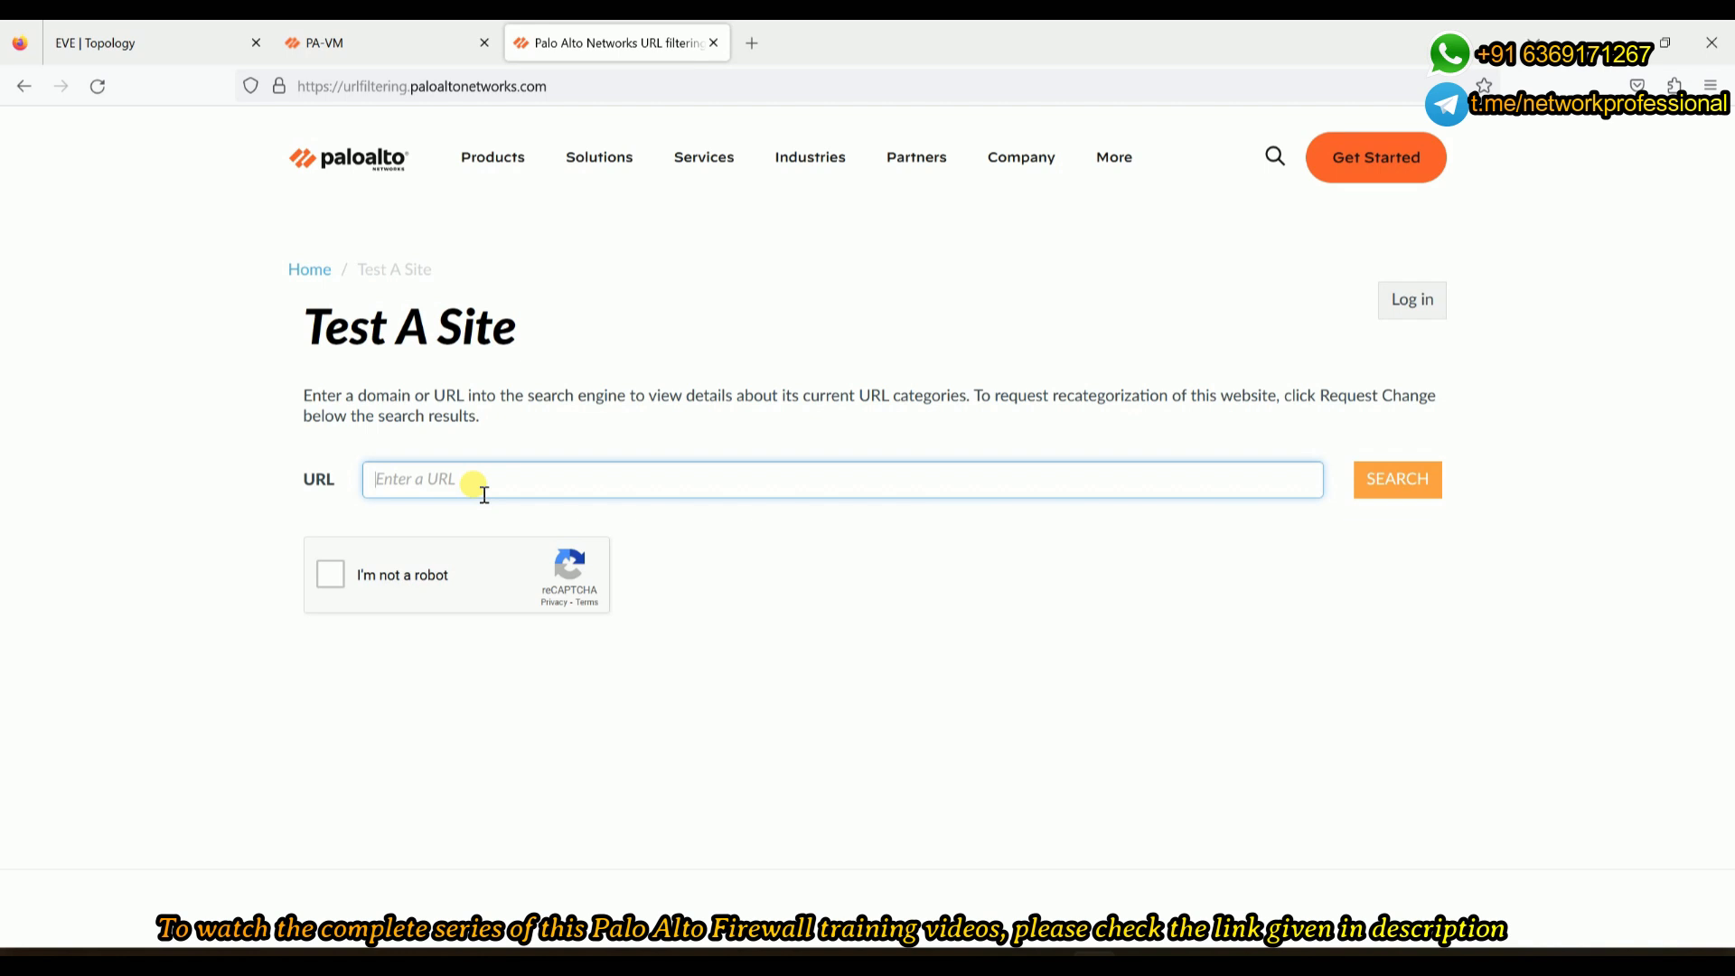
- Enter facebook.com as the test URL and pass the motorcycle-image reCAPTCHA
{"action": "type", "text": "face"}
{"action": "left_click", "coordinate": [485, 505]}
{"action": "left_click", "coordinate": [330, 574]}
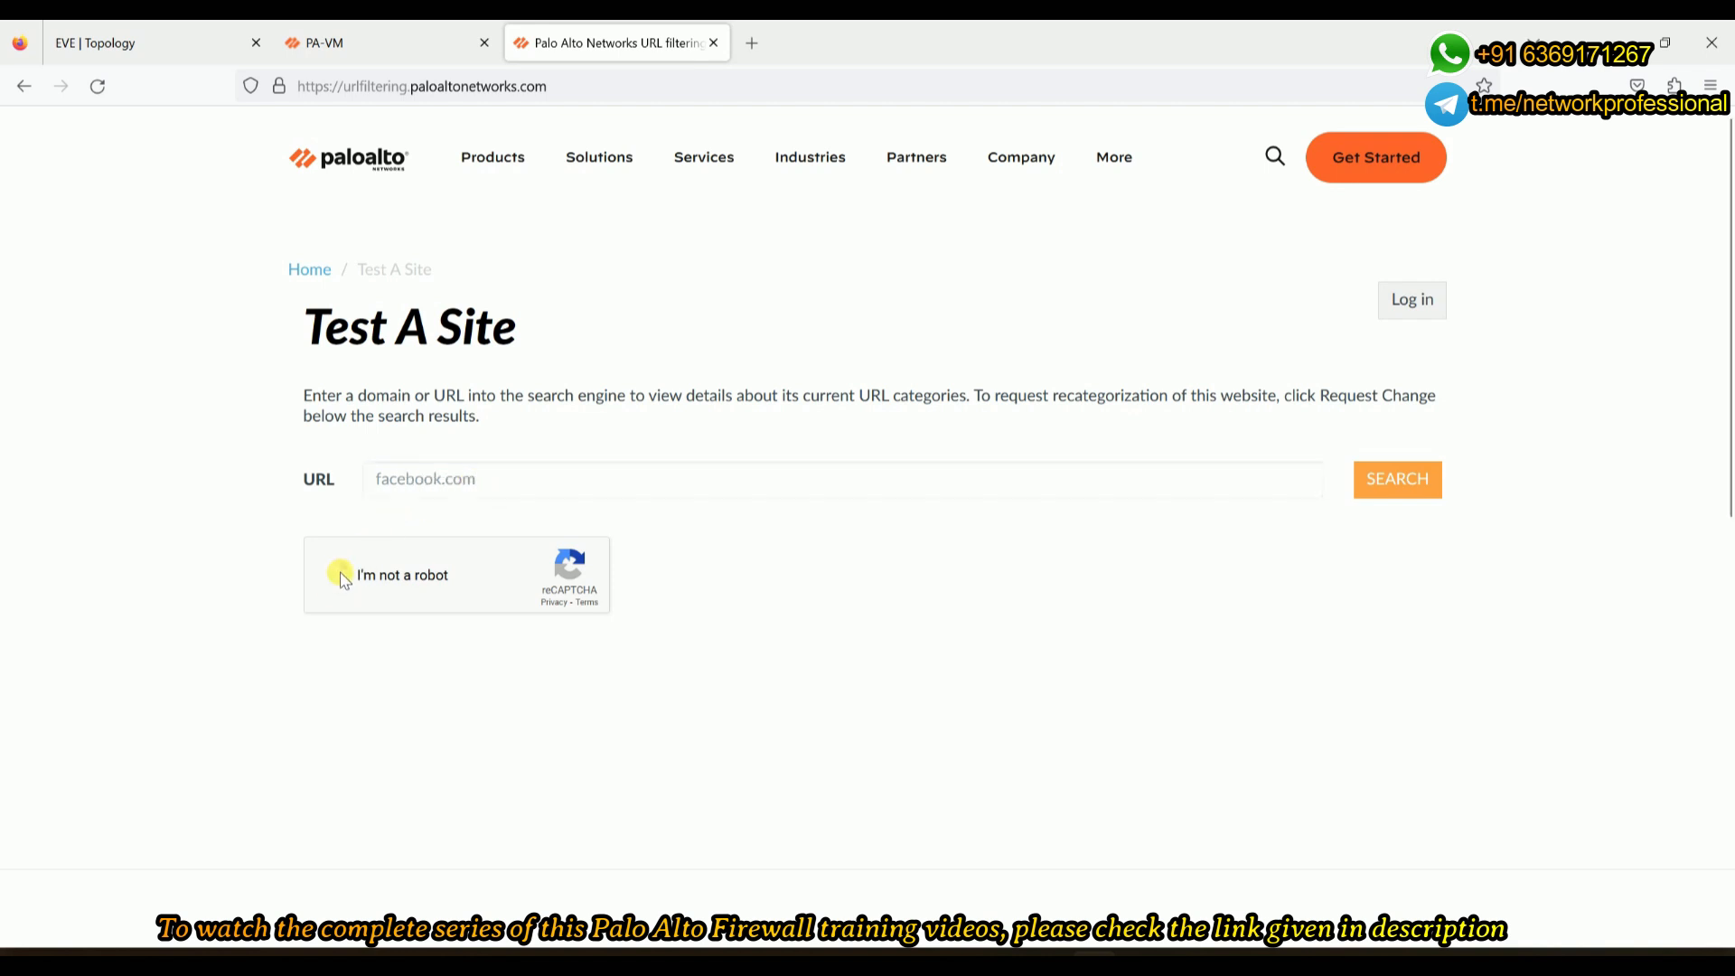
{"action": "left_click", "coordinate": [414, 475]}
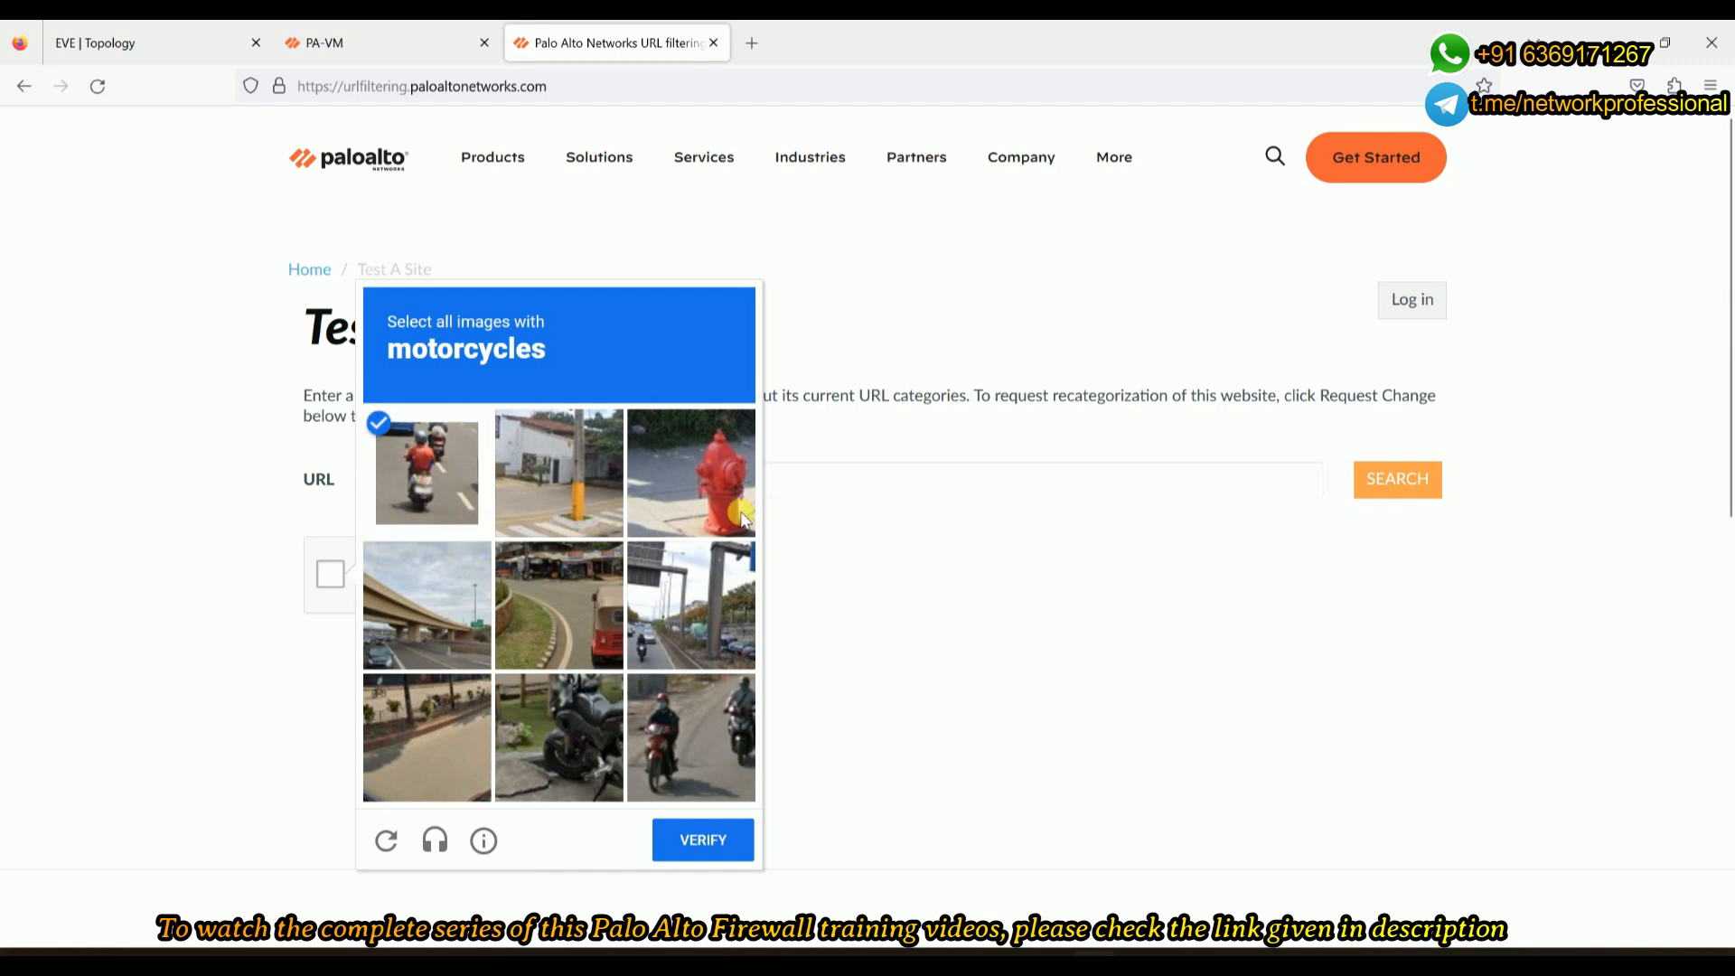
{"action": "left_click", "coordinate": [675, 747]}
{"action": "left_click", "coordinate": [555, 735]}
{"action": "left_click", "coordinate": [673, 644]}
{"action": "left_click", "coordinate": [697, 839]}
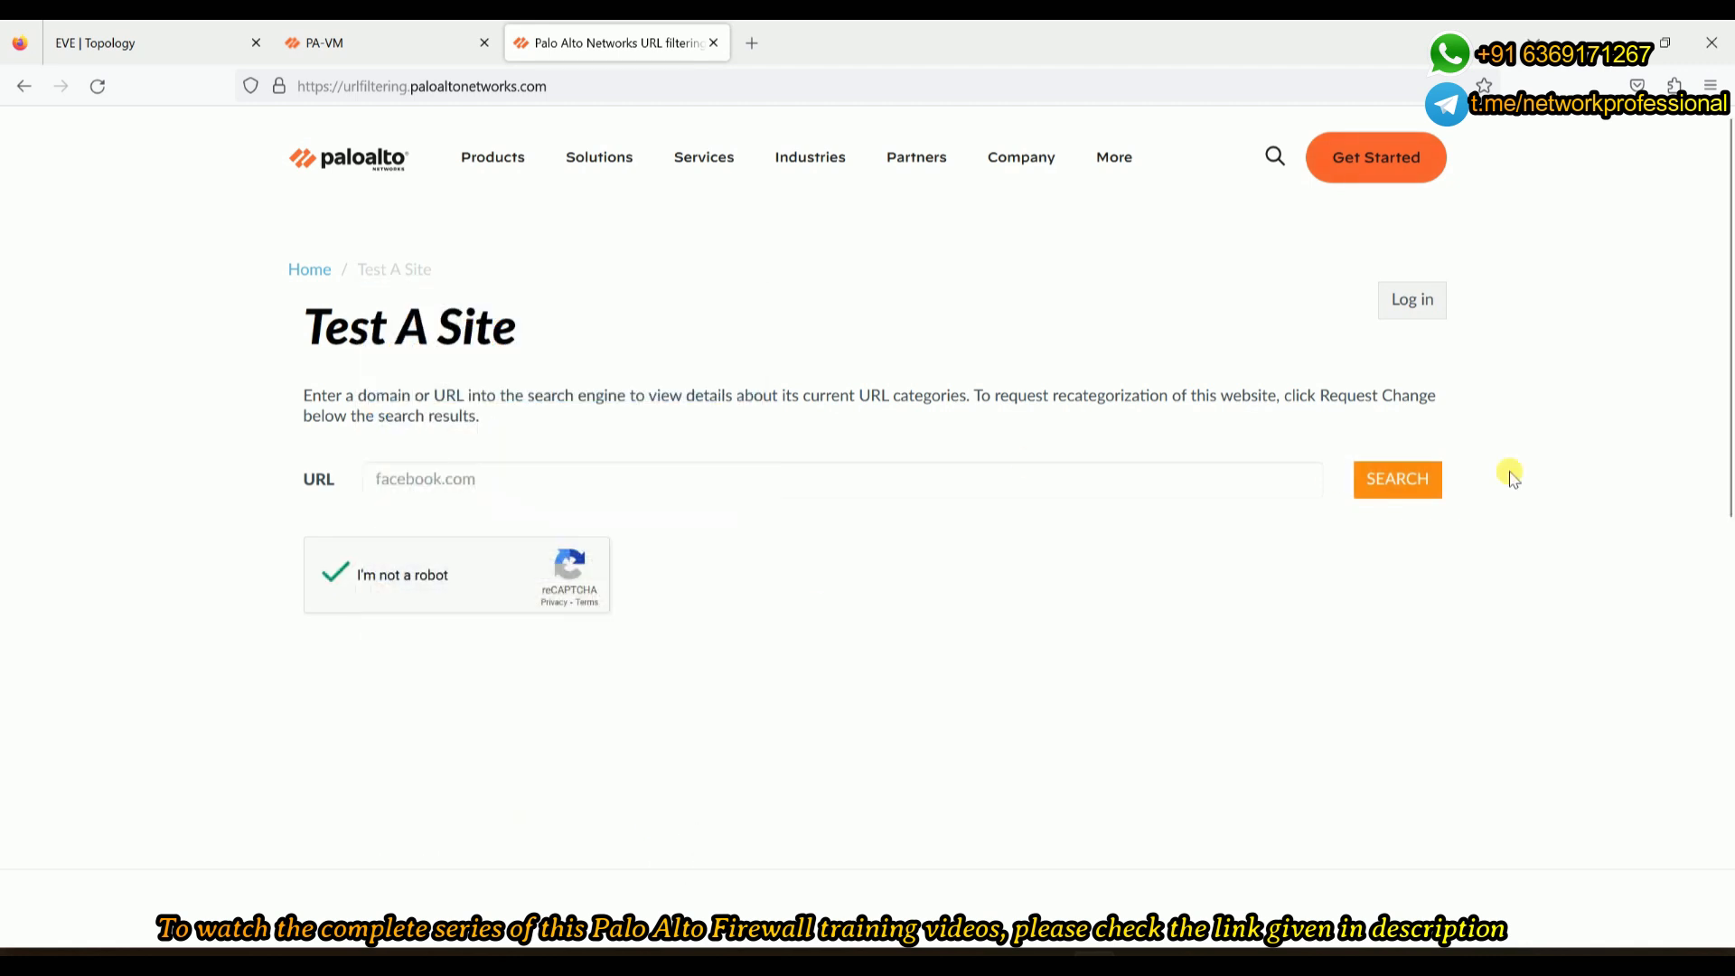
- Search facebook.com and highlight its Social-Networking, Low-Risk category
{"action": "left_click", "coordinate": [1408, 489]}
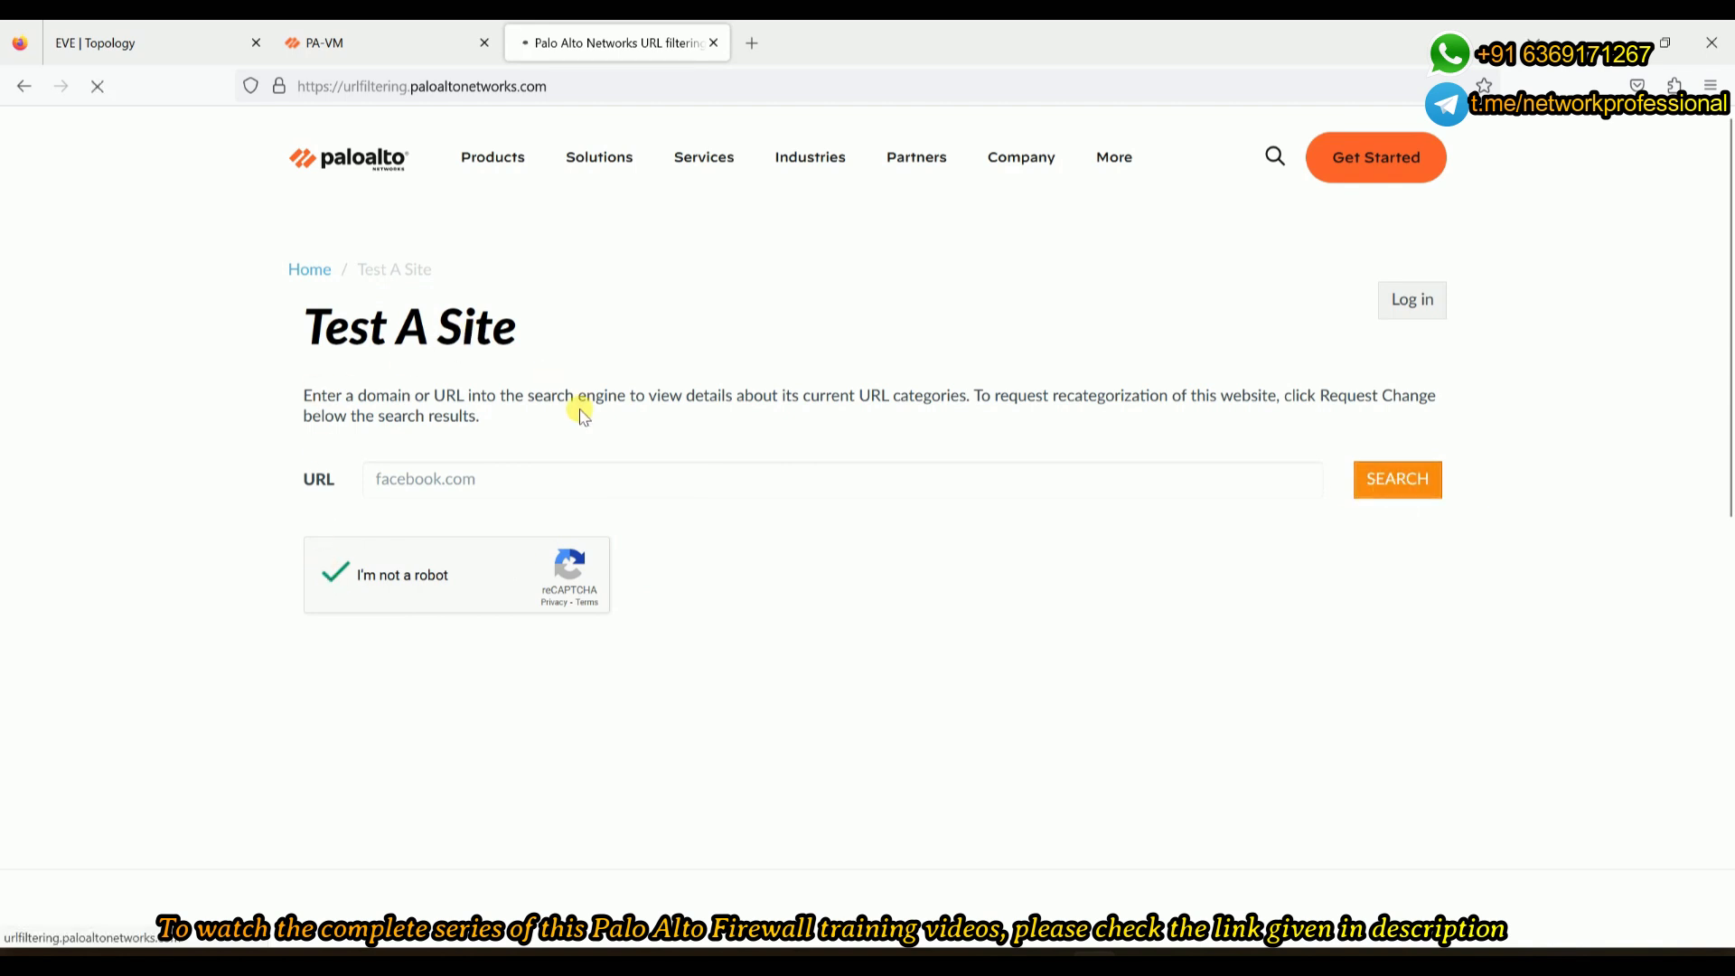
{"action": "left_click_drag", "start_coordinate": [553, 610], "coordinate": [405, 618]}
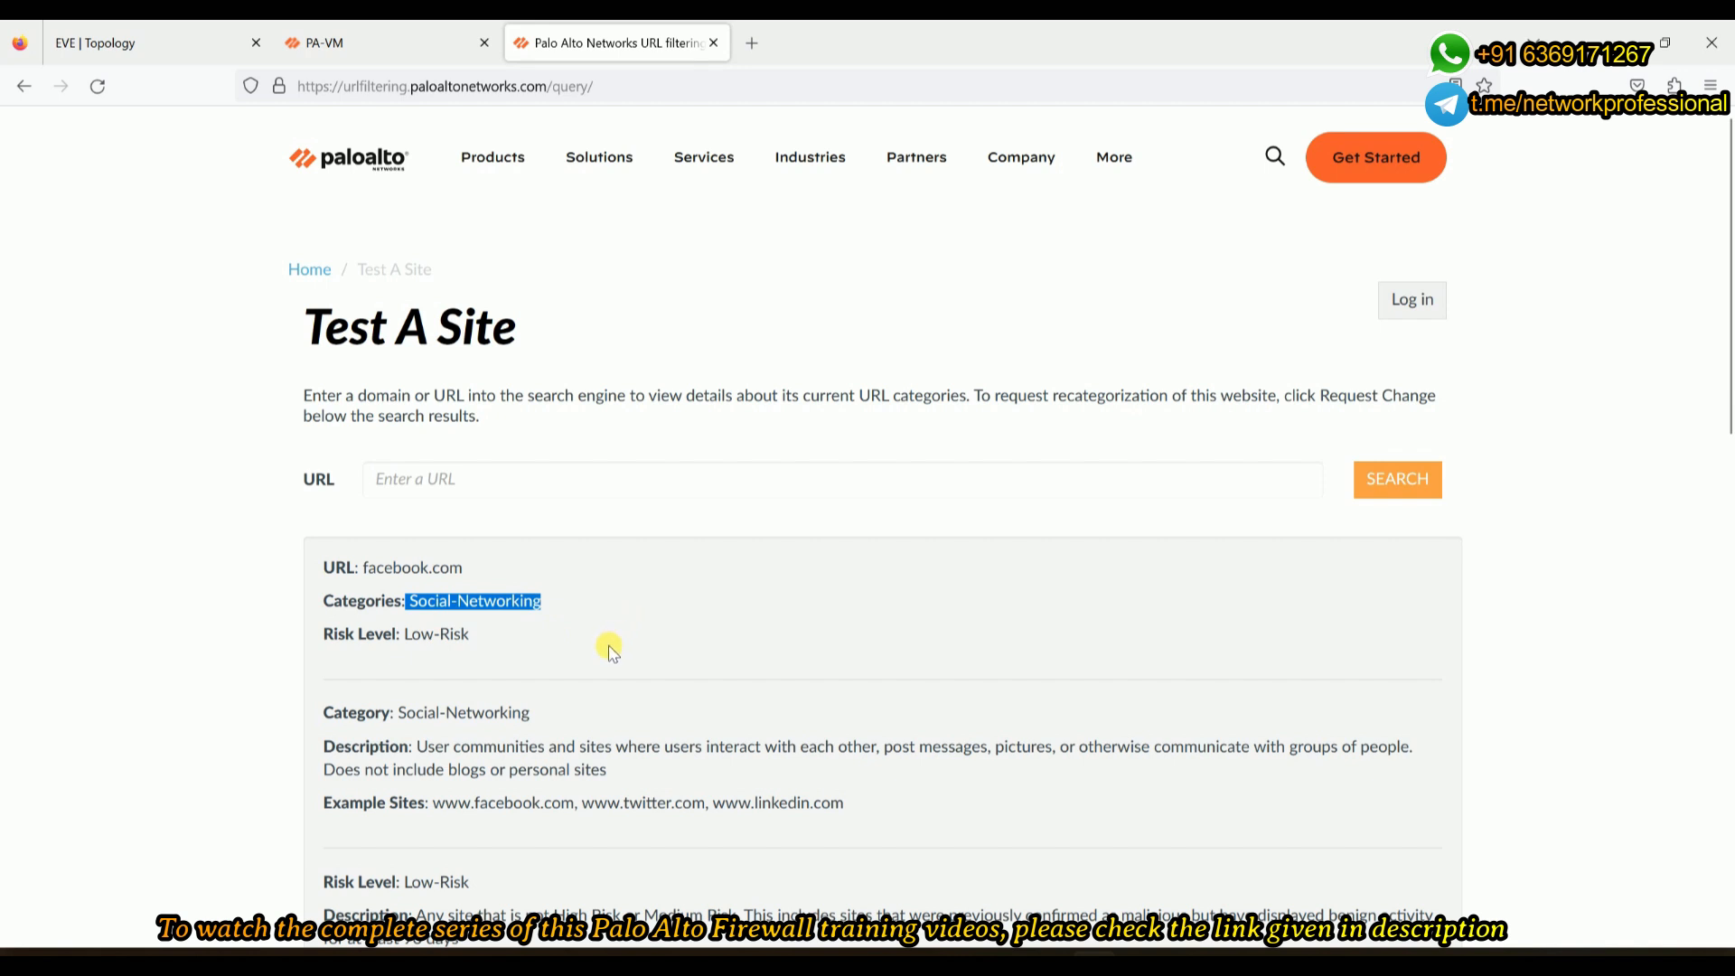
{"action": "scroll", "coordinate": [615, 641], "scroll_direction": "down", "scroll_amount": 5}
{"action": "scroll", "coordinate": [634, 515], "scroll_direction": "up", "scroll_amount": 5}
- Enter youtube.com as the test URL and pass the car-image reCAPTCHA
{"action": "left_click", "coordinate": [748, 486]}
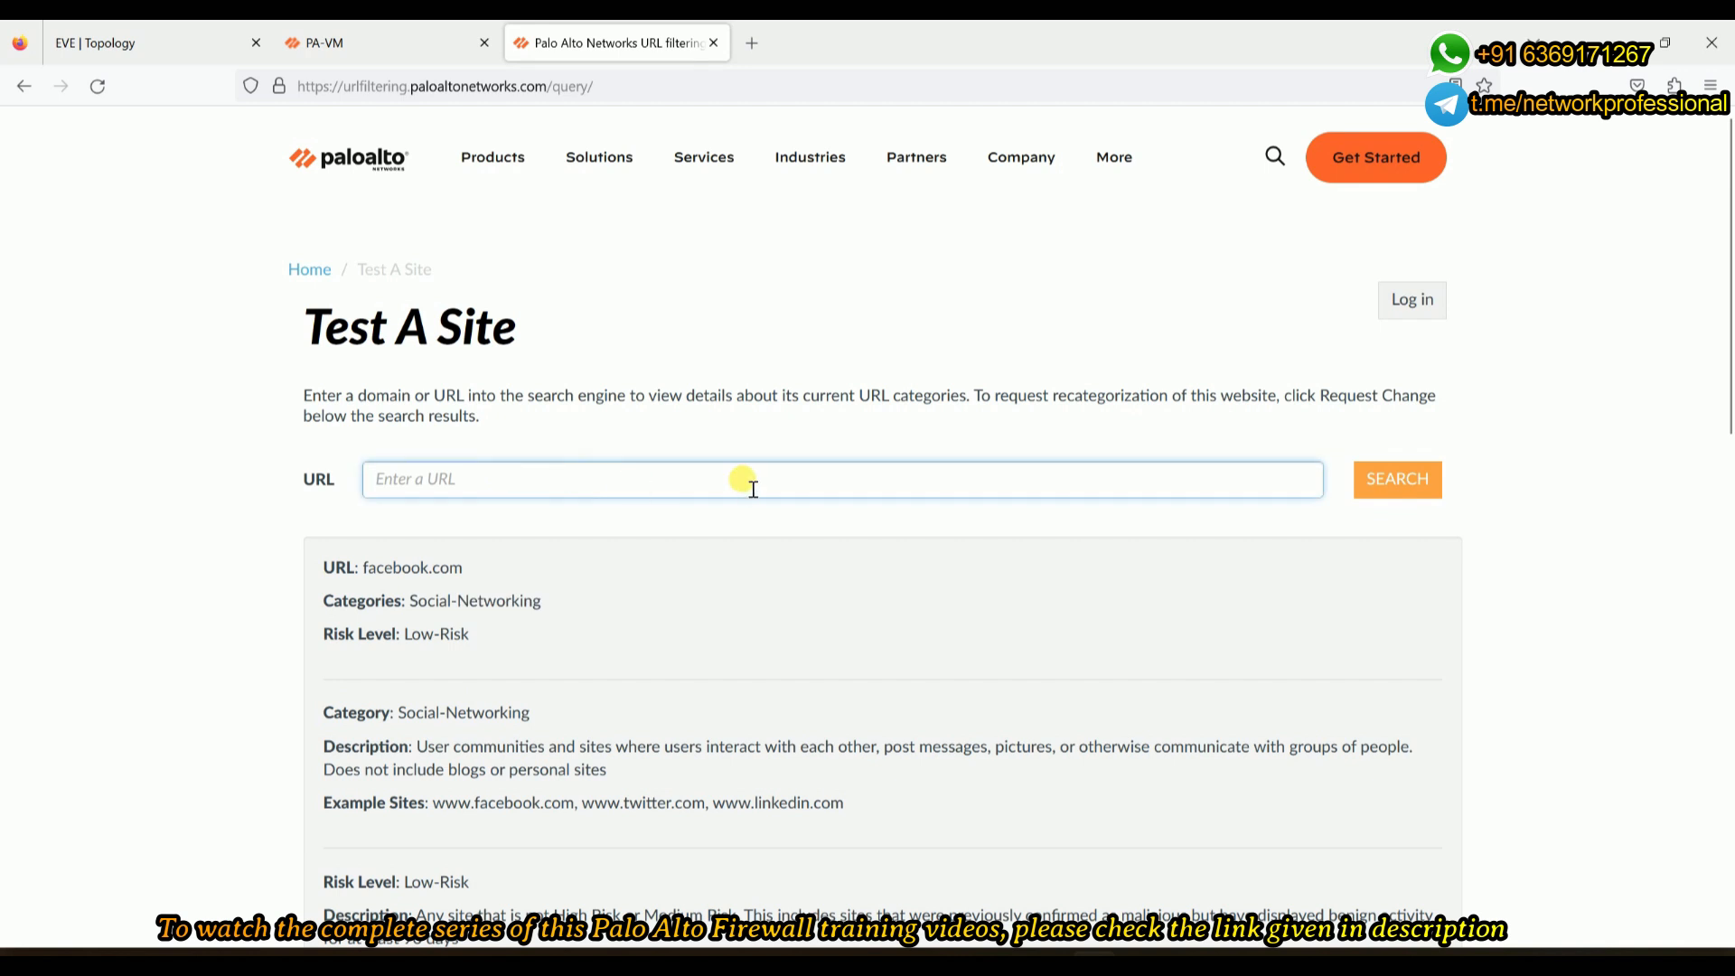
{"action": "type", "text": "youtube.com"}
{"action": "key", "text": "Return"}
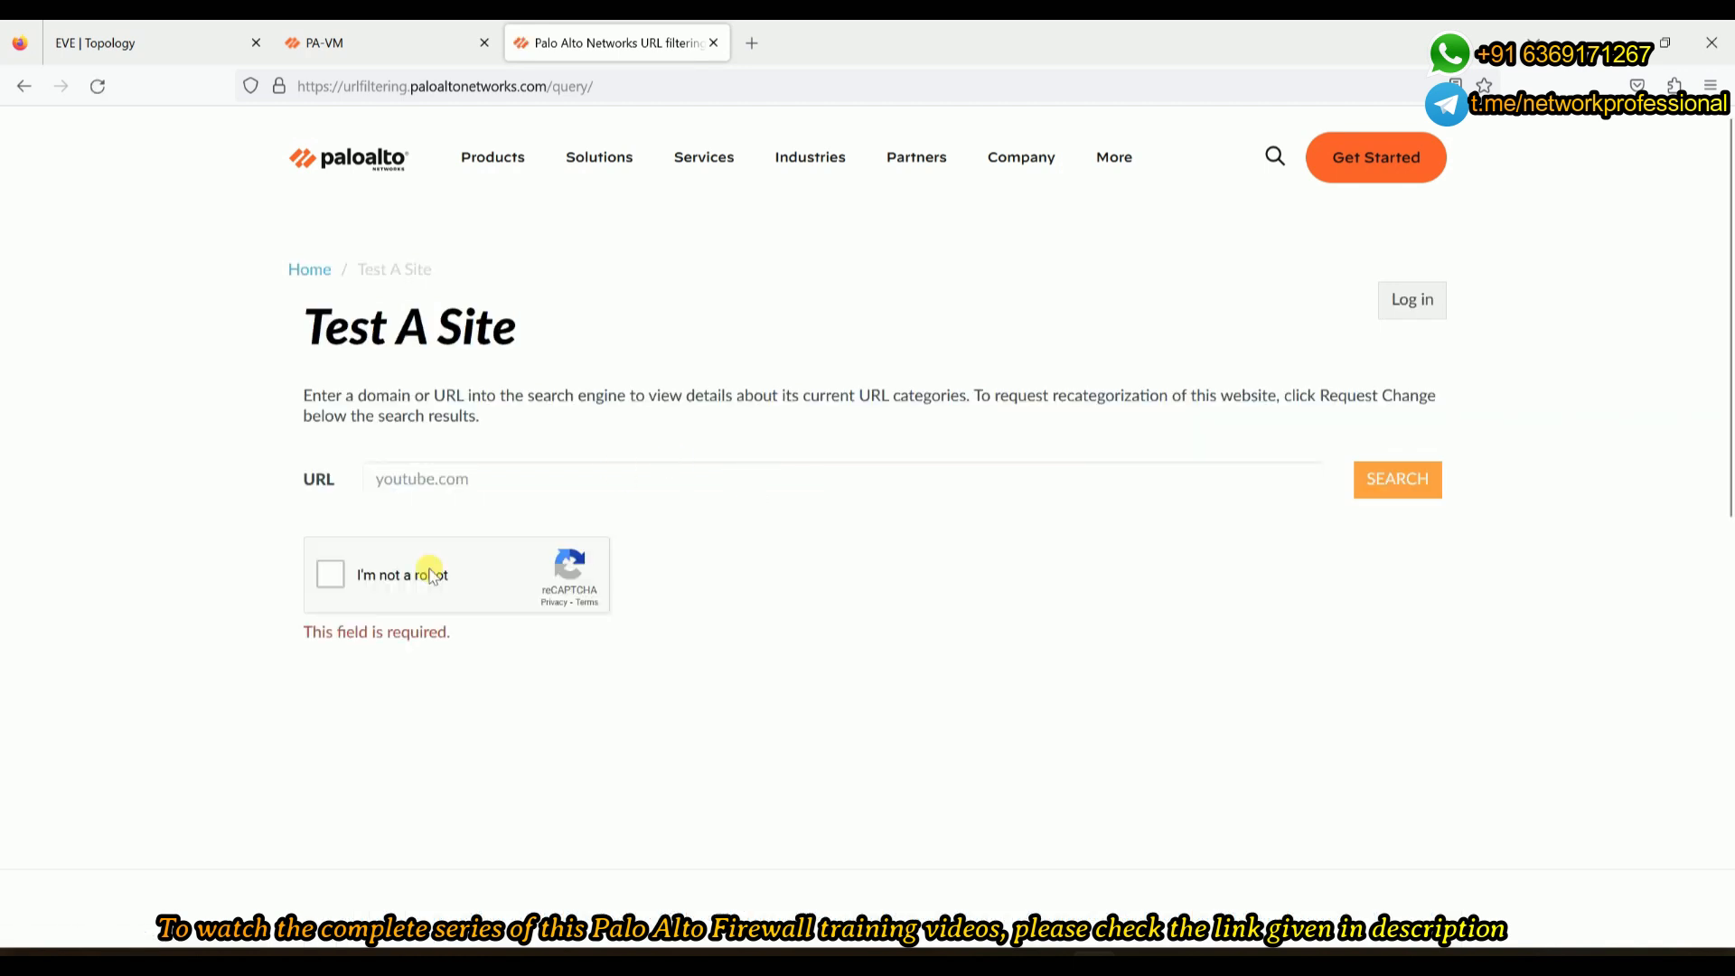
{"action": "left_click", "coordinate": [332, 583]}
{"action": "left_click", "coordinate": [419, 608]}
{"action": "left_click", "coordinate": [418, 608]}
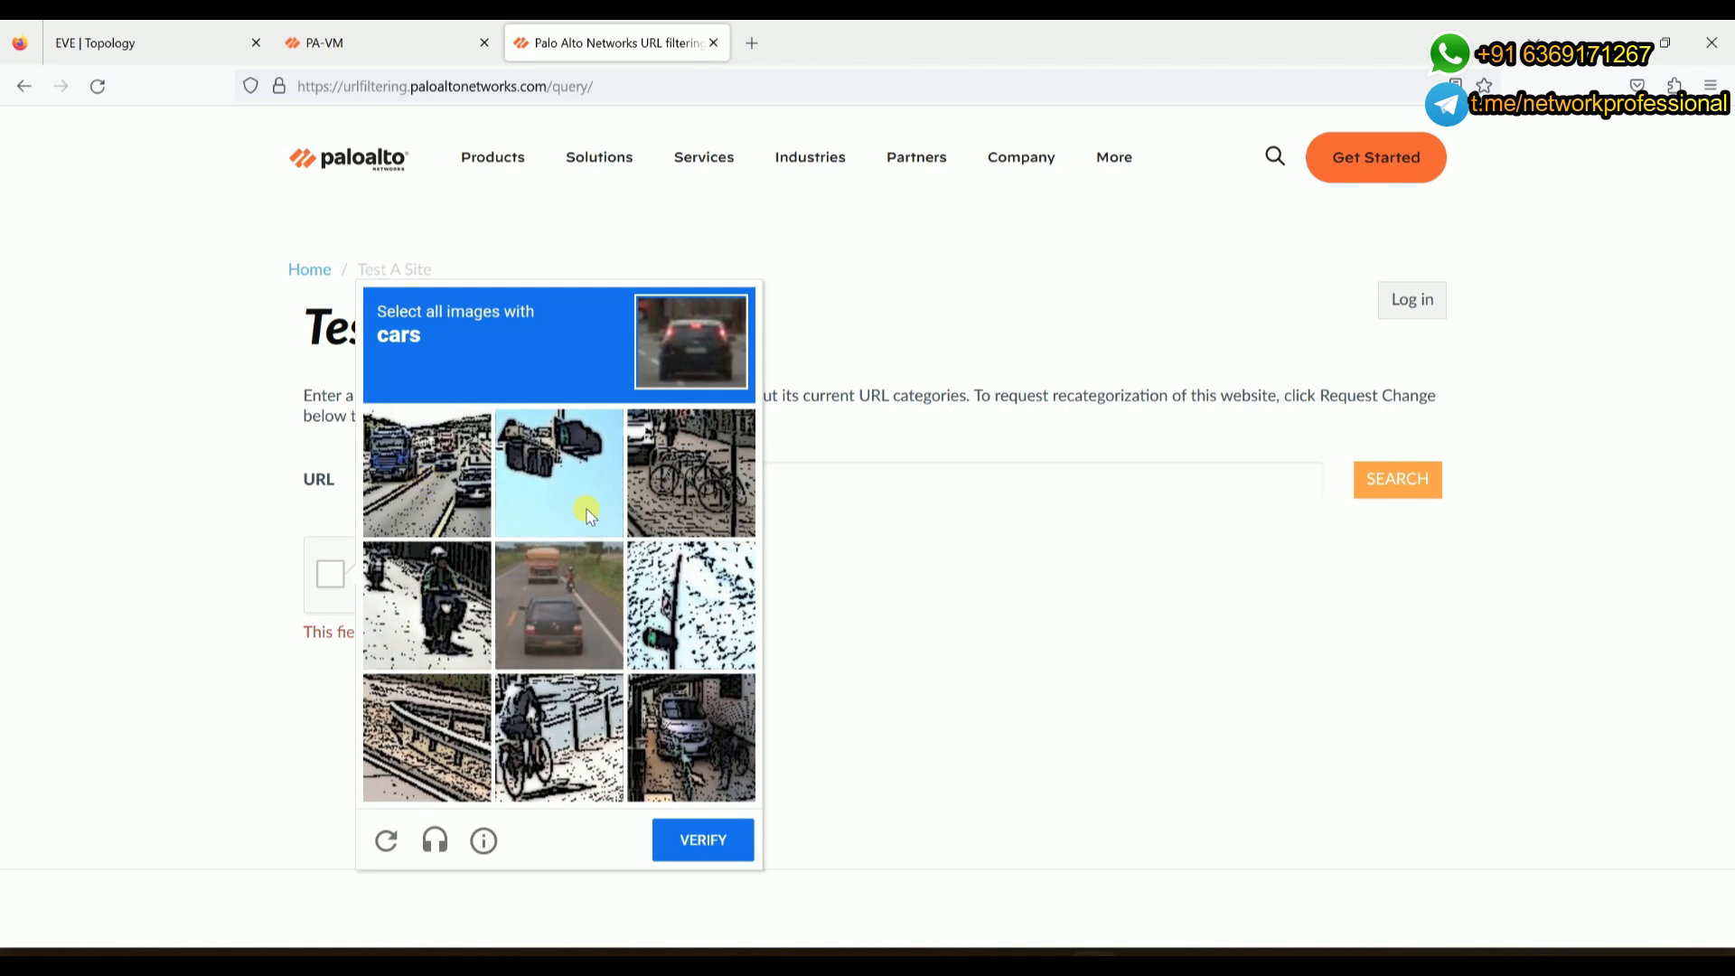
{"action": "left_click", "coordinate": [691, 736]}
{"action": "left_click", "coordinate": [572, 632]}
{"action": "left_click", "coordinate": [452, 495]}
{"action": "left_click", "coordinate": [713, 849]}
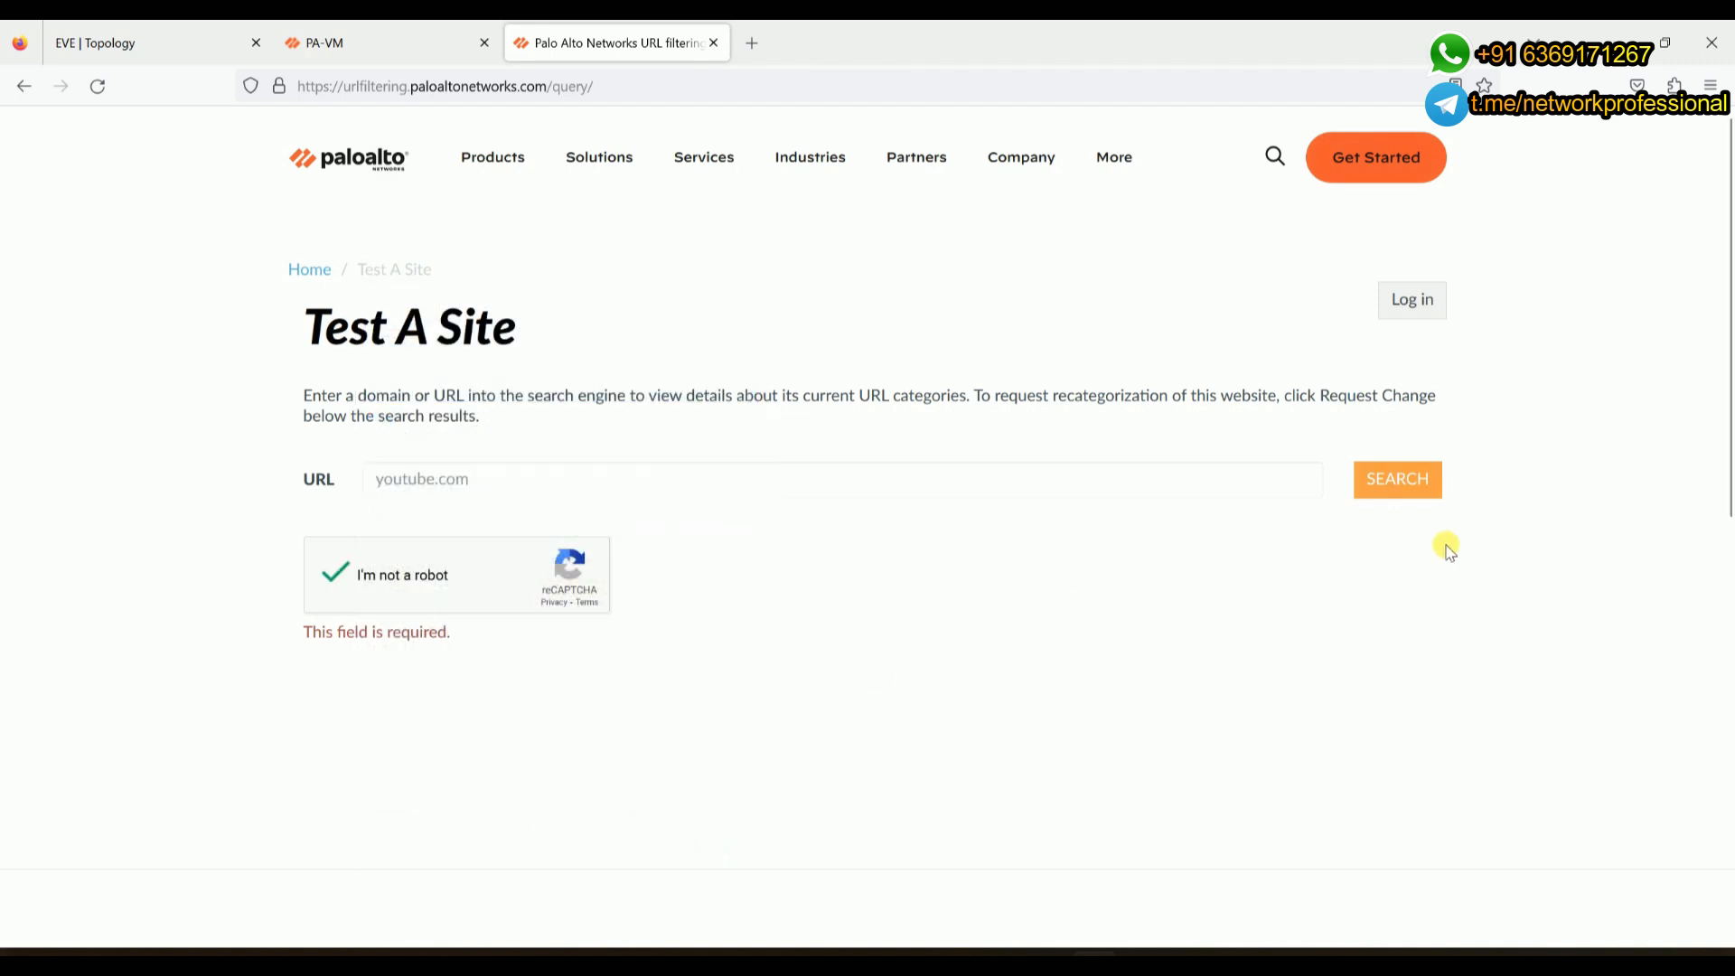
- Search youtube.com and highlight its Streaming-Media category
{"action": "left_click", "coordinate": [1393, 484]}
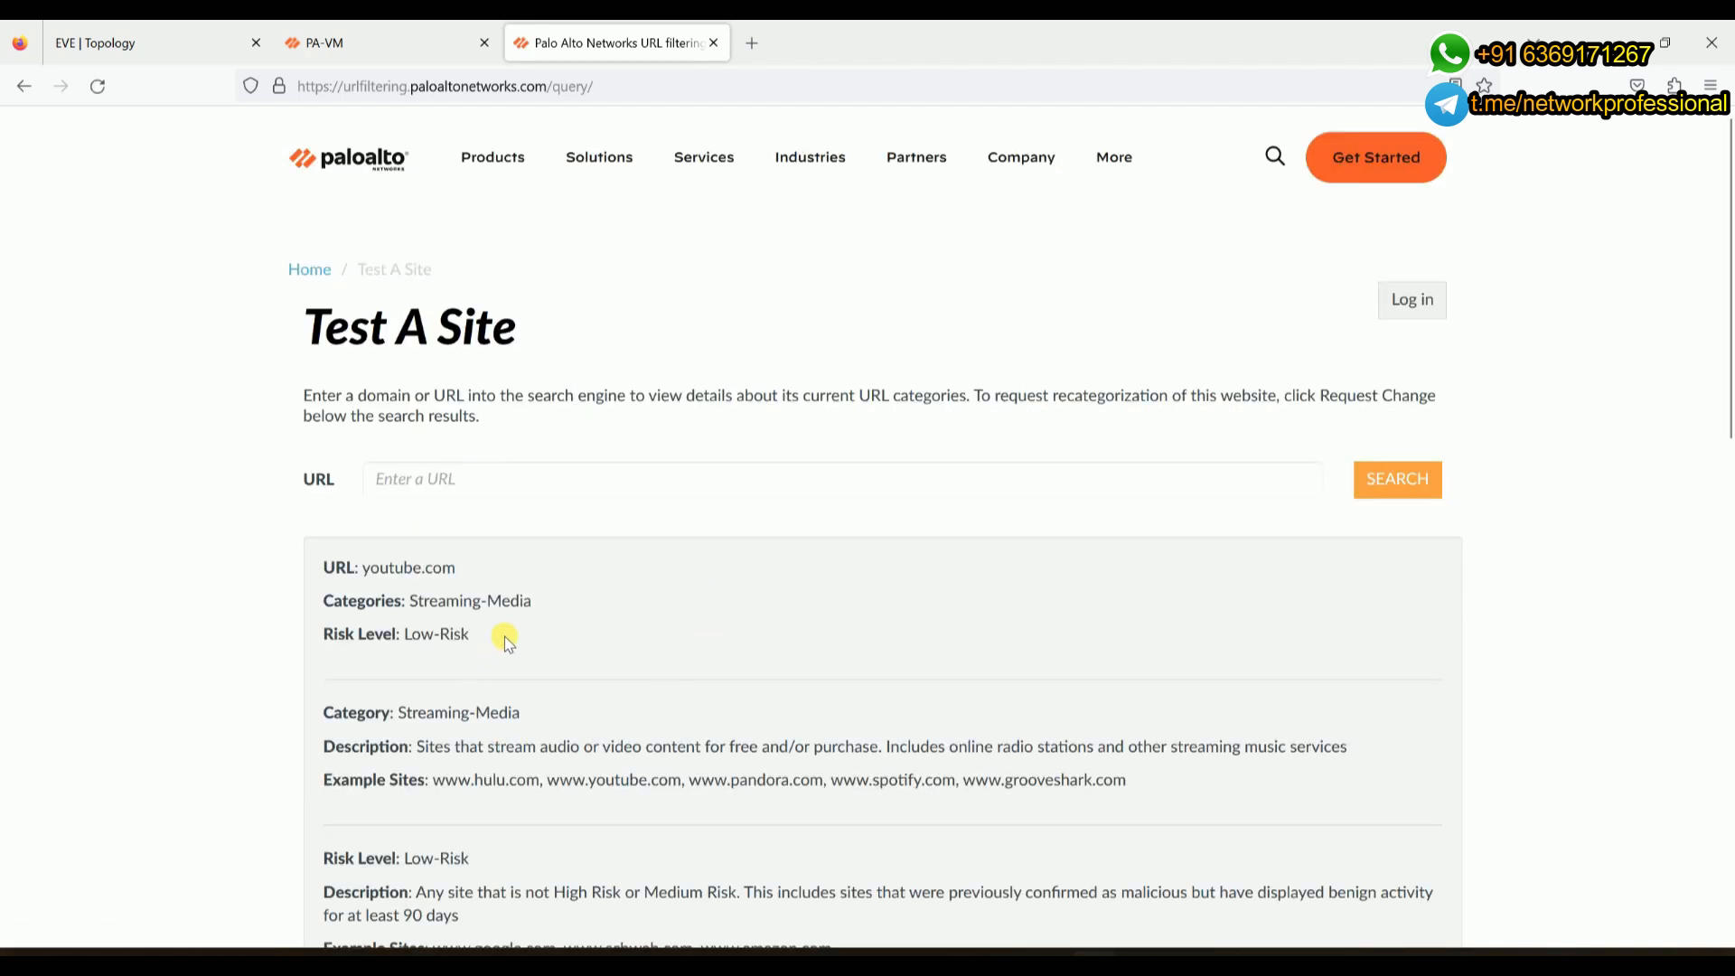
{"action": "left_click_drag", "start_coordinate": [531, 601], "coordinate": [411, 601]}
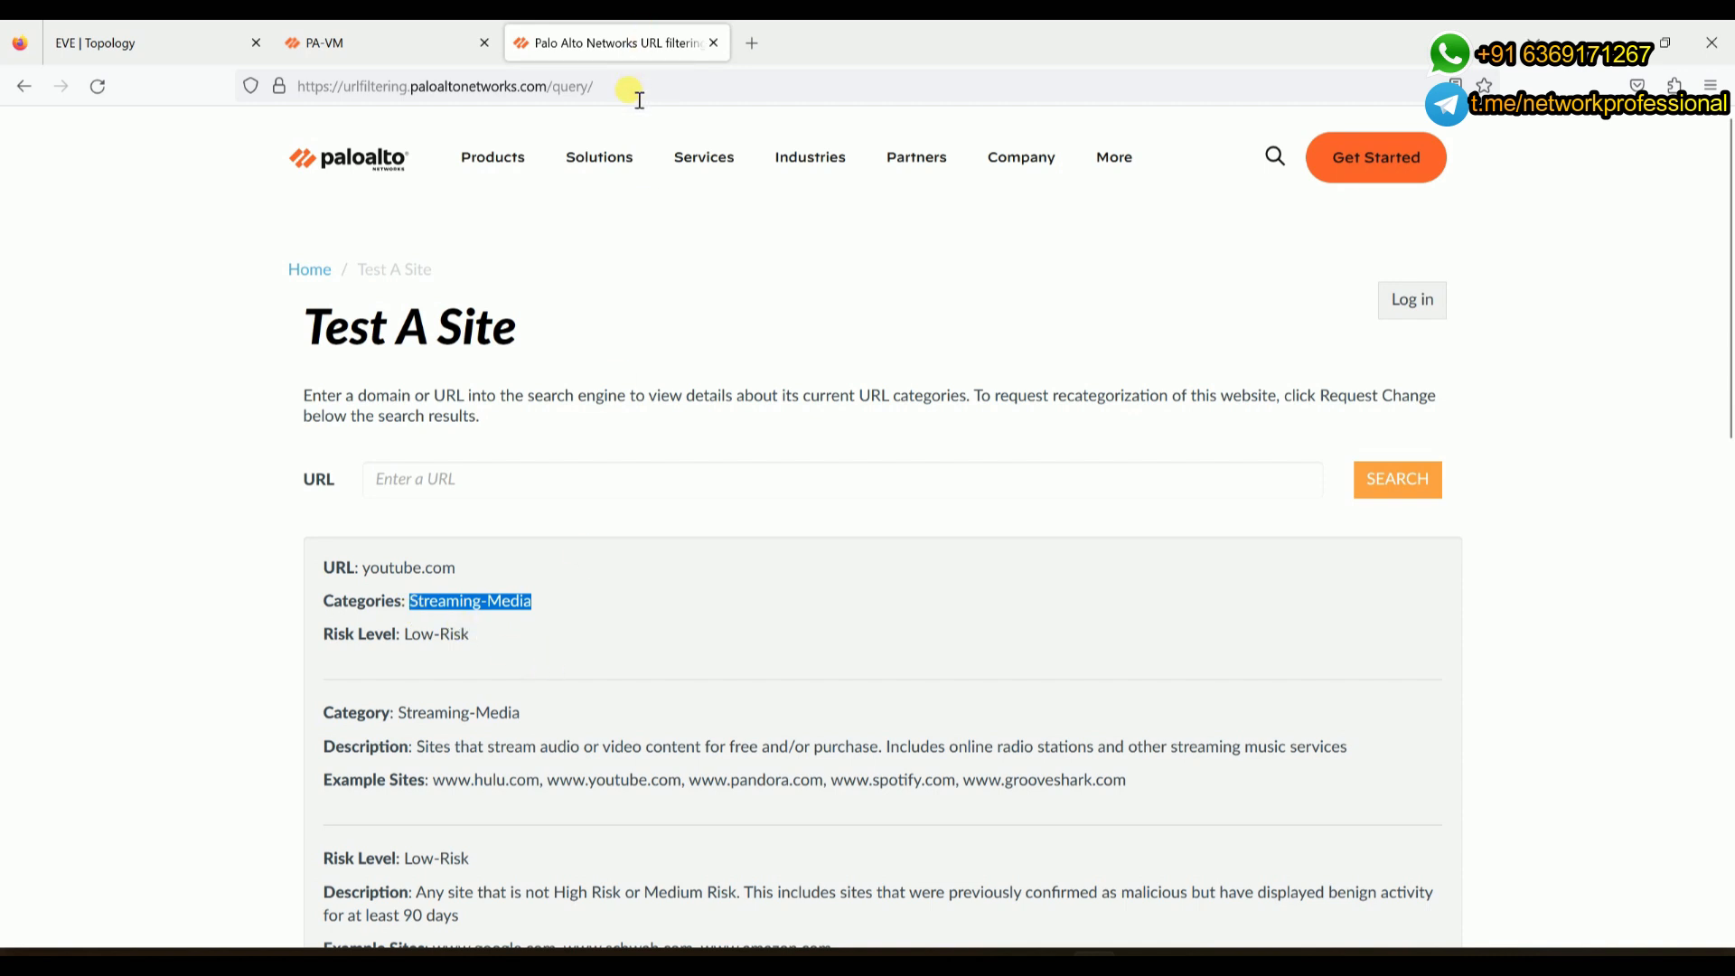
{"action": "left_click", "coordinate": [752, 43]}
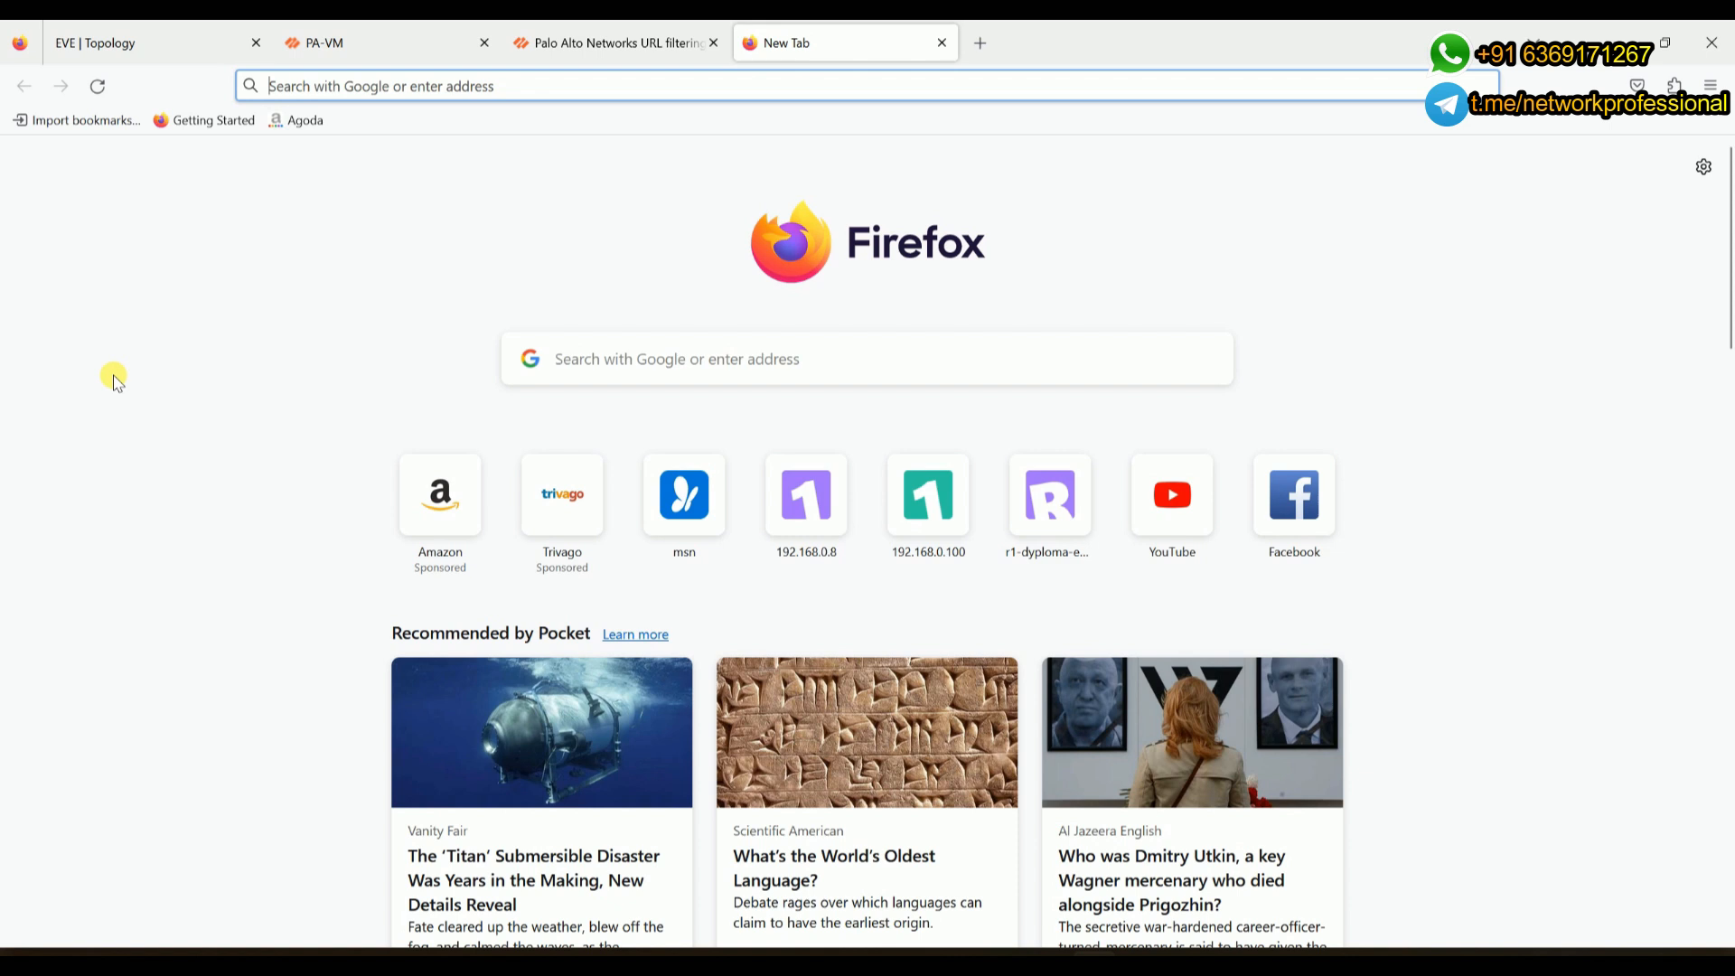
- Web-search 'brightcloud url' and open the URL/IP Lookup | Webroot BrightCloud page
{"action": "type", "text": "bri"}
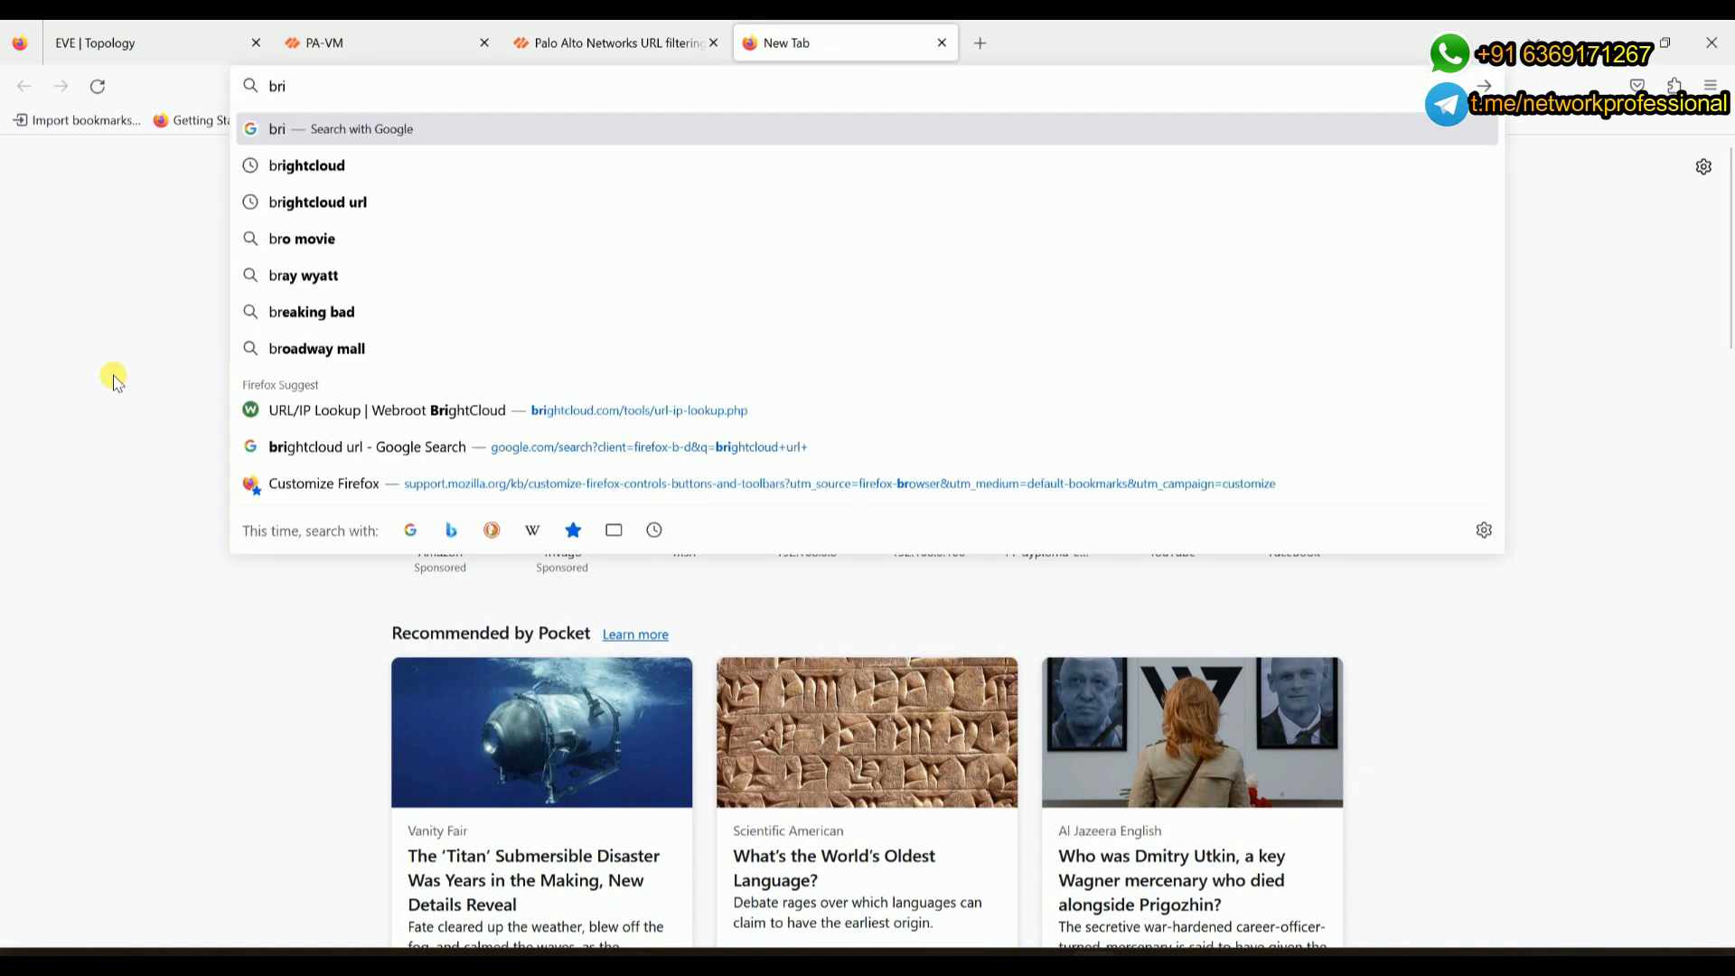
{"action": "key", "text": "Down"}
{"action": "key", "text": "Down"}
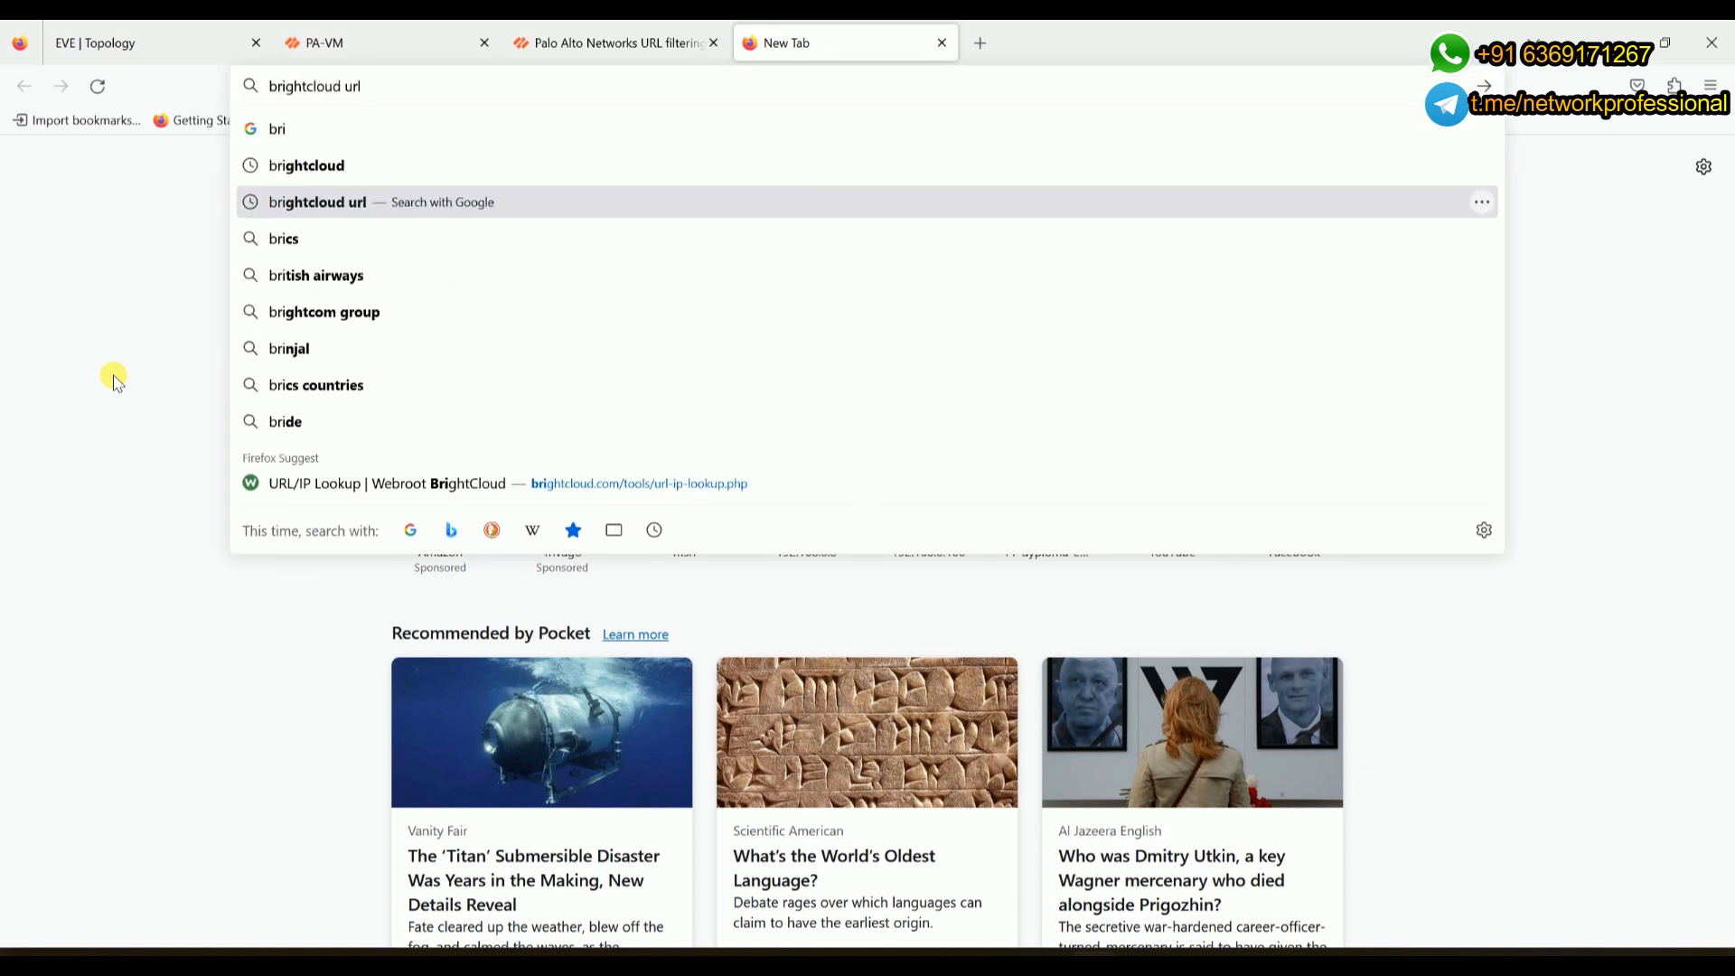
{"action": "key", "text": "Return"}
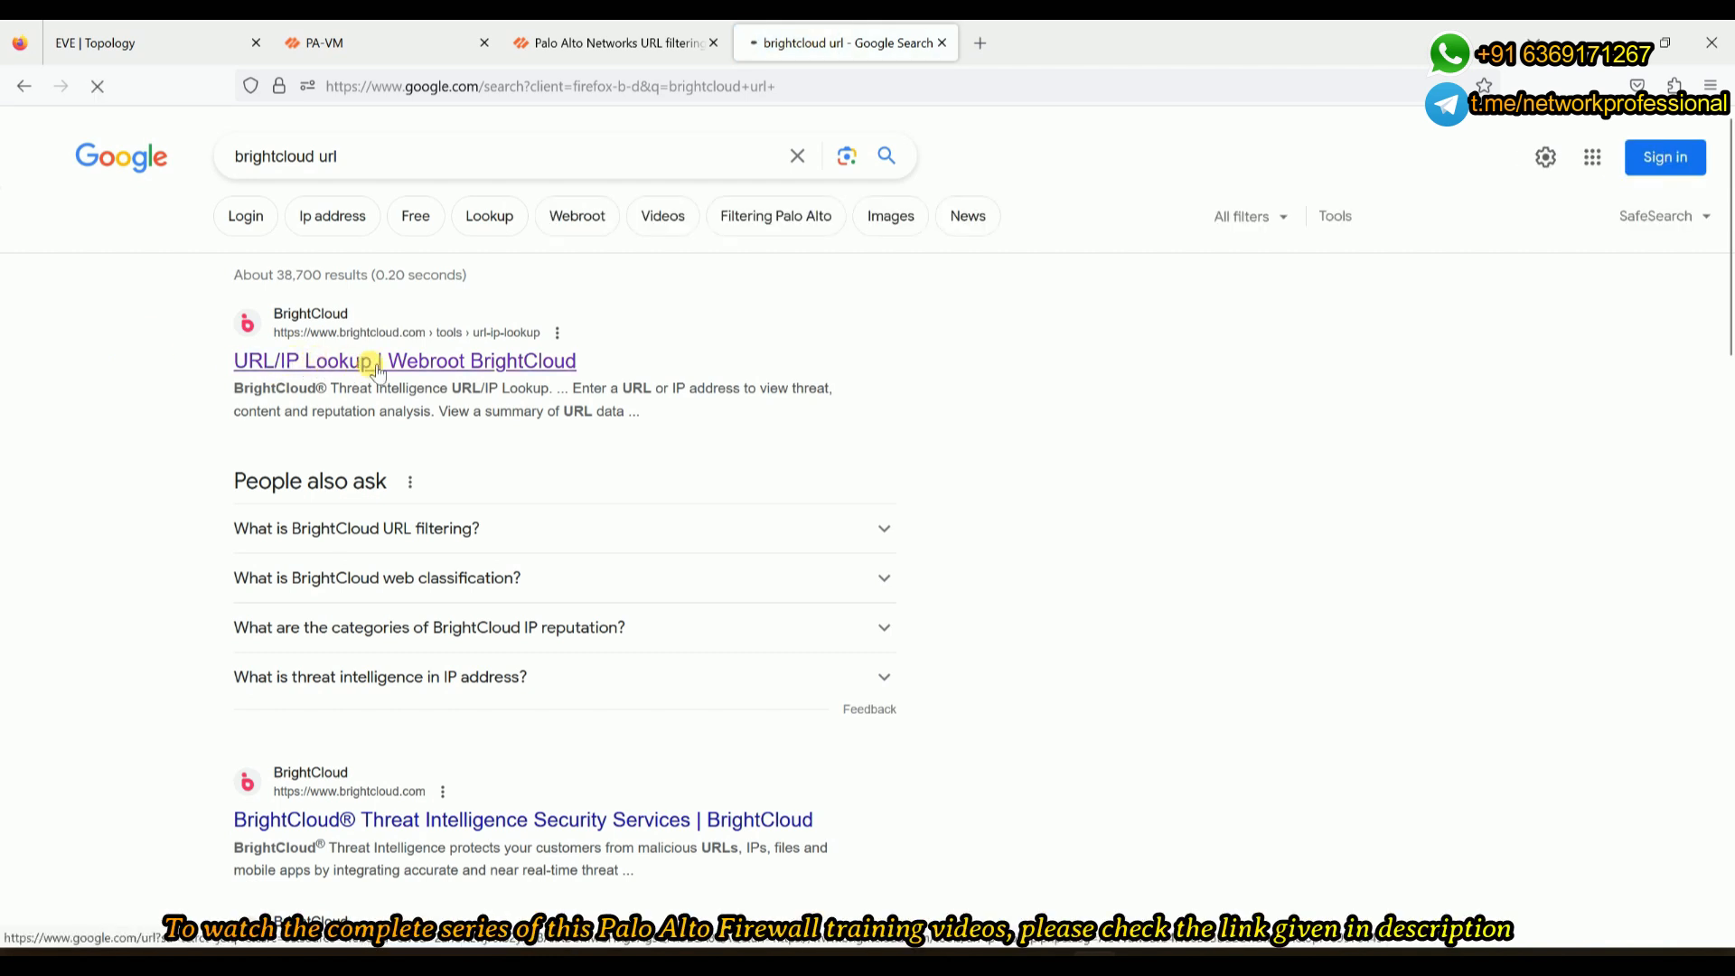
{"action": "left_click", "coordinate": [325, 321]}
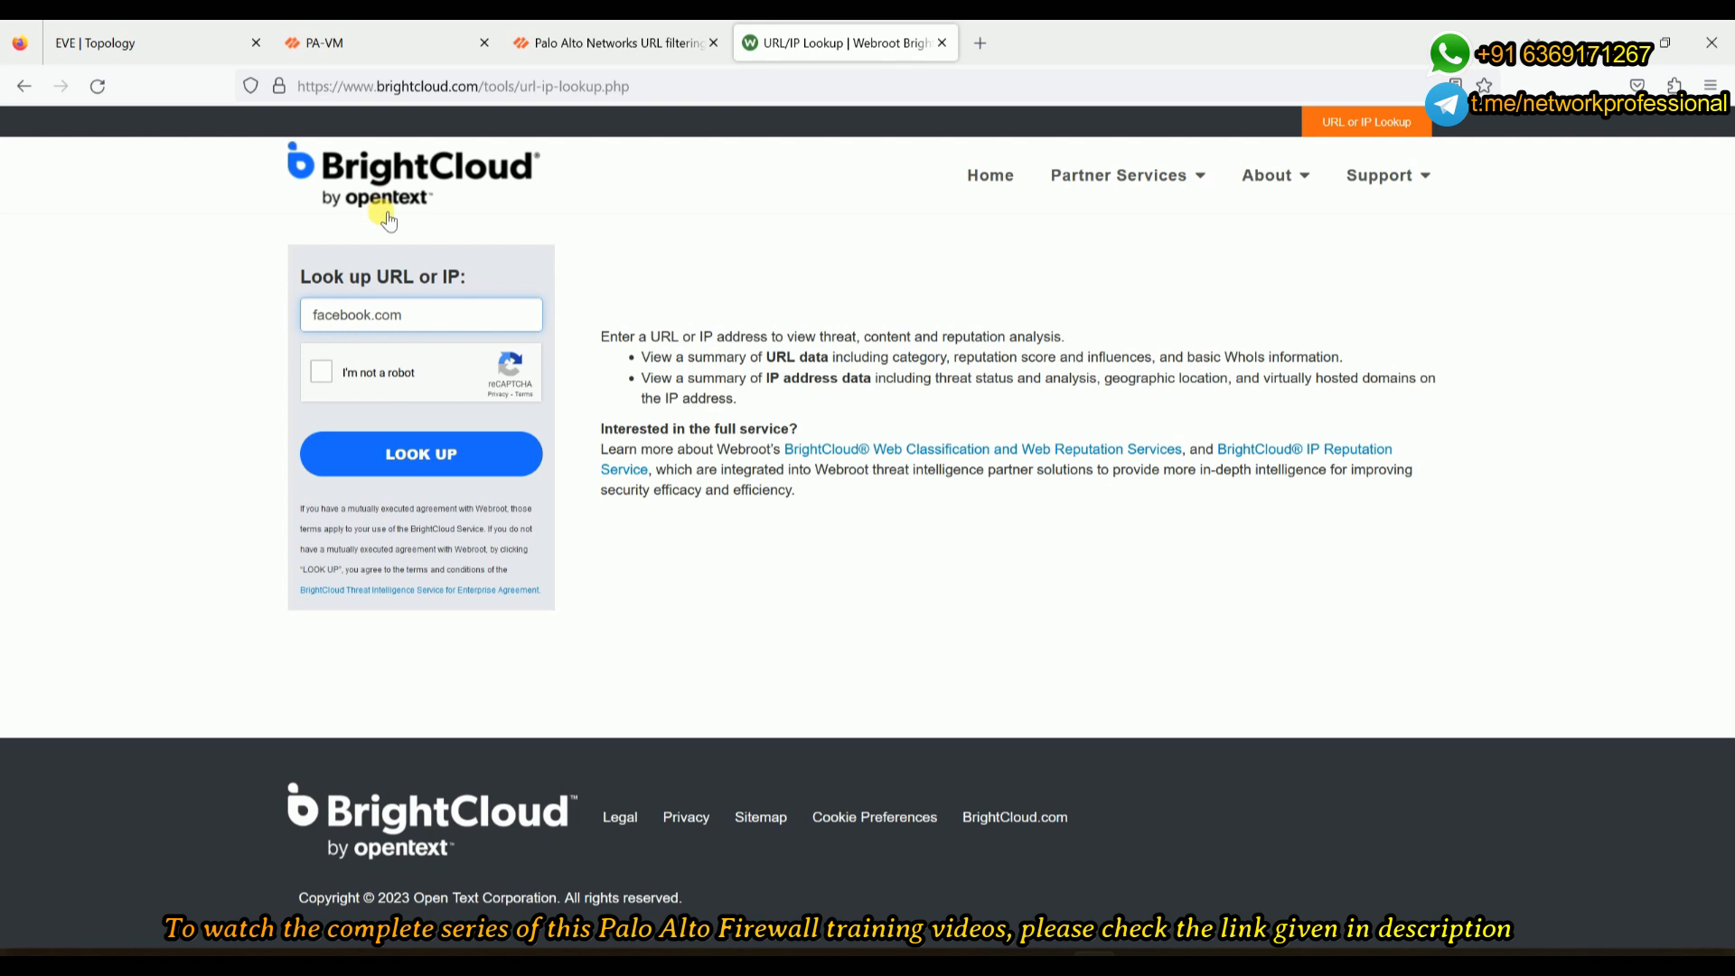
- Pass the robot check and look up facebook.com on BrightCloud
{"action": "left_click", "coordinate": [326, 378]}
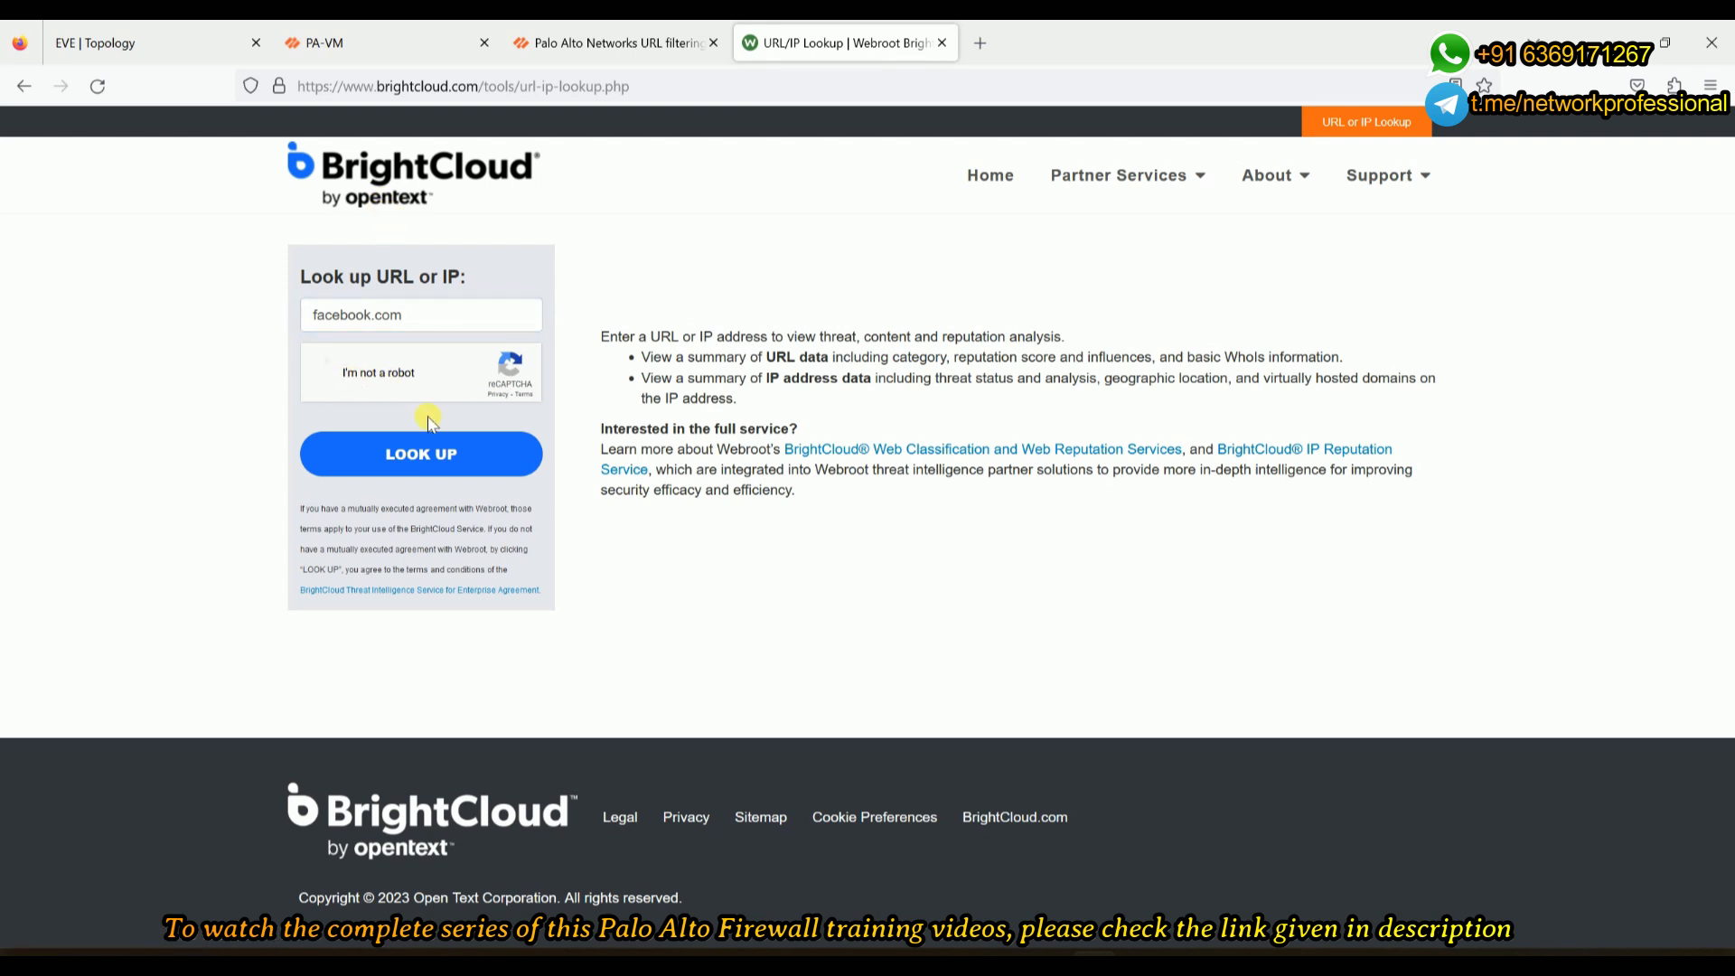
{"action": "left_click", "coordinate": [481, 454]}
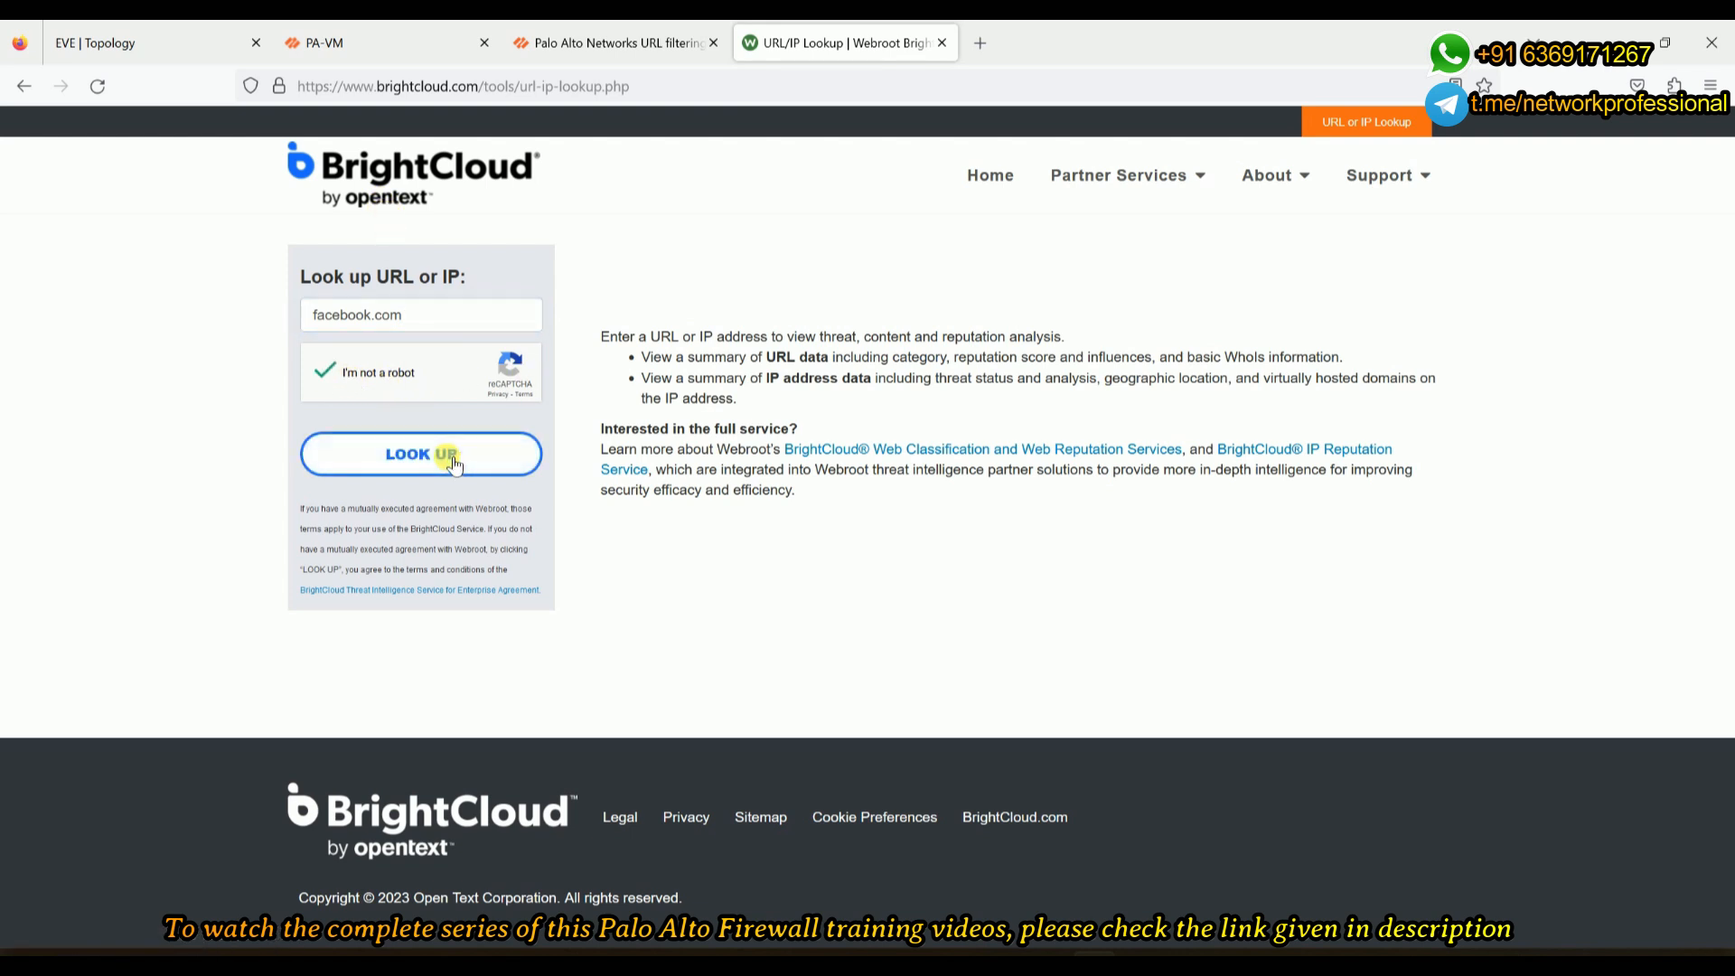
{"action": "scroll", "coordinate": [779, 431], "scroll_direction": "down", "scroll_amount": 2}
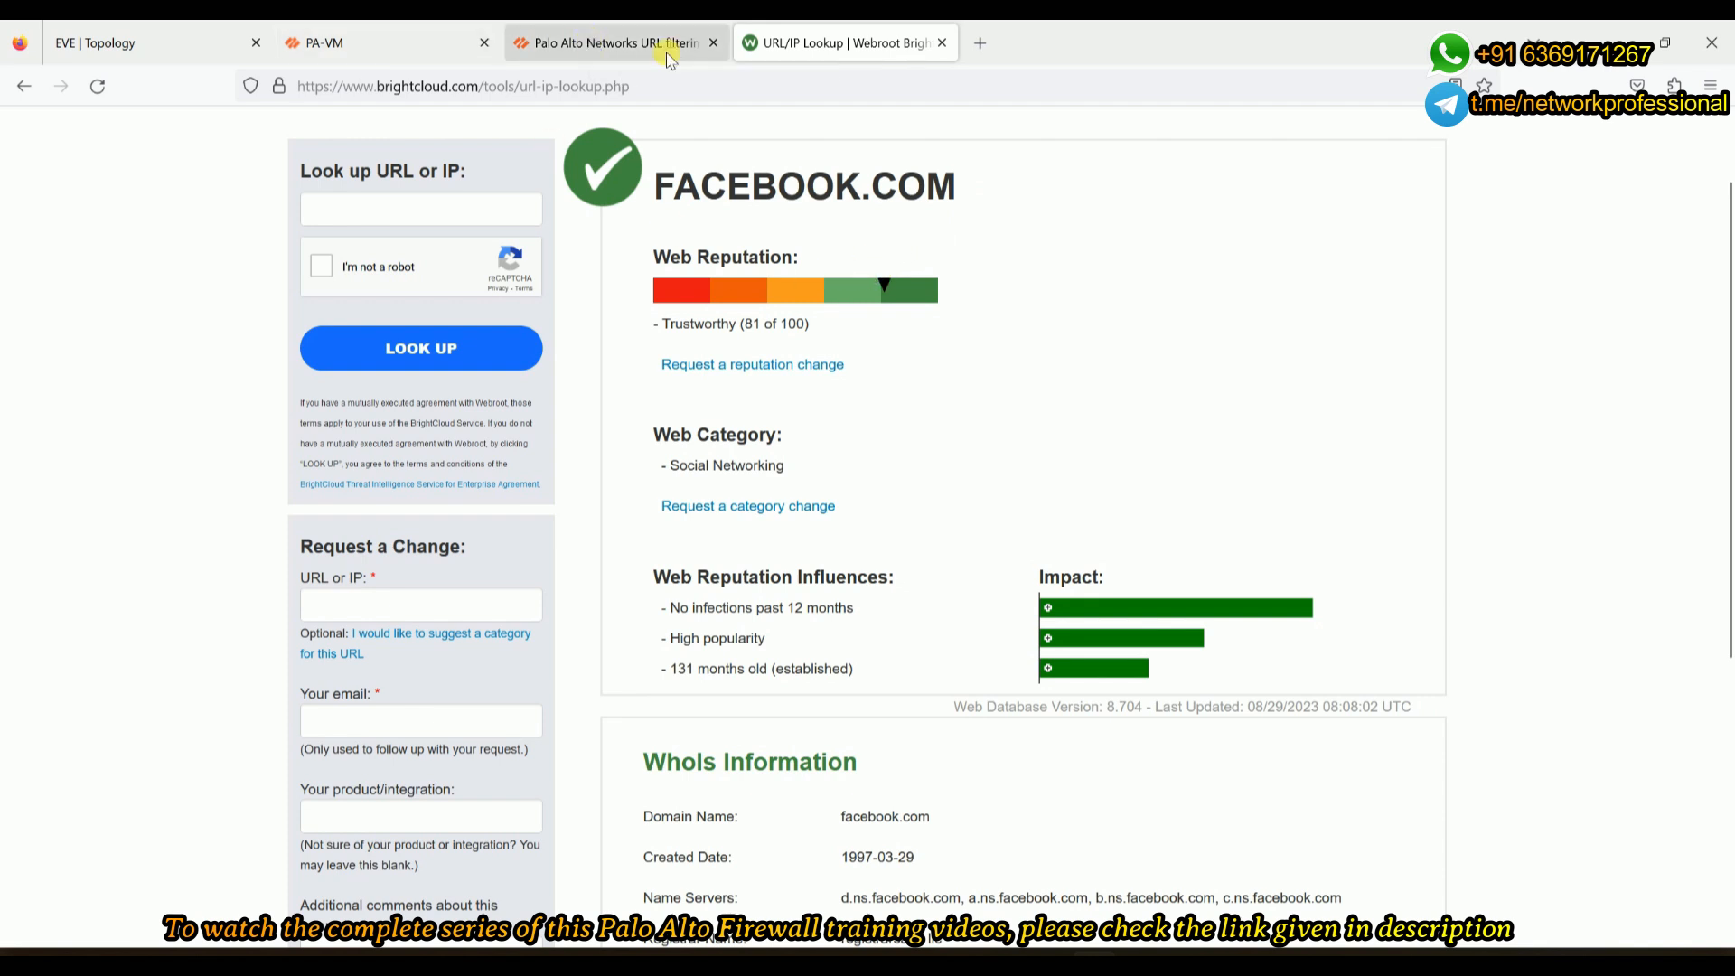
{"action": "scroll", "coordinate": [863, 425], "scroll_direction": "down", "scroll_amount": 2}
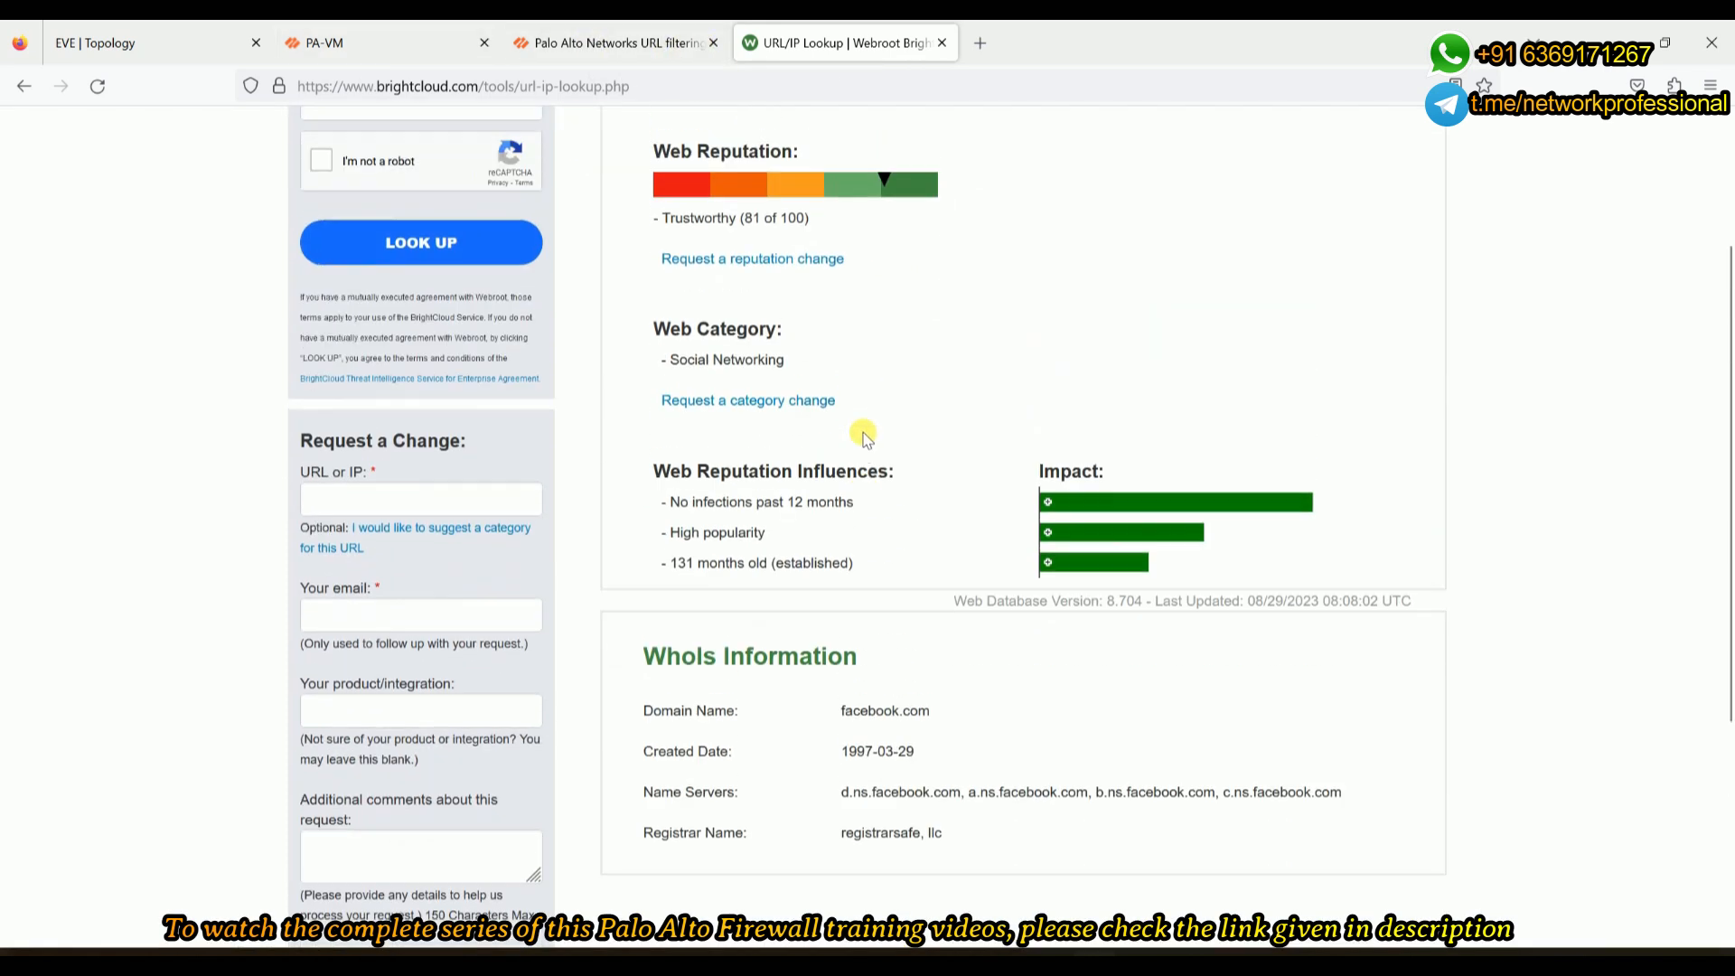
{"action": "scroll", "coordinate": [863, 434], "scroll_direction": "up", "scroll_amount": 4}
- Highlight the Social Networking category and 'No infections past 12 months' reputation influence
{"action": "left_click_drag", "start_coordinate": [786, 571], "coordinate": [657, 576]}
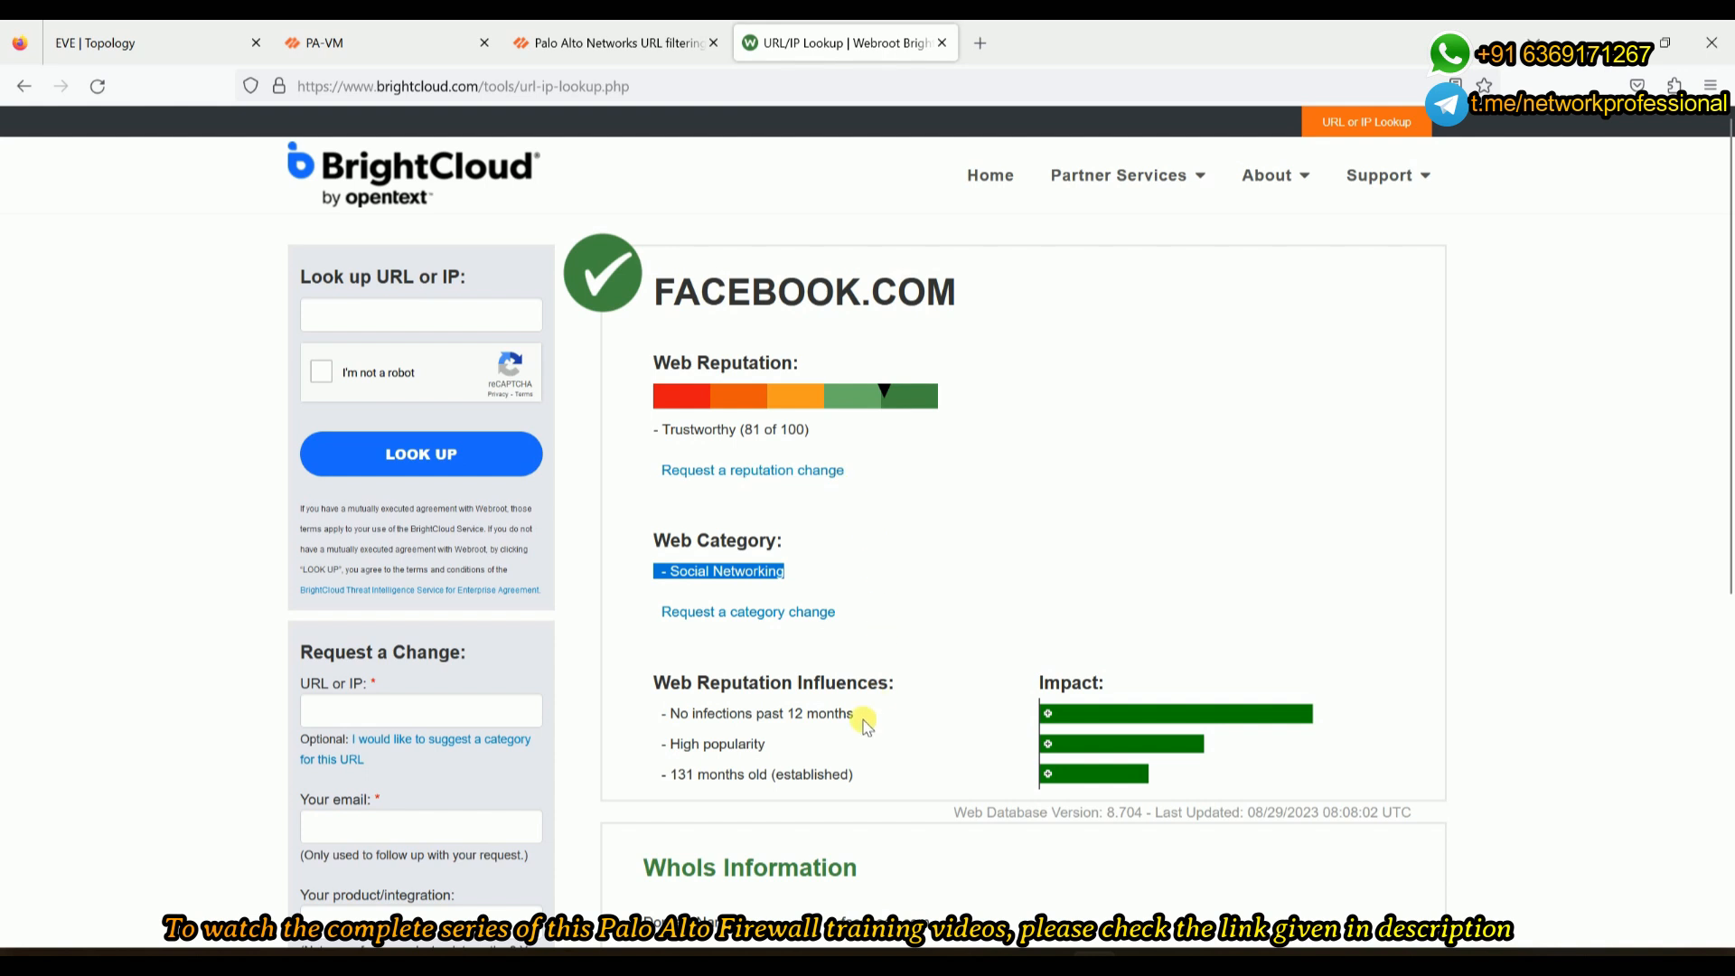
{"action": "left_click_drag", "start_coordinate": [850, 713], "coordinate": [655, 713]}
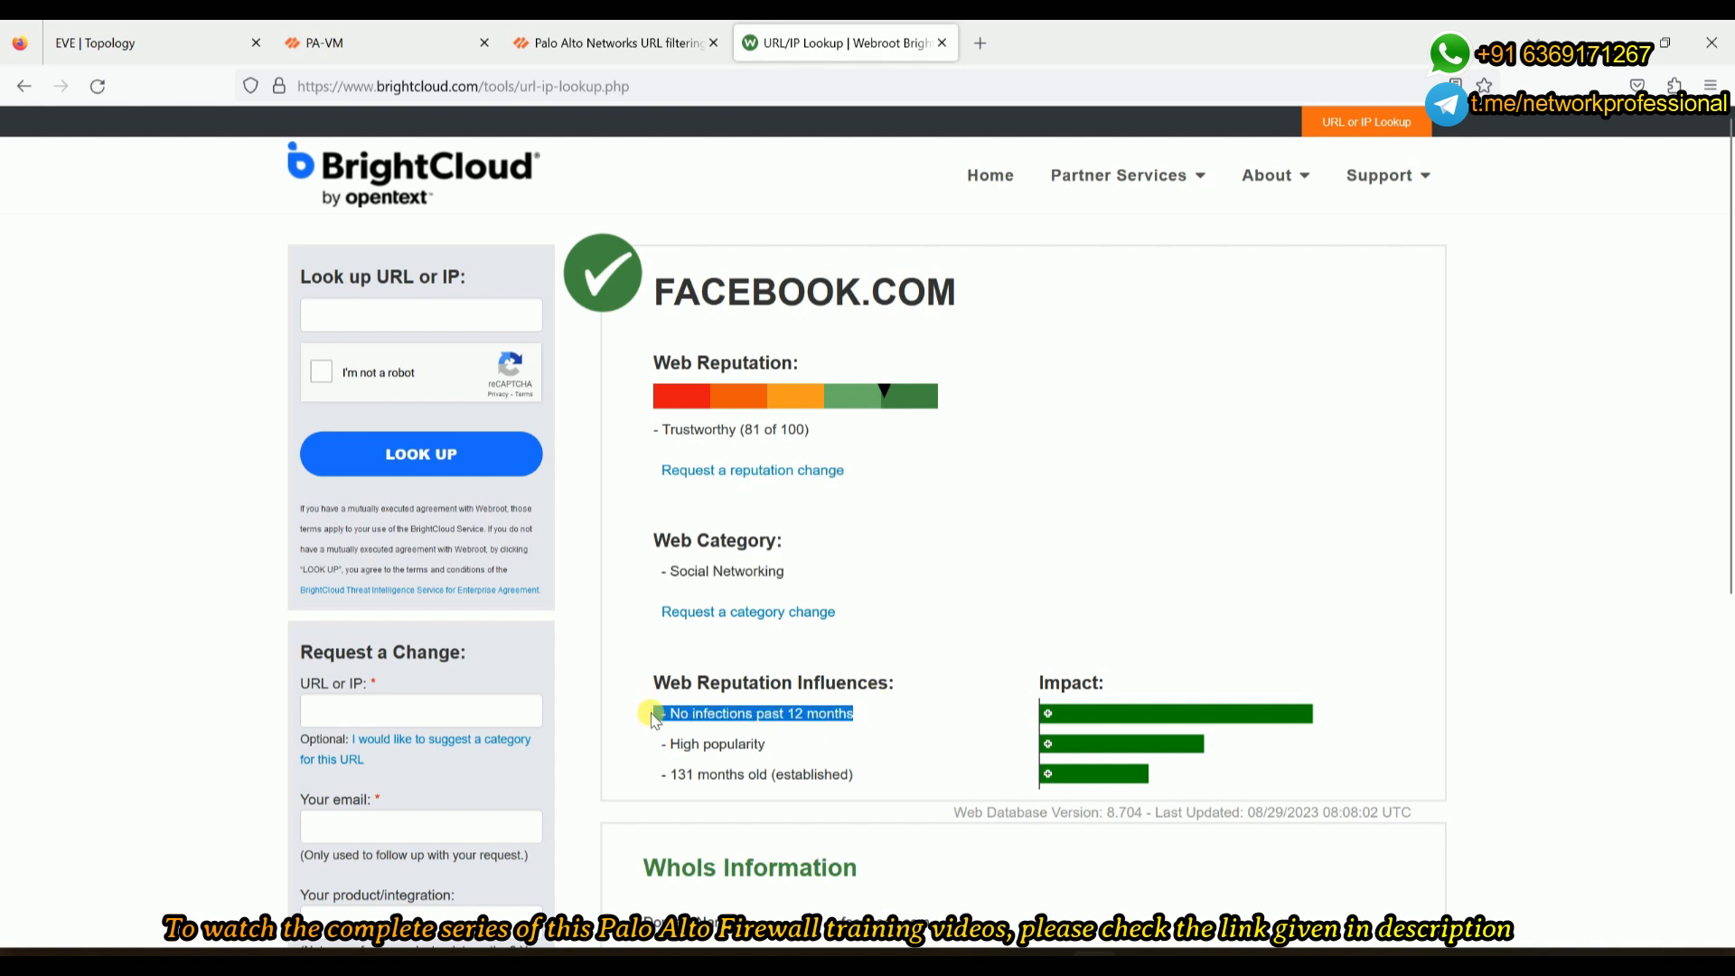
{"action": "scroll", "coordinate": [696, 697], "scroll_direction": "down", "scroll_amount": 1}
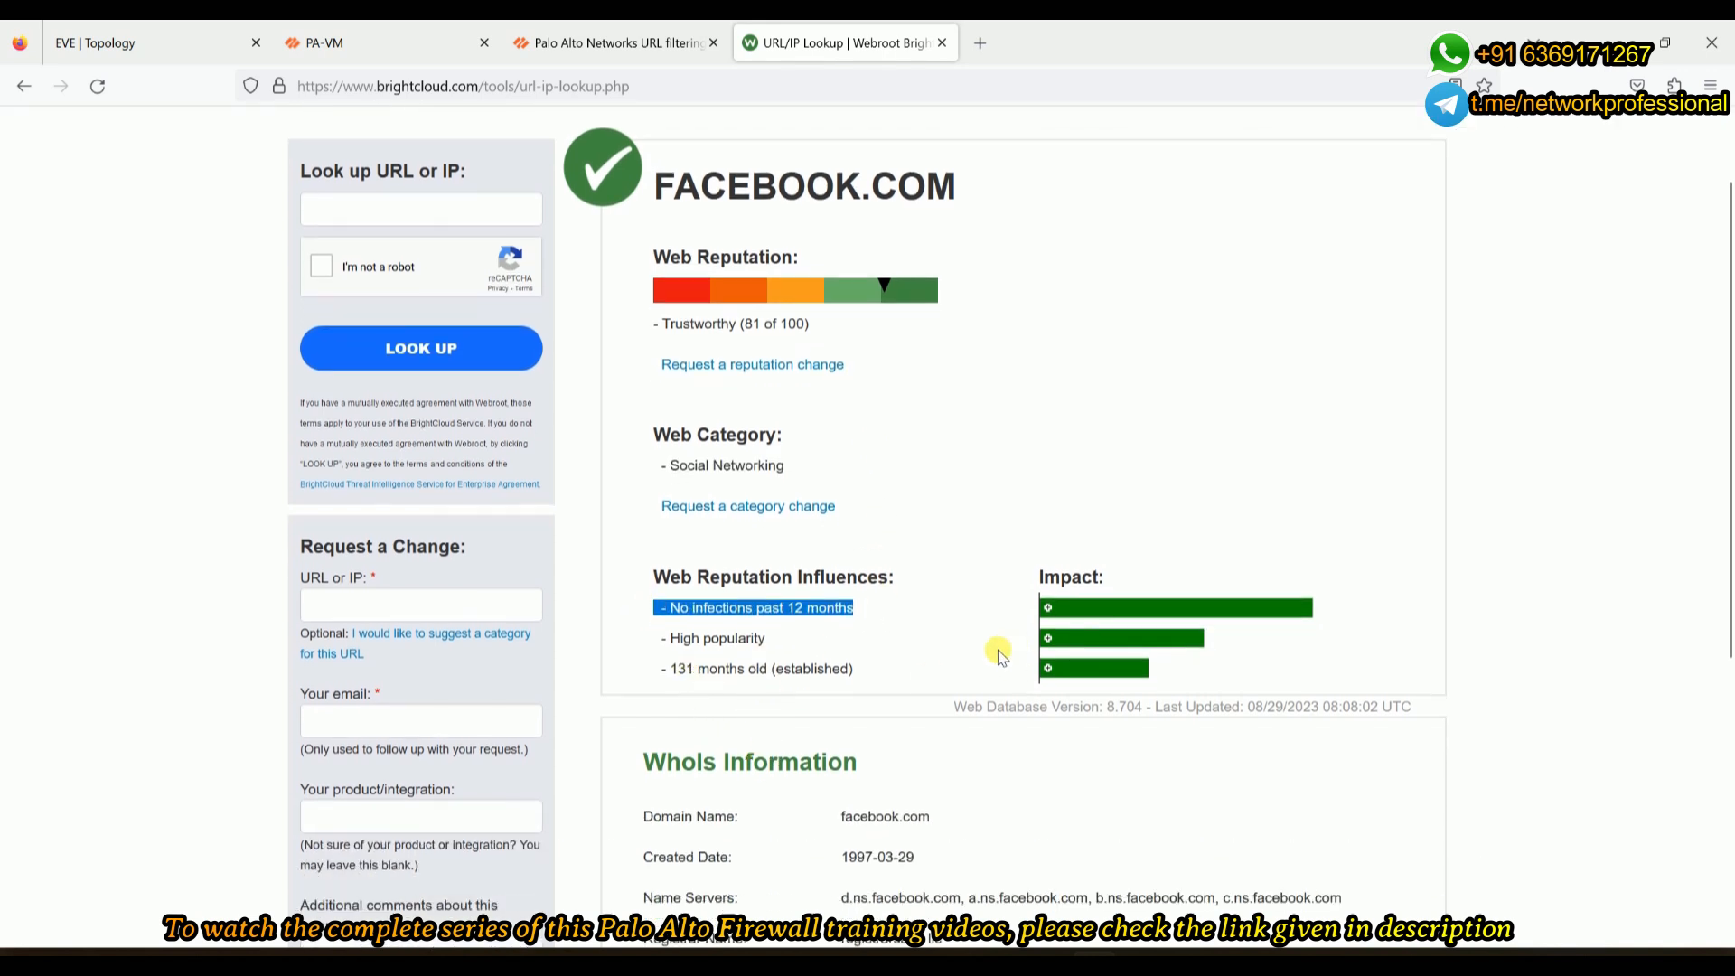
{"action": "scroll", "coordinate": [976, 685], "scroll_direction": "down", "scroll_amount": 1}
{"action": "scroll", "coordinate": [889, 677], "scroll_direction": "up", "scroll_amount": 2}
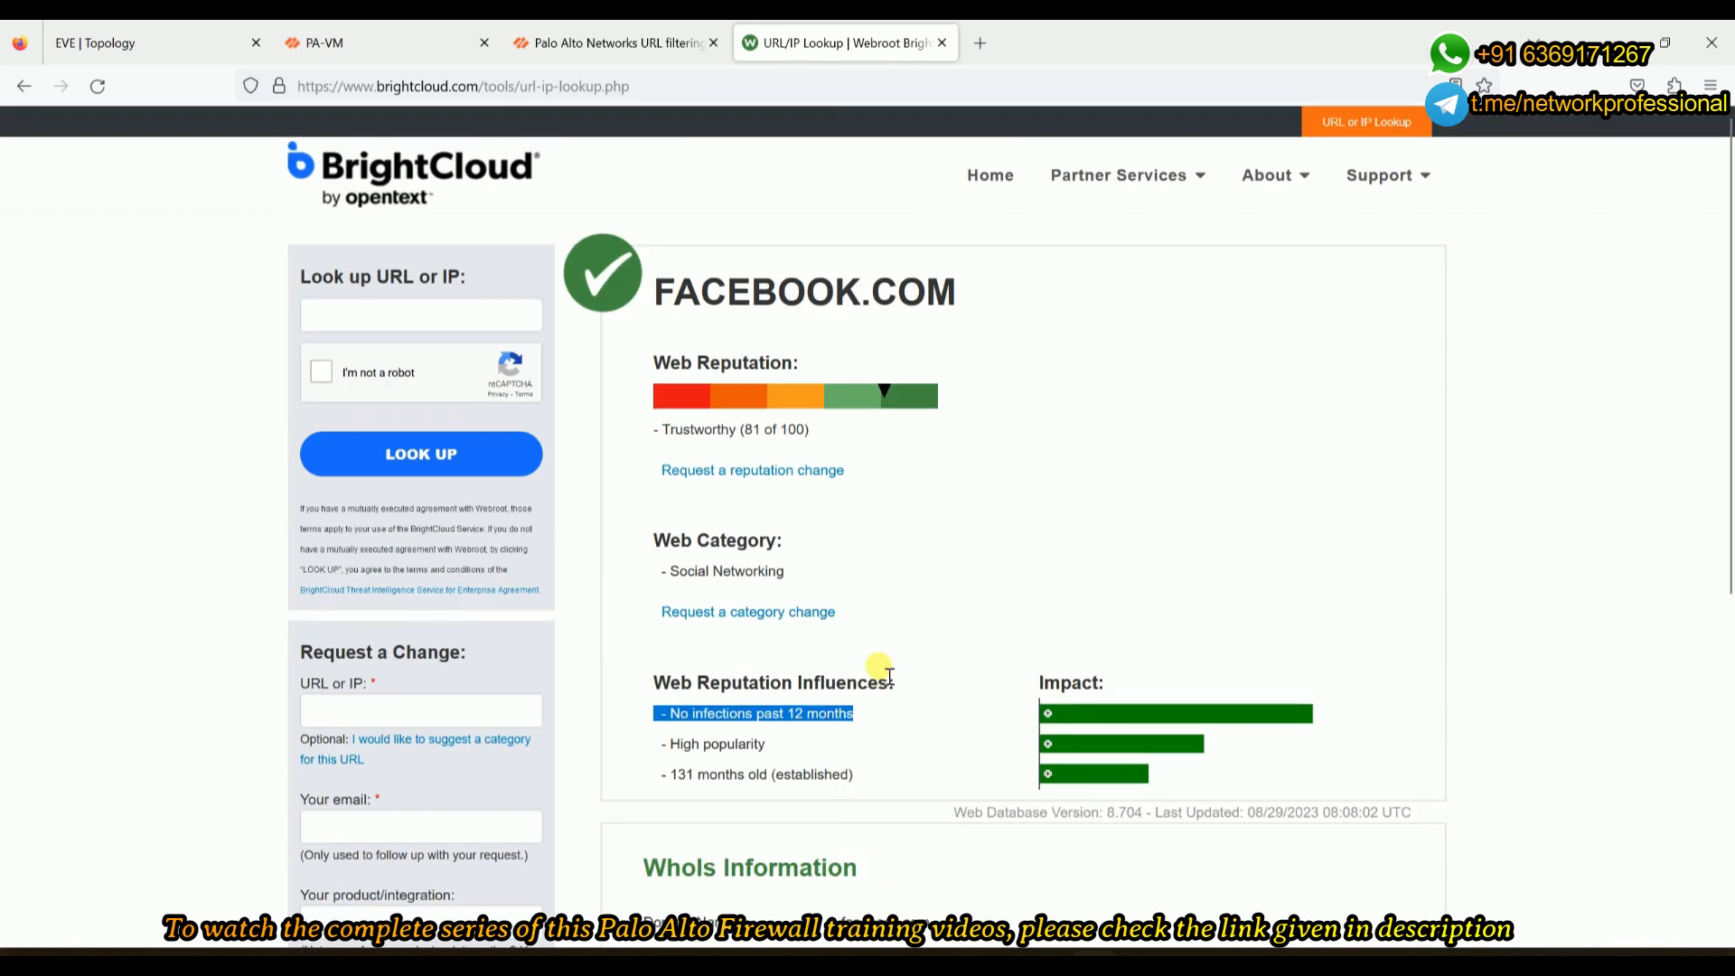
{"action": "left_click", "coordinate": [796, 576]}
{"action": "left_click_drag", "start_coordinate": [796, 575], "coordinate": [667, 569]}
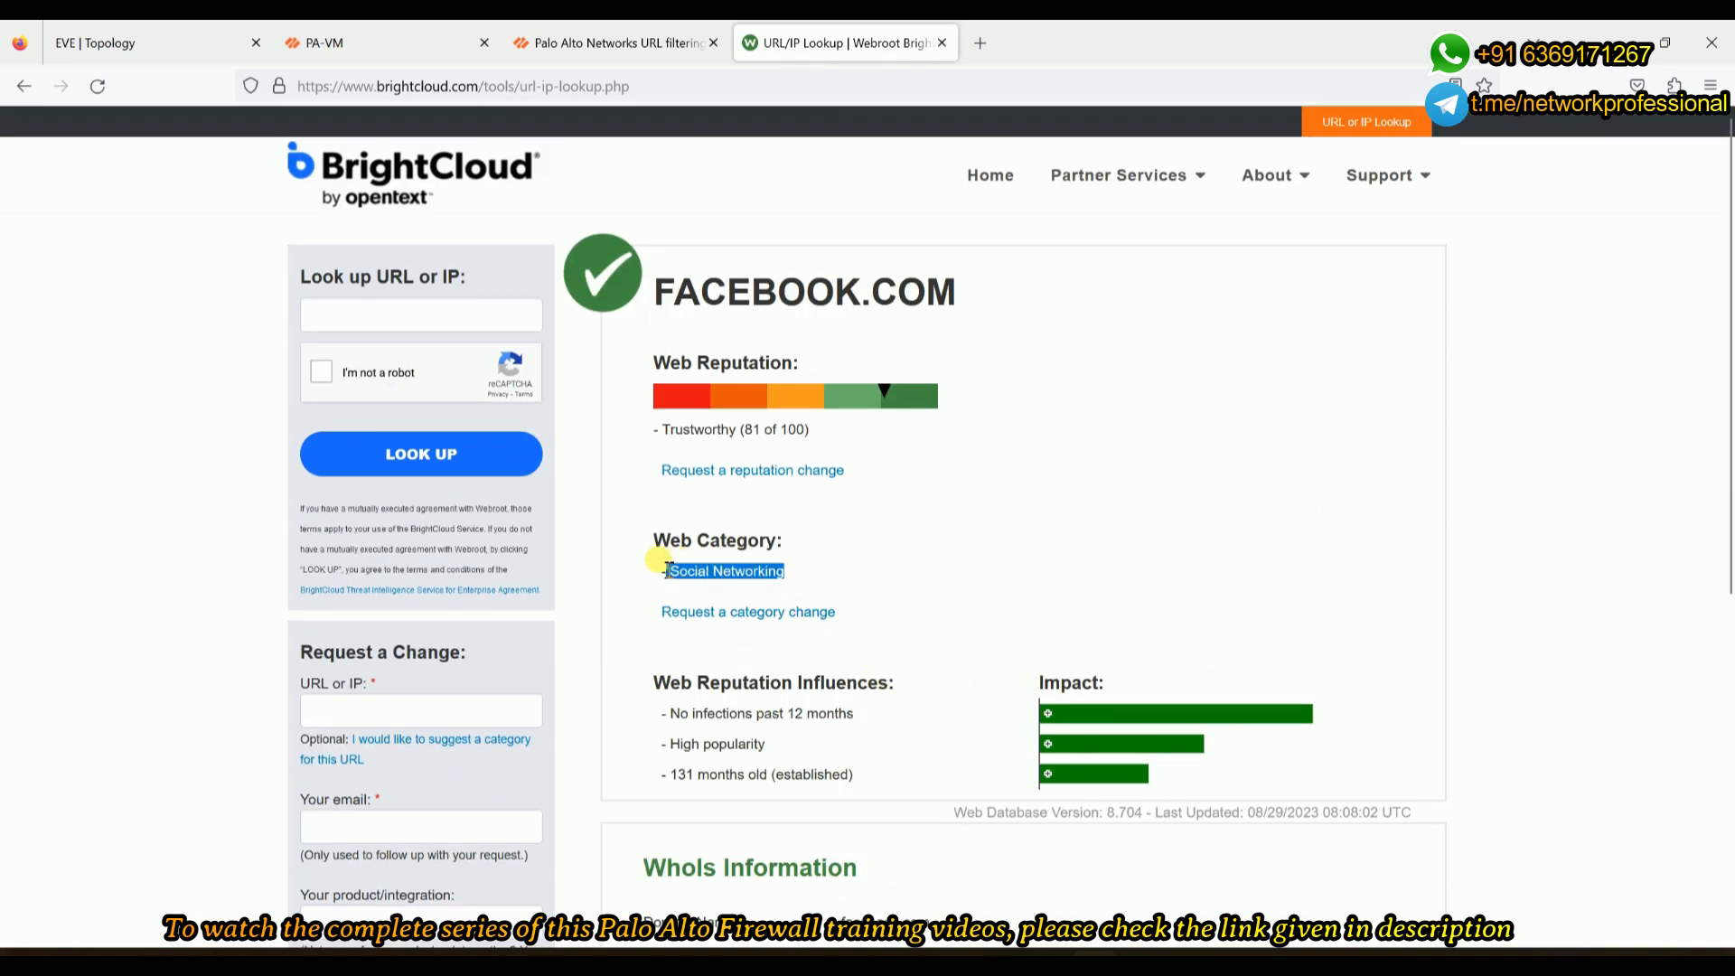
{"action": "left_click", "coordinate": [357, 312]}
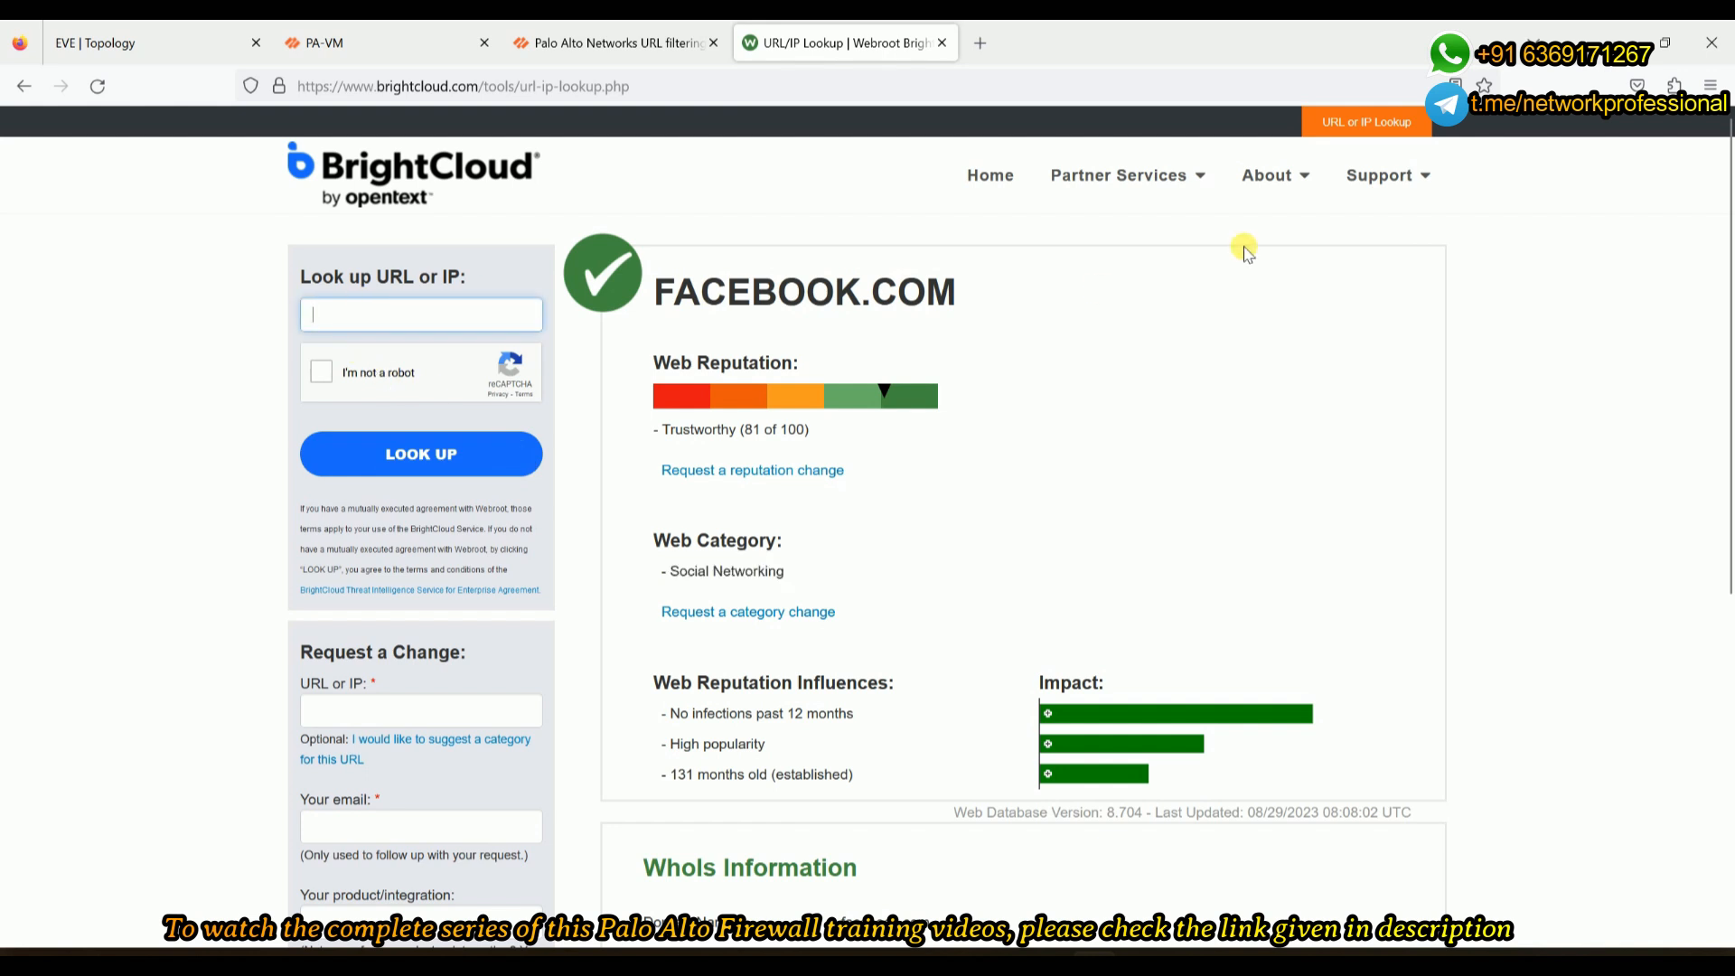
- Look up twitter.com on BrightCloud and highlight its Social Networking category
{"action": "type", "text": "twitter.com"}
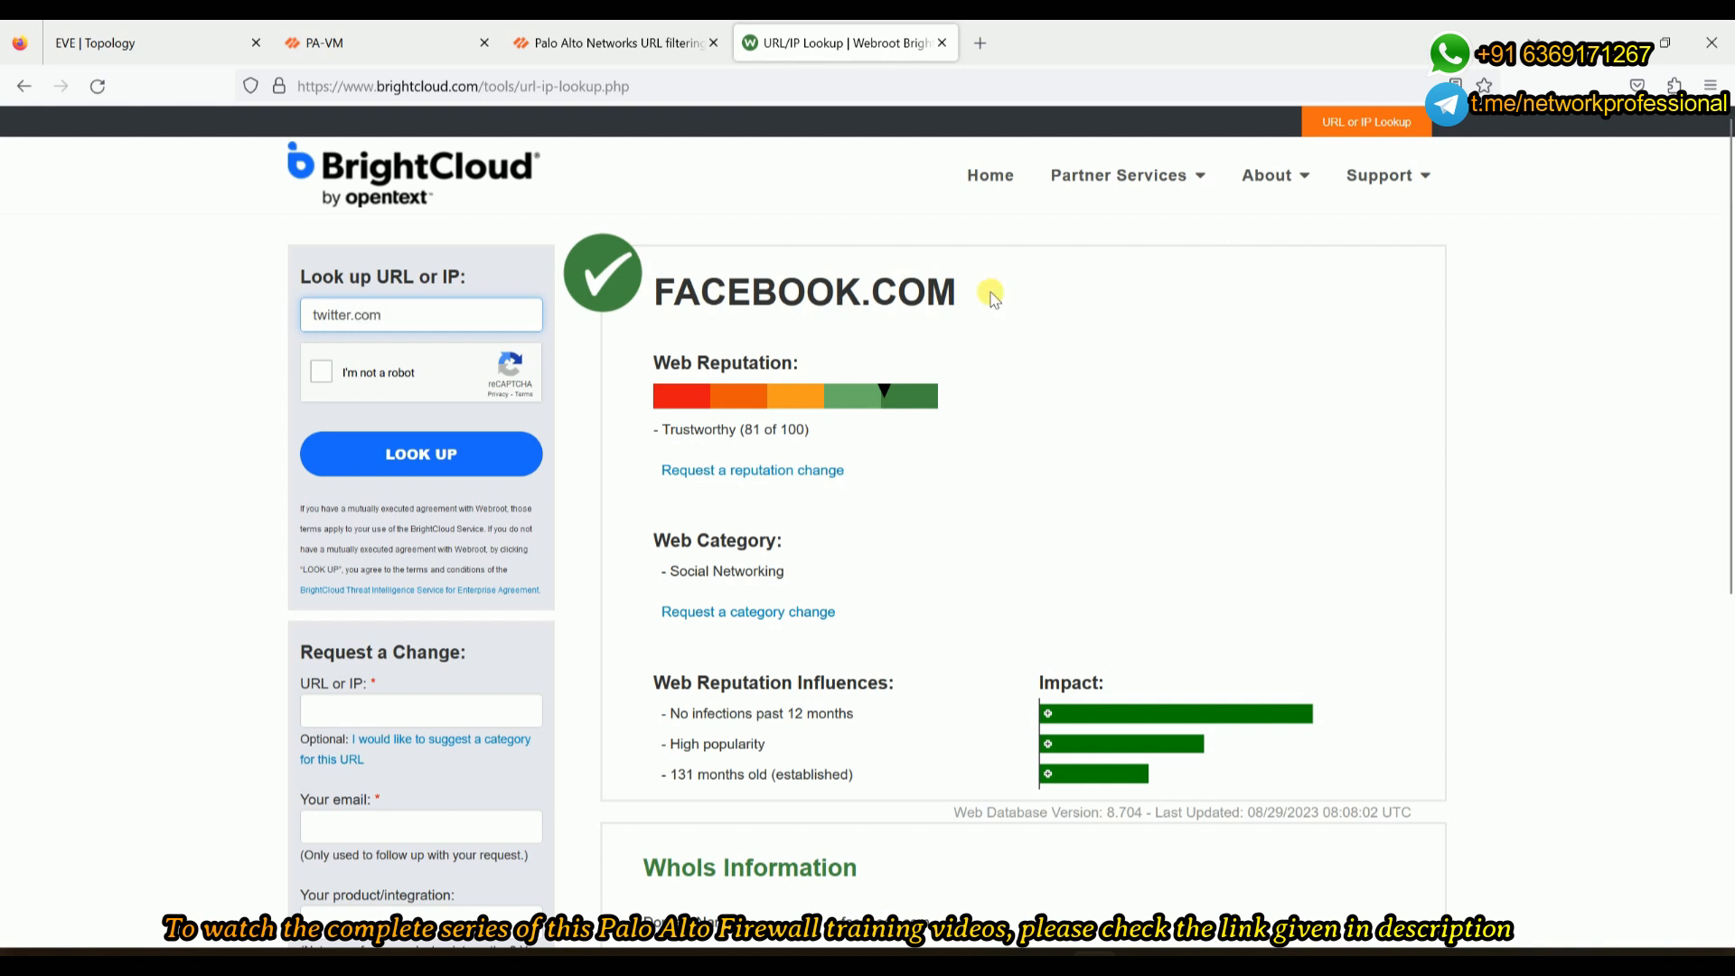
{"action": "left_click", "coordinate": [322, 379]}
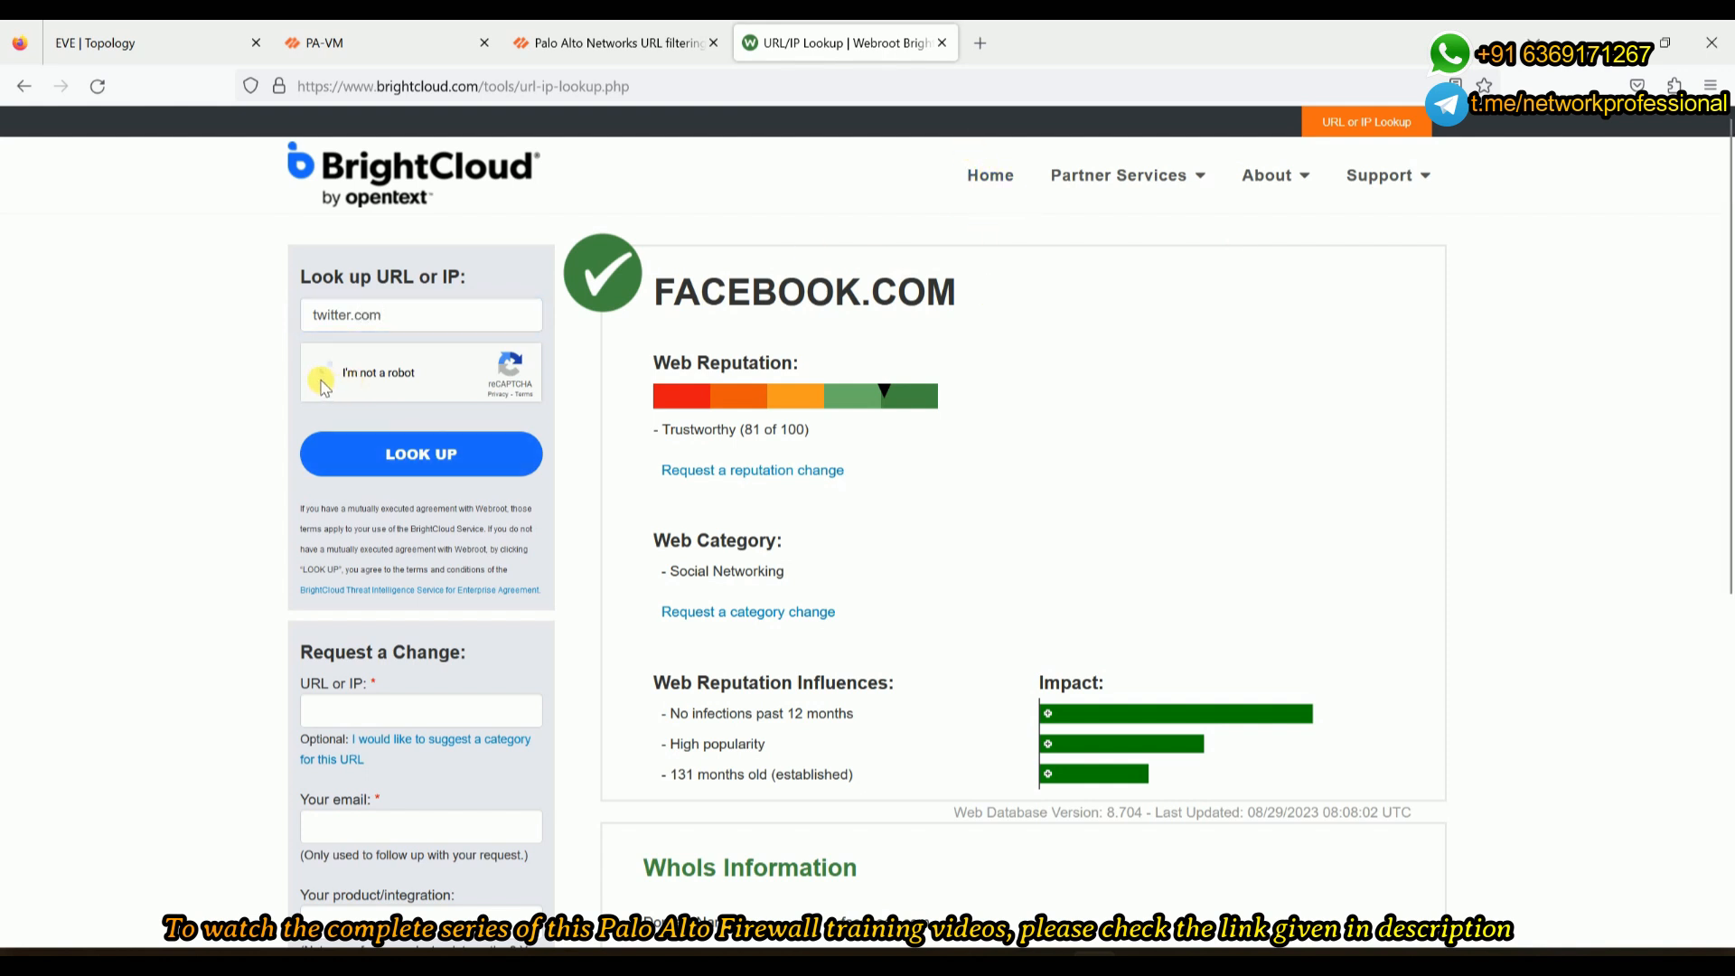
{"action": "left_click", "coordinate": [377, 459]}
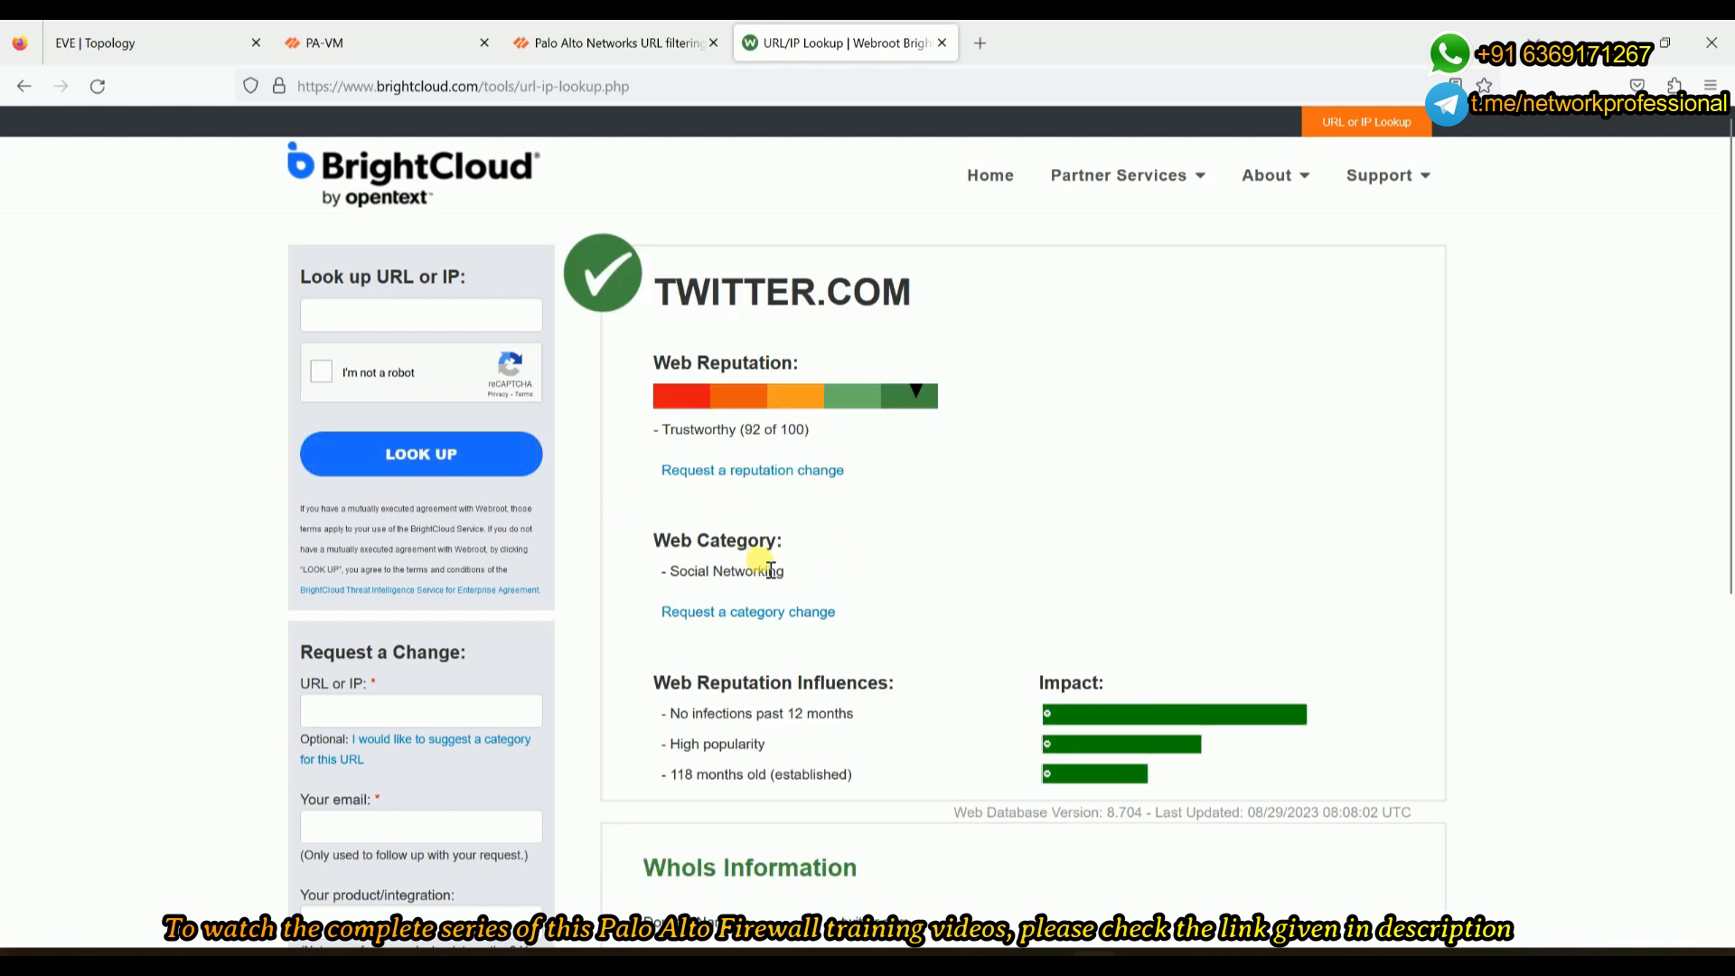
{"action": "left_click_drag", "start_coordinate": [788, 571], "coordinate": [674, 574]}
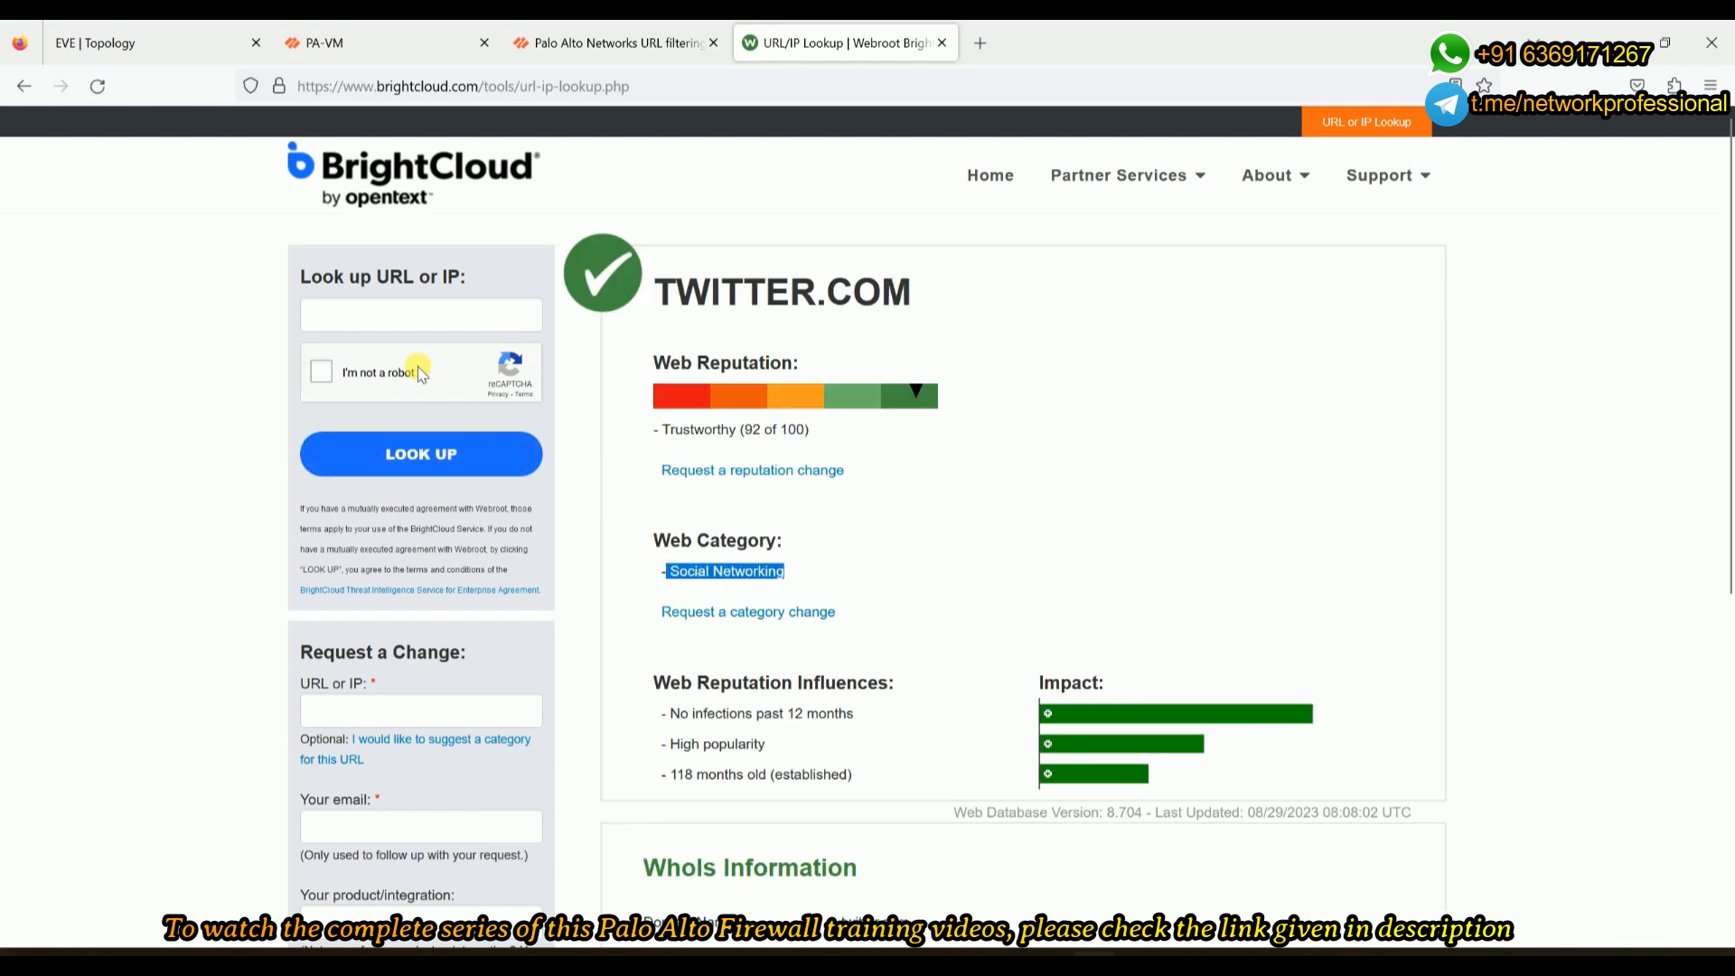
- Look up youtube.com on BrightCloud, which returns Streaming Media
{"action": "left_click", "coordinate": [406, 311]}
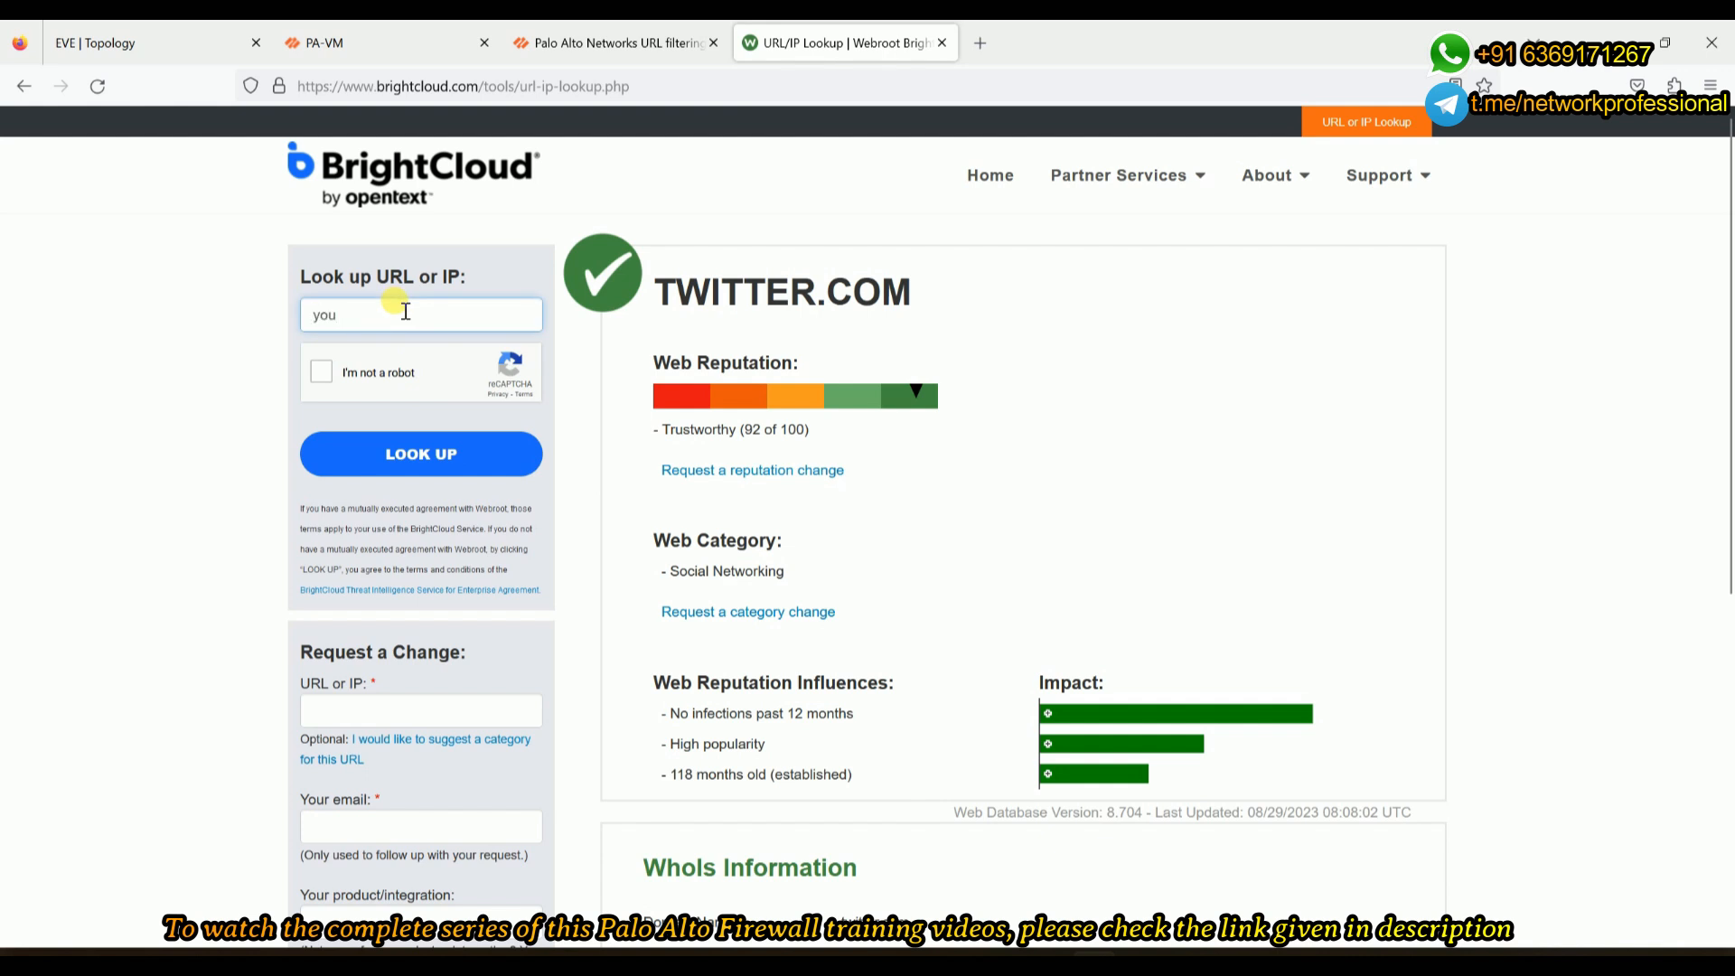
{"action": "type", "text": "youtube.com"}
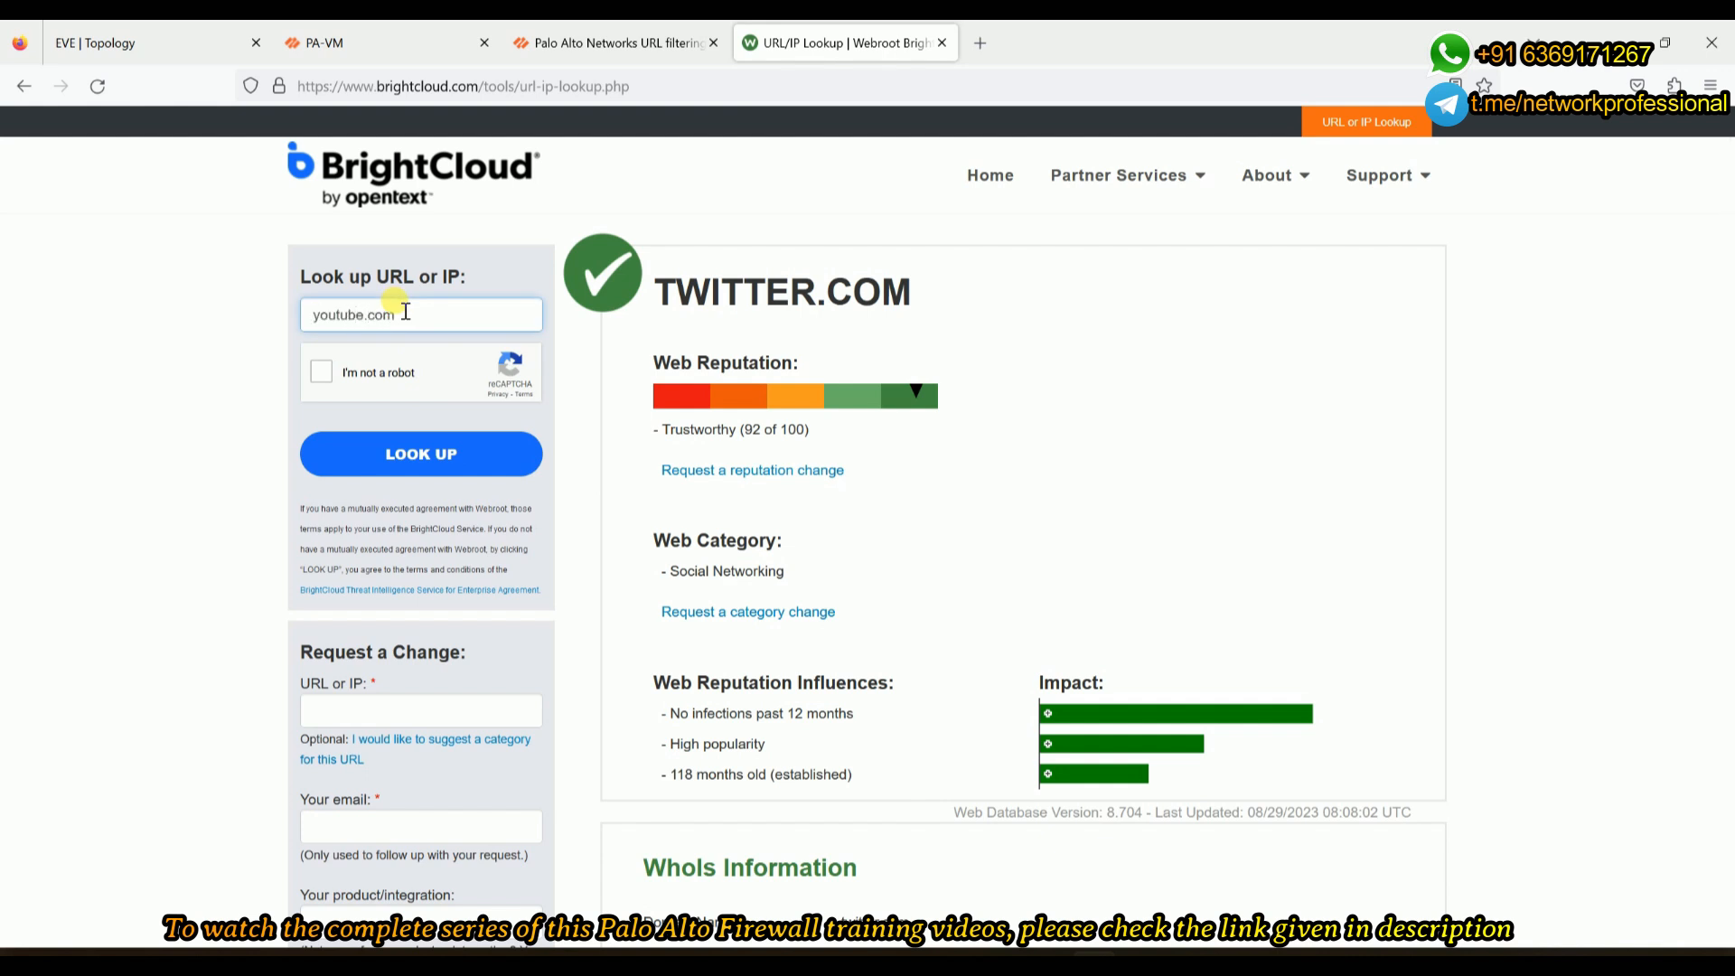
{"action": "left_click", "coordinate": [321, 371]}
{"action": "left_click", "coordinate": [401, 468]}
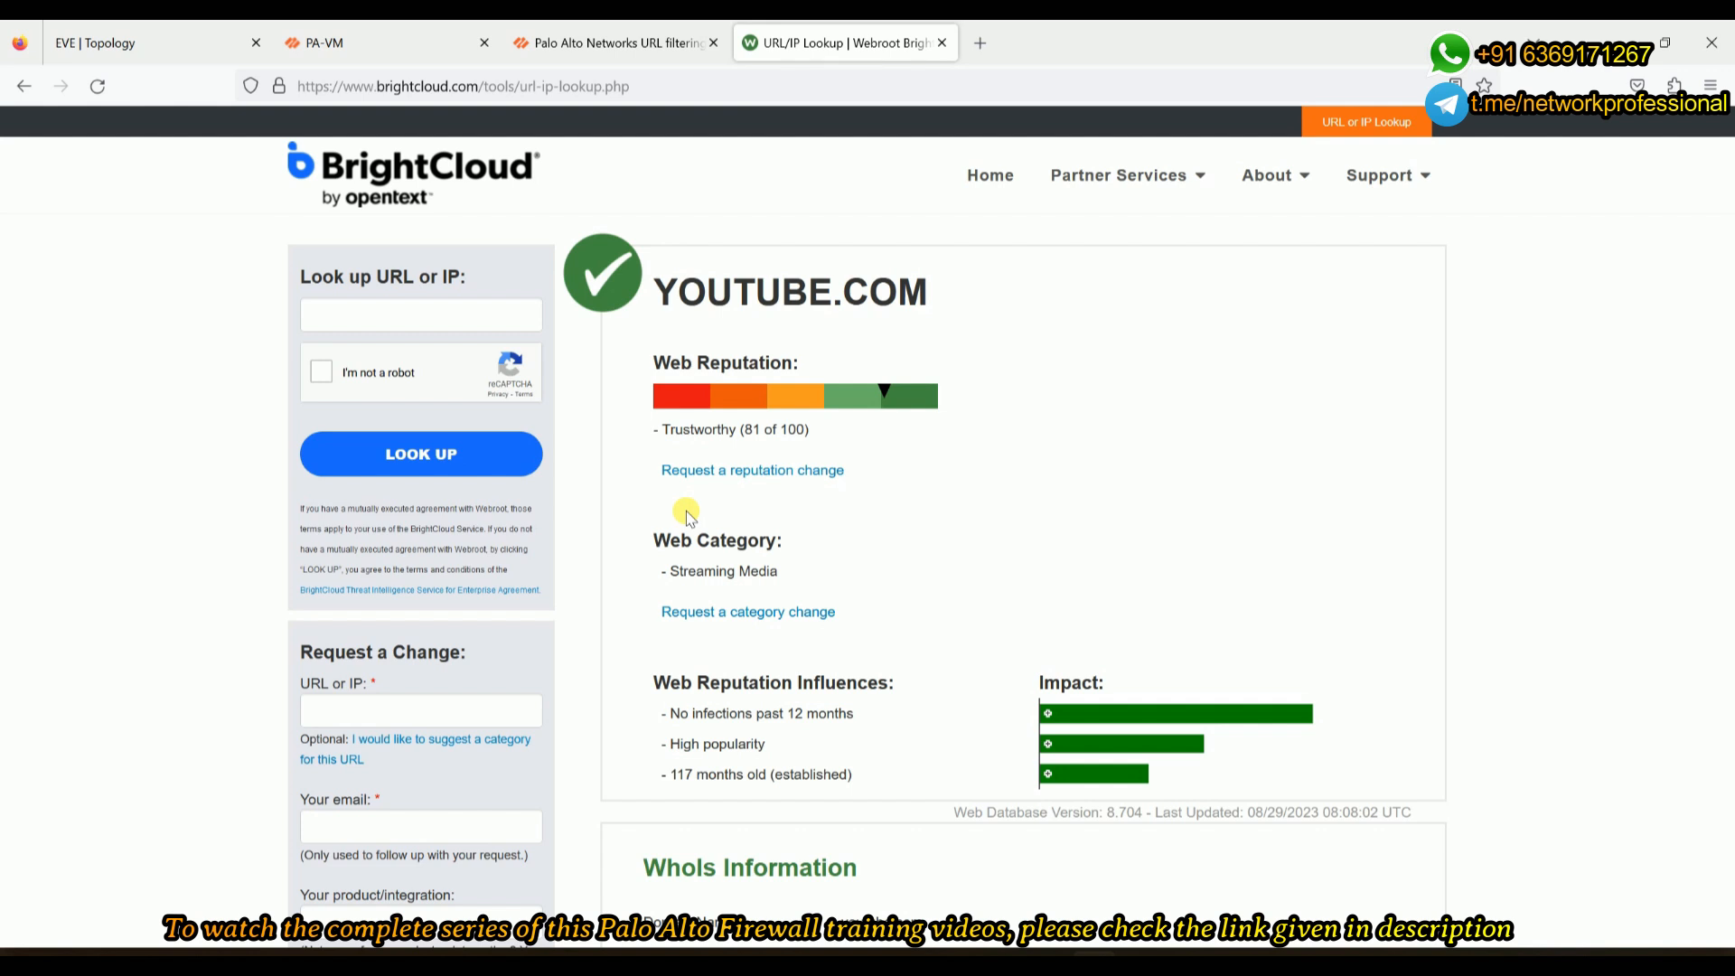
- Return to the Palo Alto Test A Site tab and open the MobaXterm SSH session to 192.168.0.100
{"action": "left_click", "coordinate": [673, 47]}
{"action": "left_click", "coordinate": [807, 47]}
{"action": "left_click", "coordinate": [675, 47]}
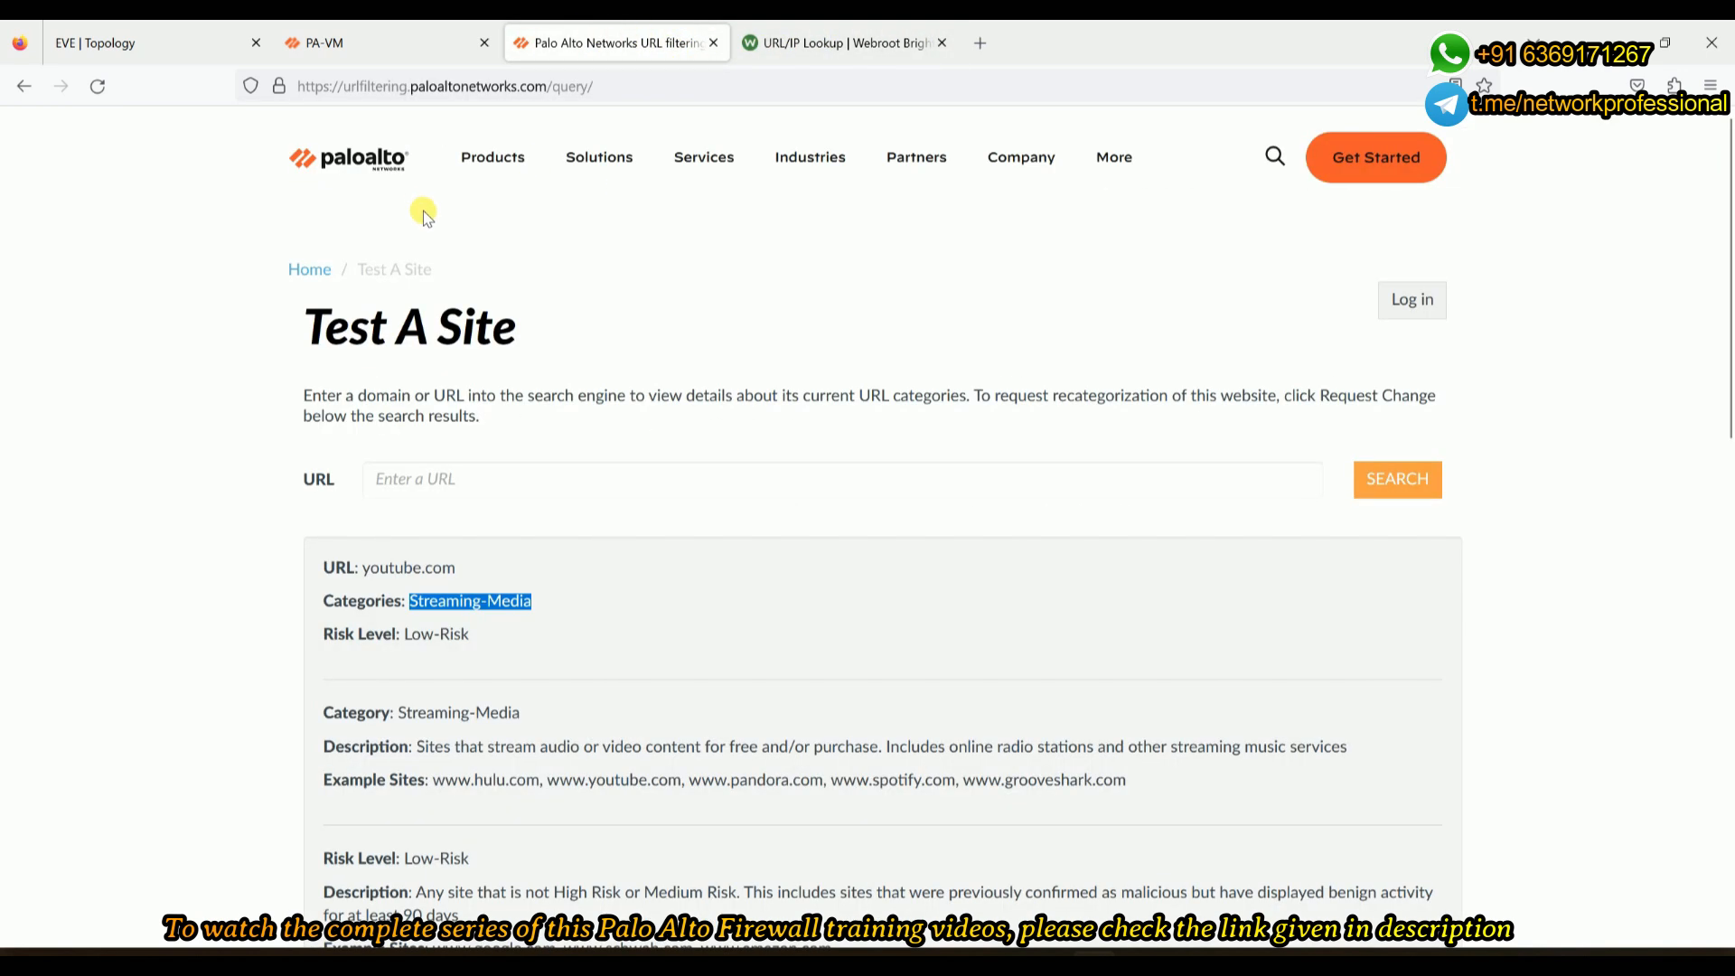
{"action": "left_click", "coordinate": [1082, 953]}
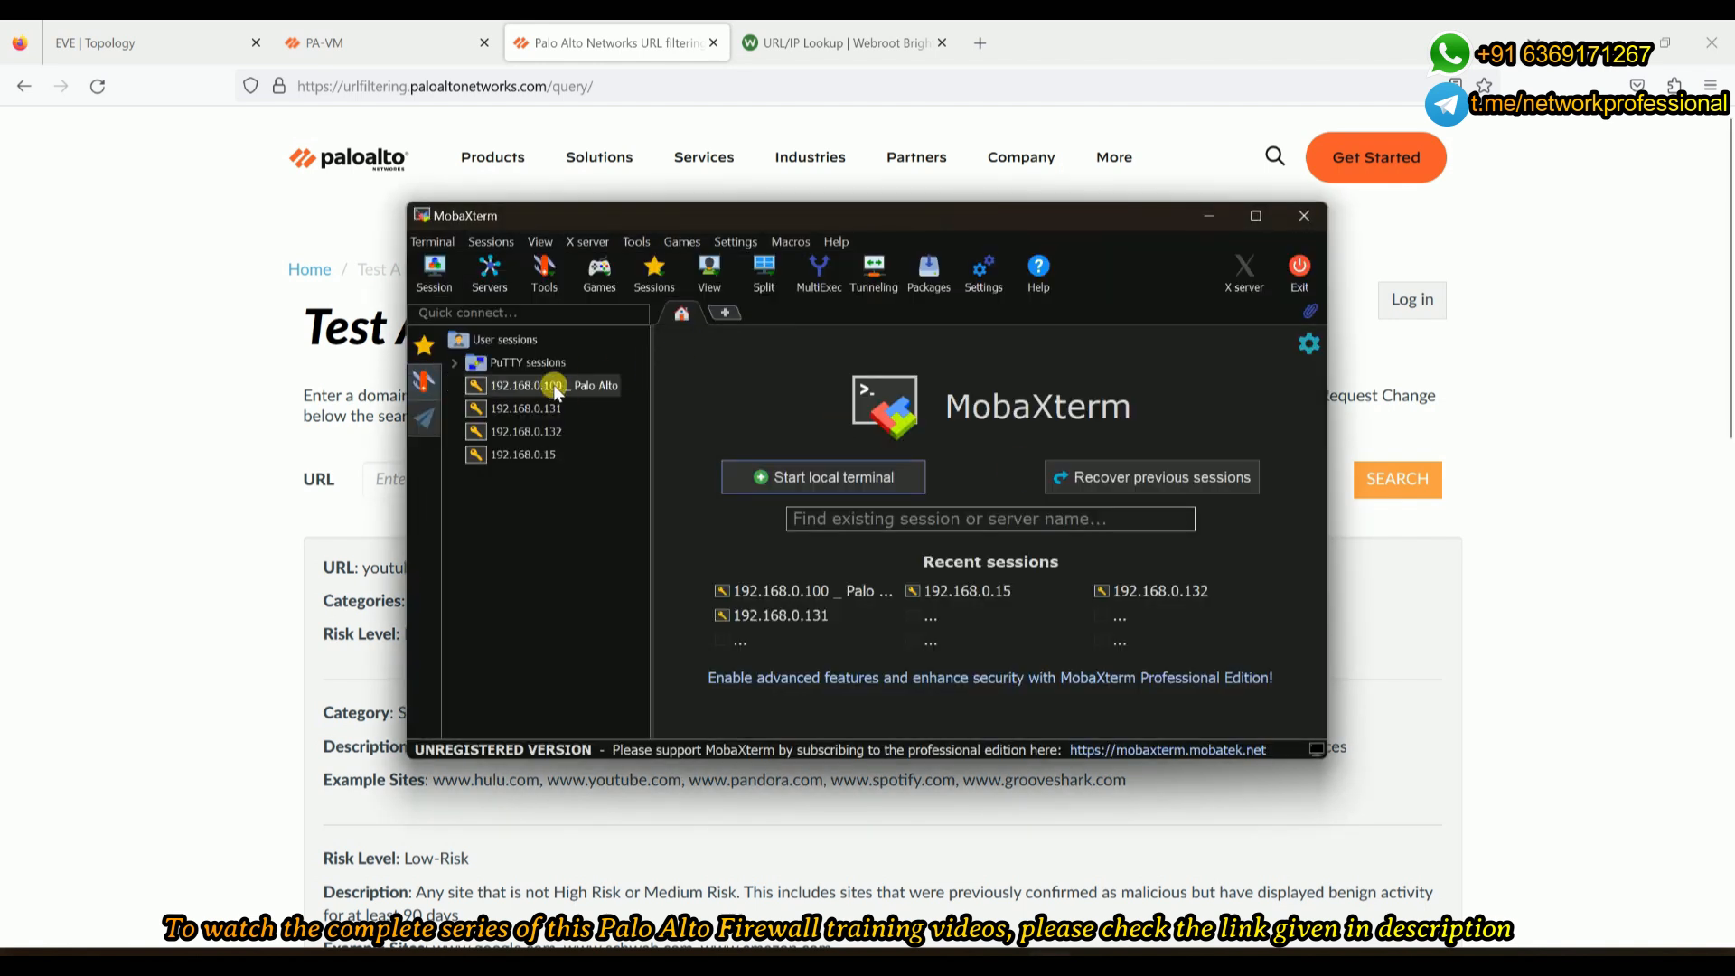
{"action": "double_click", "coordinate": [553, 384]}
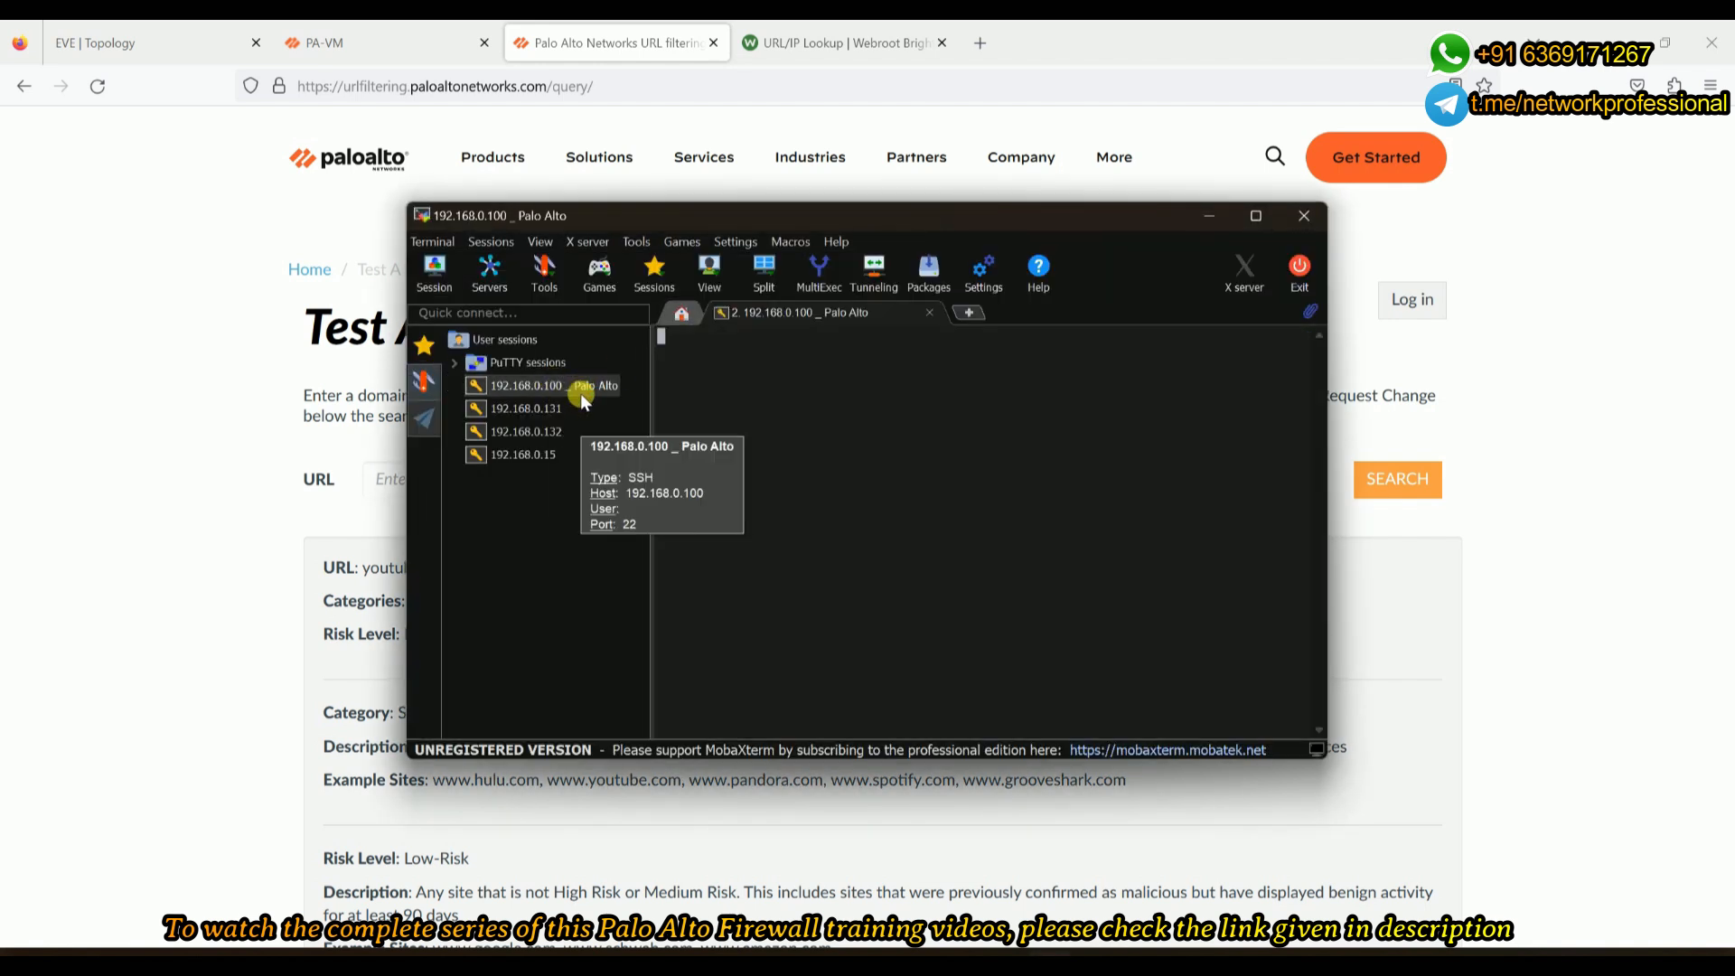
- Maximize MobaXterm, log in as admin, and clear the terminal screen
{"action": "left_click", "coordinate": [1254, 215]}
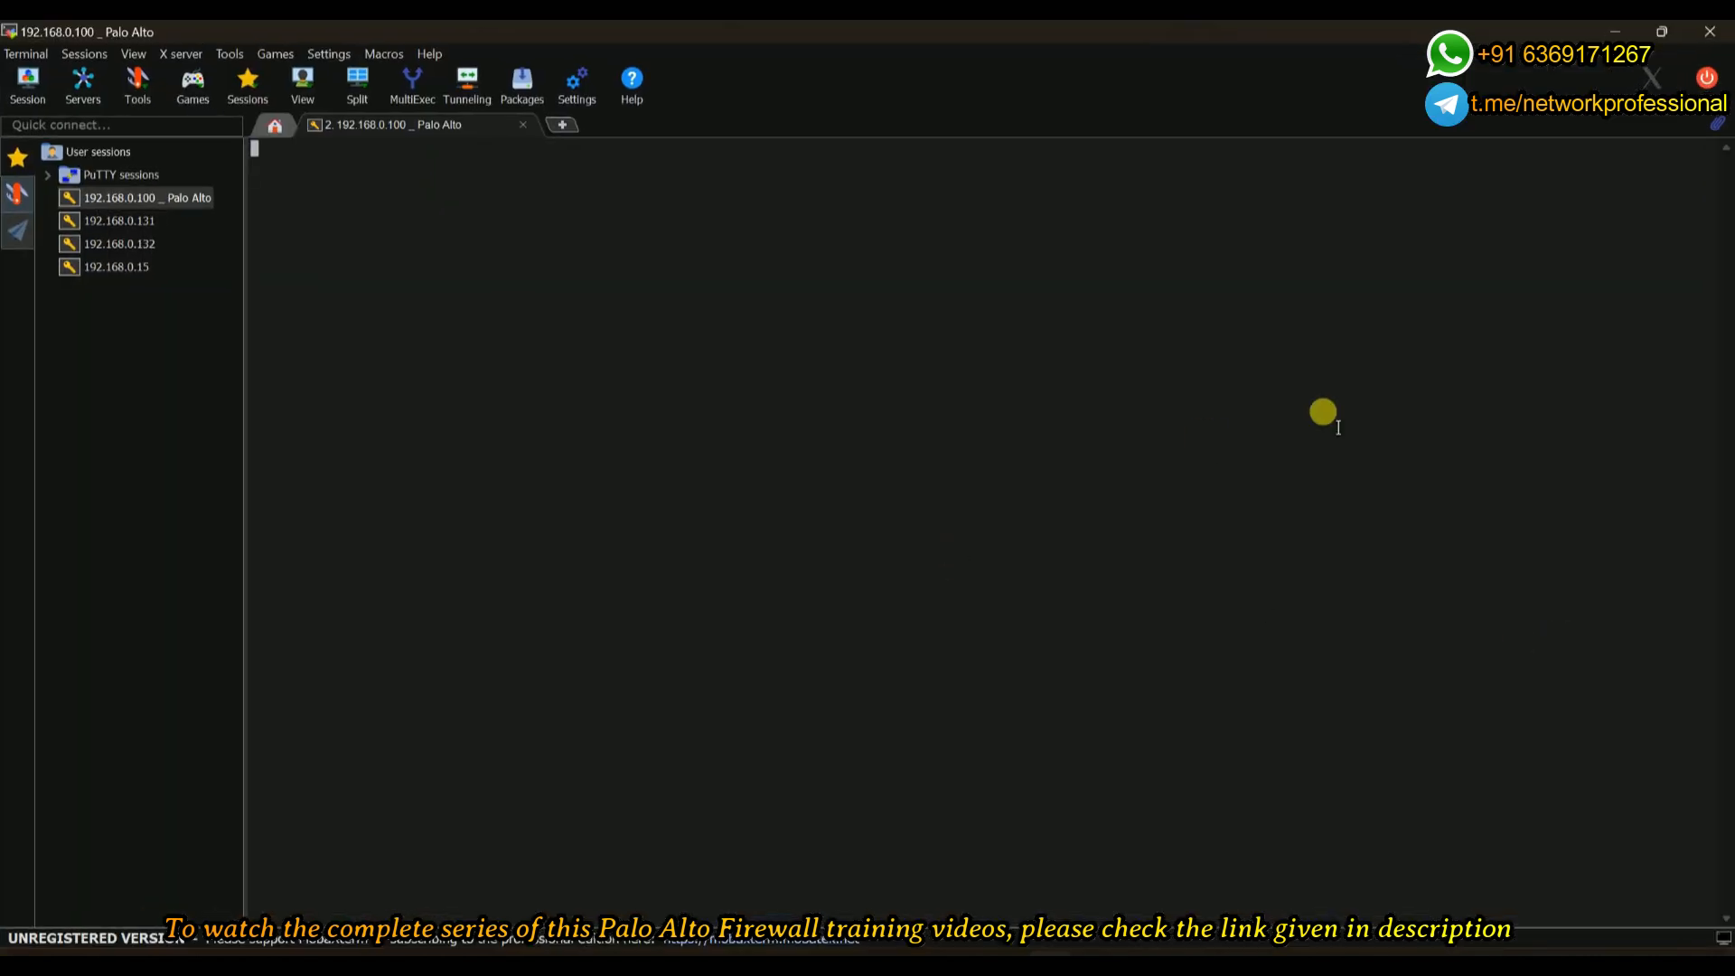
{"action": "type", "text": "admin"}
{"action": "key", "text": "Return"}
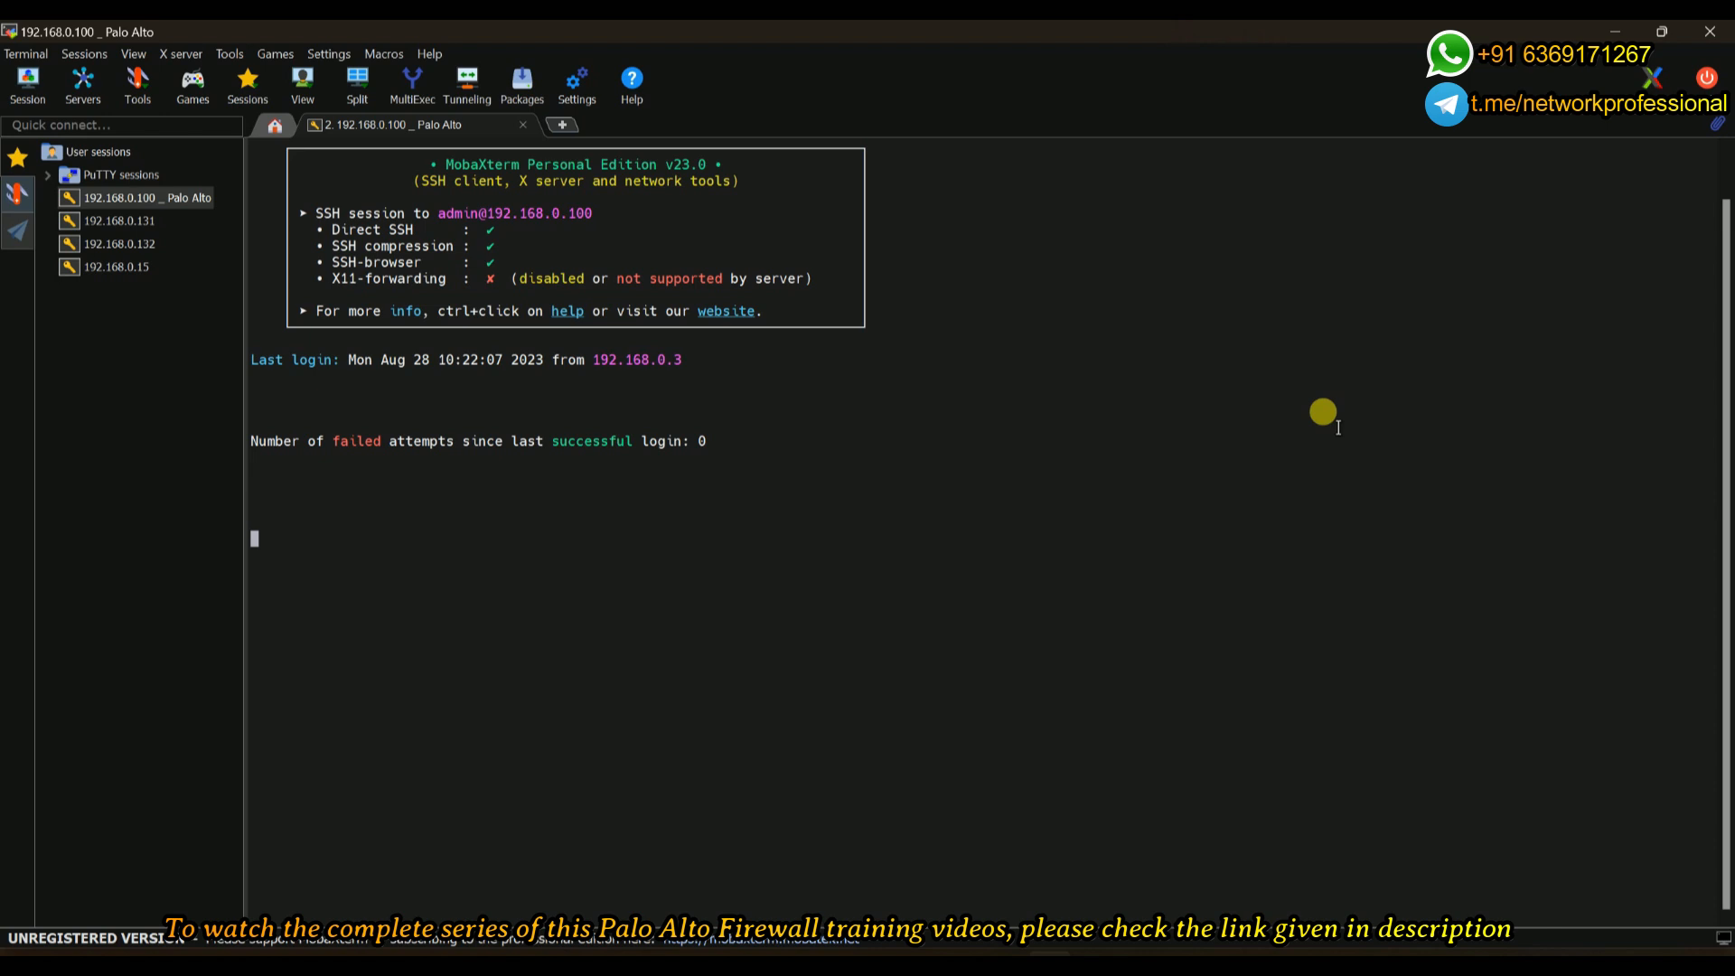
{"action": "key", "text": "Return"}
{"action": "key", "text": "Return"}
{"action": "key", "text": "Return"}
{"action": "key", "text": "Return"}
{"action": "key", "text": "Return"}
{"action": "key", "text": "ctrl+l"}
{"action": "key", "text": "Return"}
{"action": "key", "text": "Return"}
{"action": "key", "text": "Return"}
{"action": "key", "text": "Return"}
{"action": "key", "text": "Return"}
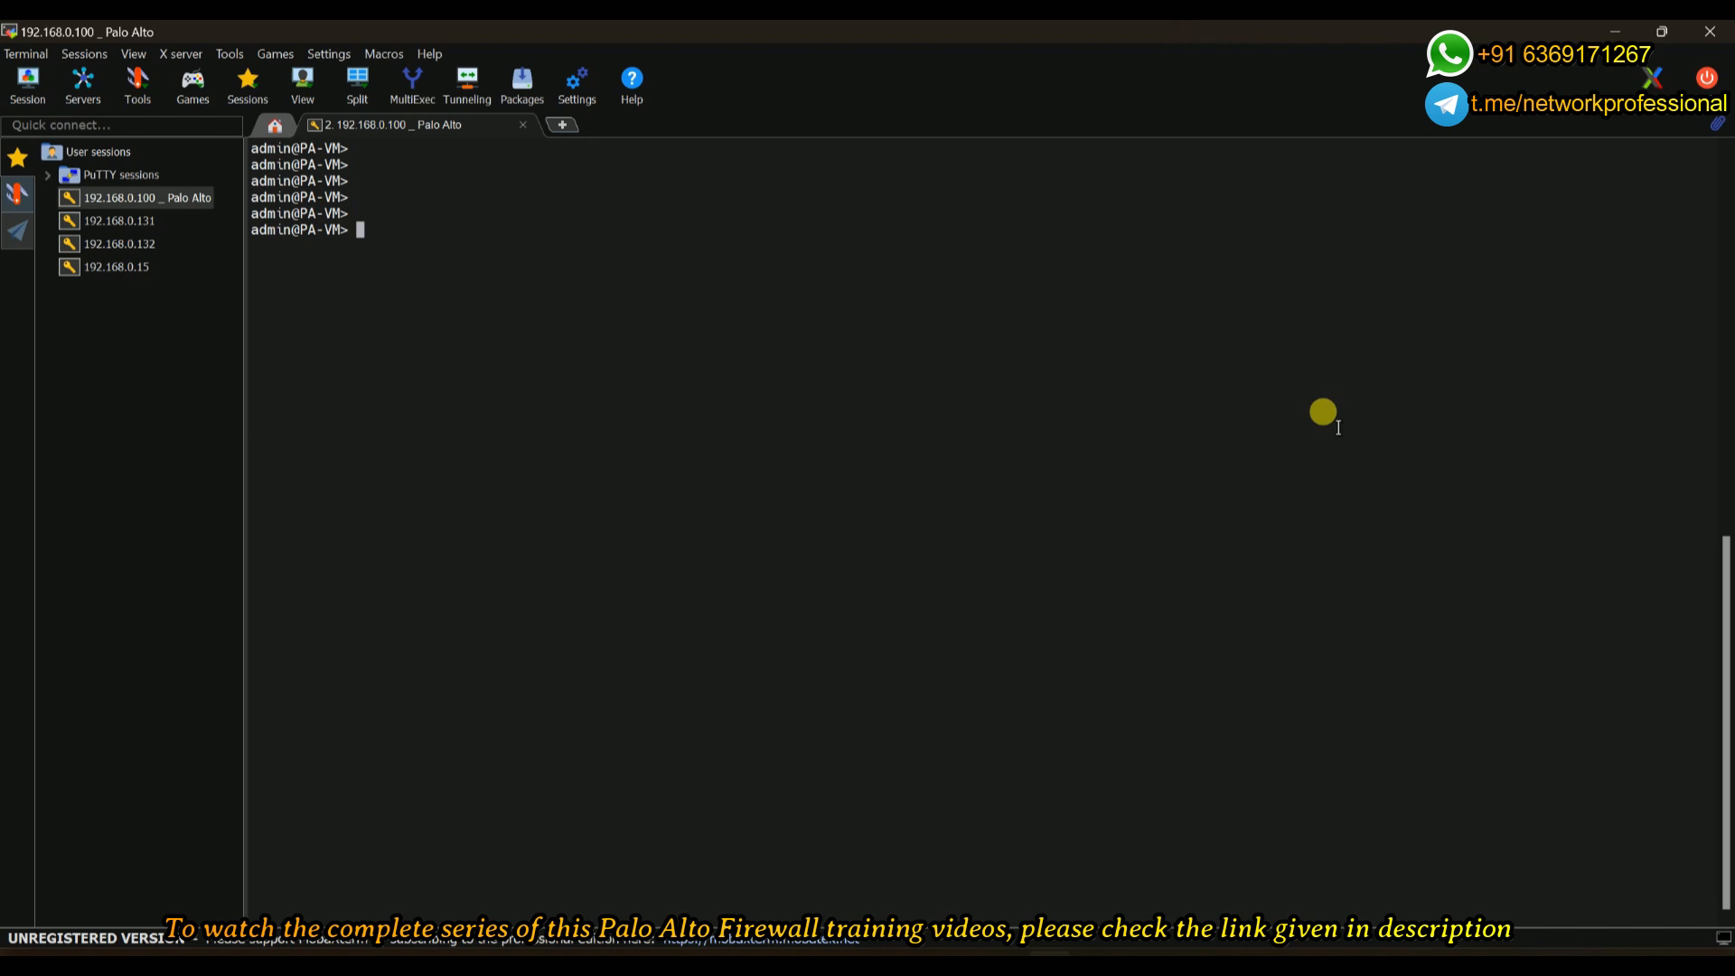
- Run 'test url facebook.com' and highlight its social-networking, low-risk result
{"action": "type", "text": "test url facebook.com"}
{"action": "key", "text": "Return"}
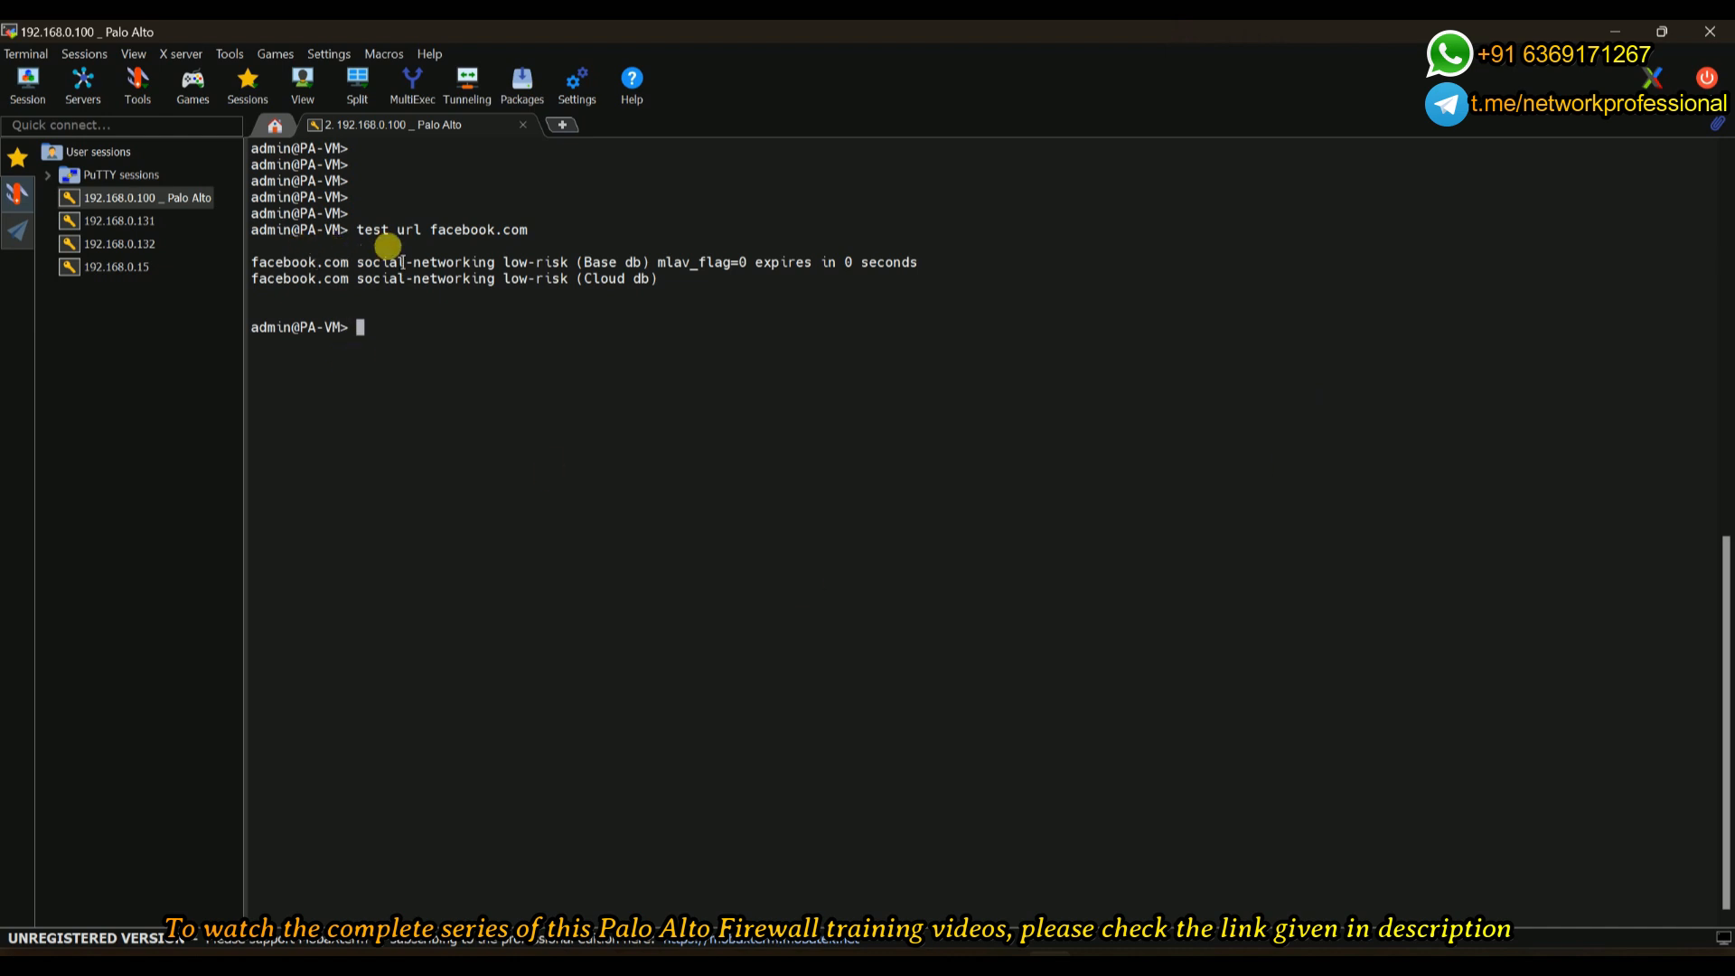
{"action": "left_click_drag", "start_coordinate": [383, 262], "coordinate": [492, 262]}
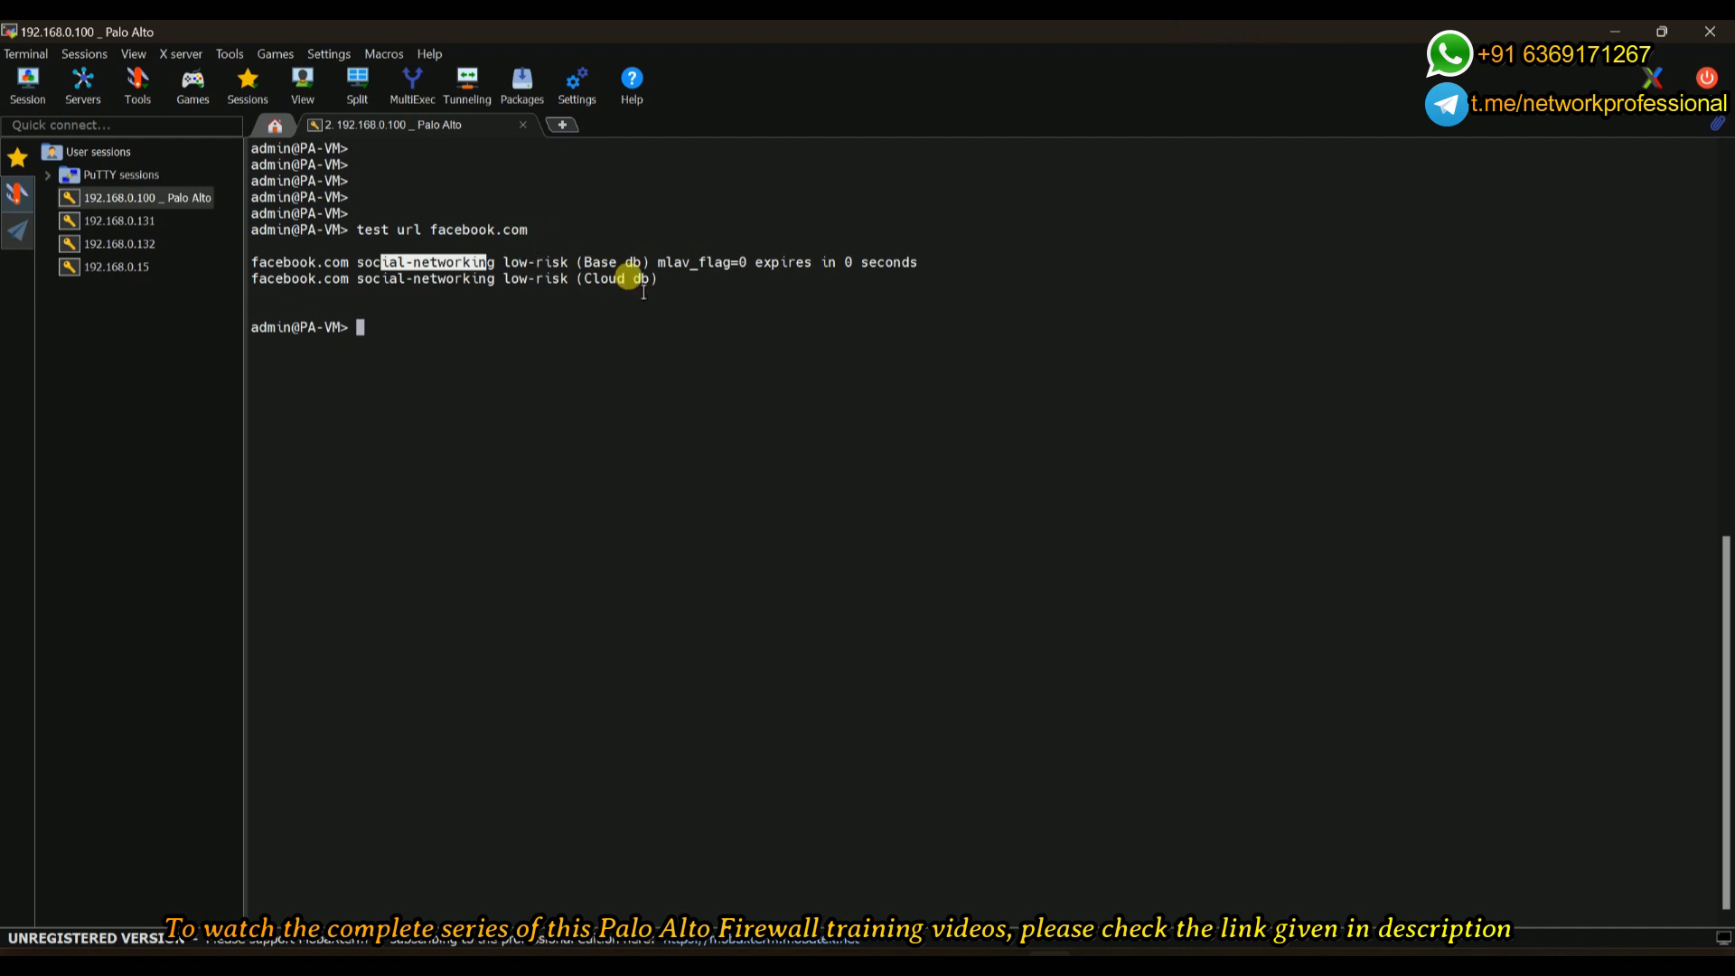
{"action": "left_click", "coordinate": [501, 357]}
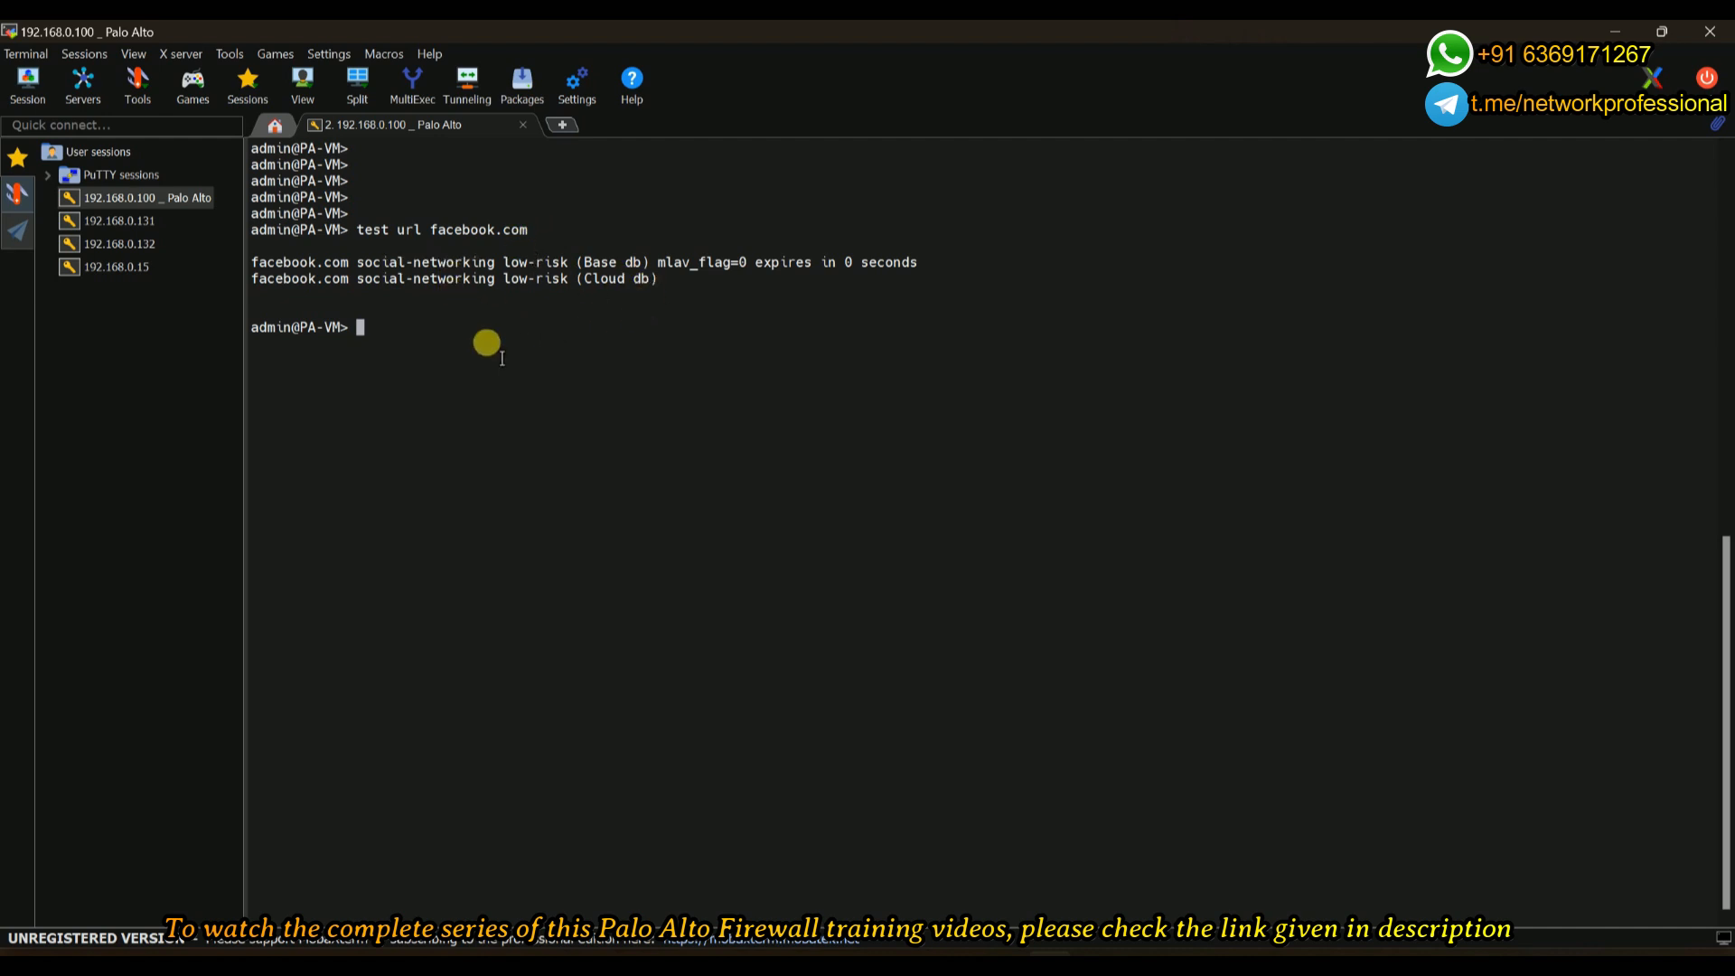
{"action": "key", "text": "Return"}
- List the test subcommands with 'test ?' and the syntax with 'test url ?'
{"action": "type", "text": "test"}
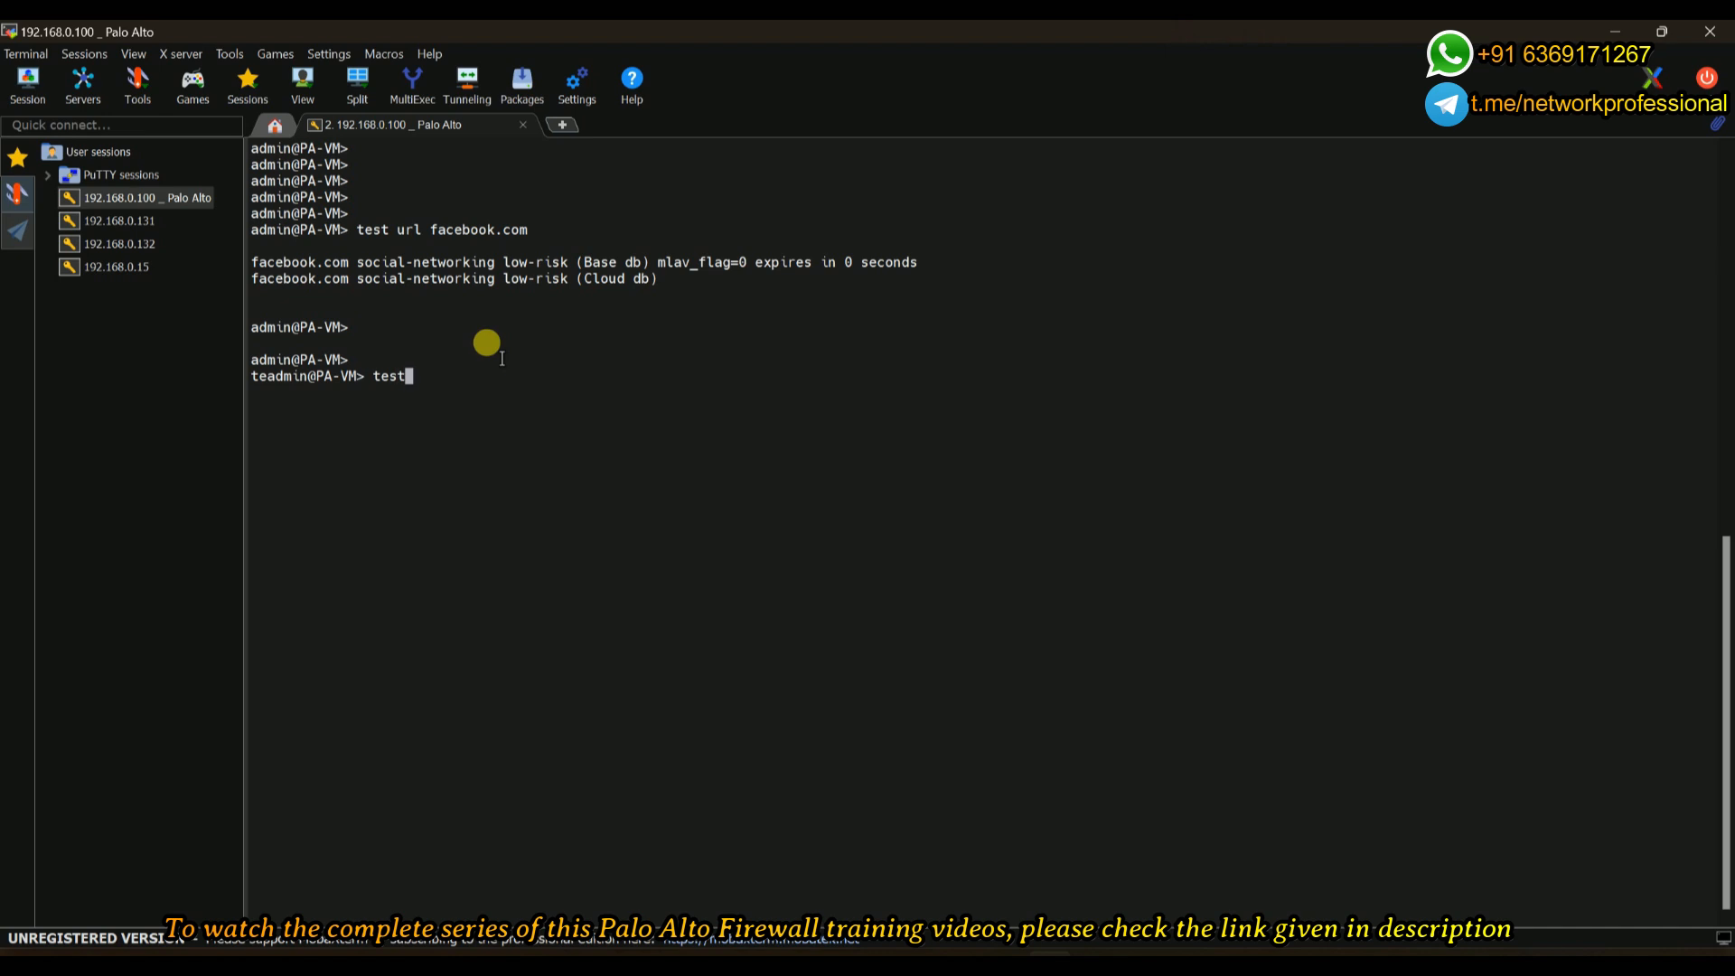
{"action": "type", "text": " u"}
{"action": "key", "text": "BackSpace"}
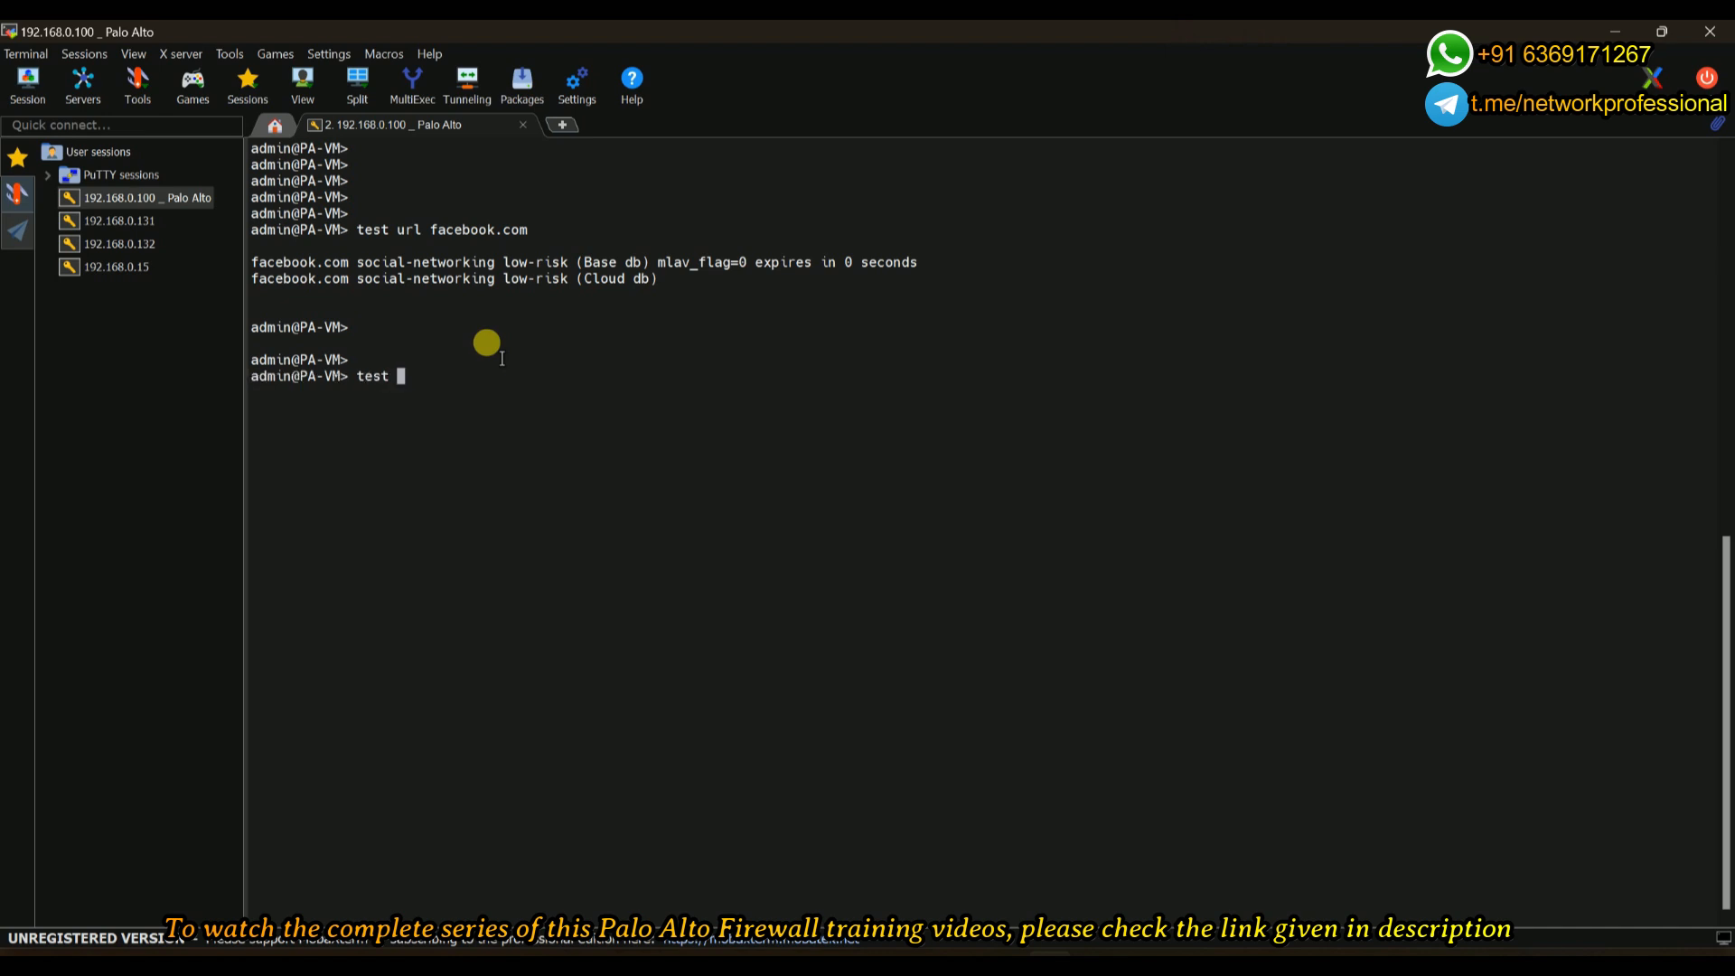
{"action": "key", "text": "question"}
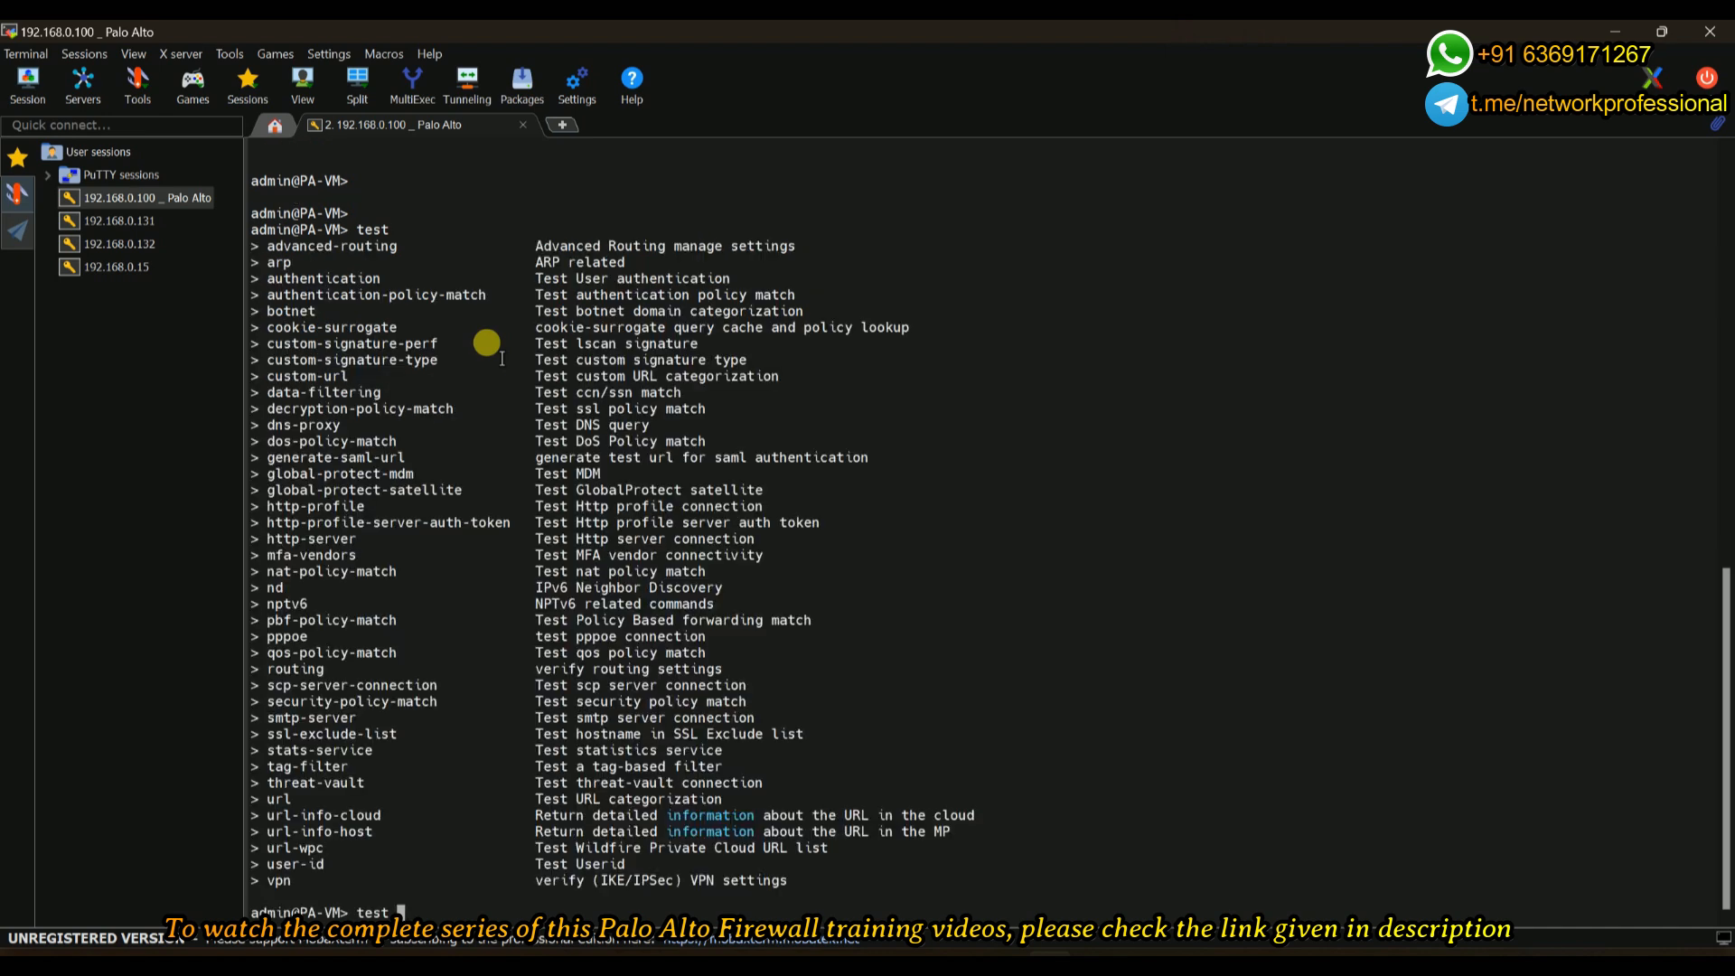
{"action": "type", "text": "url"}
{"action": "key", "text": "question"}
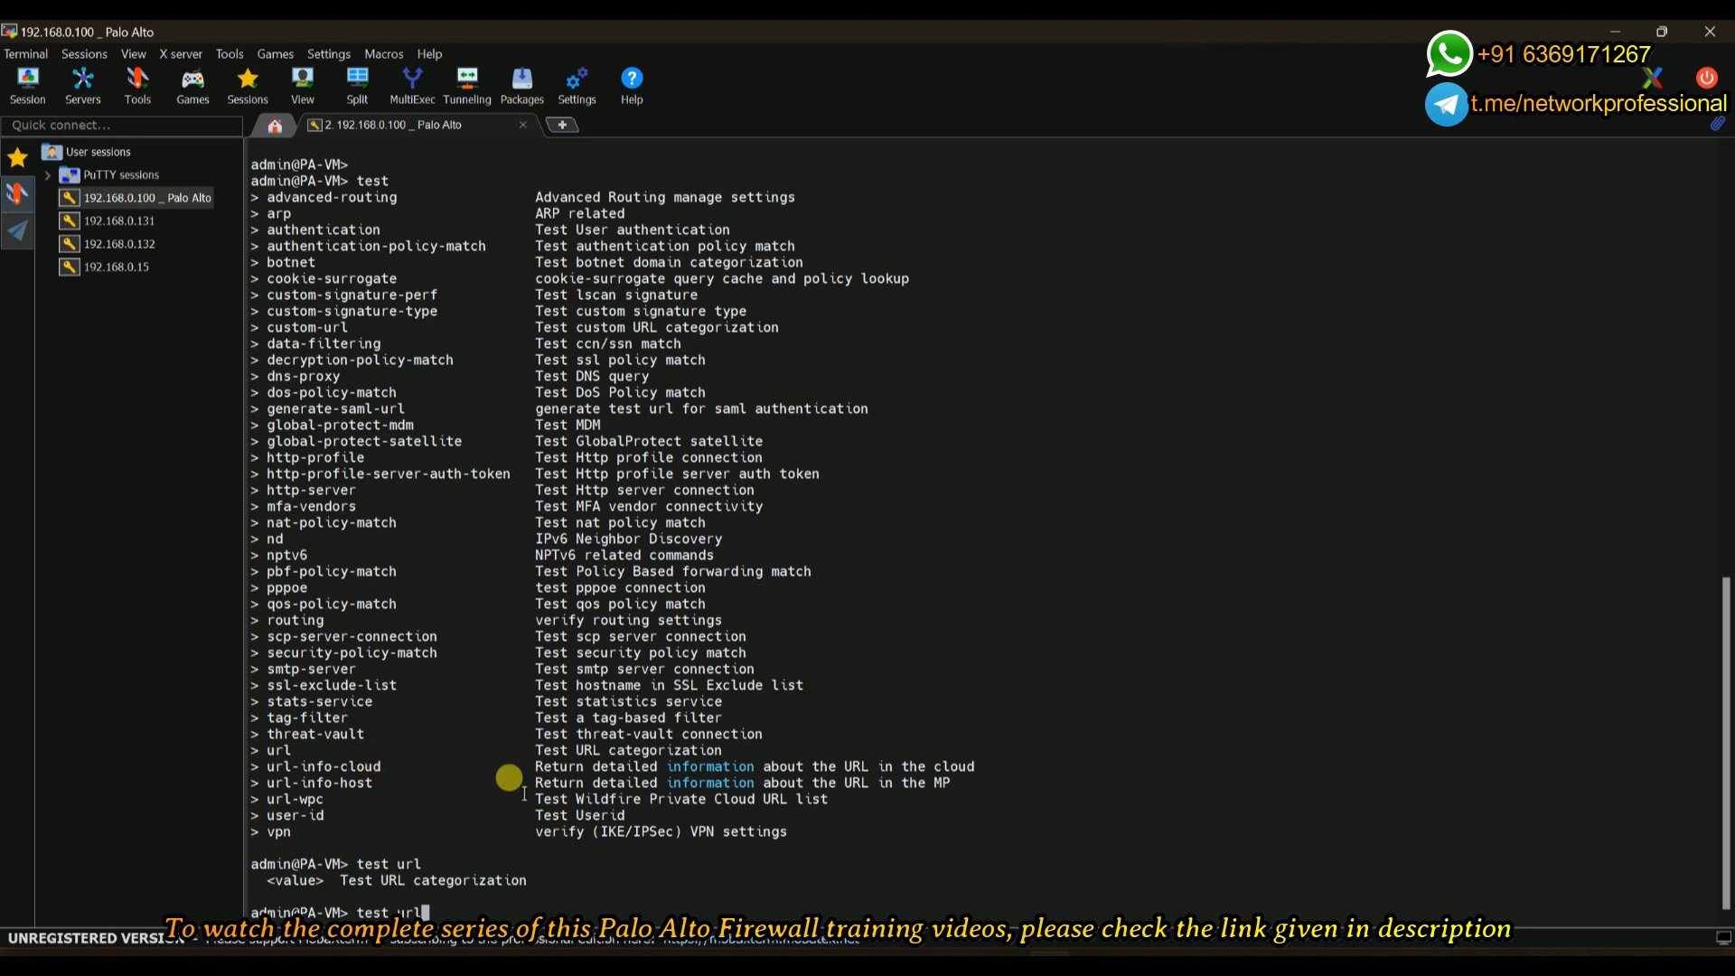
- Clear the screen and begin typing a new 'test url' command
{"action": "key", "text": "BackSpace"}
{"action": "key", "text": "BackSpace"}
{"action": "key", "text": "BackSpace"}
{"action": "key", "text": "BackSpace"}
{"action": "key", "text": "BackSpace"}
{"action": "key", "text": "BackSpace"}
{"action": "key", "text": "BackSpace"}
{"action": "key", "text": "BackSpace"}
{"action": "key", "text": "BackSpace"}
{"action": "key", "text": "ctrl+l"}
{"action": "key", "text": "Return"}
{"action": "key", "text": "Return"}
{"action": "key", "text": "Return"}
{"action": "type", "text": "test url fa"}
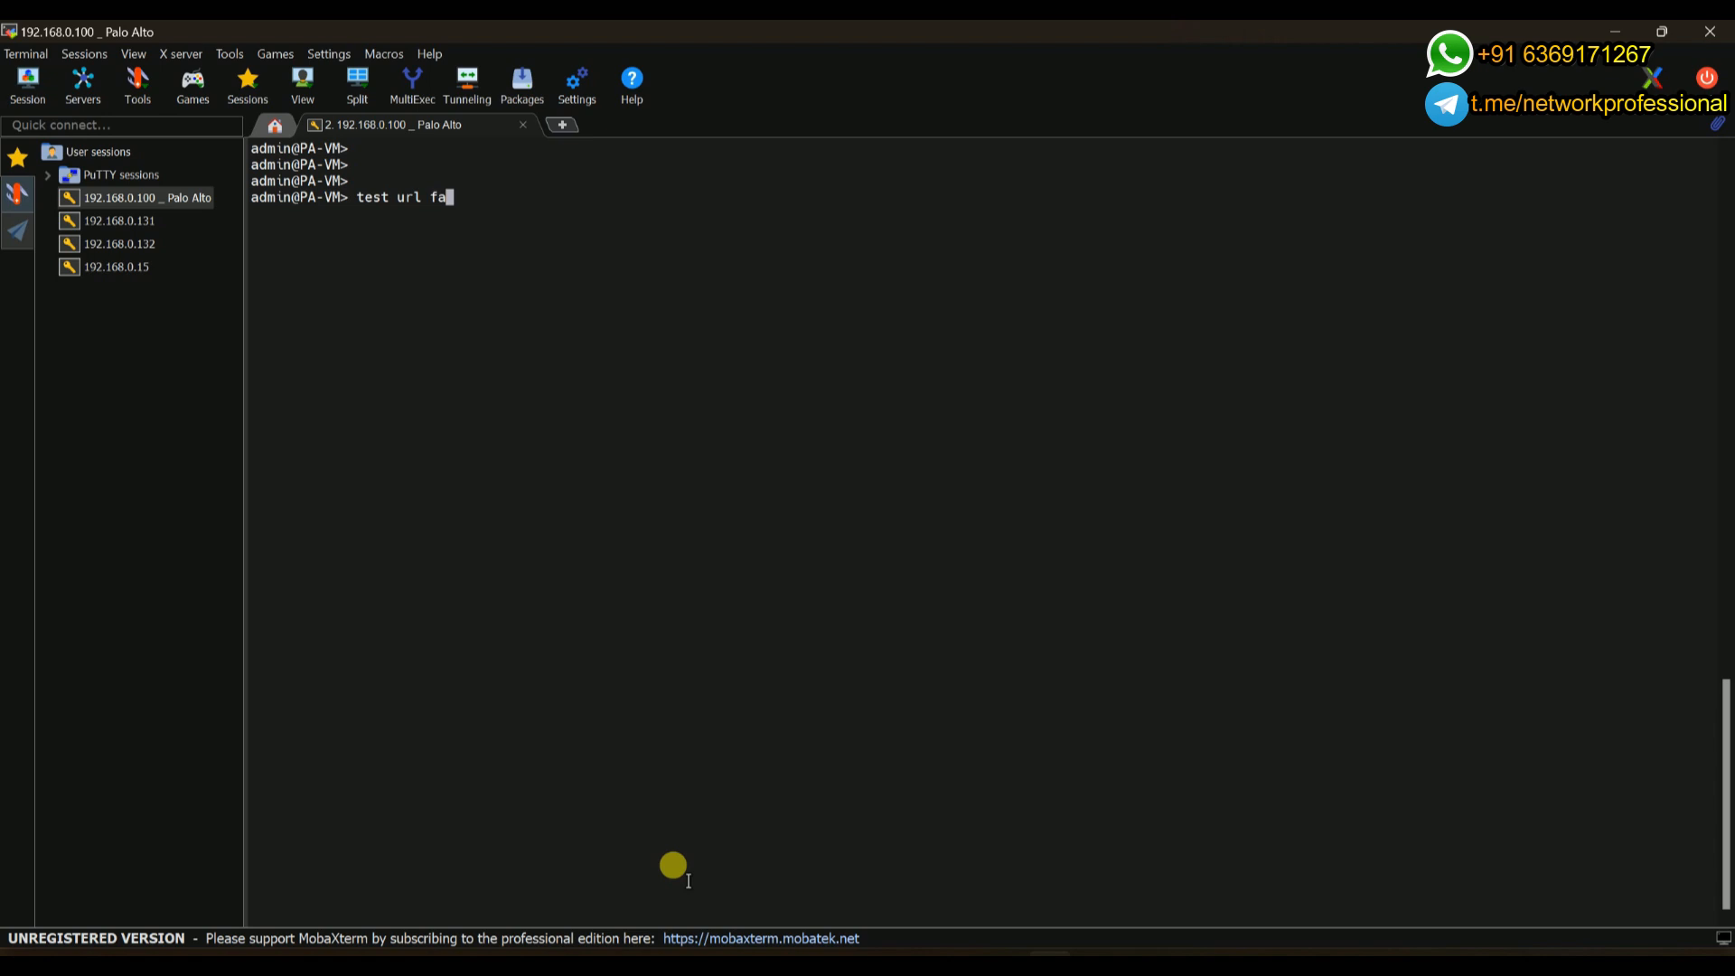
- Run 'test url youtube.com' and highlight its streaming-media category
{"action": "key", "text": "BackSpace"}
{"action": "key", "text": "BackSpace"}
{"action": "type", "text": "youtube.com"}
{"action": "key", "text": "Return"}
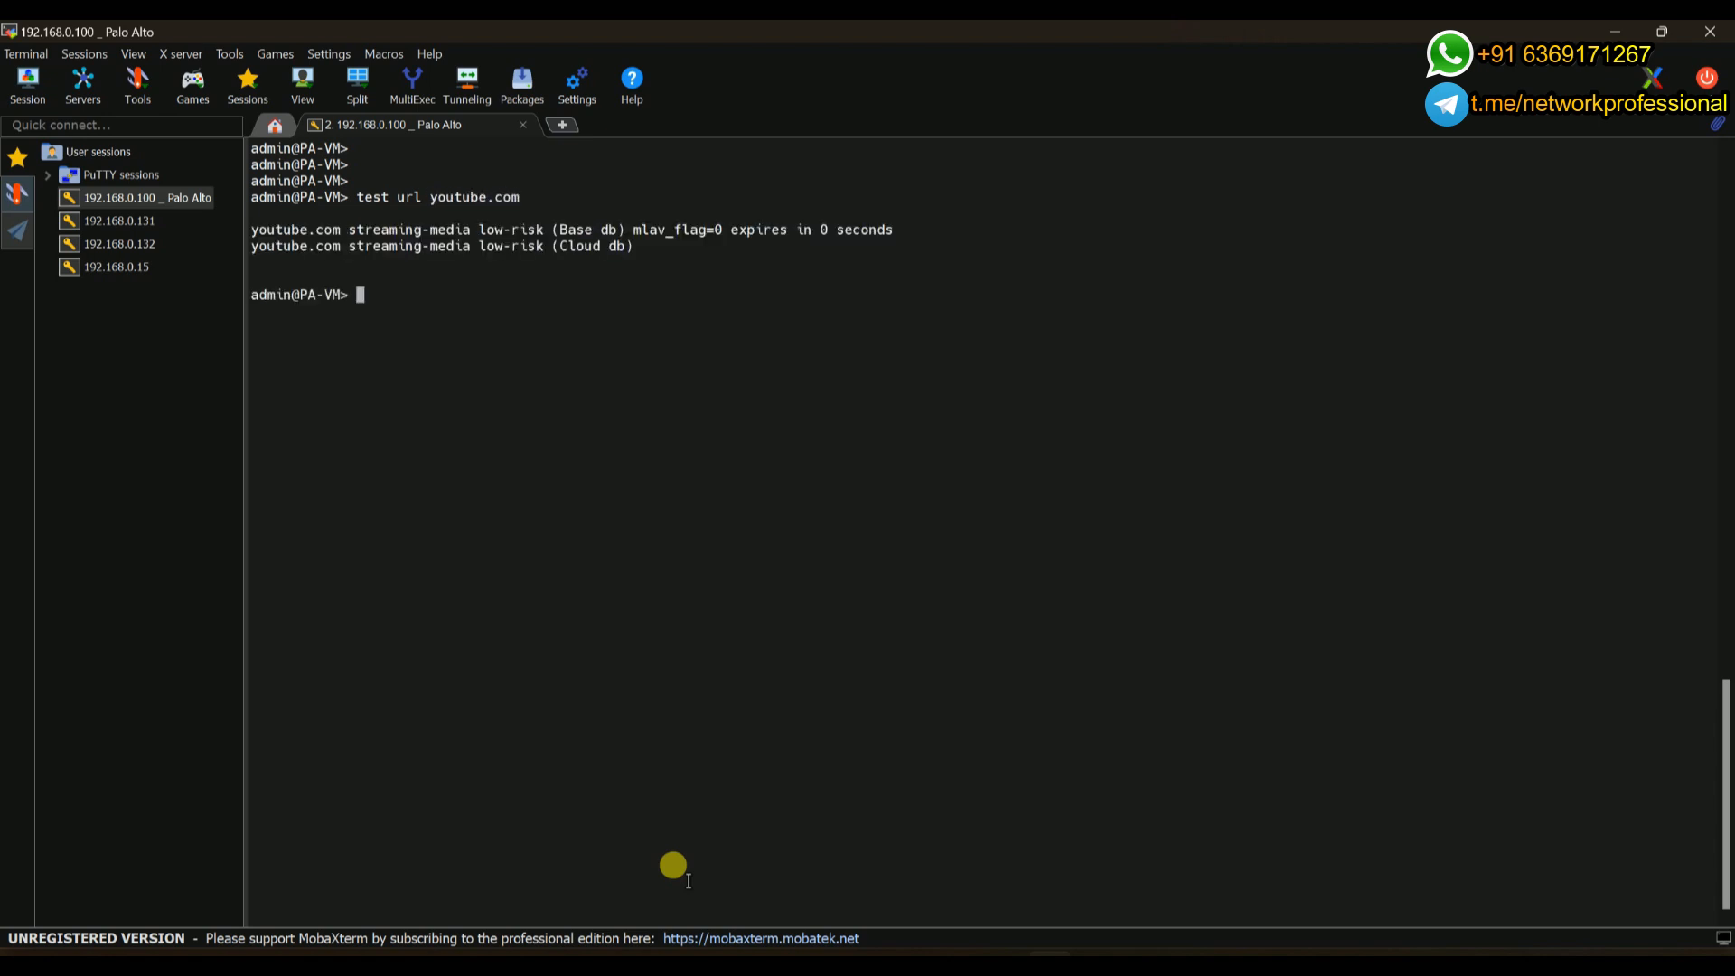
{"action": "double_click", "coordinate": [388, 233]}
{"action": "key", "text": "Return"}
{"action": "key", "text": "Return"}
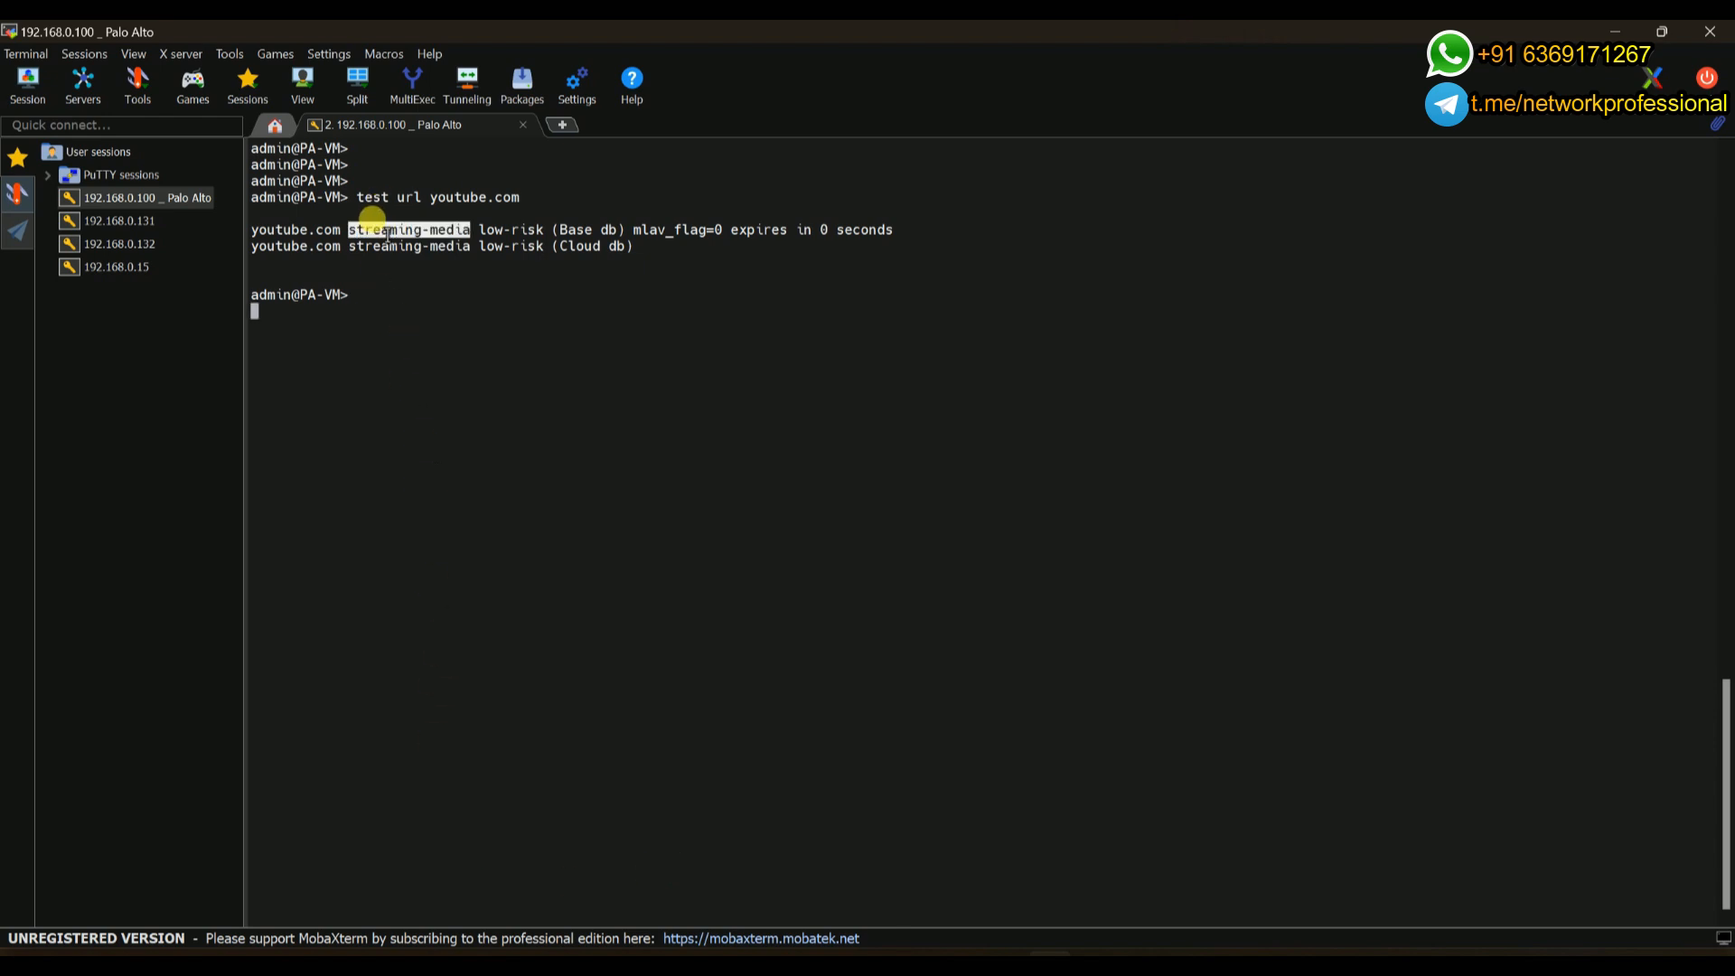
- Run 'test url twitter.com' for social-networking, then minimize MobaXterm
{"action": "type", "text": "test url twitter.co"}
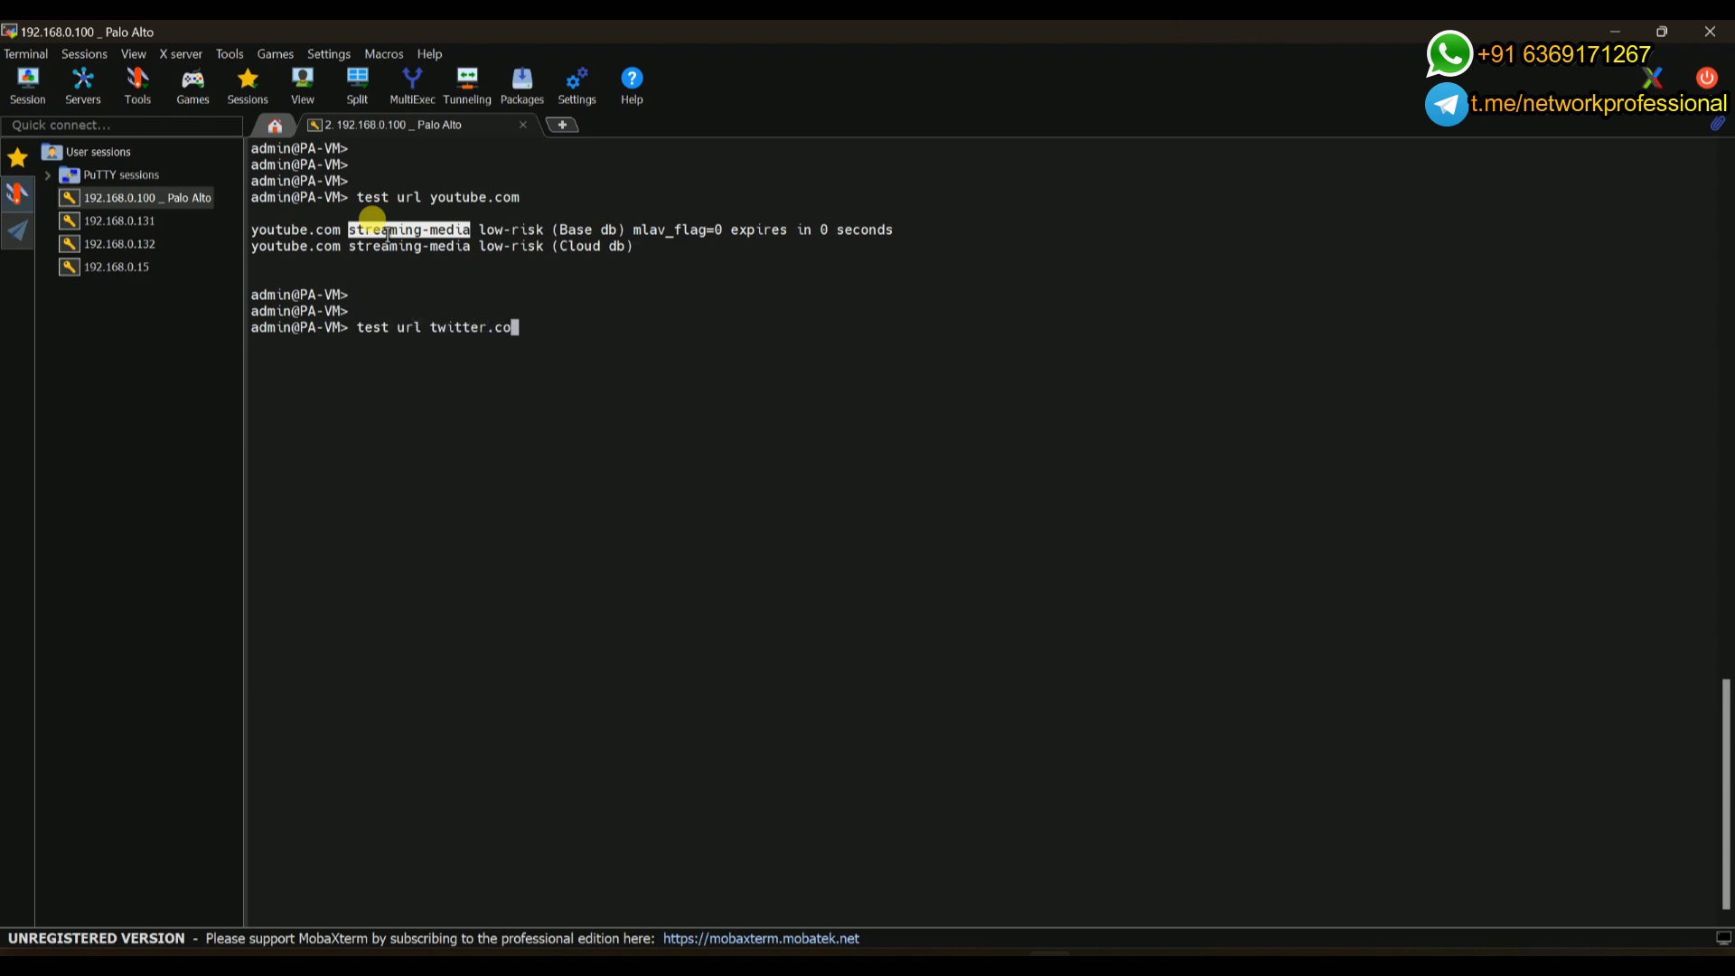
{"action": "type", "text": "m"}
{"action": "key", "text": "Return"}
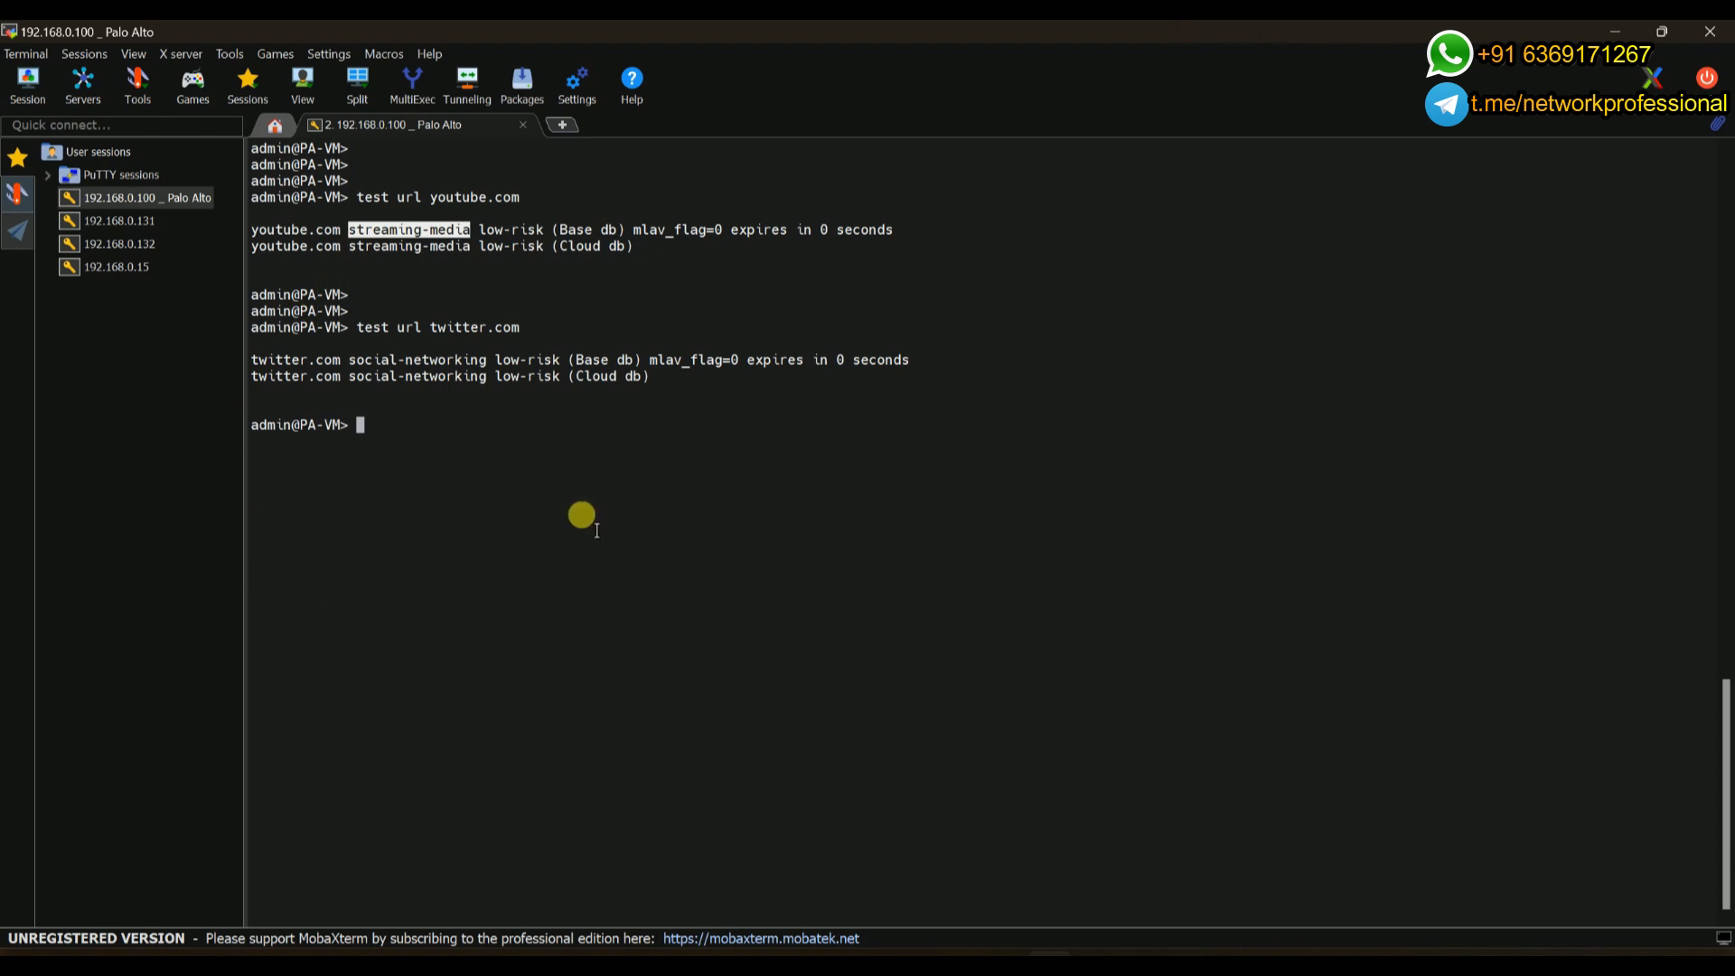
{"action": "left_click", "coordinate": [1615, 32]}
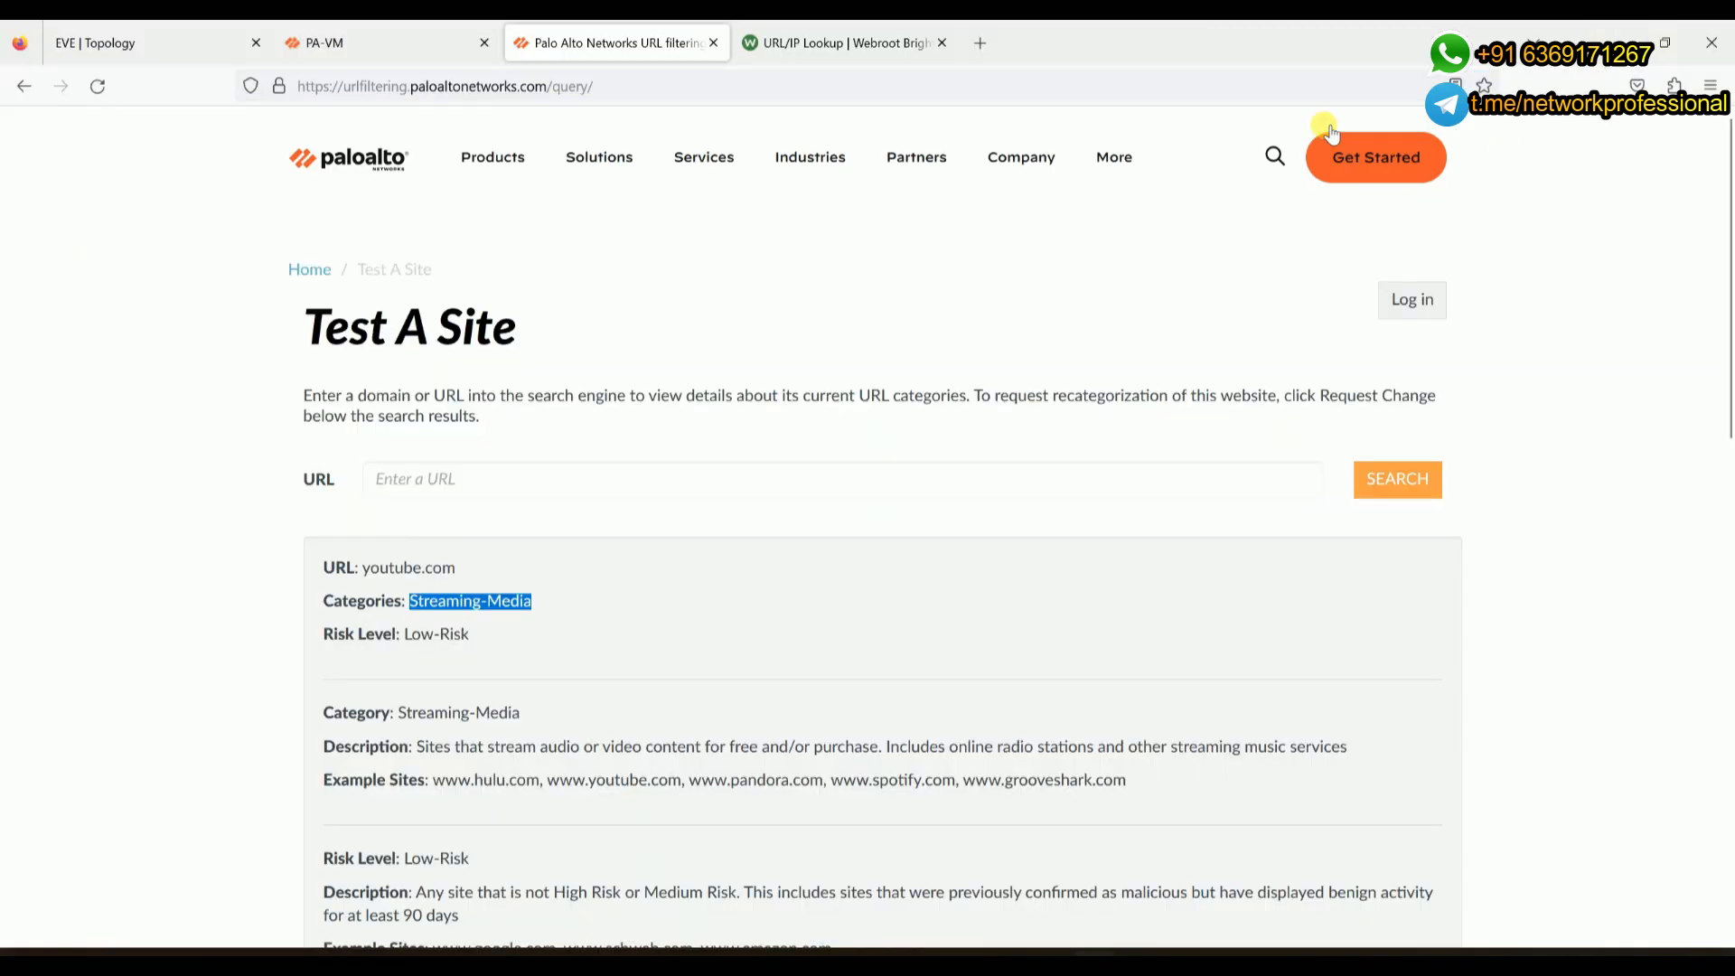
- Switch to the EVE | Topology tab showing the PaloAlto firewall's Inside, DMZ and Outside zones
{"action": "left_click", "coordinate": [122, 40]}
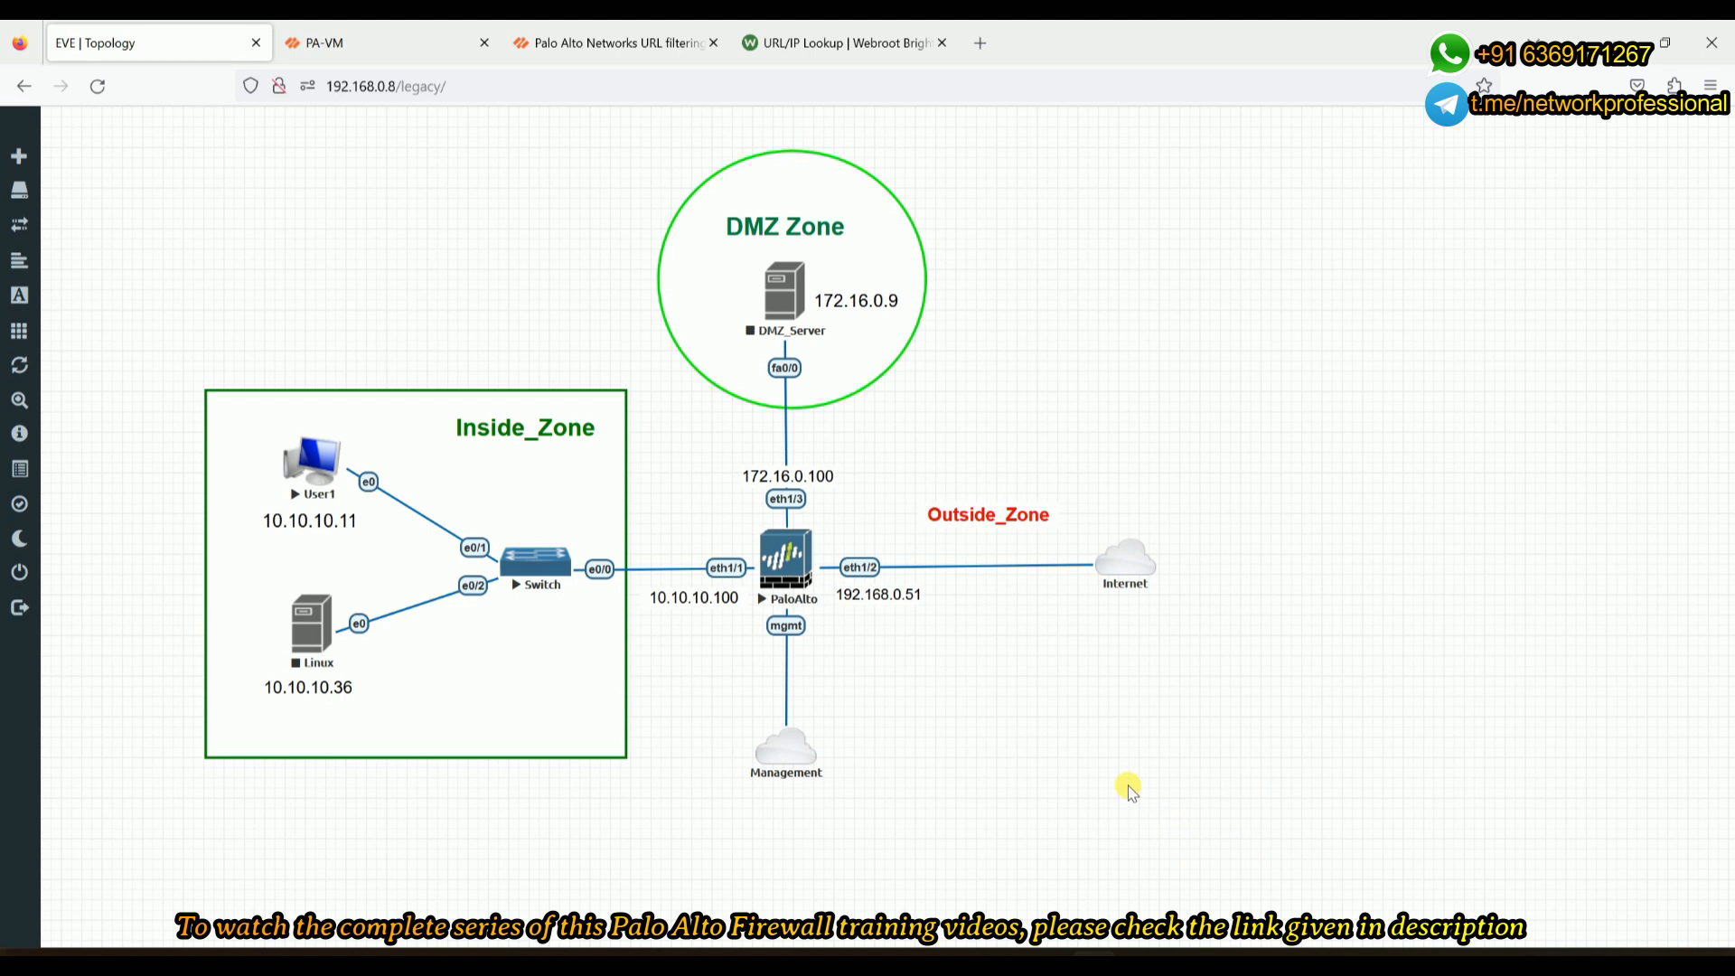
- Open User1's console, launch Command Prompt, and maximize and scale the console window
{"action": "left_click", "coordinate": [321, 462]}
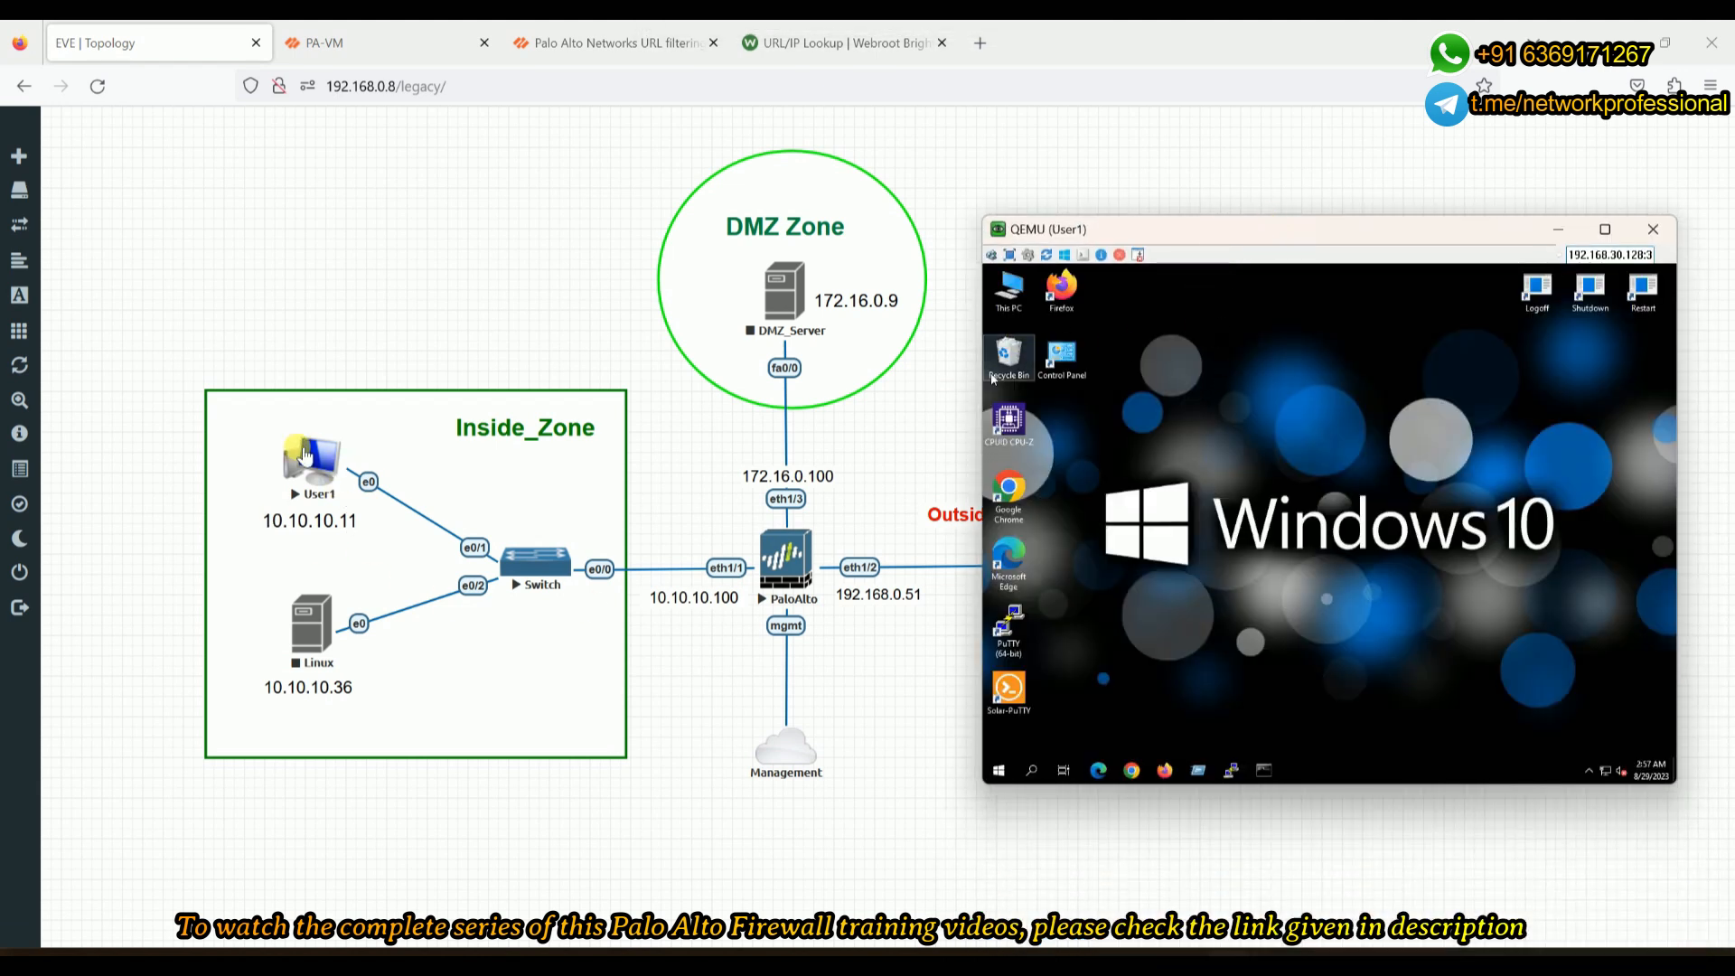
{"action": "left_click", "coordinate": [1264, 768]}
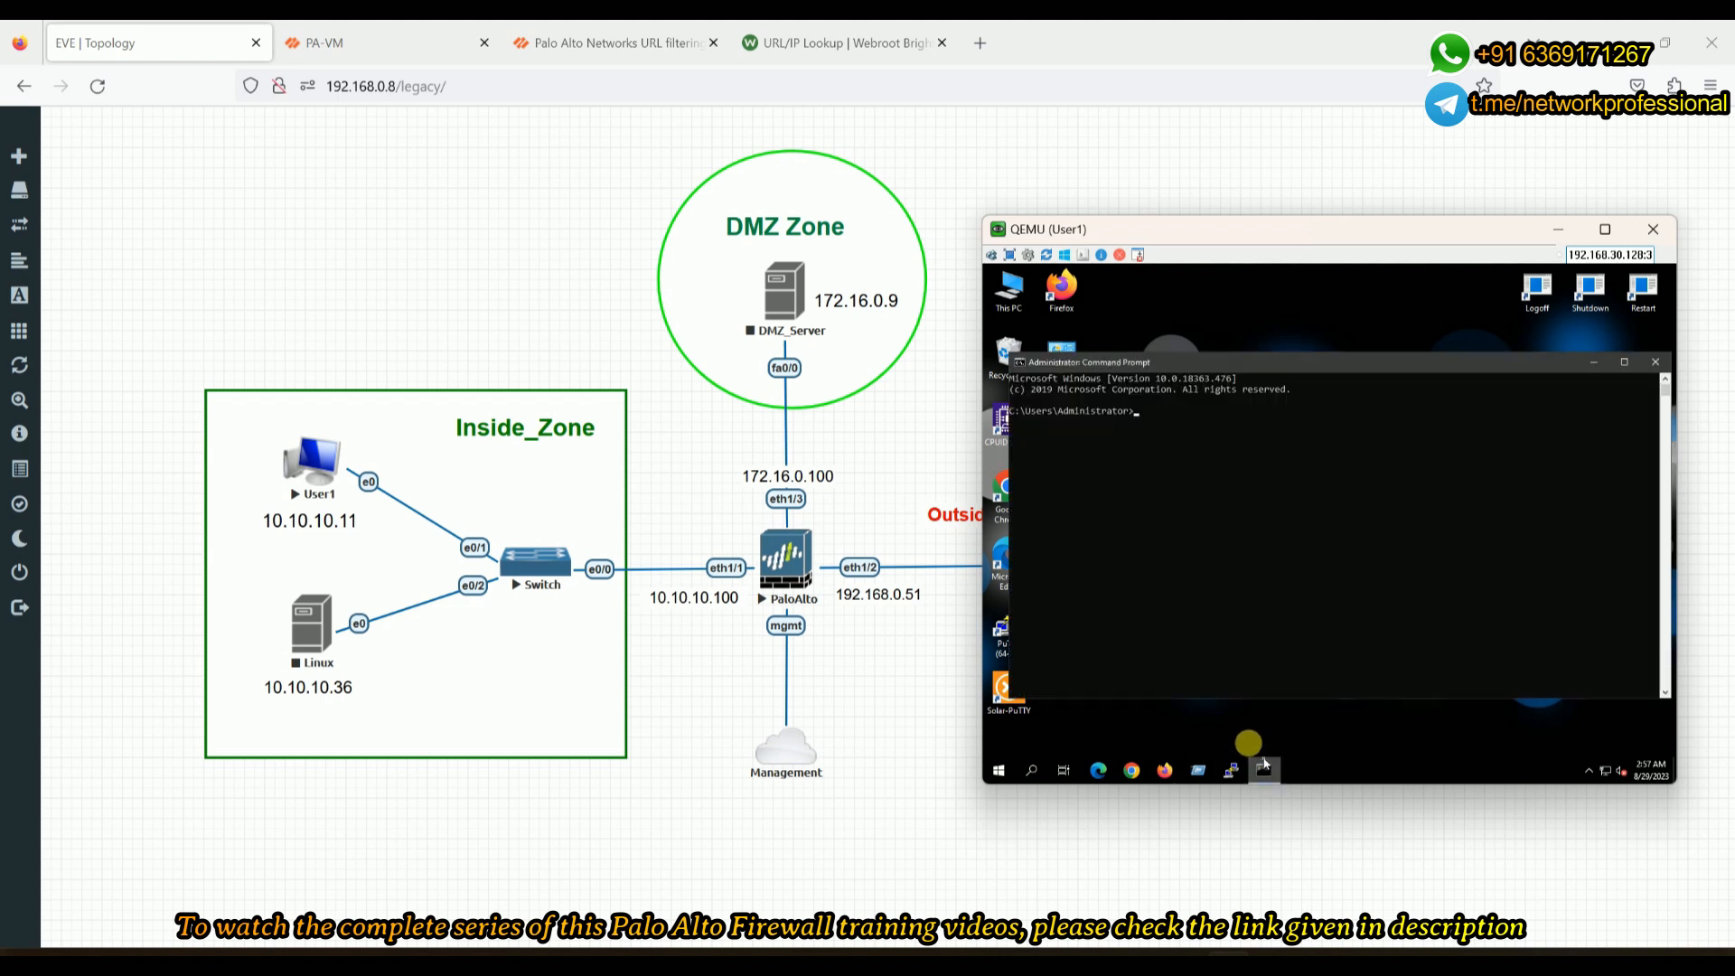
{"action": "left_click", "coordinate": [1605, 228]}
{"action": "left_click", "coordinate": [670, 27]}
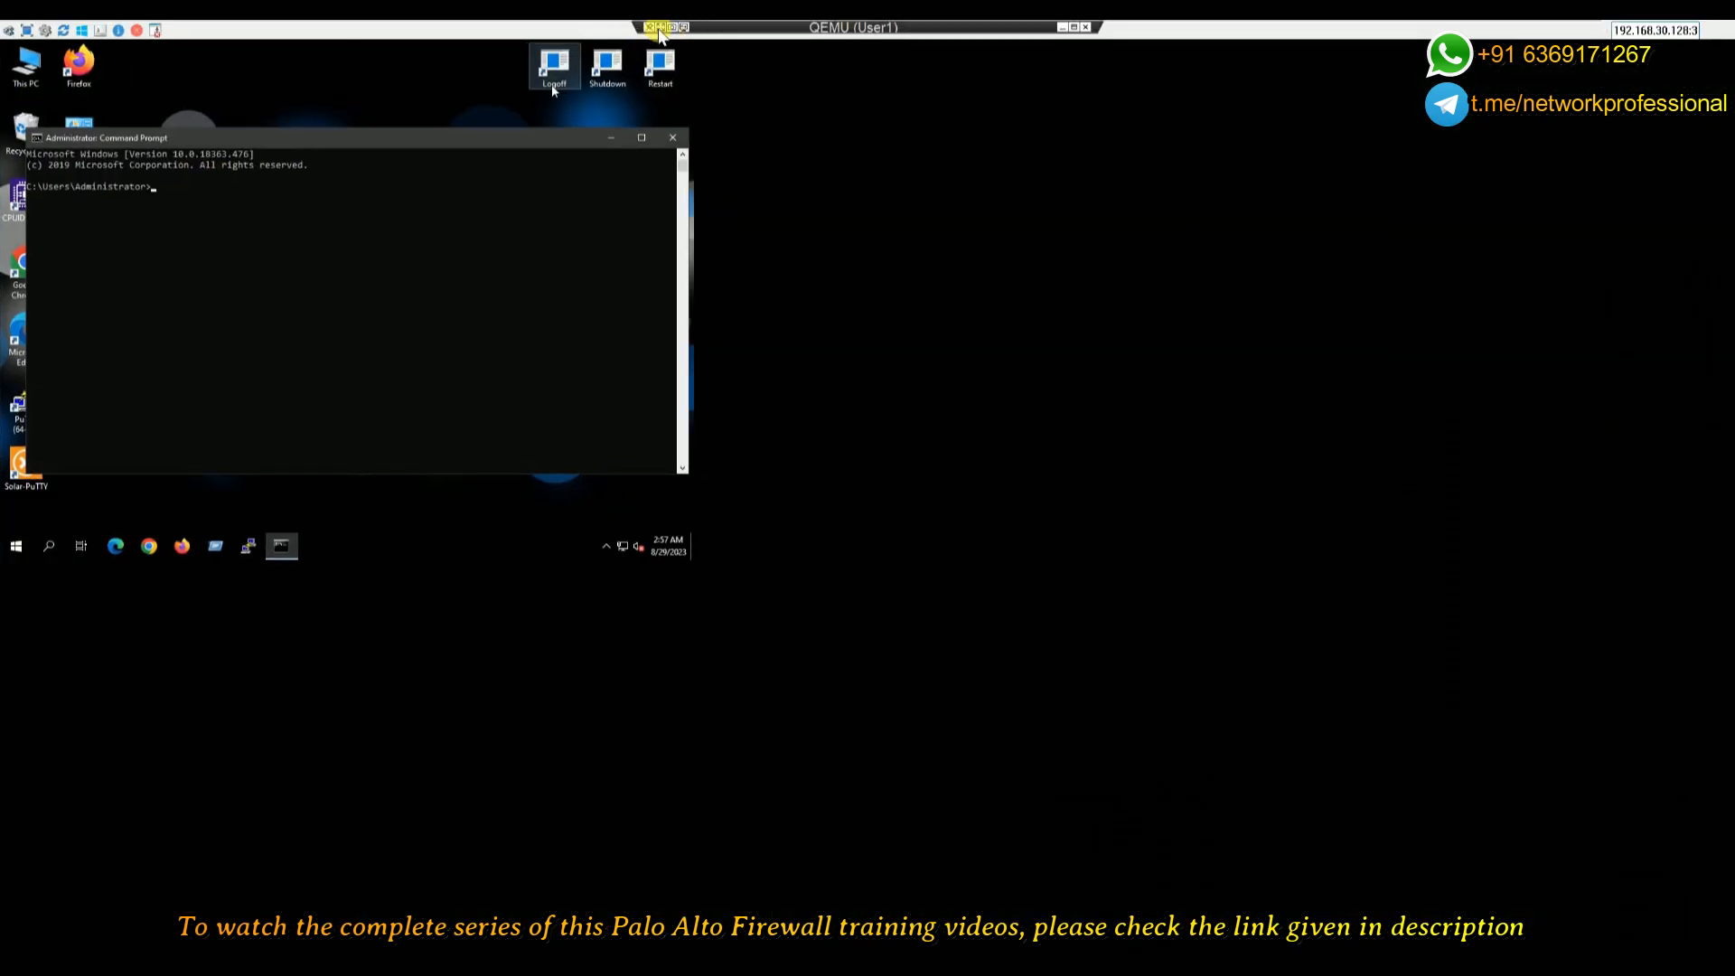
- Check User1's IP configuration with ipconfig in the Command Prompt
{"action": "left_click", "coordinate": [739, 541]}
{"action": "type", "text": "ipconfig"}
{"action": "key", "text": "Return"}
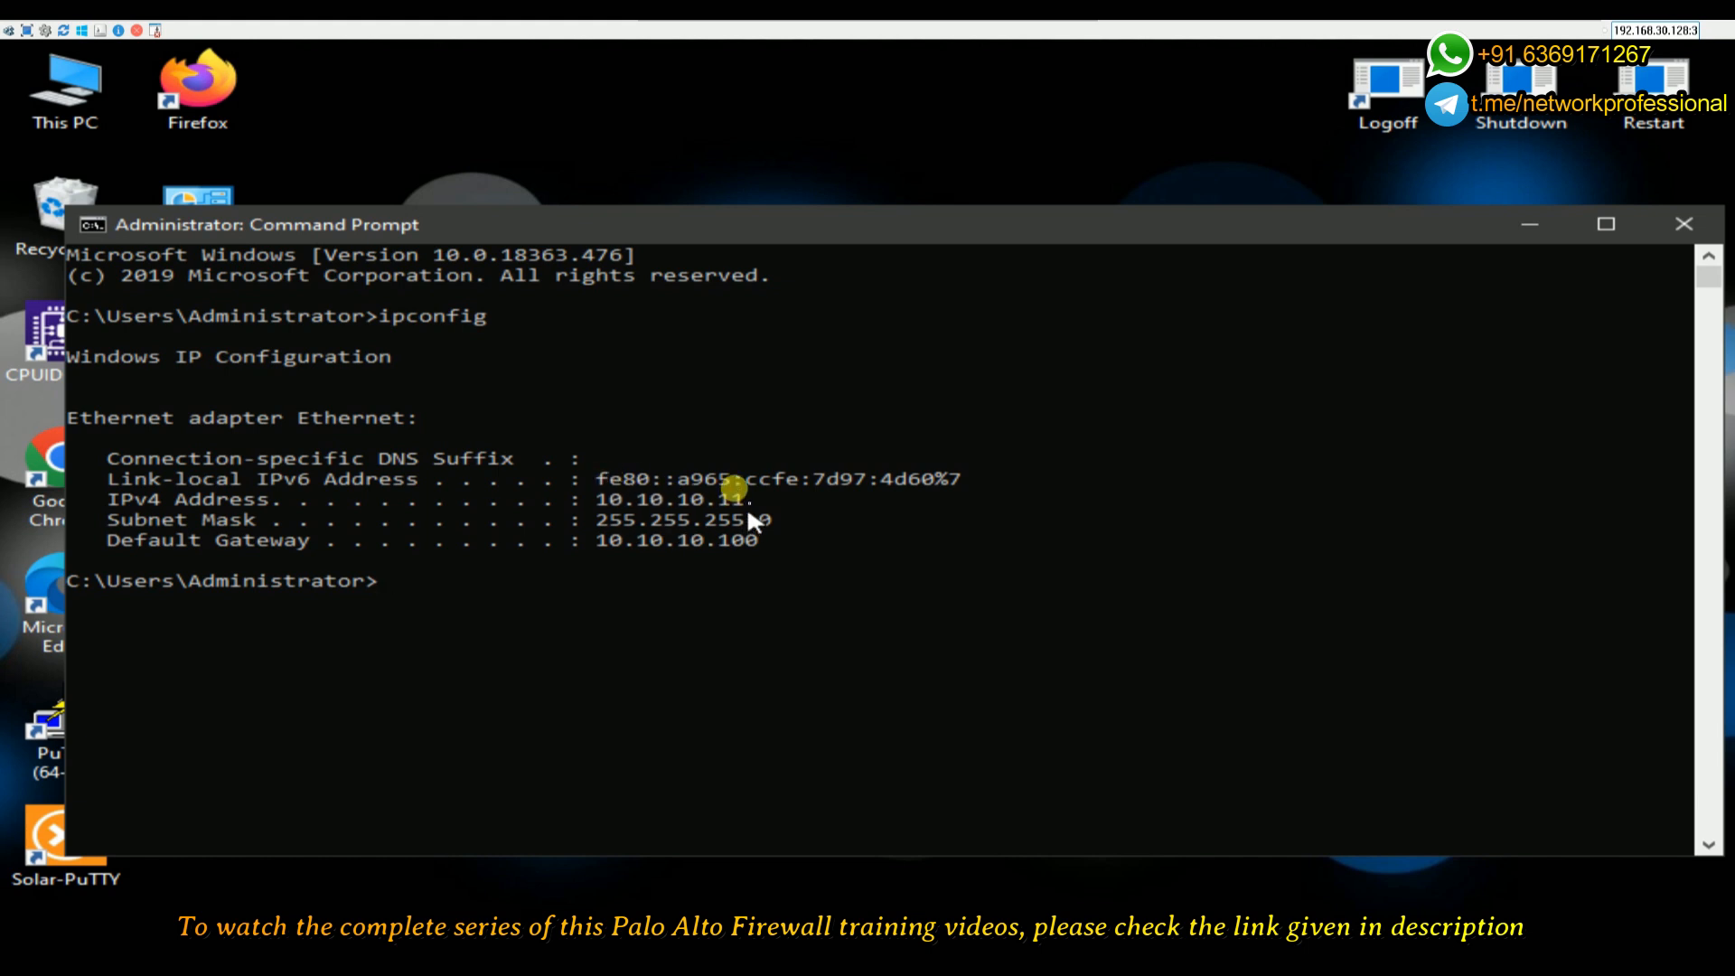
{"action": "key", "text": "Return"}
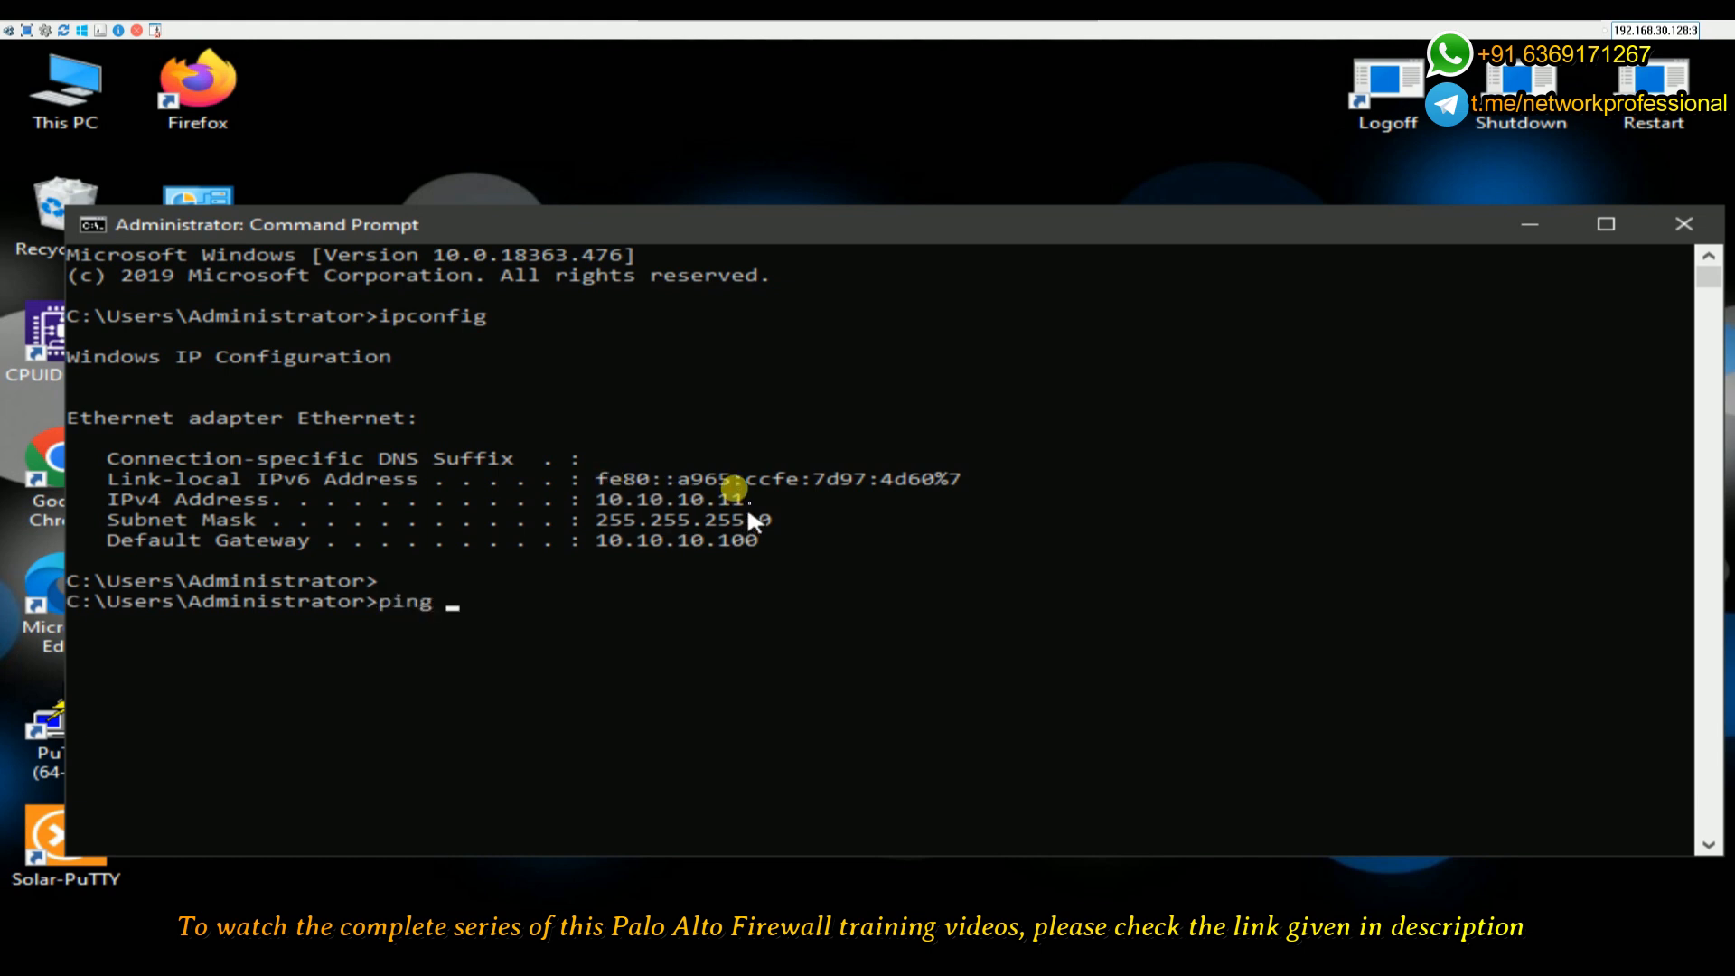
- Ping the gateway 10.10.10.100 and confirm replies with 0% packet loss
{"action": "type", "text": "ping"}
{"action": "key", "text": "Num_Lock"}
{"action": "type", "text": "10.10"}
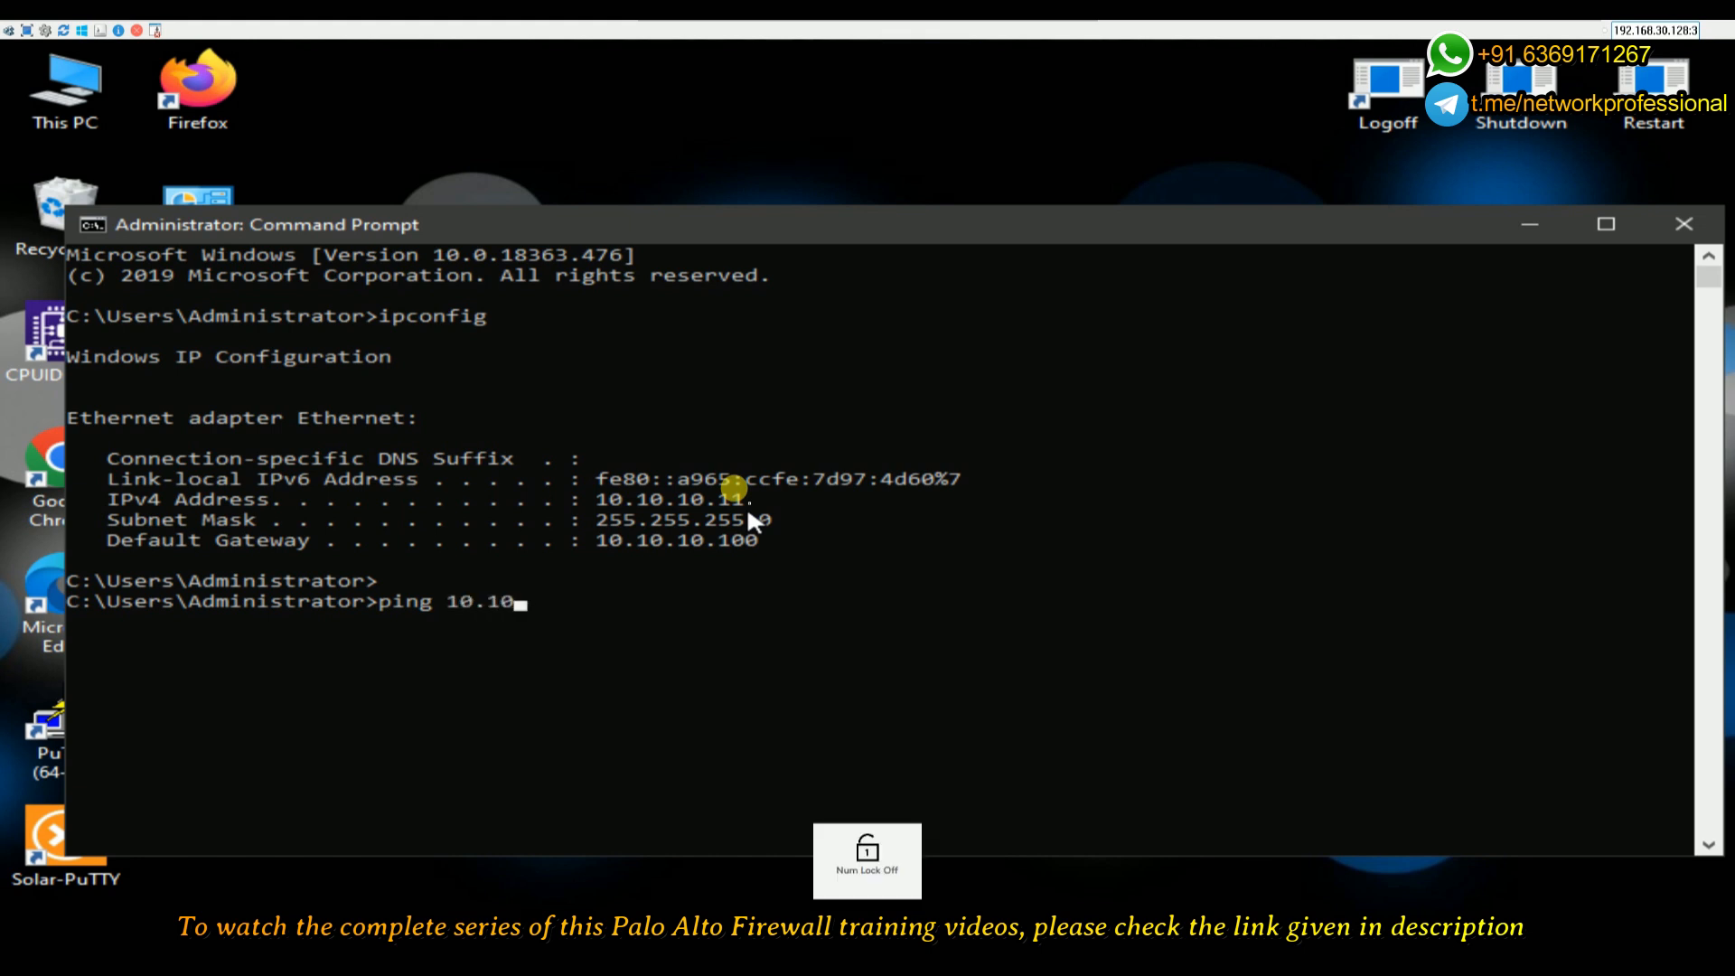
{"action": "type", "text": ".10.100"}
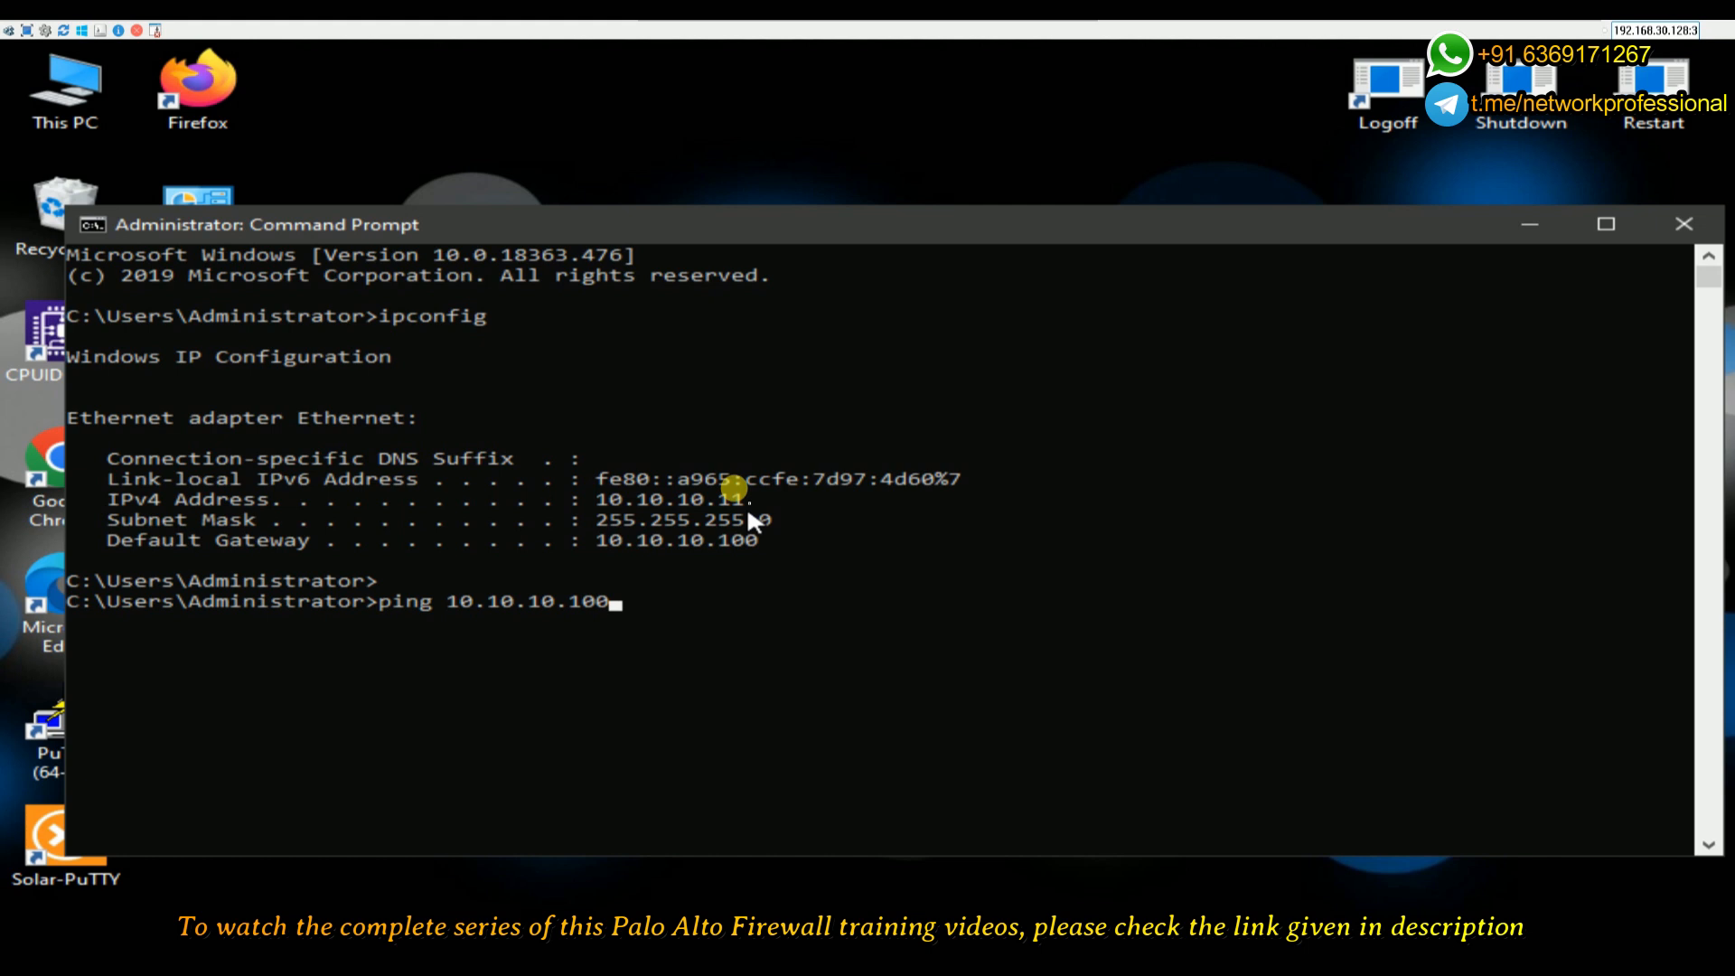
{"action": "key", "text": "Return"}
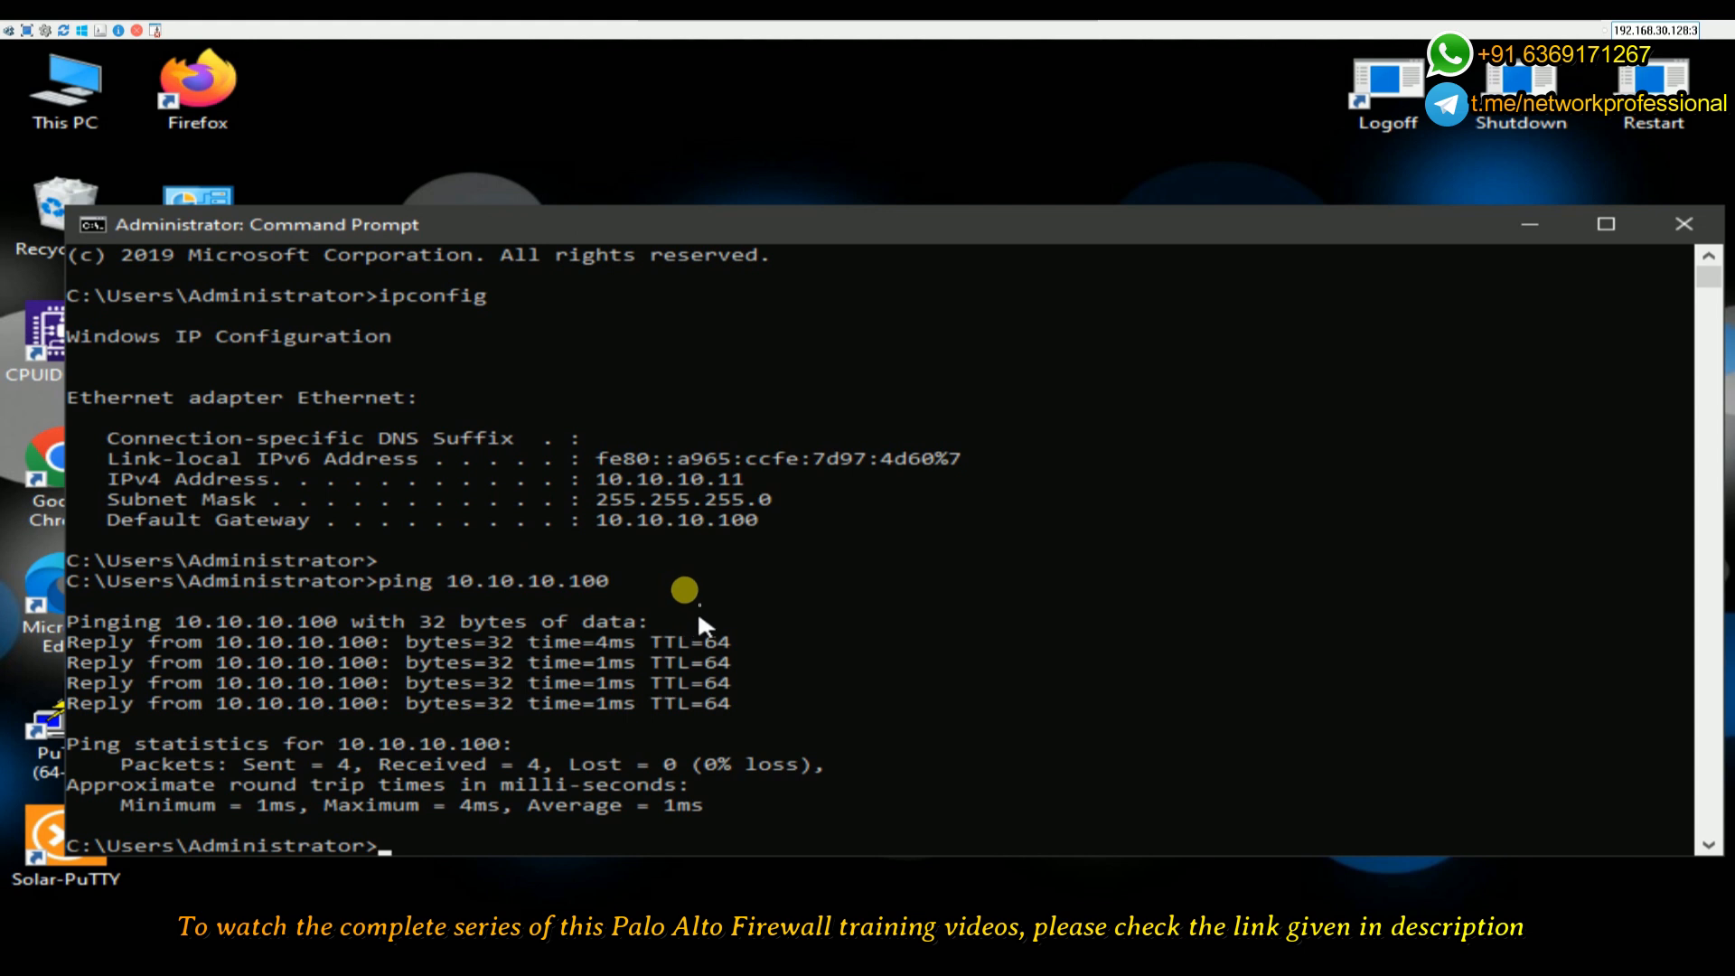
{"action": "key", "text": "Return"}
{"action": "key", "text": "Return"}
{"action": "key", "text": "Return"}
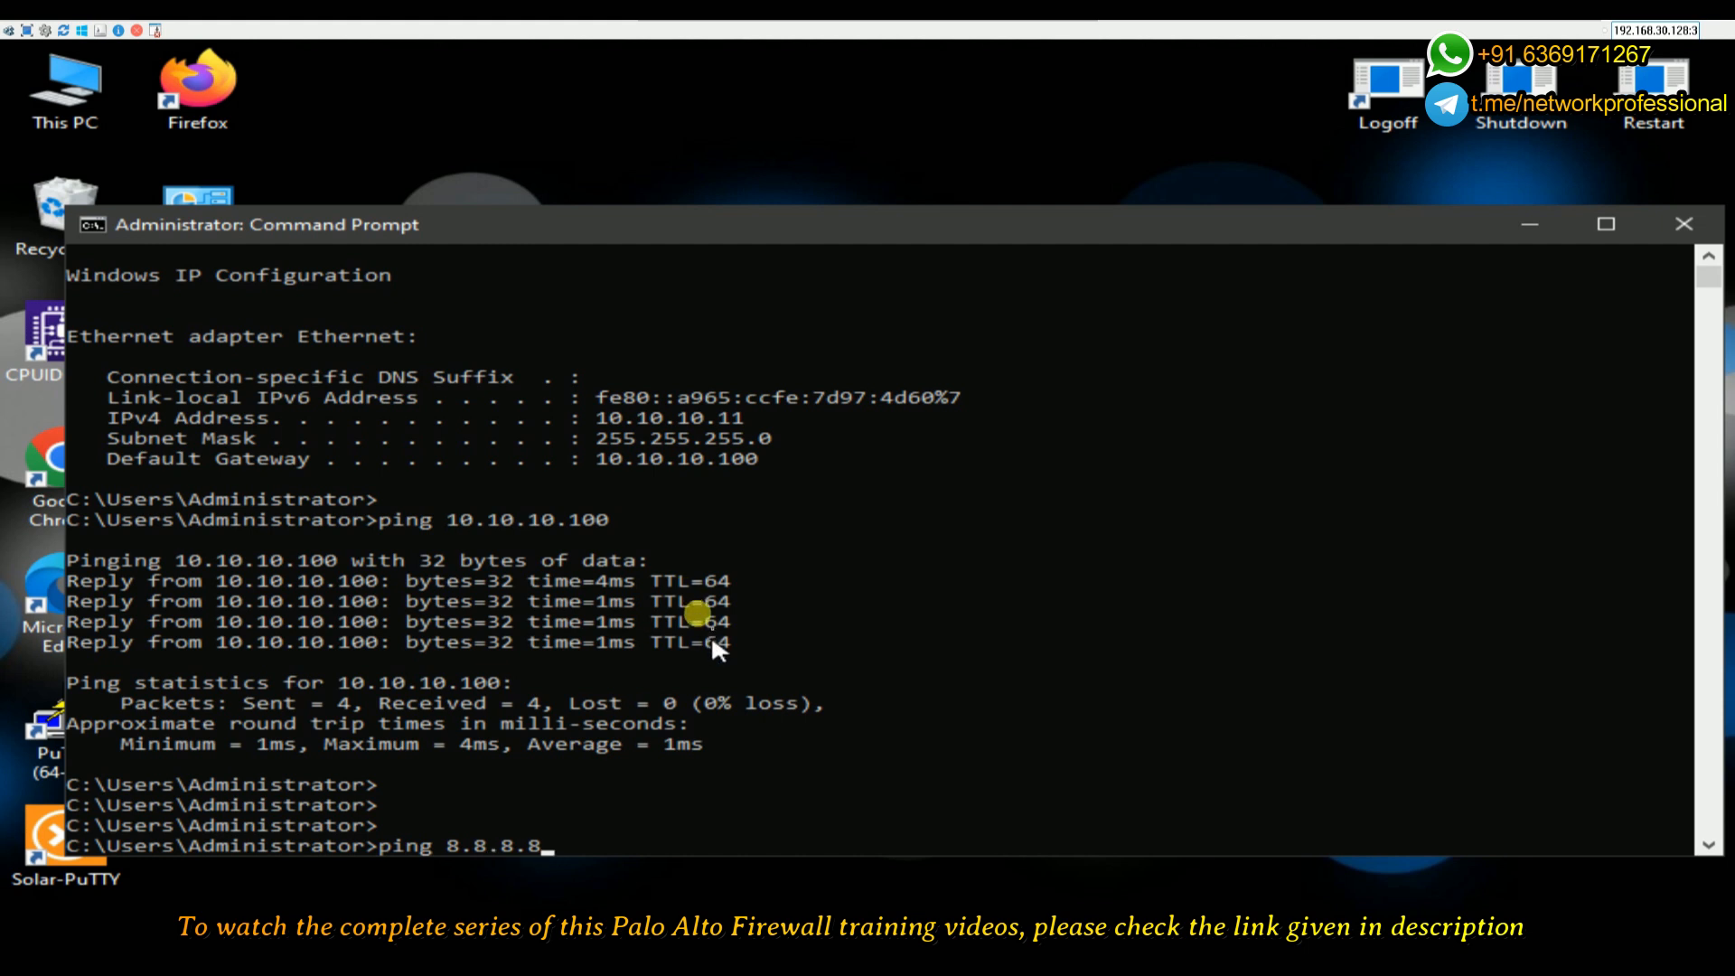
- Ping 8.8.8.8 to confirm internet access with 0% packet loss
{"action": "key", "text": "Return"}
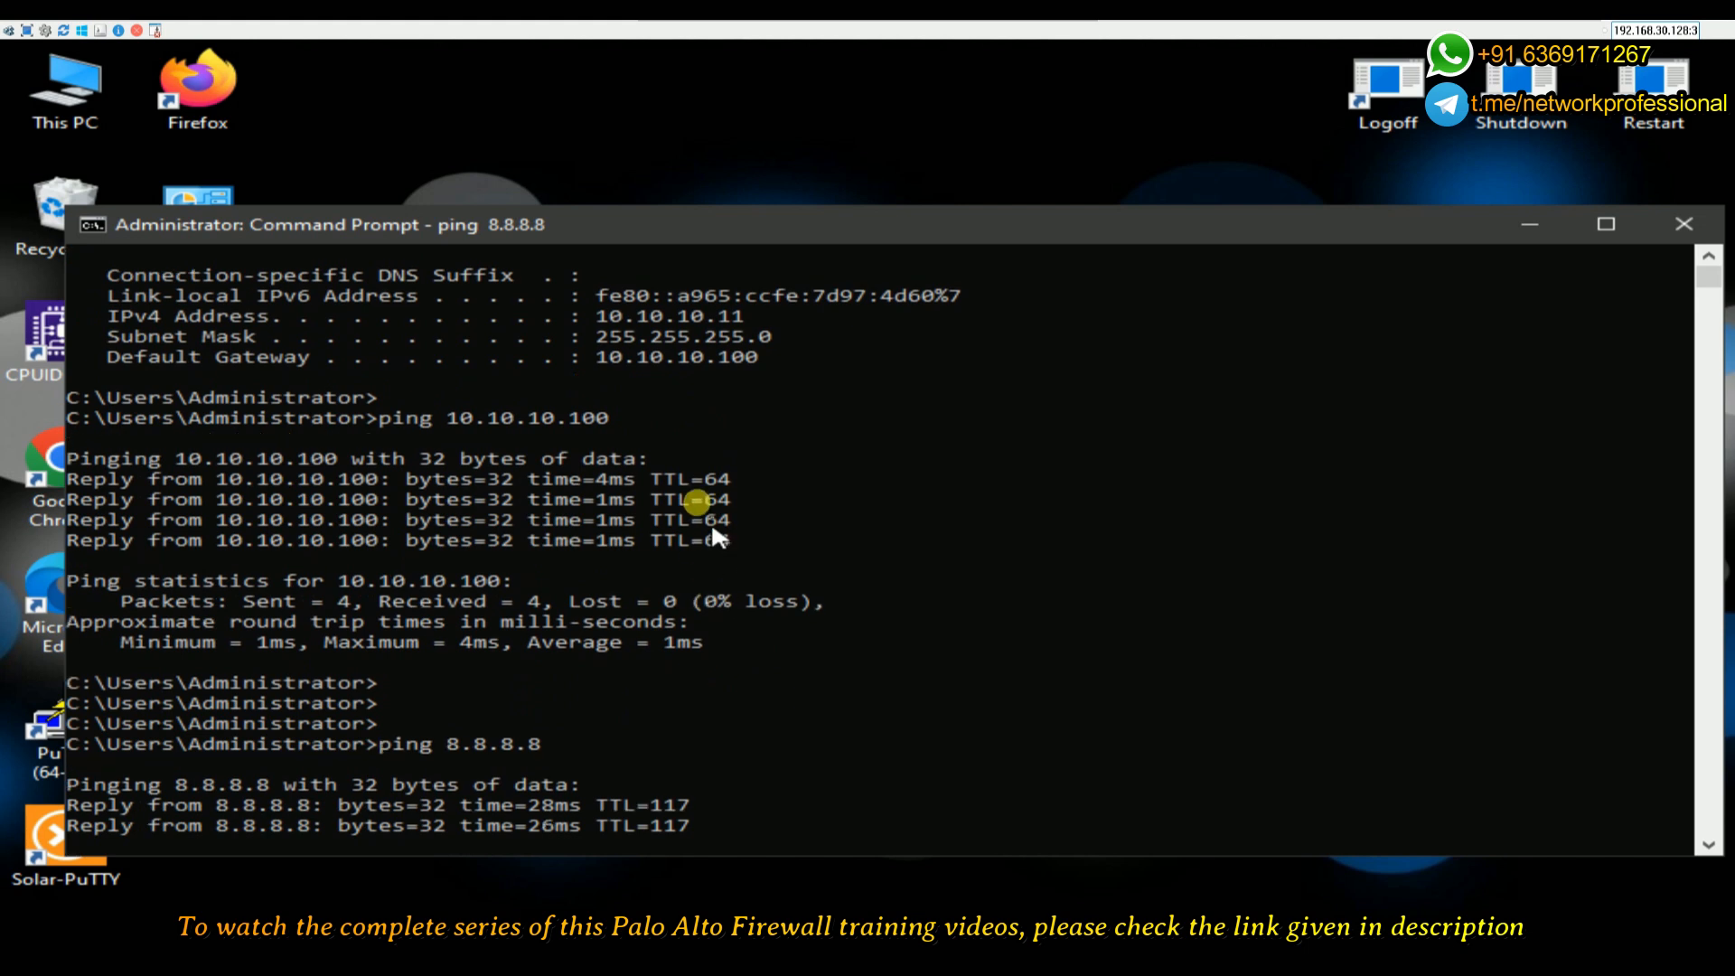
{"action": "mouse_move", "coordinate": [1118, 38]}
{"action": "left_click", "coordinate": [1063, 27]}
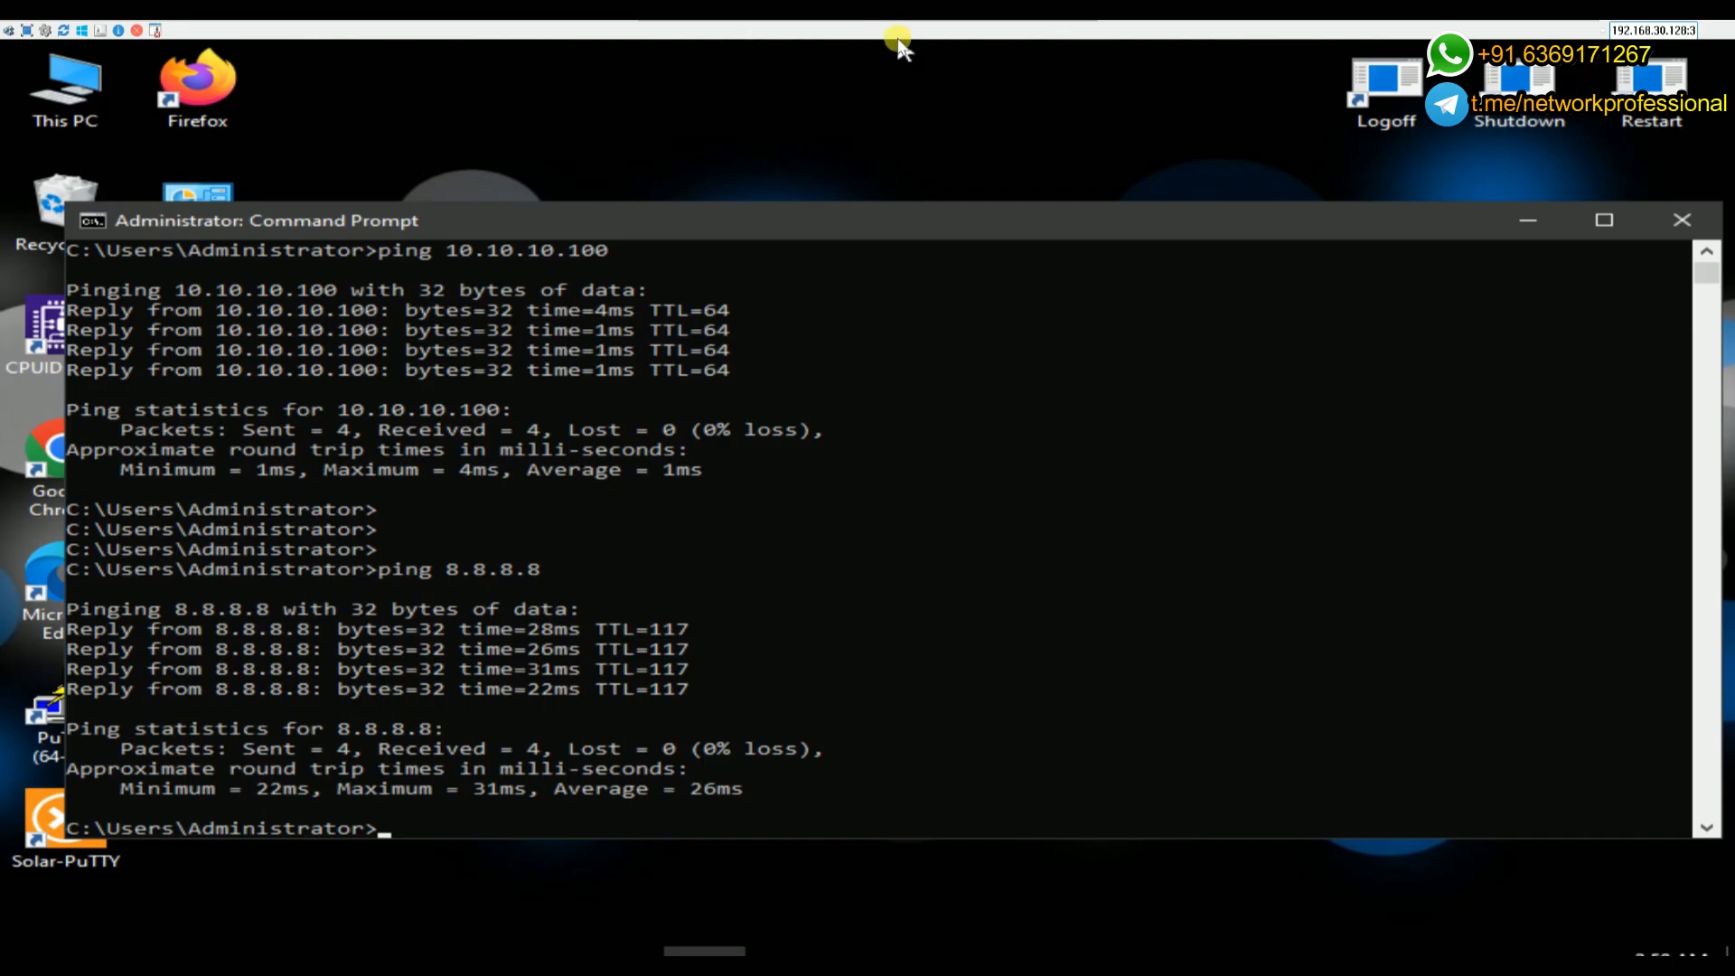
{"action": "left_click", "coordinate": [197, 89]}
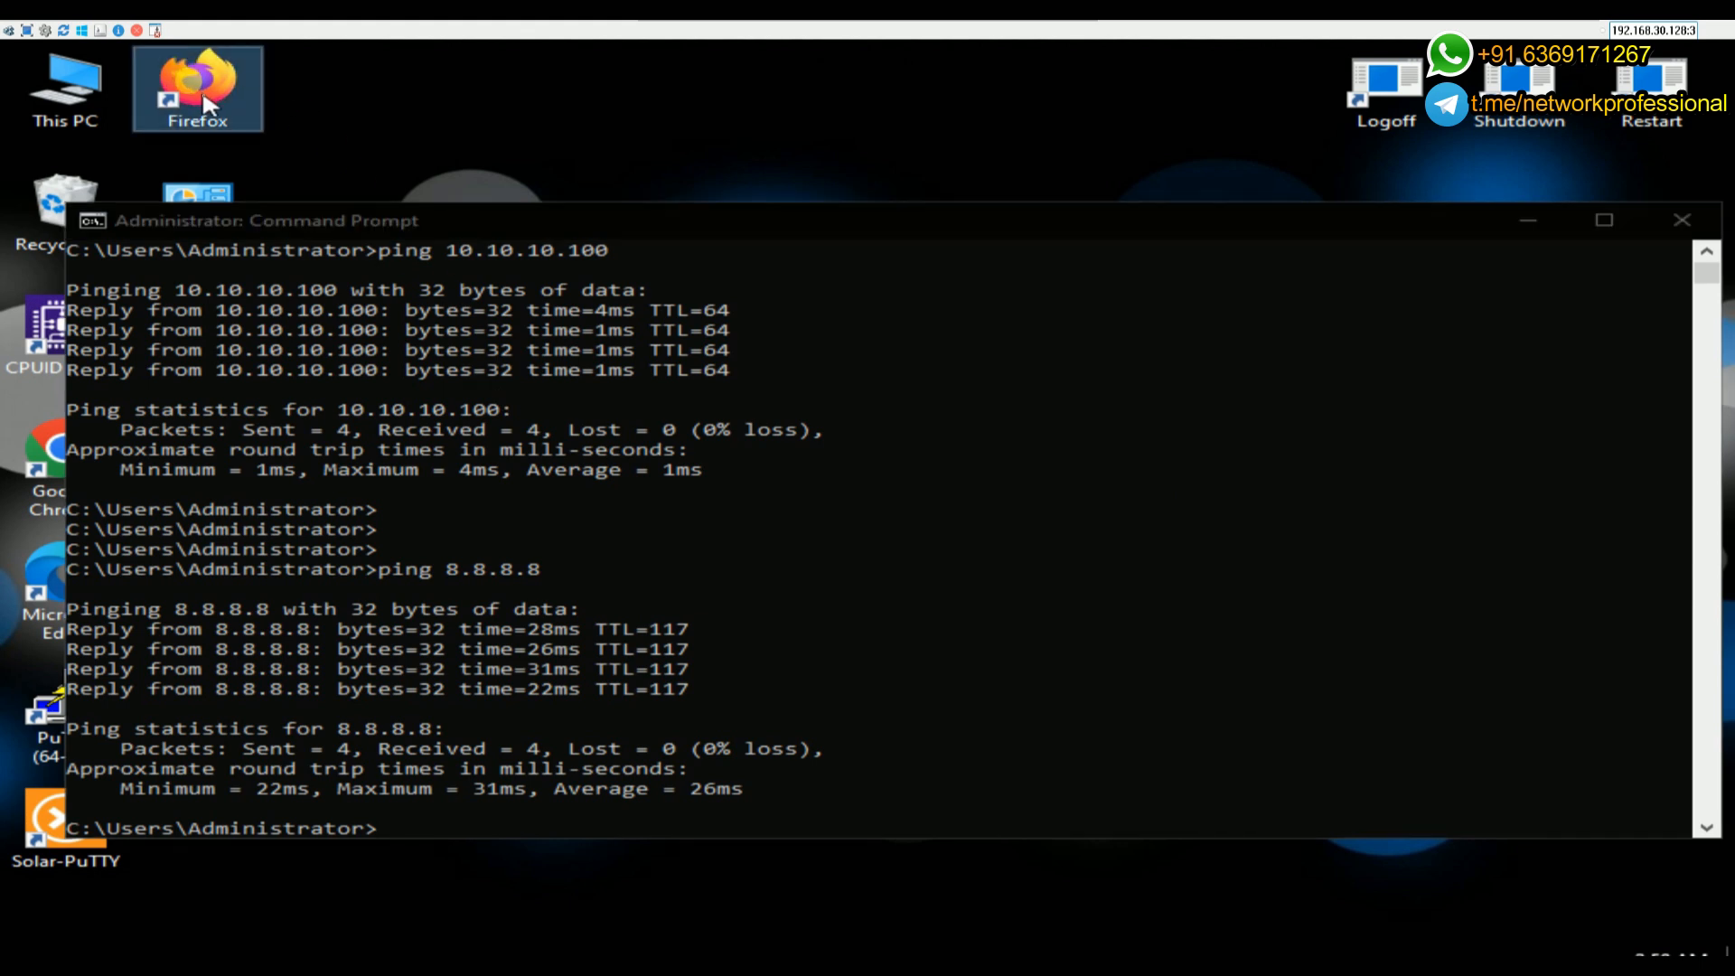
- Minimize the Command Prompt and the QEMU User1 viewer to reveal the EVE topology
{"action": "left_click", "coordinate": [1518, 225]}
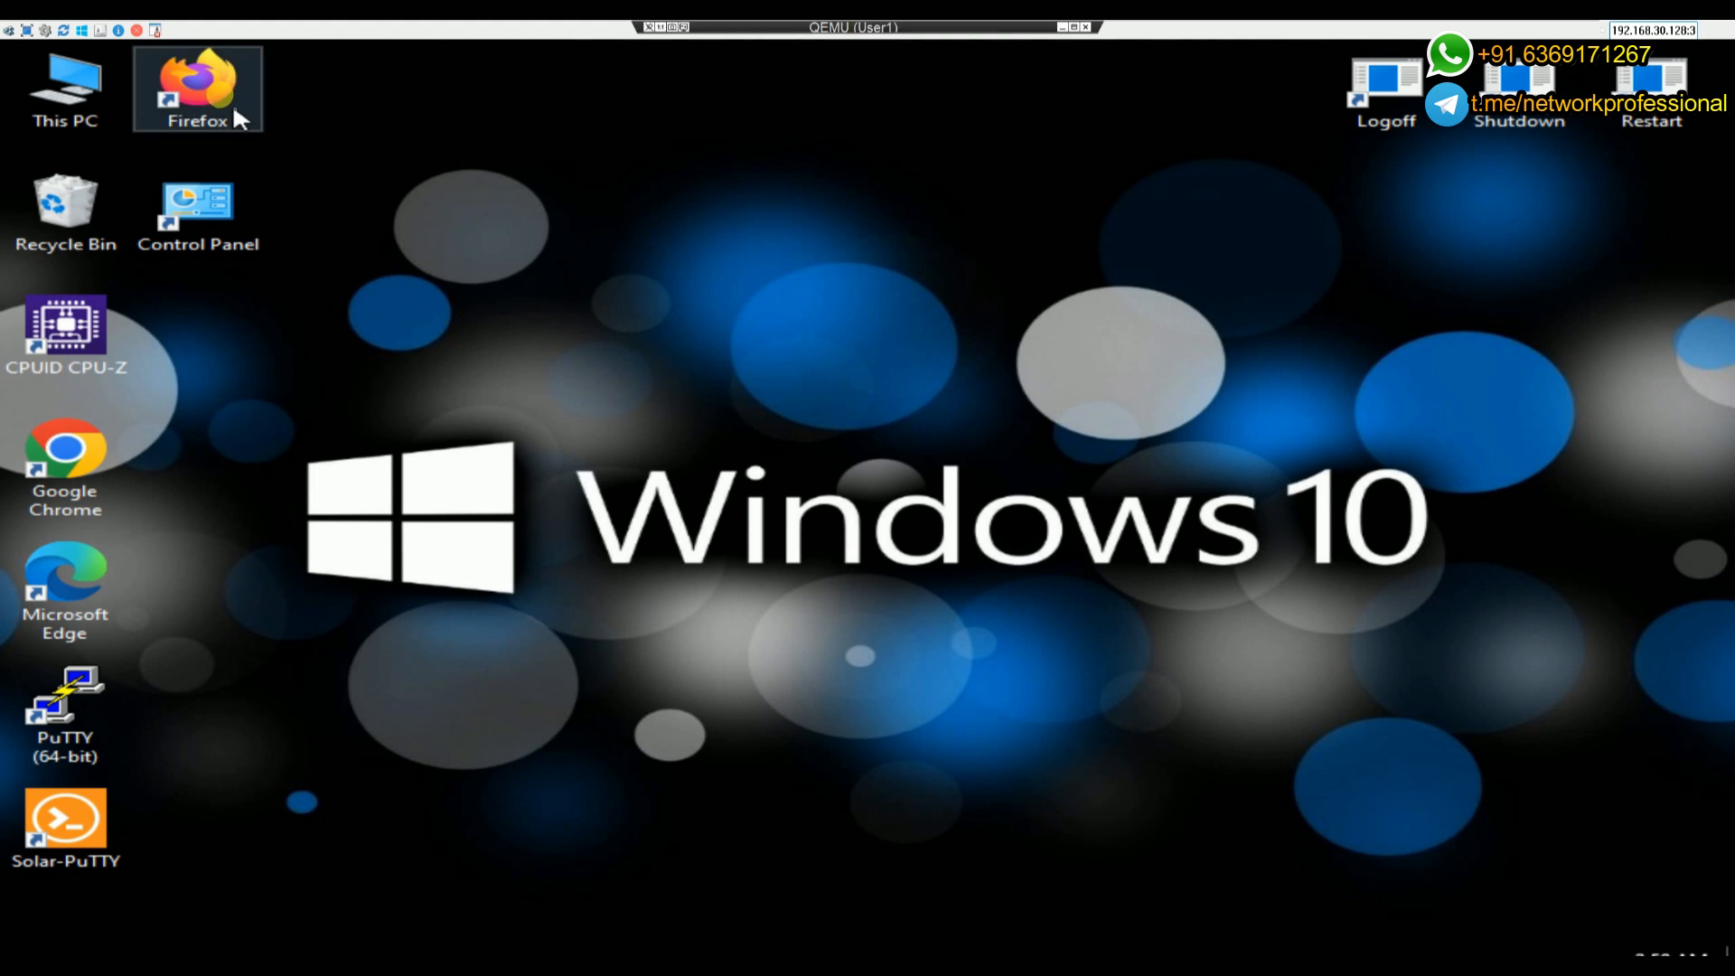
{"action": "left_click", "coordinate": [1065, 27]}
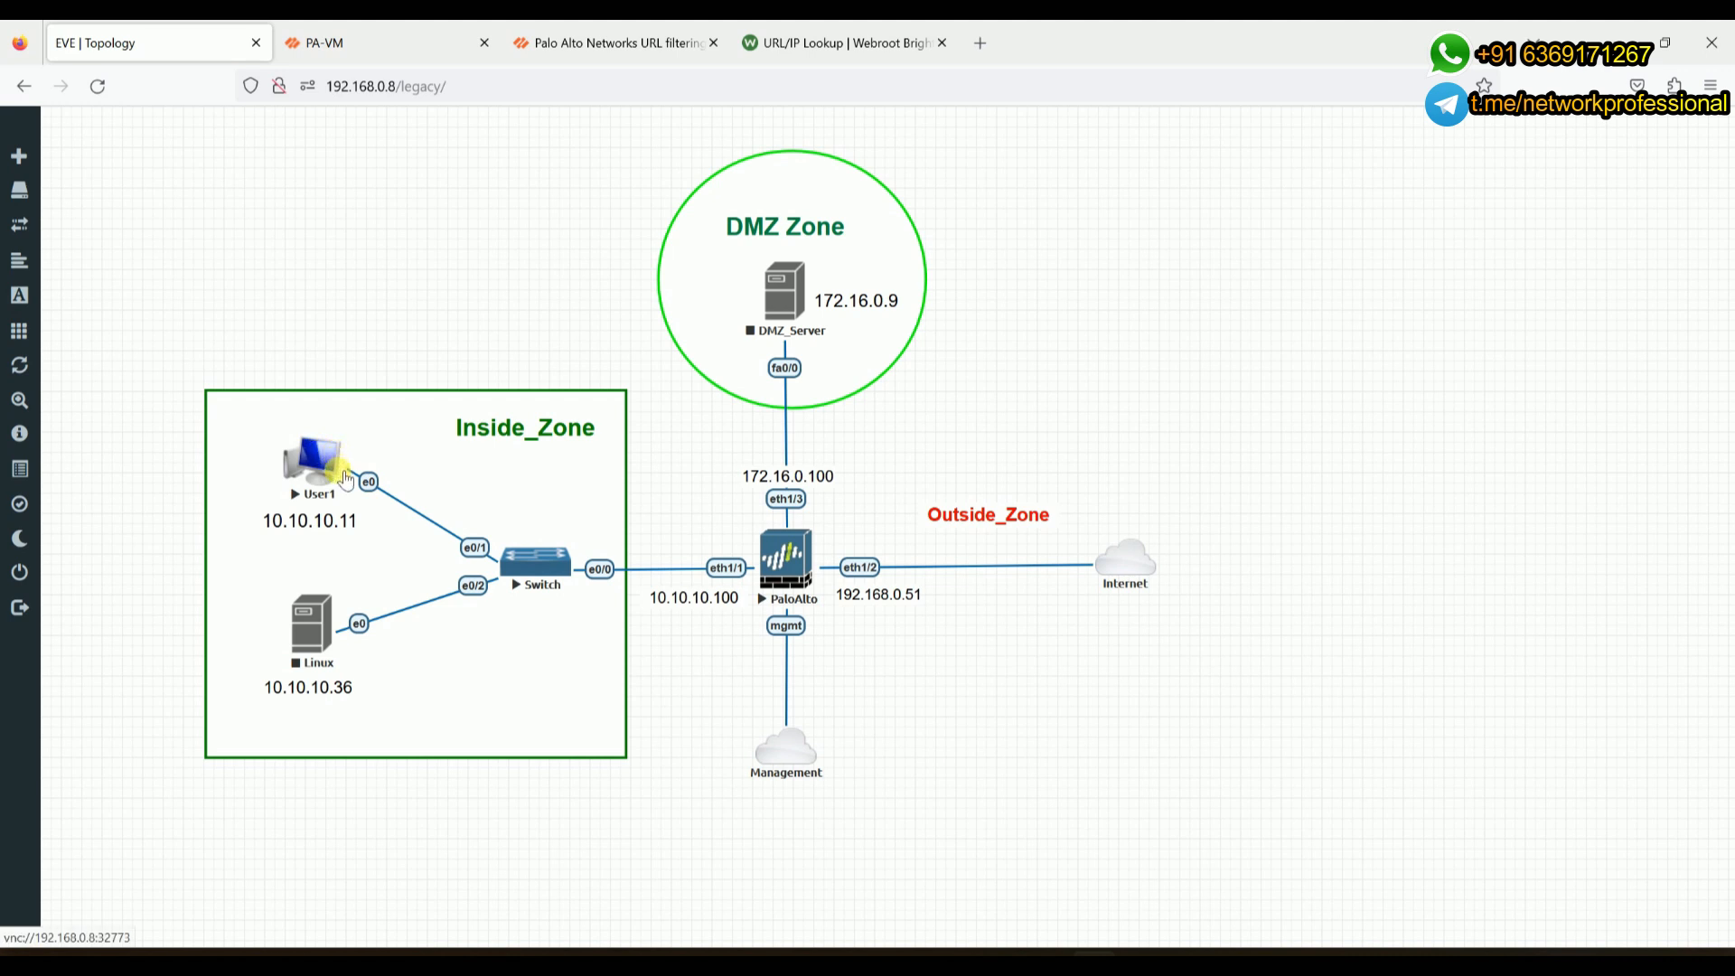
- Restore the Windows 10 VM desktop from the taskbar and launch Firefox from its icon
{"action": "mouse_move", "coordinate": [1272, 954]}
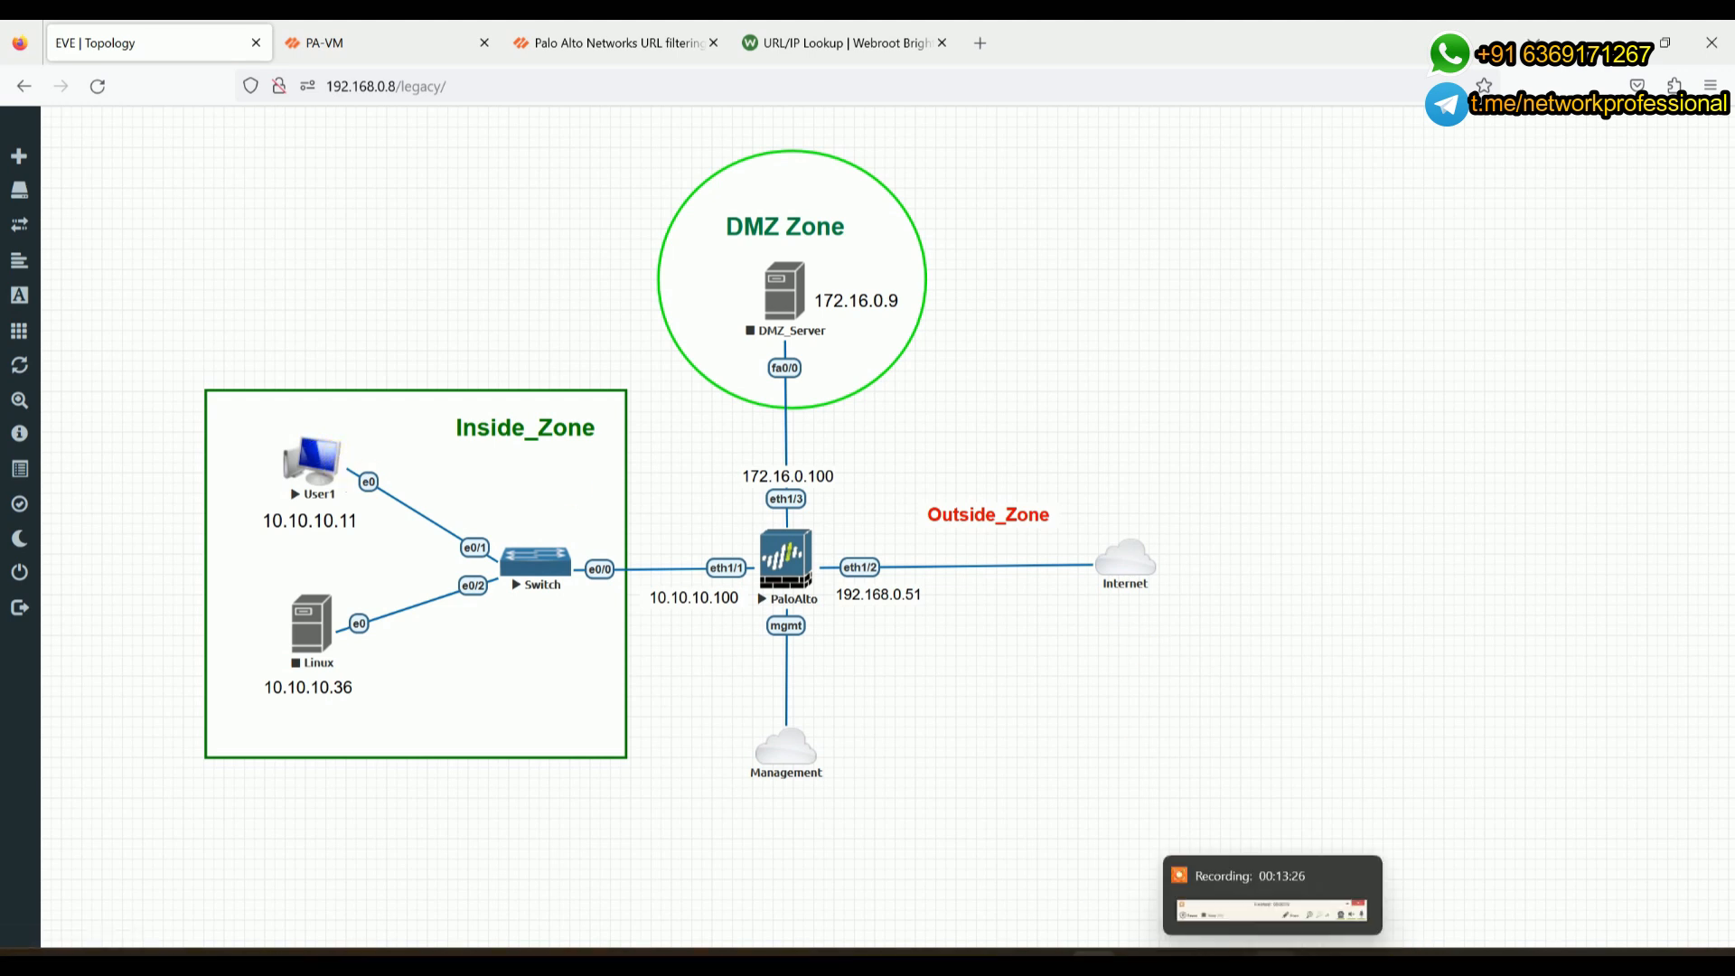
{"action": "left_click", "coordinate": [1227, 902]}
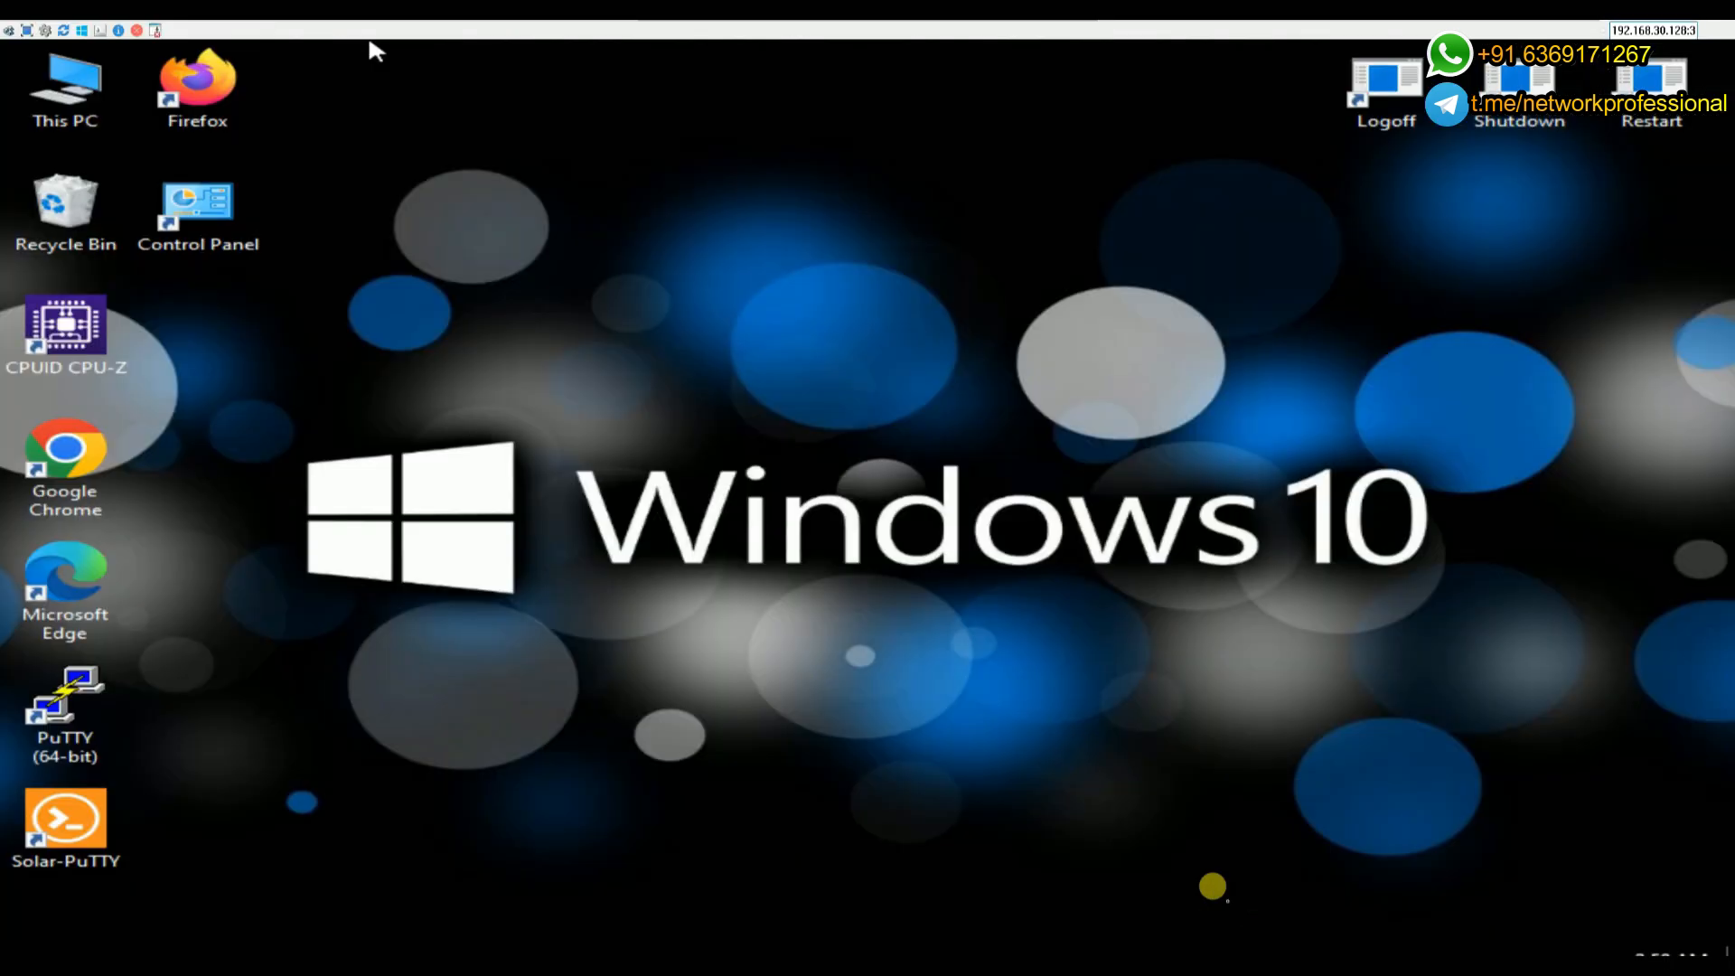
{"action": "left_click", "coordinate": [176, 116]}
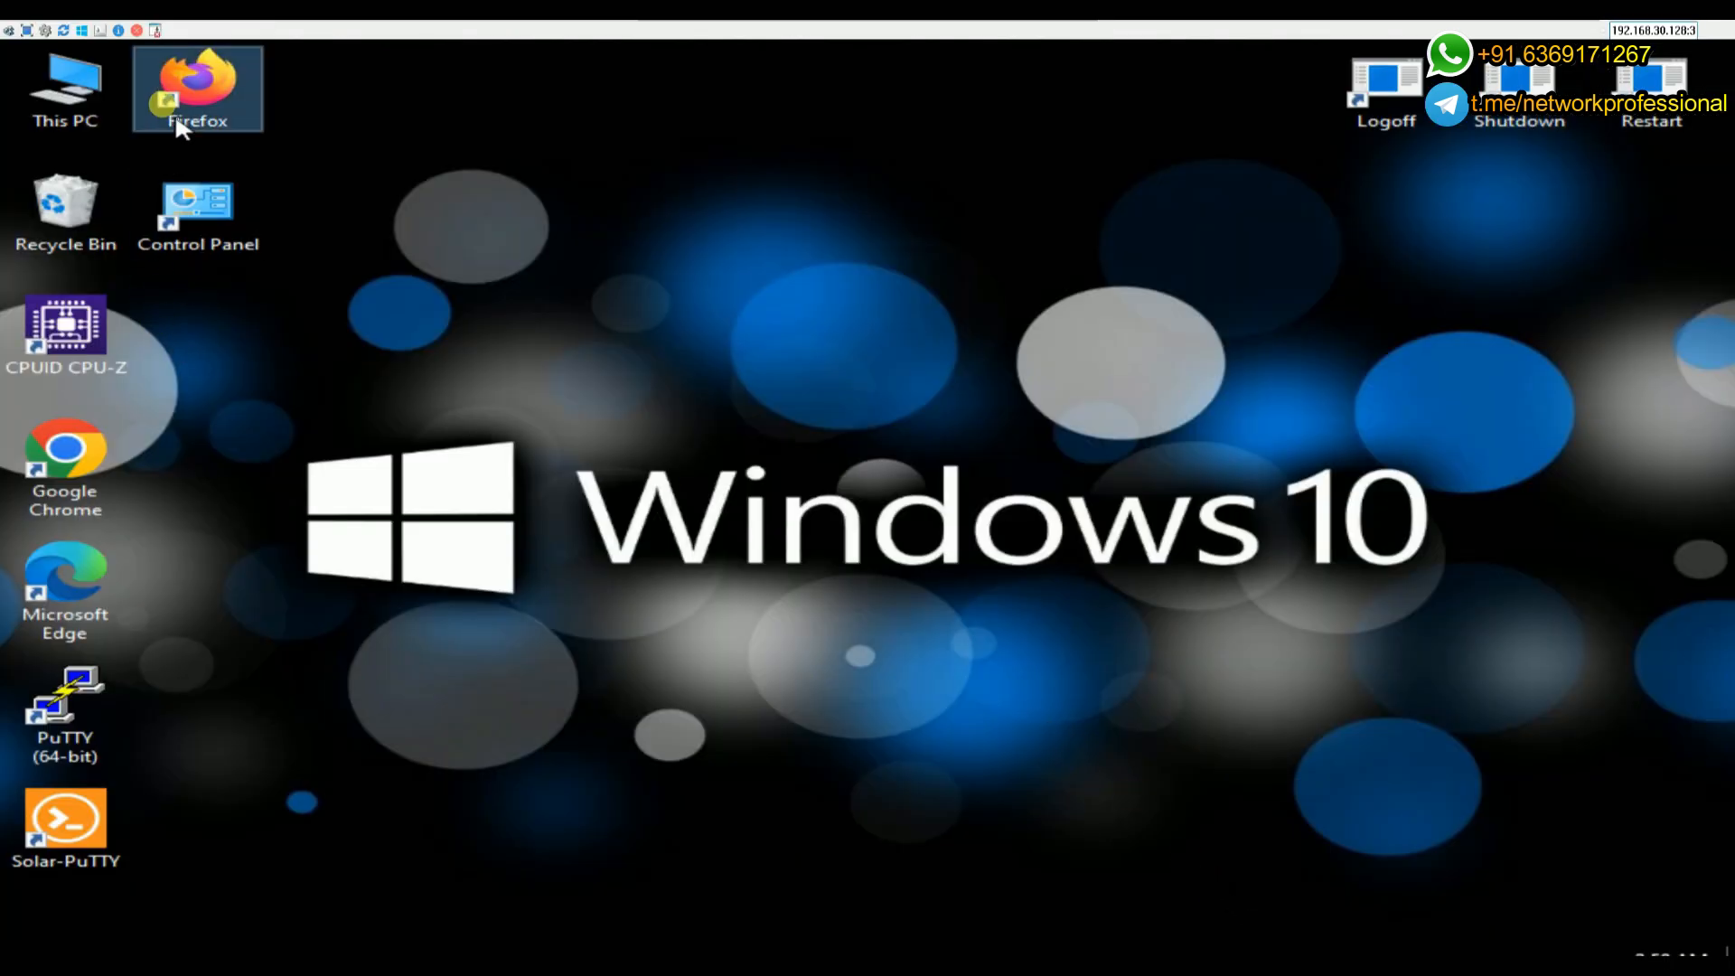
{"action": "double_click", "coordinate": [188, 91]}
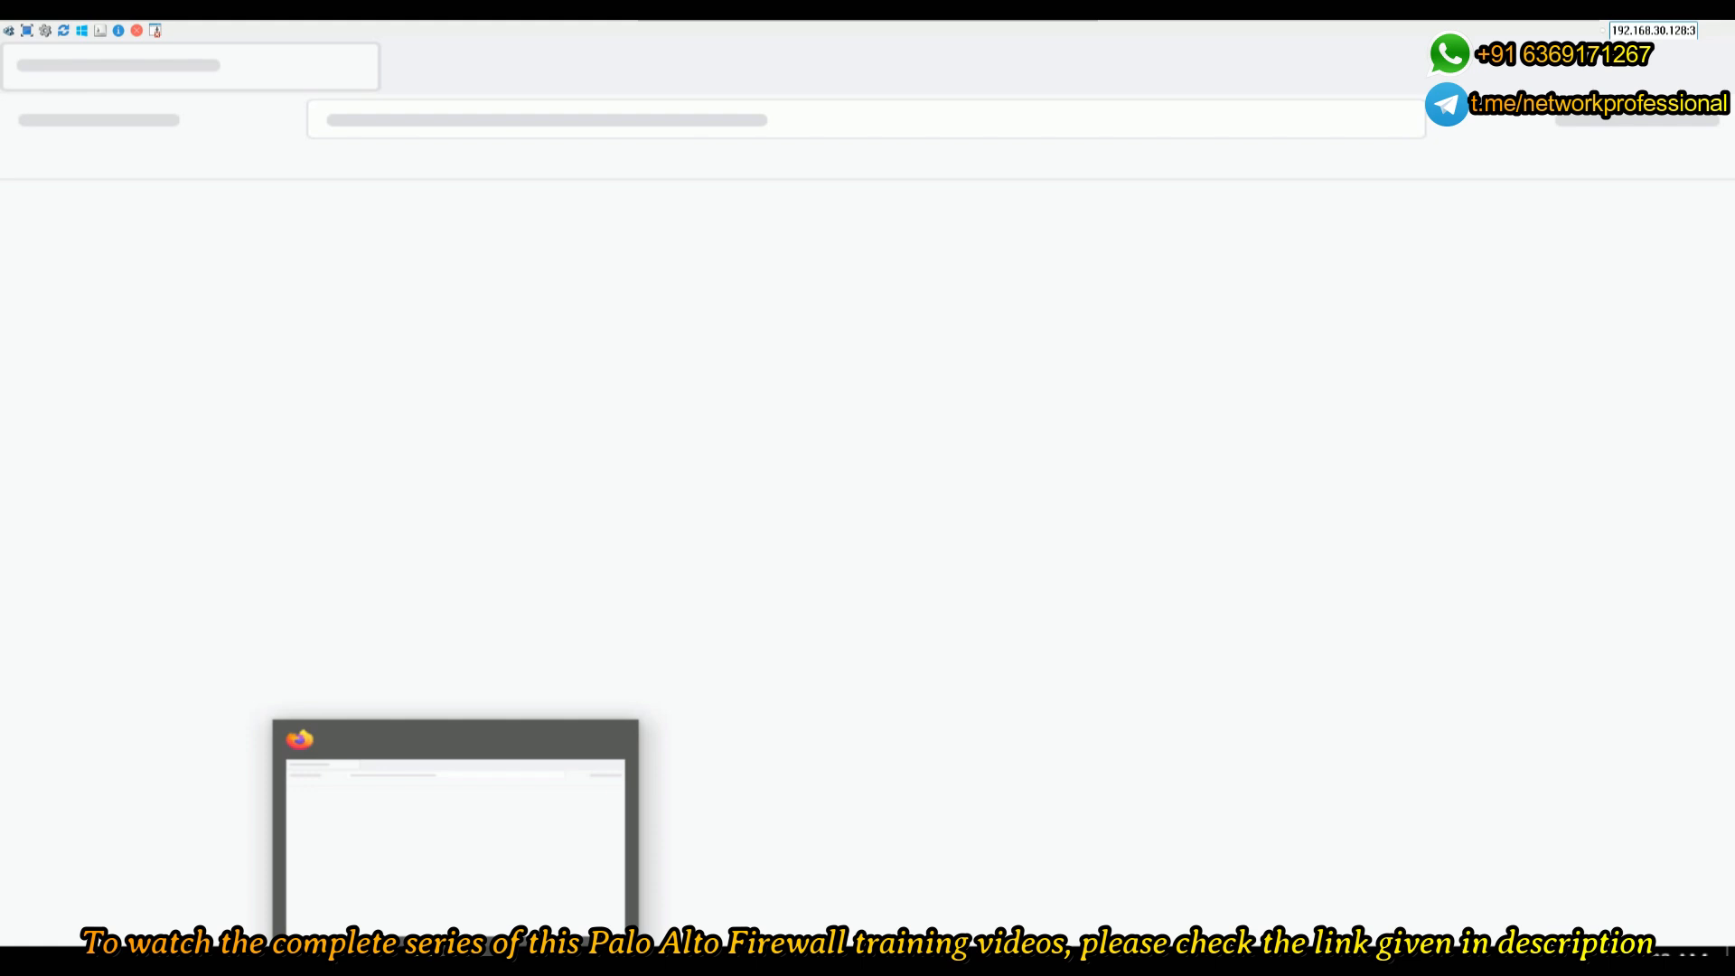
- Load facebook.com from the Firefox address bar suggestions
{"action": "right_click", "coordinate": [456, 954]}
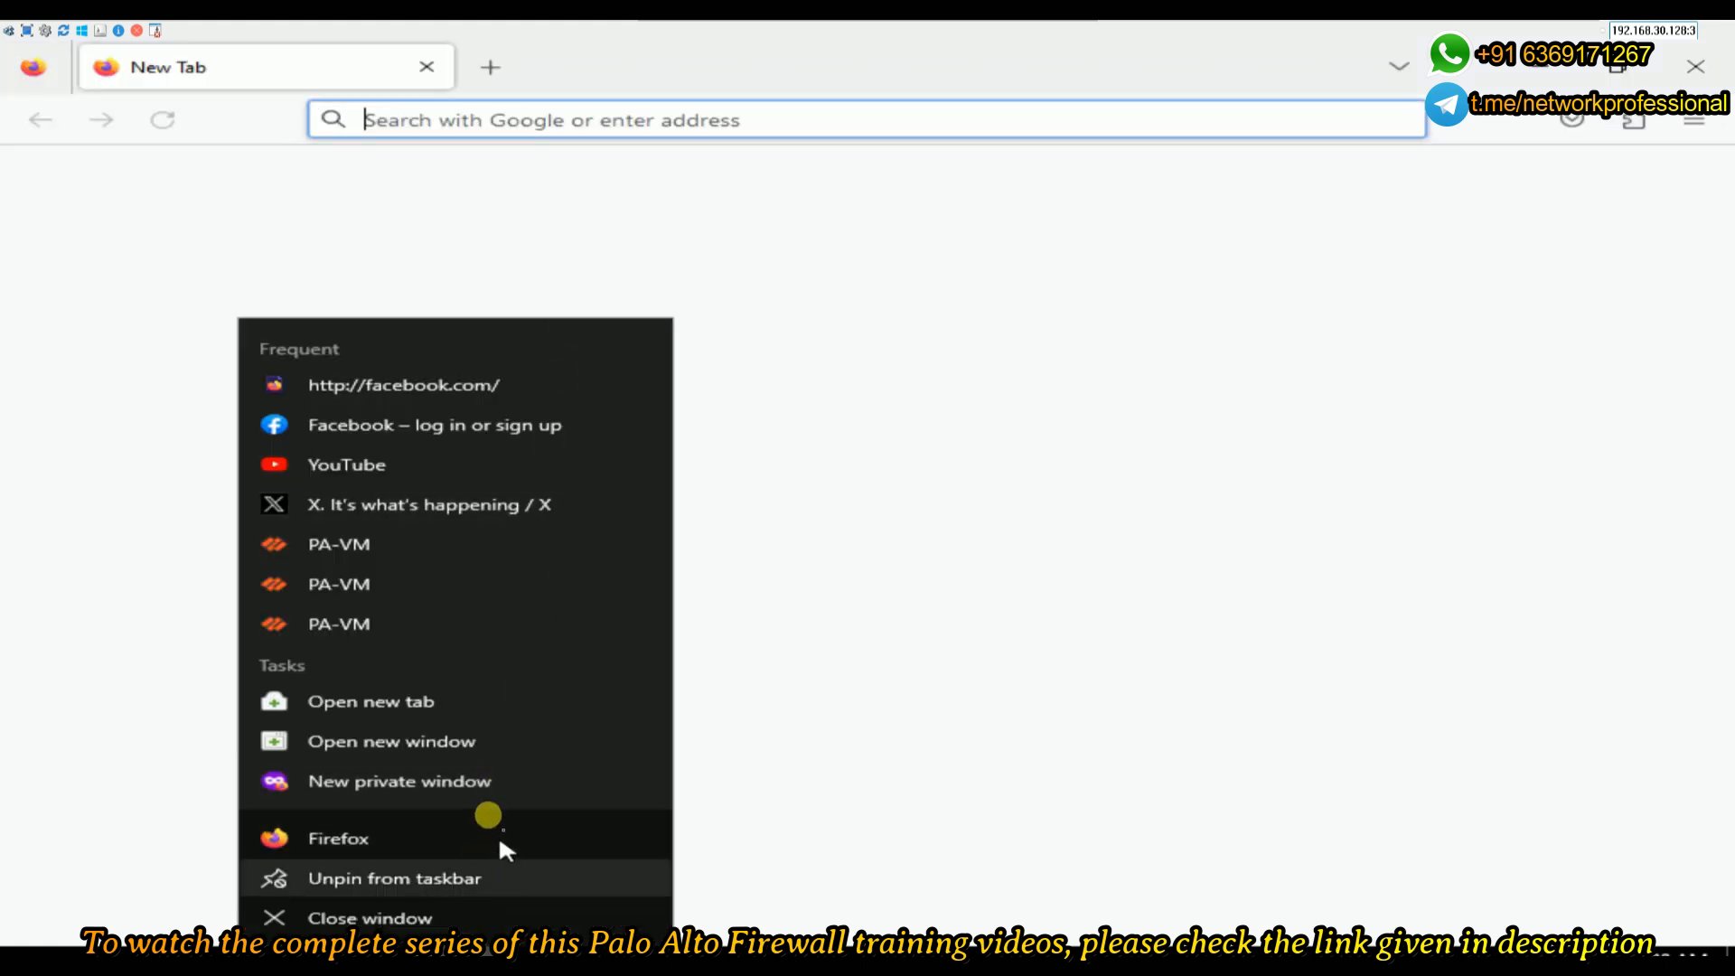
{"action": "left_click", "coordinate": [459, 114]}
{"action": "left_click", "coordinate": [463, 122]}
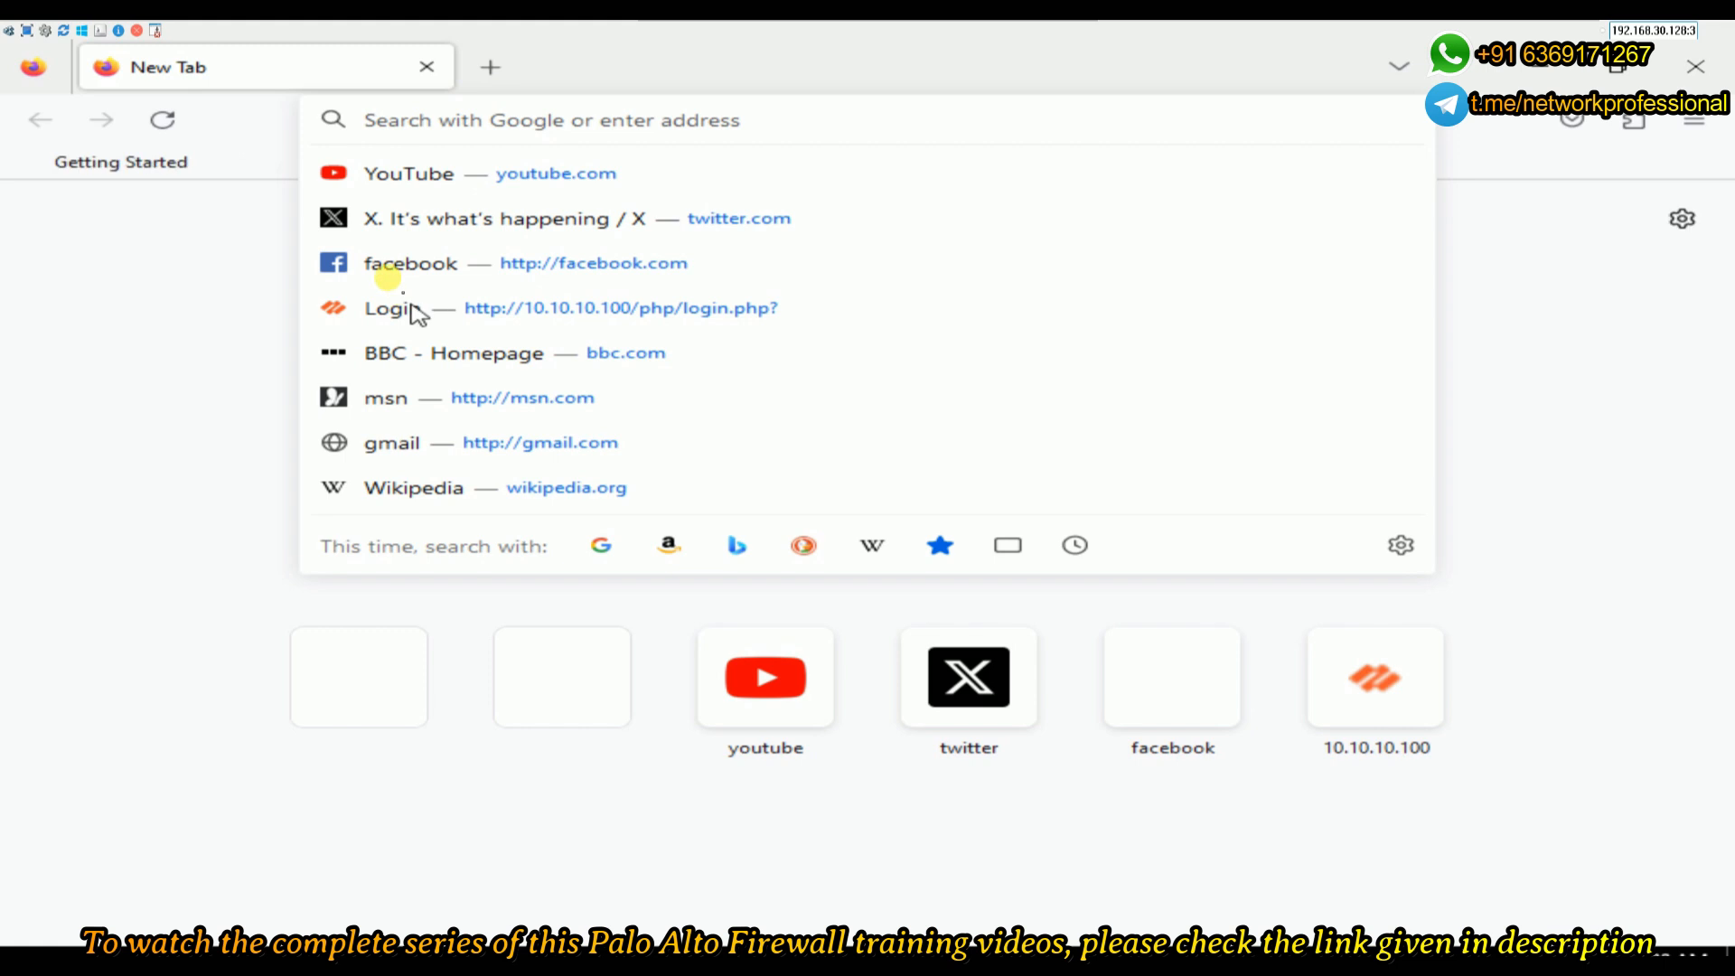
{"action": "left_click", "coordinate": [384, 265]}
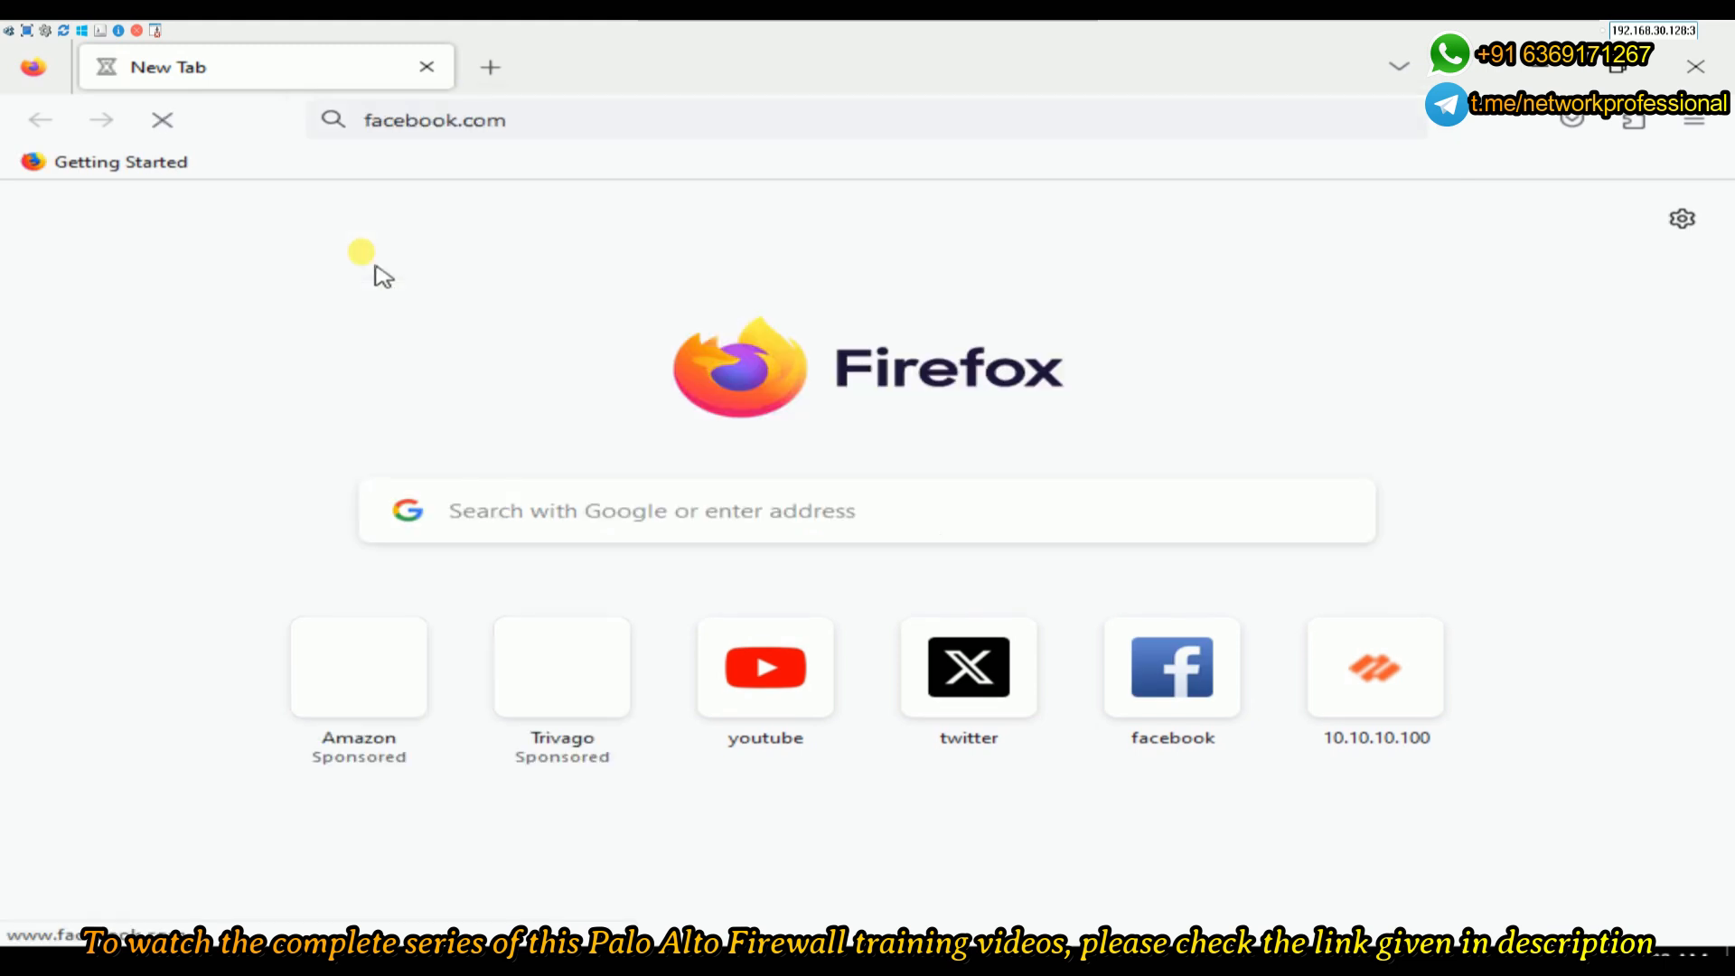
- Load twitter.com in a second tab of the normal Firefox window
{"action": "left_click", "coordinate": [489, 68]}
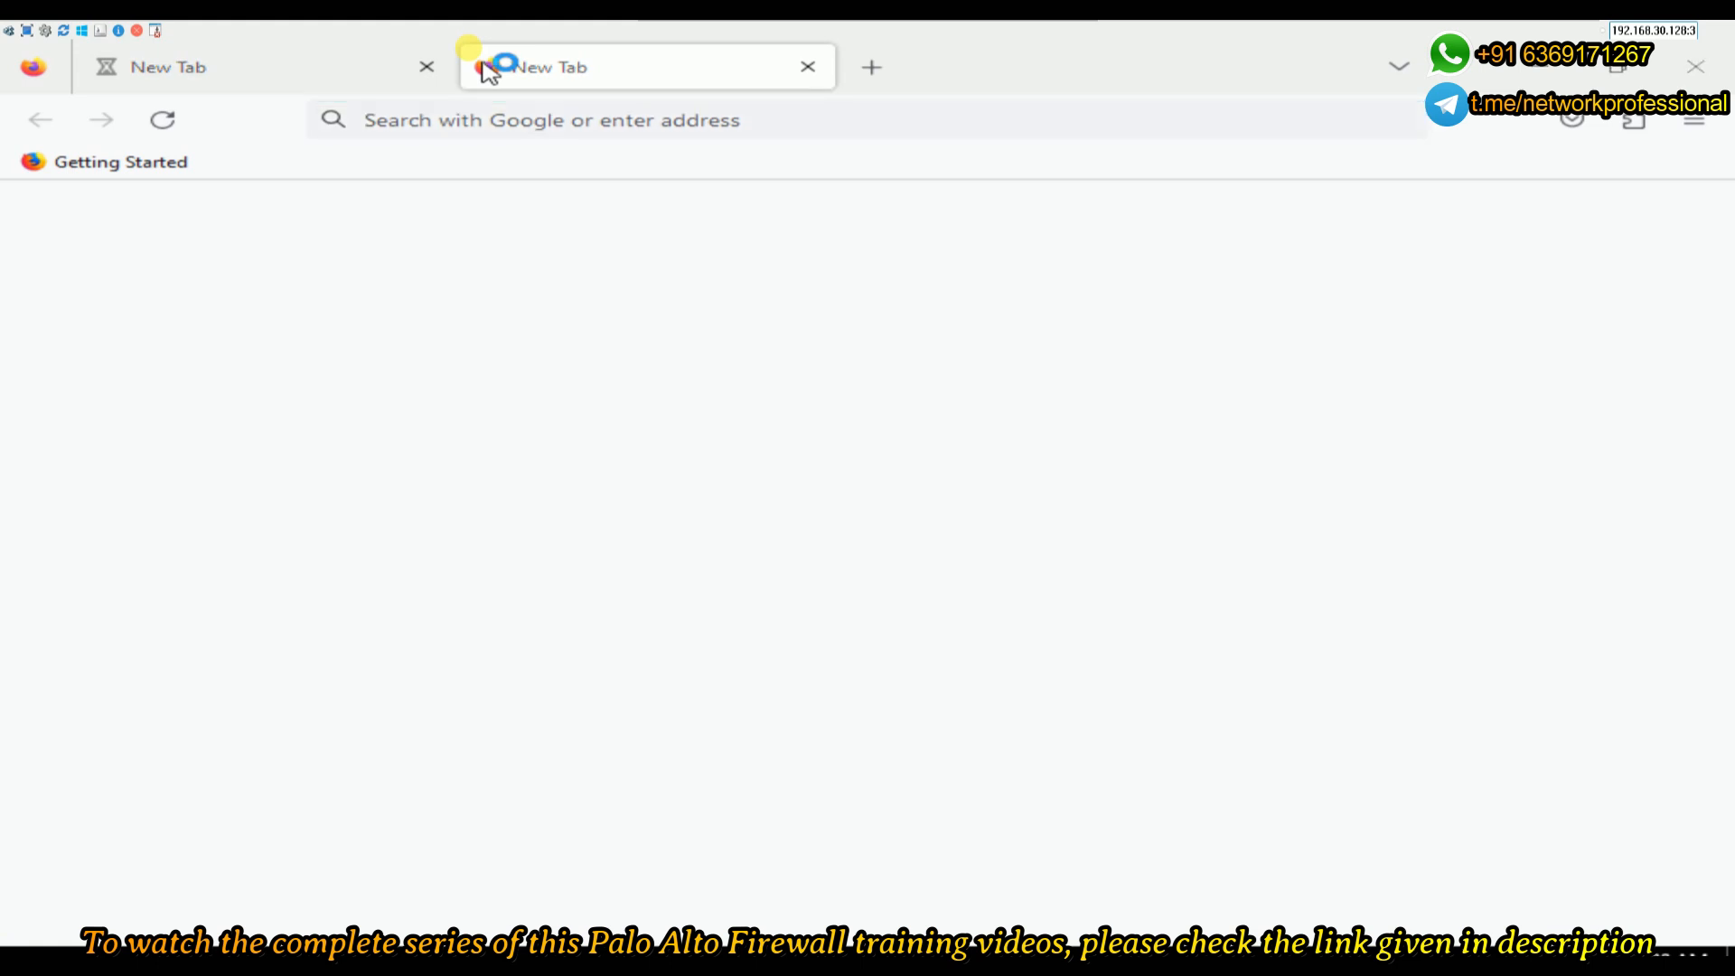
{"action": "key", "text": "ctrl+shift+p"}
{"action": "type", "text": "tw"}
{"action": "key", "text": "BackSpace"}
{"action": "key", "text": "BackSpace"}
{"action": "key", "text": "BackSpace"}
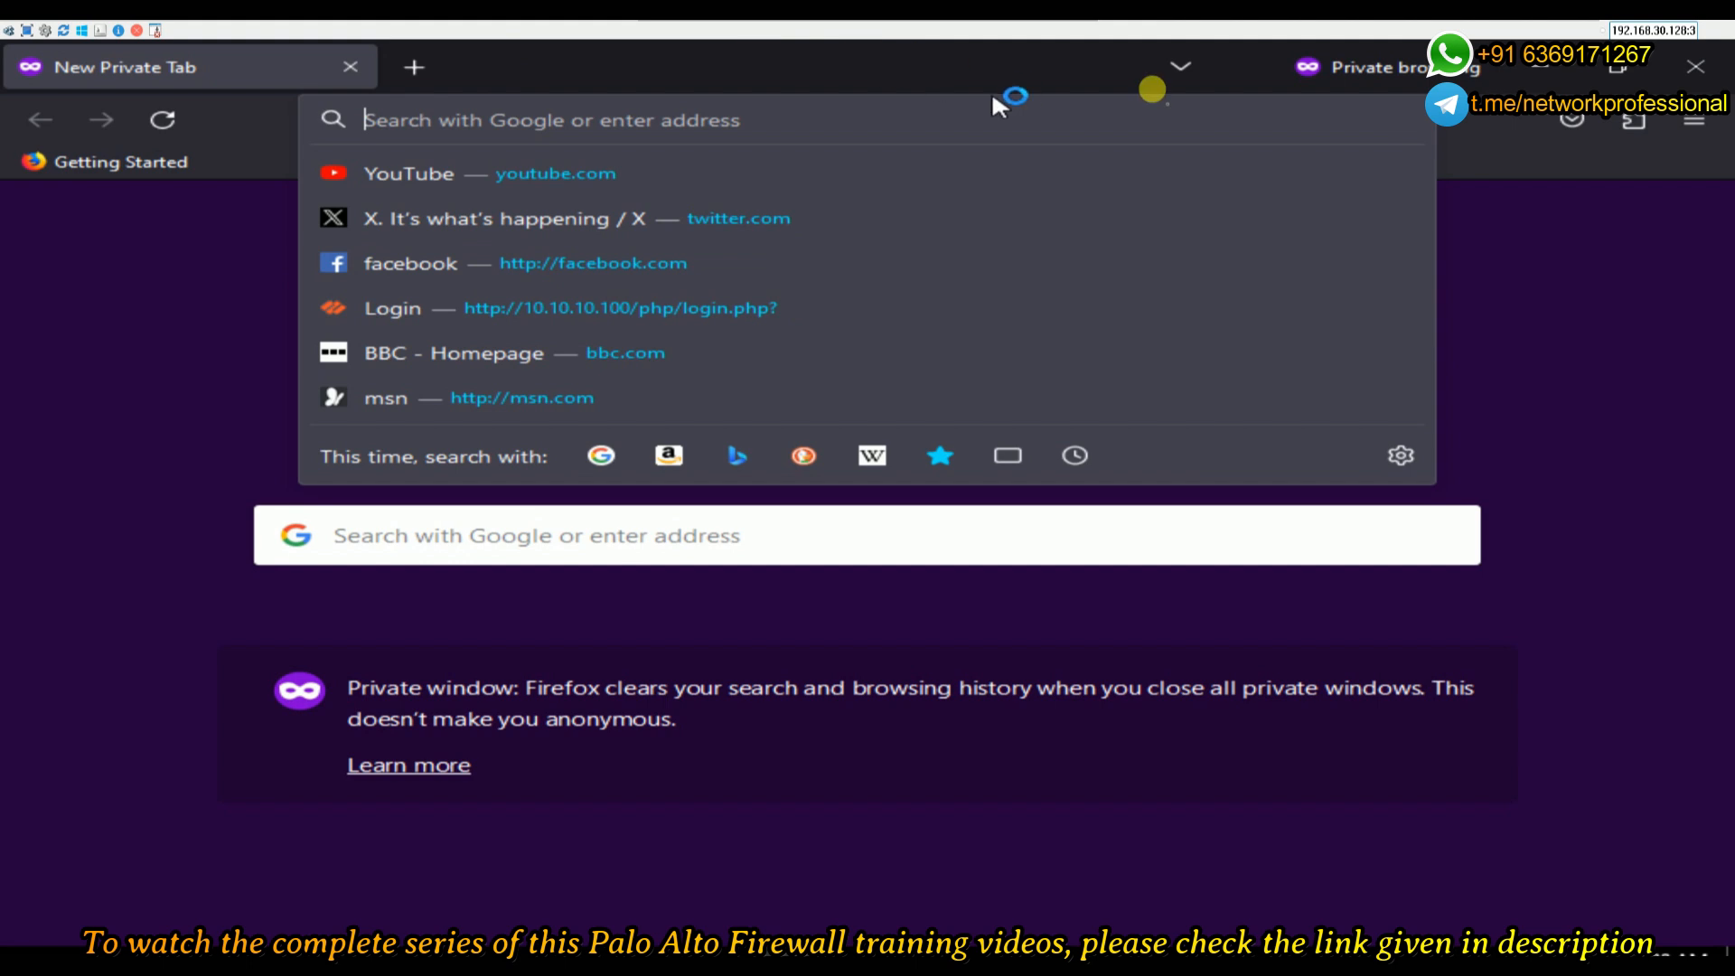
{"action": "left_click", "coordinate": [1541, 66]}
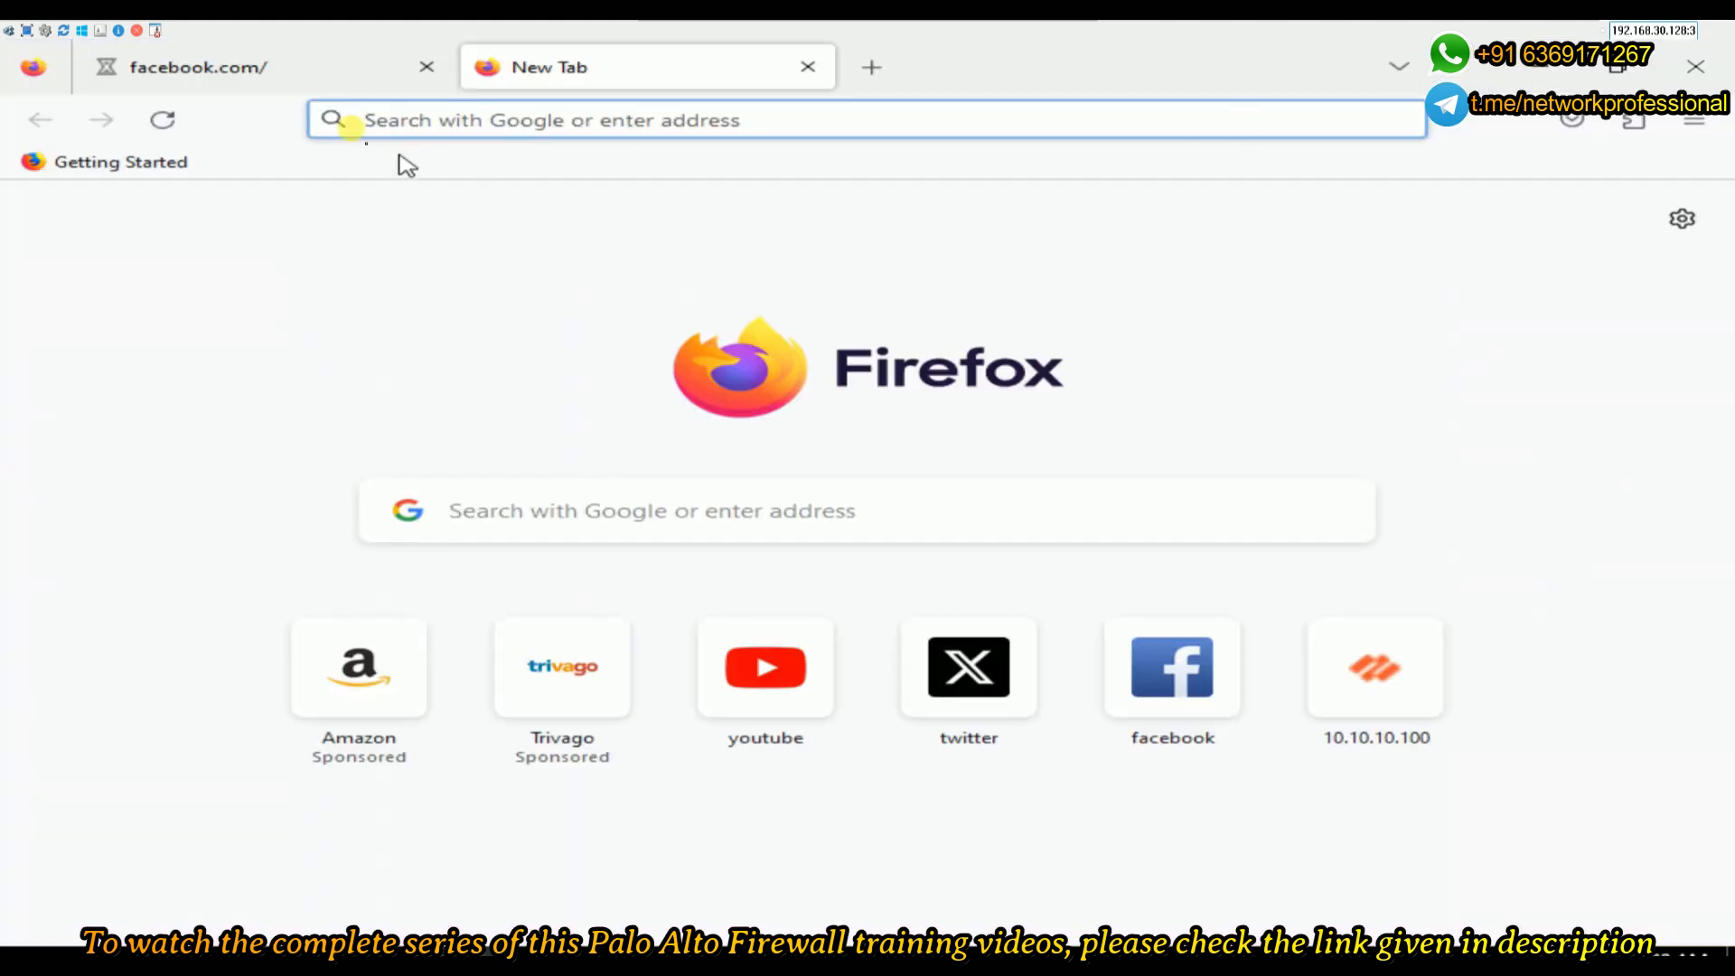
{"action": "left_click", "coordinate": [455, 120]}
{"action": "type", "text": "twitter.com/"}
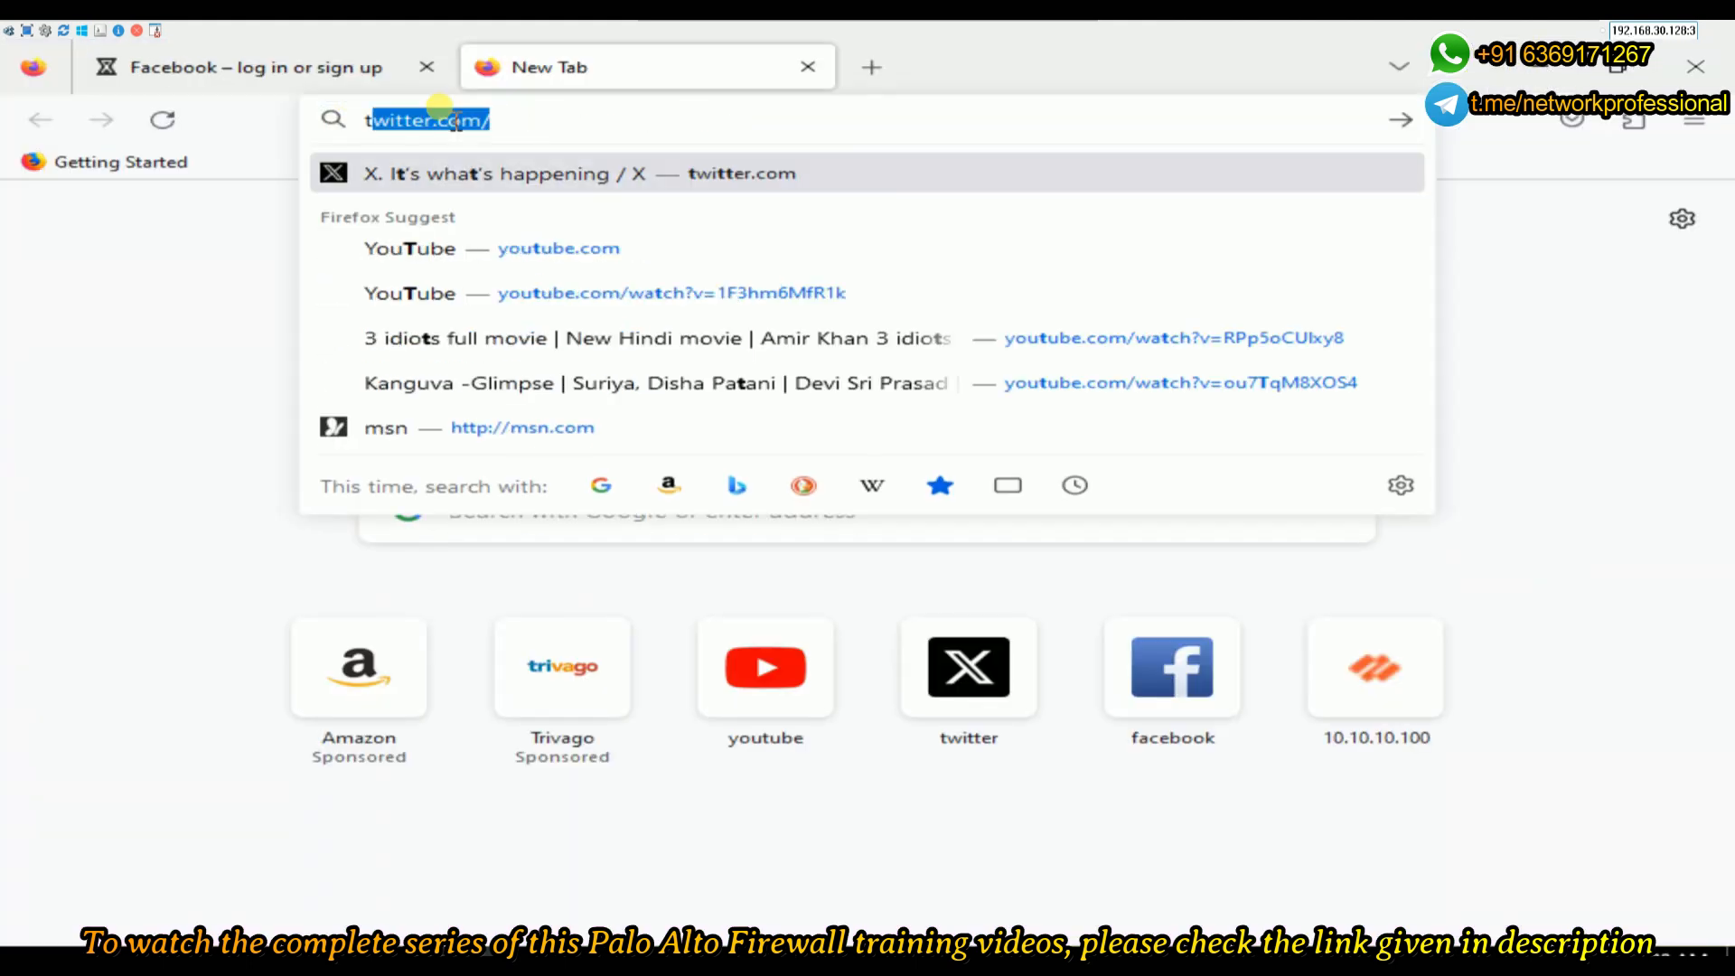
{"action": "key", "text": "Return"}
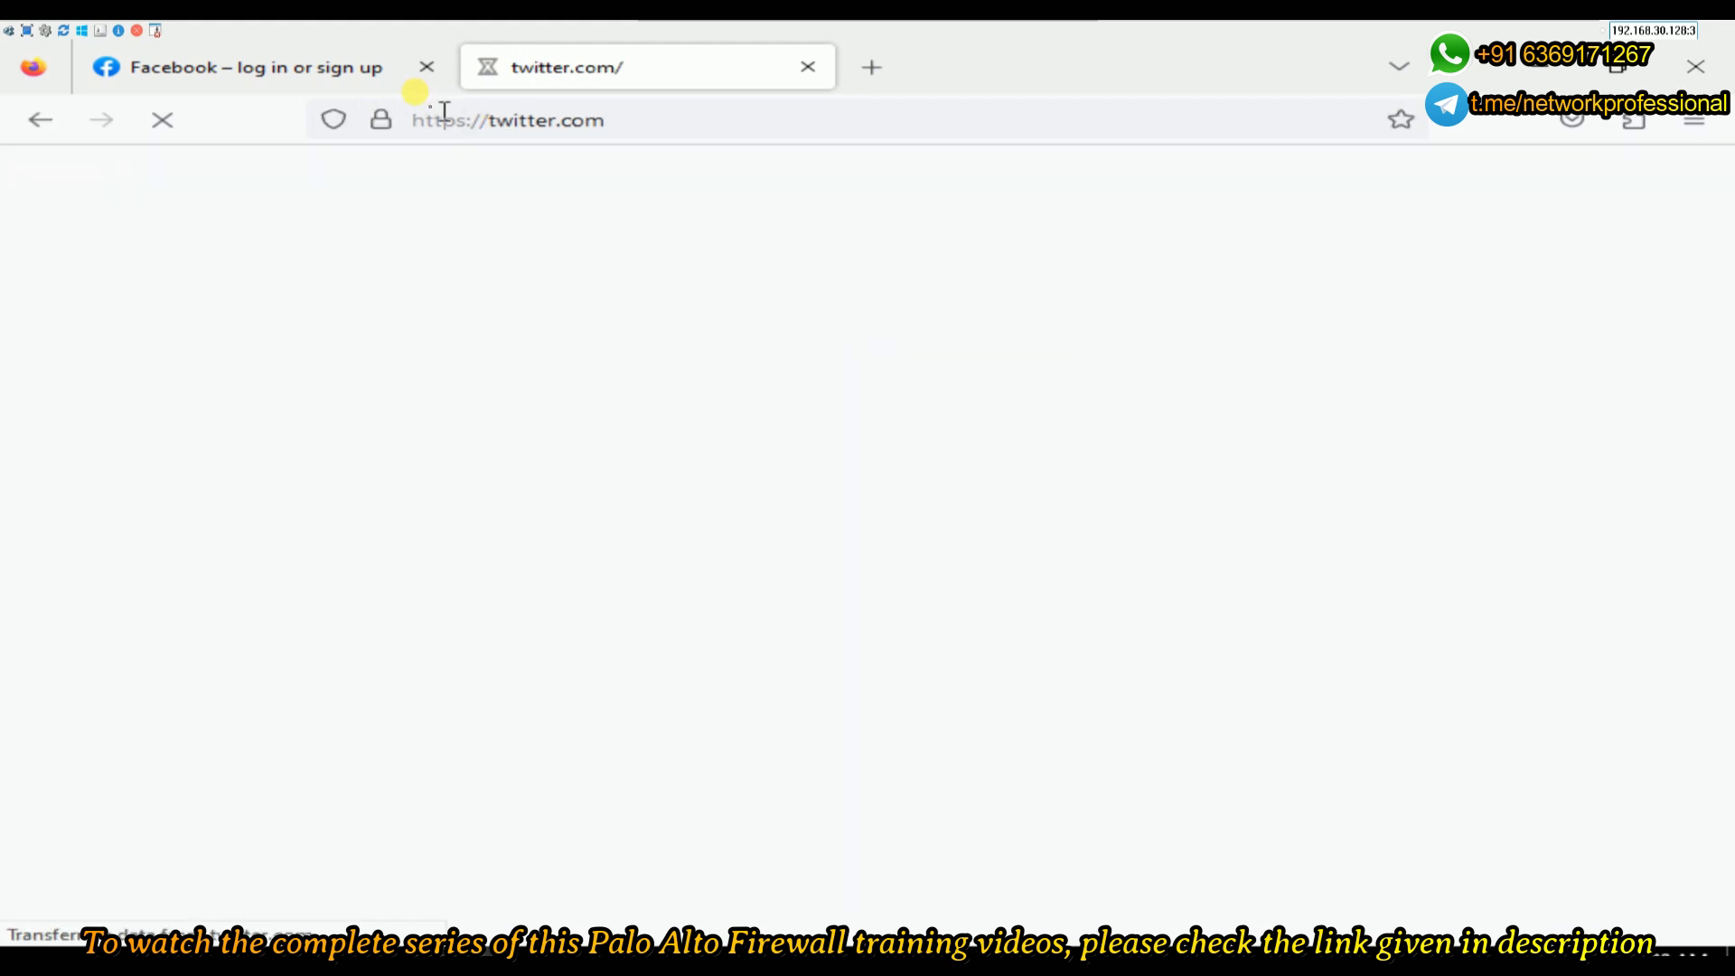
- Compare the Facebook and twitter.com tabs, dismissing the Google sign-in prompt, and view facebook.com's site information
{"action": "left_click", "coordinate": [208, 84]}
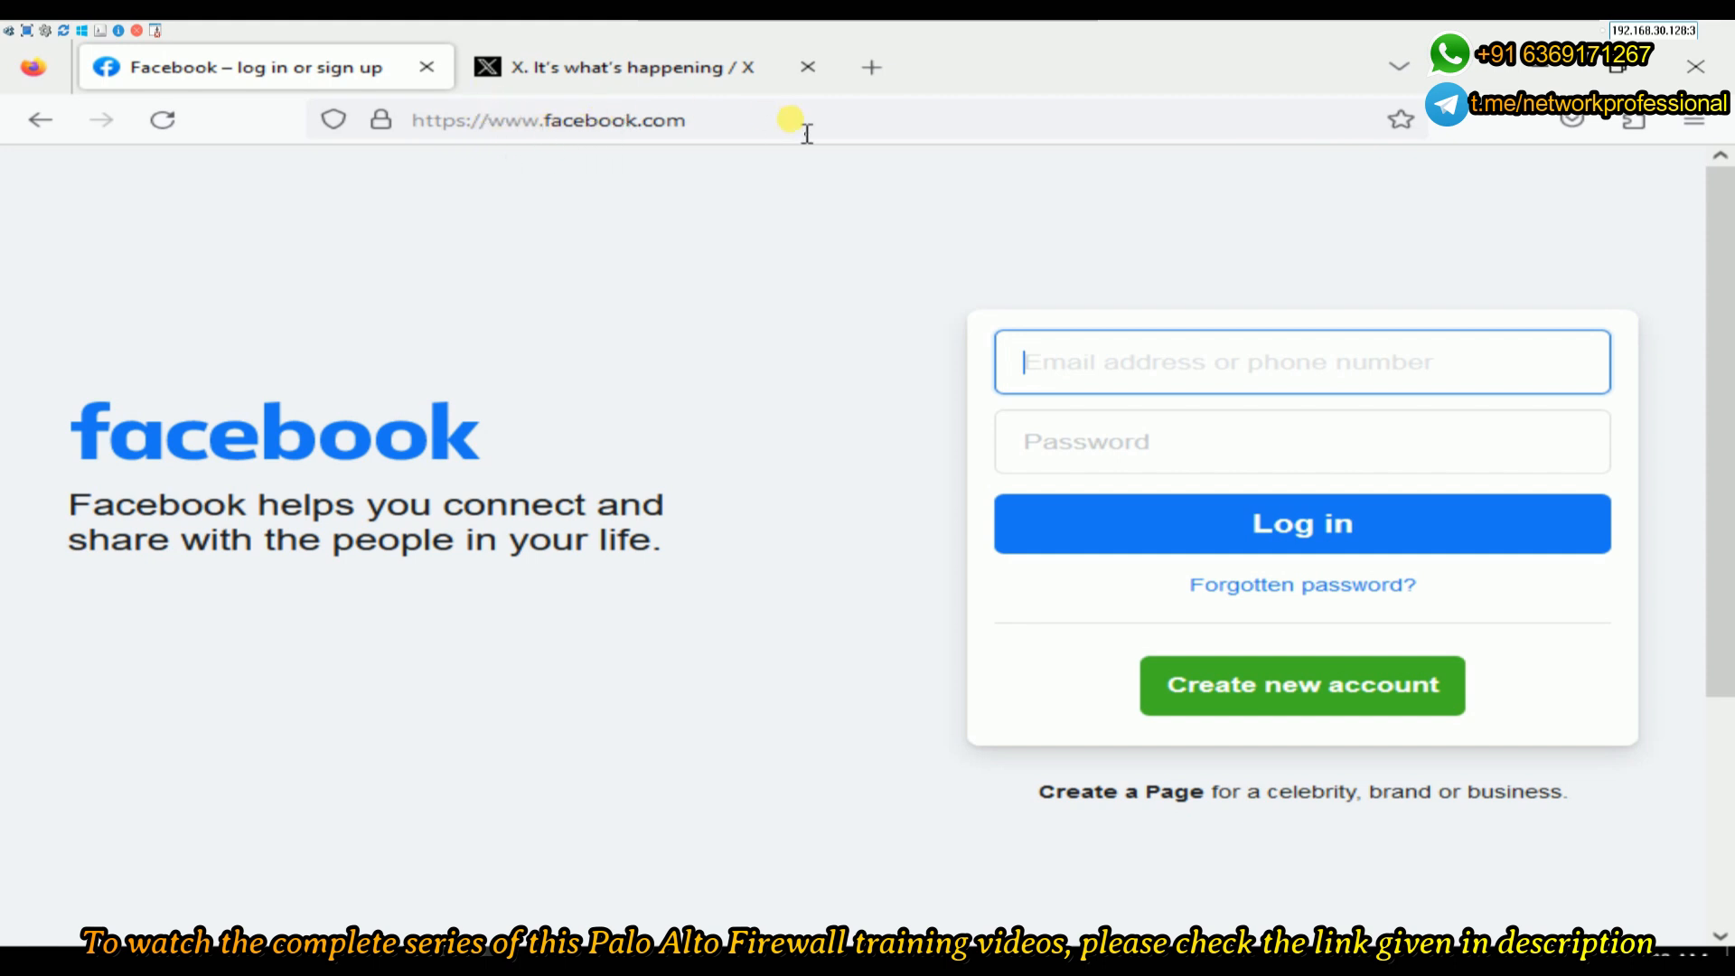
{"action": "left_click", "coordinate": [658, 73]}
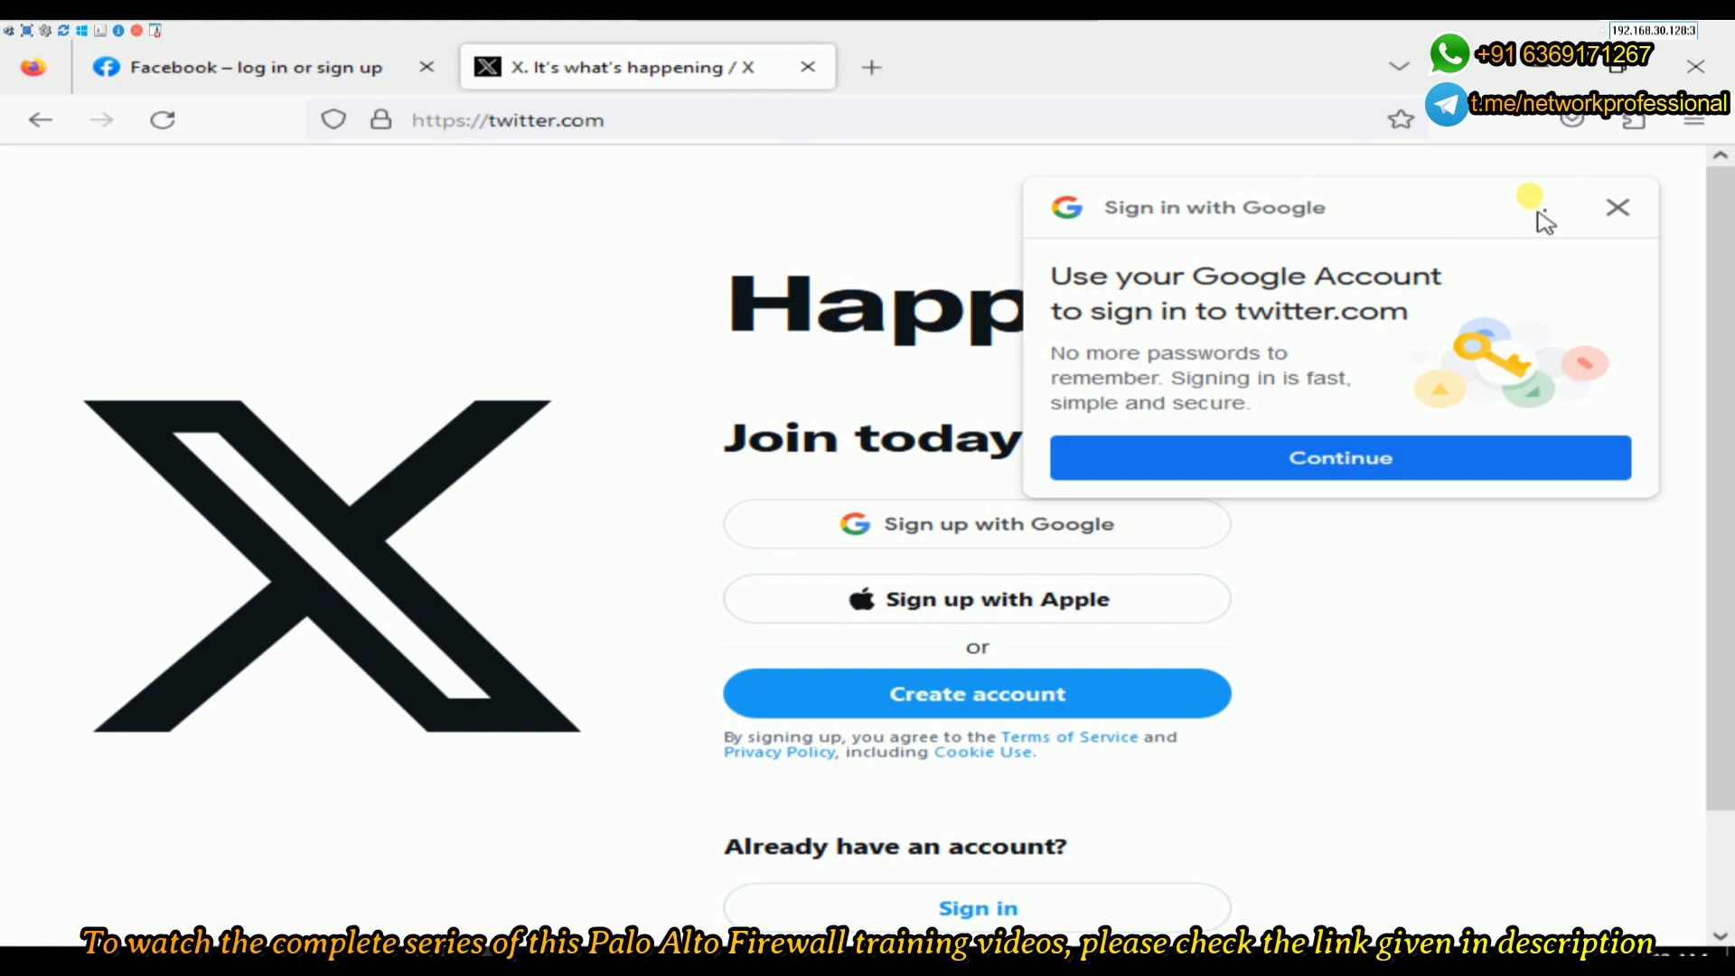
{"action": "left_click", "coordinate": [1616, 207]}
{"action": "left_click", "coordinate": [271, 83]}
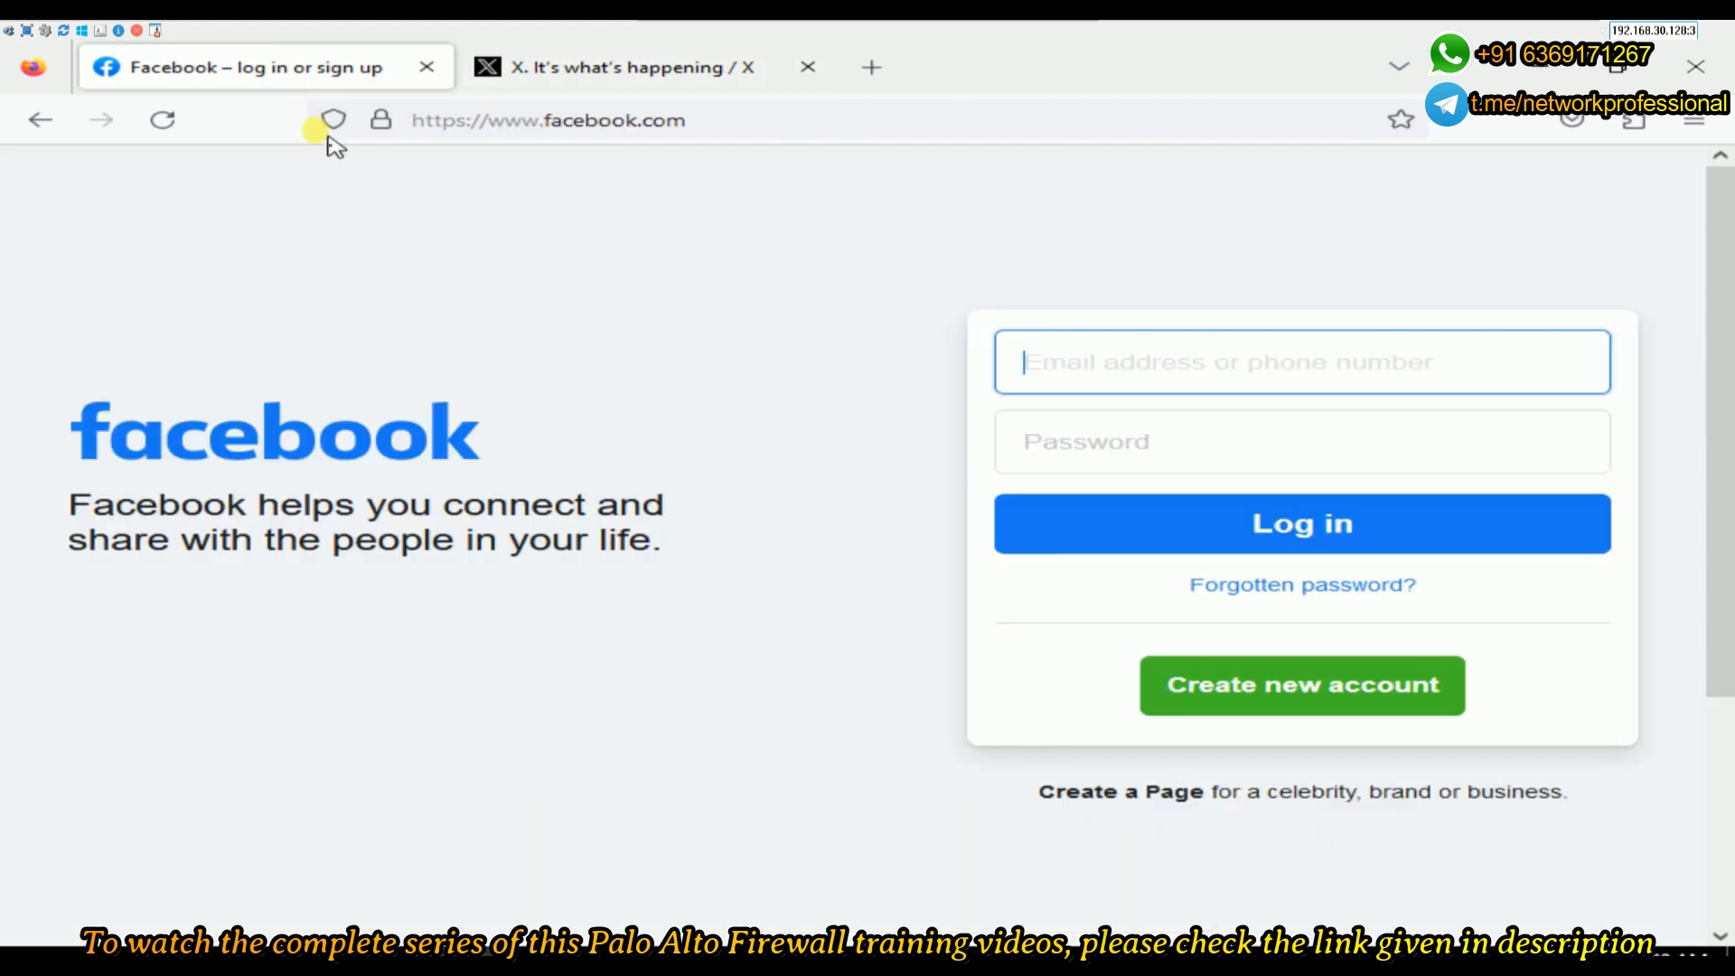
{"action": "left_click", "coordinate": [374, 125]}
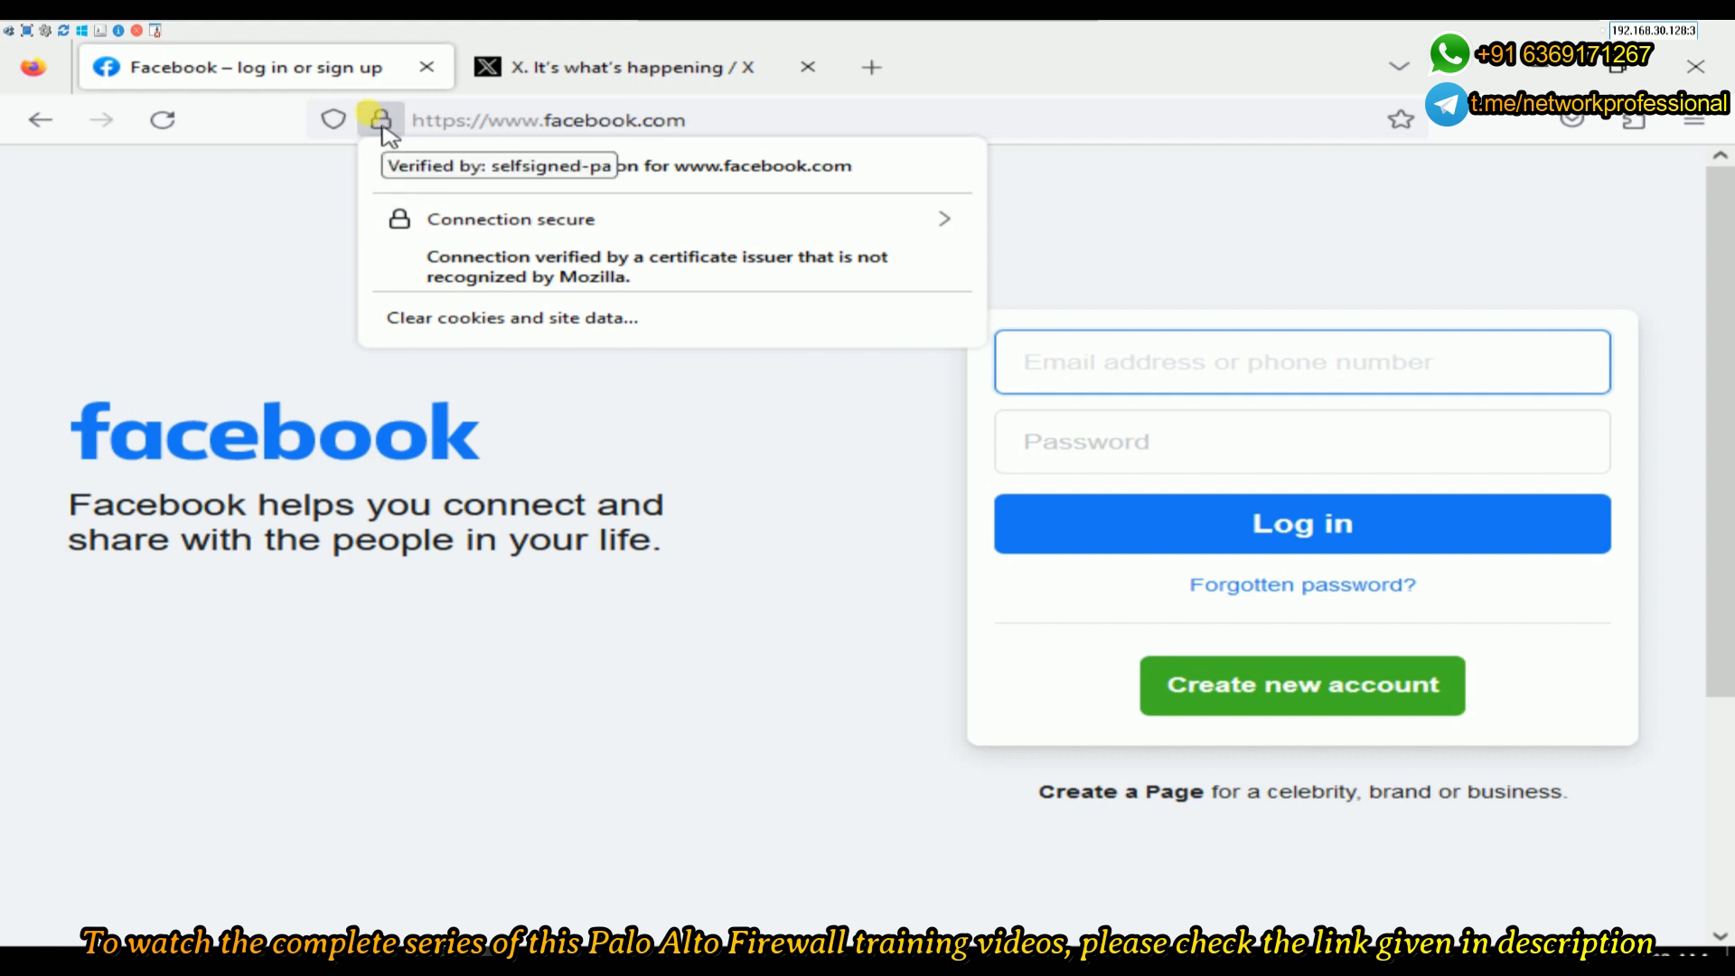
- Read 'Verified by: selfsigned-pa' for facebook.com and twitter.com, then return to Facebook
{"action": "left_click", "coordinate": [533, 228]}
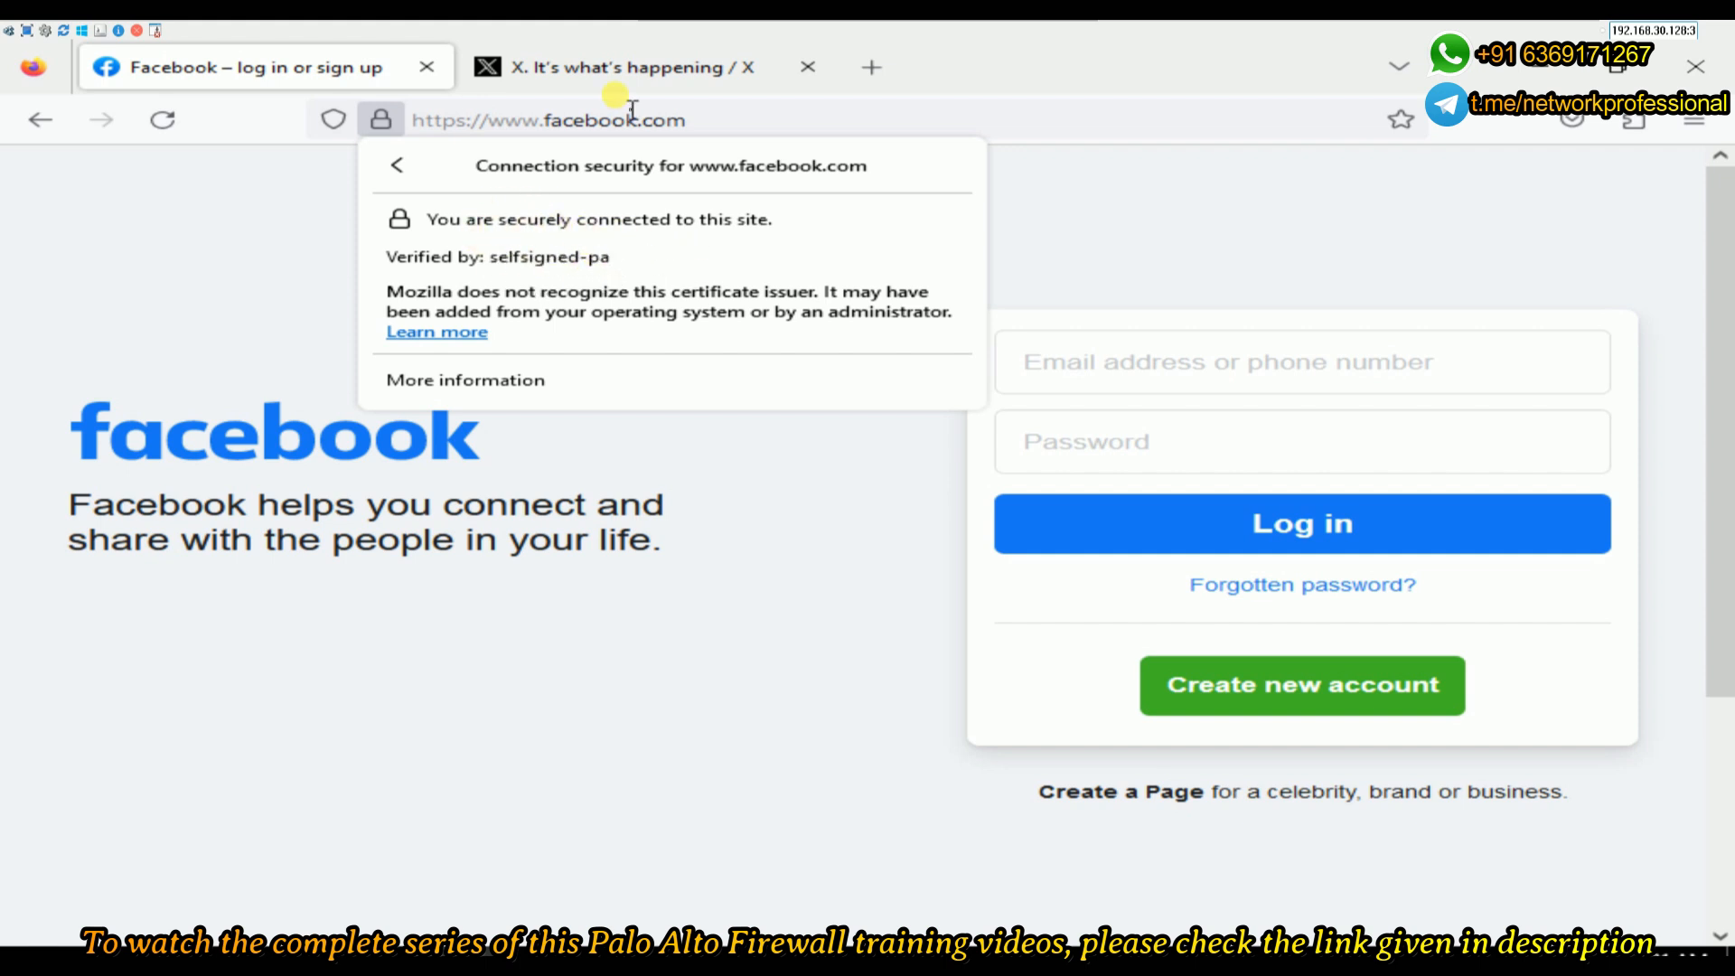
{"action": "left_click", "coordinate": [603, 66]}
{"action": "left_click", "coordinate": [379, 121]}
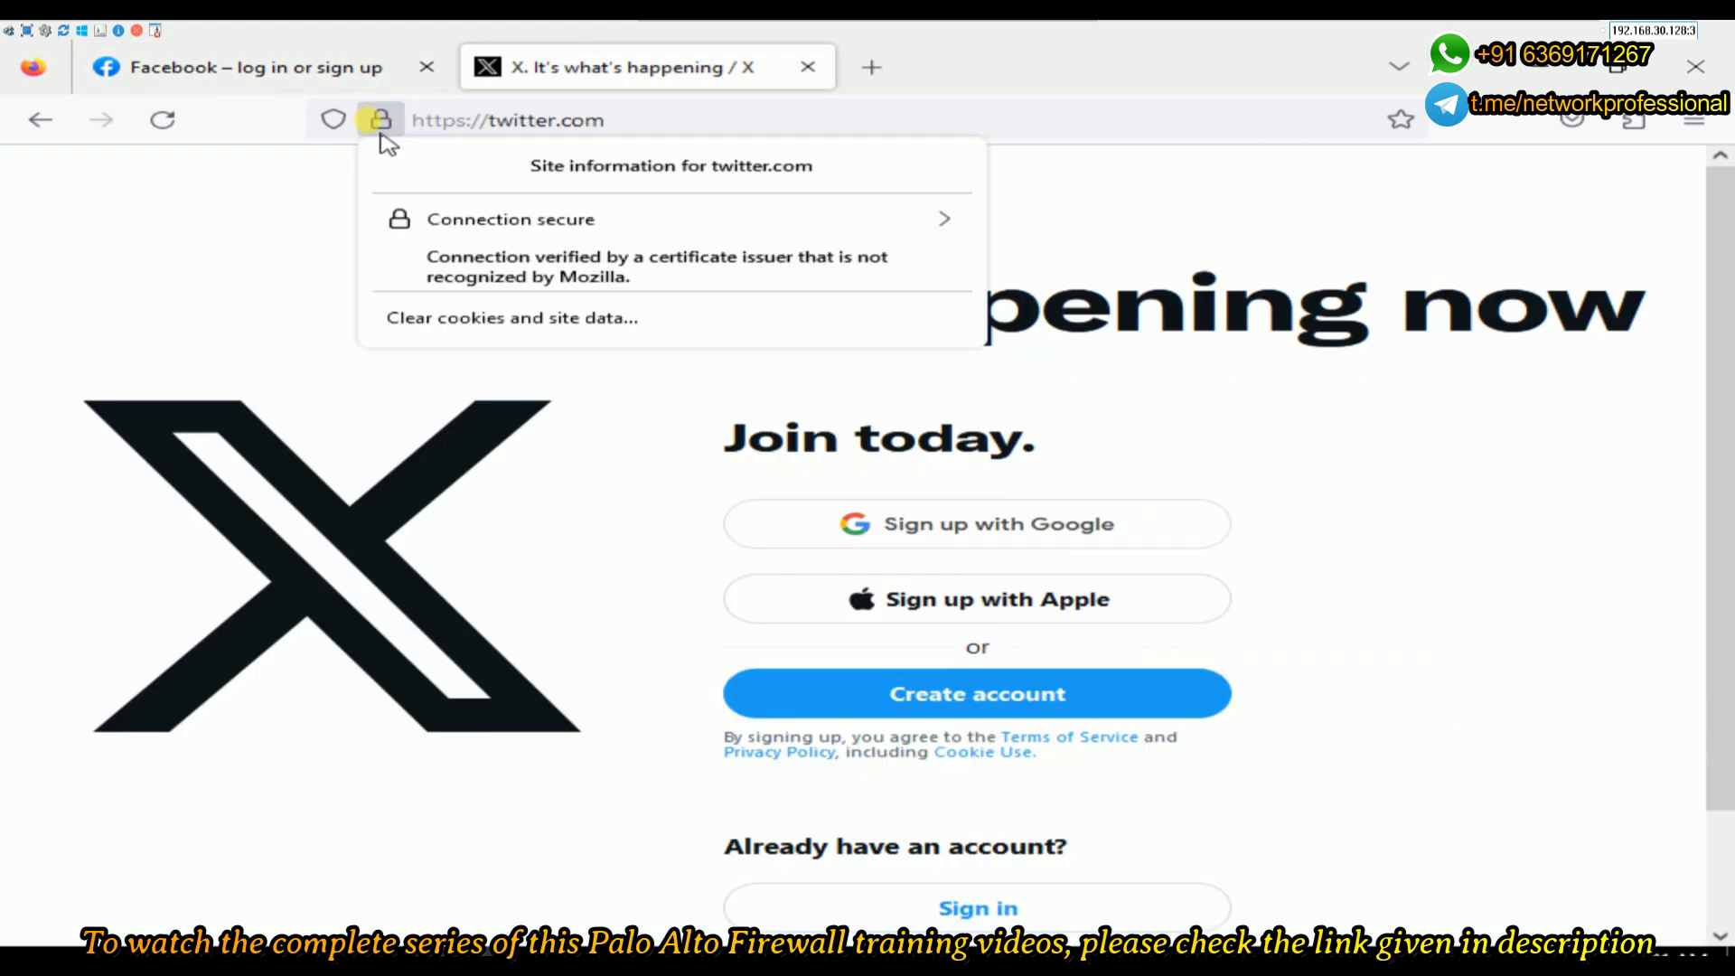
{"action": "left_click", "coordinate": [407, 225]}
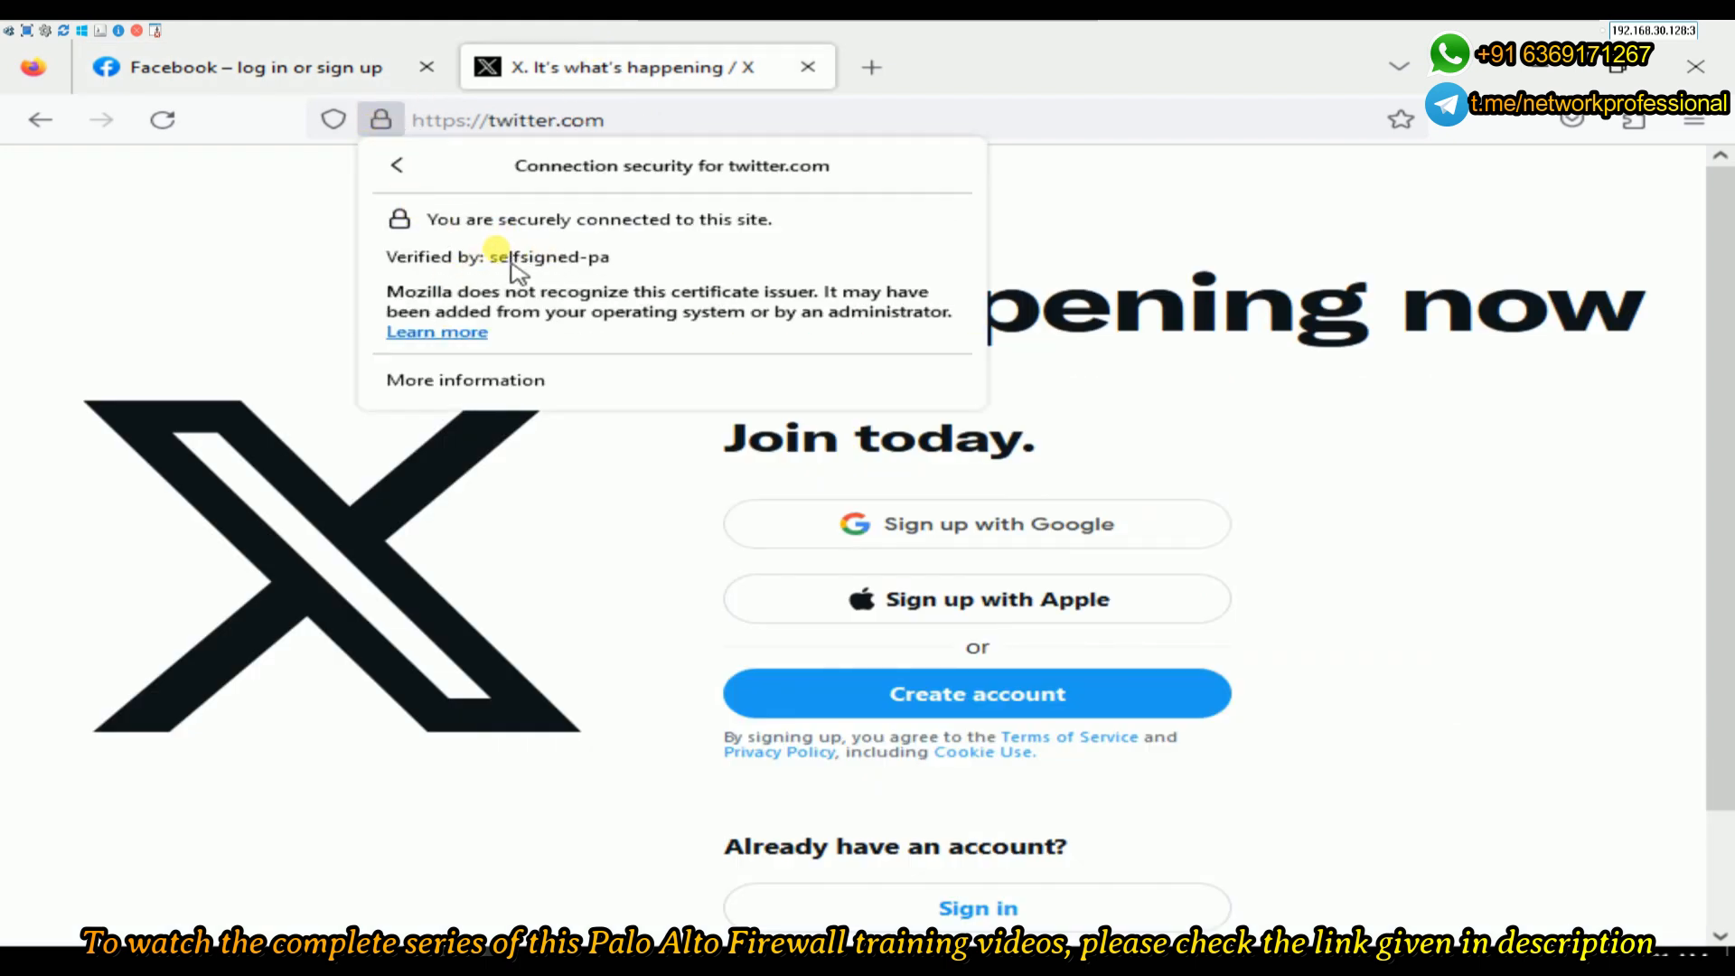
{"action": "left_click", "coordinate": [578, 69]}
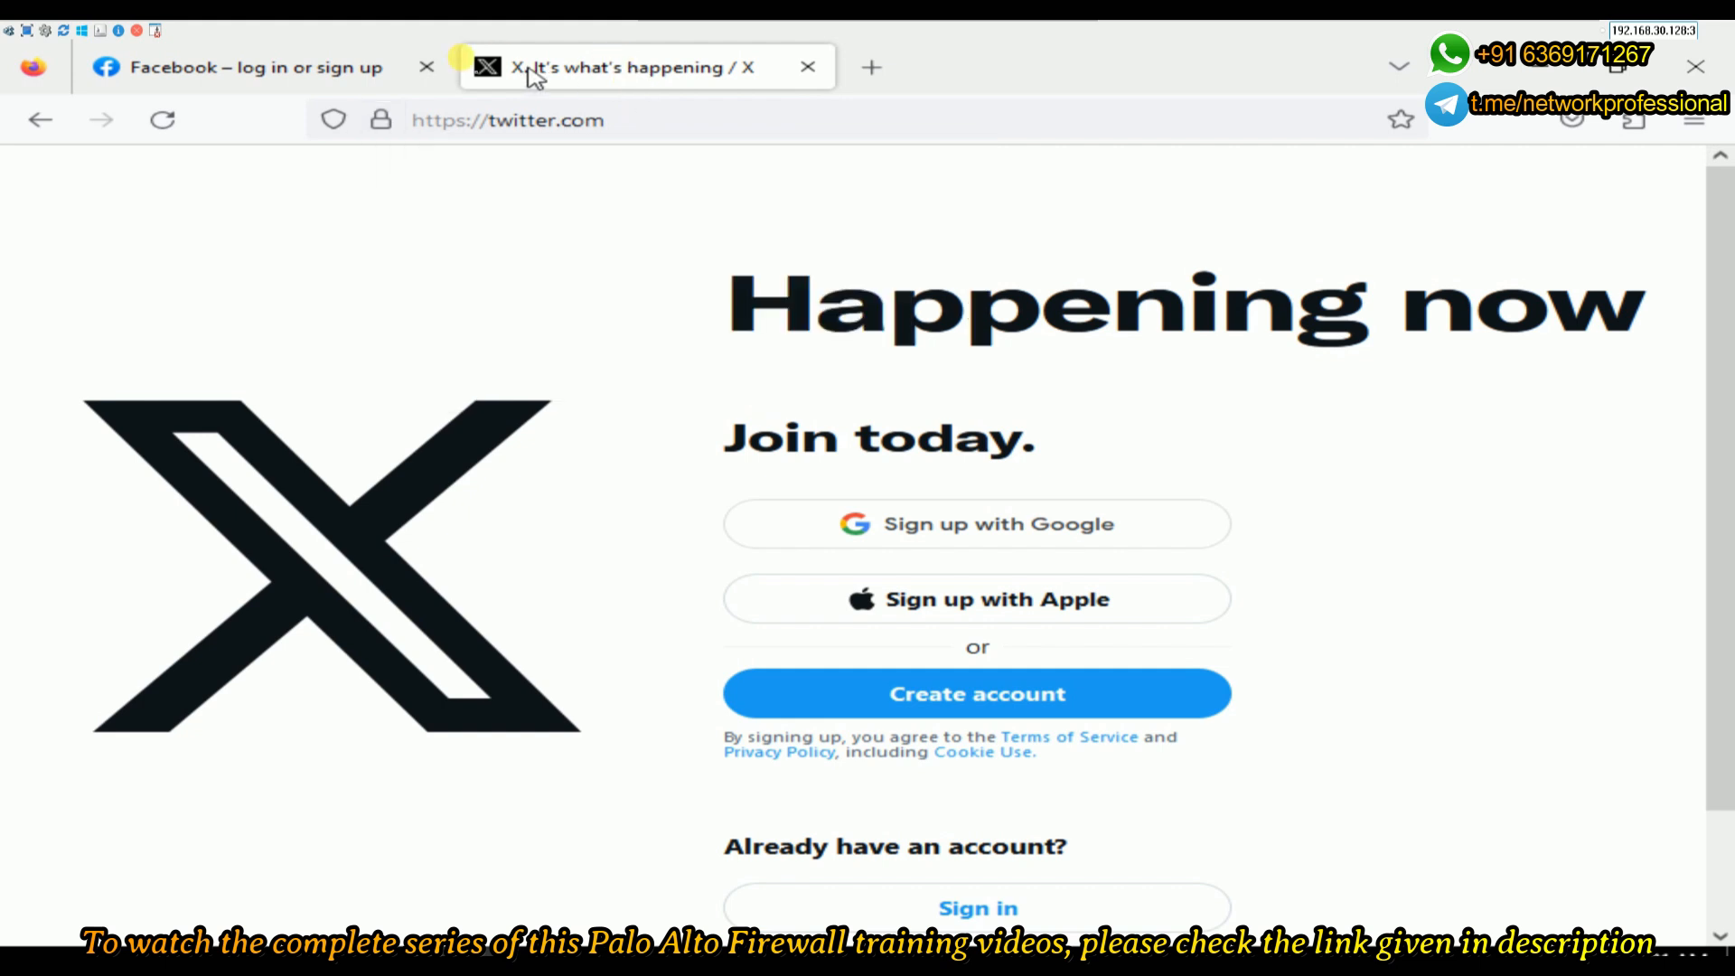
{"action": "left_click", "coordinate": [350, 76]}
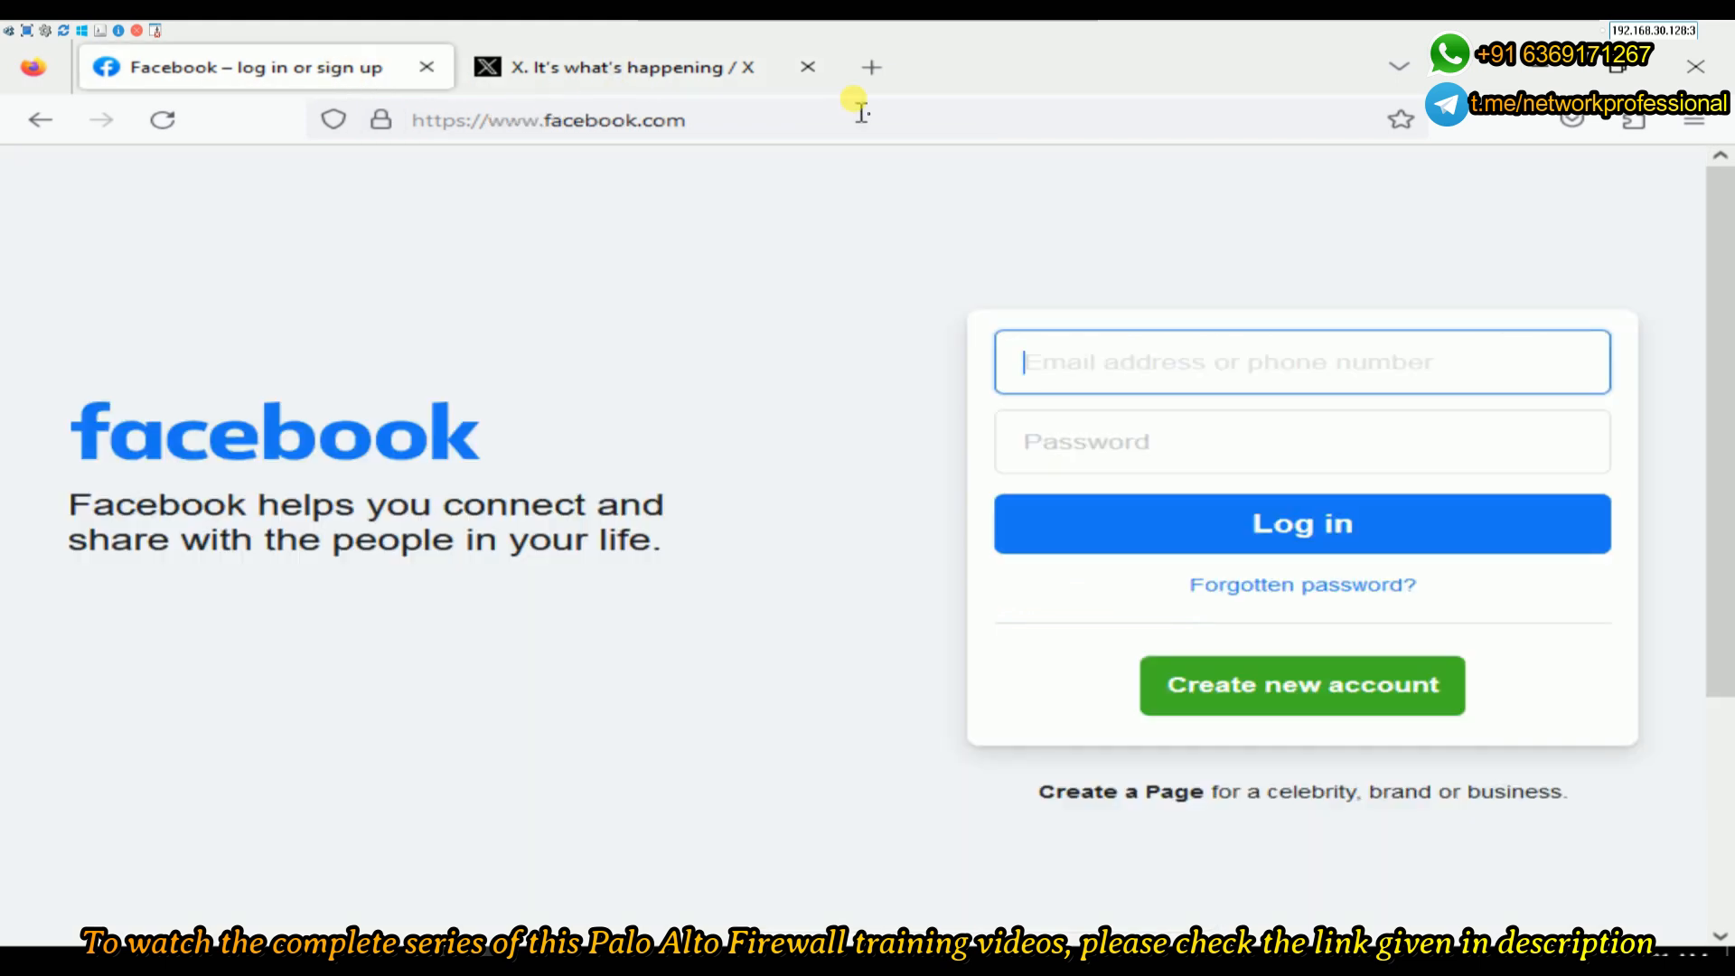
- Load msn.com and bbc.com in new tabs, then compare the MSN, BBC and Facebook tabs
{"action": "left_click", "coordinate": [870, 69]}
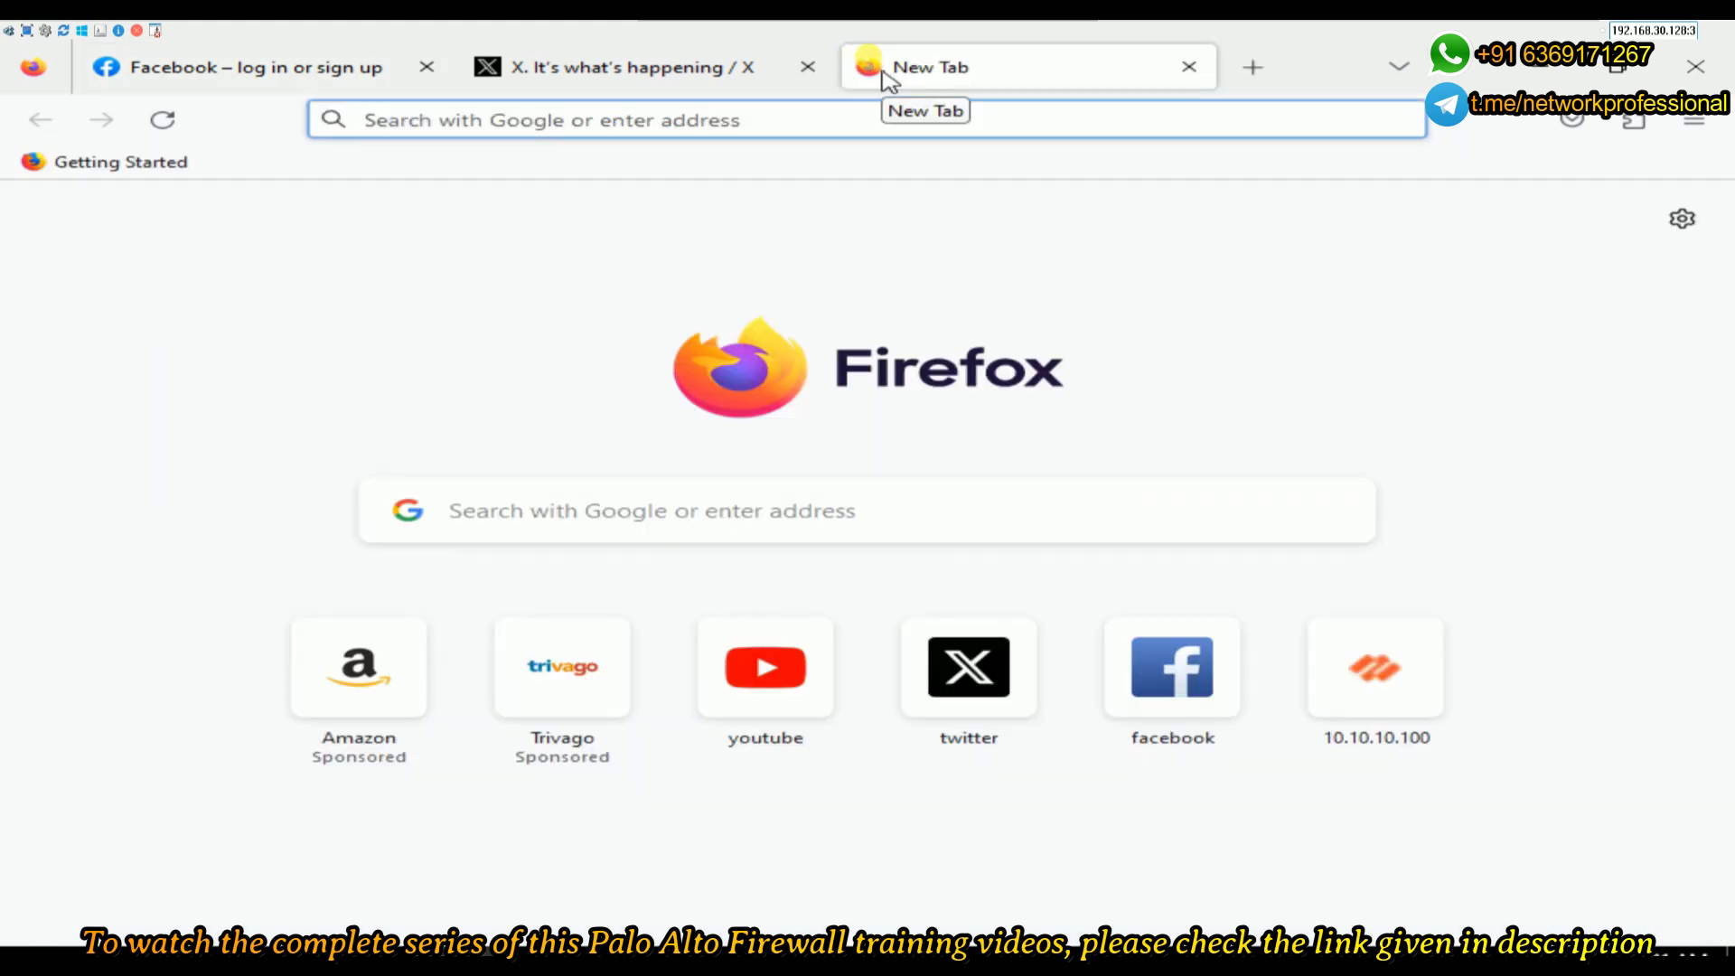
{"action": "type", "text": "msn.com"}
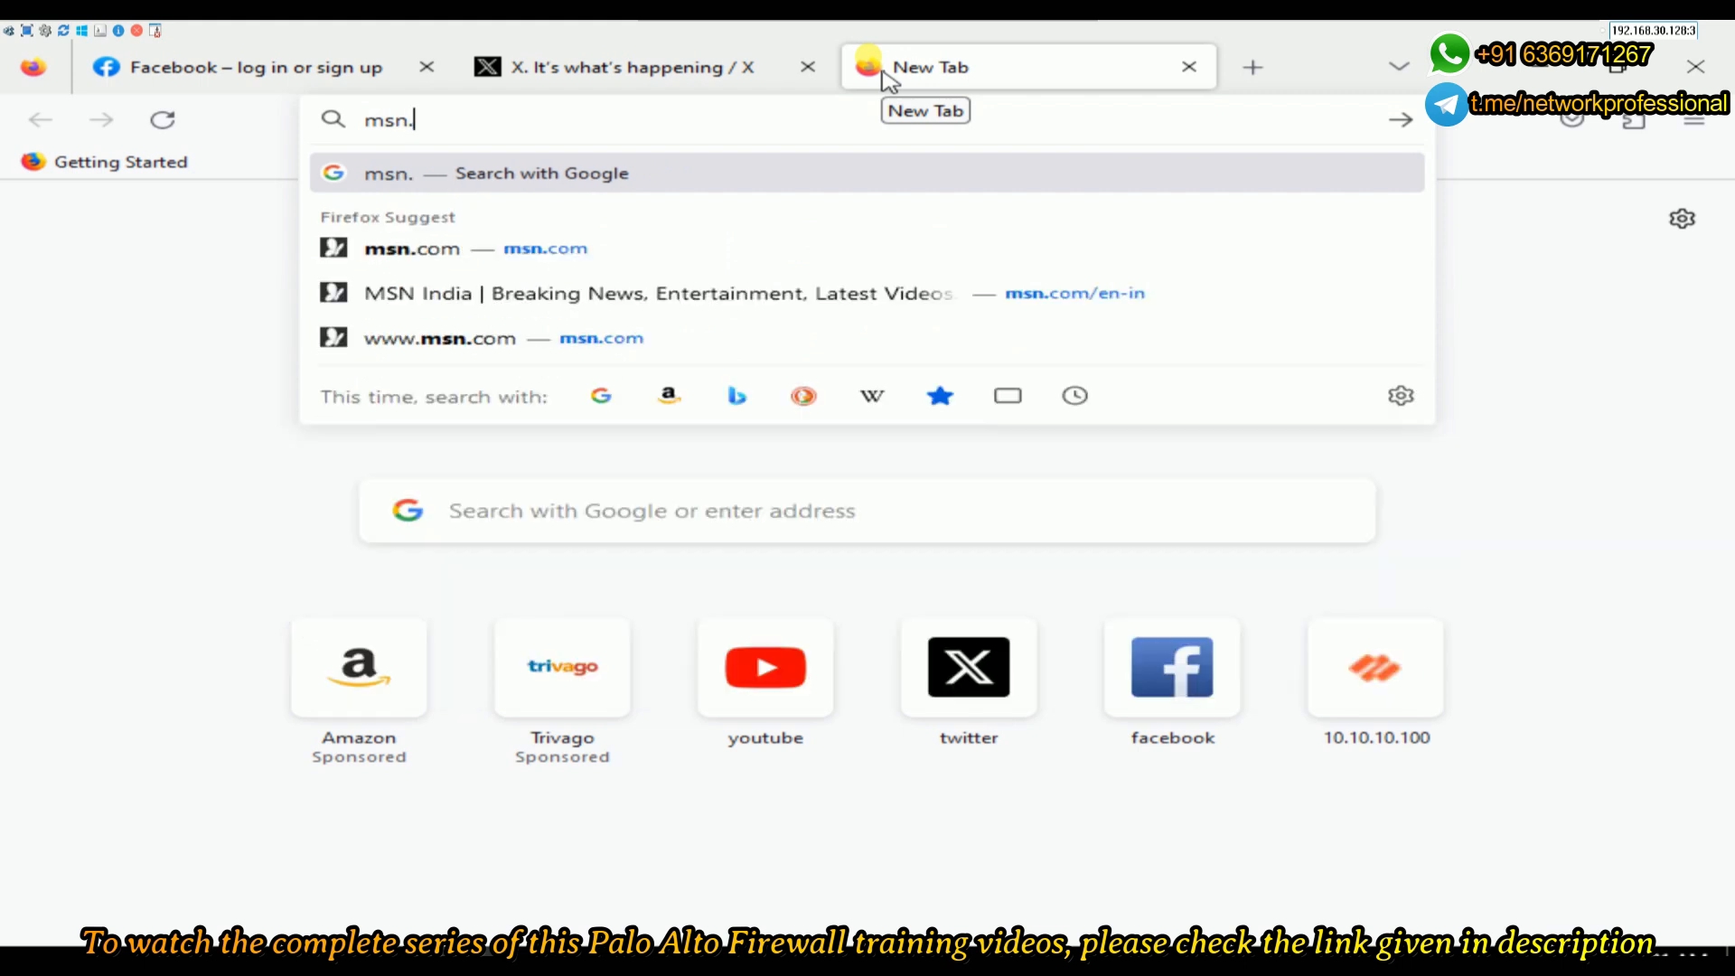
{"action": "key", "text": "Return"}
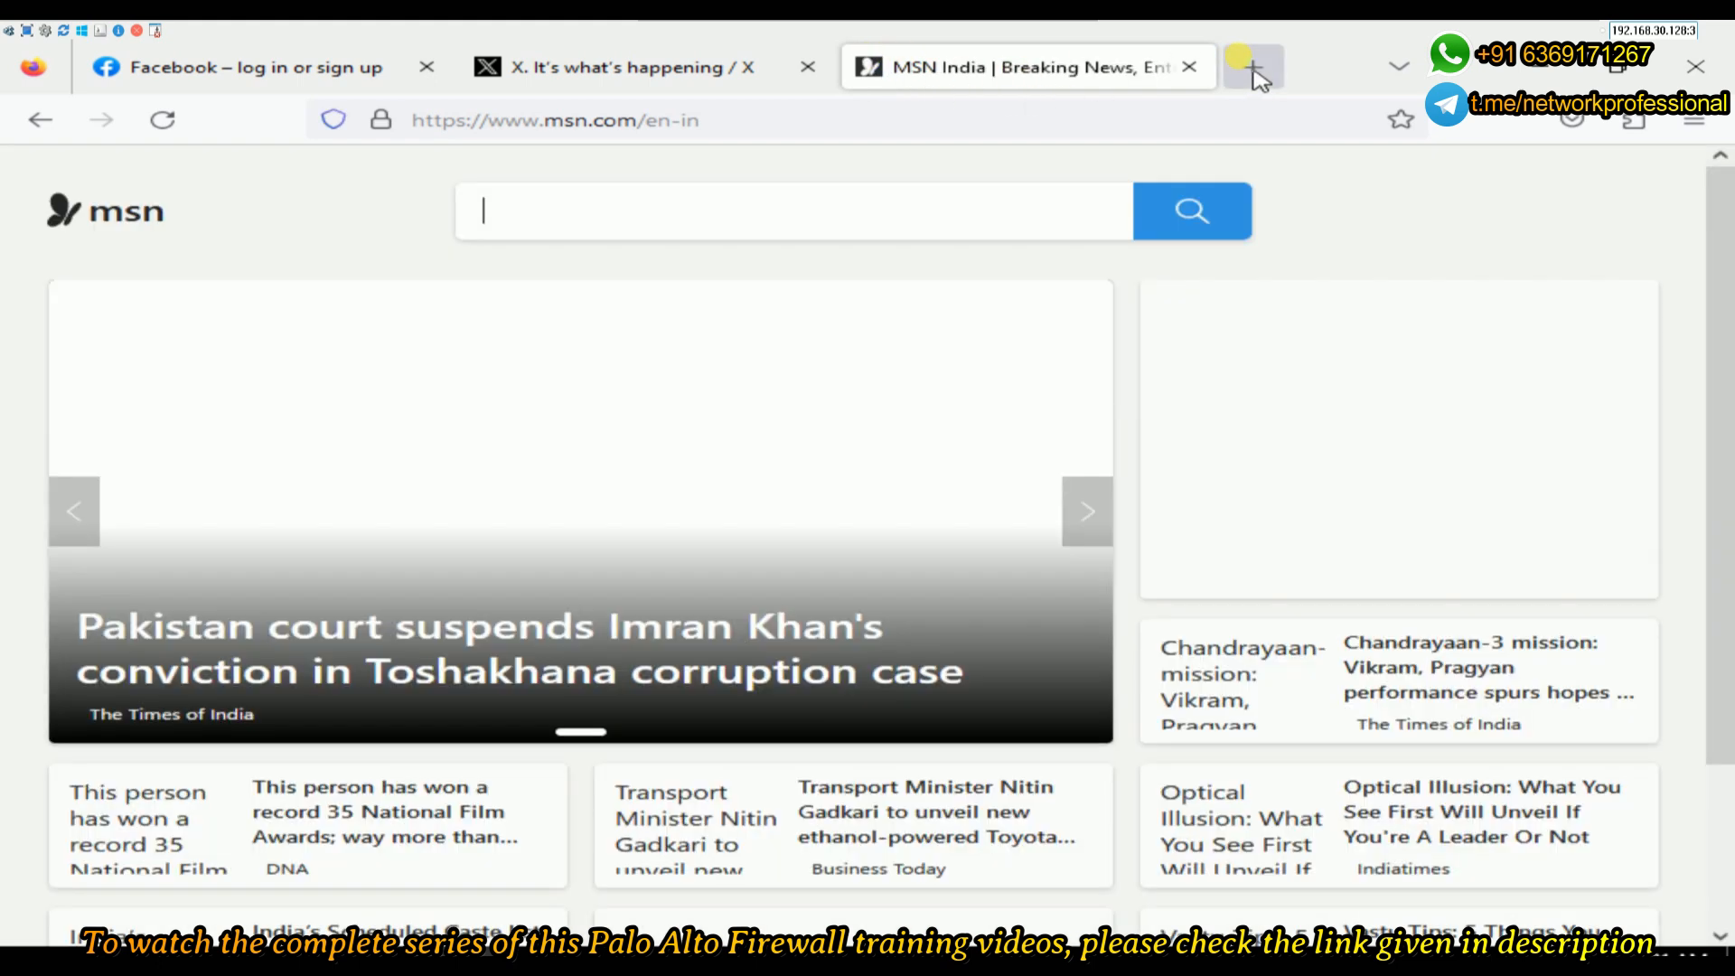
{"action": "left_click", "coordinate": [1251, 69]}
{"action": "type", "text": "bbc.com/"}
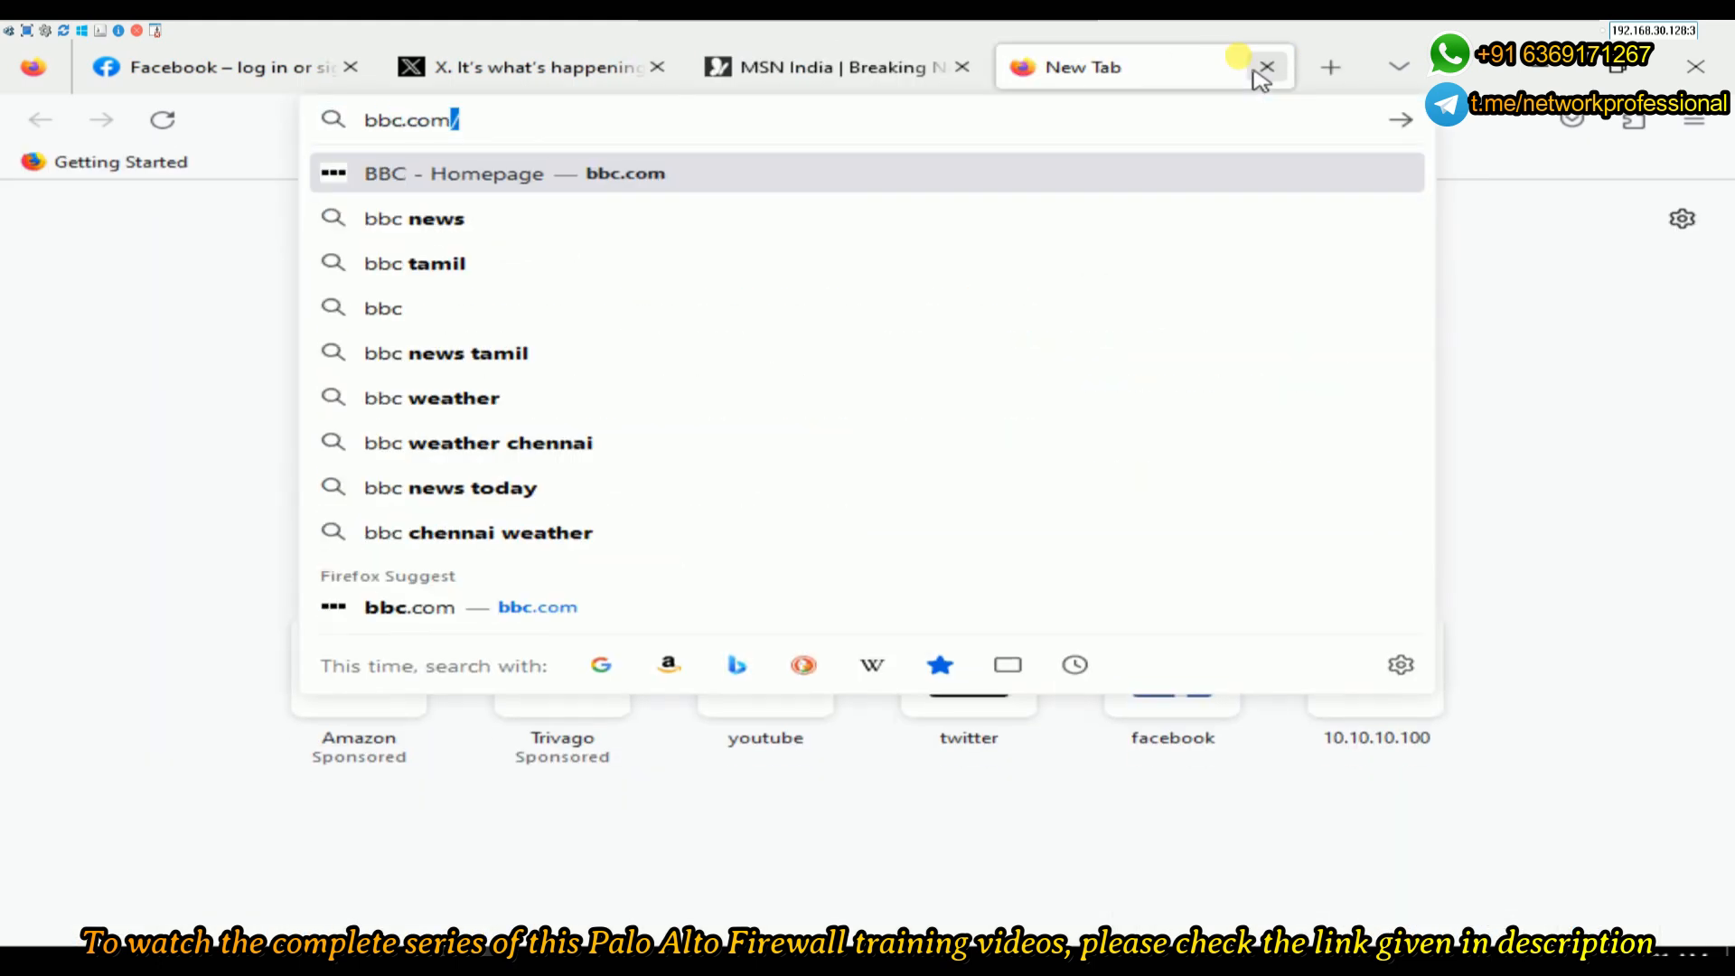
{"action": "key", "text": "Return"}
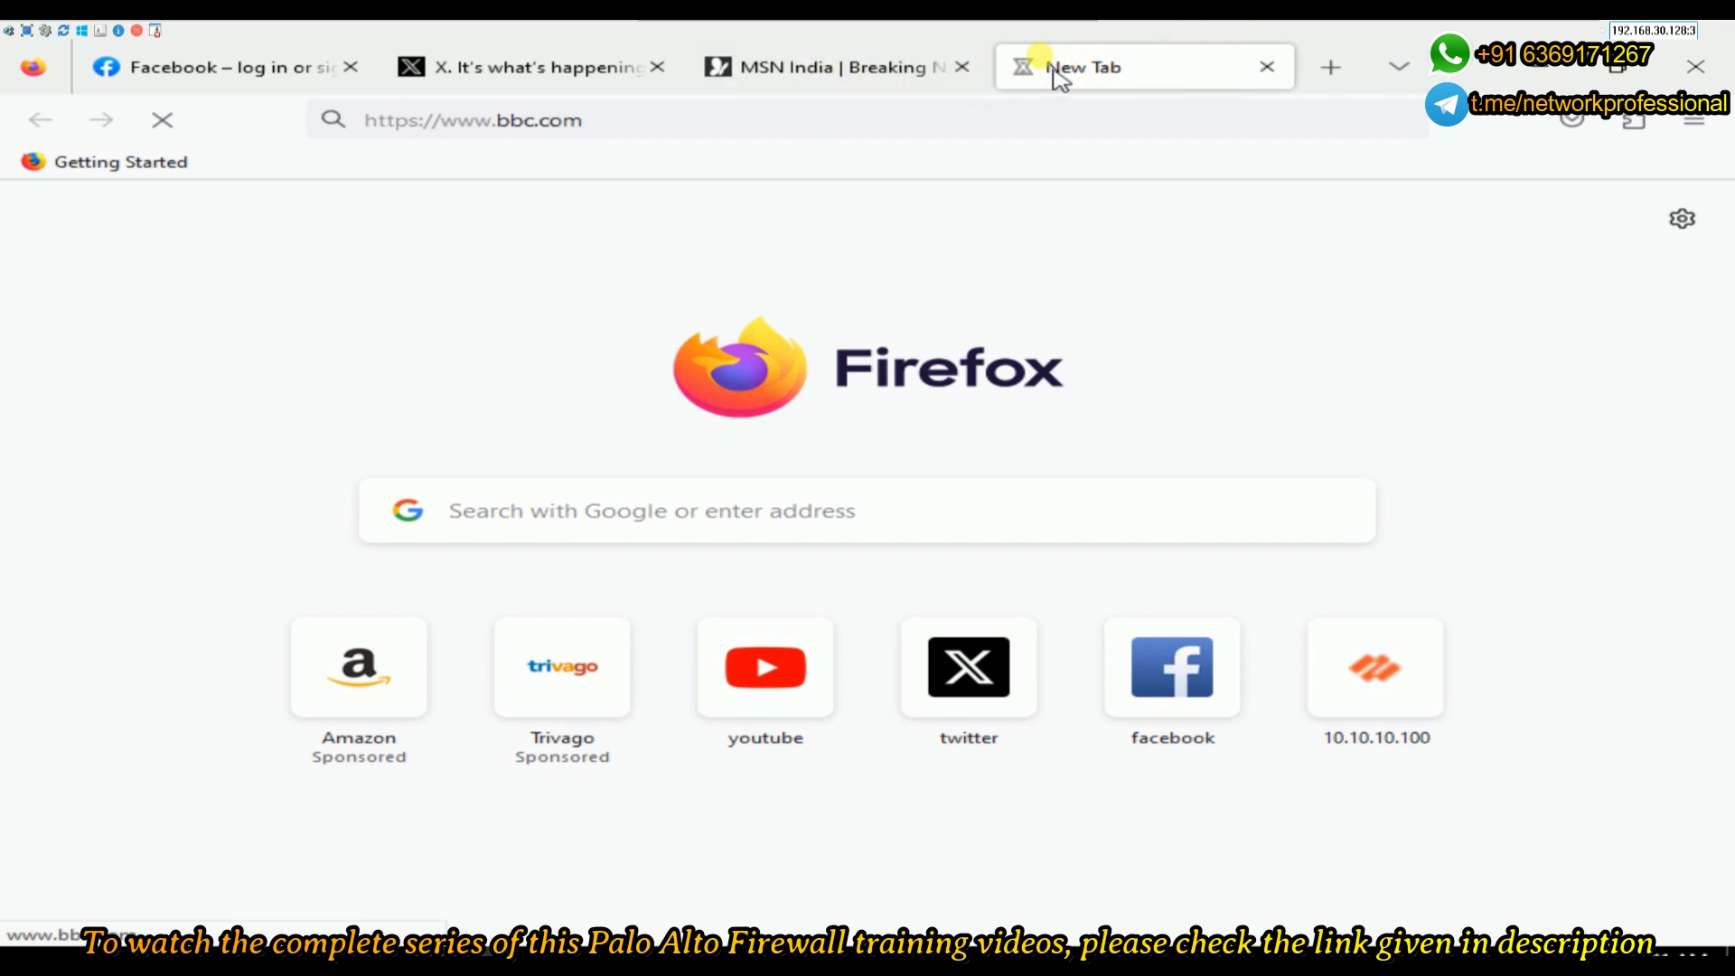
{"action": "left_click", "coordinate": [831, 65]}
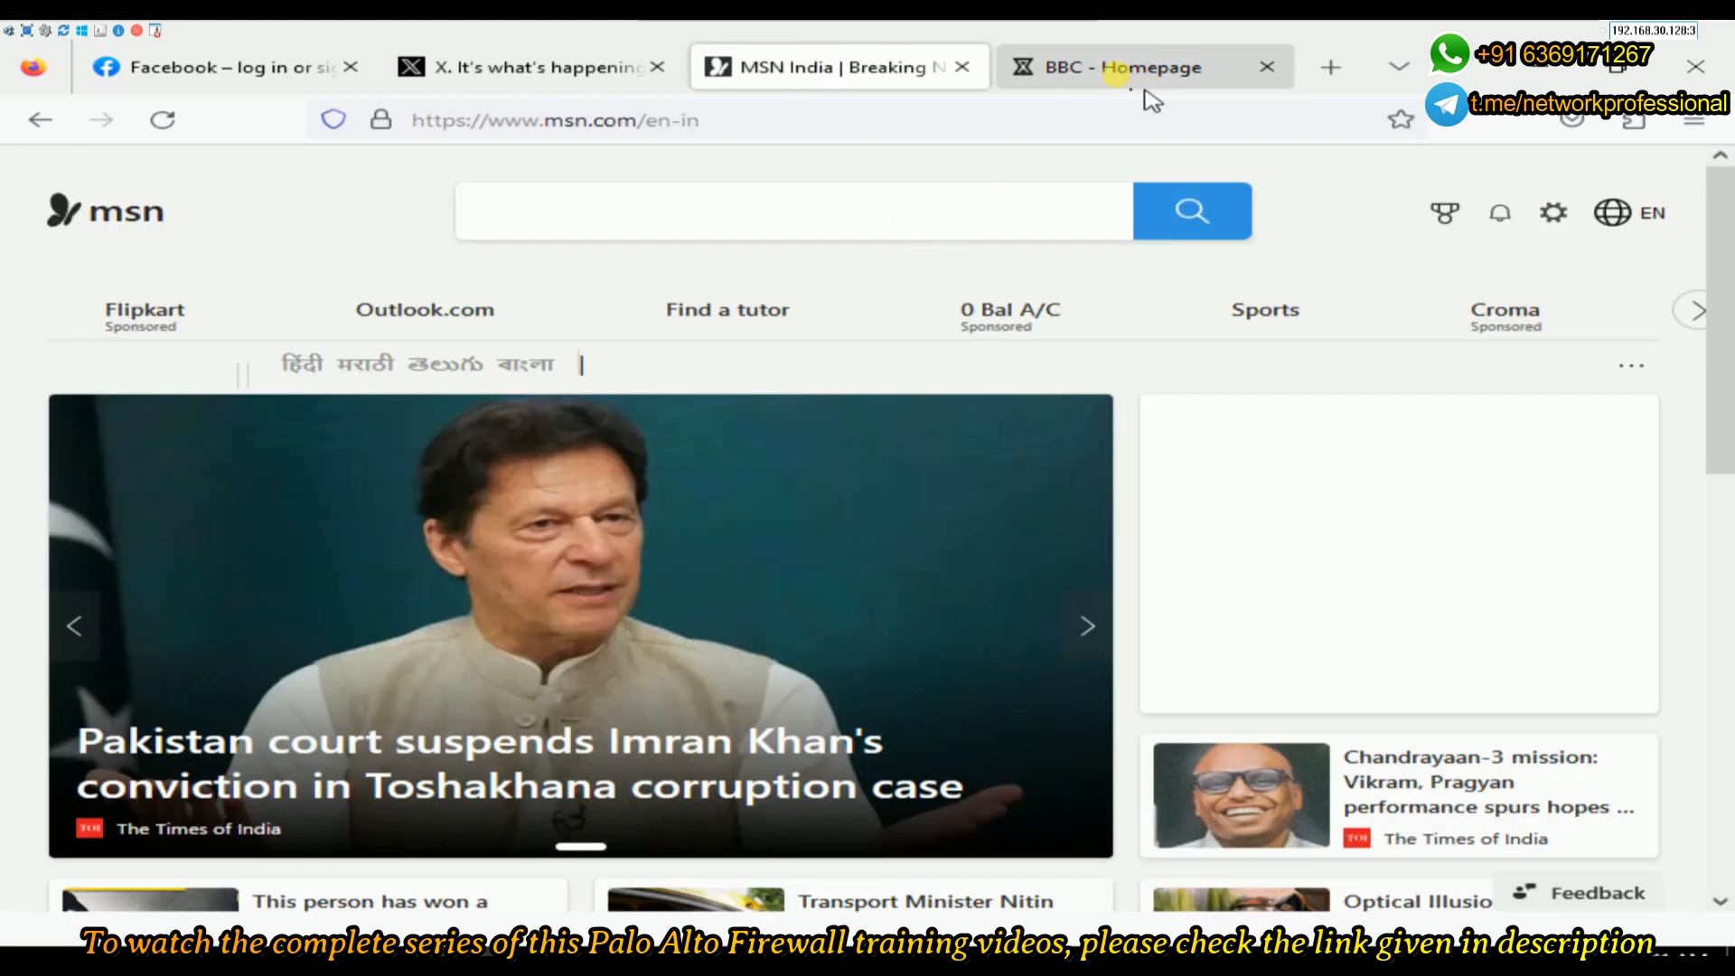
{"action": "left_click", "coordinate": [1117, 78]}
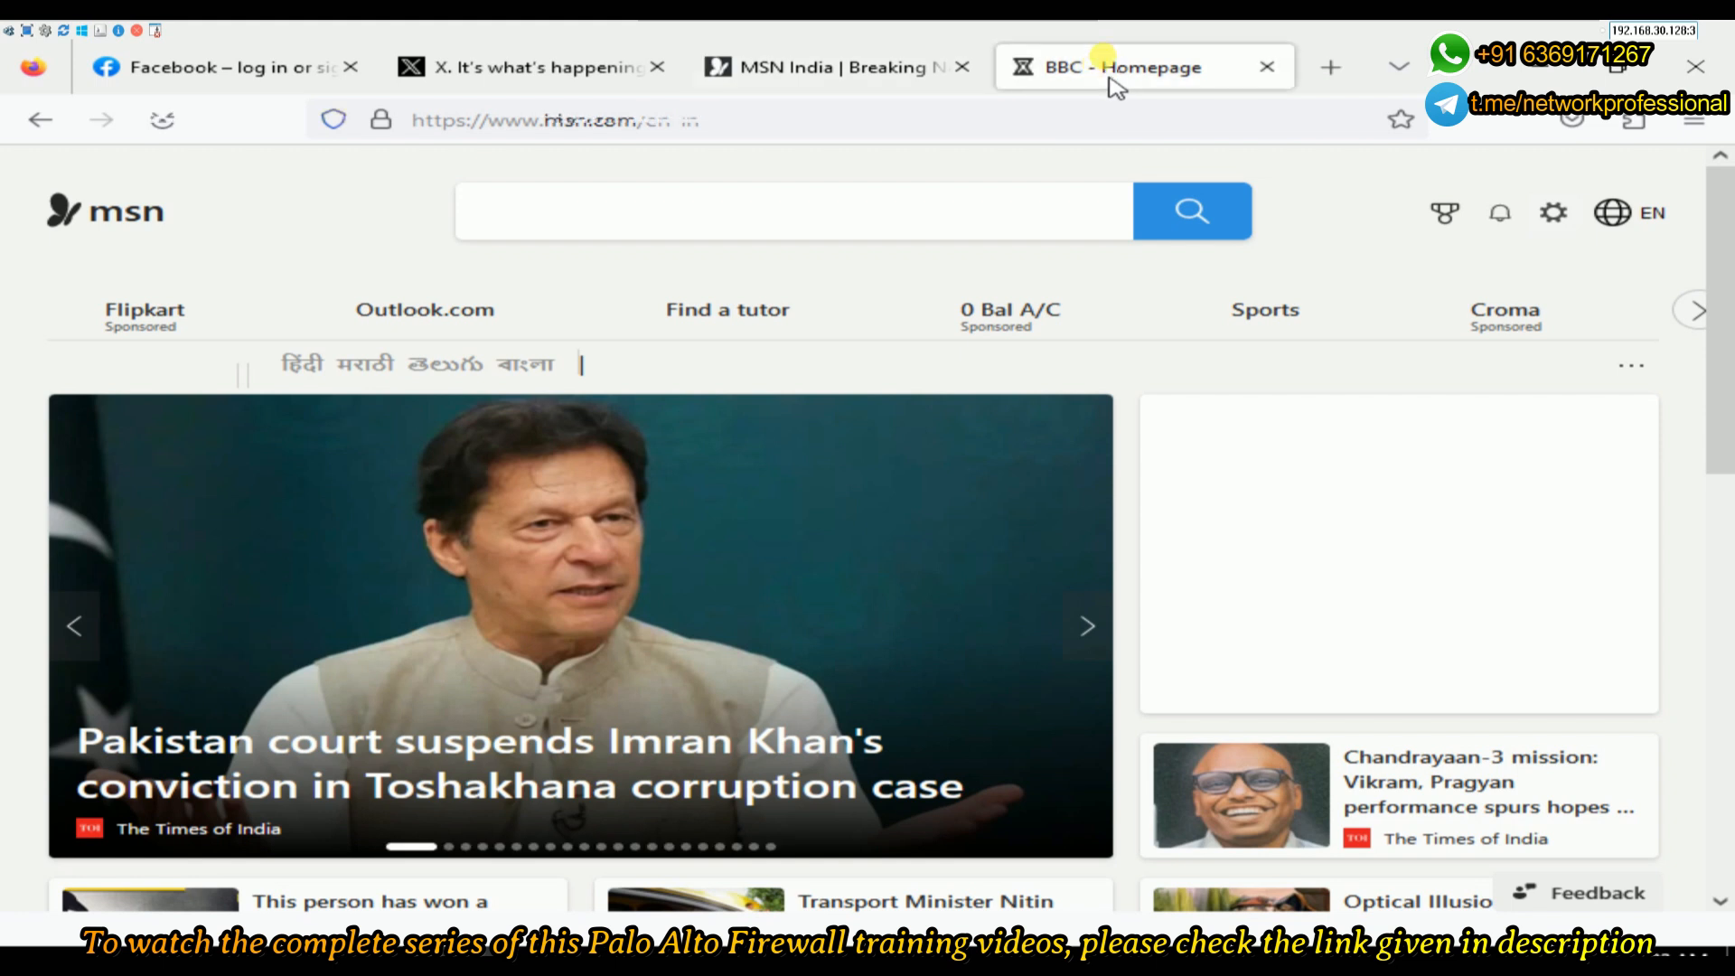
{"action": "left_click", "coordinate": [298, 69]}
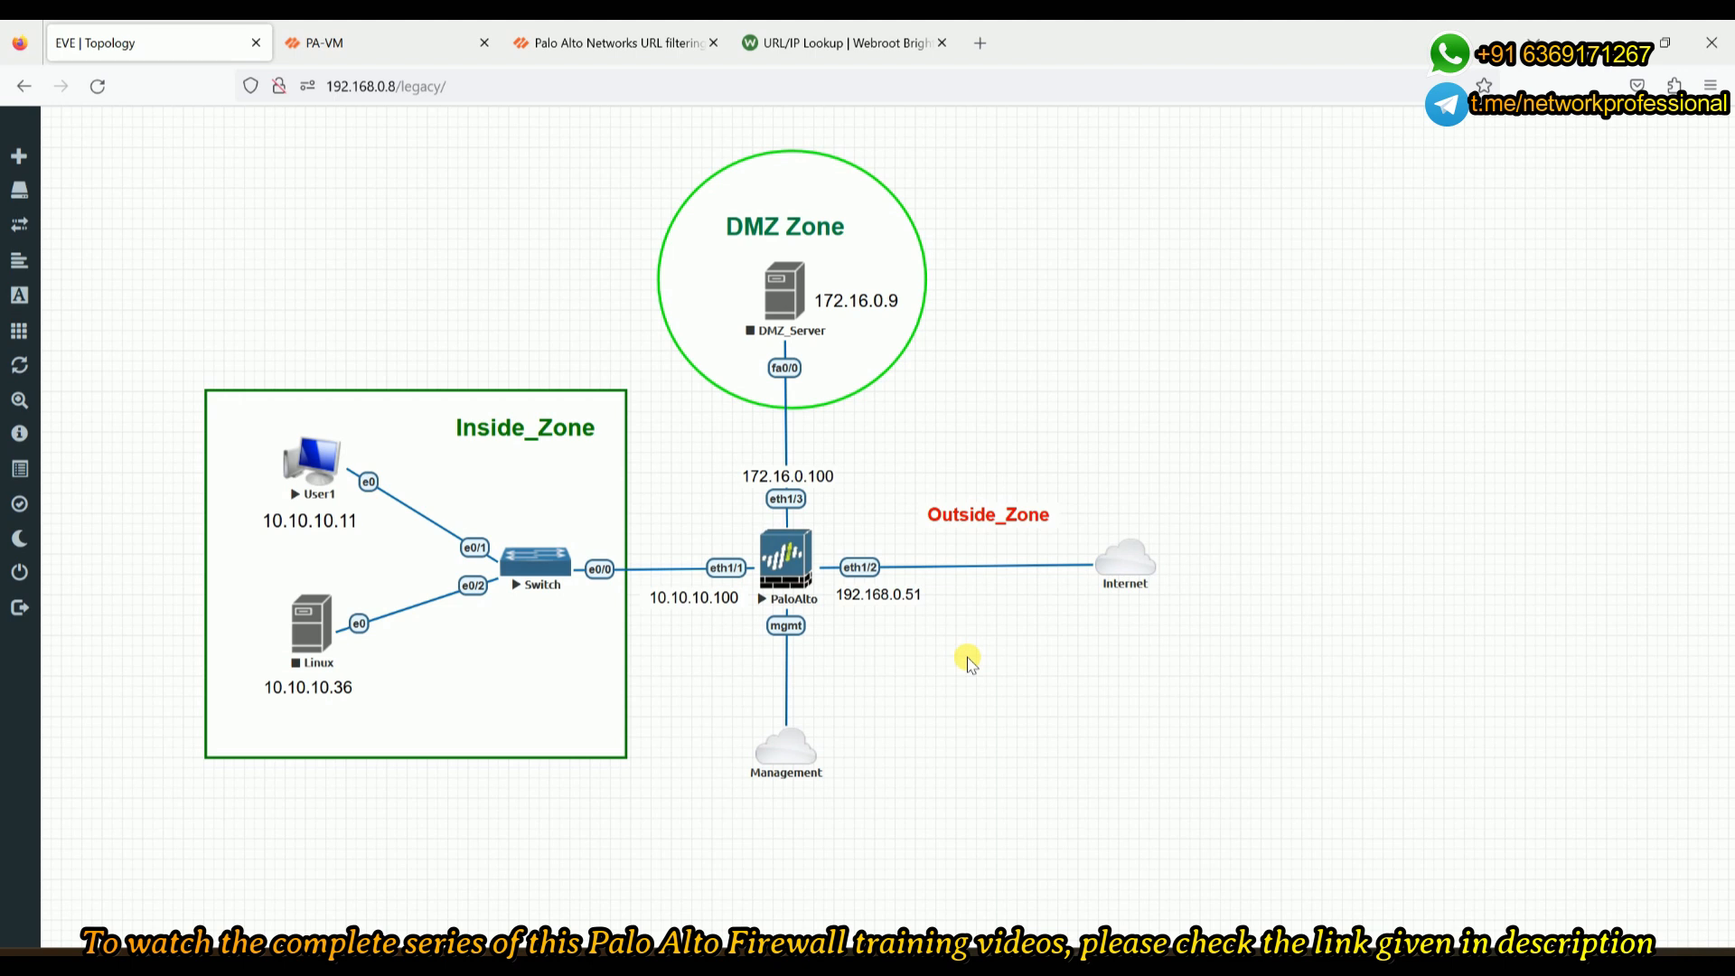
- In the PA-VM web UI, show Objects > Security Profiles > URL Filtering and select the default profile
{"action": "left_click", "coordinate": [402, 42]}
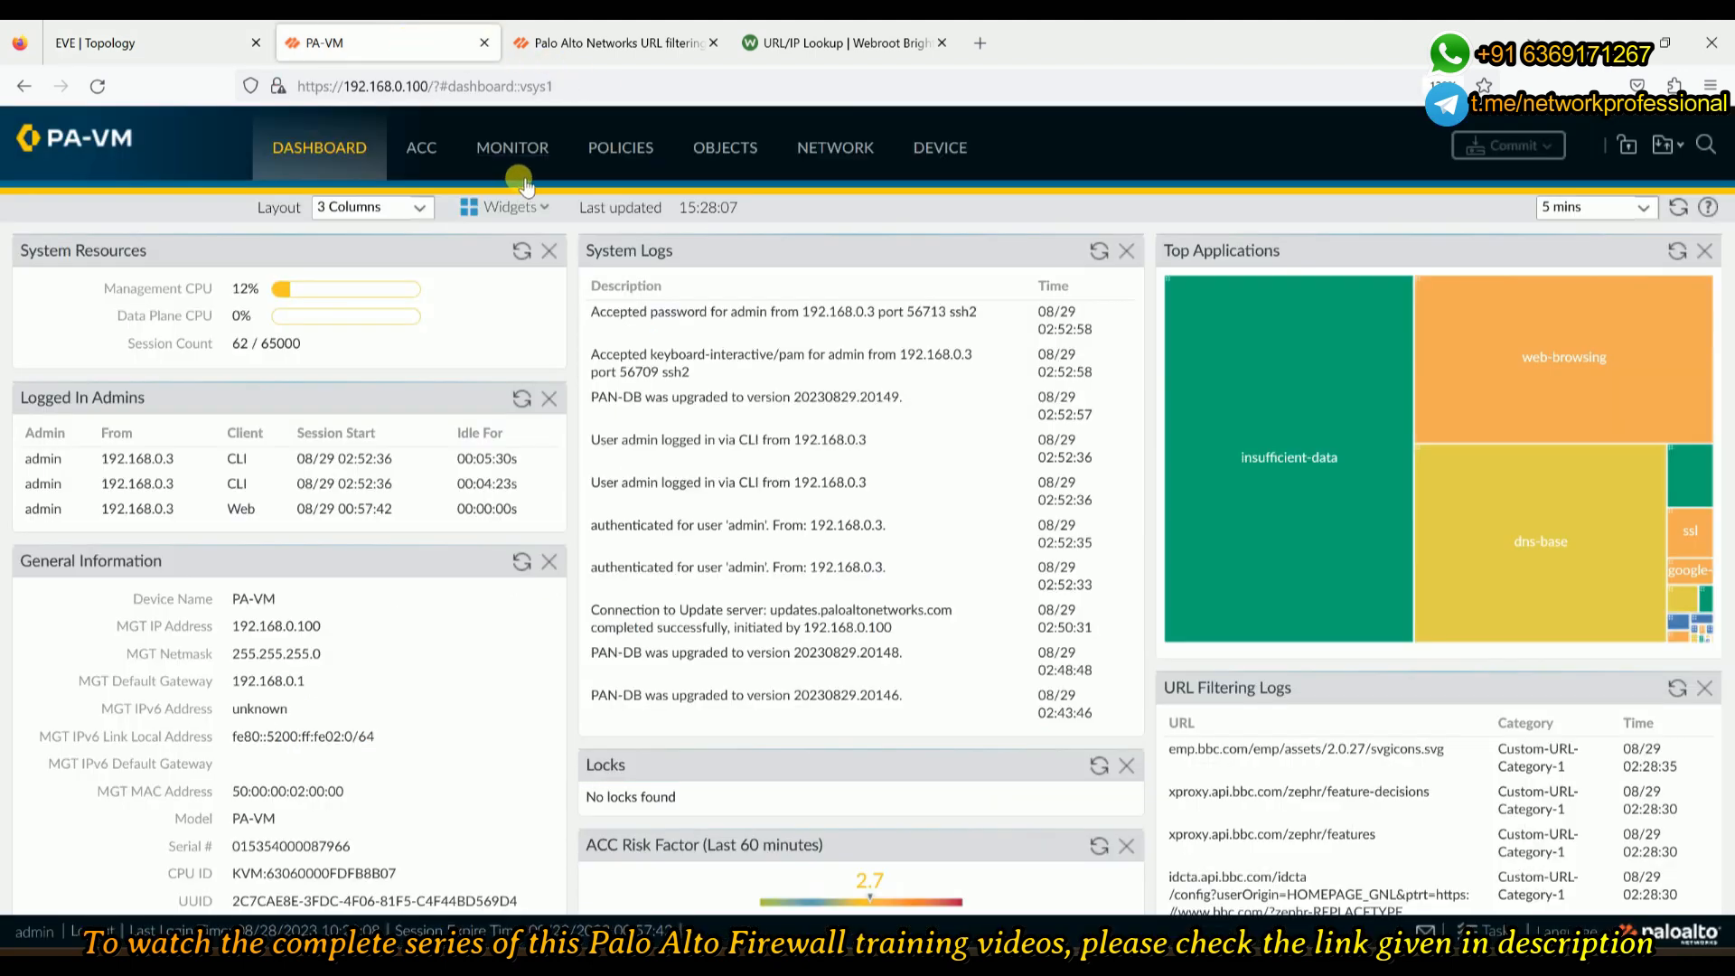
{"action": "left_click", "coordinate": [724, 151]}
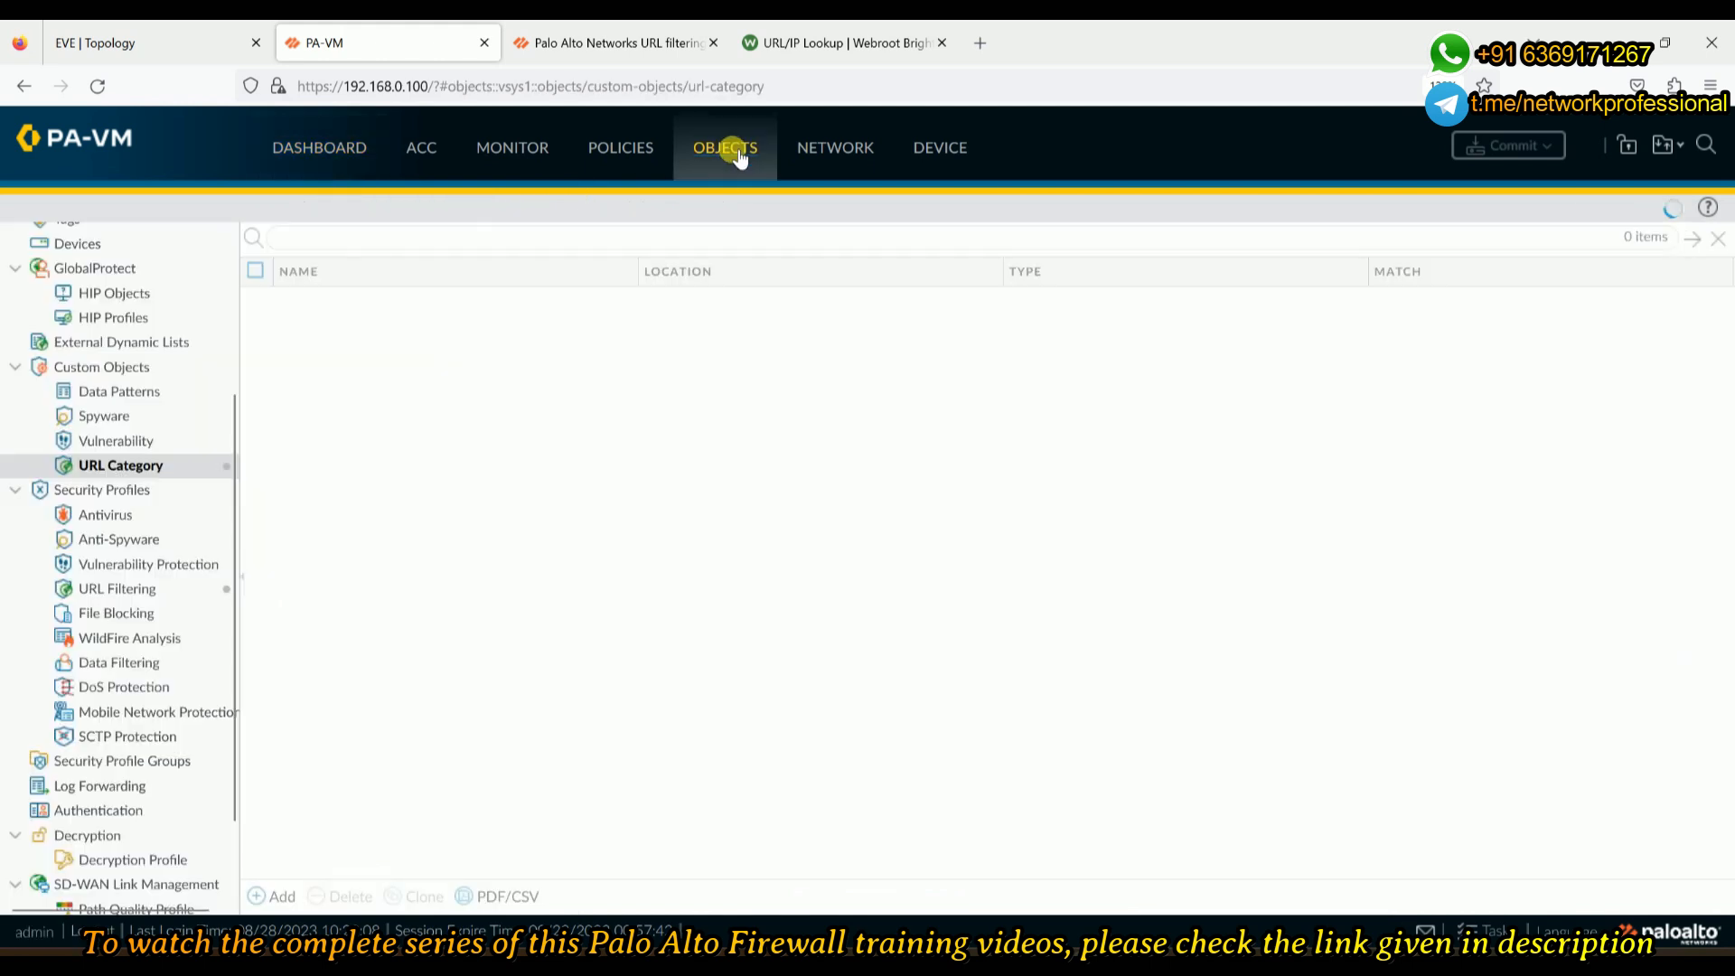
{"action": "scroll", "coordinate": [73, 488], "scroll_direction": "up", "scroll_amount": 3}
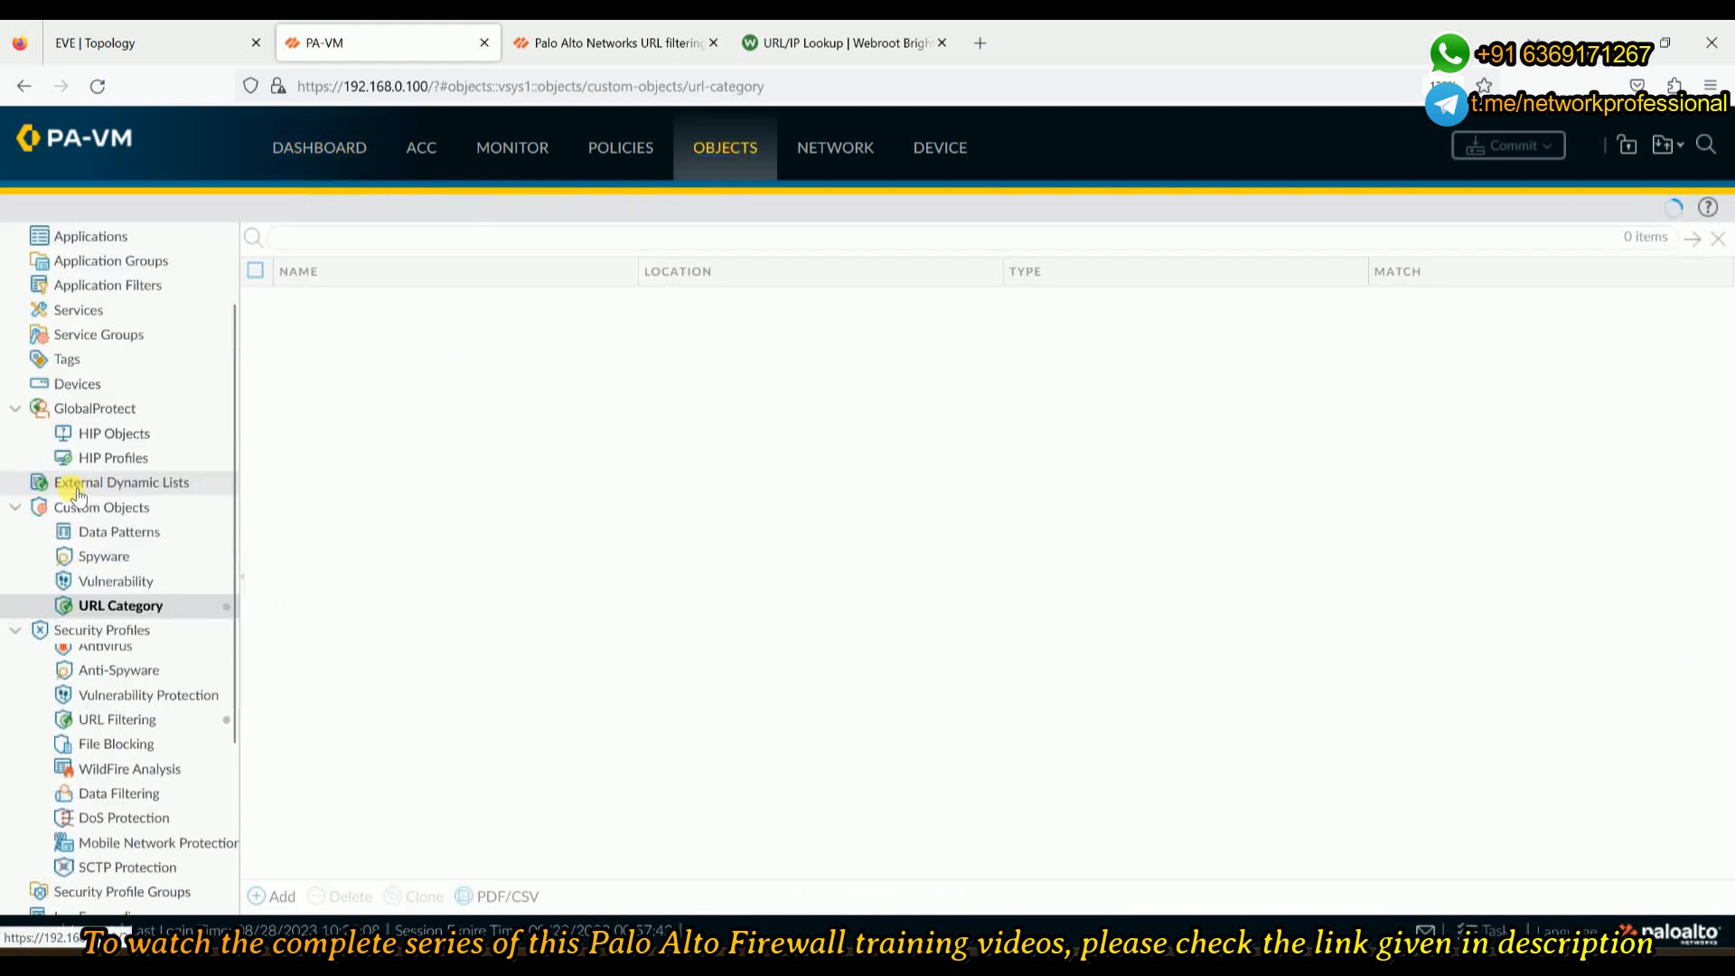
{"action": "scroll", "coordinate": [122, 628], "scroll_direction": "down", "scroll_amount": 3}
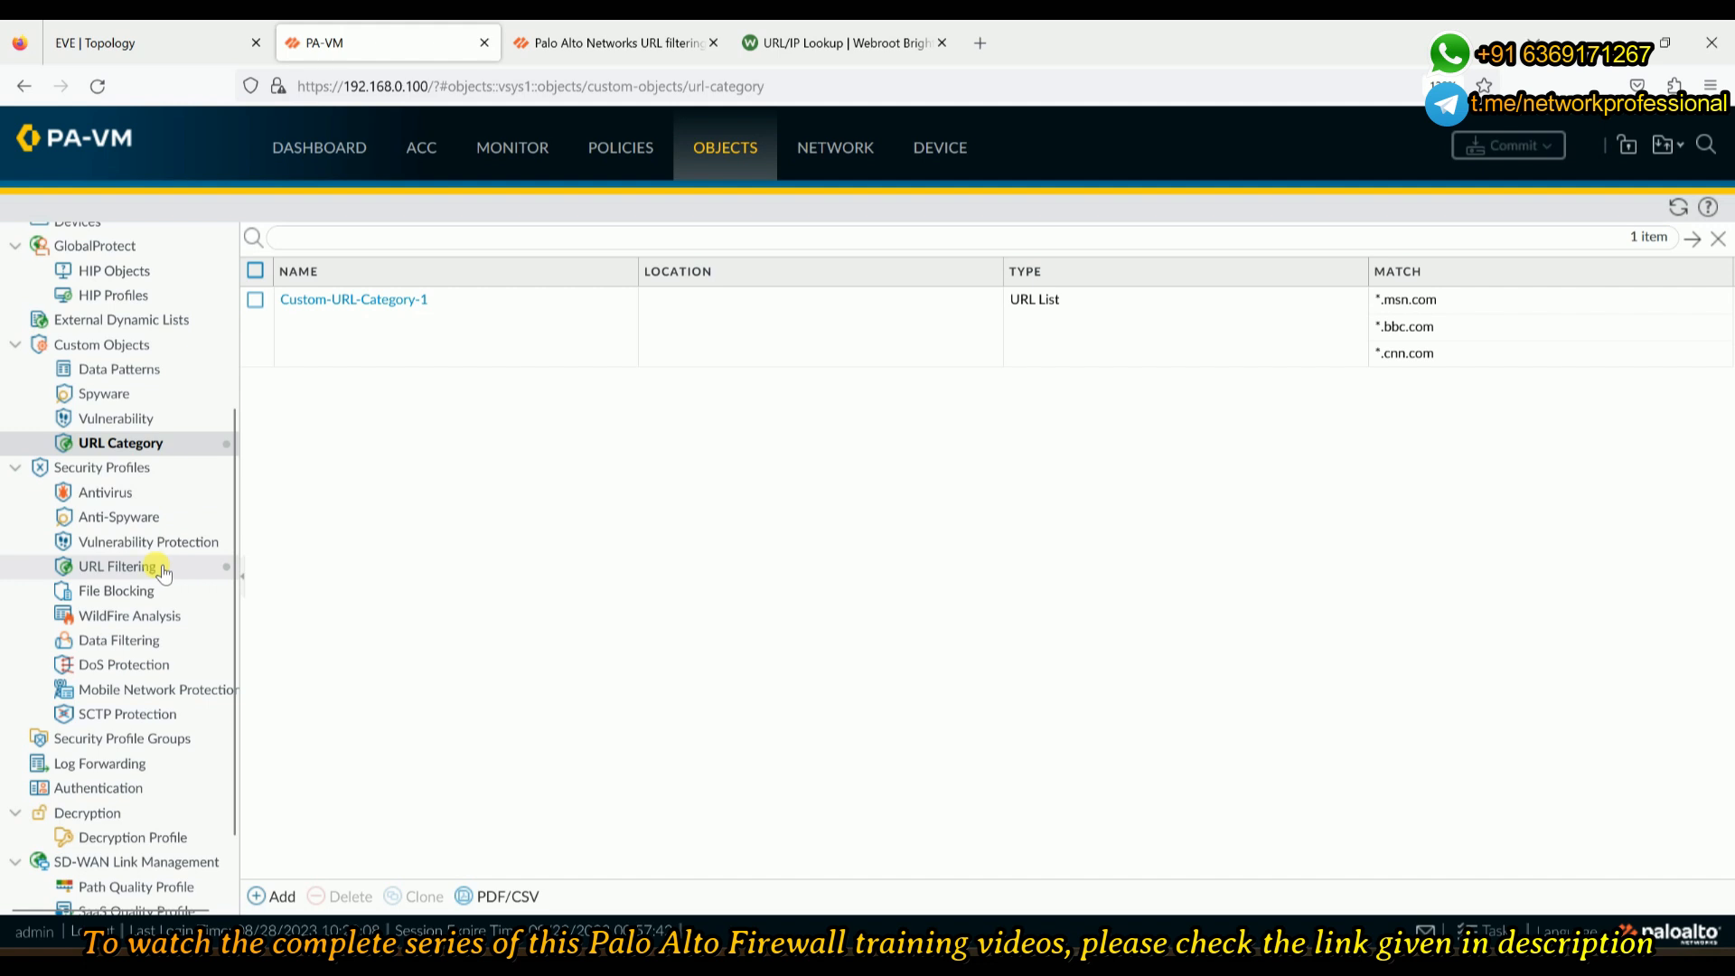
{"action": "left_click", "coordinate": [116, 567]}
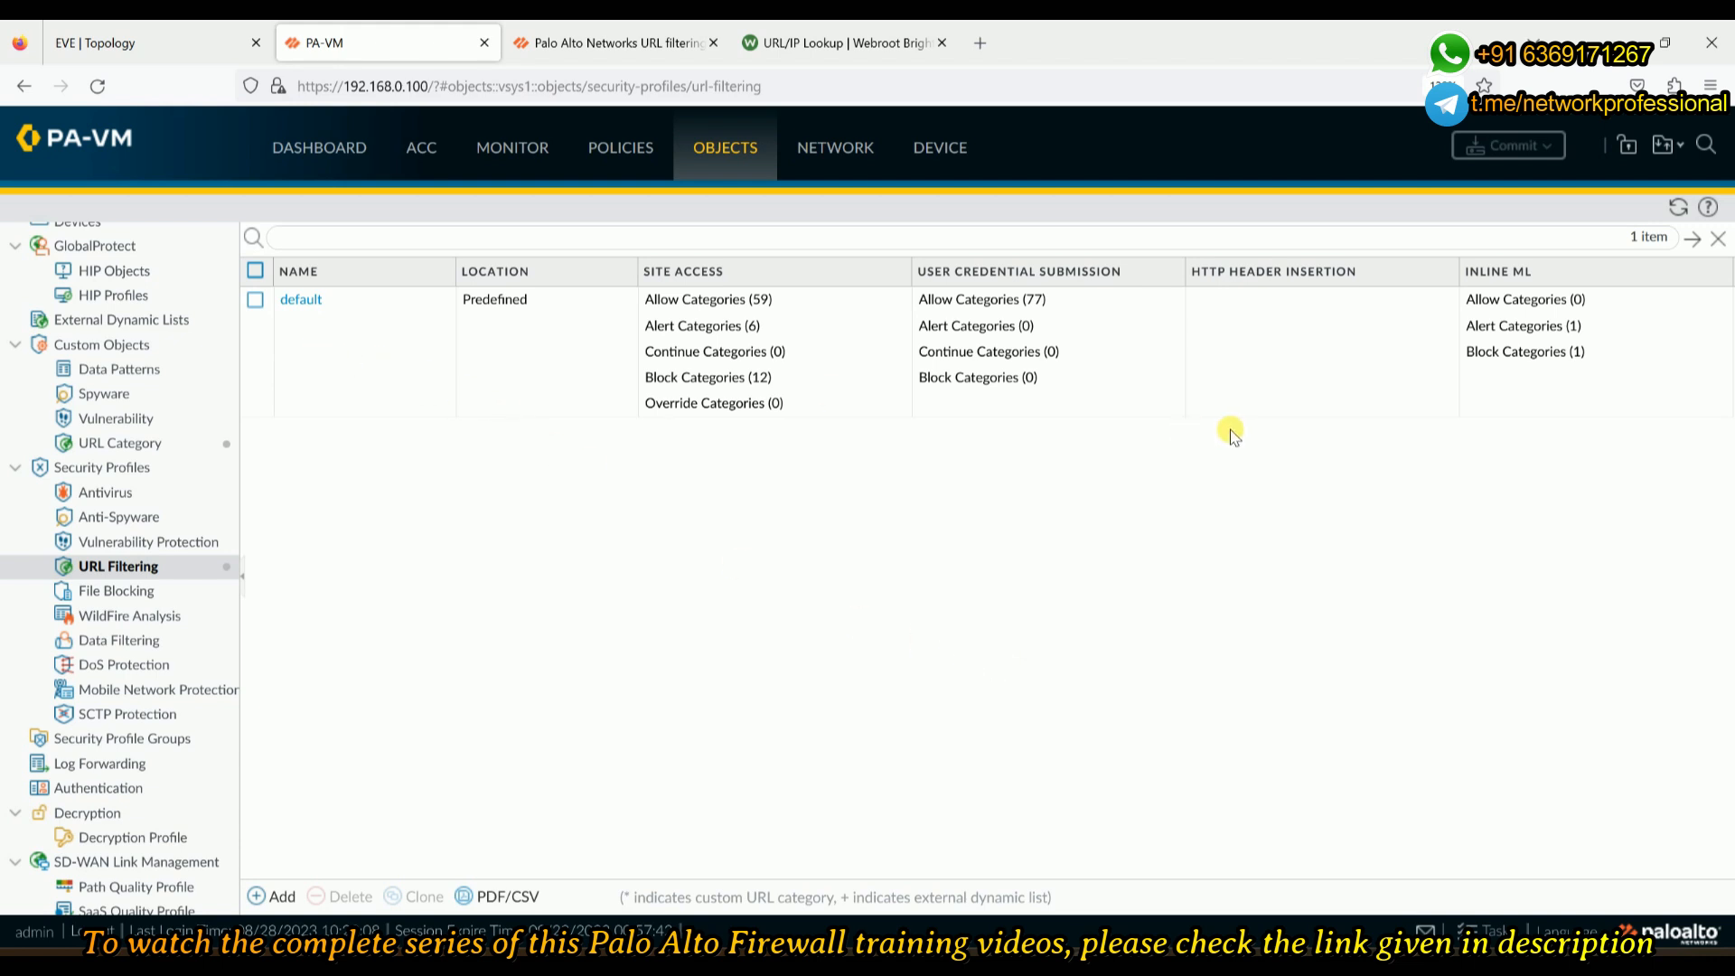
{"action": "left_click", "coordinate": [256, 301]}
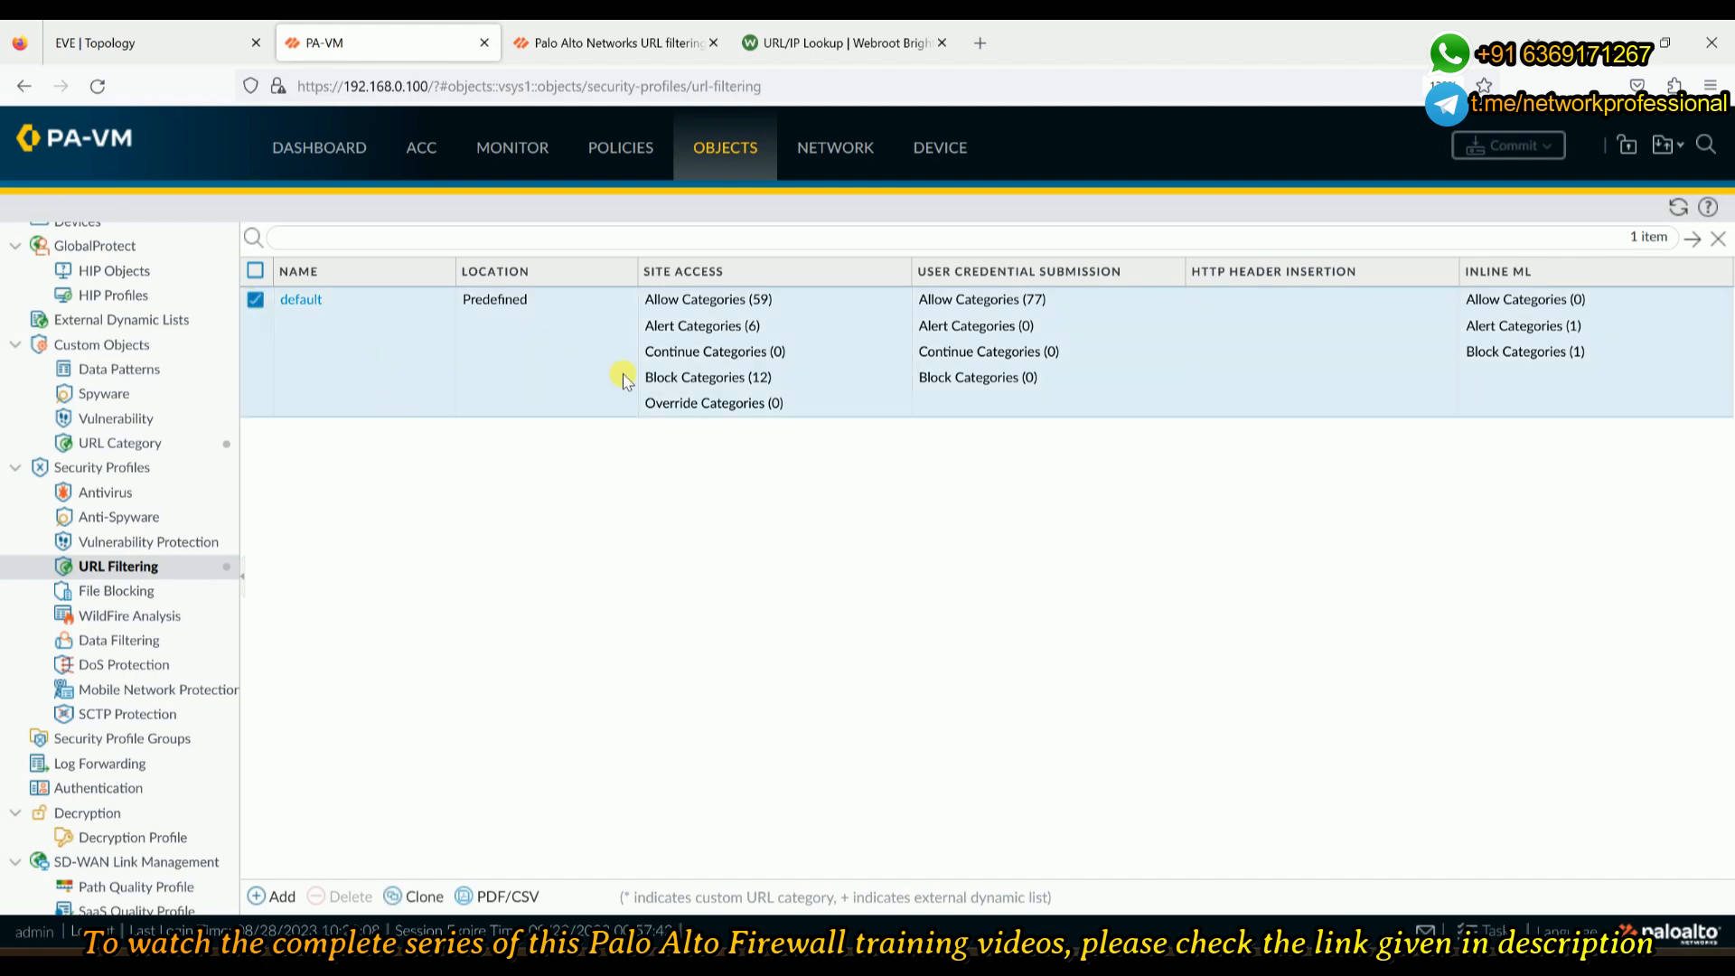
- Clone the default URL Filtering profile and open the resulting default-1 copy
{"action": "left_click", "coordinate": [412, 893]}
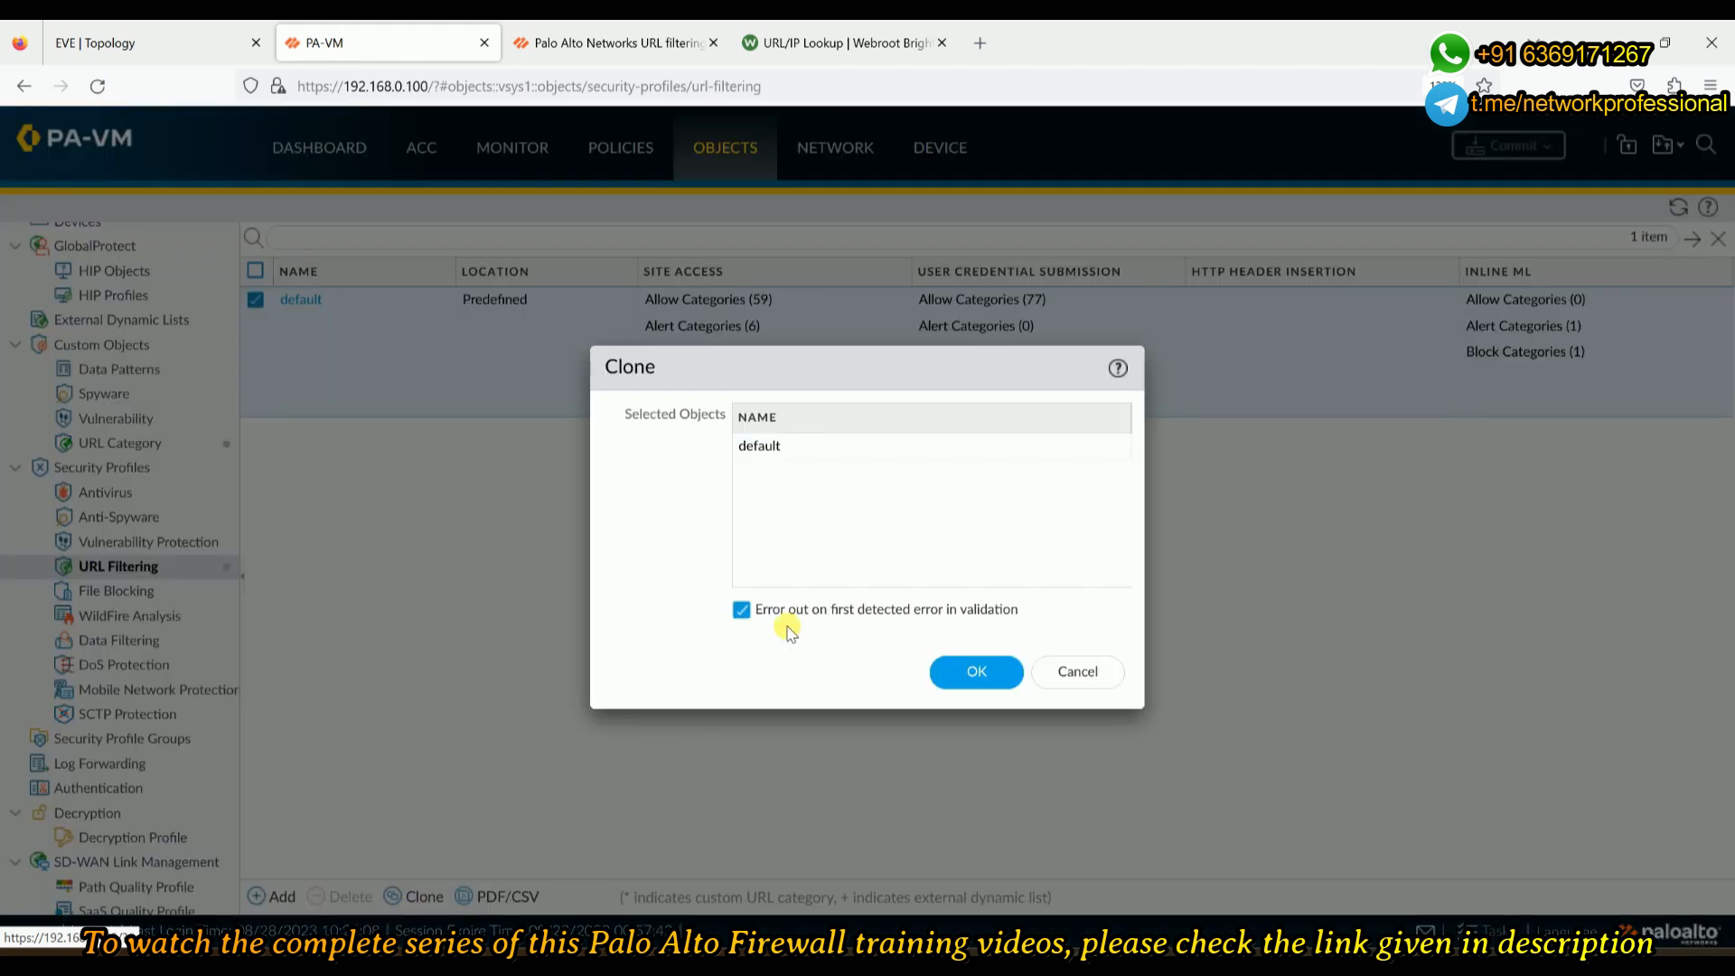
{"action": "left_click", "coordinate": [990, 674]}
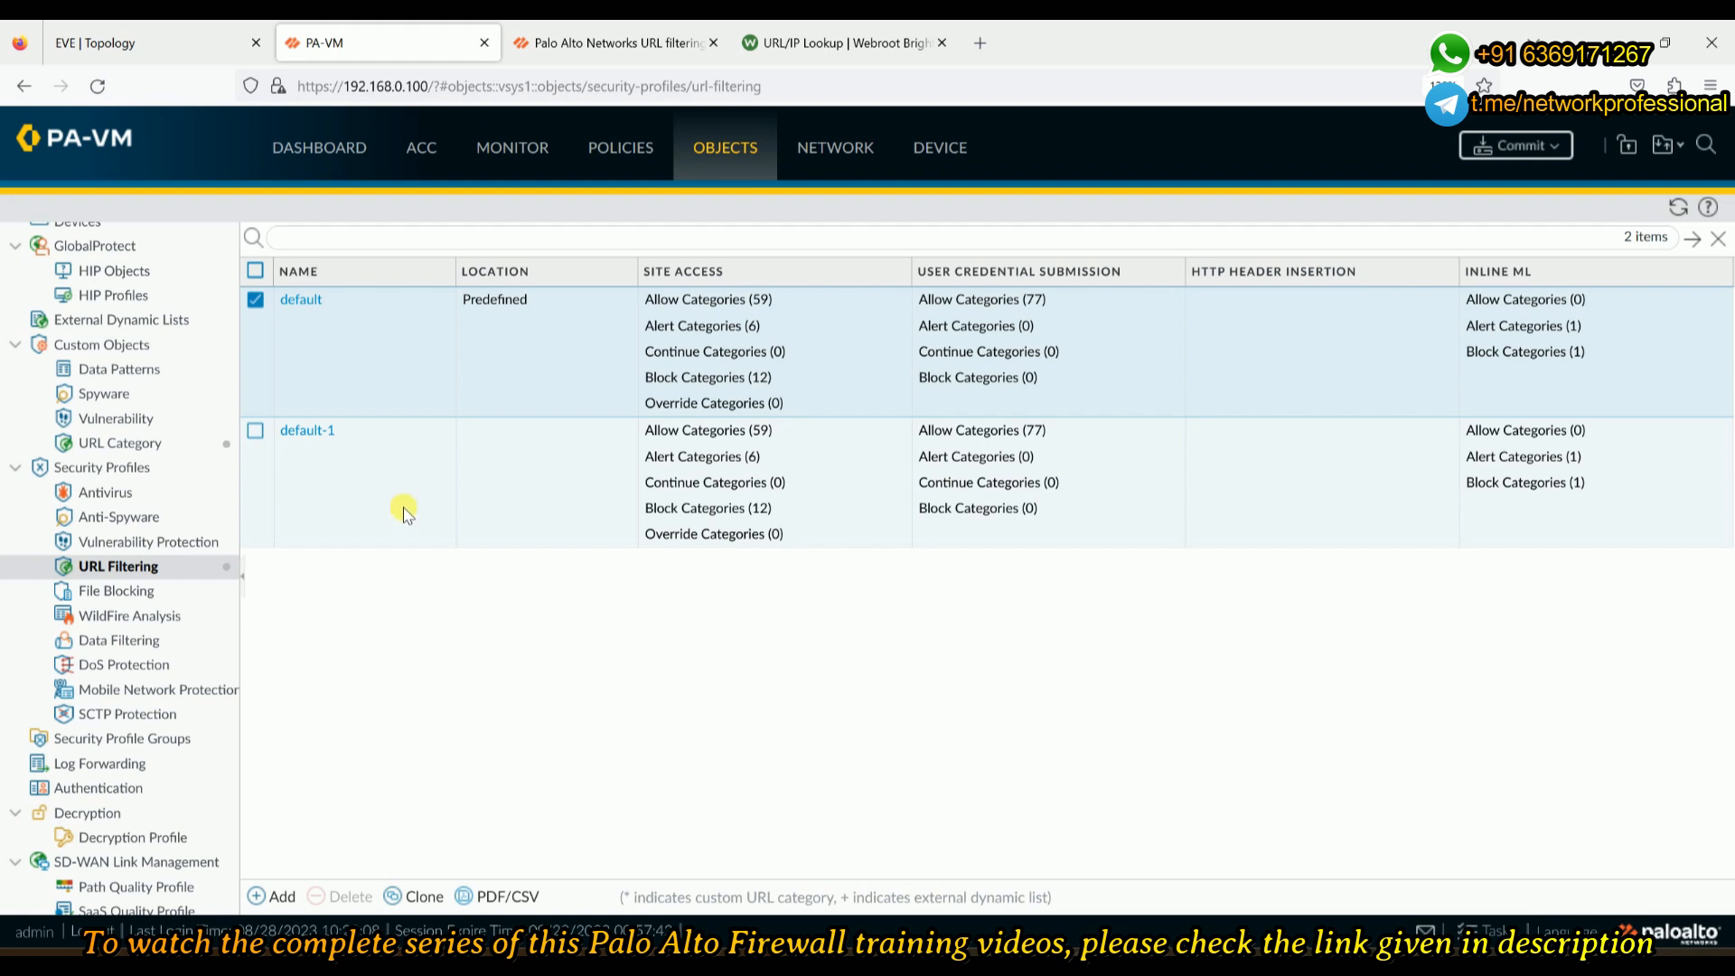
{"action": "left_click", "coordinate": [303, 431]}
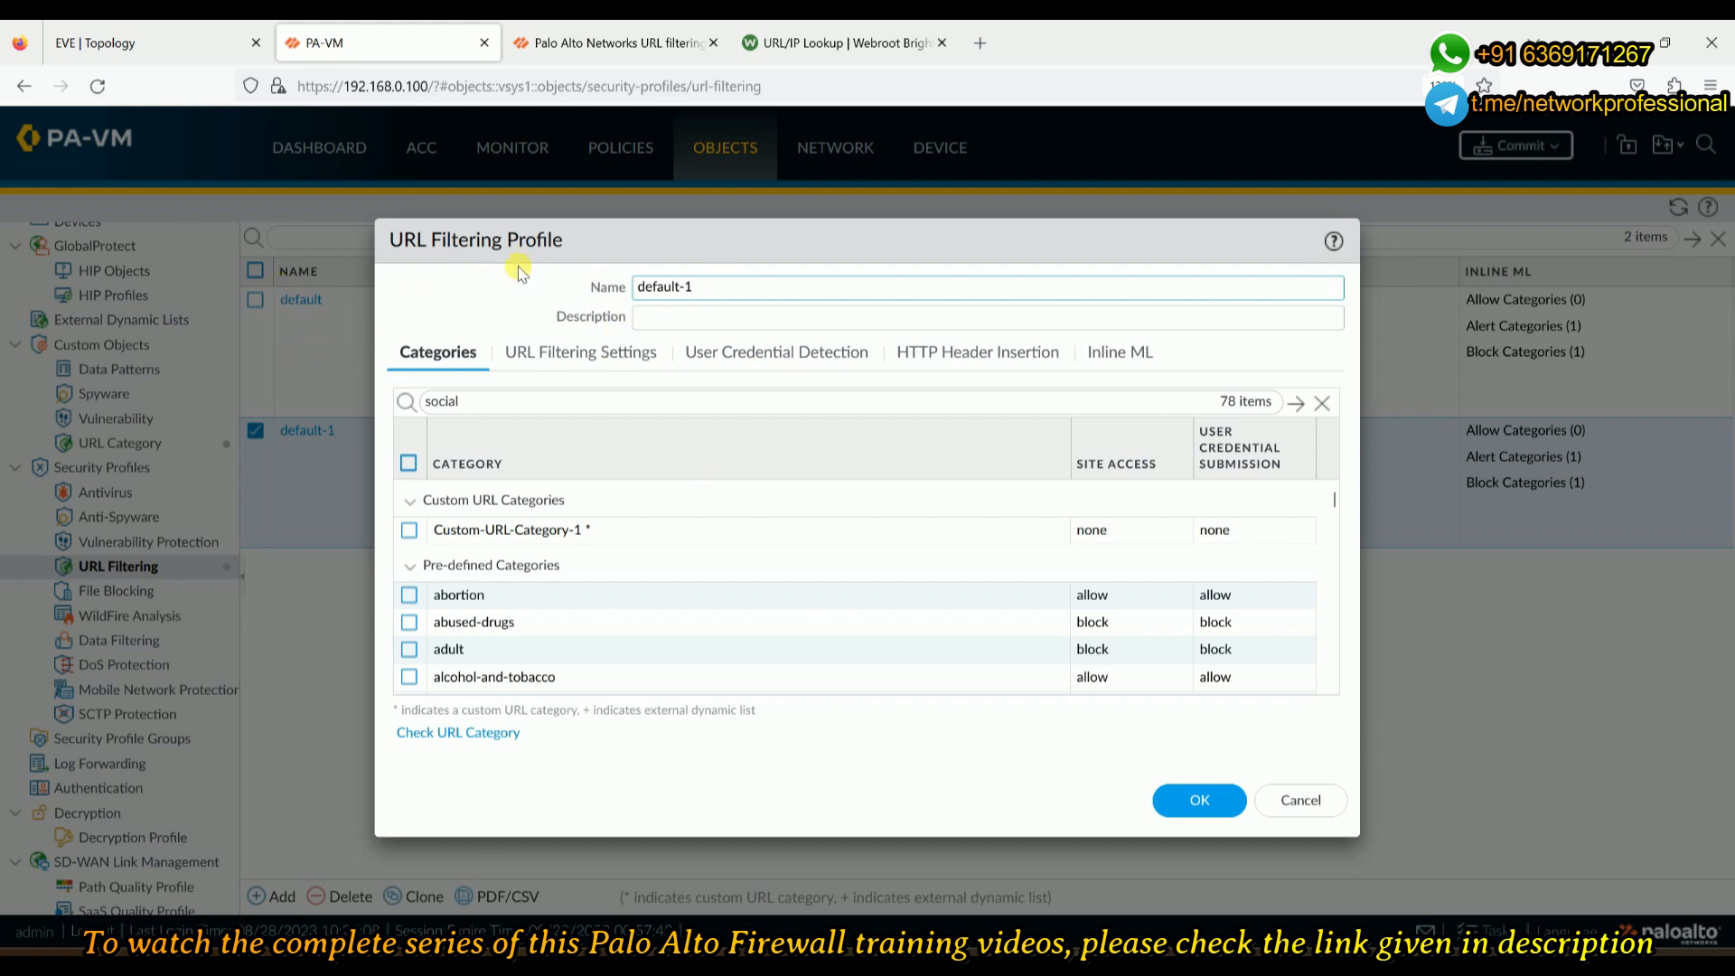
- Rename default-1 to My-URL-Profile, use My-URL-Profile as its description, and save
{"action": "left_click_drag", "start_coordinate": [720, 283], "coordinate": [513, 287]}
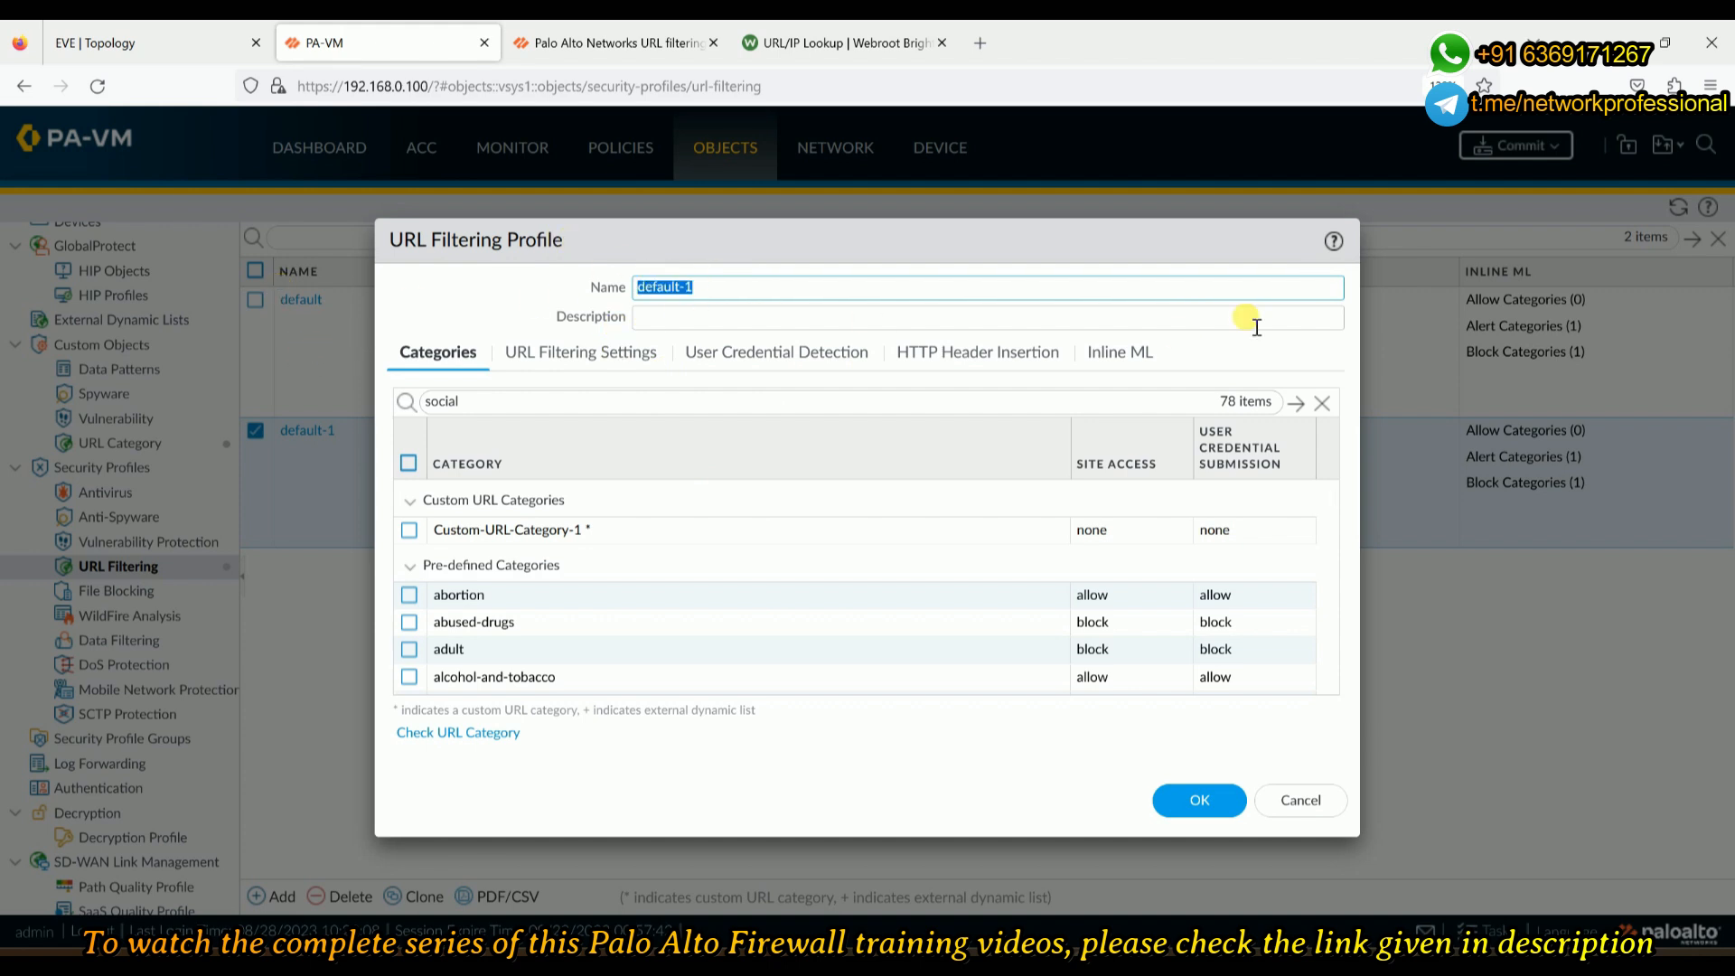
{"action": "key", "text": "BackSpace"}
{"action": "type", "text": "My-URL-Profile"}
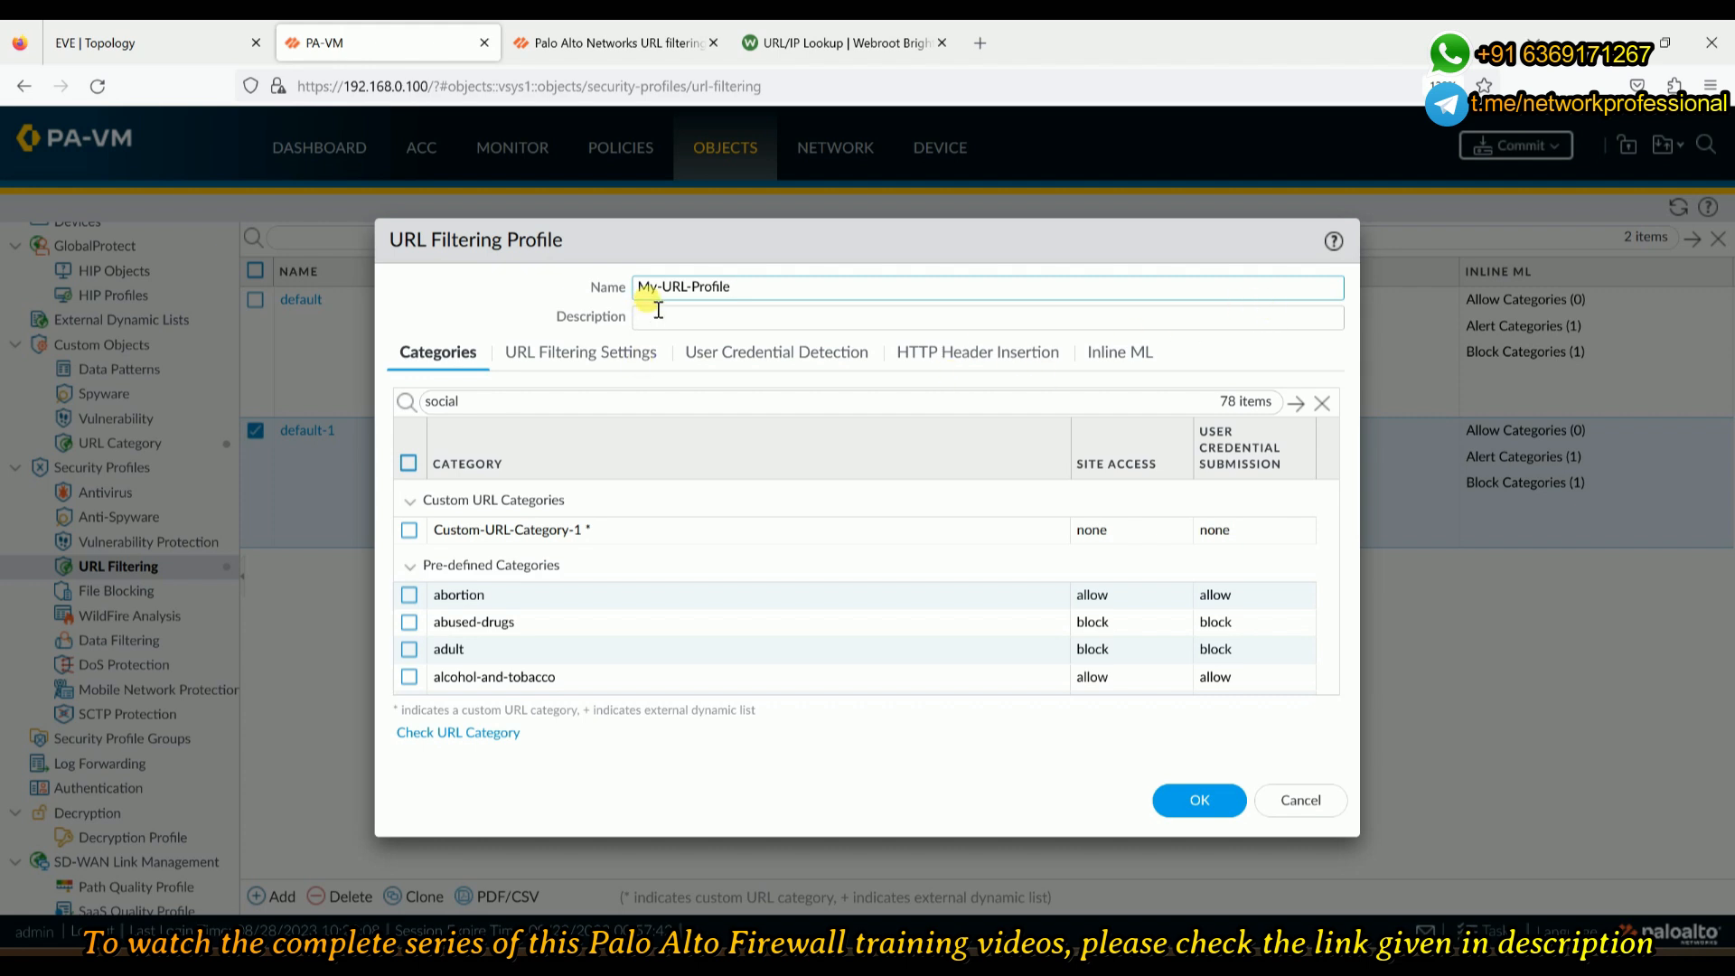
{"action": "left_click_drag", "start_coordinate": [763, 289], "coordinate": [452, 309]}
{"action": "key", "text": "ctrl+c"}
{"action": "key", "text": "Tab"}
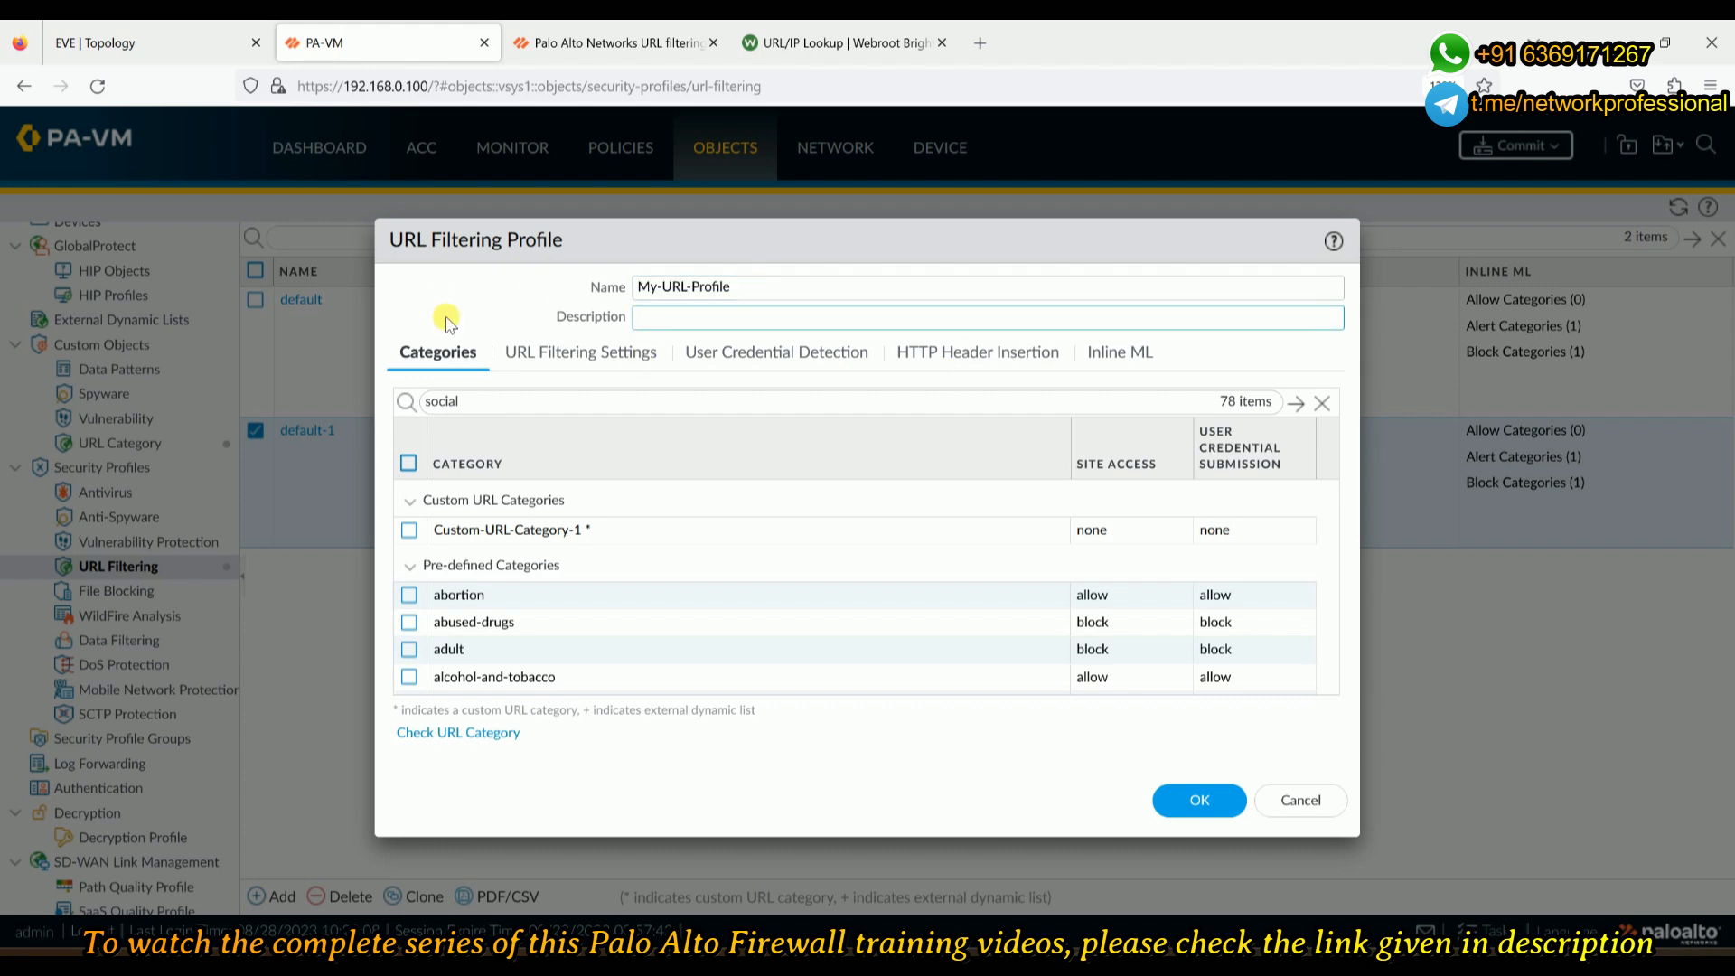
{"action": "key", "text": "ctrl+v"}
{"action": "key", "text": "shift+Tab"}
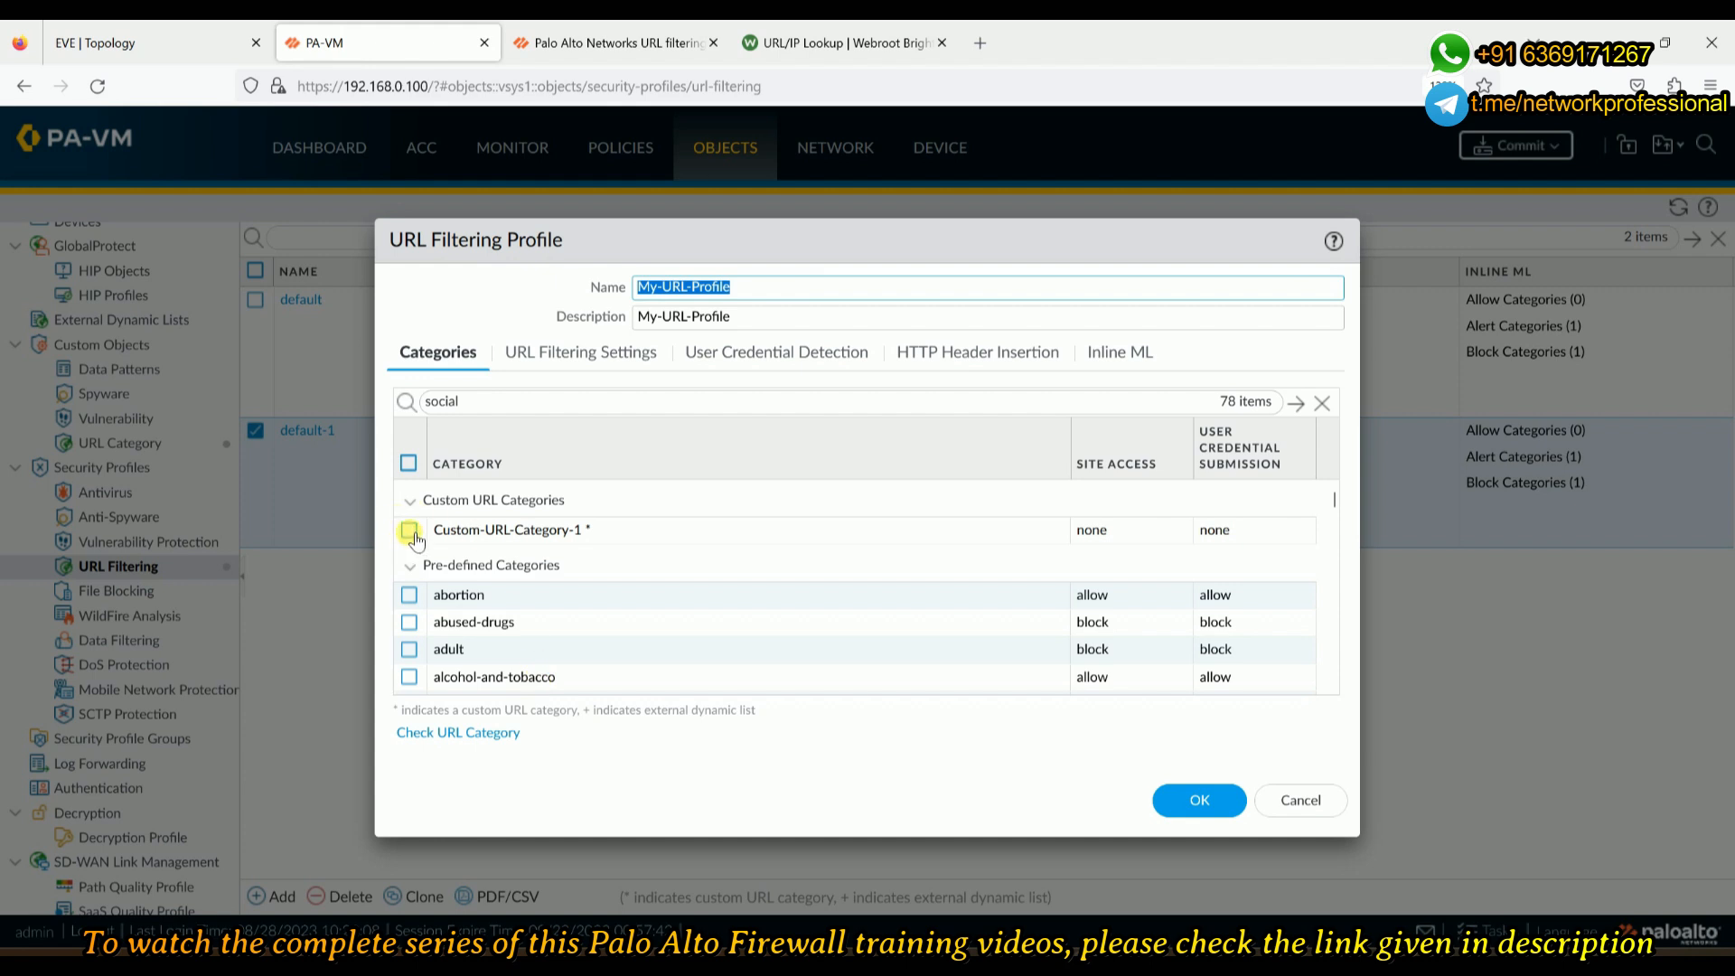
{"action": "left_click", "coordinate": [1217, 804]}
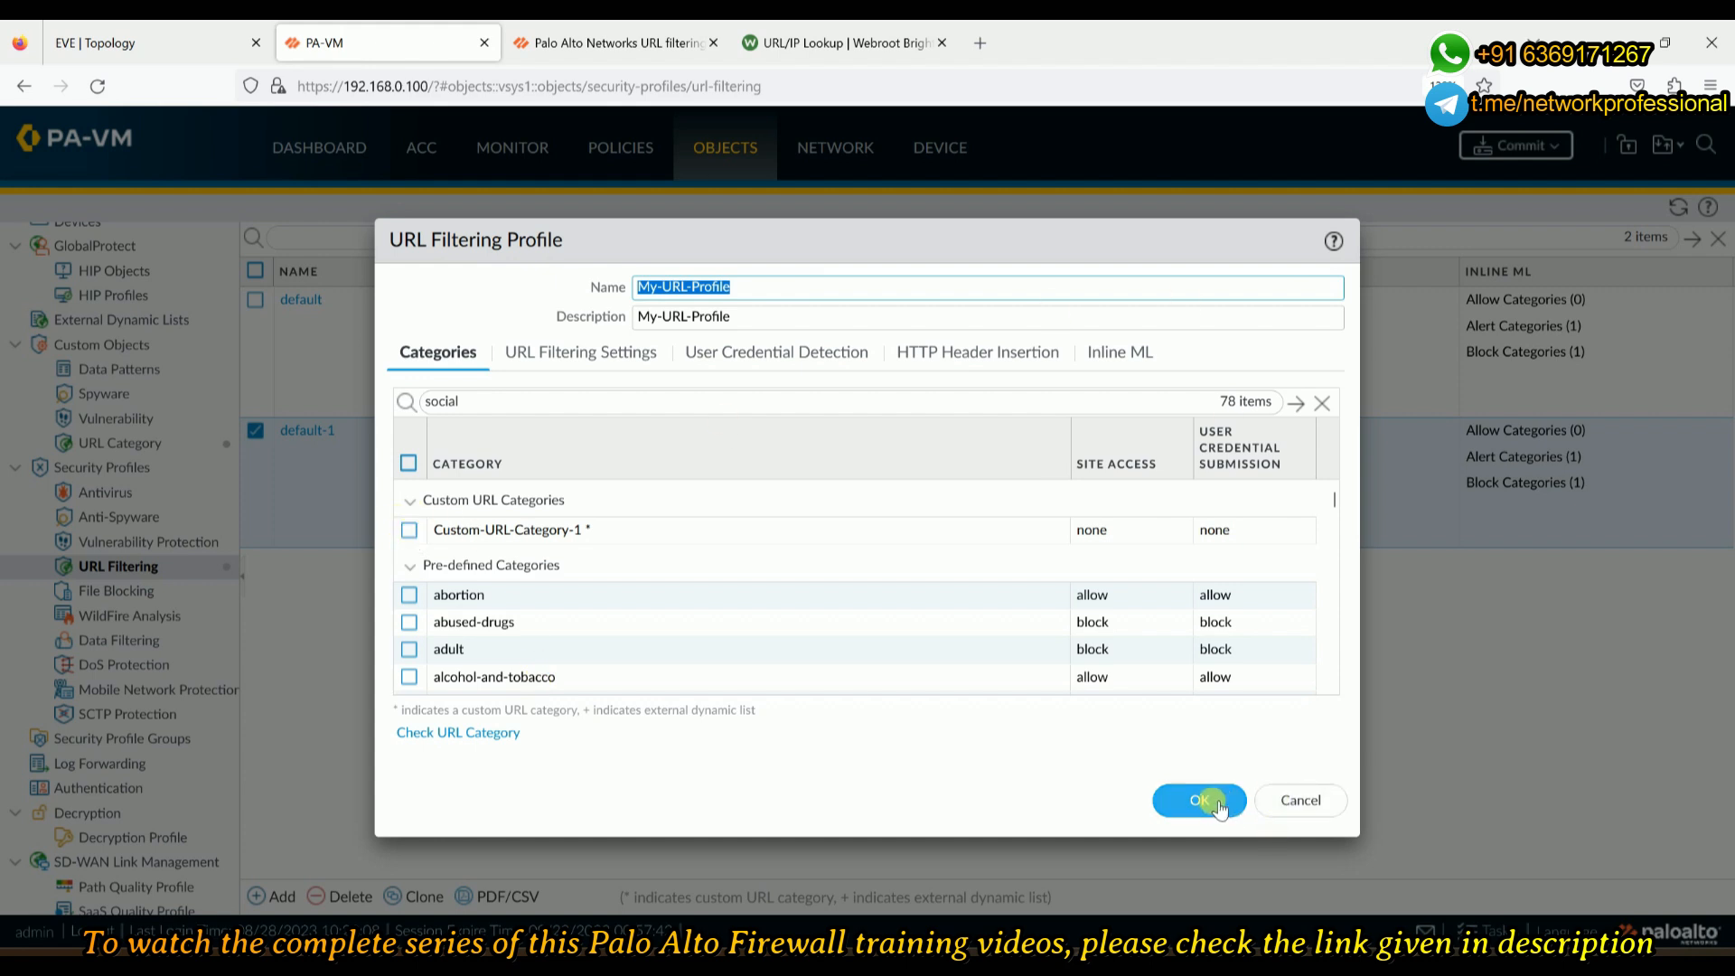
{"action": "left_click", "coordinate": [1199, 801]}
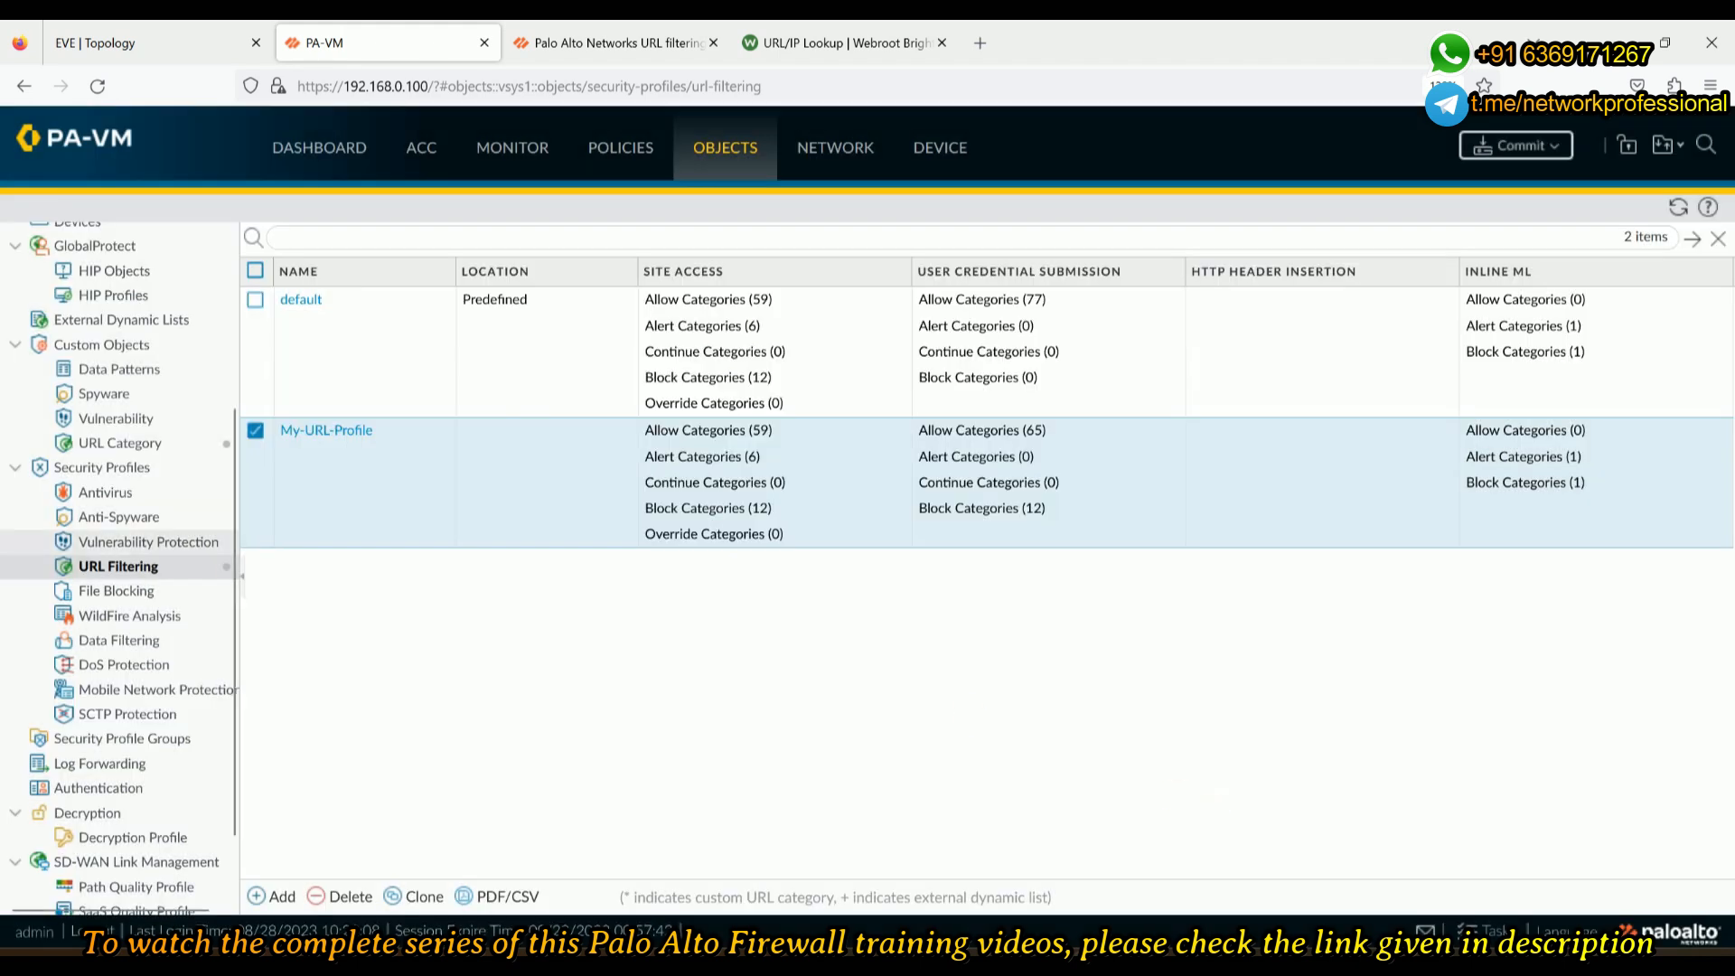
- Delete Custom-URL-Category-1 under URL Category, then open My-URL-Profile under URL Filtering
{"action": "left_click", "coordinate": [126, 442]}
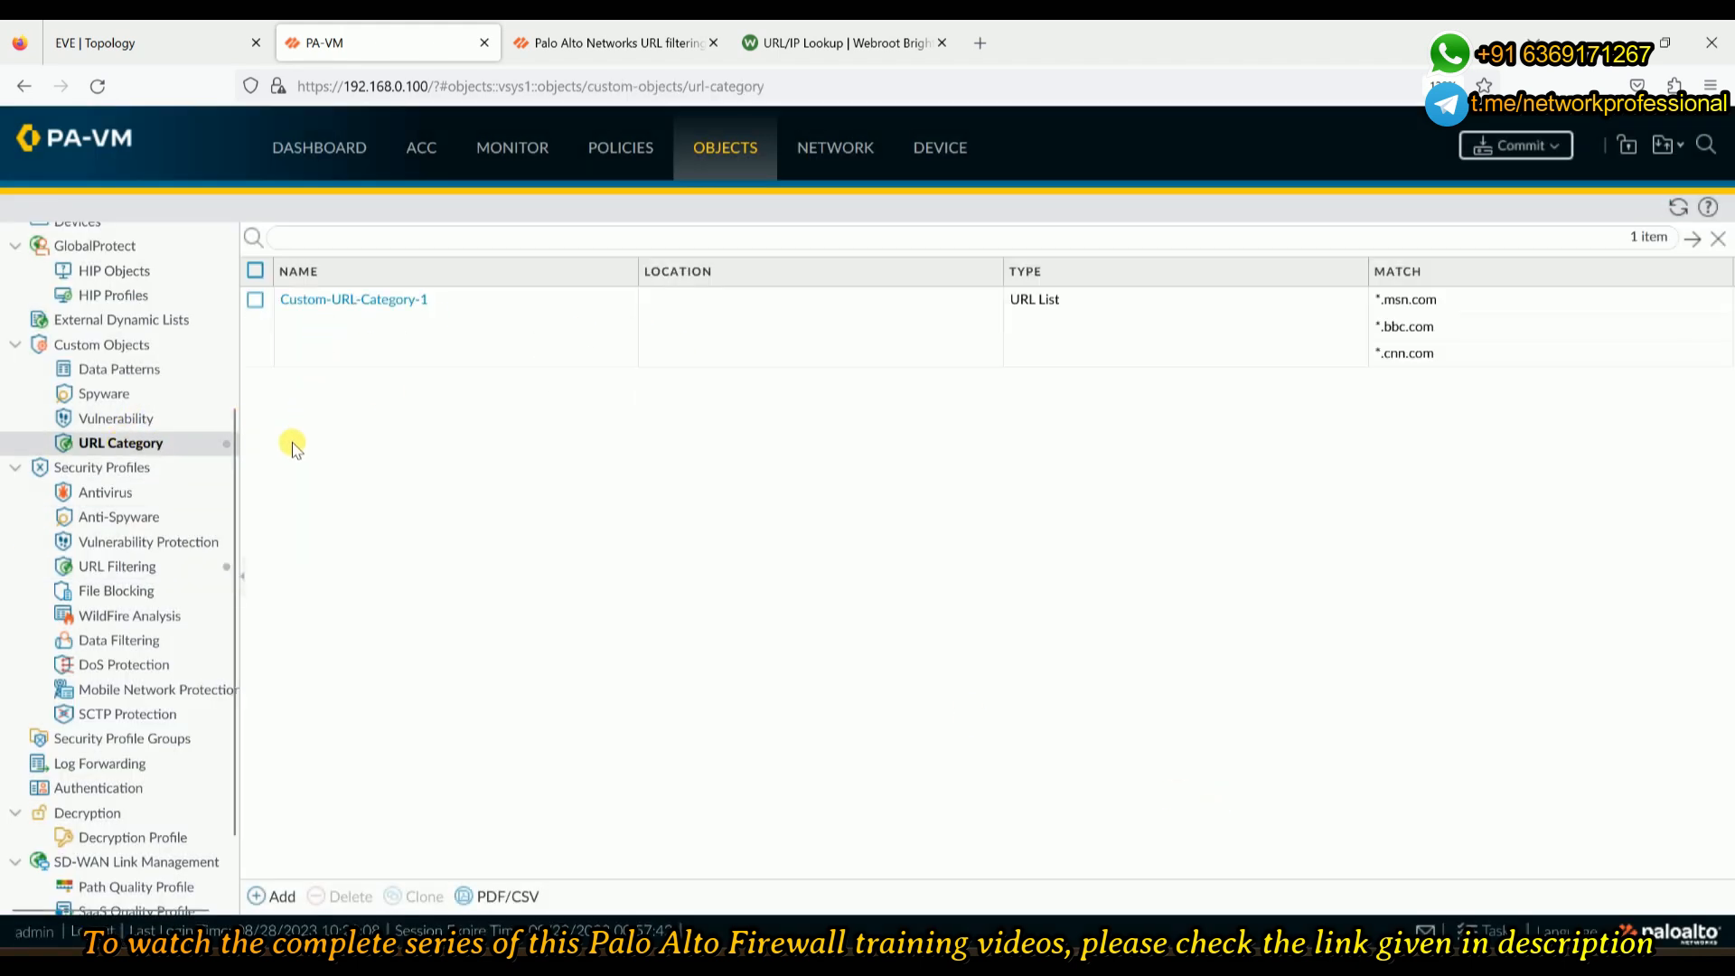
{"action": "left_click", "coordinate": [257, 304]}
{"action": "left_click", "coordinate": [341, 897]}
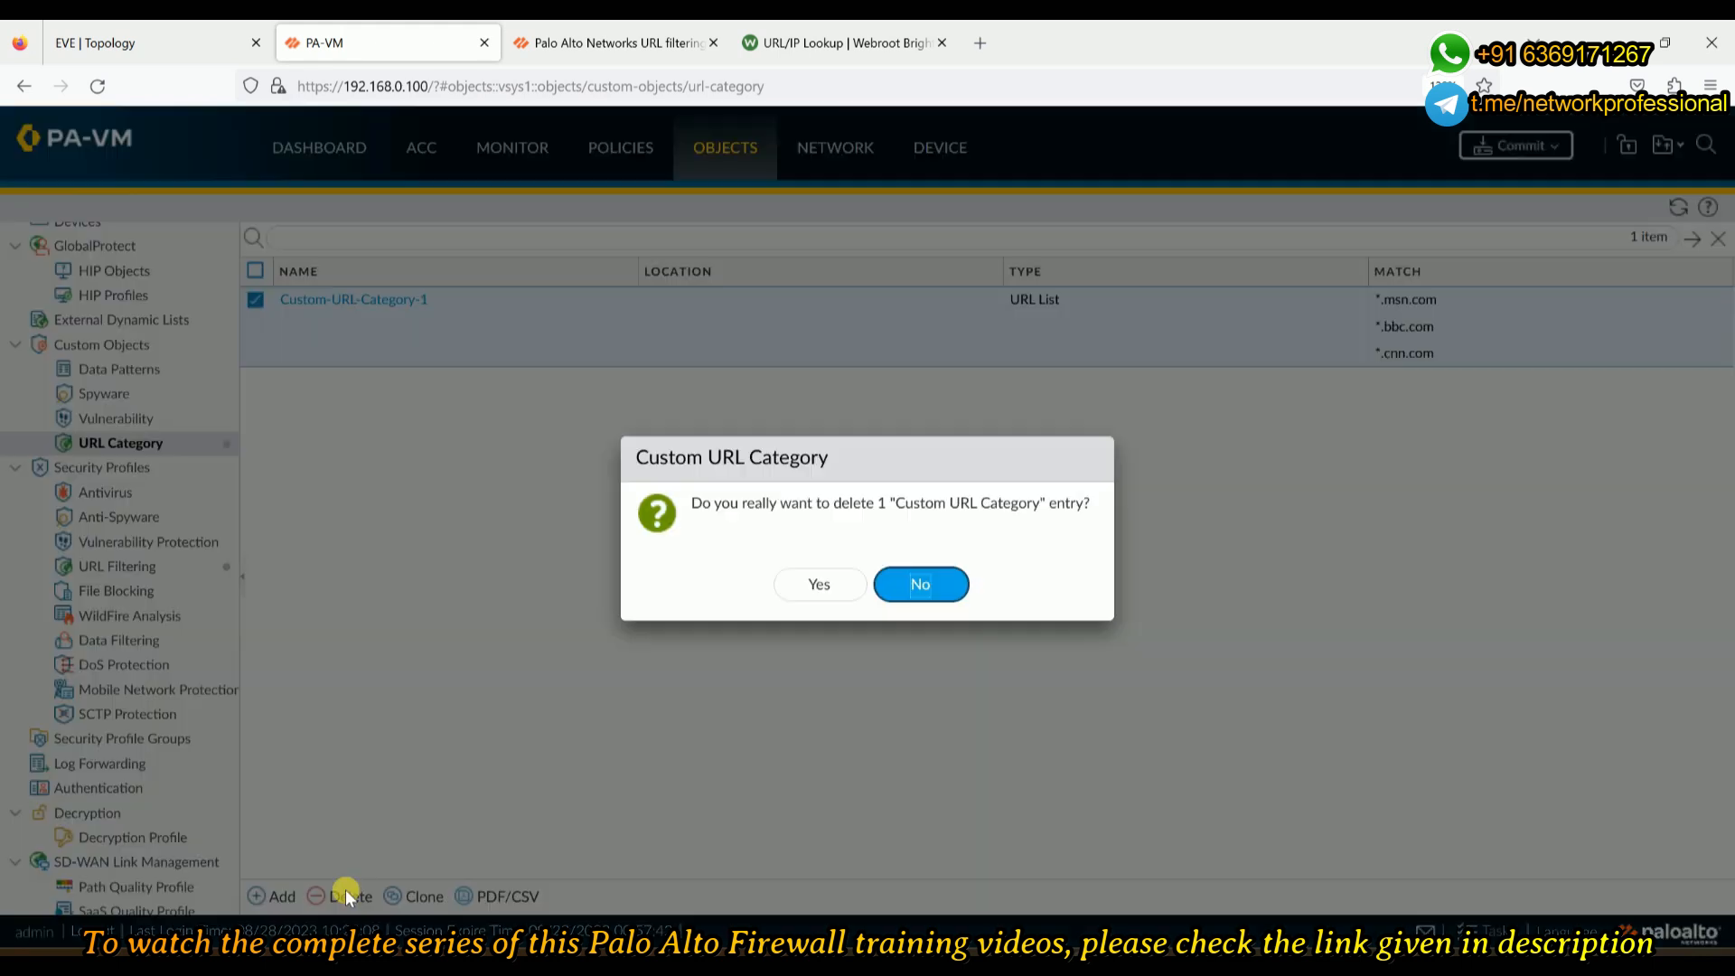
{"action": "left_click", "coordinate": [916, 587]}
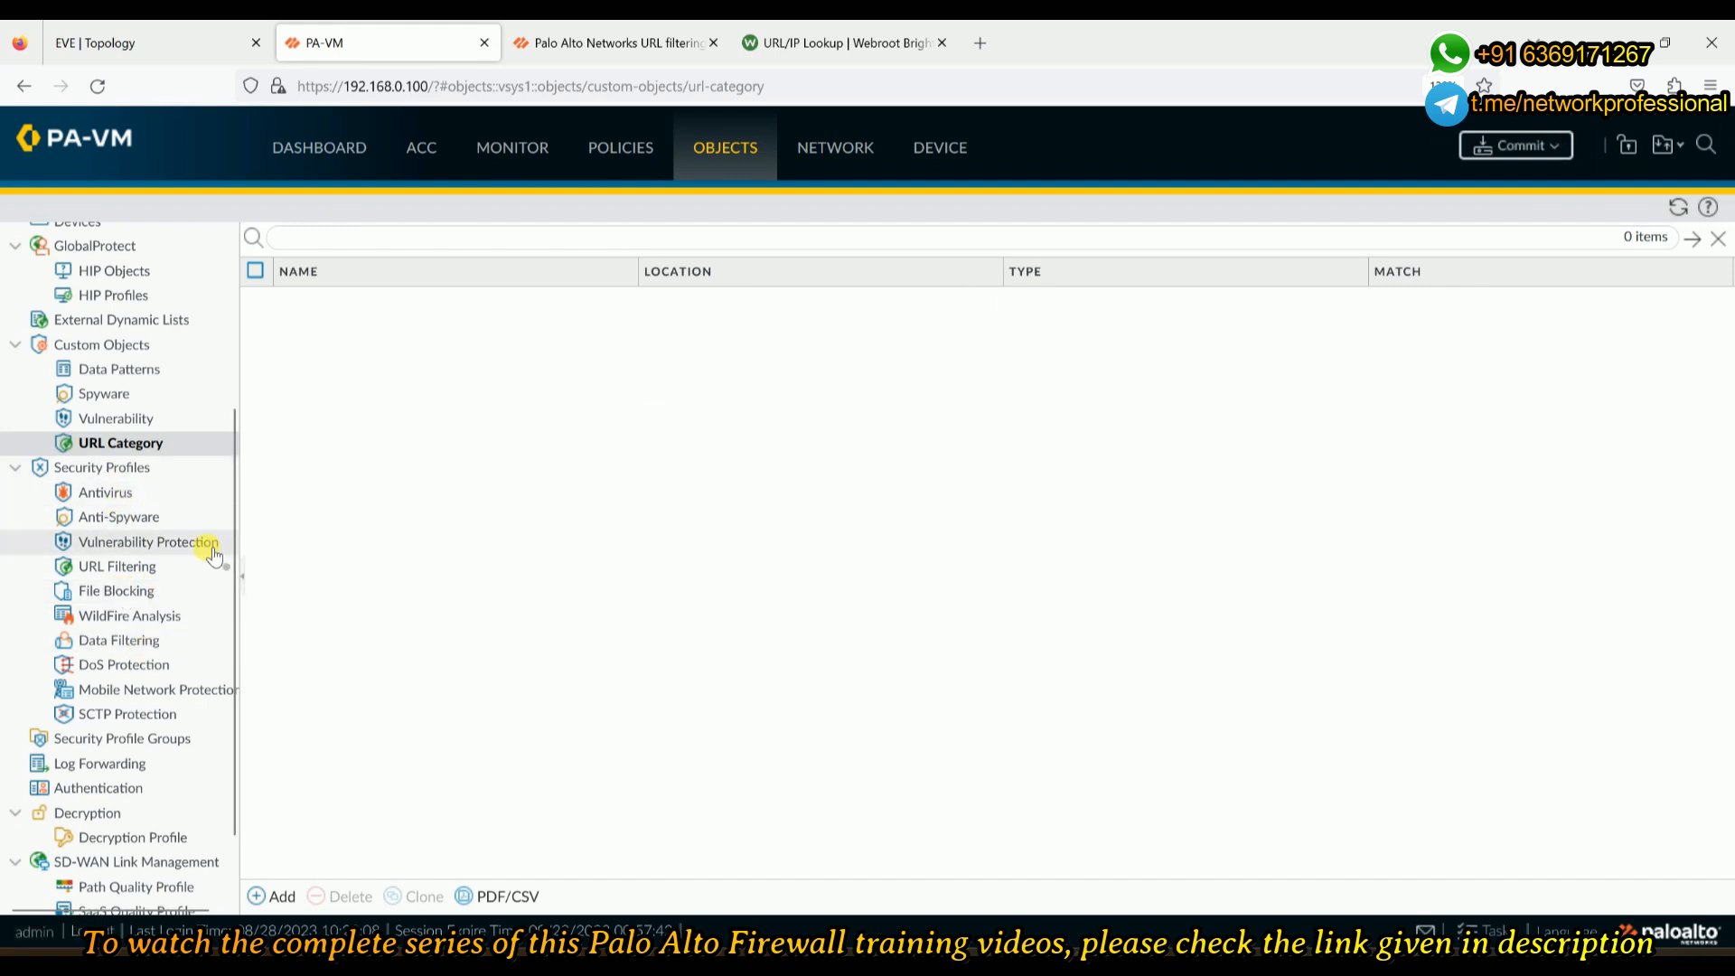
{"action": "left_click", "coordinate": [135, 566]}
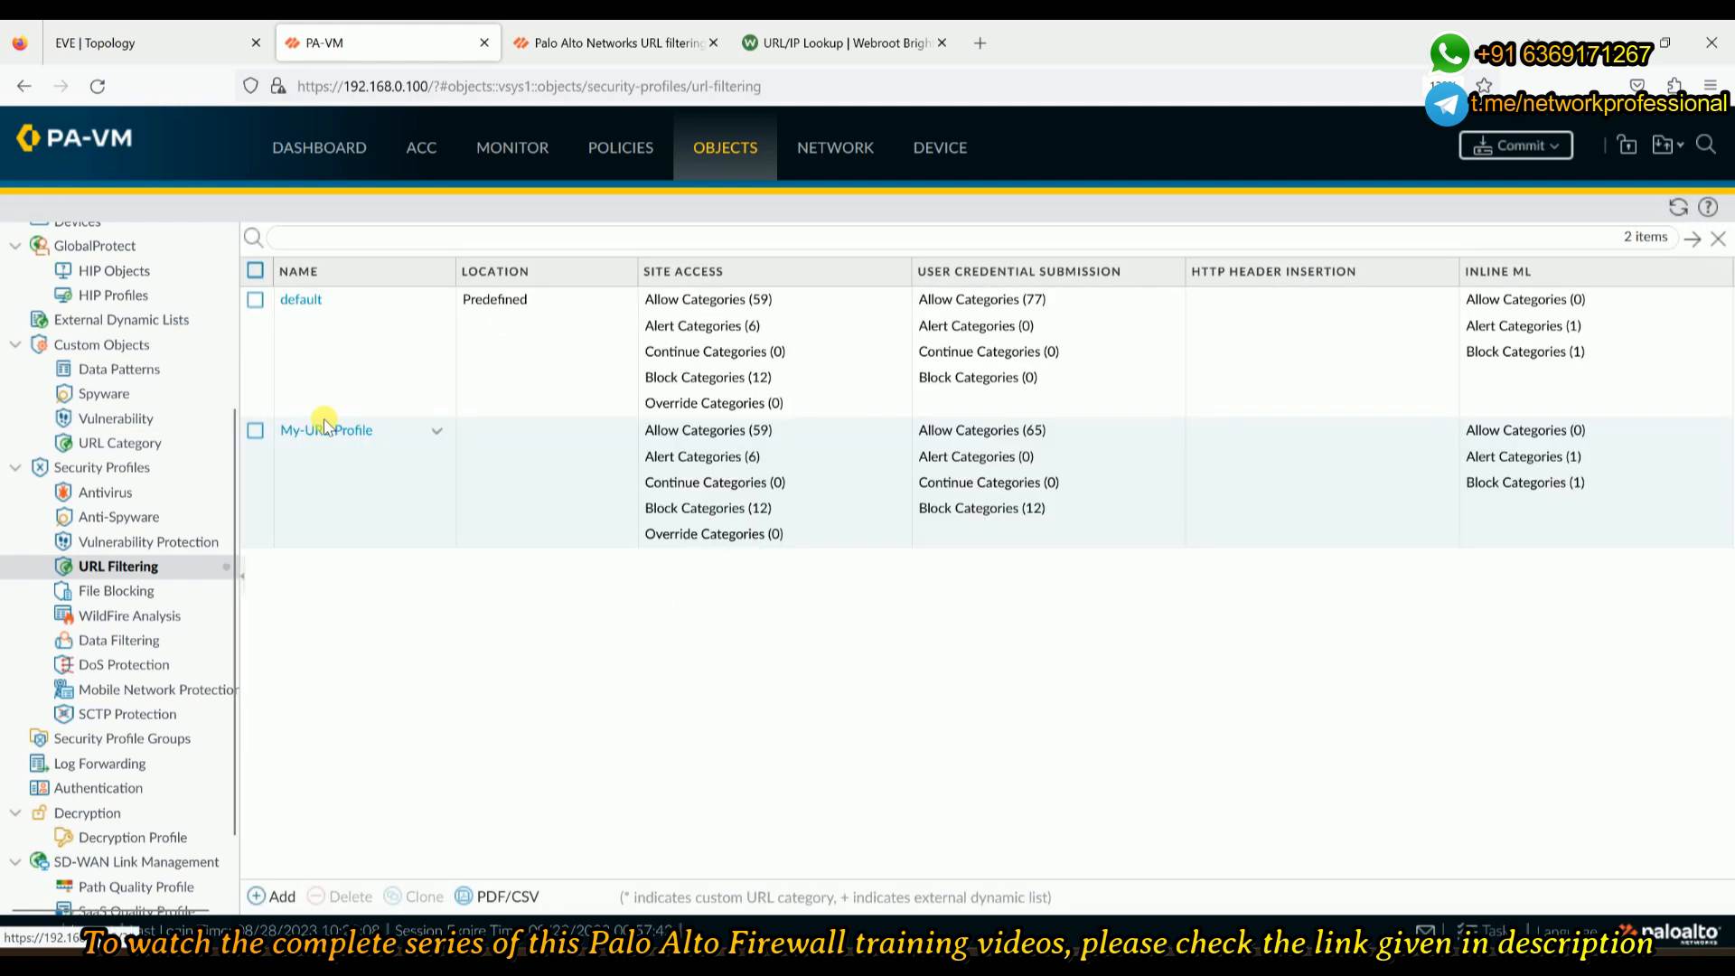
{"action": "left_click", "coordinate": [319, 435]}
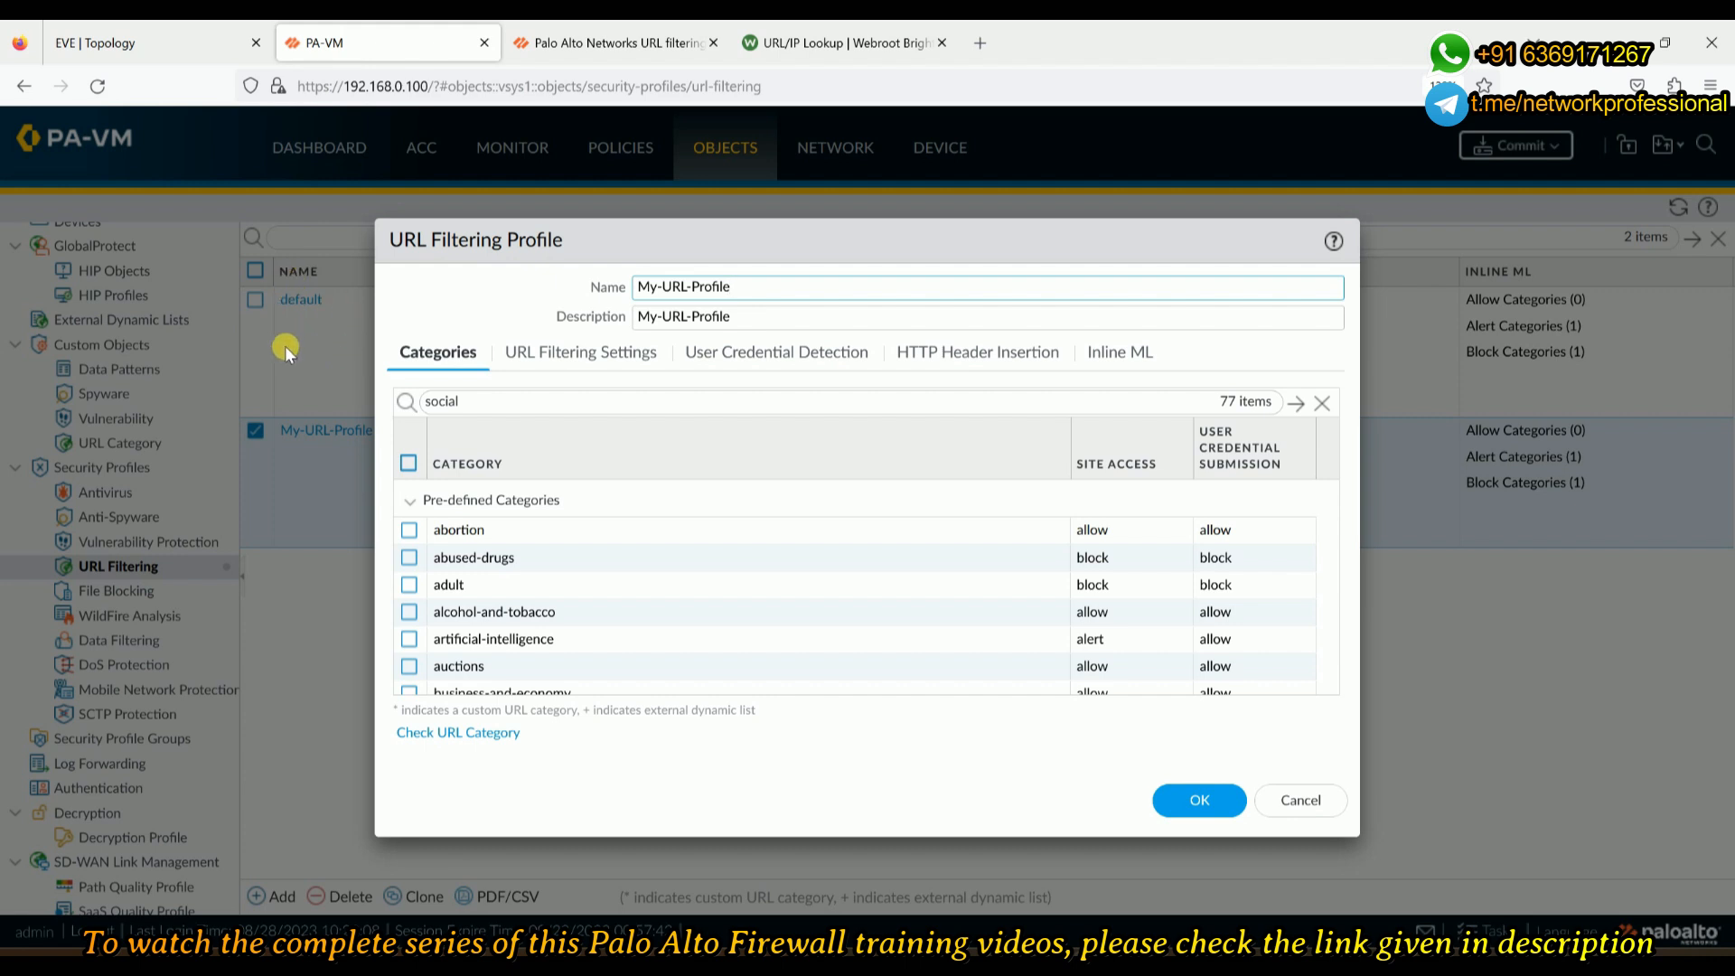
{"action": "left_click", "coordinate": [404, 505]}
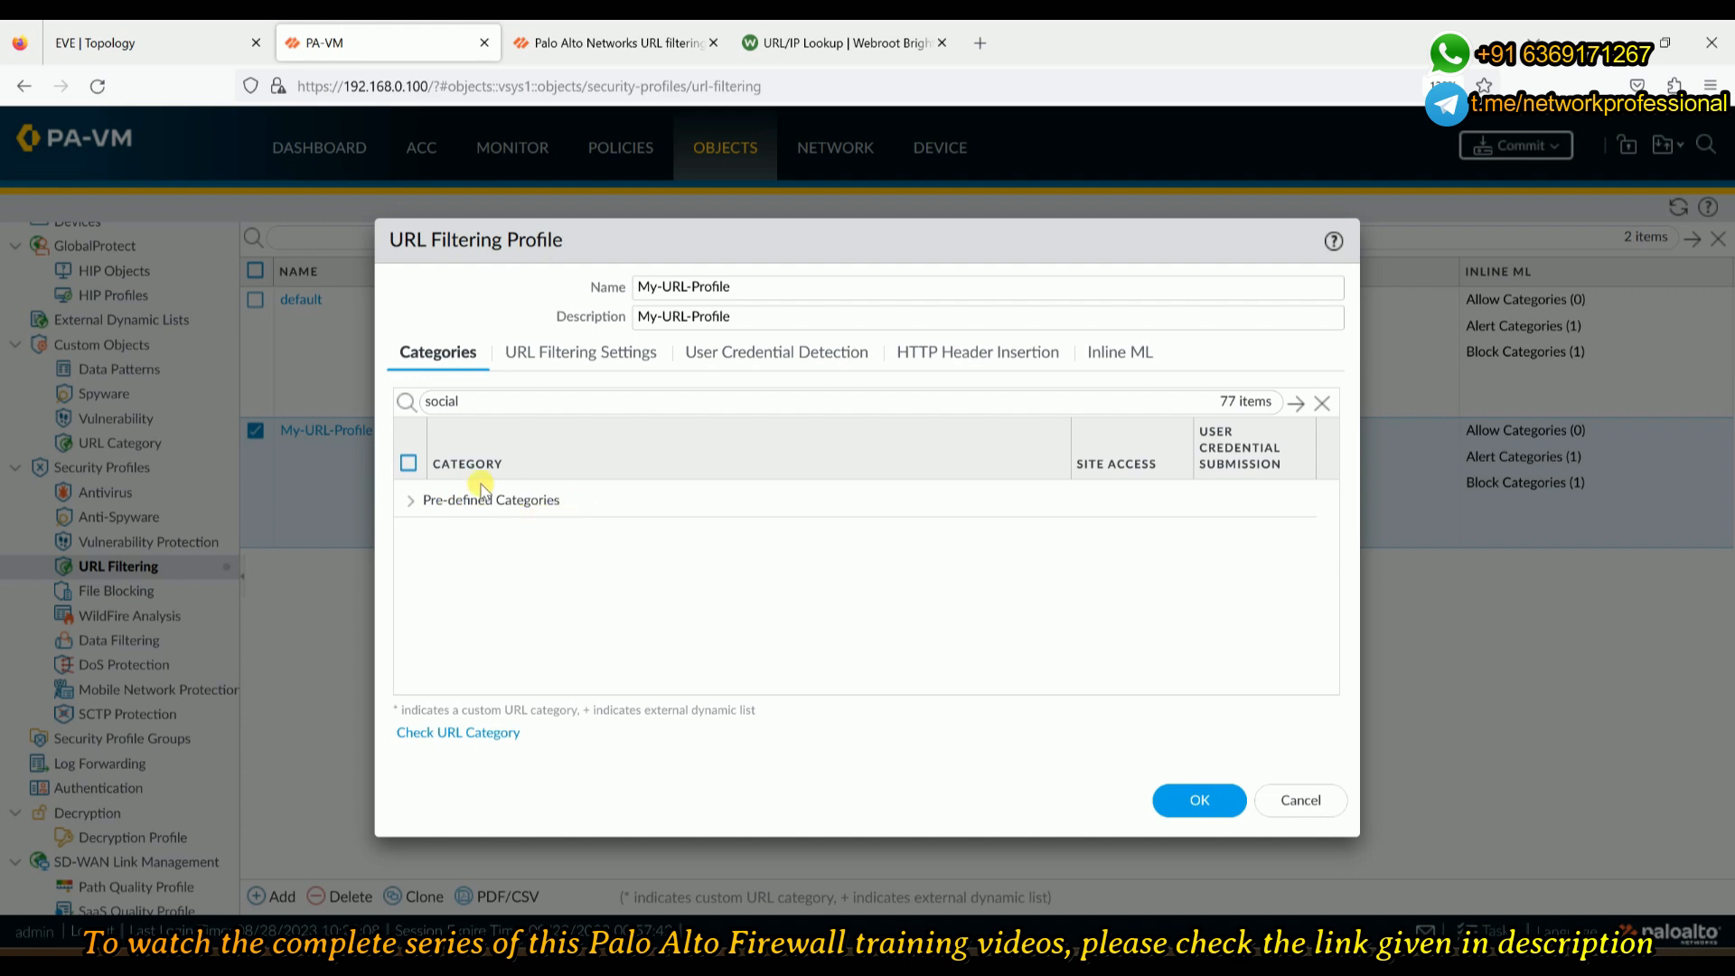
{"action": "left_click", "coordinate": [412, 502]}
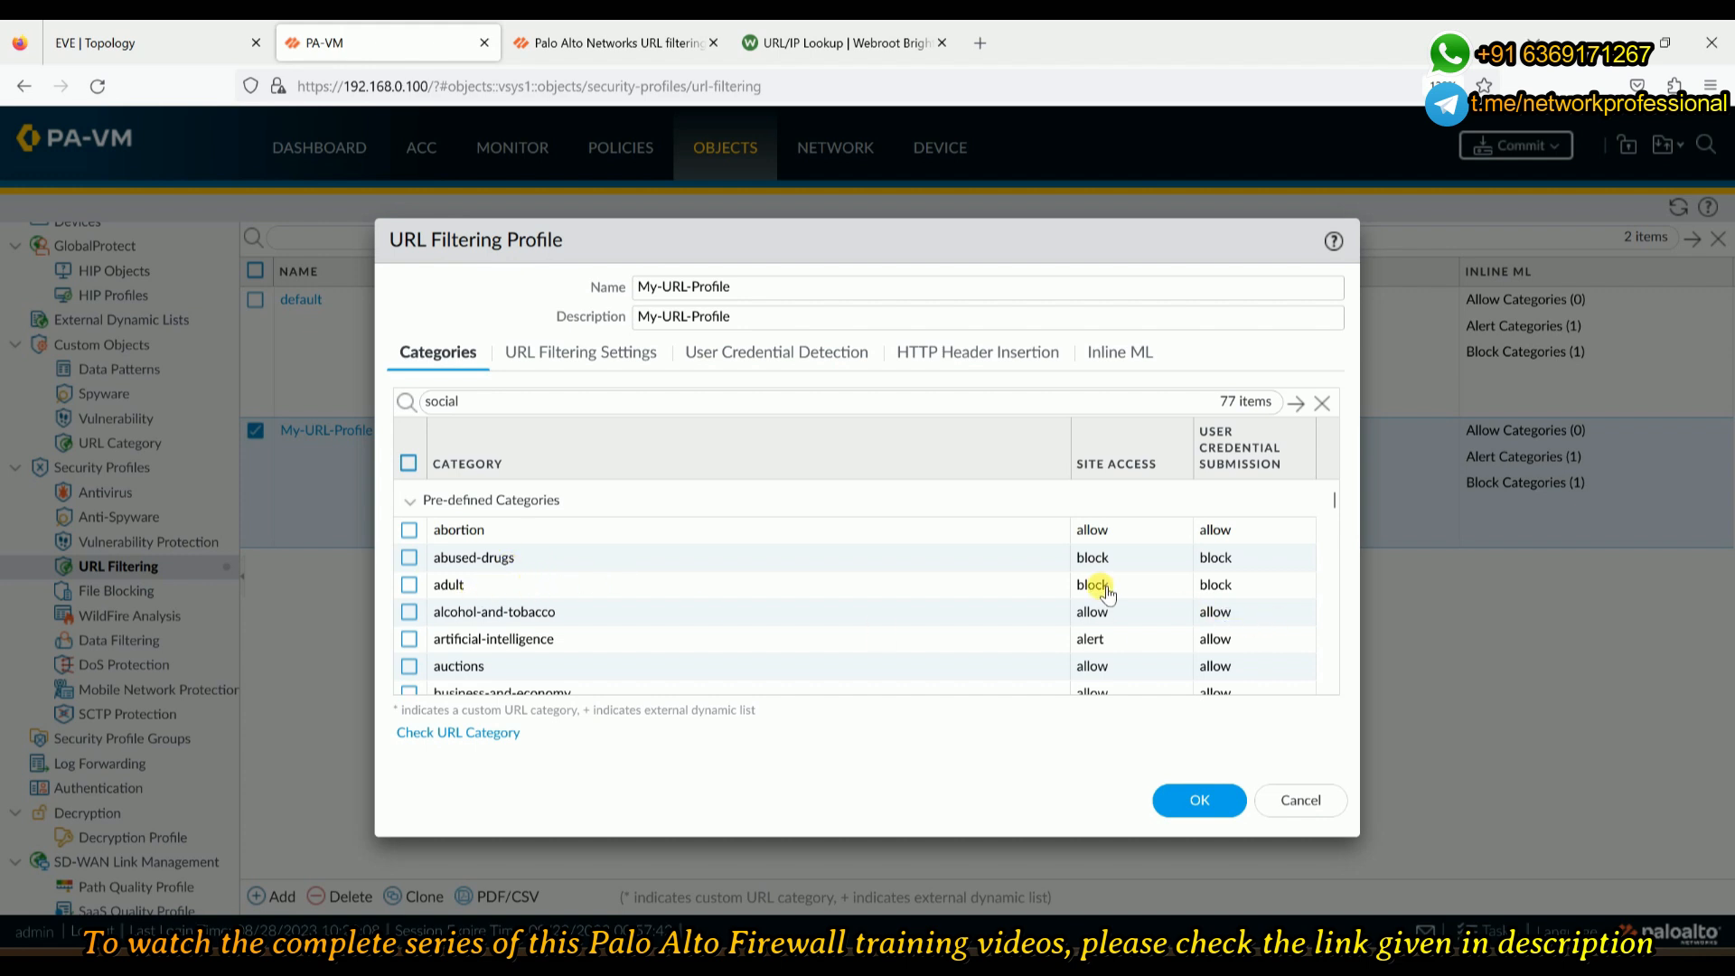
{"action": "scroll", "coordinate": [1014, 594], "scroll_direction": "down", "scroll_amount": 2}
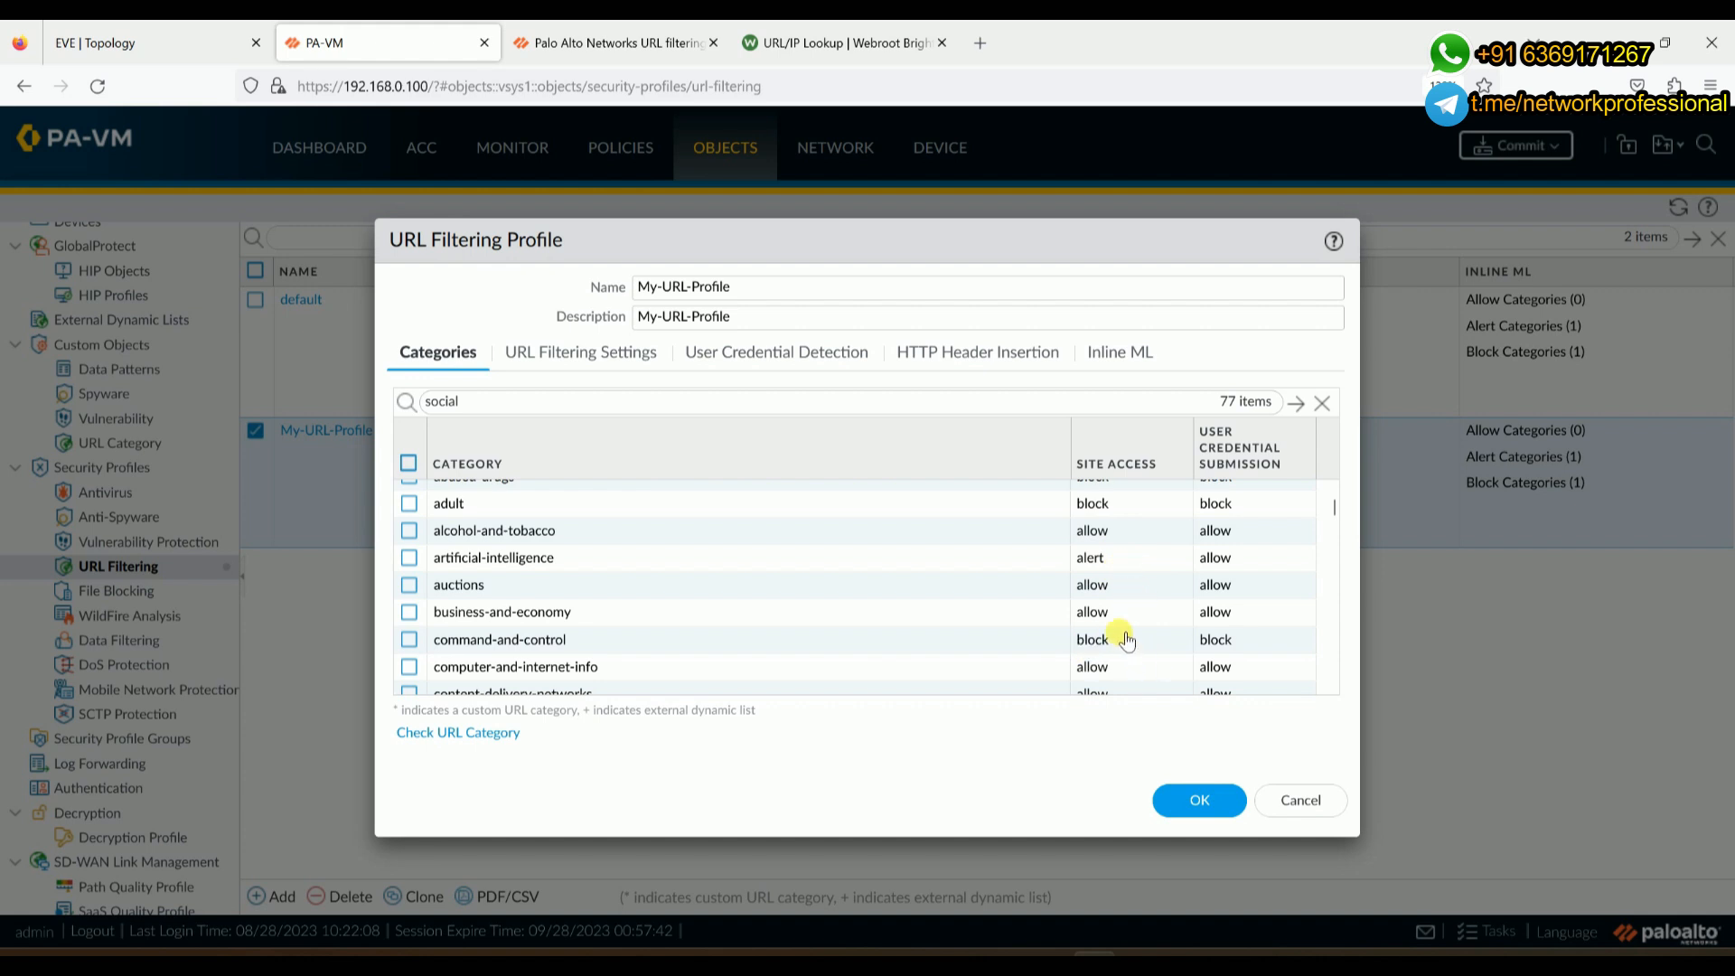
{"action": "scroll", "coordinate": [658, 649], "scroll_direction": "down", "scroll_amount": 3}
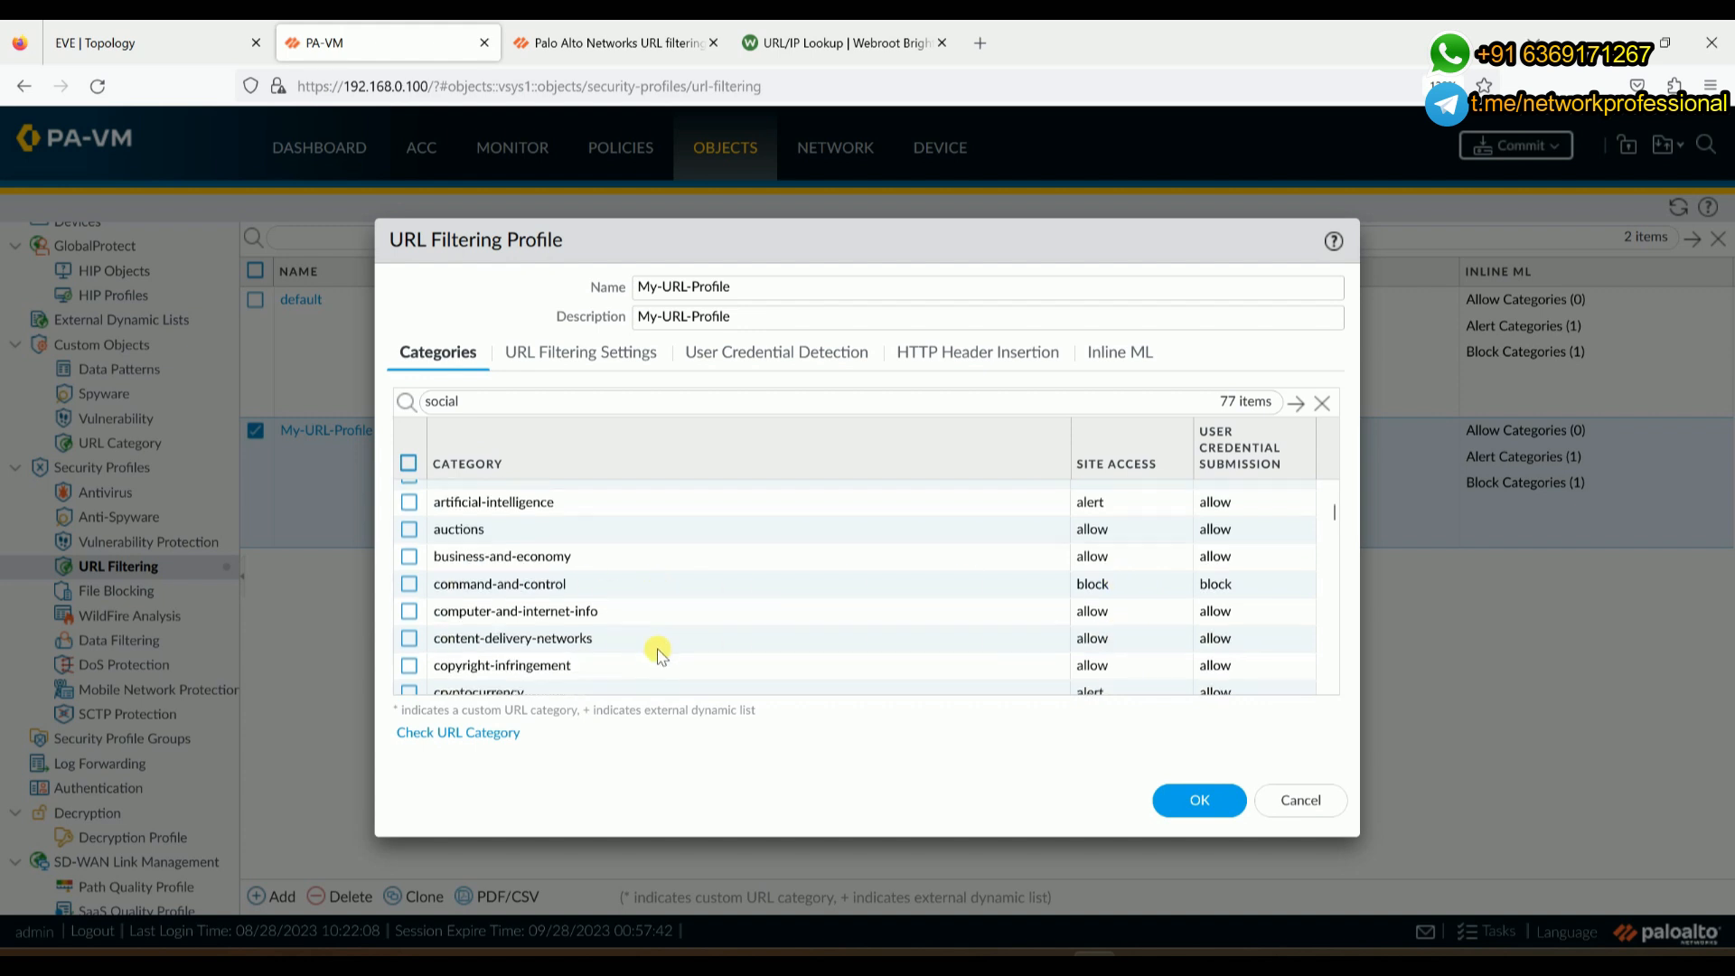
{"action": "scroll", "coordinate": [1157, 633], "scroll_direction": "down", "scroll_amount": 3}
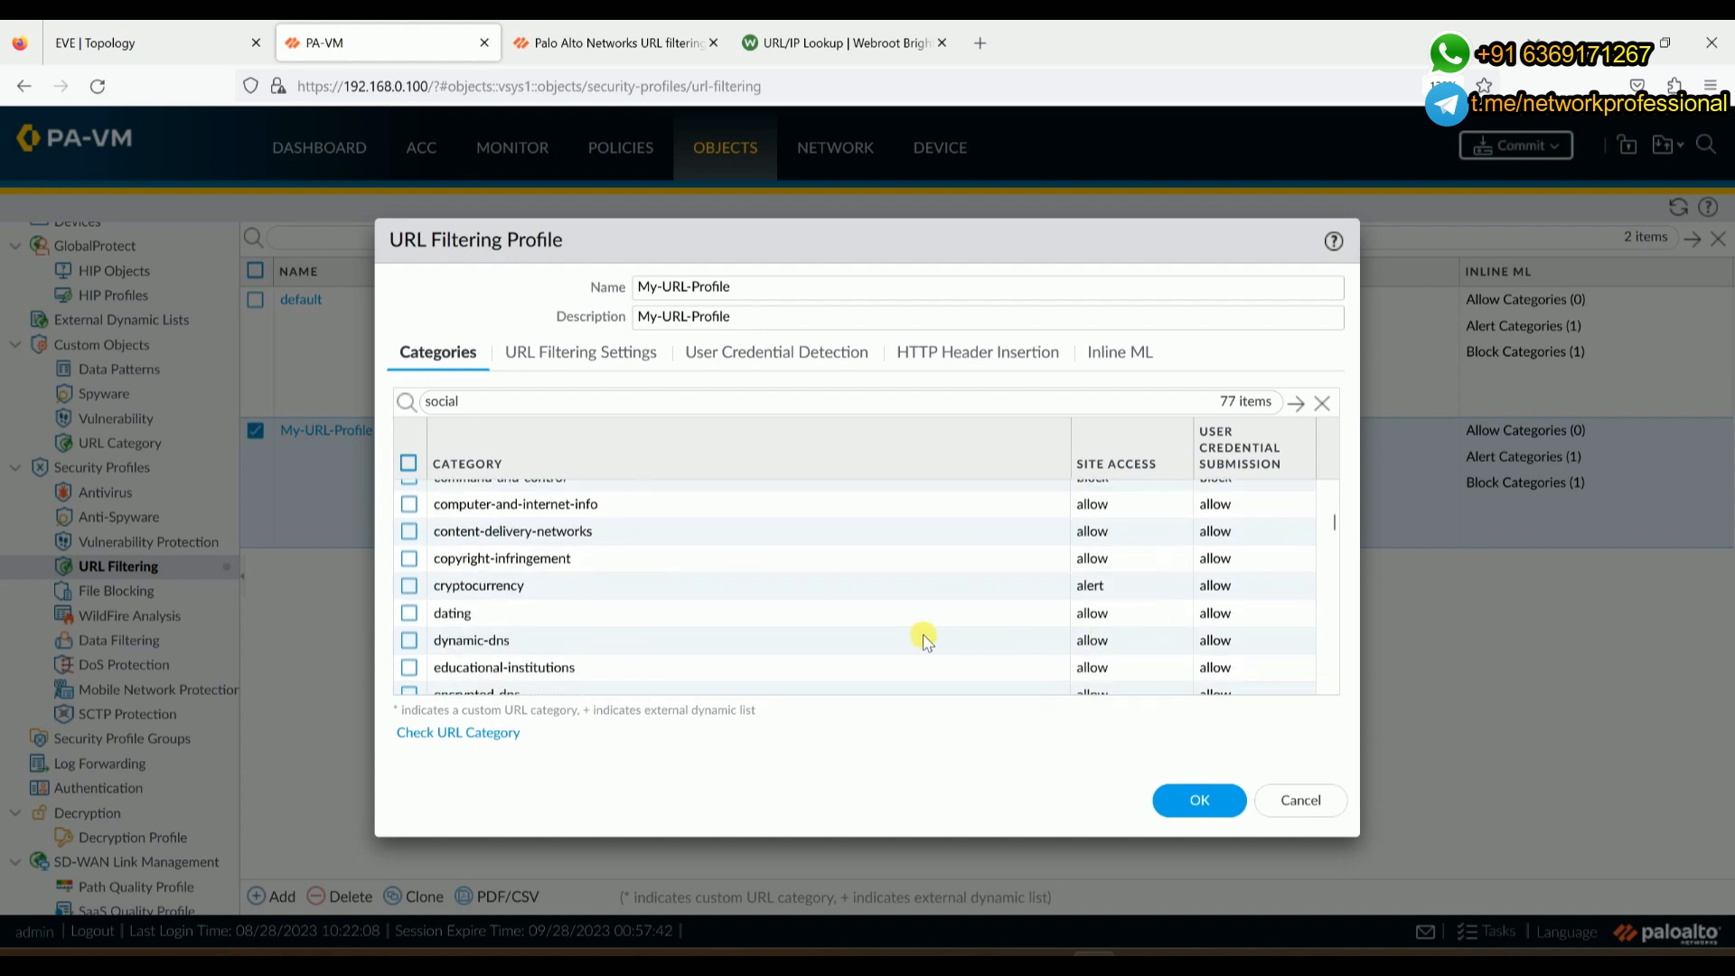
{"action": "scroll", "coordinate": [863, 640], "scroll_direction": "down", "scroll_amount": 3}
{"action": "scroll", "coordinate": [863, 640], "scroll_direction": "down", "scroll_amount": 6}
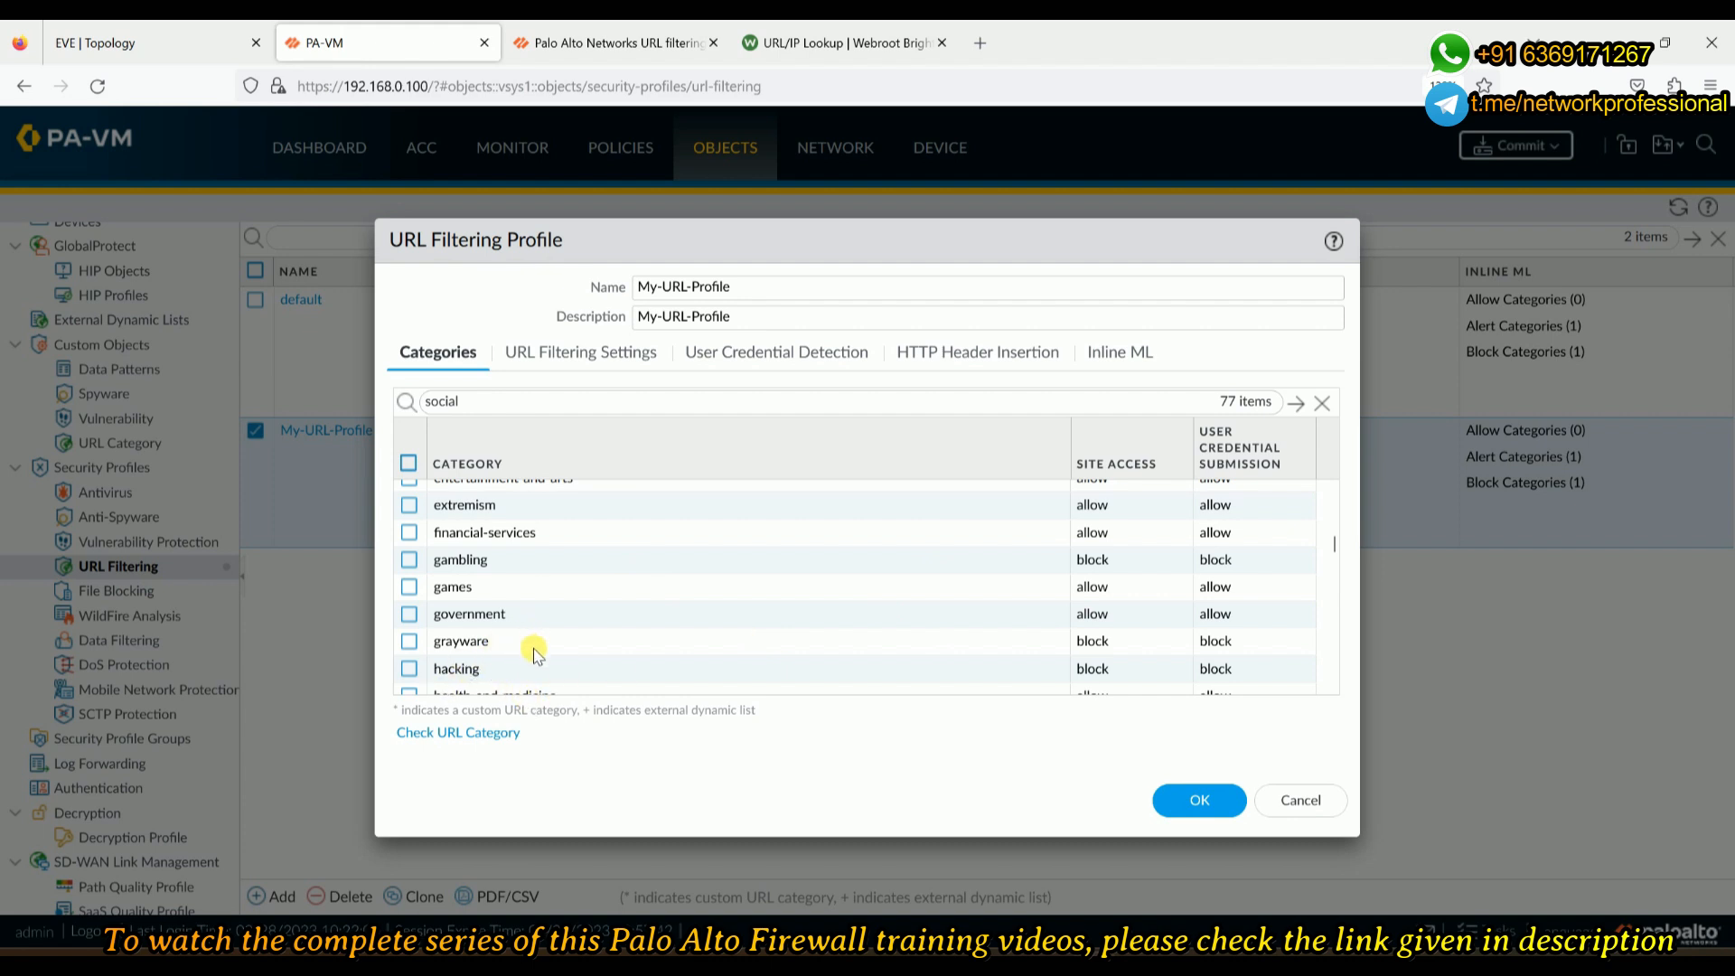
{"action": "scroll", "coordinate": [542, 664], "scroll_direction": "up", "scroll_amount": 4}
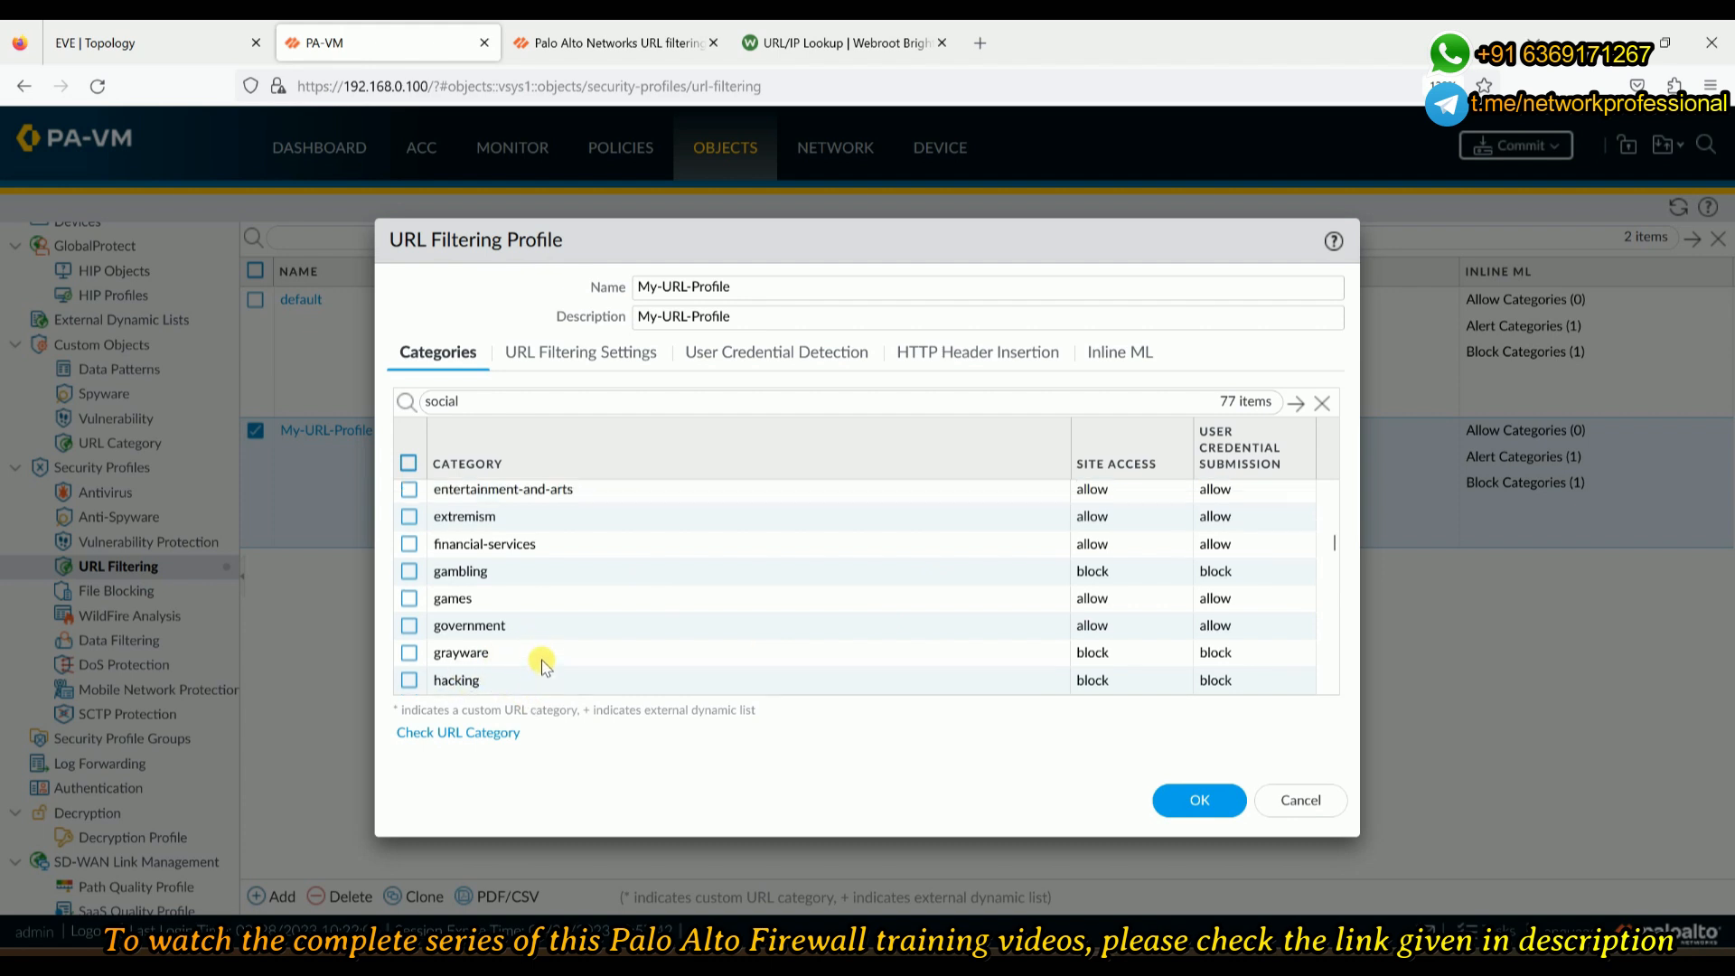
- Filter My-URL-Profile's categories by 'social' to find social-networking, then return to the EVE Topology tab
{"action": "double_click", "coordinate": [541, 406]}
{"action": "key", "text": "BackSpace"}
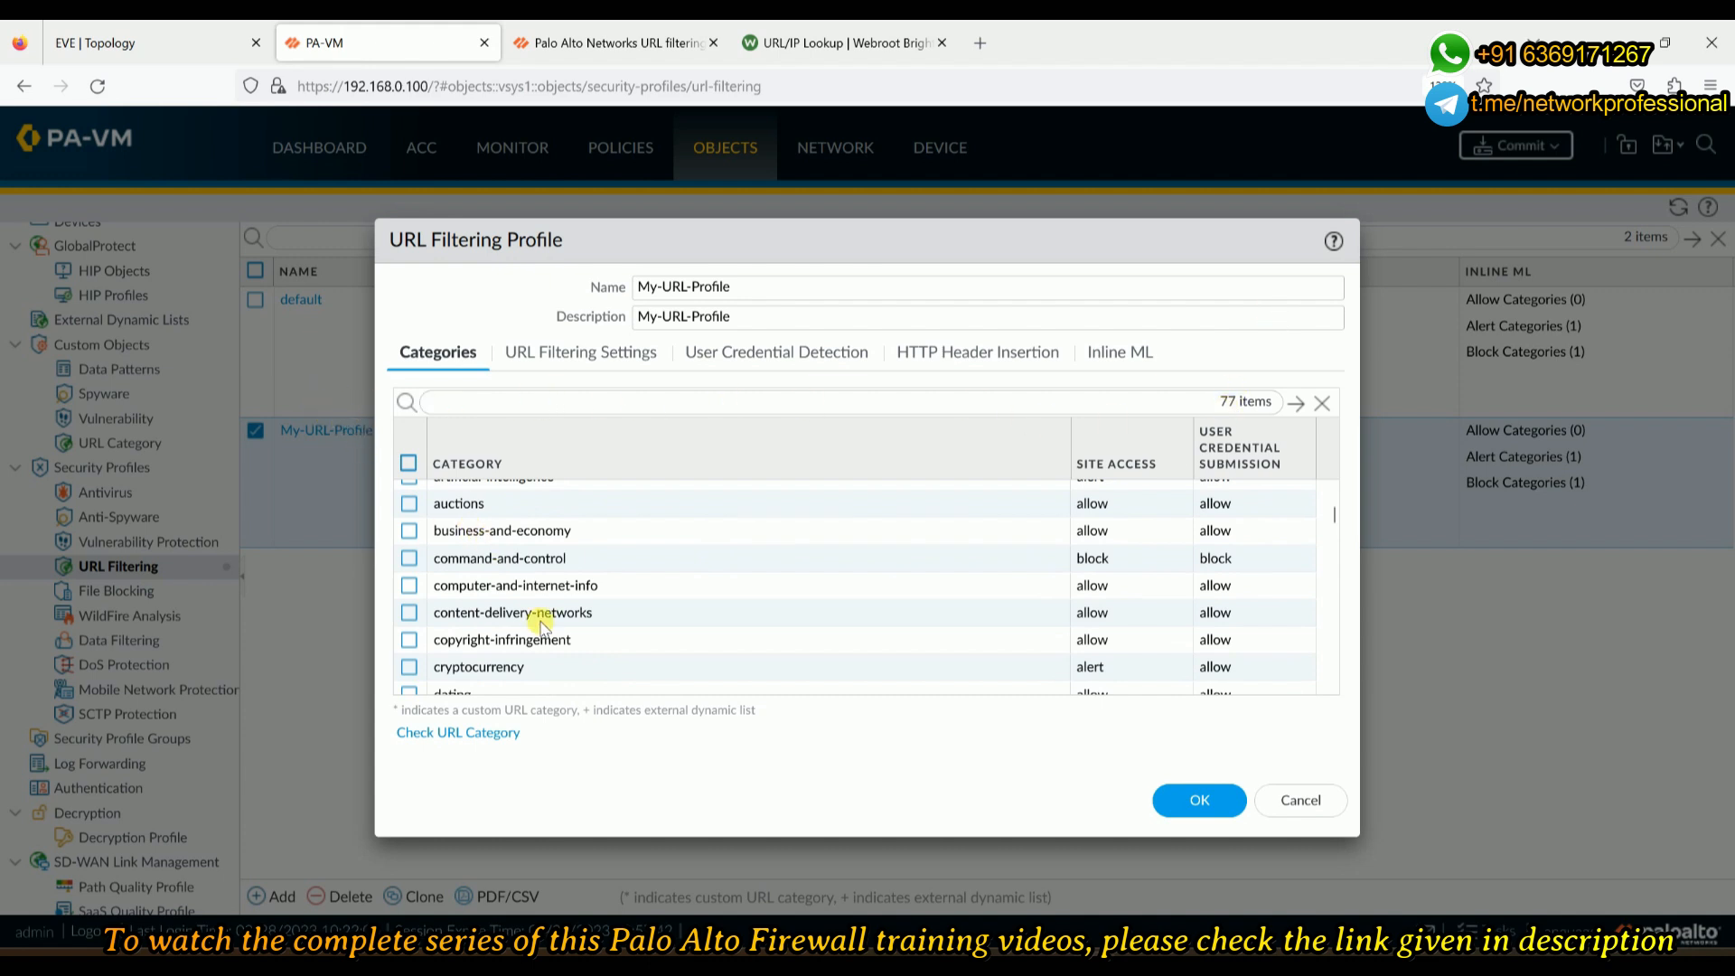
{"action": "scroll", "coordinate": [541, 622], "scroll_direction": "down", "scroll_amount": 4}
{"action": "scroll", "coordinate": [541, 628], "scroll_direction": "down", "scroll_amount": 6}
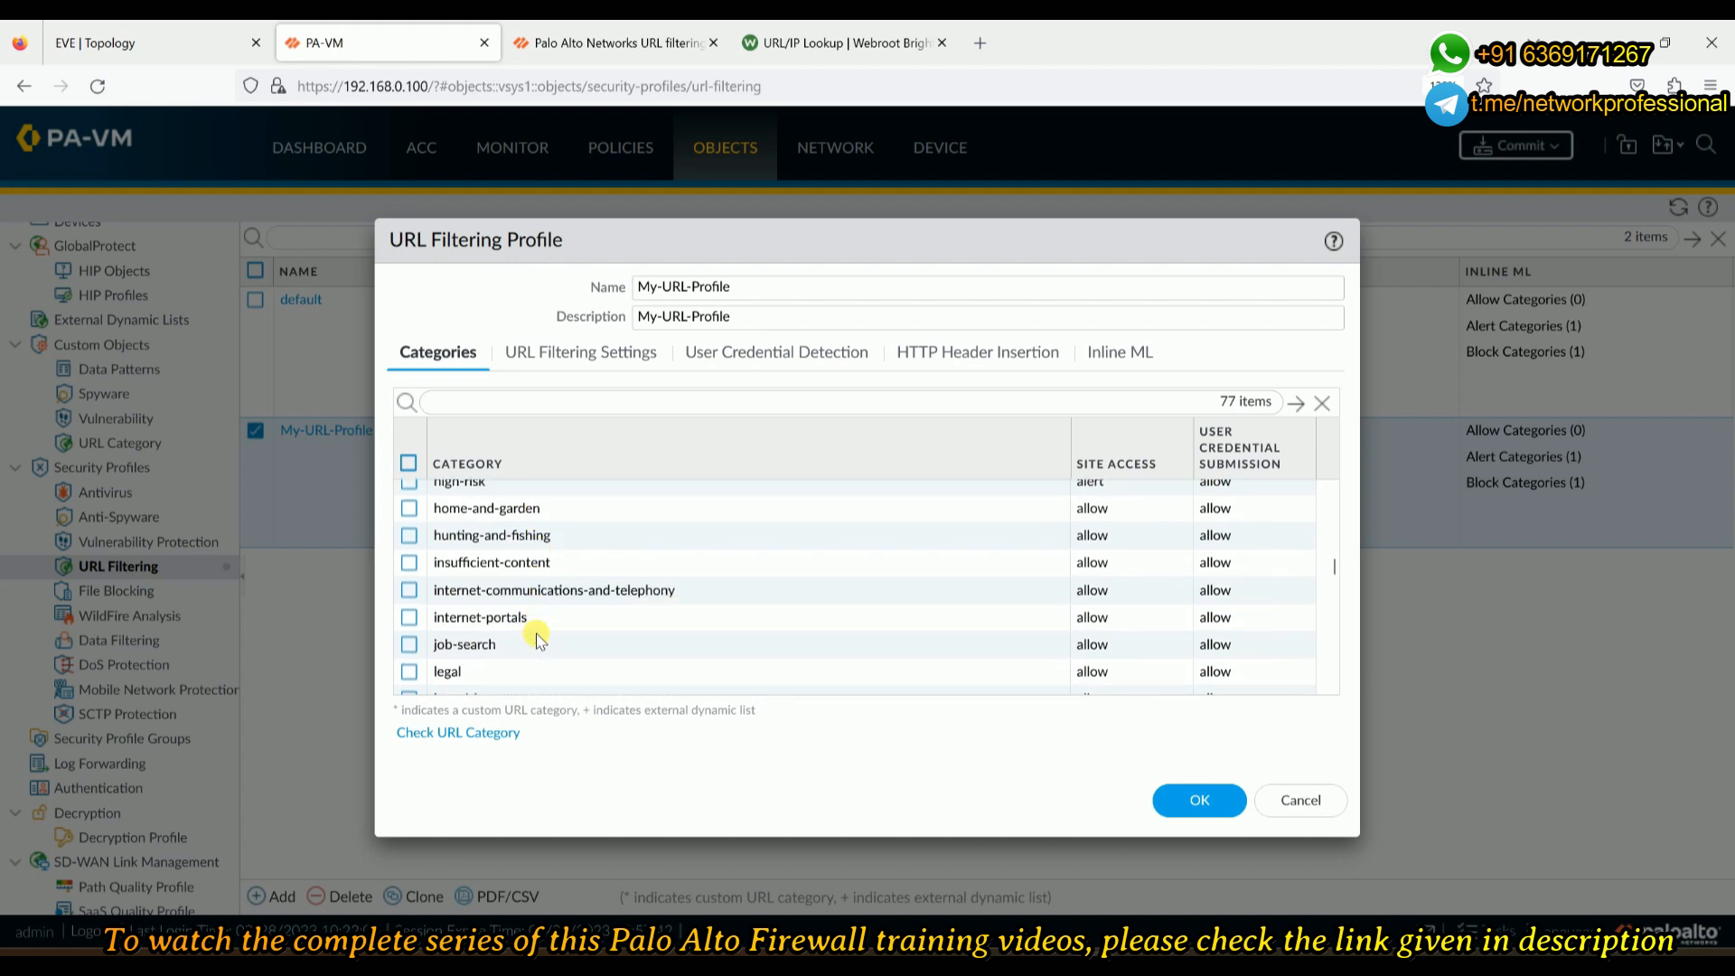
{"action": "scroll", "coordinate": [533, 642], "scroll_direction": "down", "scroll_amount": 6}
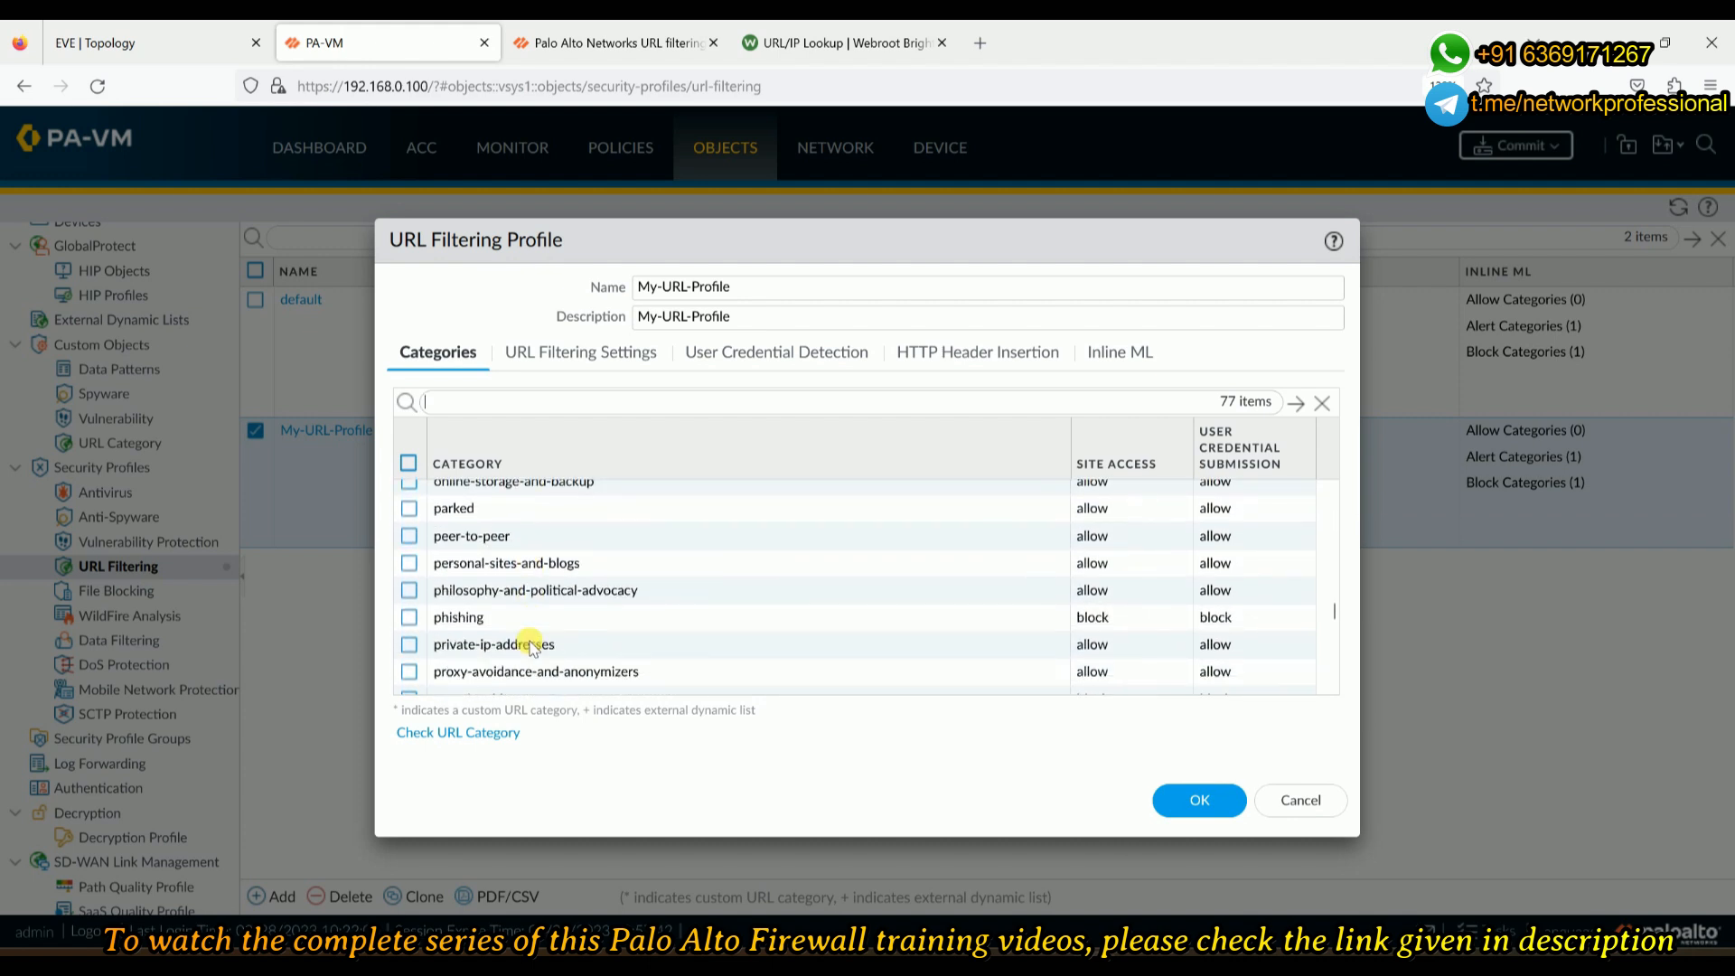
{"action": "scroll", "coordinate": [529, 647], "scroll_direction": "down", "scroll_amount": 8}
{"action": "scroll", "coordinate": [527, 646], "scroll_direction": "up", "scroll_amount": 4}
{"action": "scroll", "coordinate": [533, 621], "scroll_direction": "up", "scroll_amount": 15}
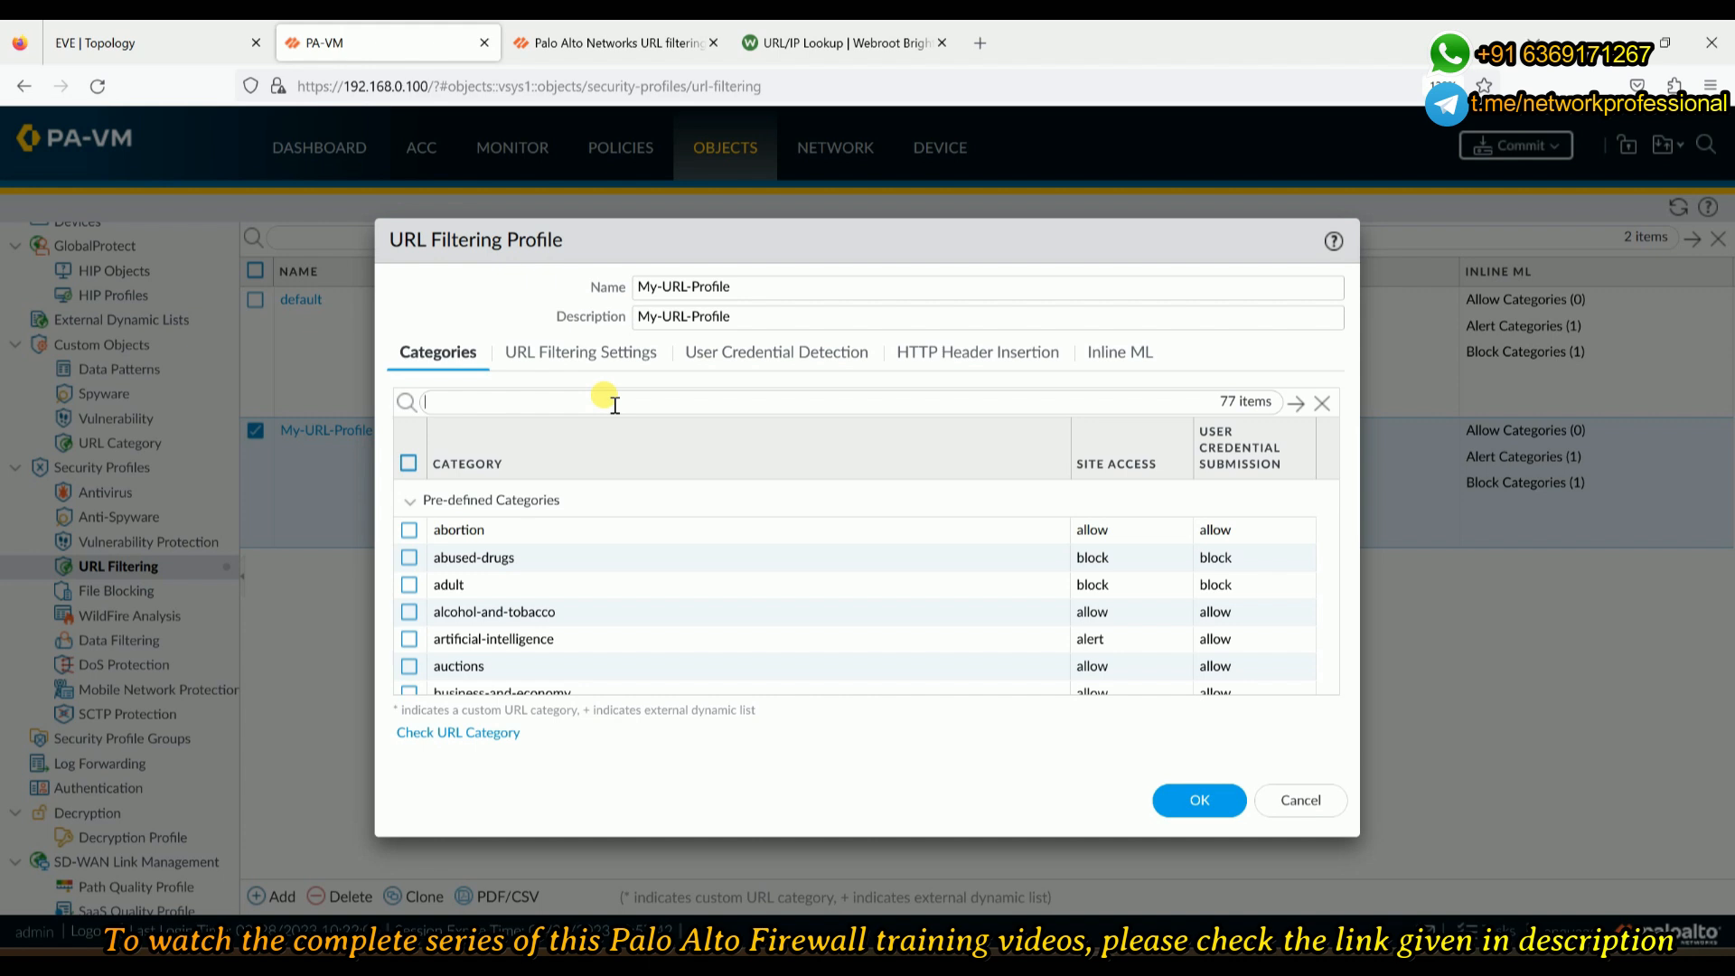
{"action": "type", "text": "ocial"}
{"action": "key", "text": "Return"}
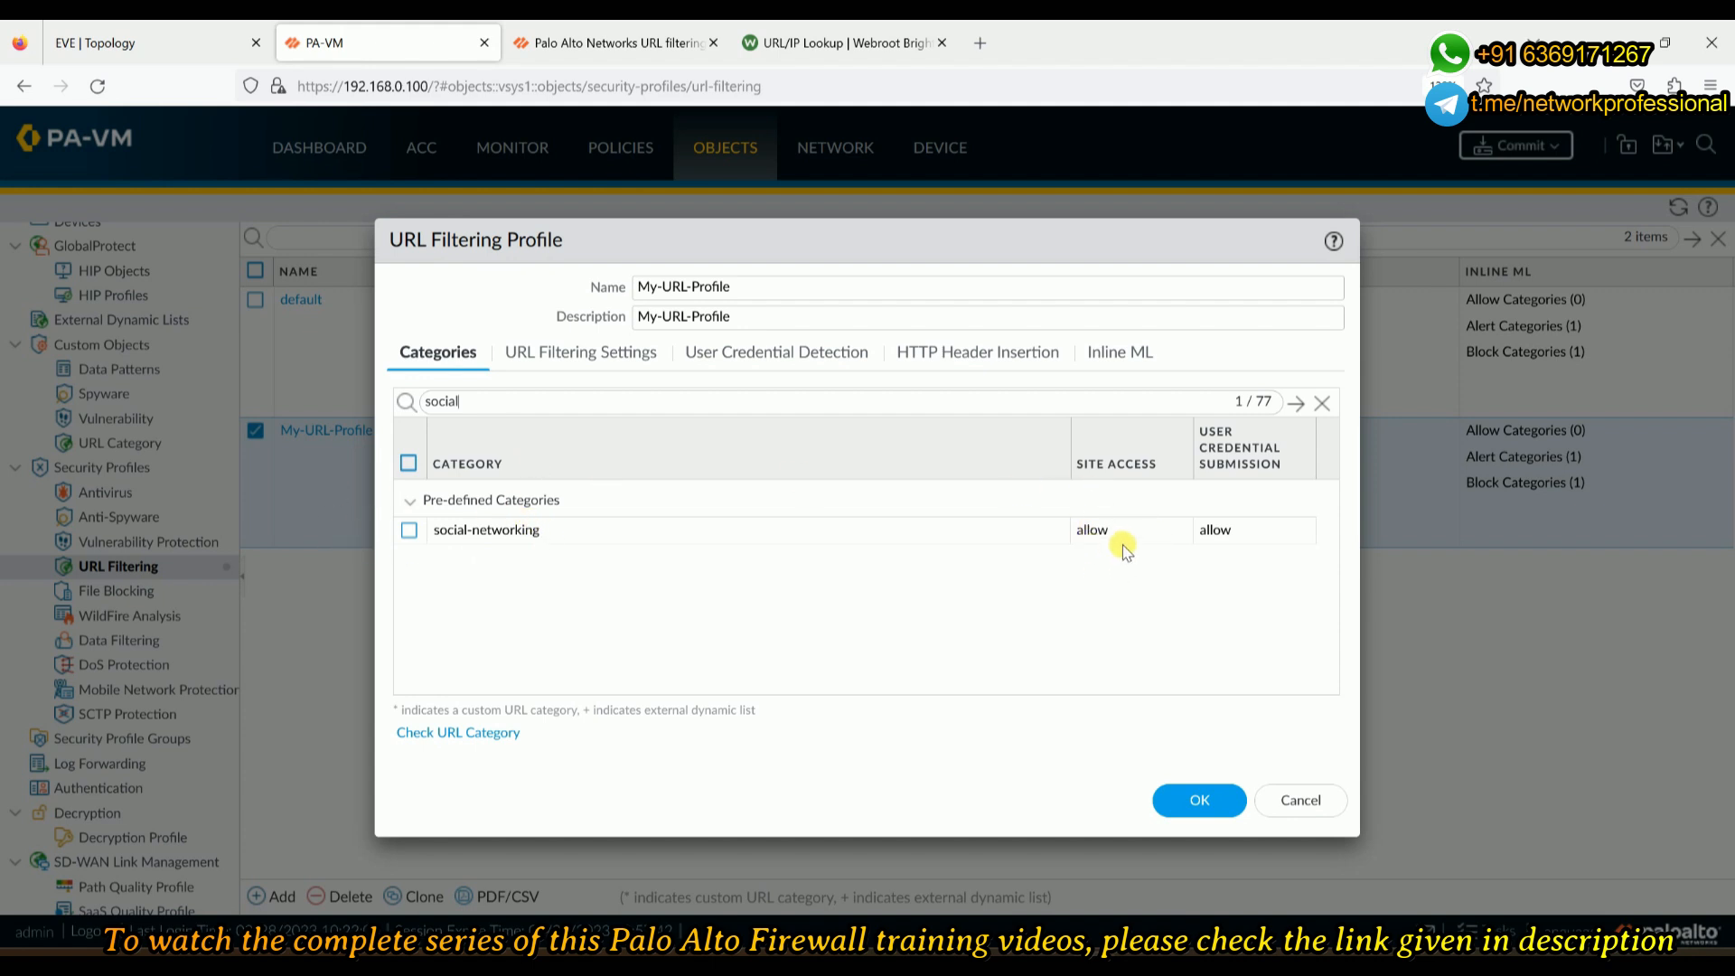
{"action": "left_click", "coordinate": [153, 42]}
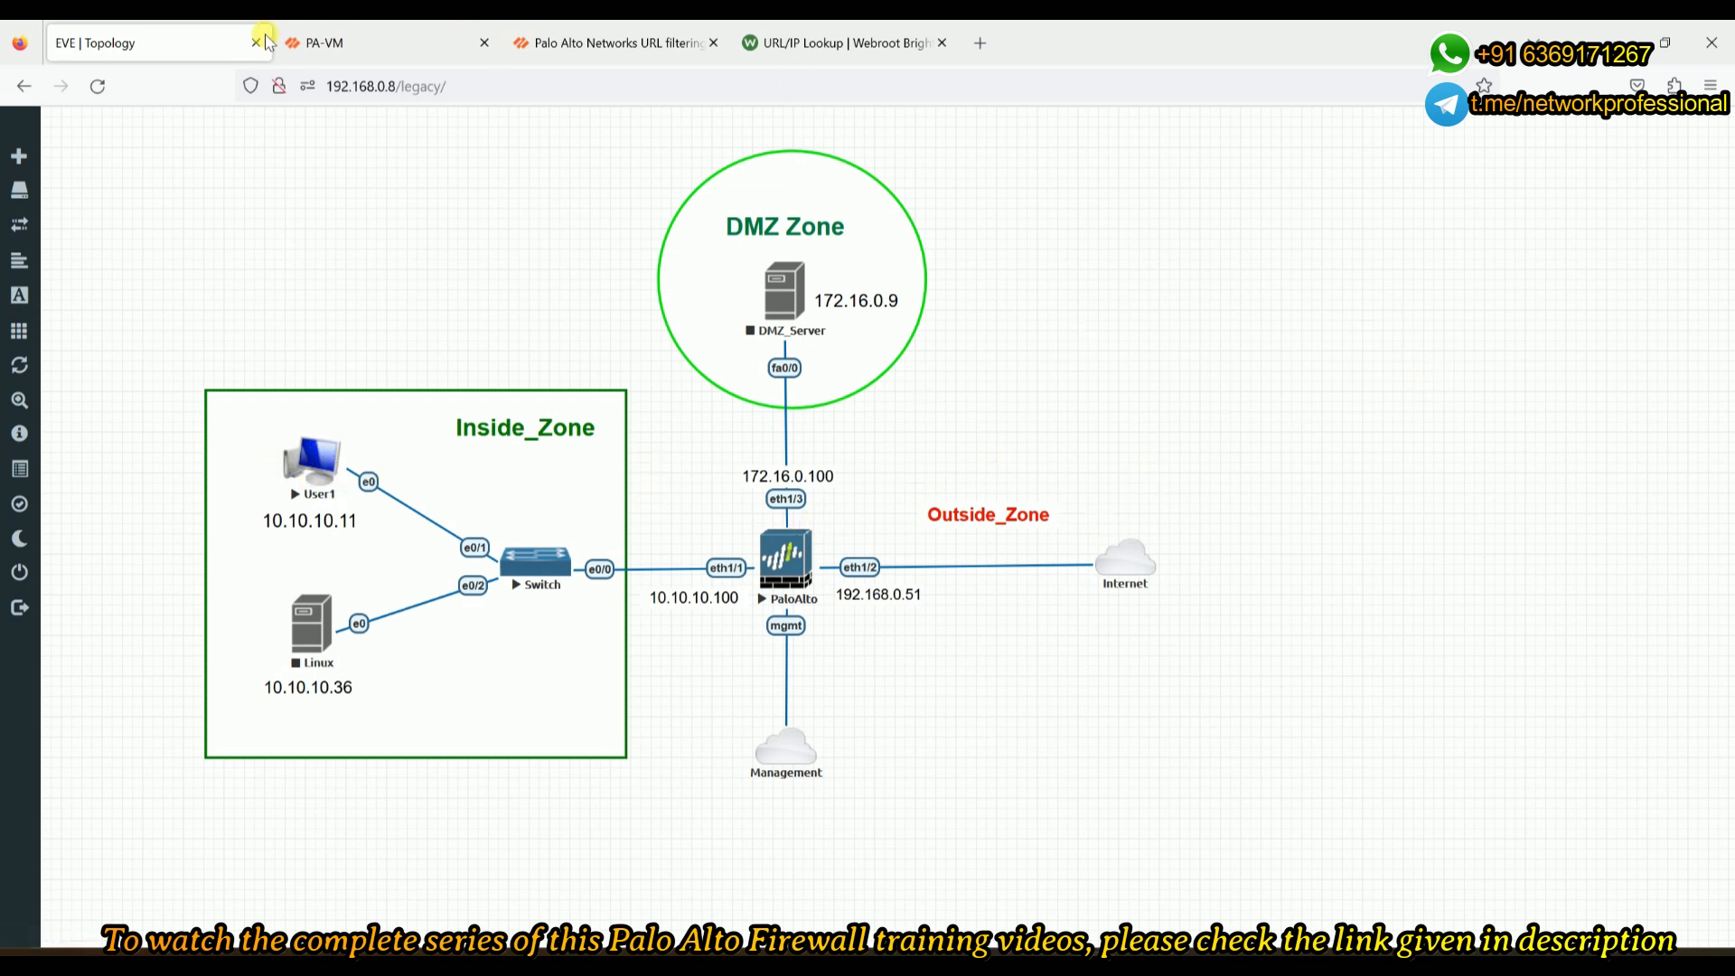
- Back on the PA-VM firewall, select social-networking in My-URL-Profile and open its Site Access choices
{"action": "left_click", "coordinate": [411, 42]}
{"action": "left_click", "coordinate": [1134, 533]}
{"action": "left_click", "coordinate": [1135, 533]}
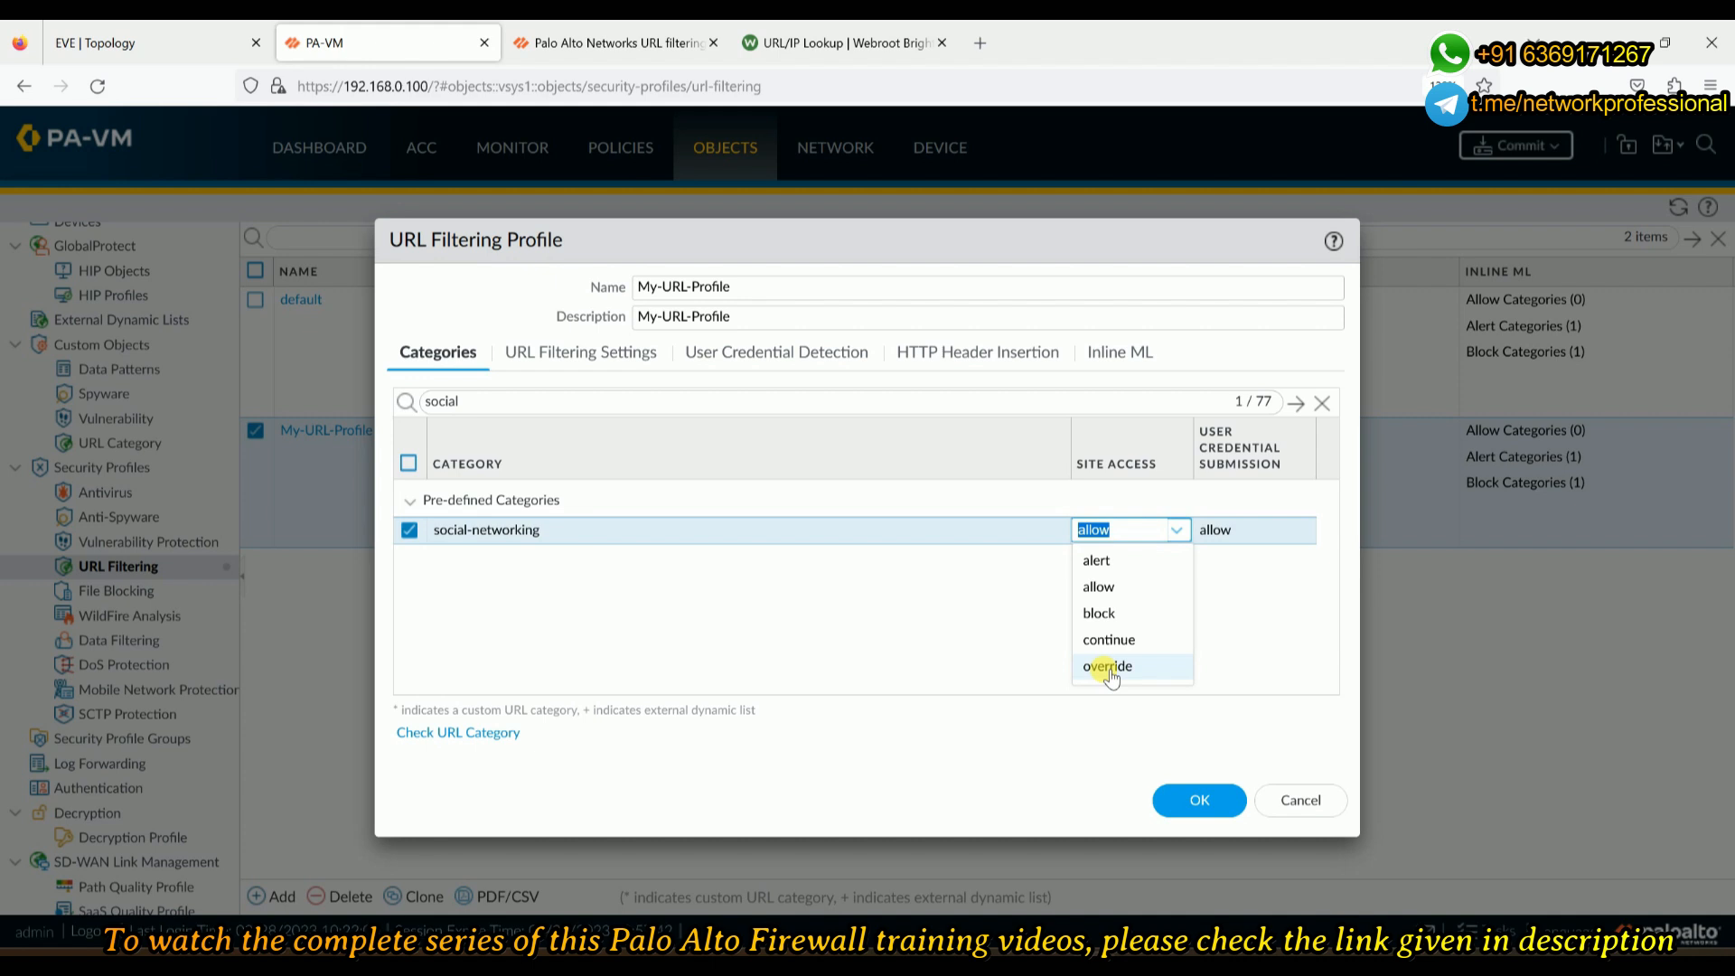
- Set social-networking to block, save My-URL-Profile, and reopen its URL Filtering Settings
{"action": "left_click", "coordinate": [1131, 619]}
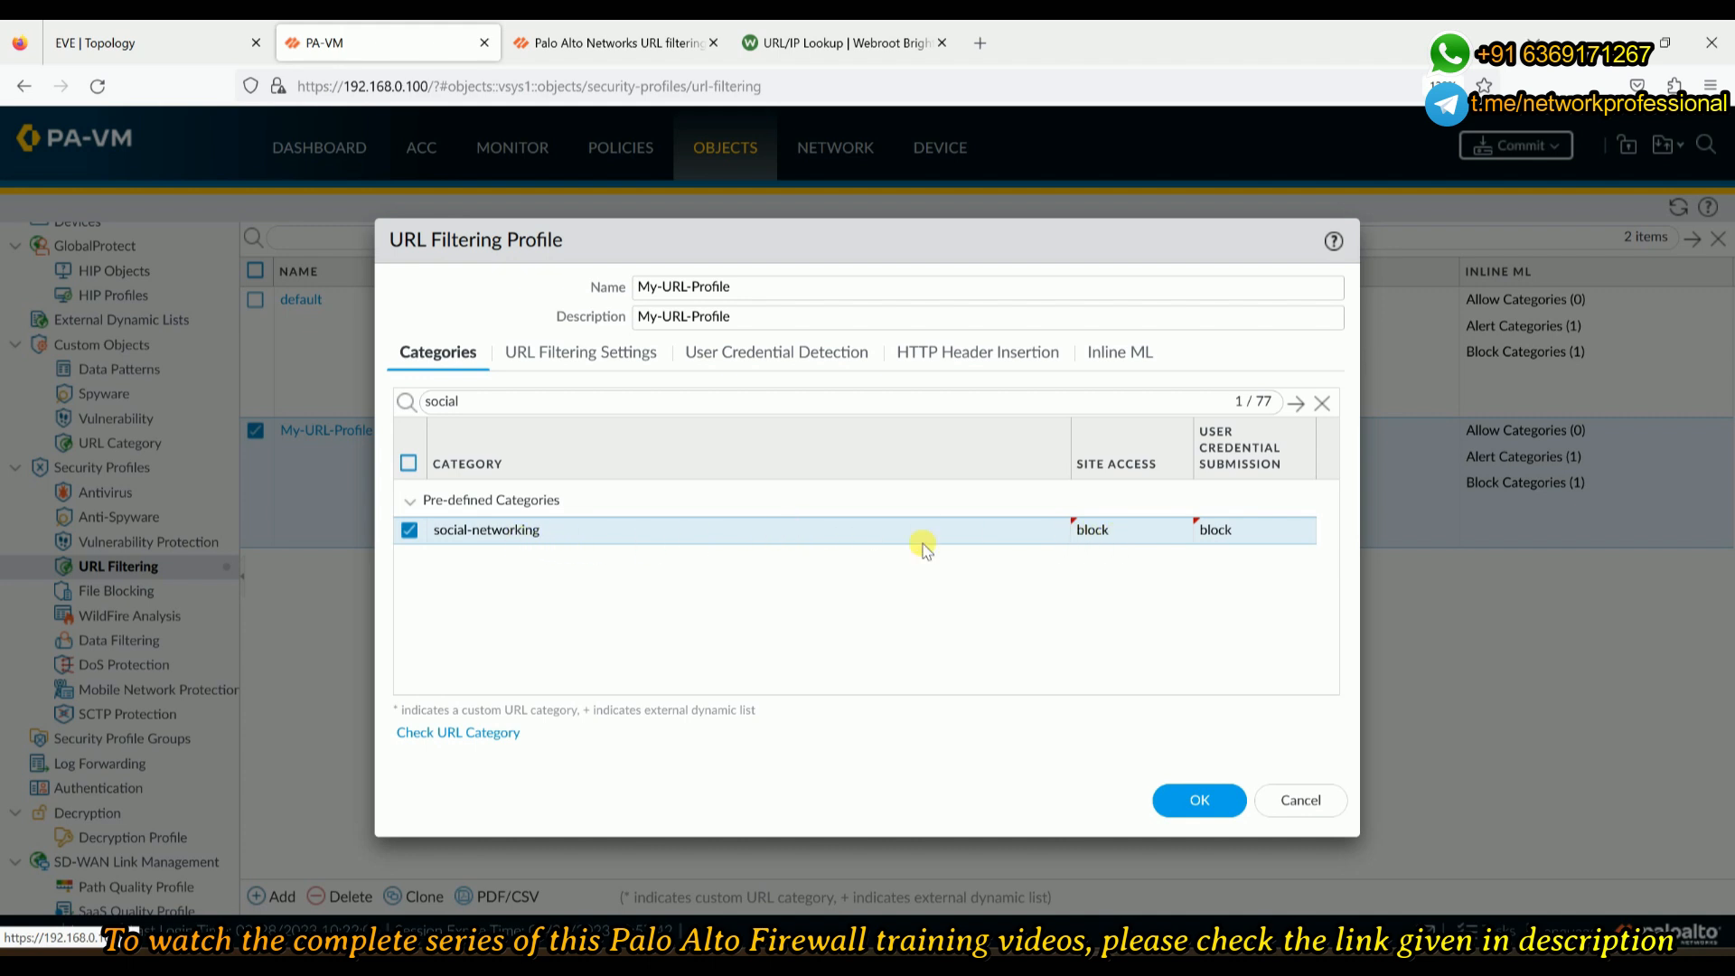
{"action": "mouse_move", "coordinate": [1186, 913]}
{"action": "left_click", "coordinate": [1179, 801]}
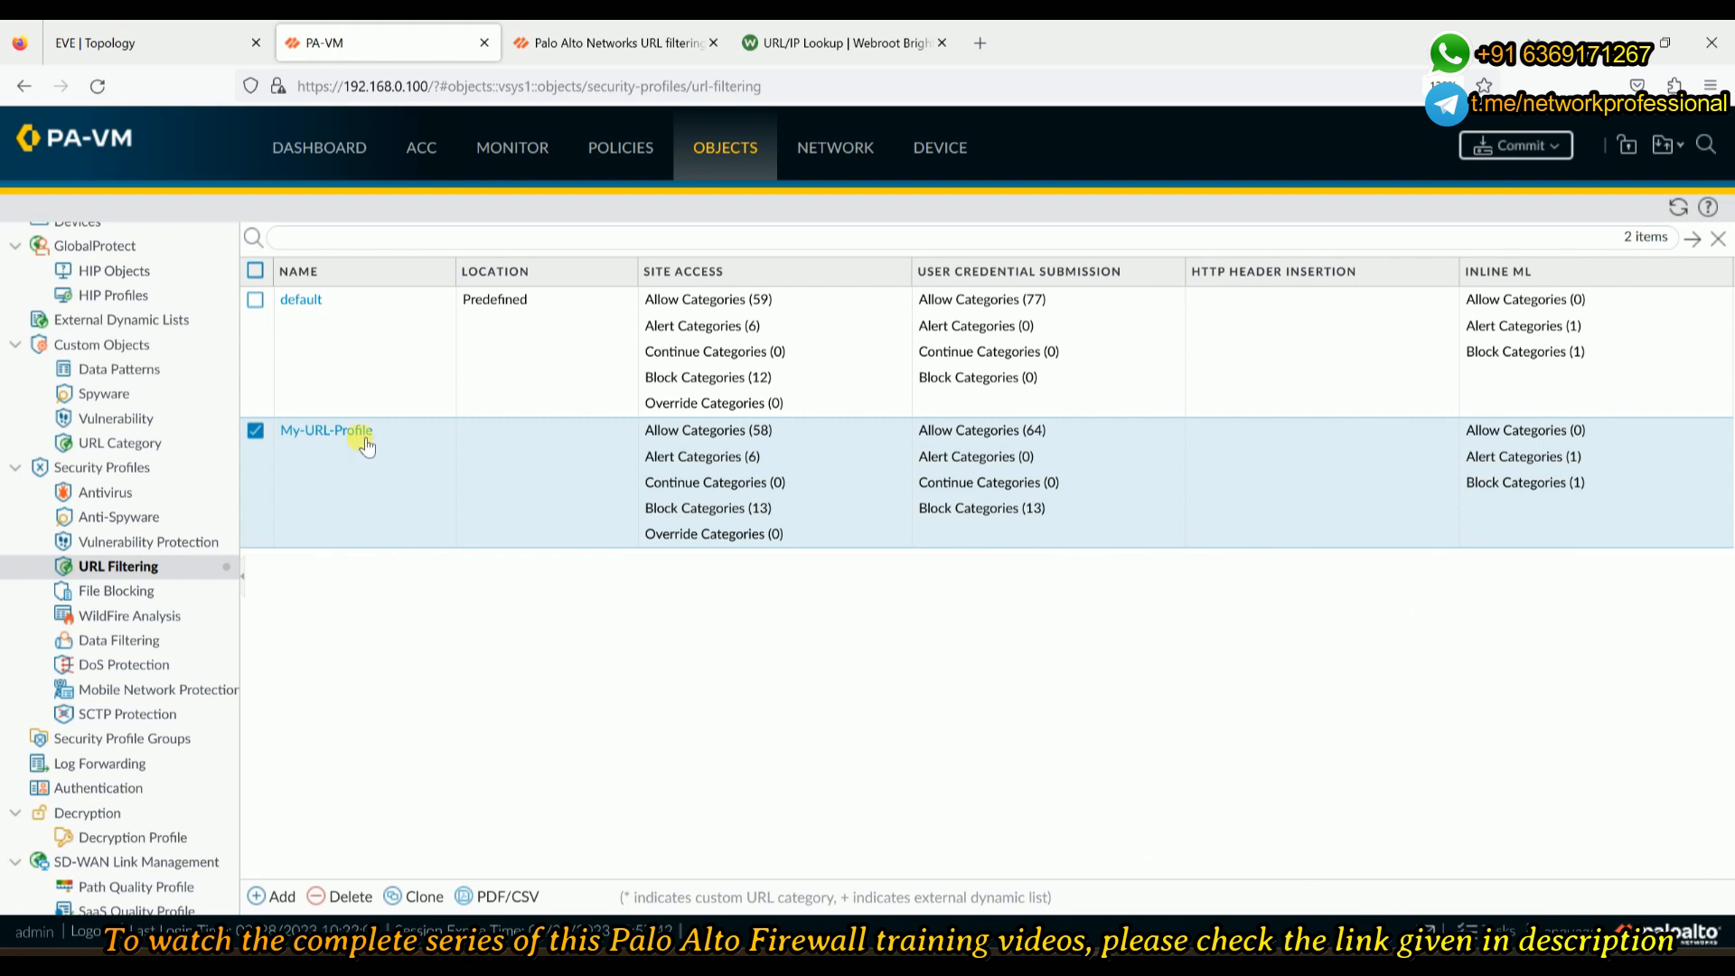
{"action": "left_click", "coordinate": [323, 432]}
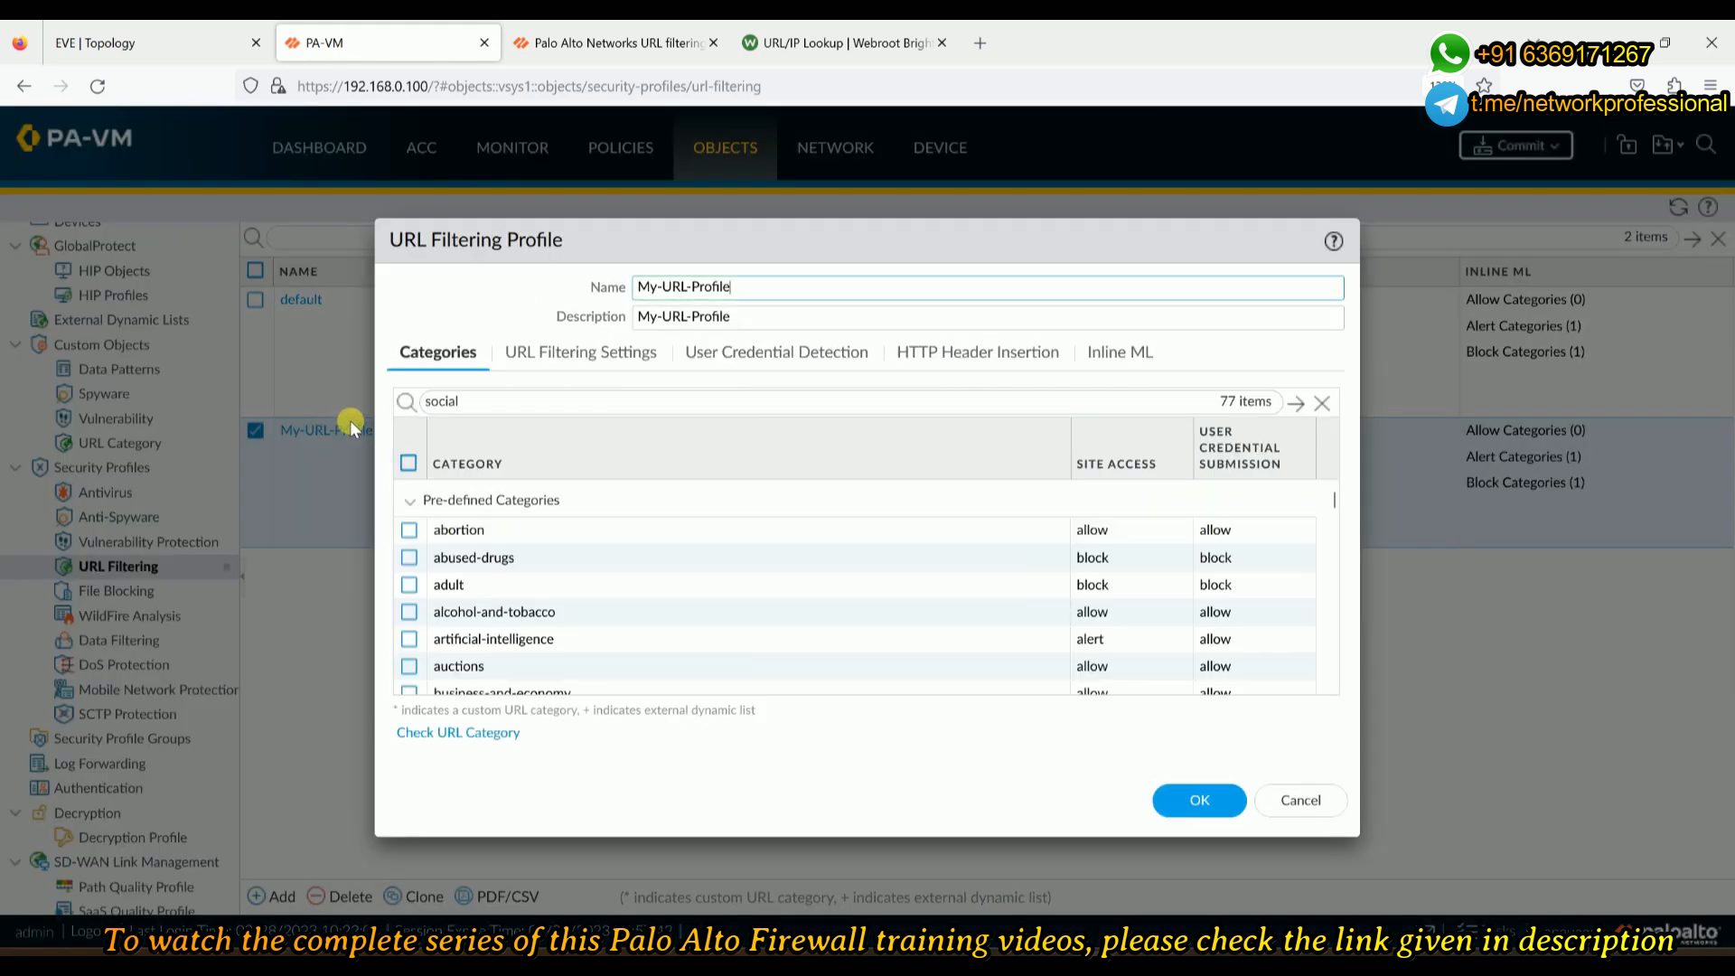
{"action": "left_click", "coordinate": [604, 353]}
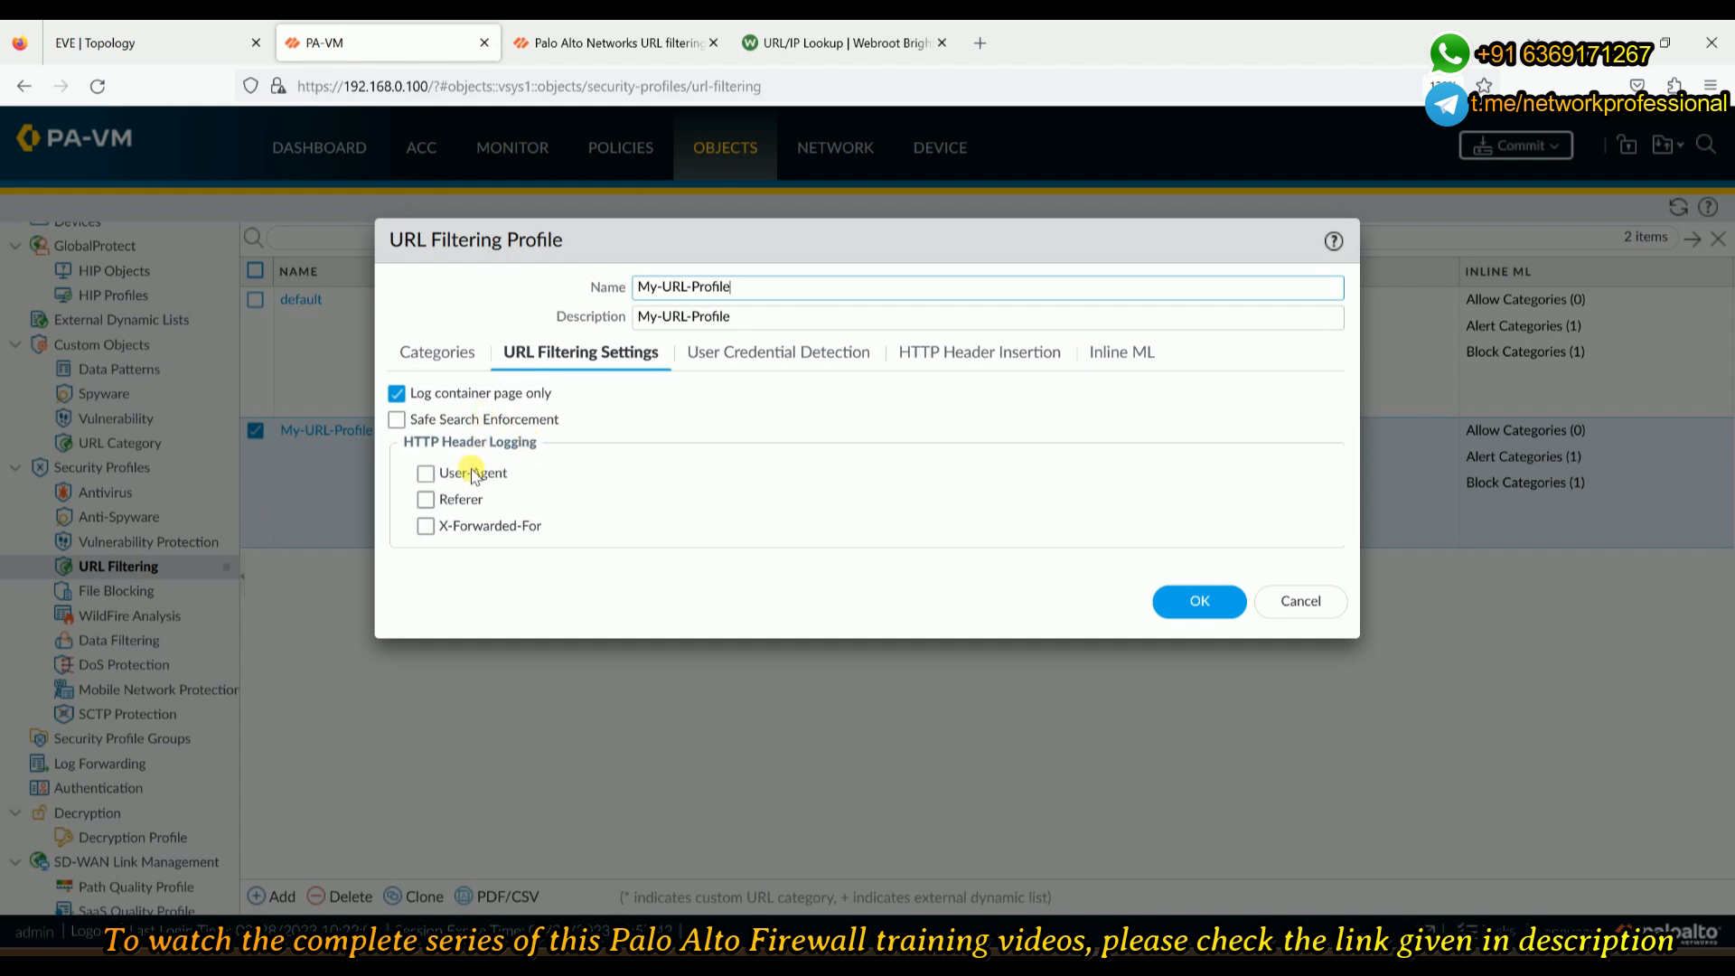
- Turn on User-Agent HTTP header logging in My-URL-Profile
{"action": "left_click", "coordinate": [426, 472]}
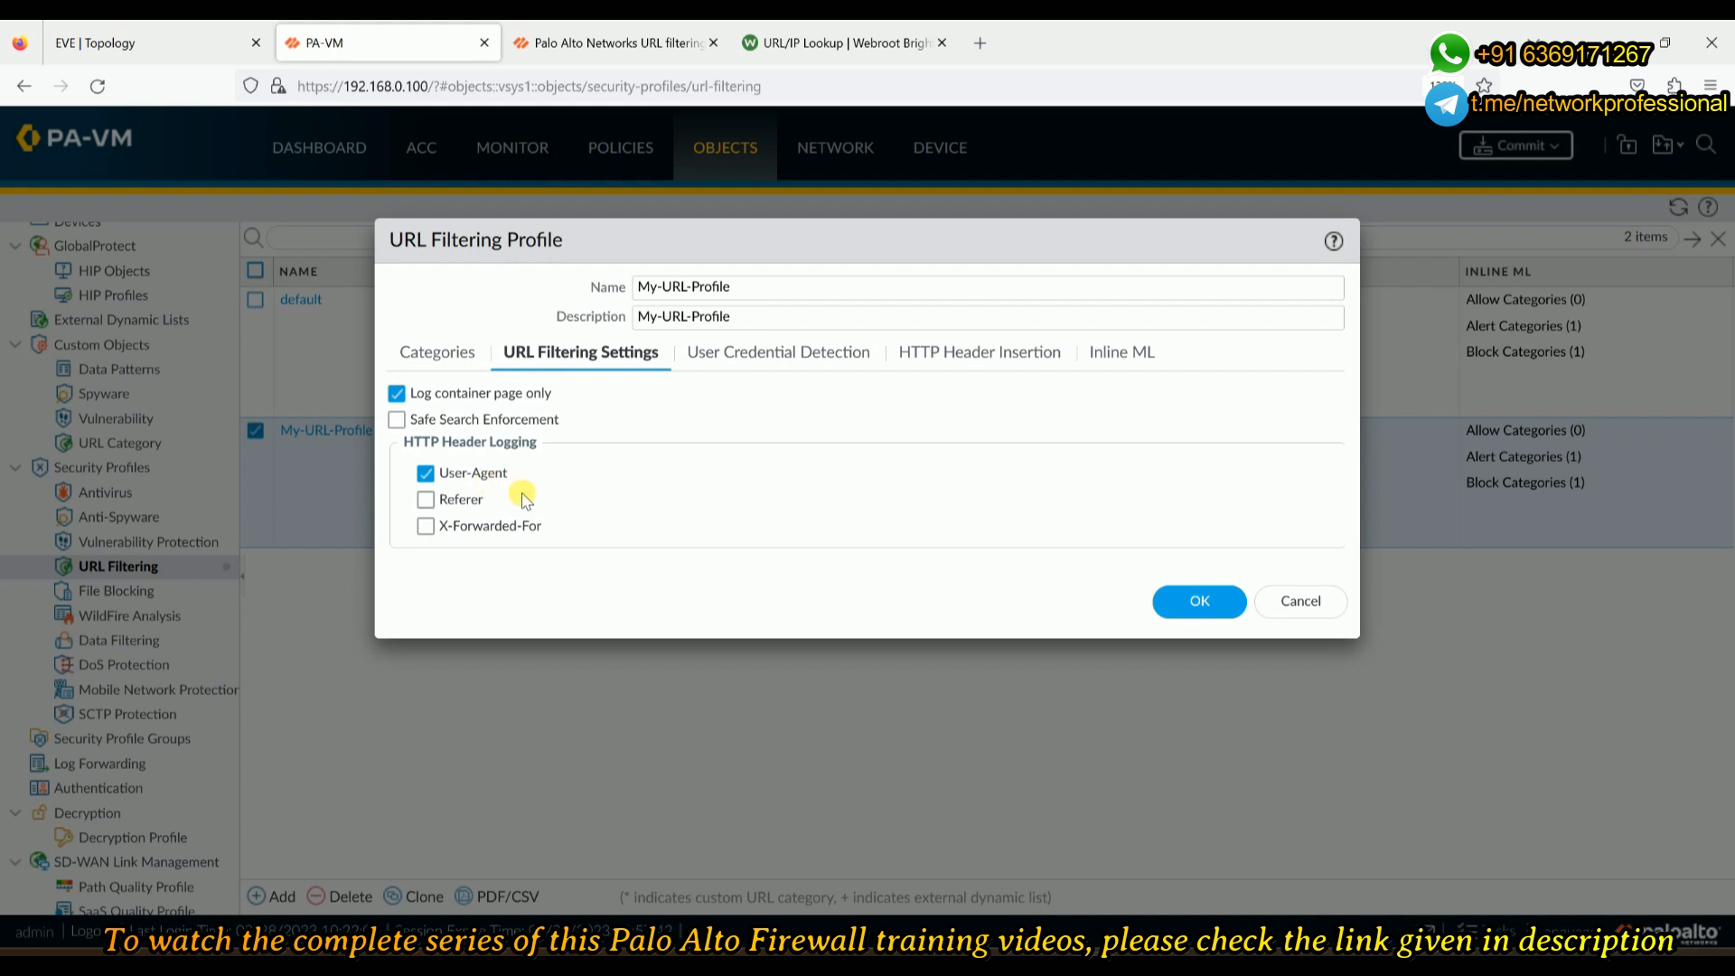
- Turn on Referer HTTP header logging as well in My-URL-Profile
{"action": "left_click", "coordinate": [468, 502]}
- Save My-URL-Profile and review it in the list: 58 allowed, 13 blocked categories
{"action": "left_click", "coordinate": [1176, 602]}
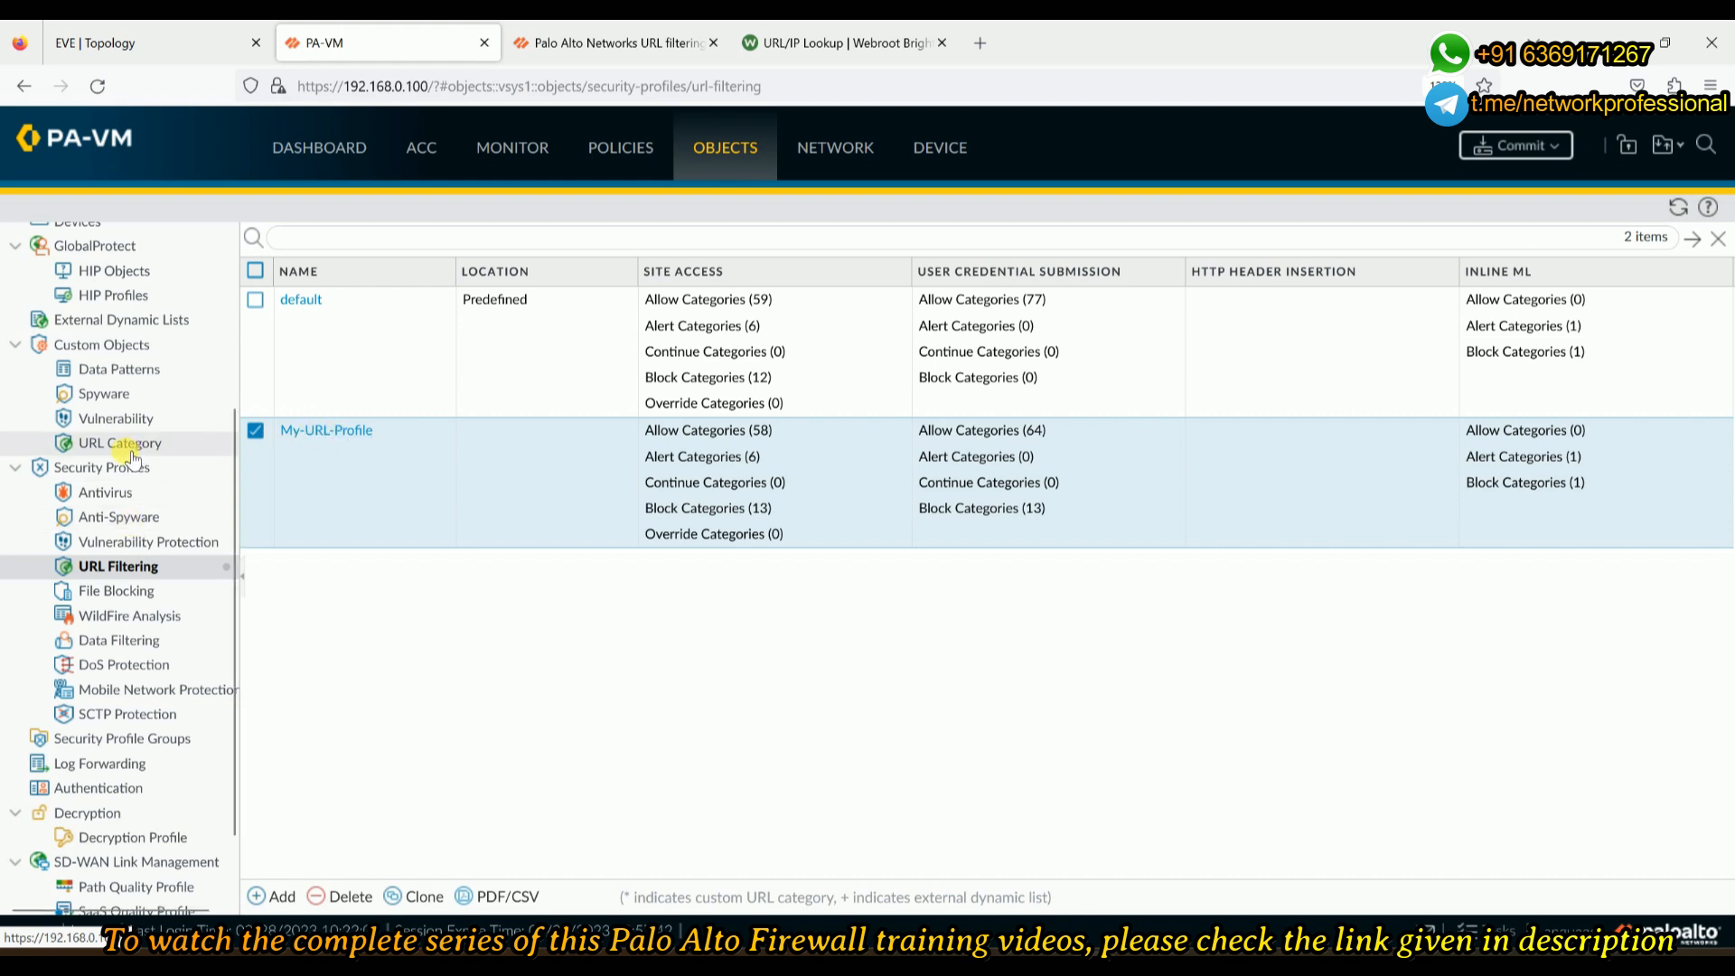
{"action": "scroll", "coordinate": [64, 348], "scroll_direction": "up", "scroll_amount": 1}
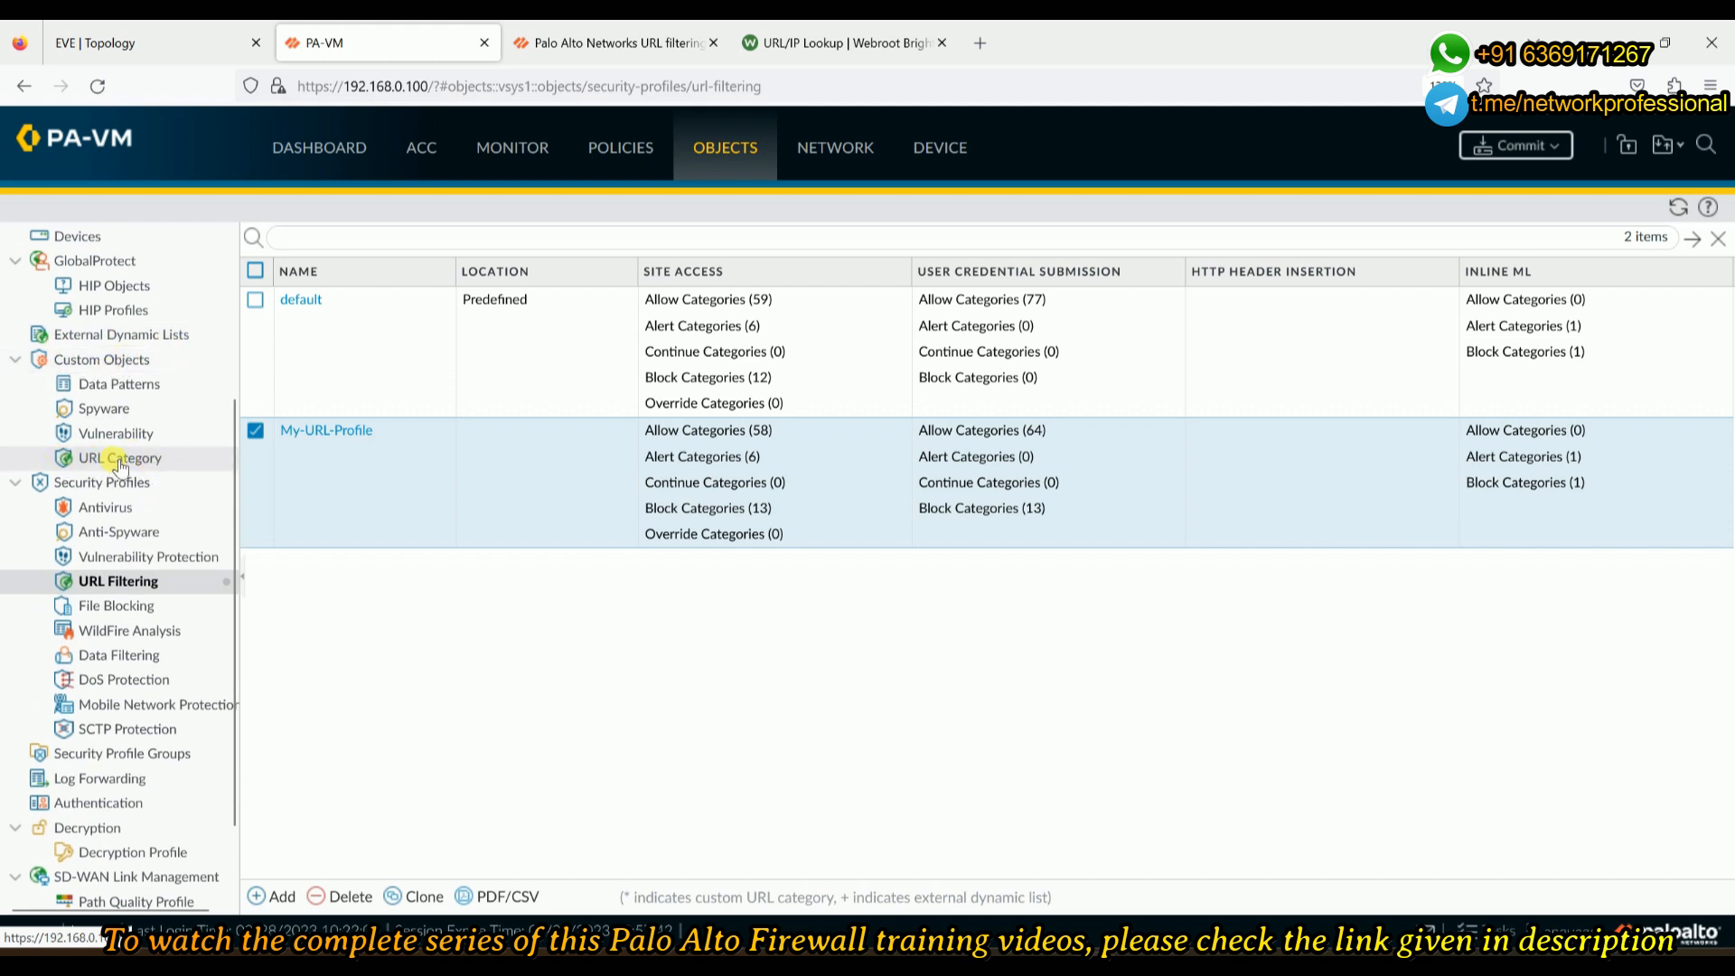
- Add a custom URL category named Custom-URL-Category-1, copying the name into its description
{"action": "left_click", "coordinate": [146, 465]}
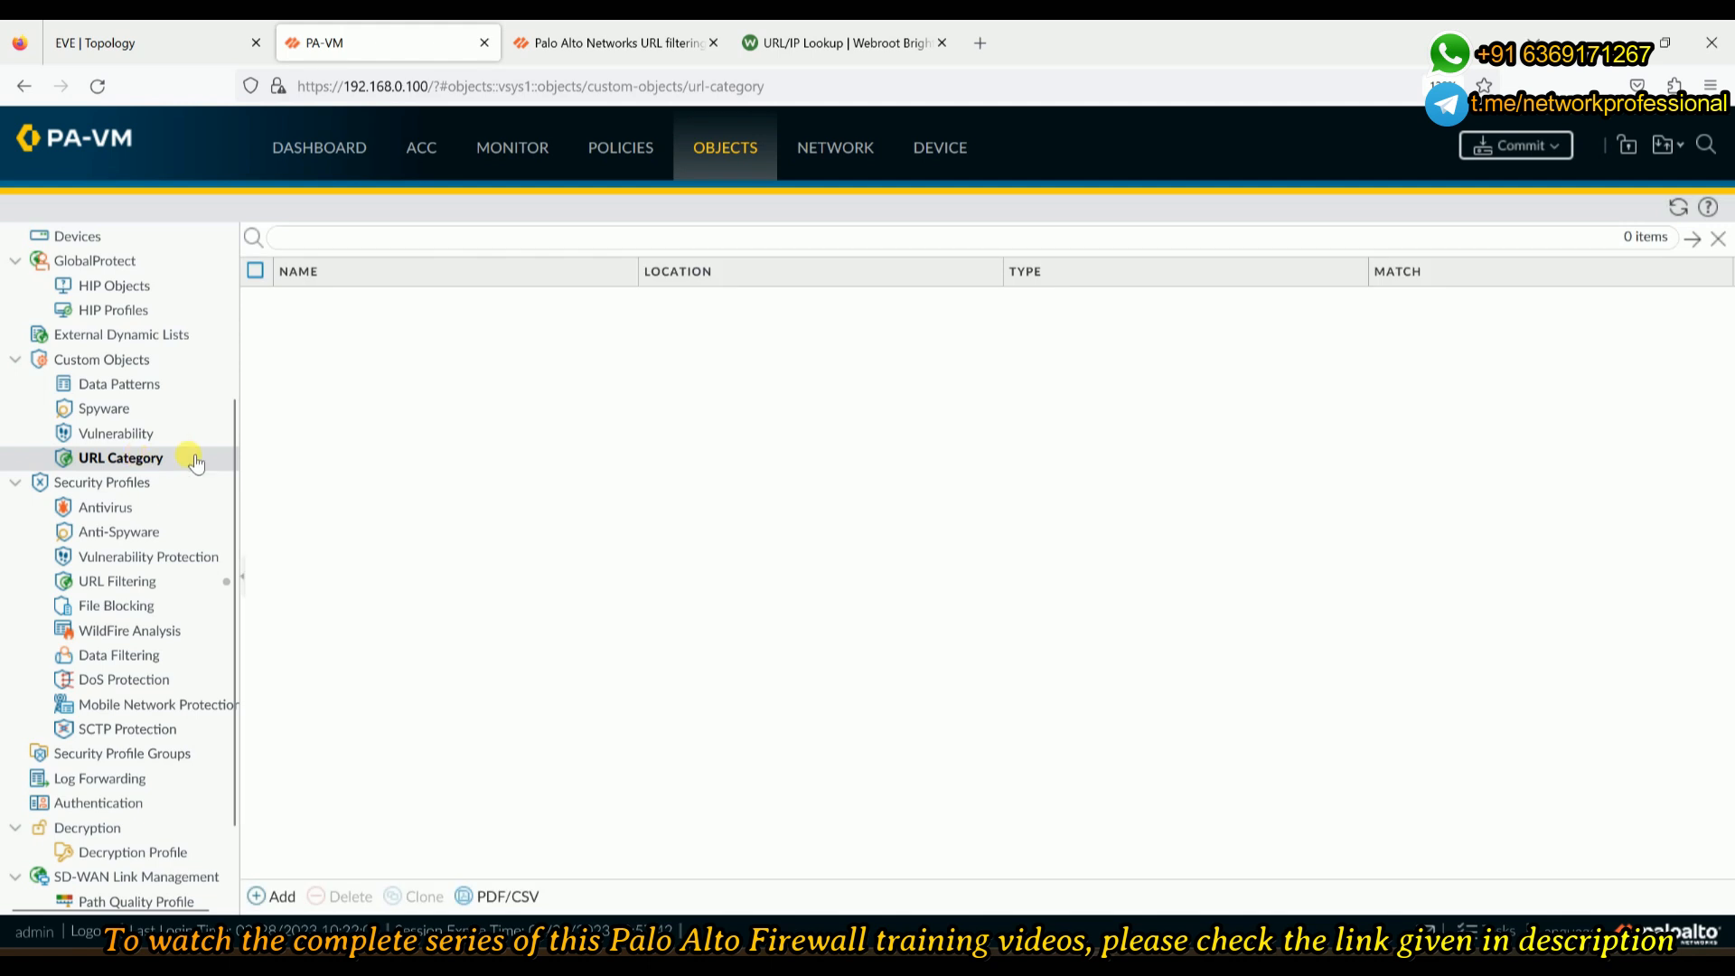
{"action": "left_click", "coordinate": [262, 896]}
{"action": "left_click", "coordinate": [728, 175]}
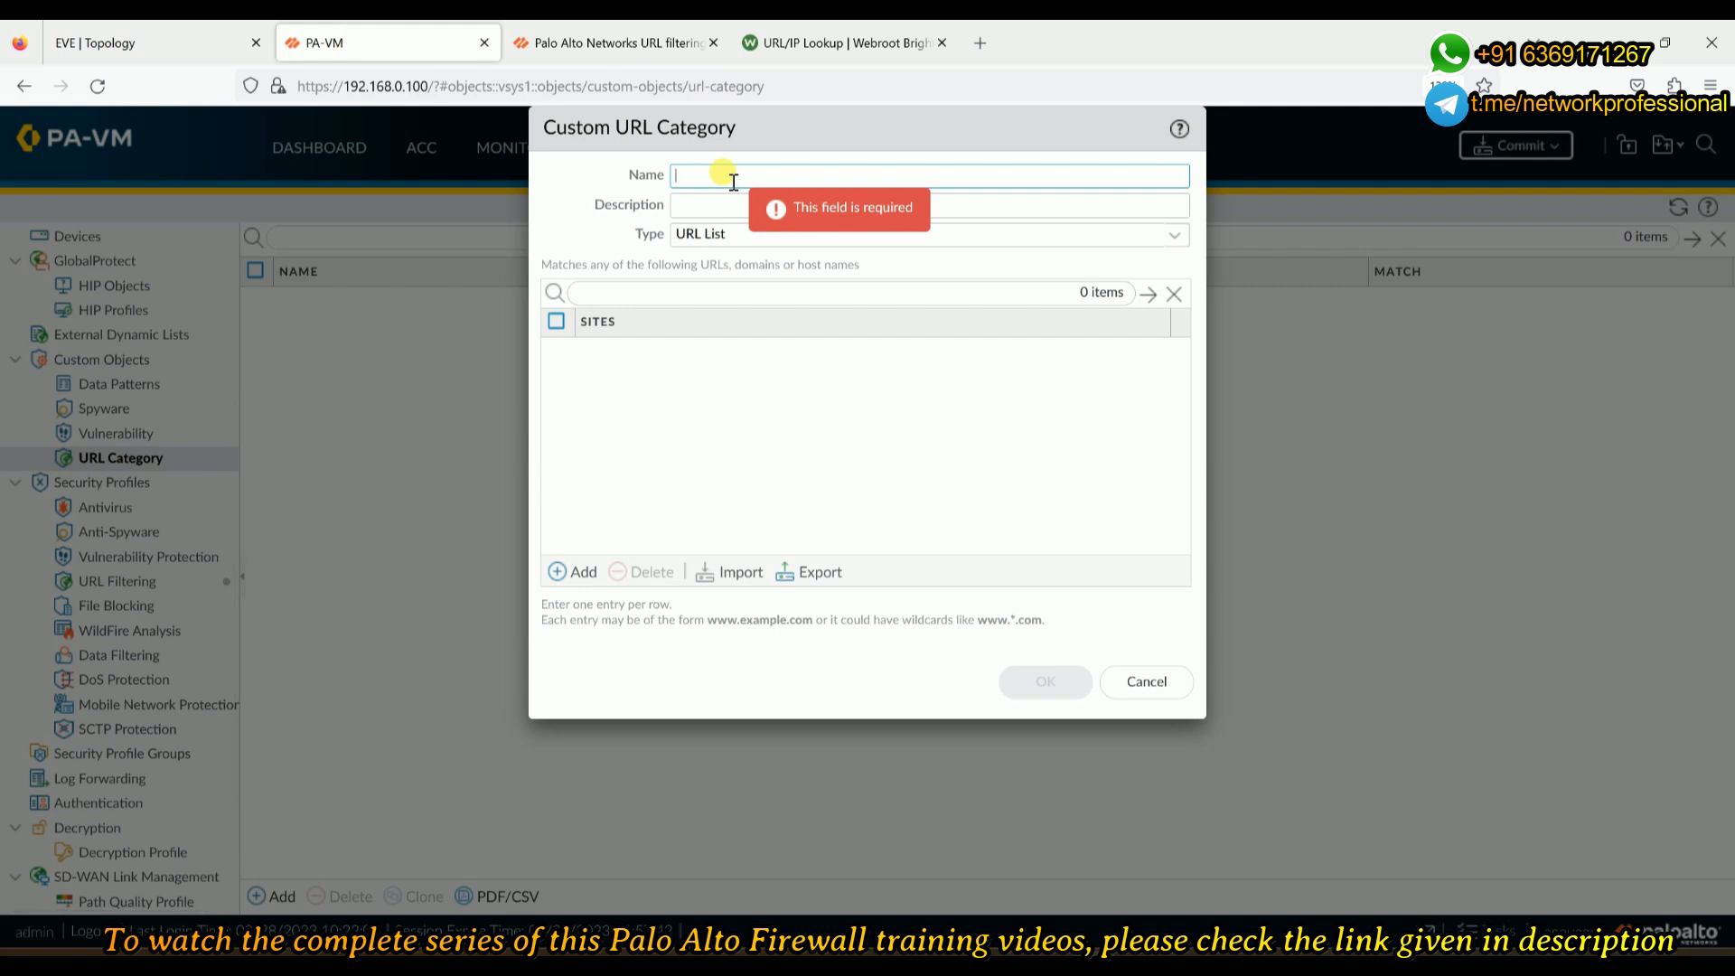
{"action": "type", "text": "Cus"}
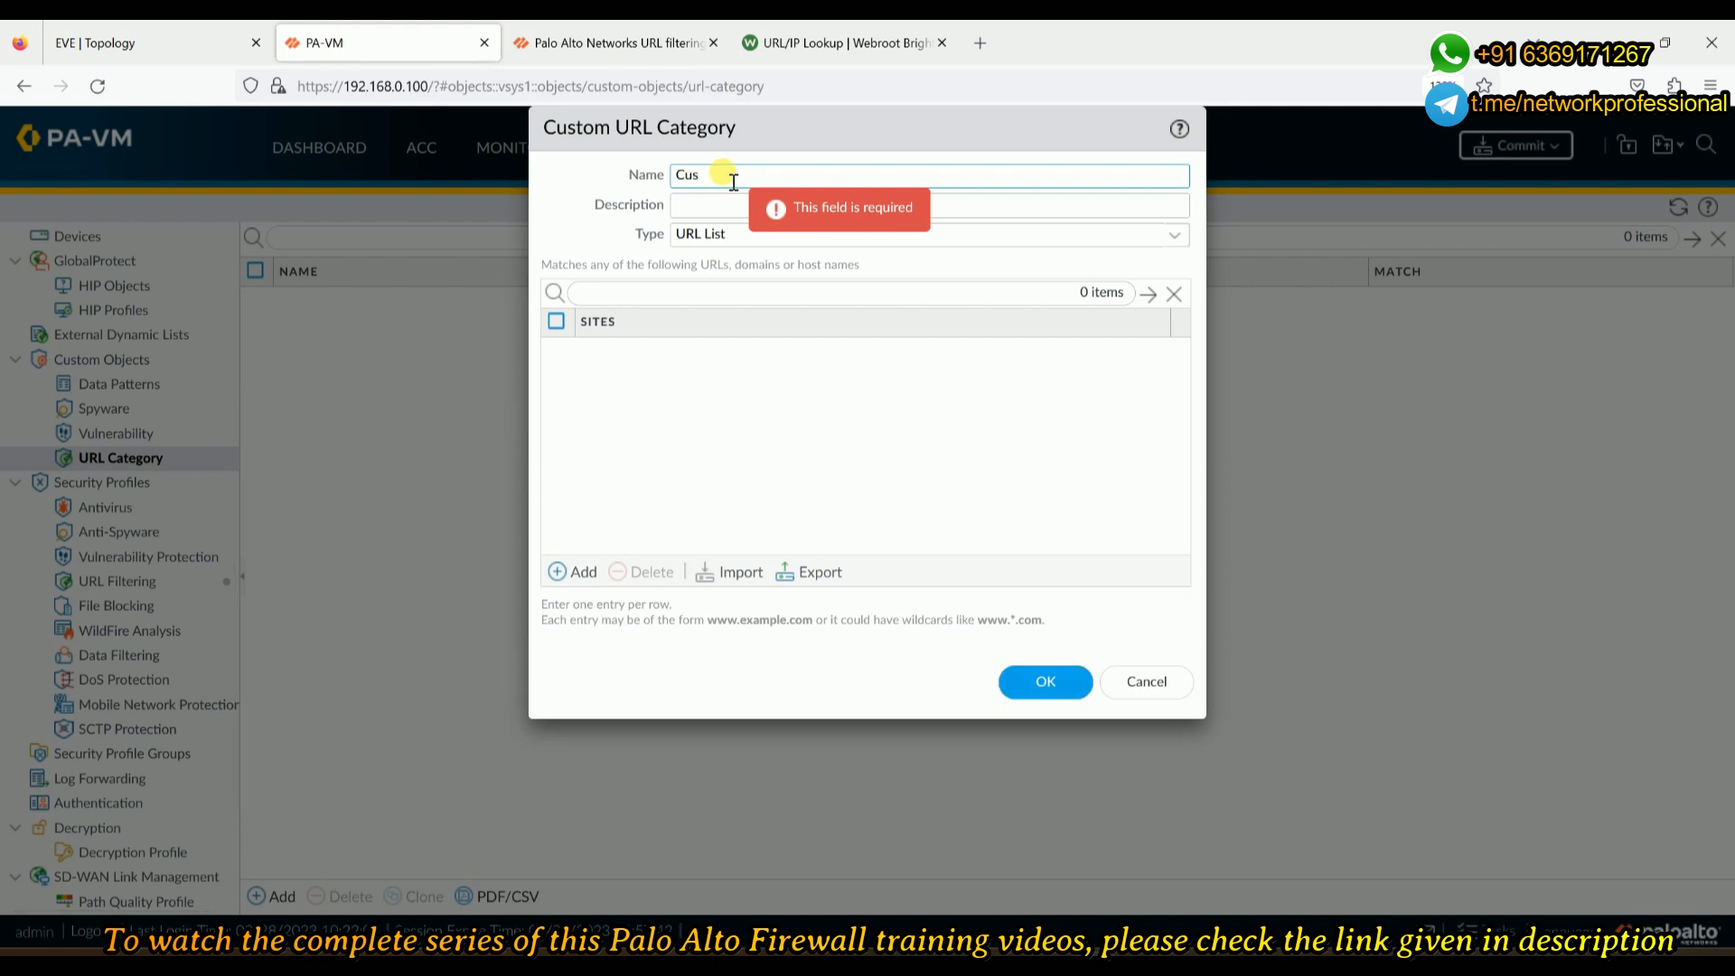
{"action": "type", "text": "tom-URL-Category-1"}
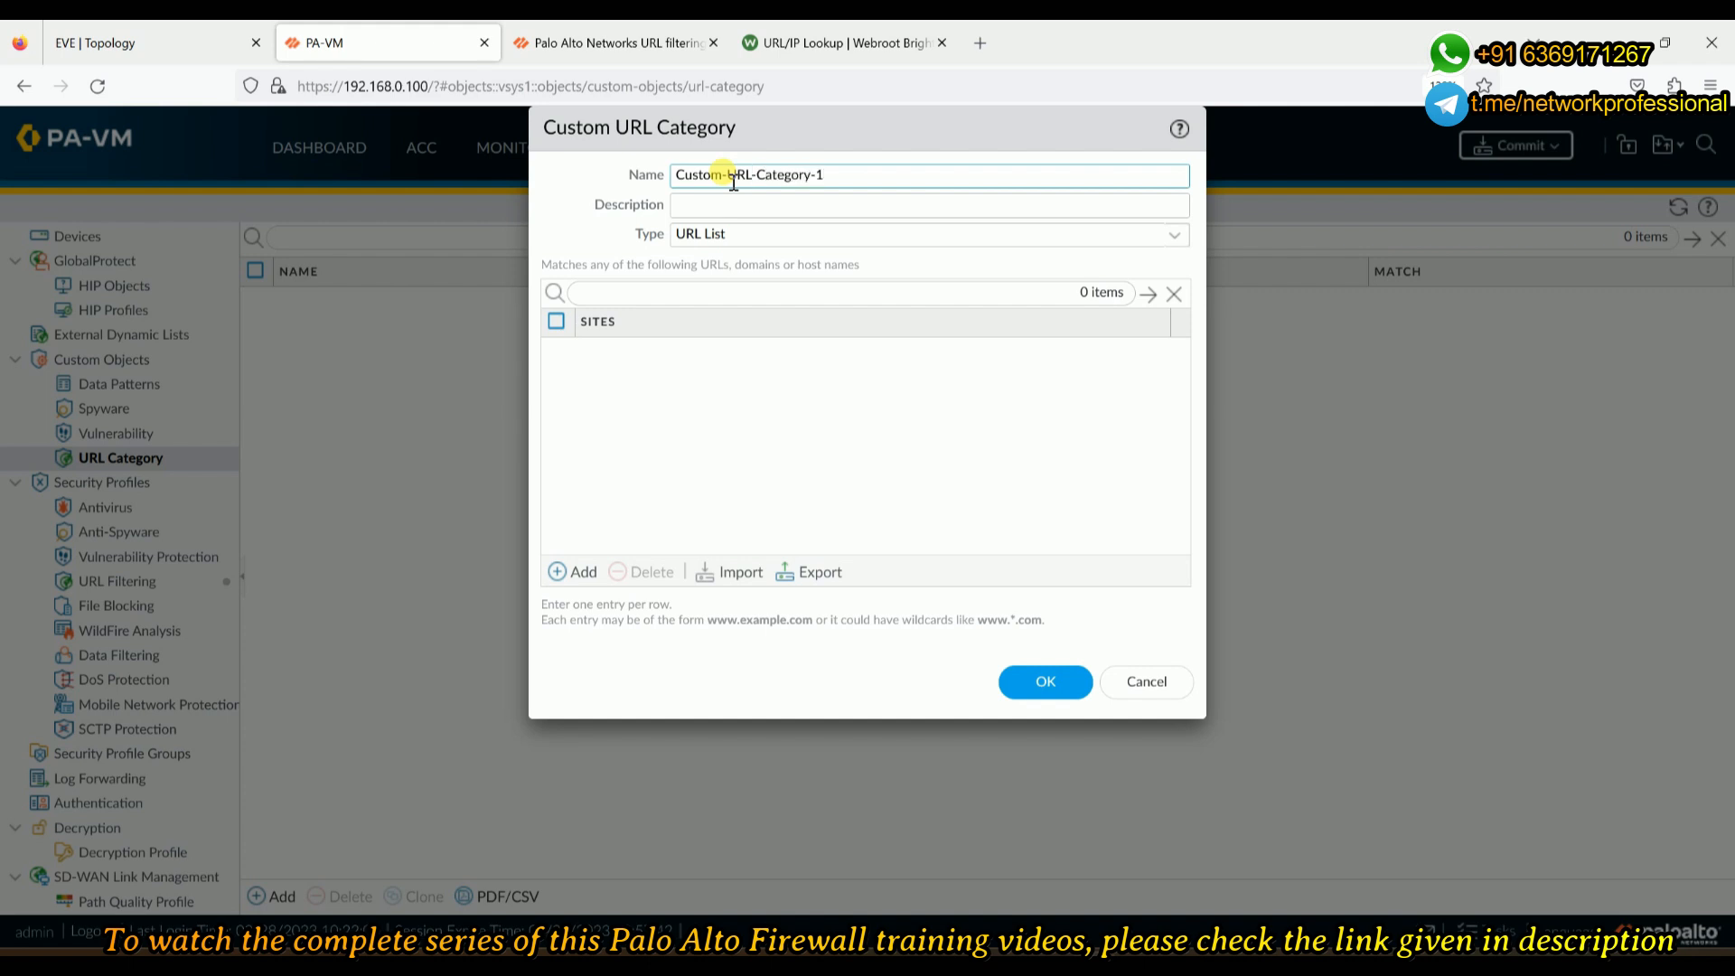
{"action": "triple_click", "coordinate": [782, 174]}
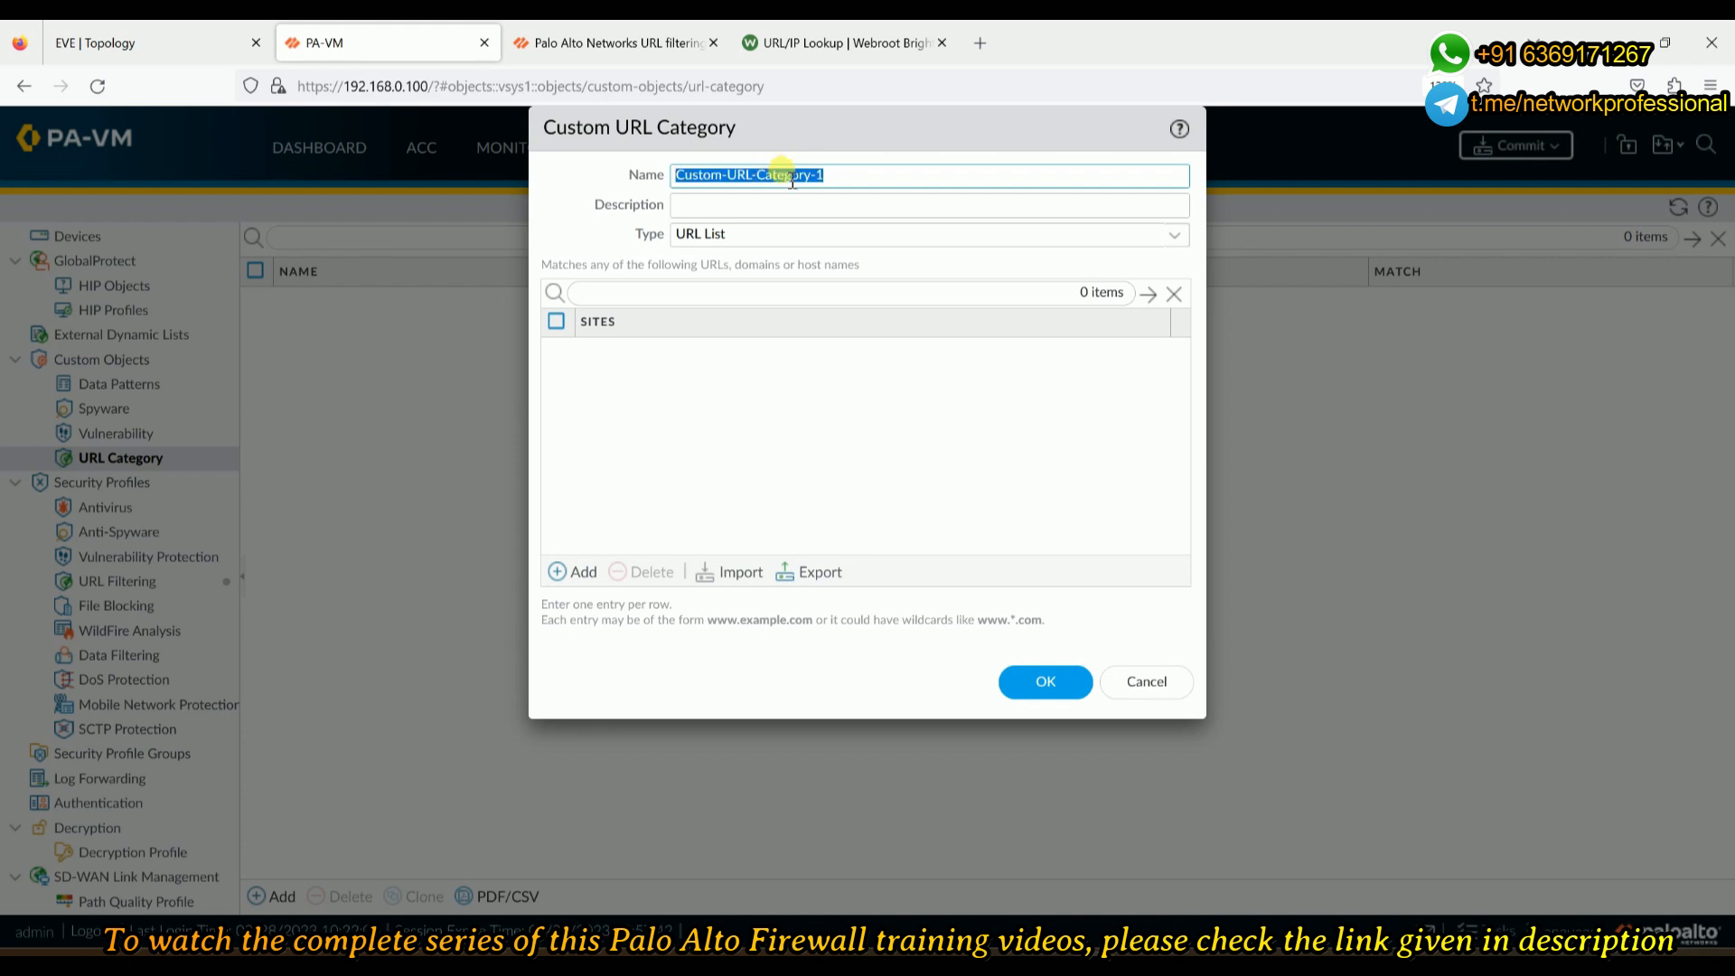
{"action": "key", "text": "ctrl+c"}
{"action": "left_click", "coordinate": [821, 206]}
{"action": "key", "text": "ctrl+v"}
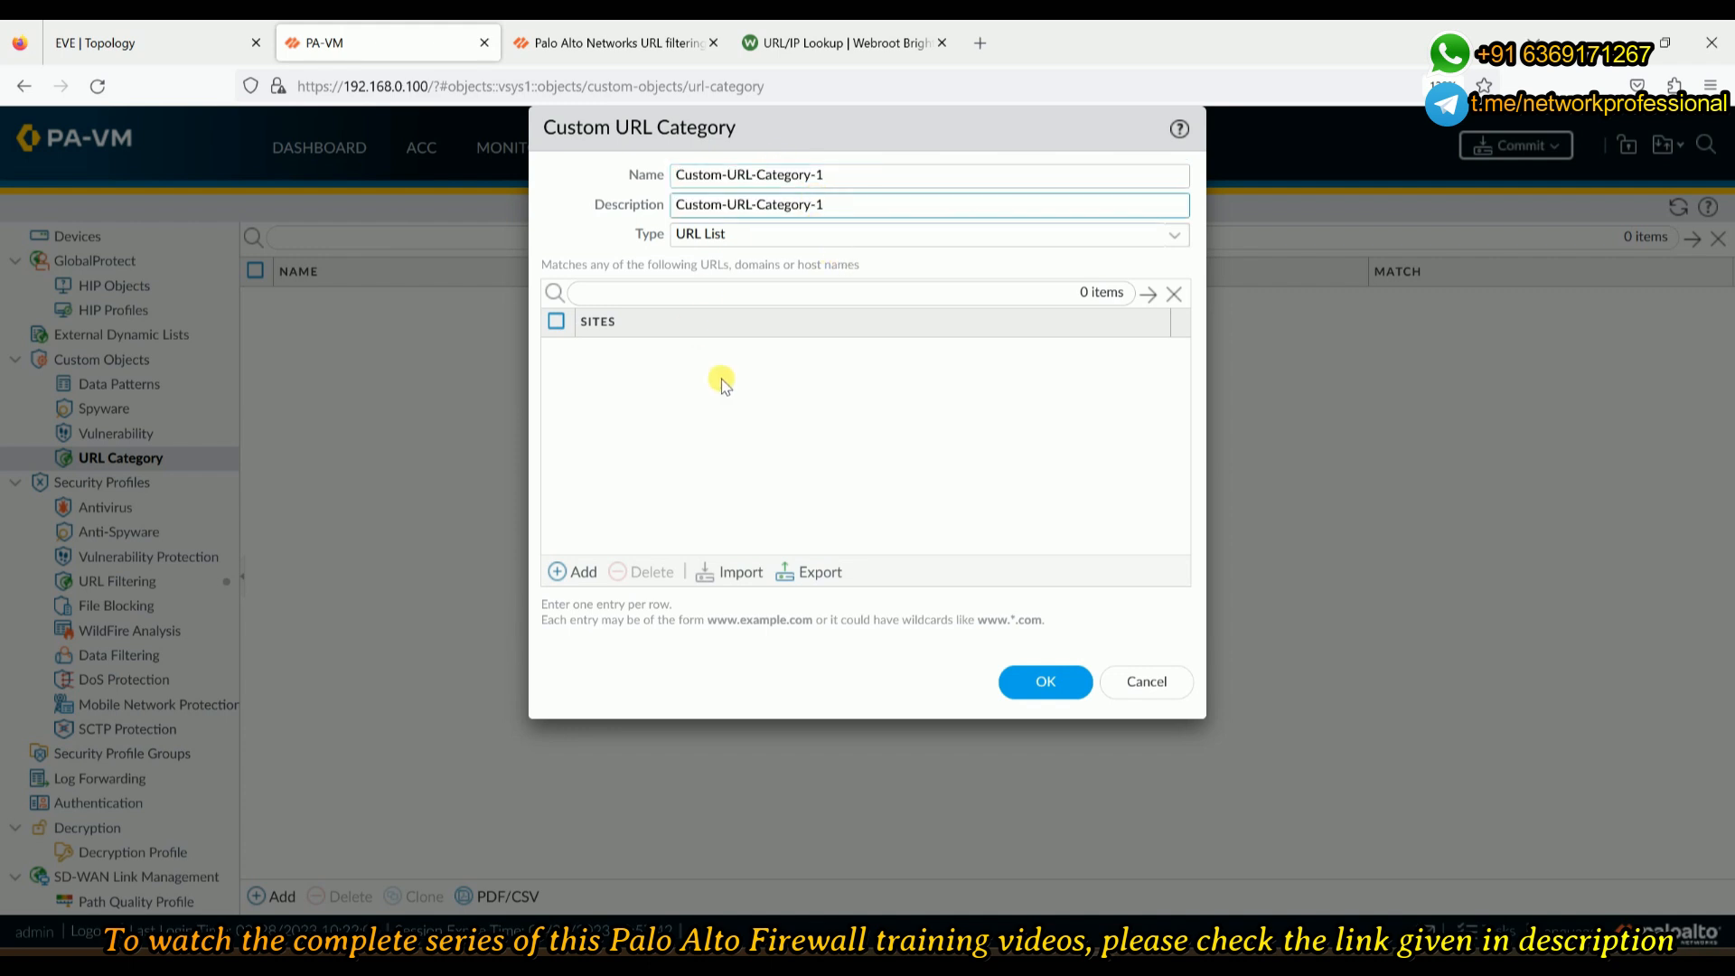
{"action": "left_click", "coordinate": [743, 459]}
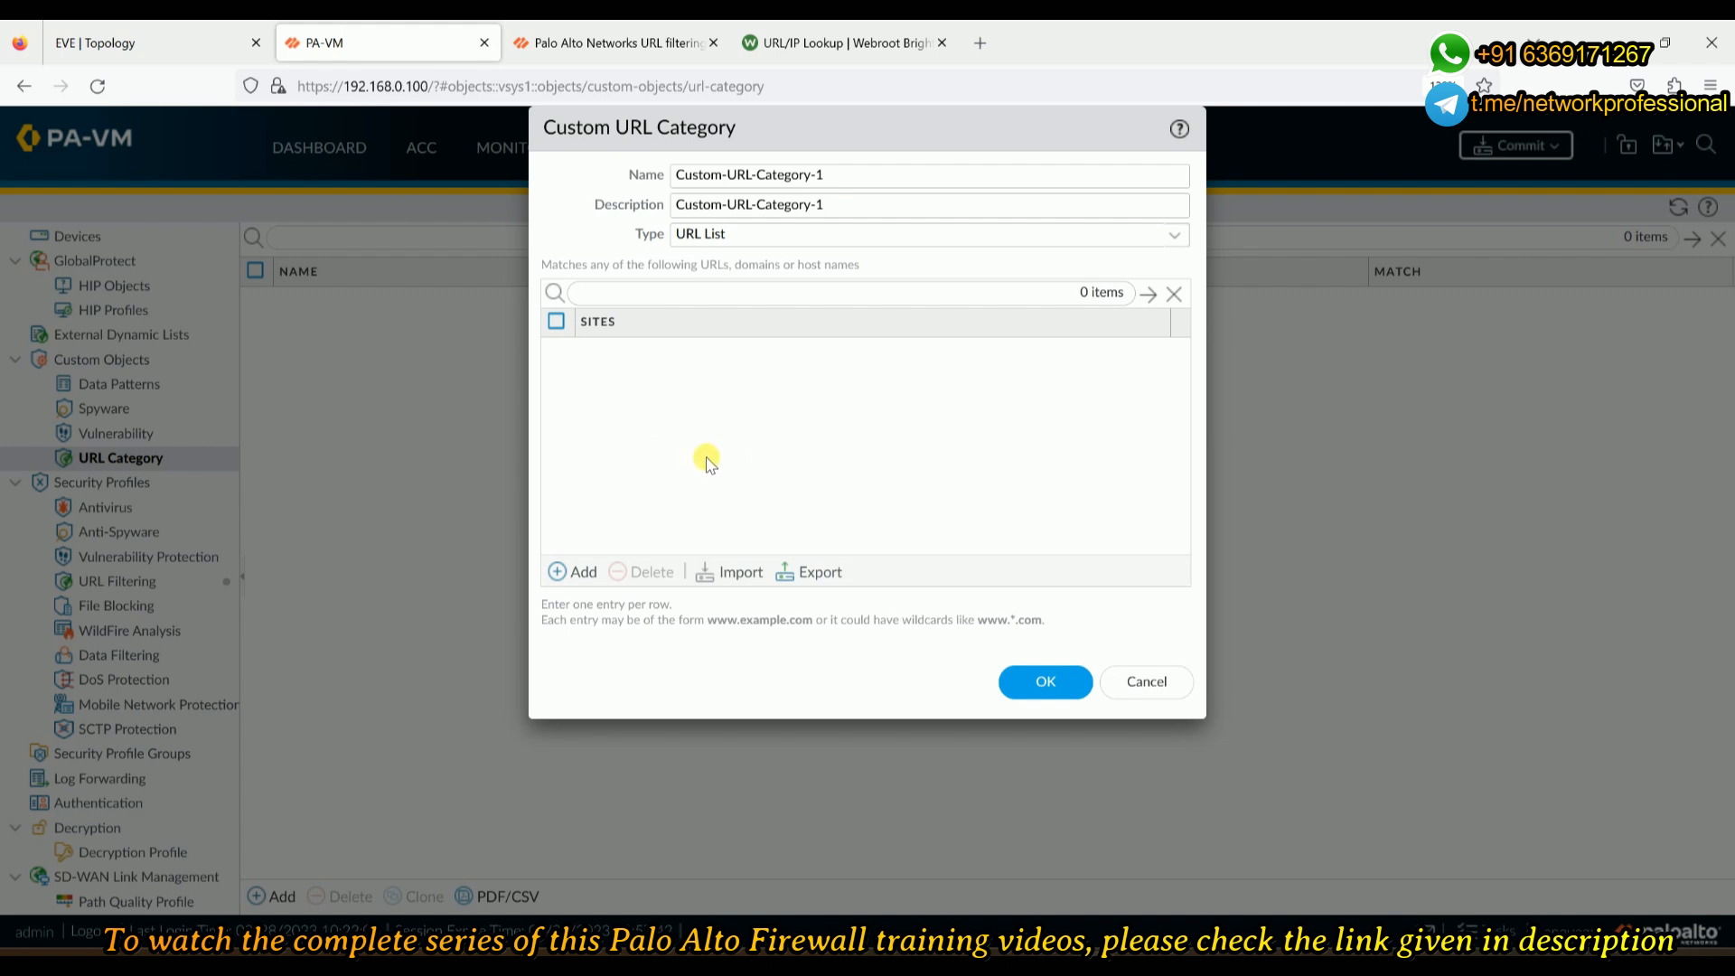
{"action": "left_click", "coordinate": [553, 41]}
- Look up msn.com on BrightCloud, passing the captcha, to find its Internet Portals category
{"action": "mouse_move", "coordinate": [486, 187]}
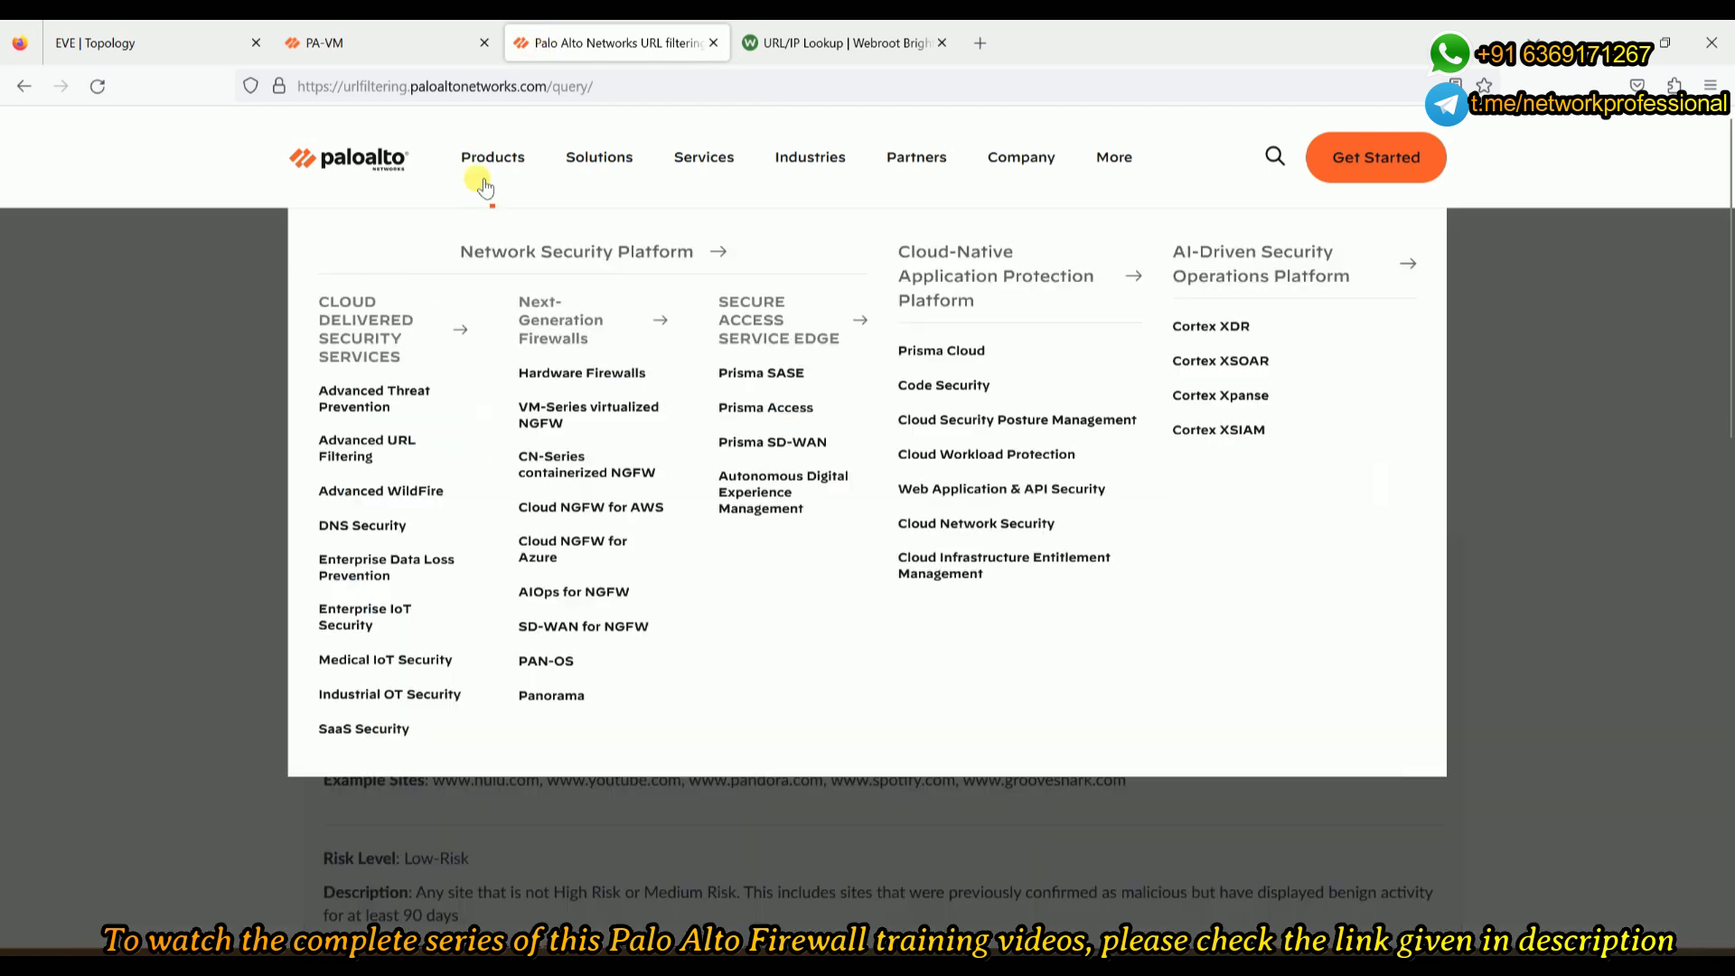
{"action": "left_click", "coordinate": [844, 43]}
{"action": "left_click", "coordinate": [458, 320]}
{"action": "type", "text": "msn.com"}
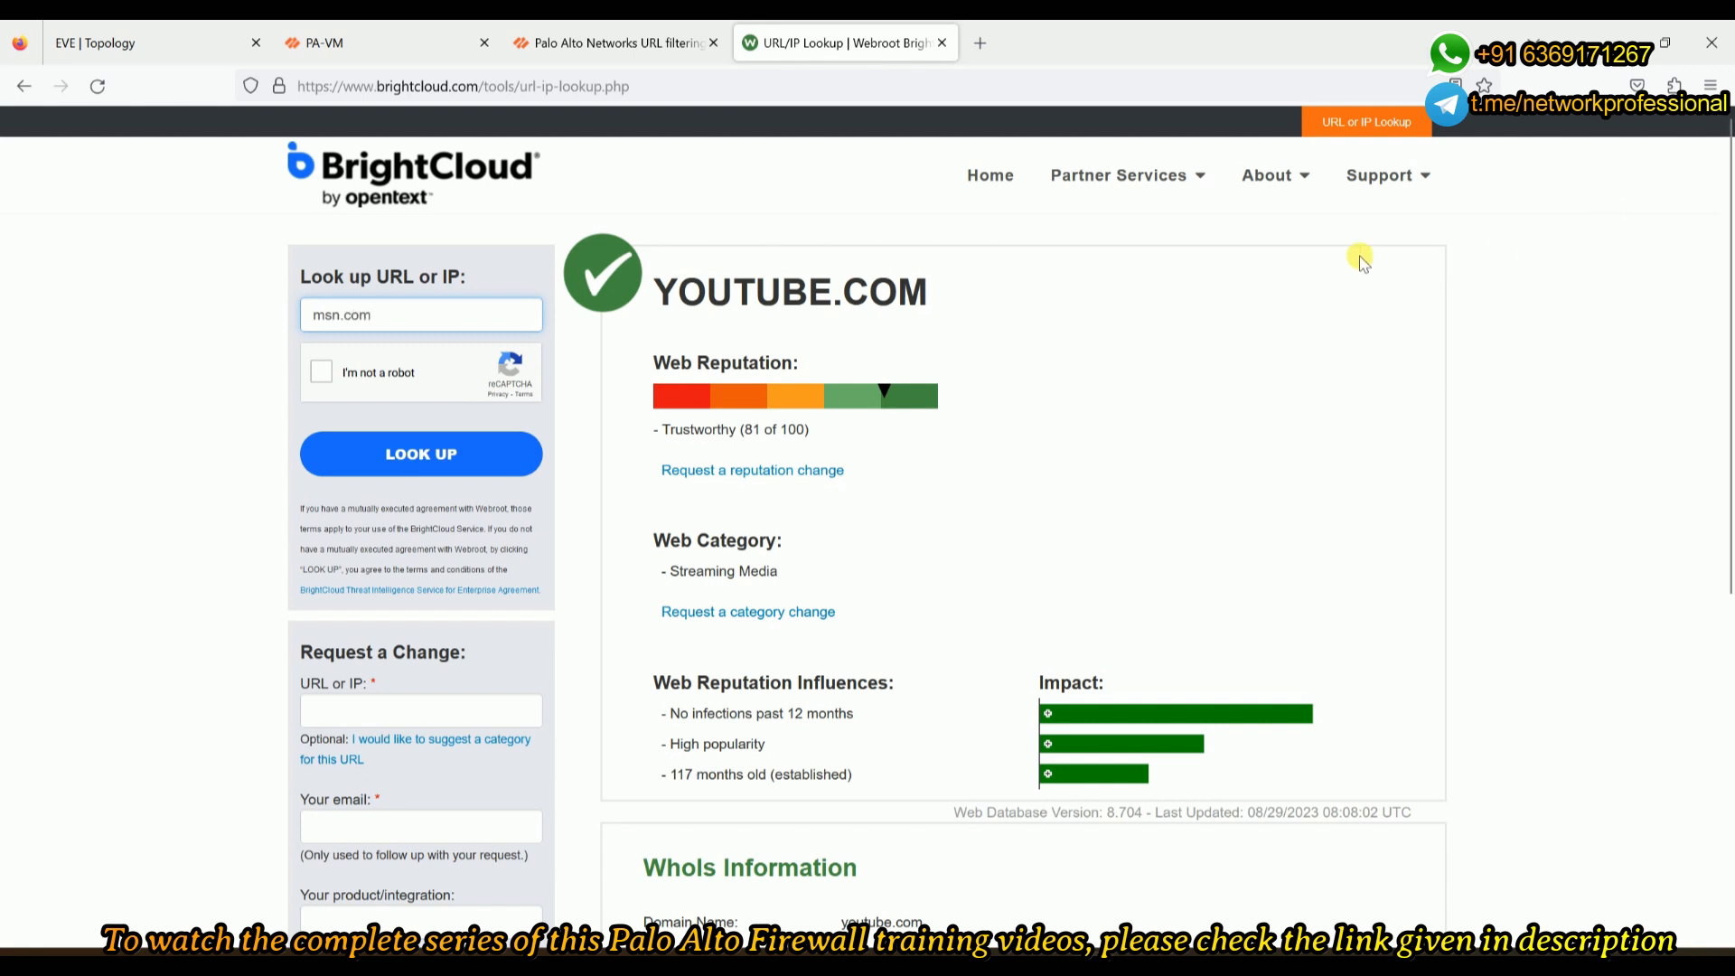
{"action": "left_click", "coordinate": [321, 371]}
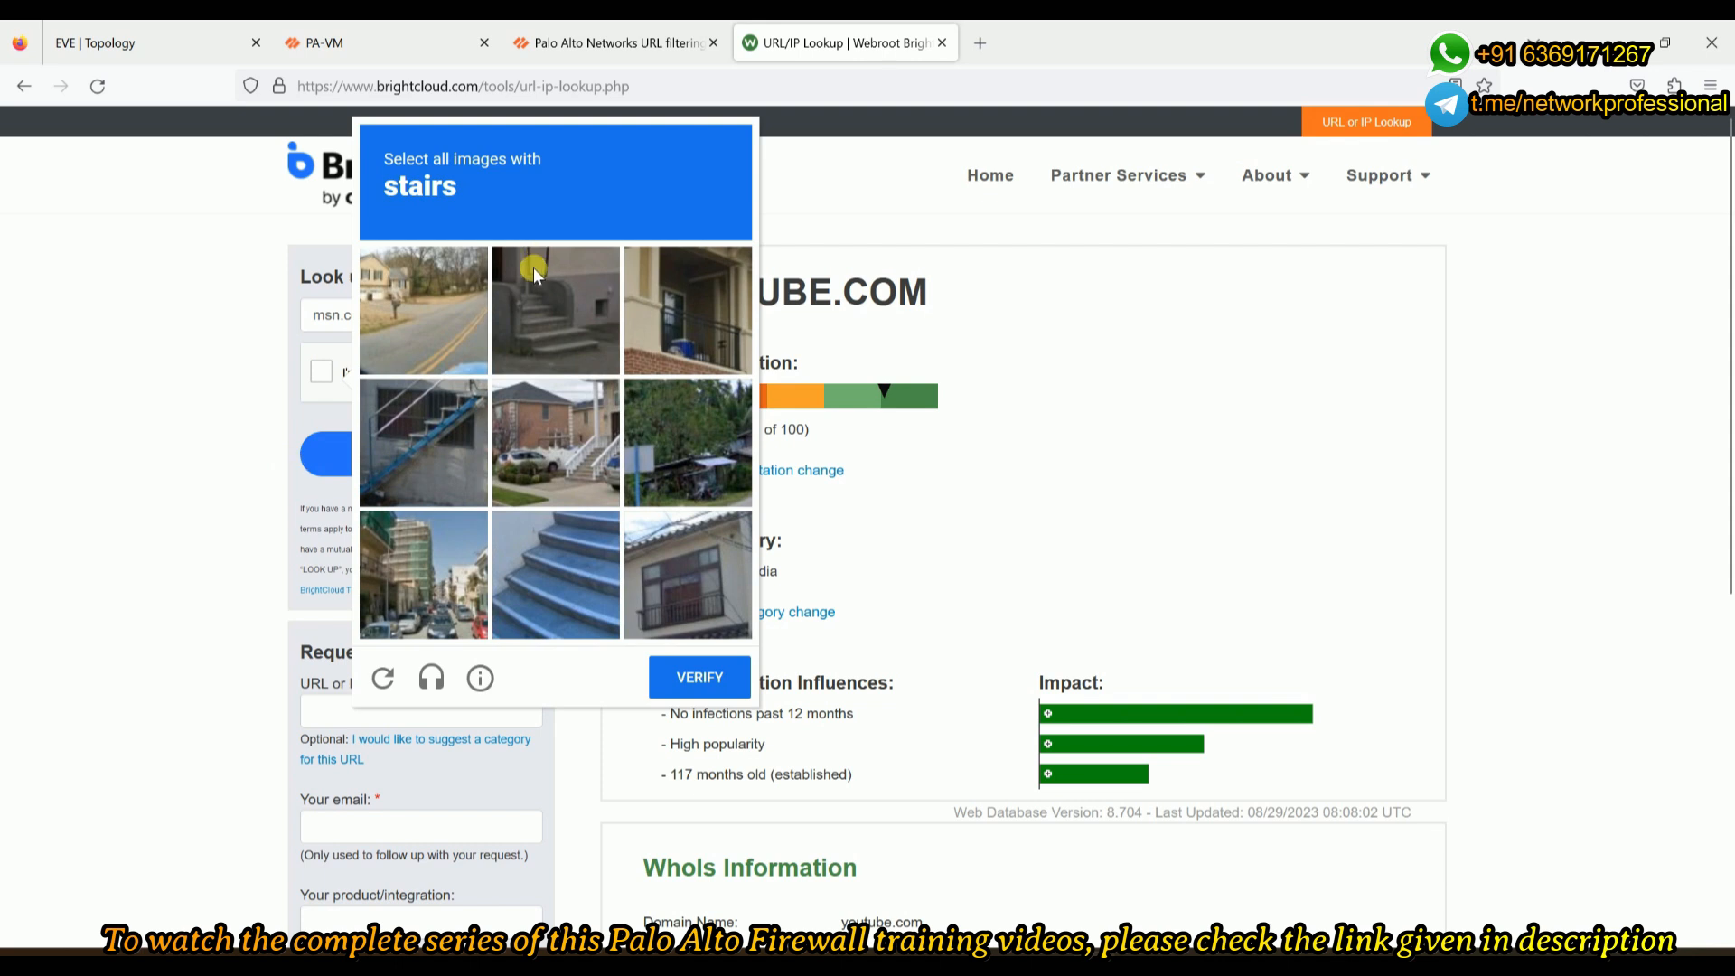
{"action": "left_click", "coordinate": [506, 291]}
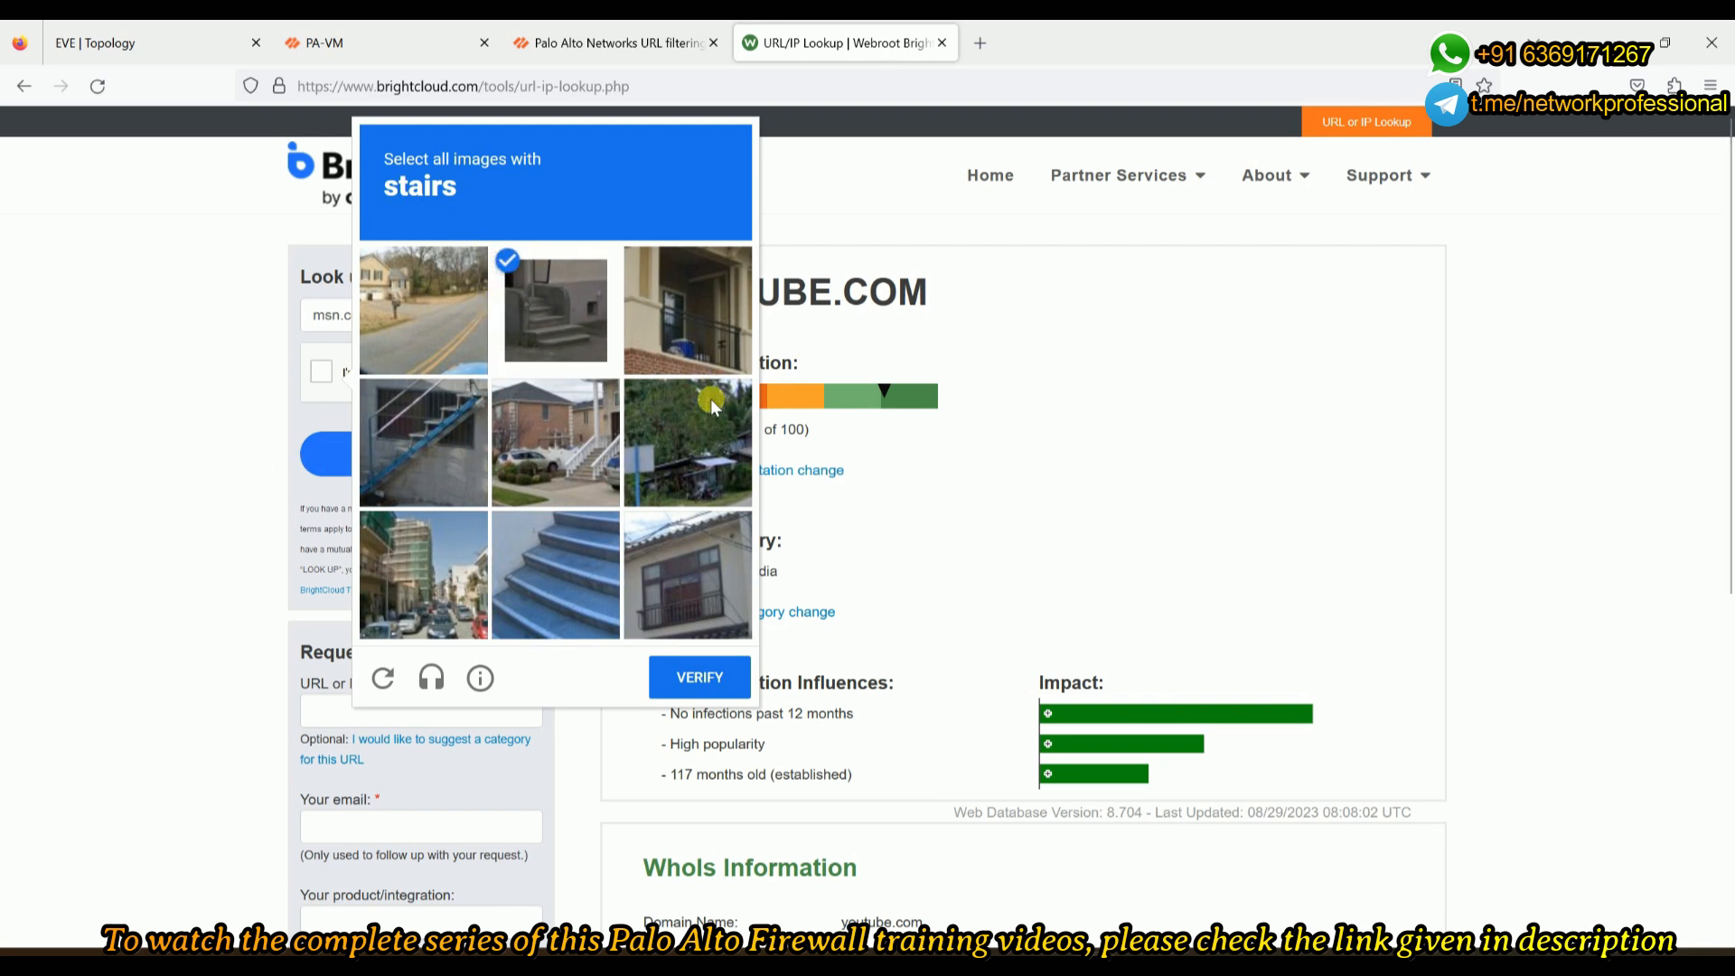
{"action": "left_click", "coordinate": [556, 481]}
{"action": "left_click", "coordinate": [387, 474]}
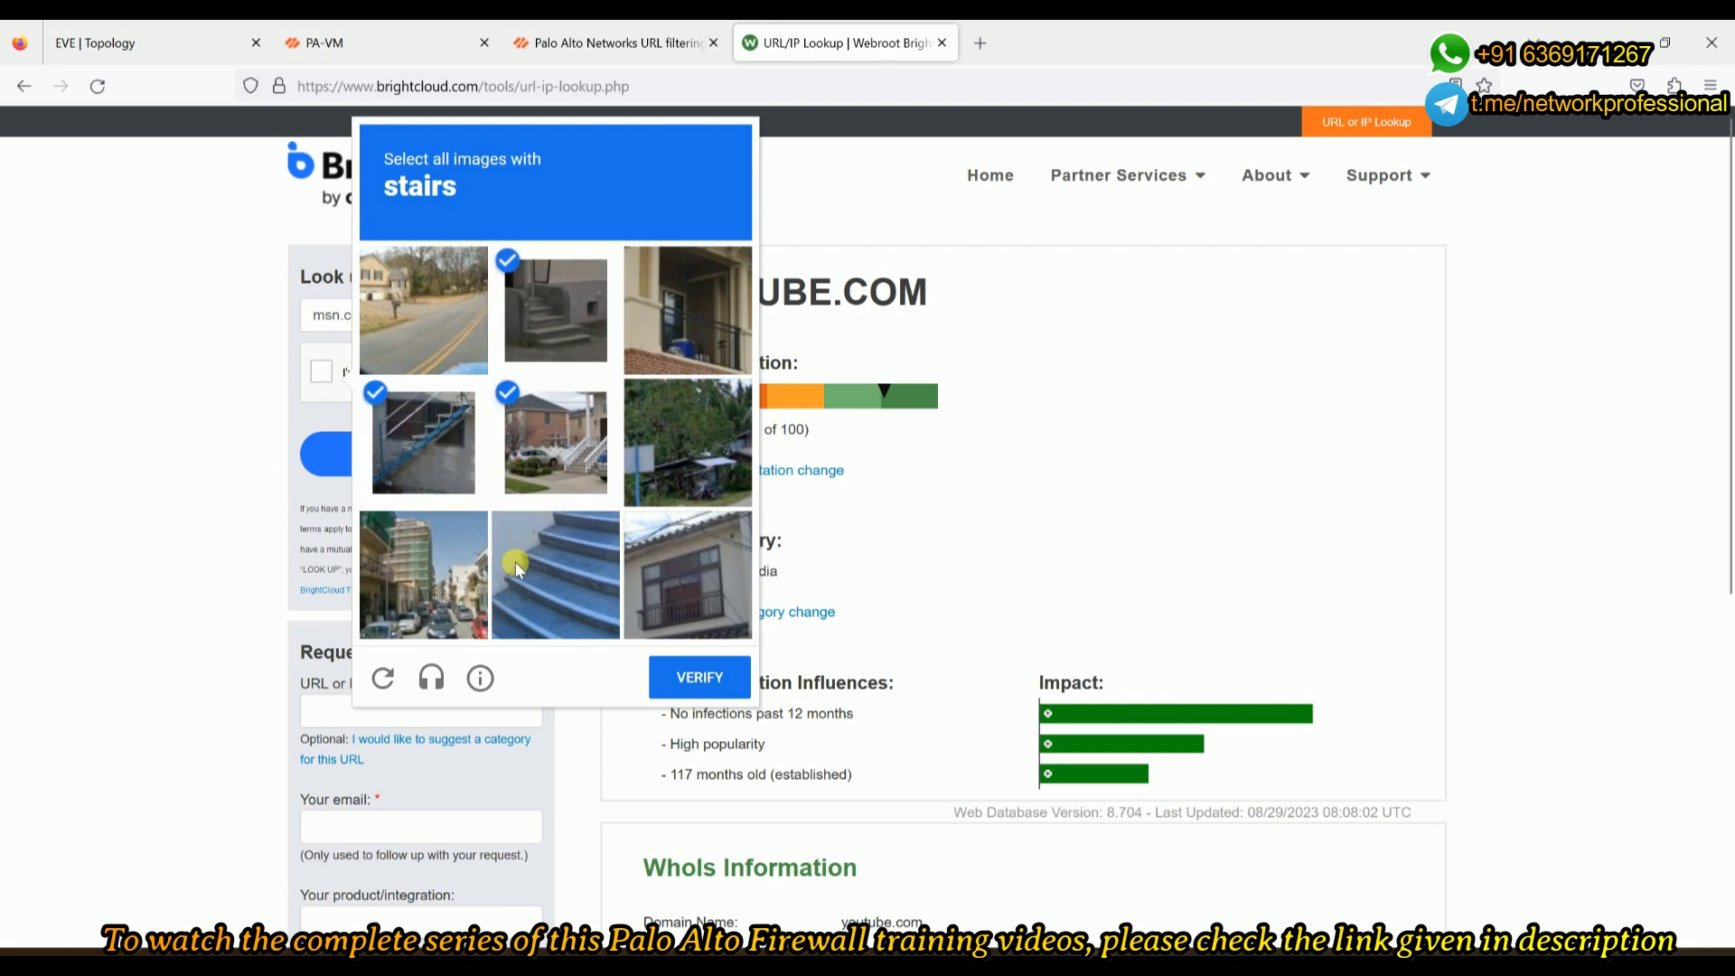
{"action": "left_click", "coordinate": [515, 561]}
{"action": "left_click", "coordinate": [720, 684]}
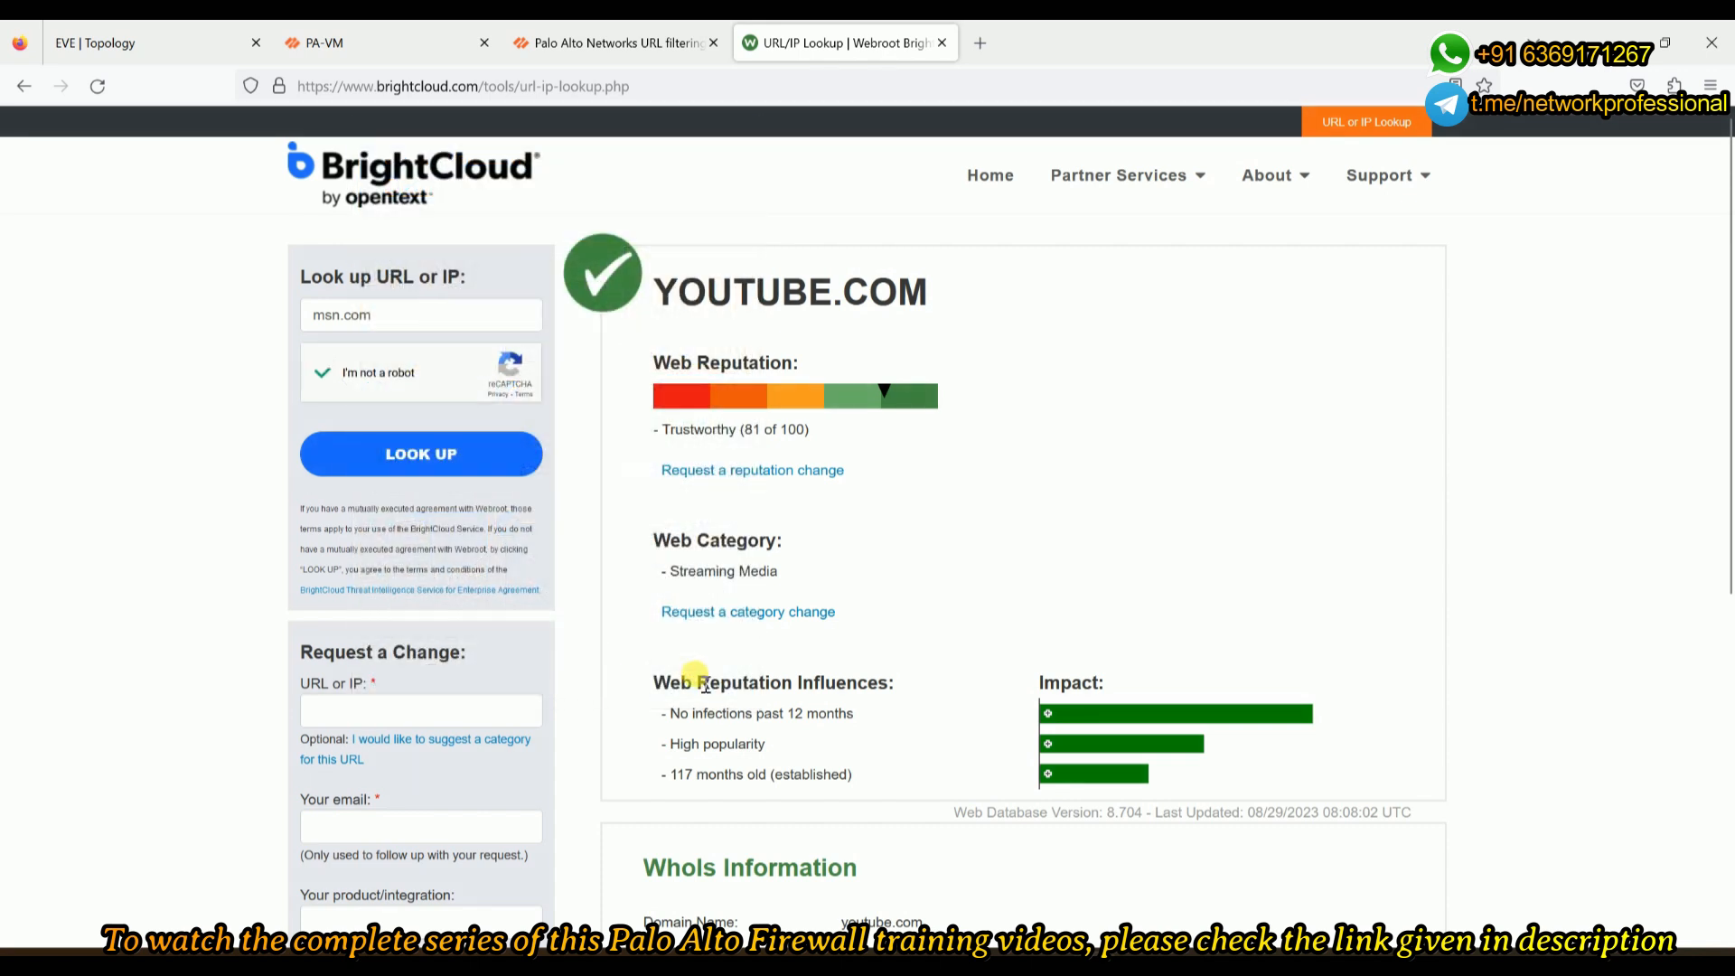
{"action": "left_click", "coordinate": [454, 467]}
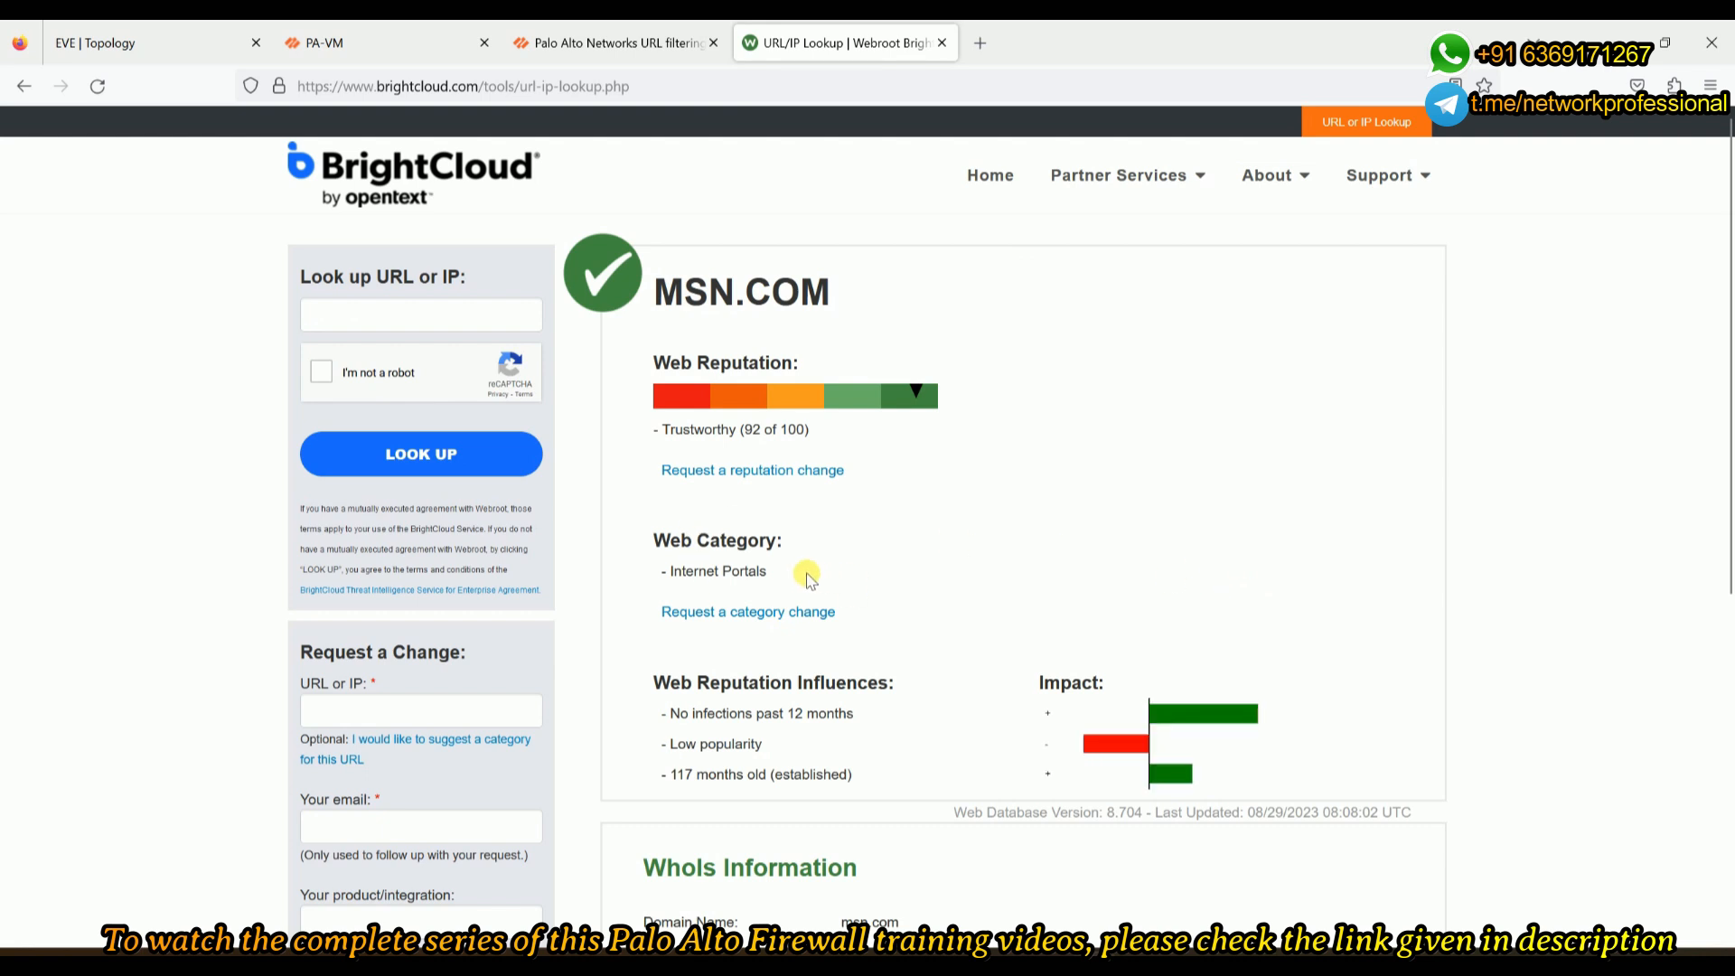
- Look up bbc.com, passing the captcha again, and note its News and Media category
{"action": "left_click", "coordinate": [395, 315]}
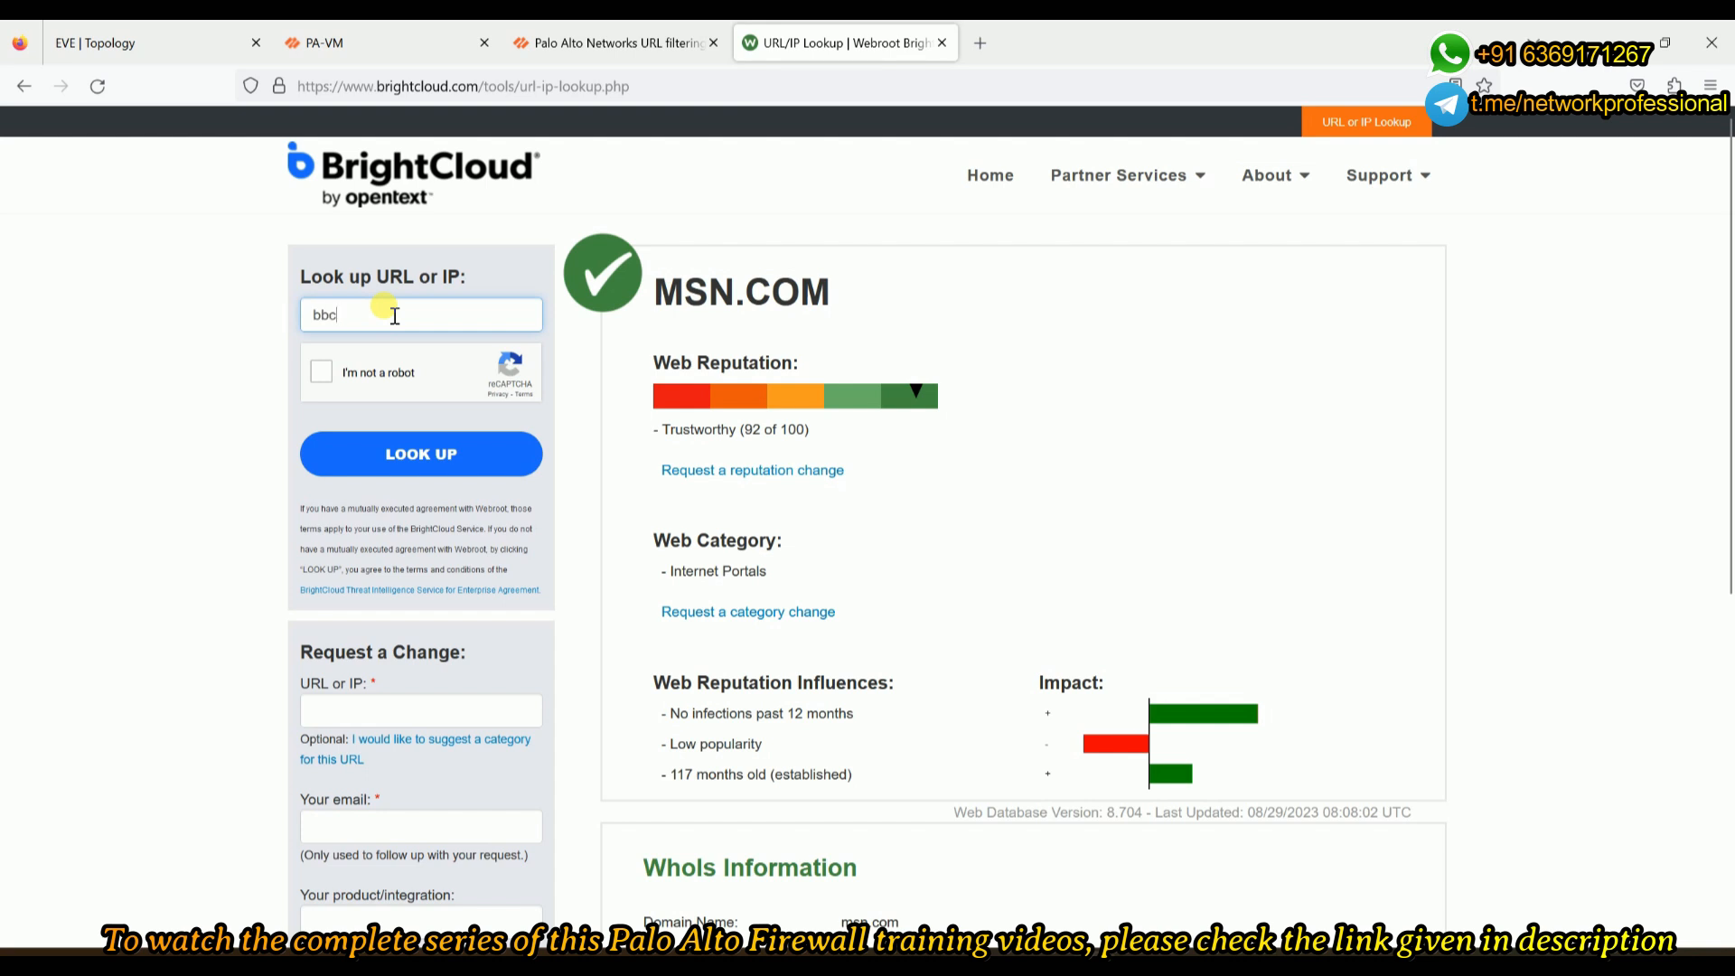
{"action": "key", "text": "Return"}
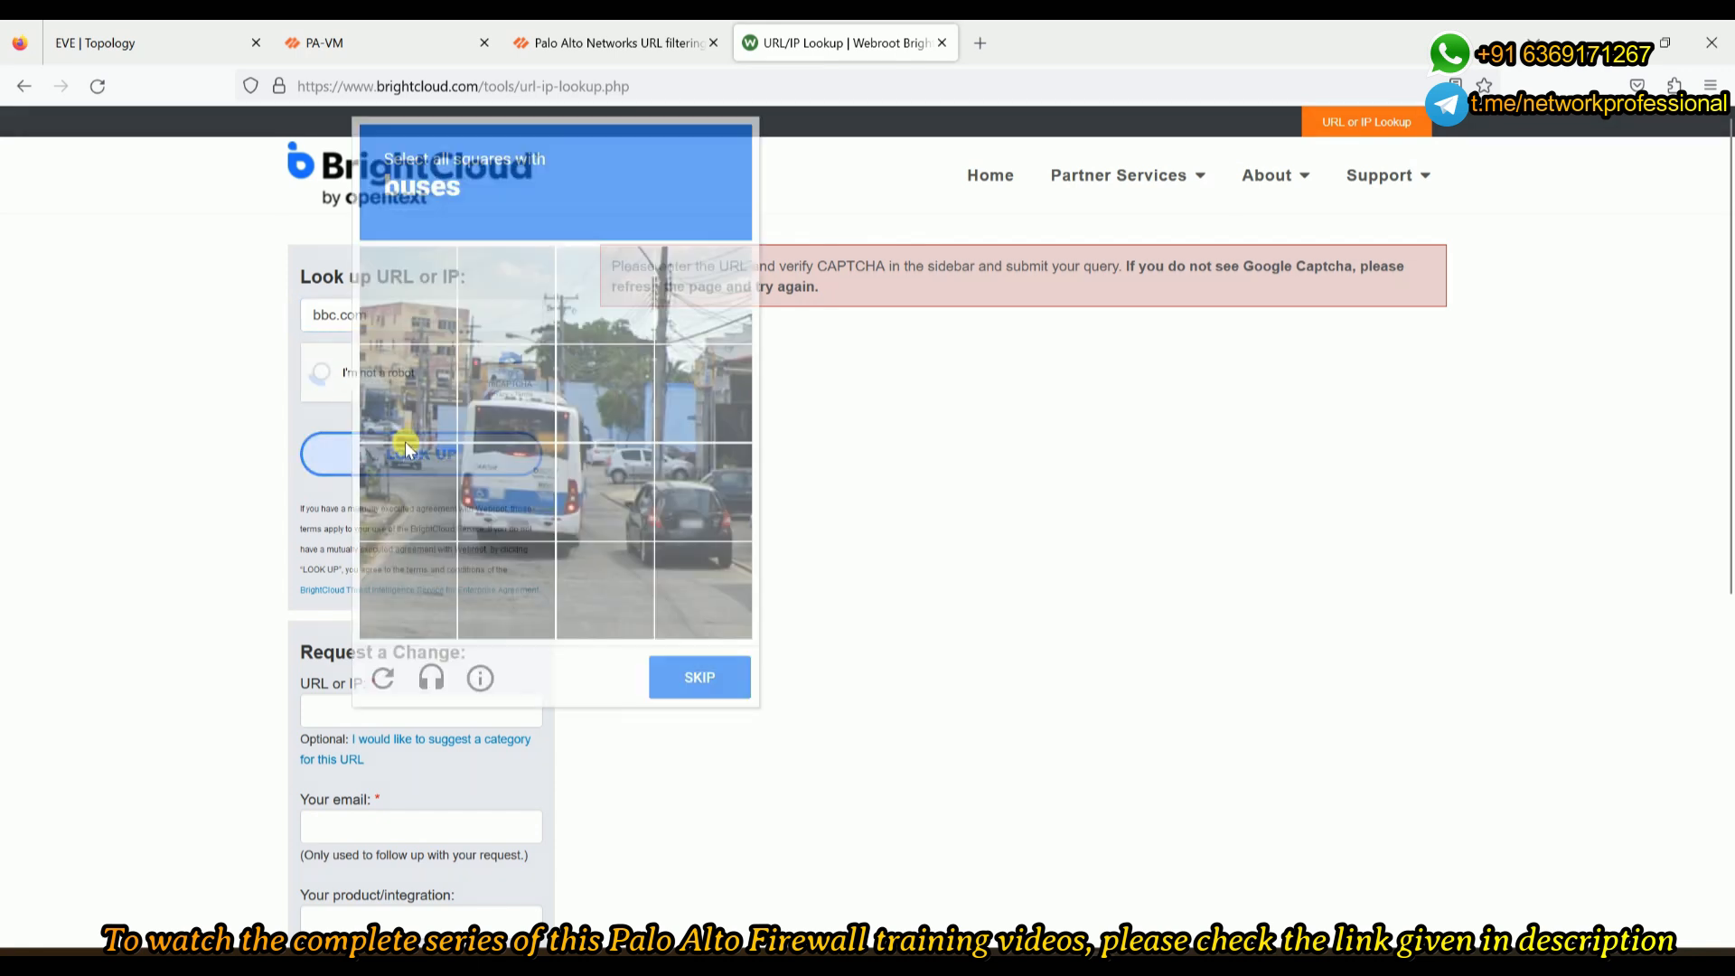
{"action": "left_click", "coordinate": [501, 488]}
{"action": "left_click", "coordinate": [502, 407]}
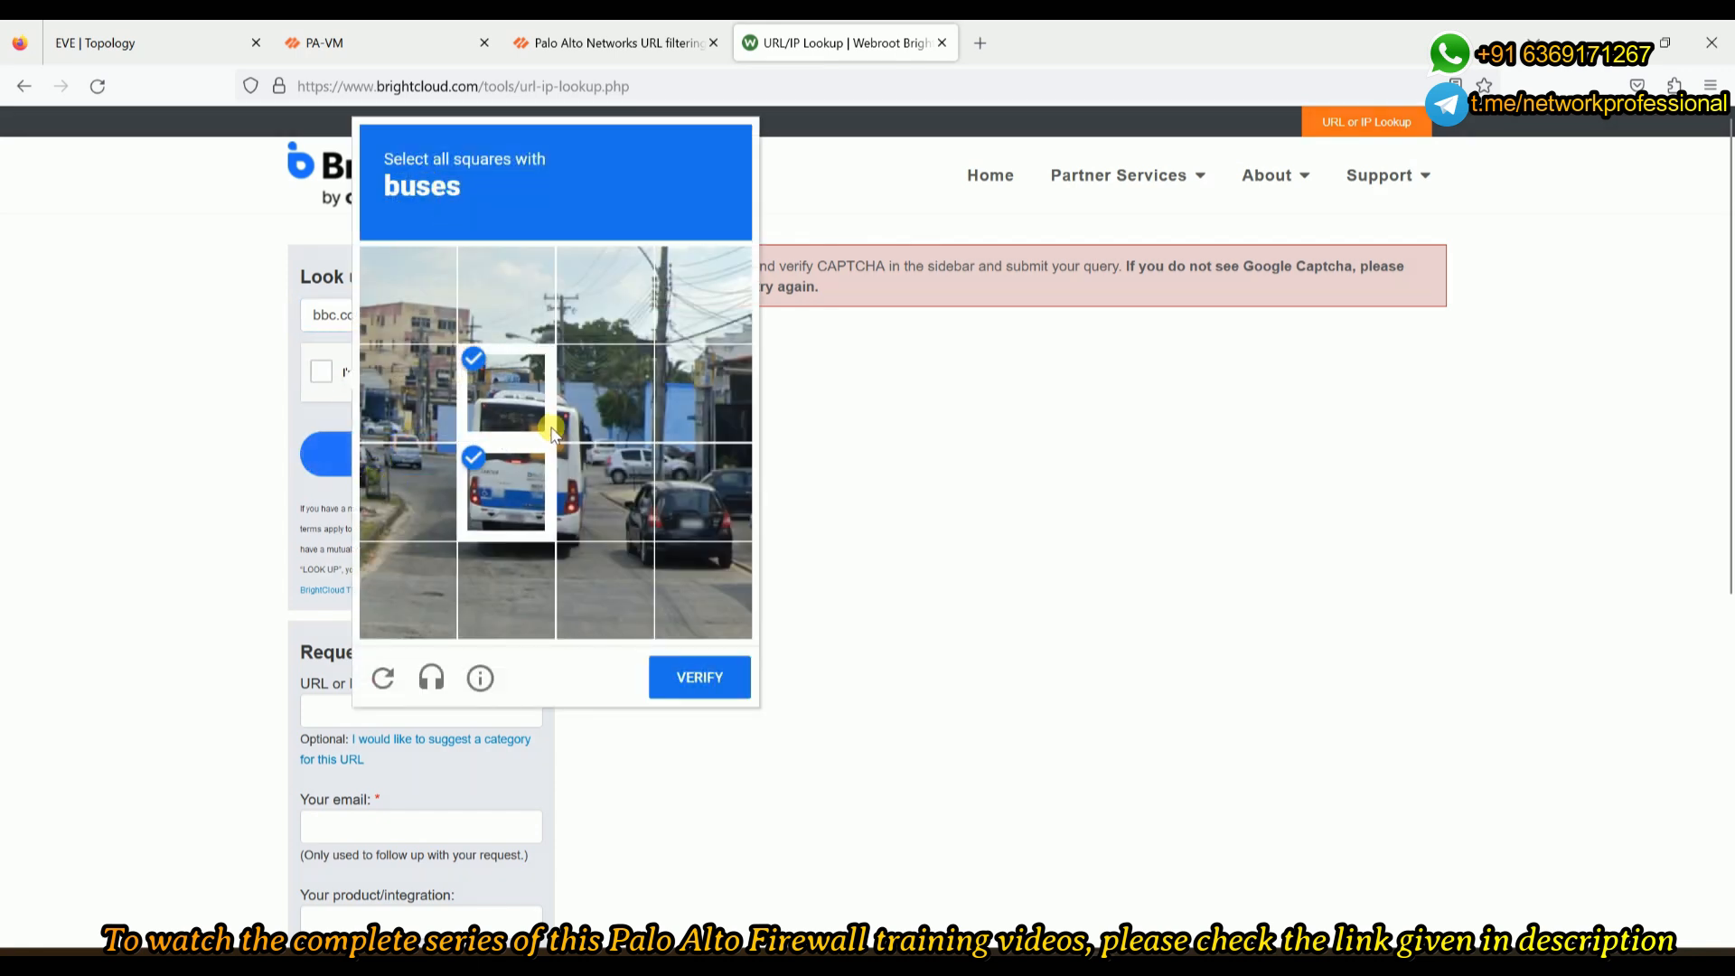
{"action": "left_click", "coordinate": [592, 412]}
{"action": "left_click", "coordinate": [601, 506]}
{"action": "left_click", "coordinate": [720, 676]}
{"action": "left_click", "coordinate": [452, 452]}
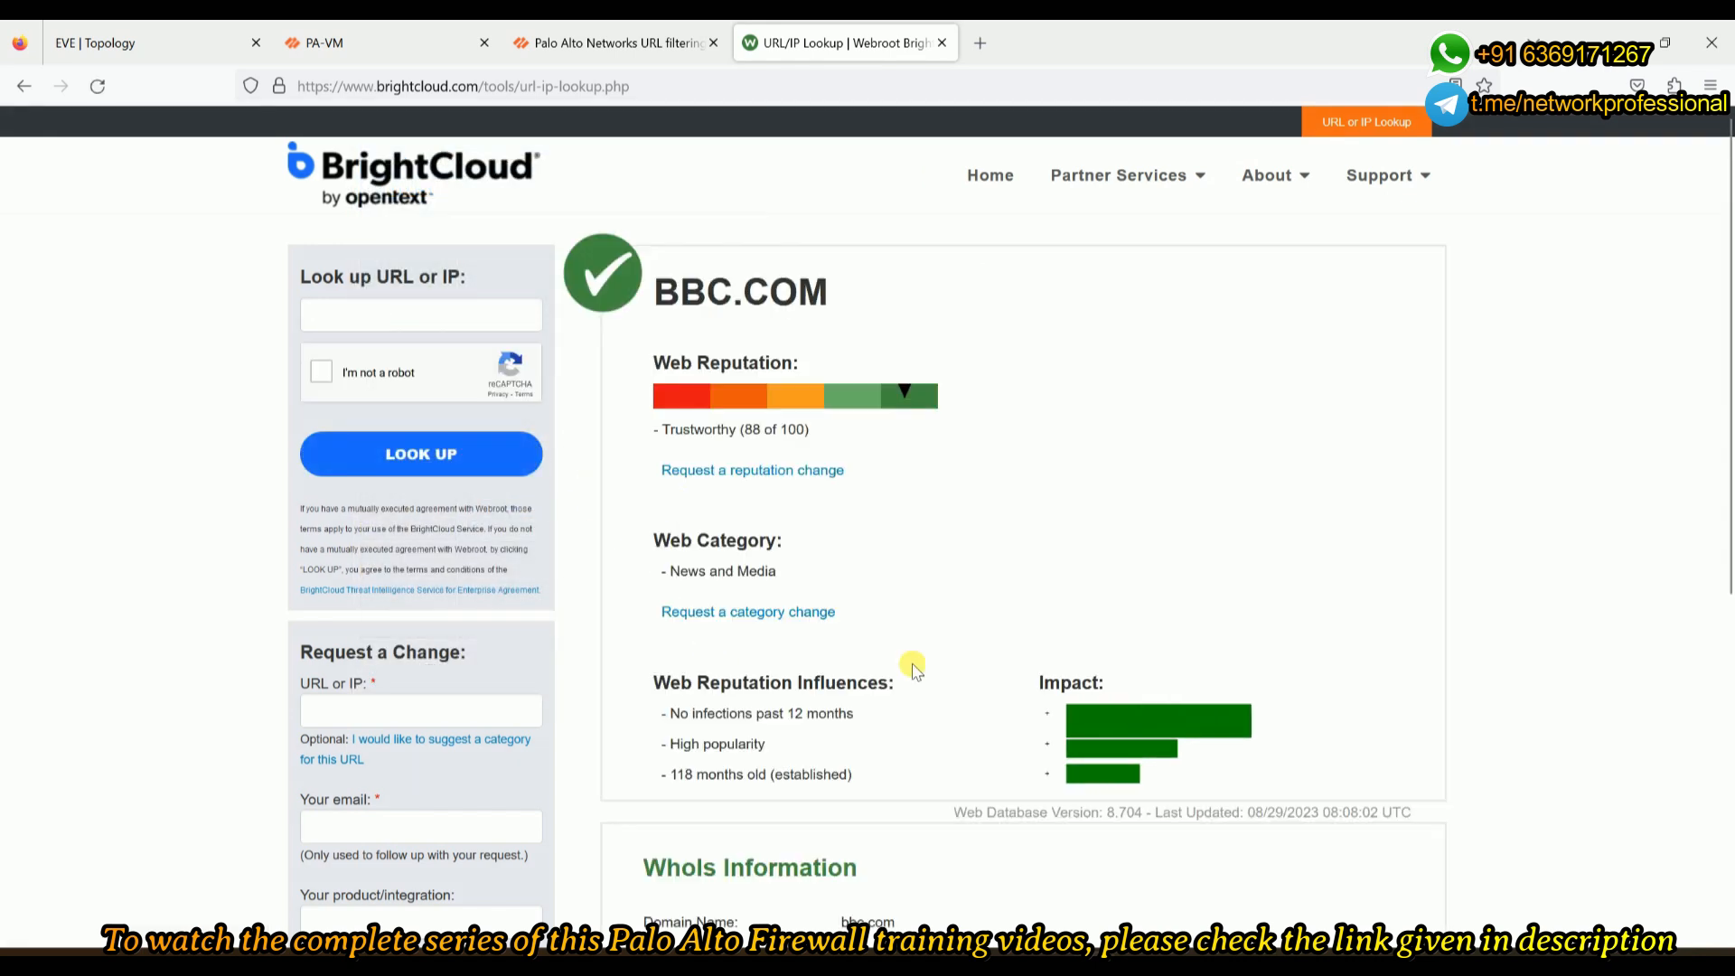
{"action": "left_click_drag", "start_coordinate": [794, 575], "coordinate": [668, 576]}
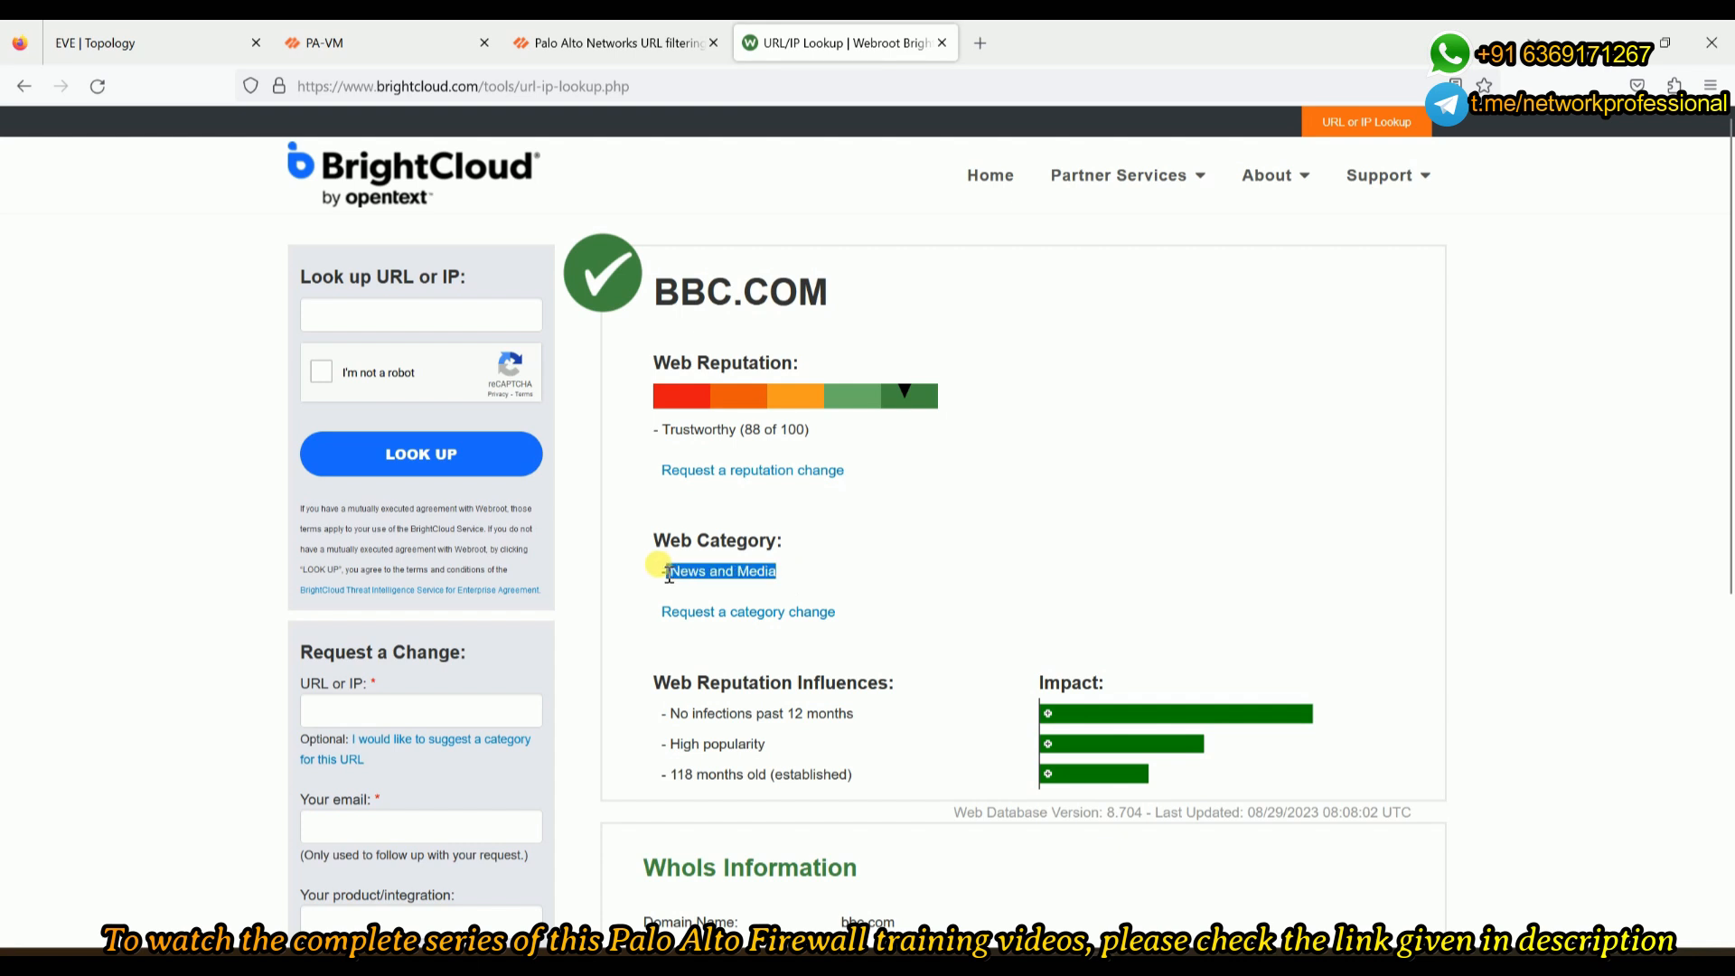
- Look up cnn.com on BrightCloud and confirm it is News and Media, Trustworthy 81
{"action": "left_click", "coordinate": [404, 316]}
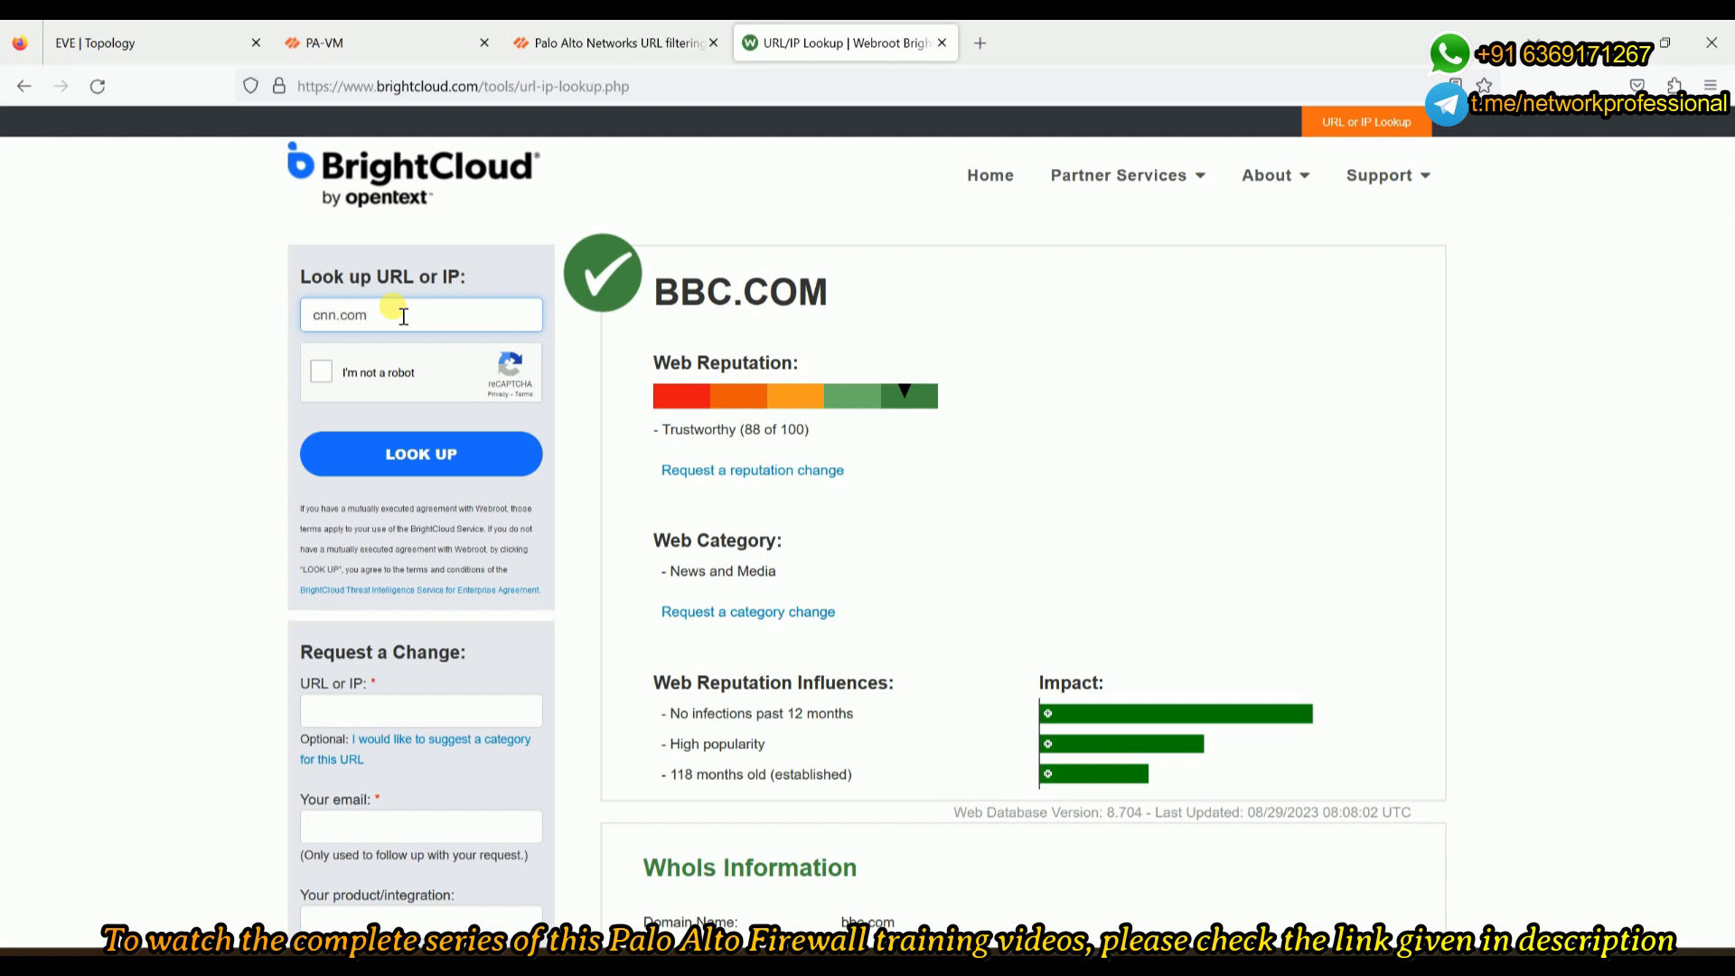
{"action": "left_click", "coordinate": [321, 372]}
{"action": "left_click", "coordinate": [390, 462]}
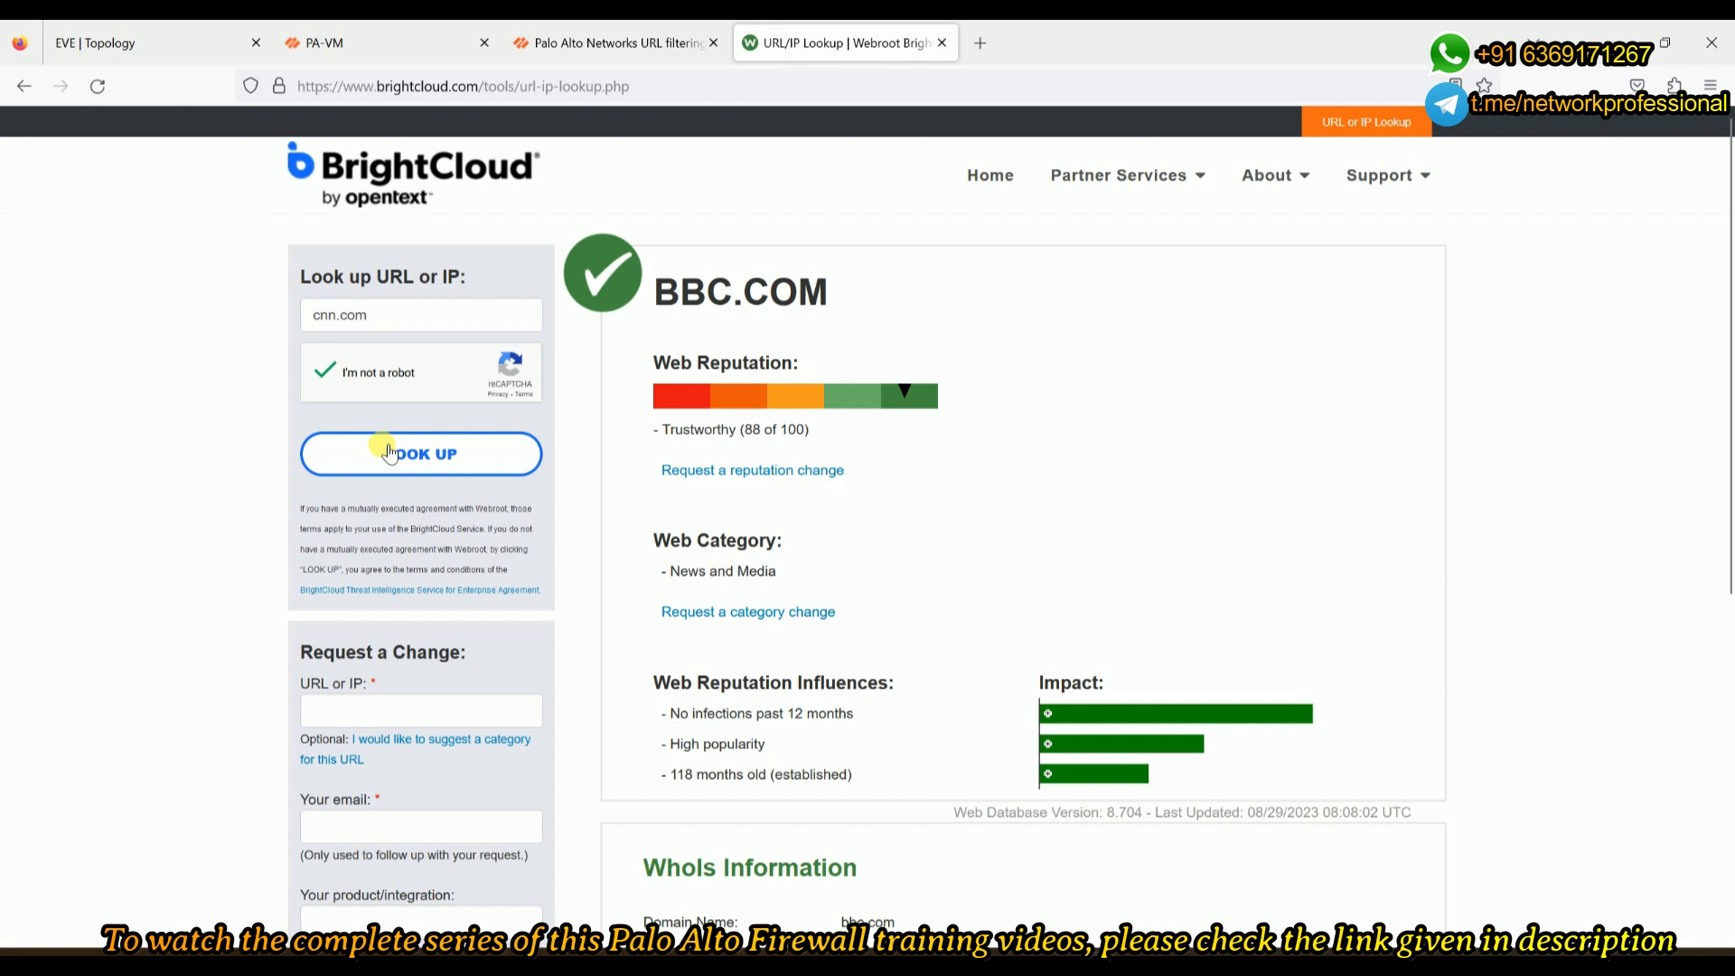
{"action": "left_click", "coordinate": [389, 451]}
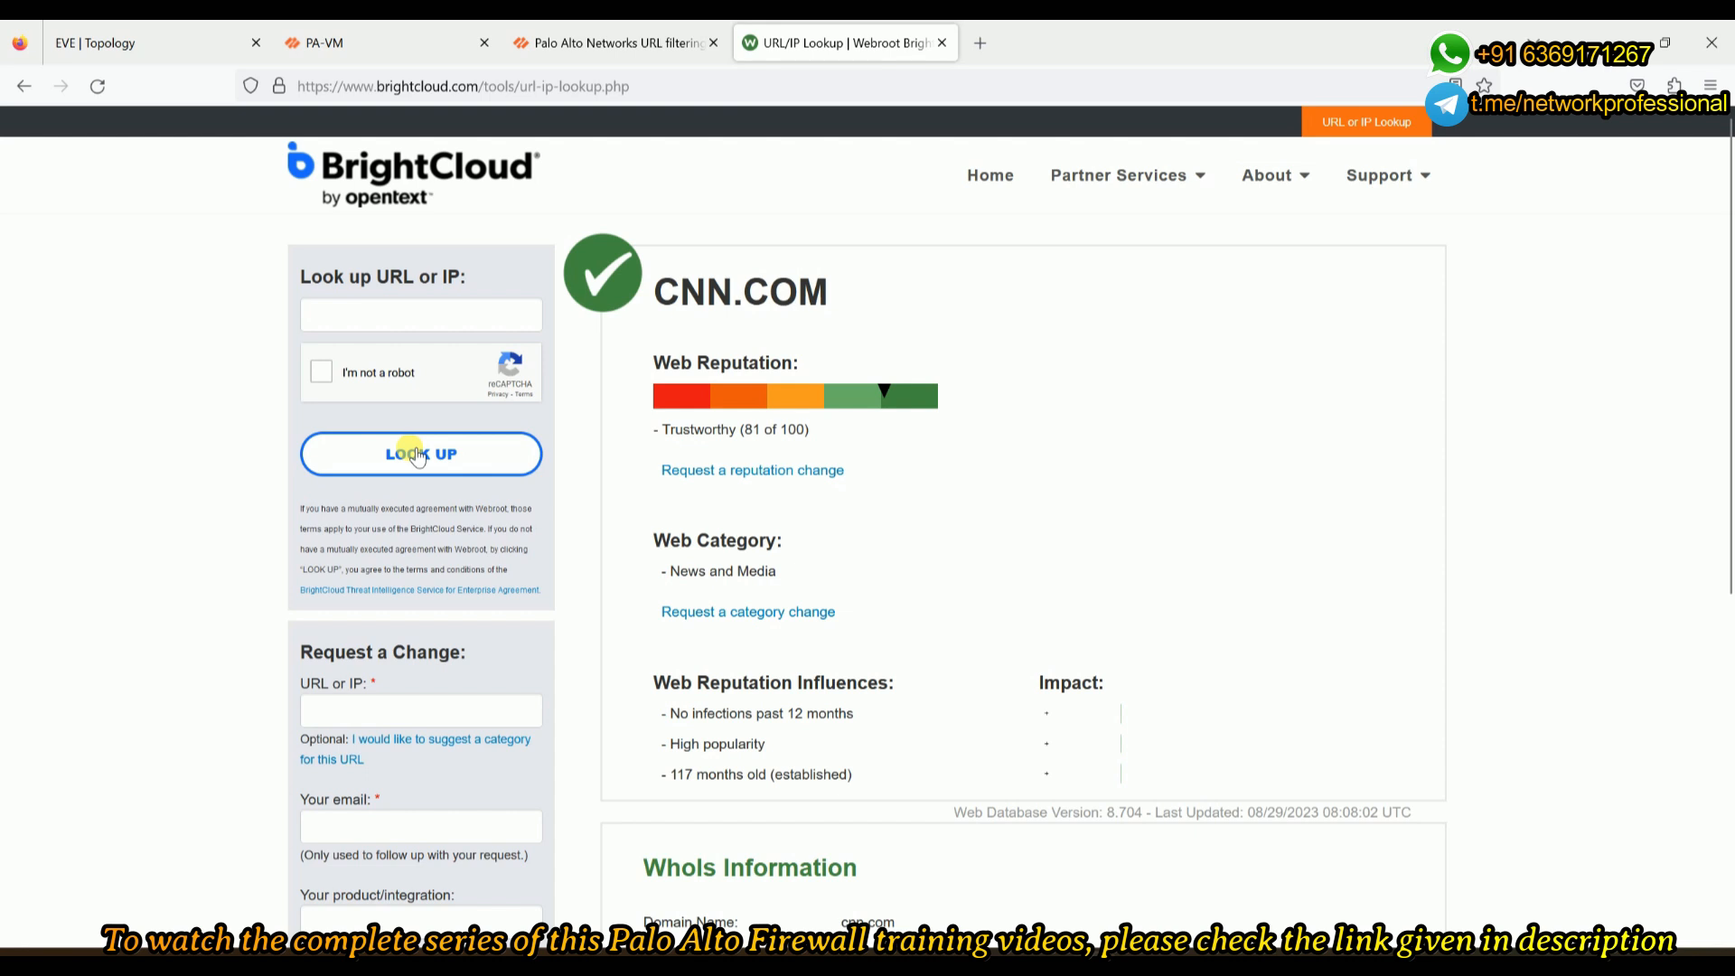
{"action": "left_click_drag", "start_coordinate": [779, 571], "coordinate": [657, 589]}
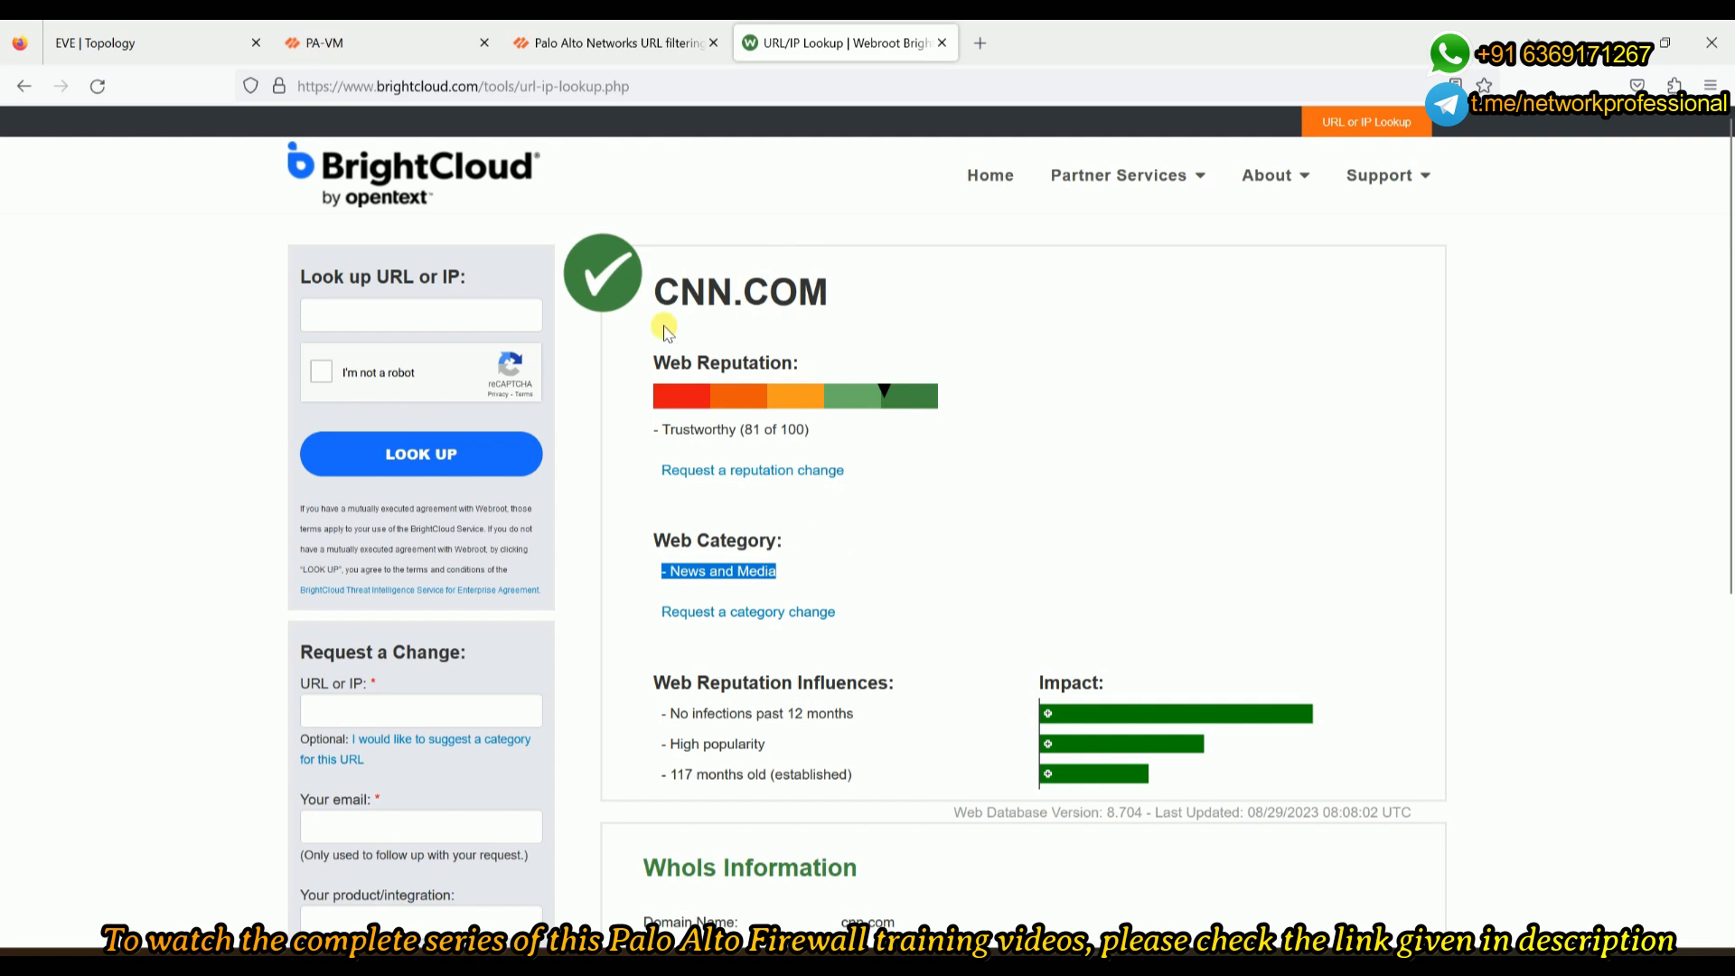
{"action": "left_click", "coordinate": [795, 578]}
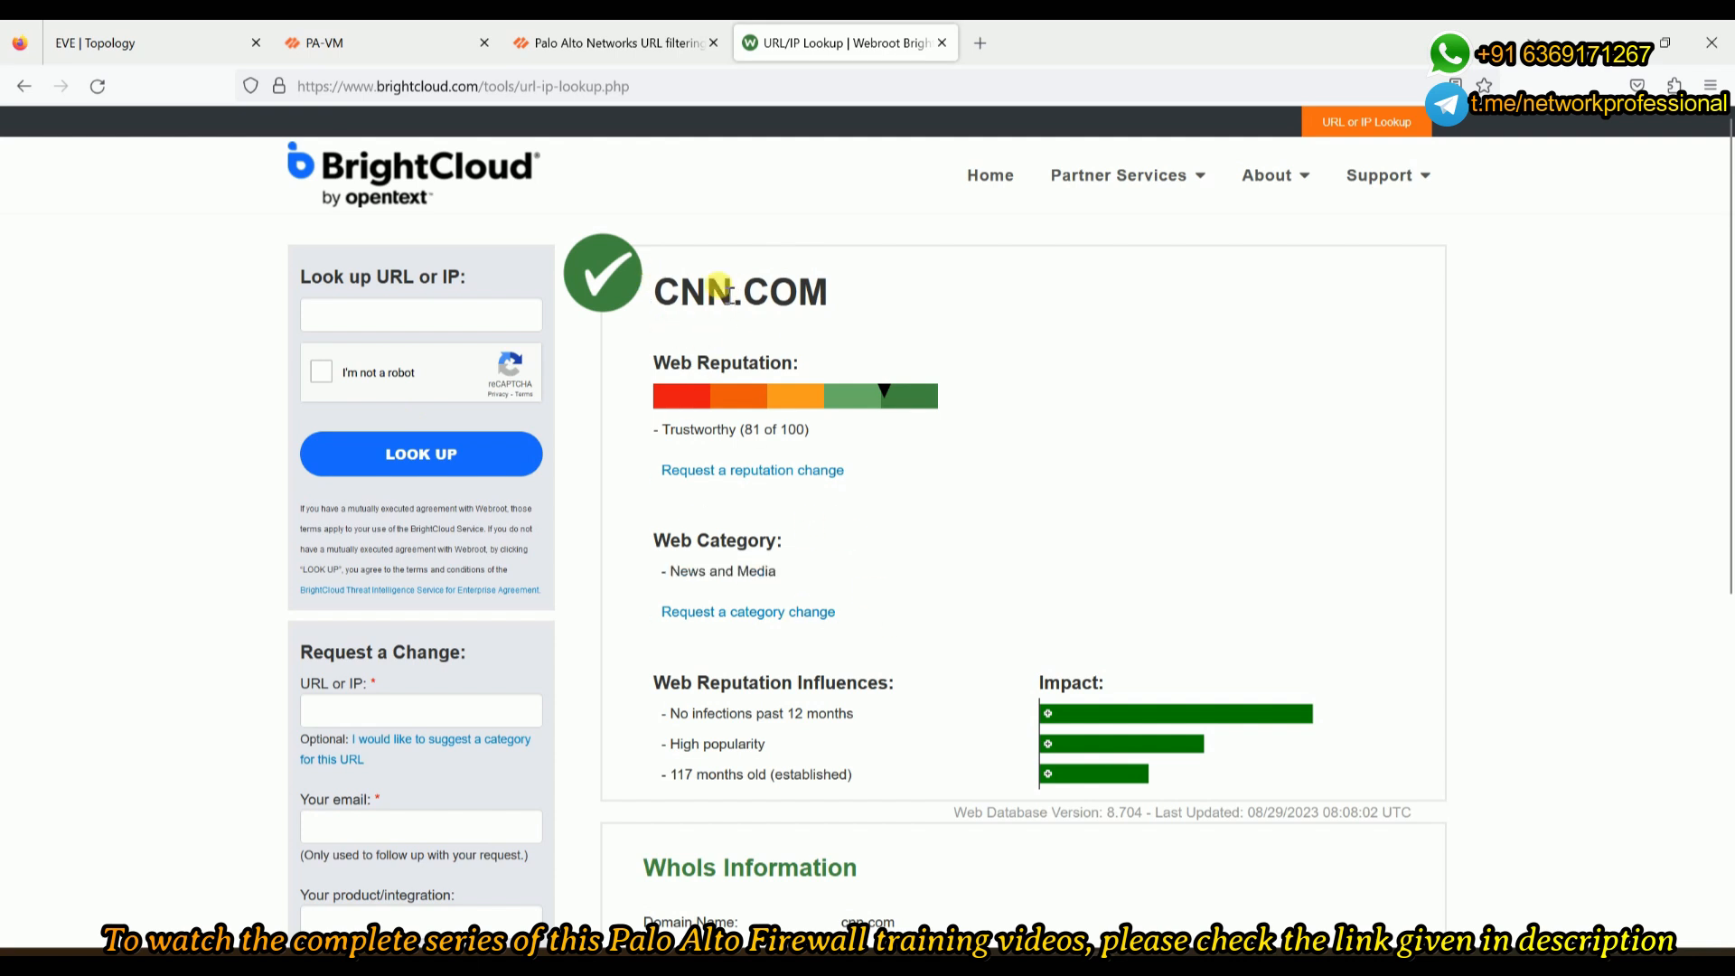
{"action": "left_click_drag", "start_coordinate": [658, 571], "coordinate": [795, 571]}
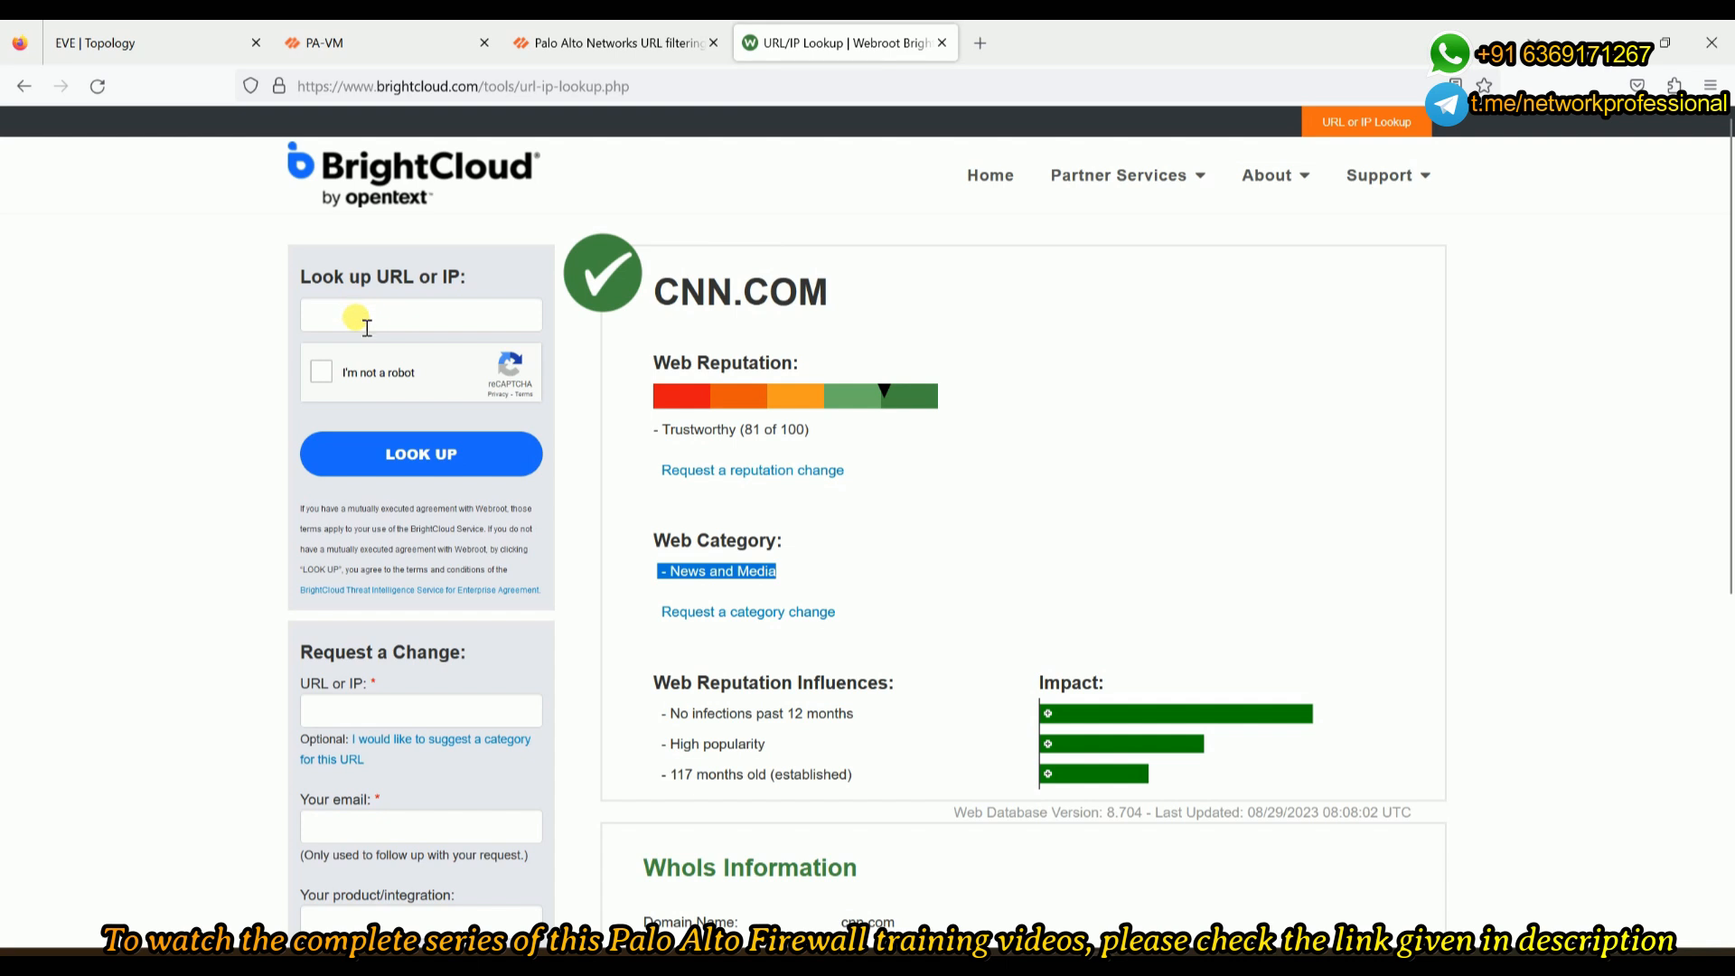
{"action": "left_click", "coordinate": [175, 41]}
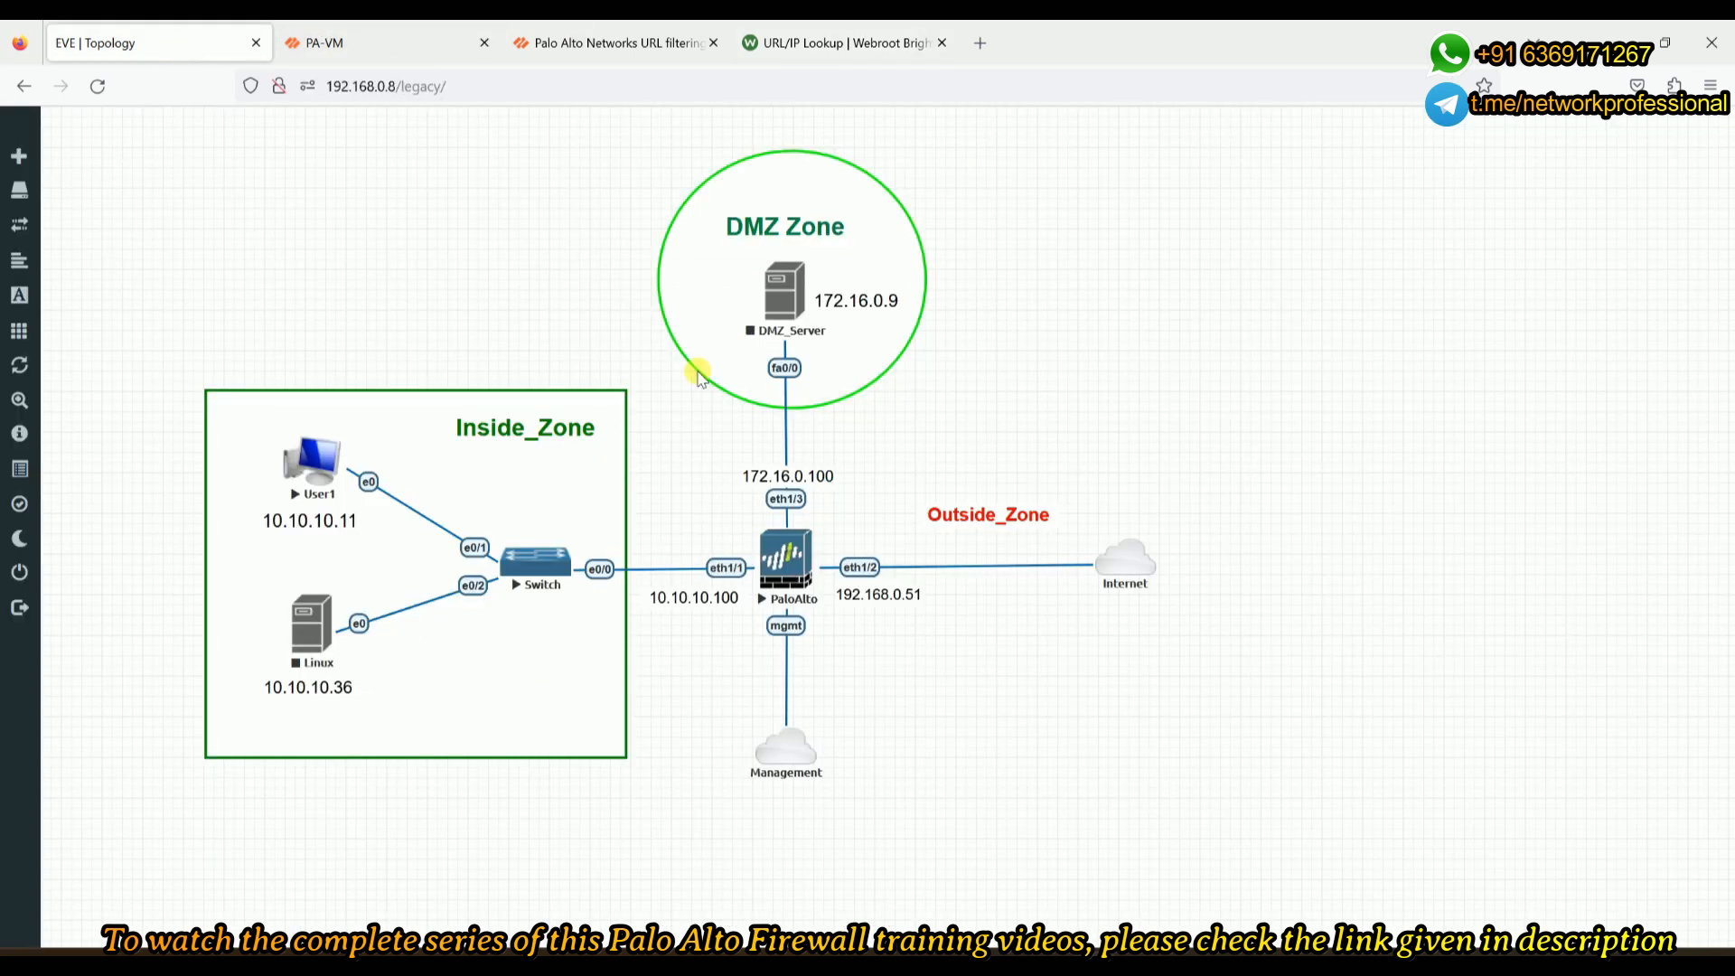
- Back in the firewall's custom category, add *.msn.com to its site list
{"action": "left_click", "coordinate": [398, 45]}
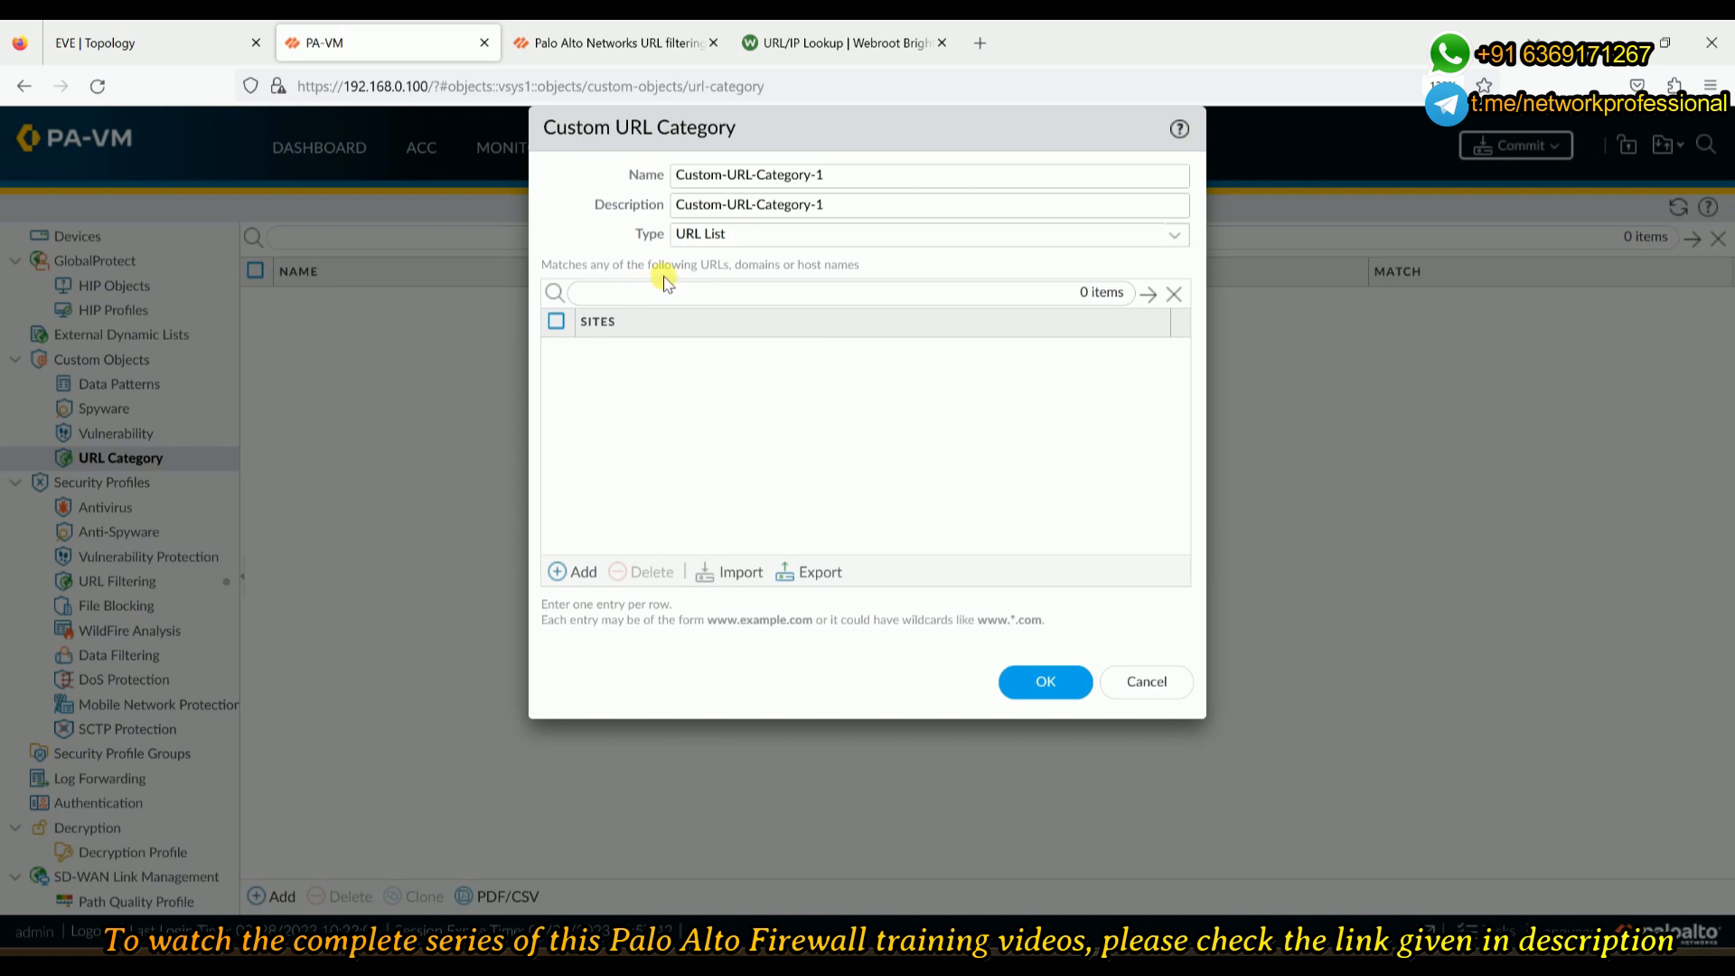
{"action": "left_click_drag", "start_coordinate": [676, 175], "coordinate": [824, 176]}
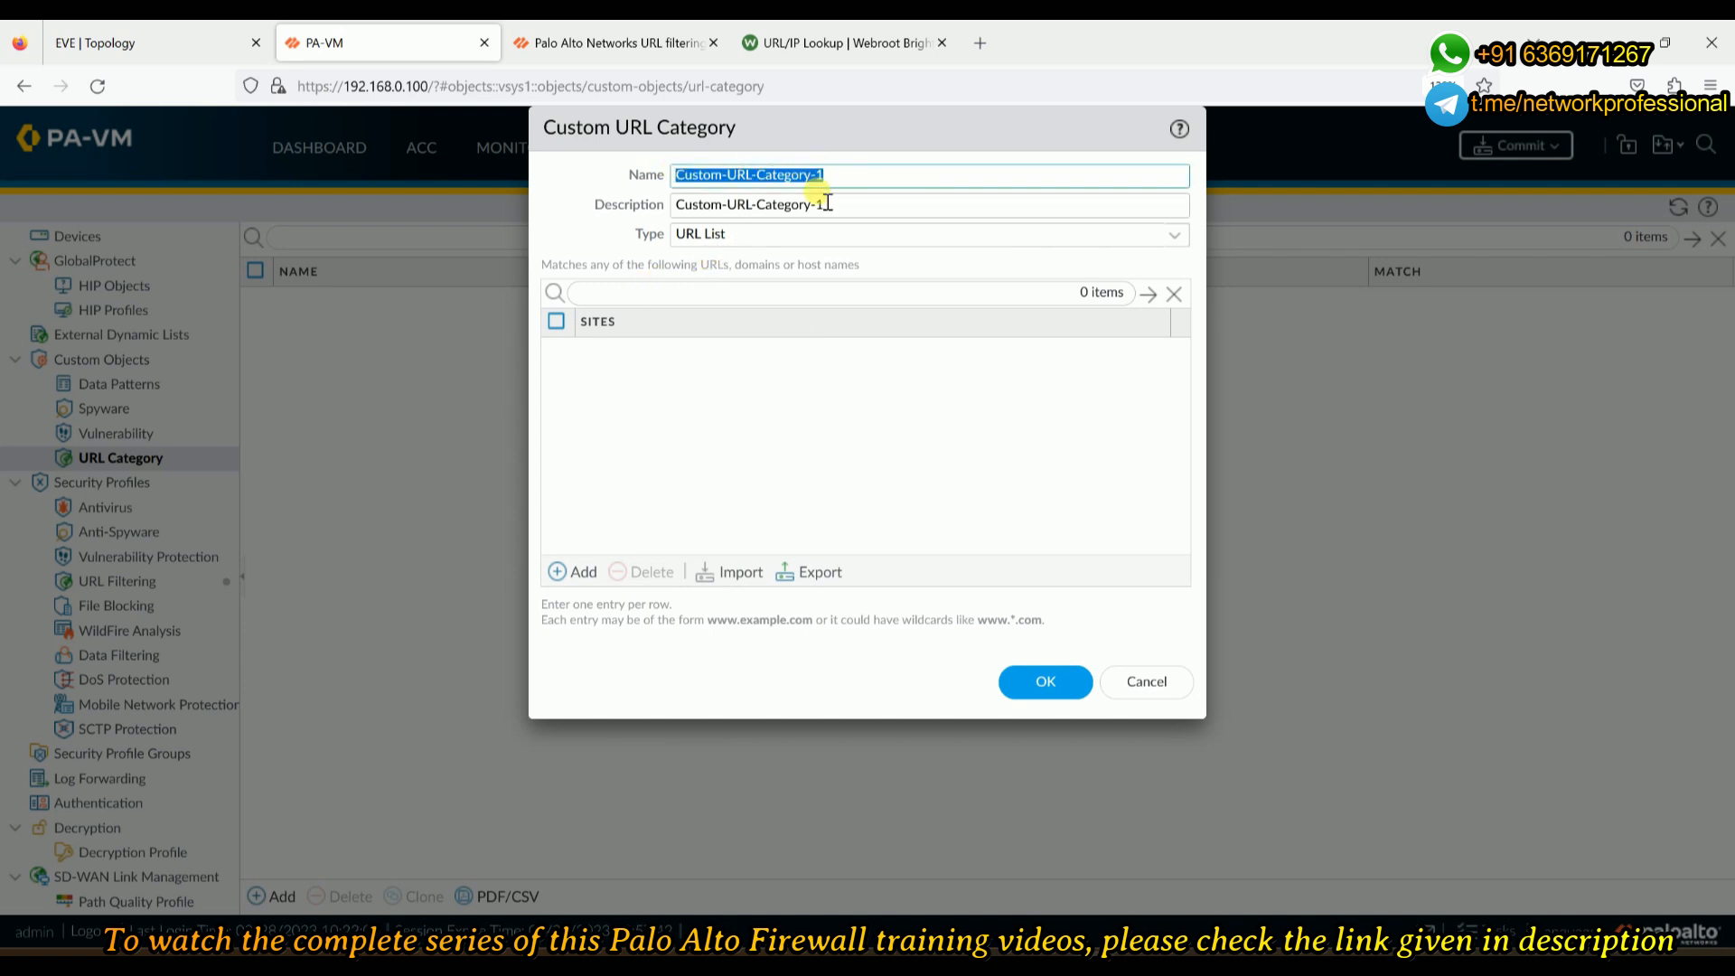
{"action": "left_click", "coordinate": [562, 577]}
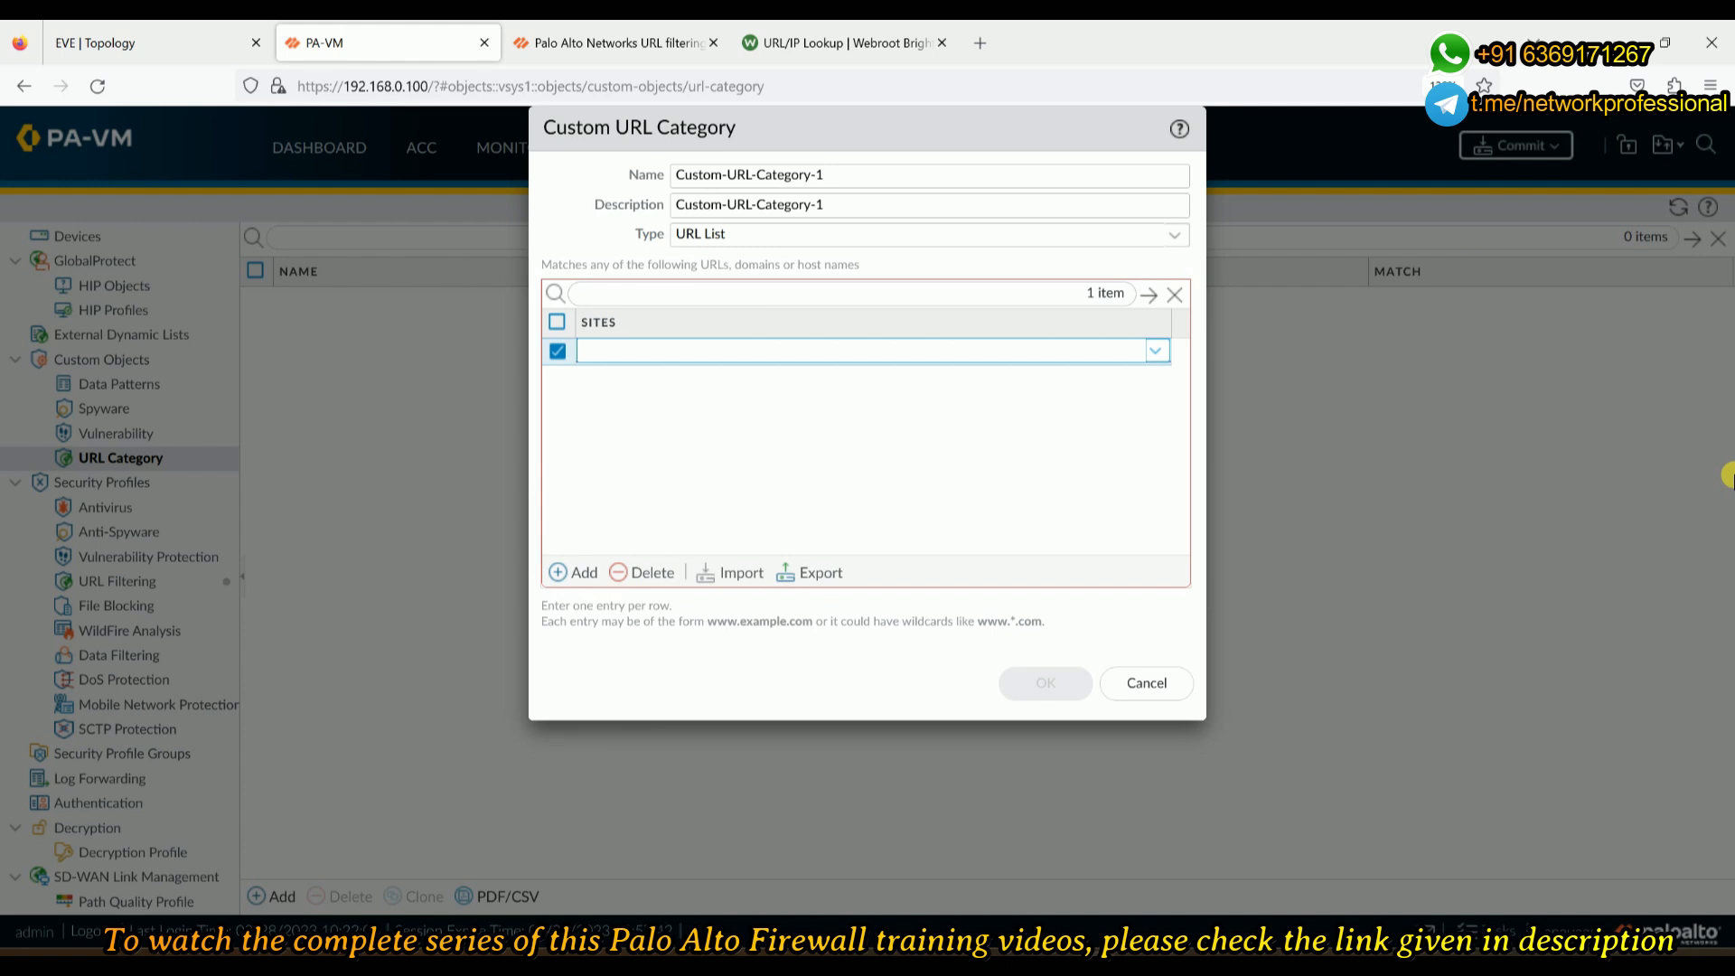
{"action": "type", "text": "*.ms"}
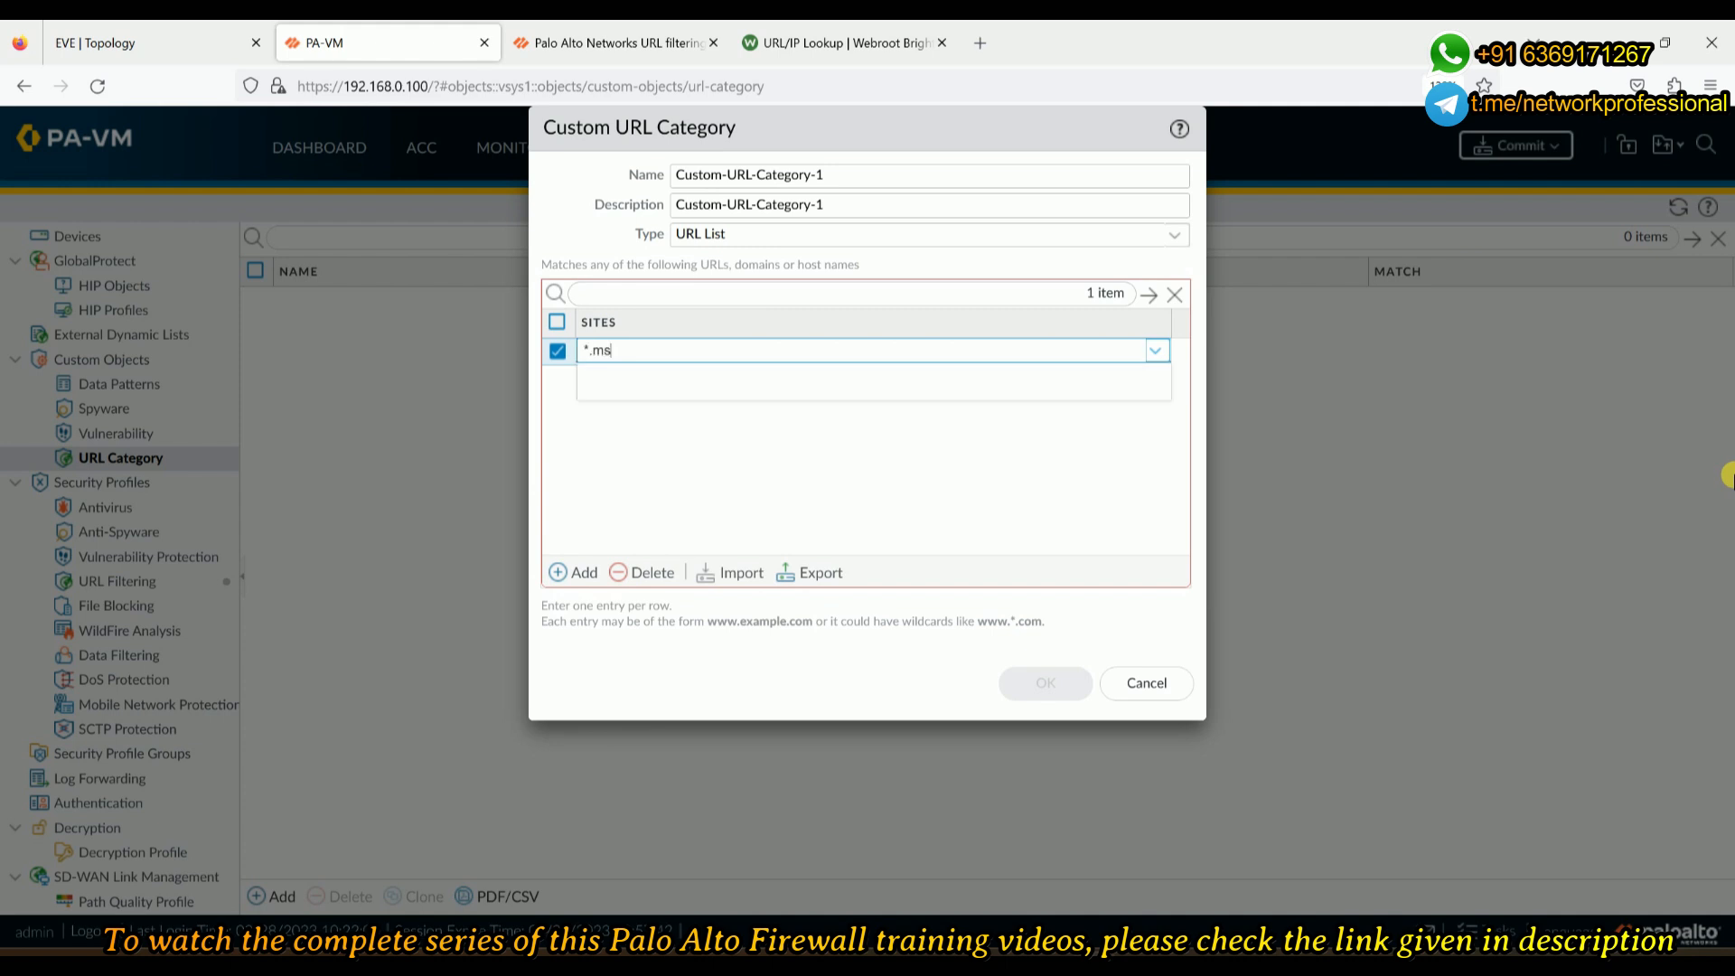
{"action": "type", "text": "n.com"}
{"action": "left_click", "coordinate": [557, 573]}
- Add *.bbc.com and *.cnn.com to the list and save Custom-URL-Category-1
{"action": "left_click", "coordinate": [556, 573]}
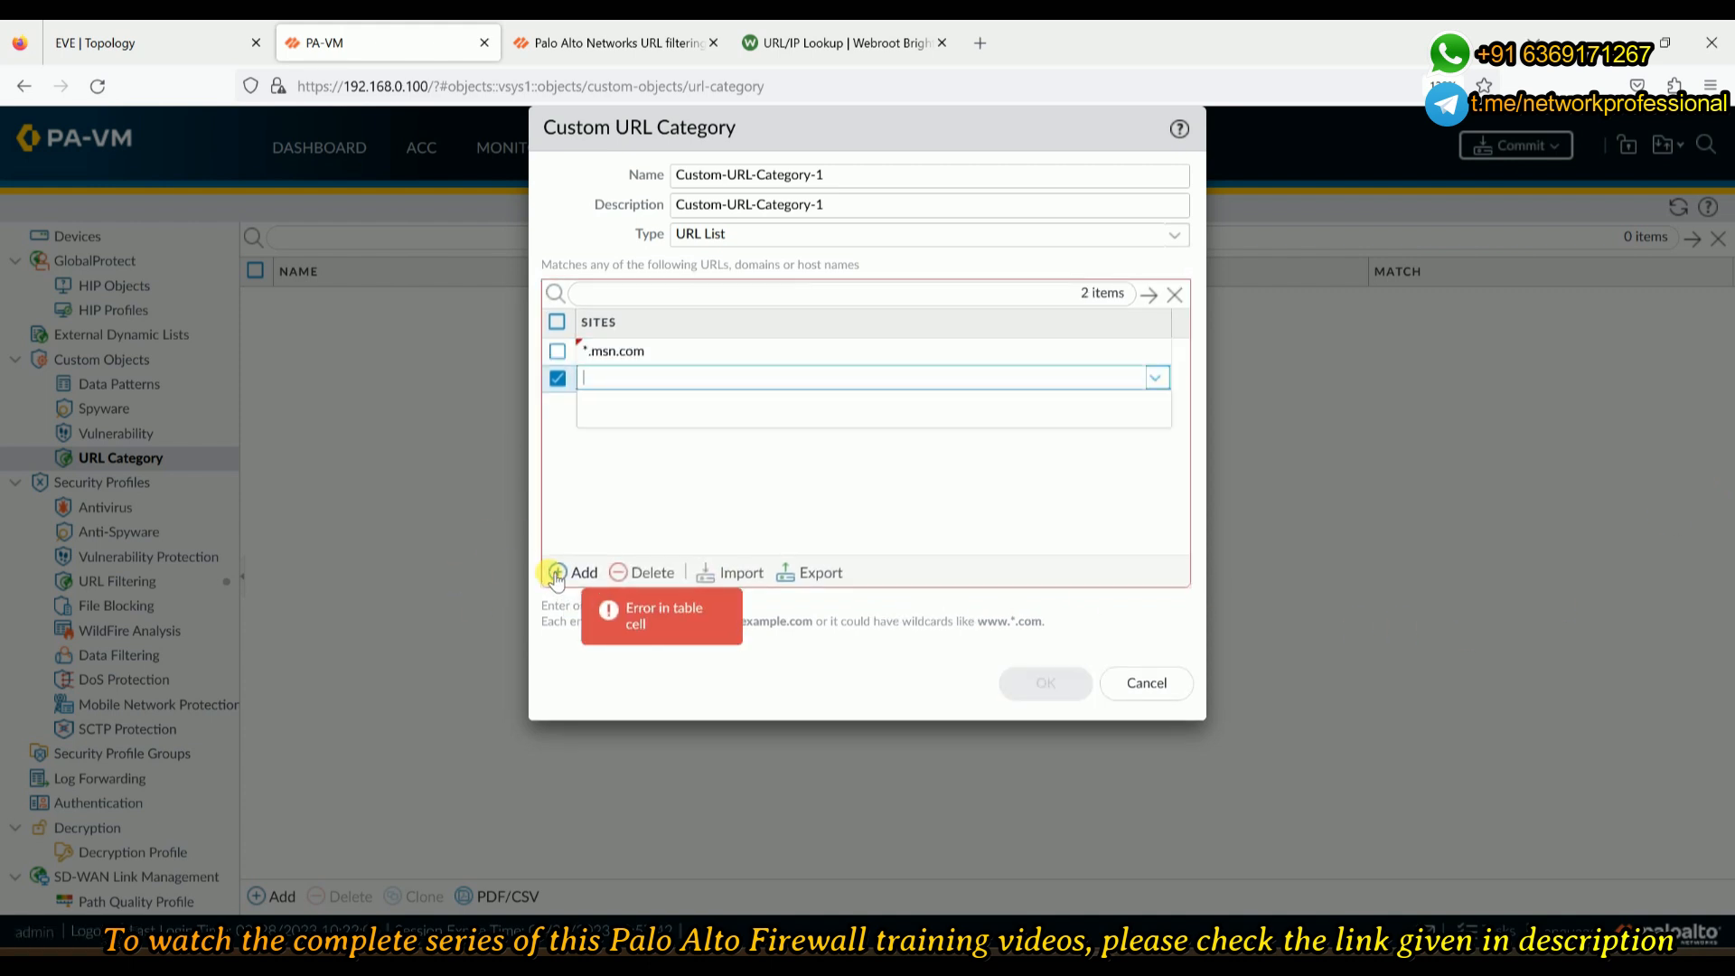
{"action": "type", "text": "*.bbc.com"}
{"action": "left_click", "coordinate": [558, 573]}
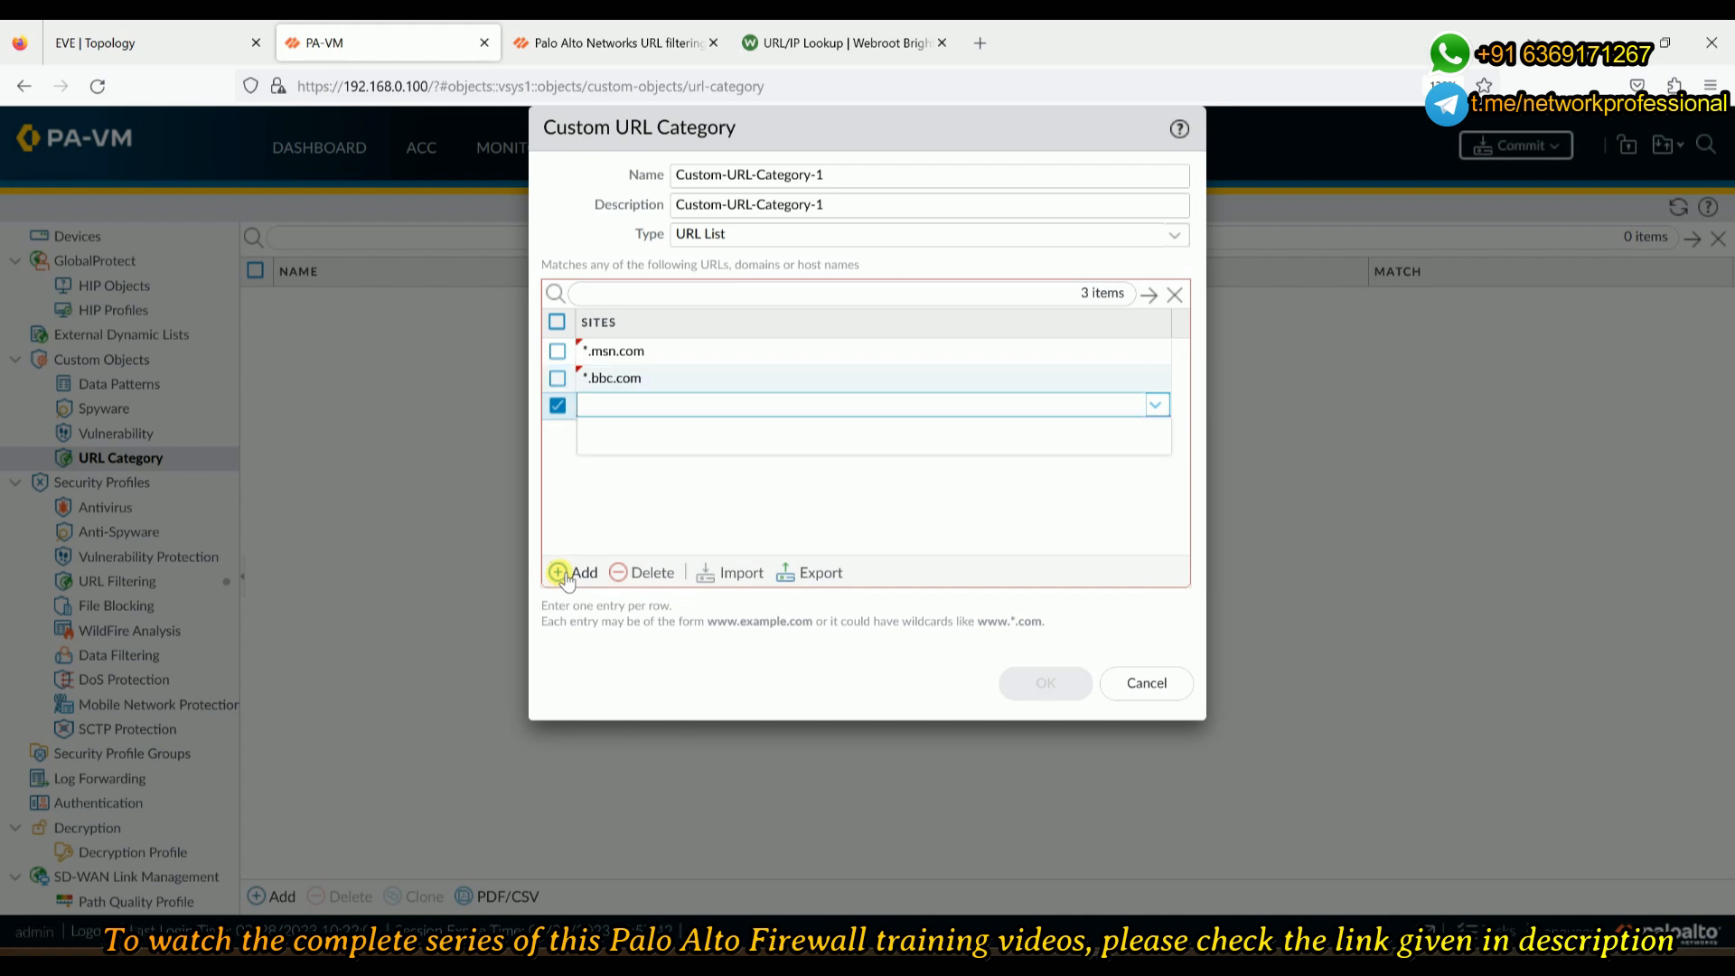
{"action": "type", "text": "*.cnn.com"}
{"action": "left_click", "coordinate": [575, 513]}
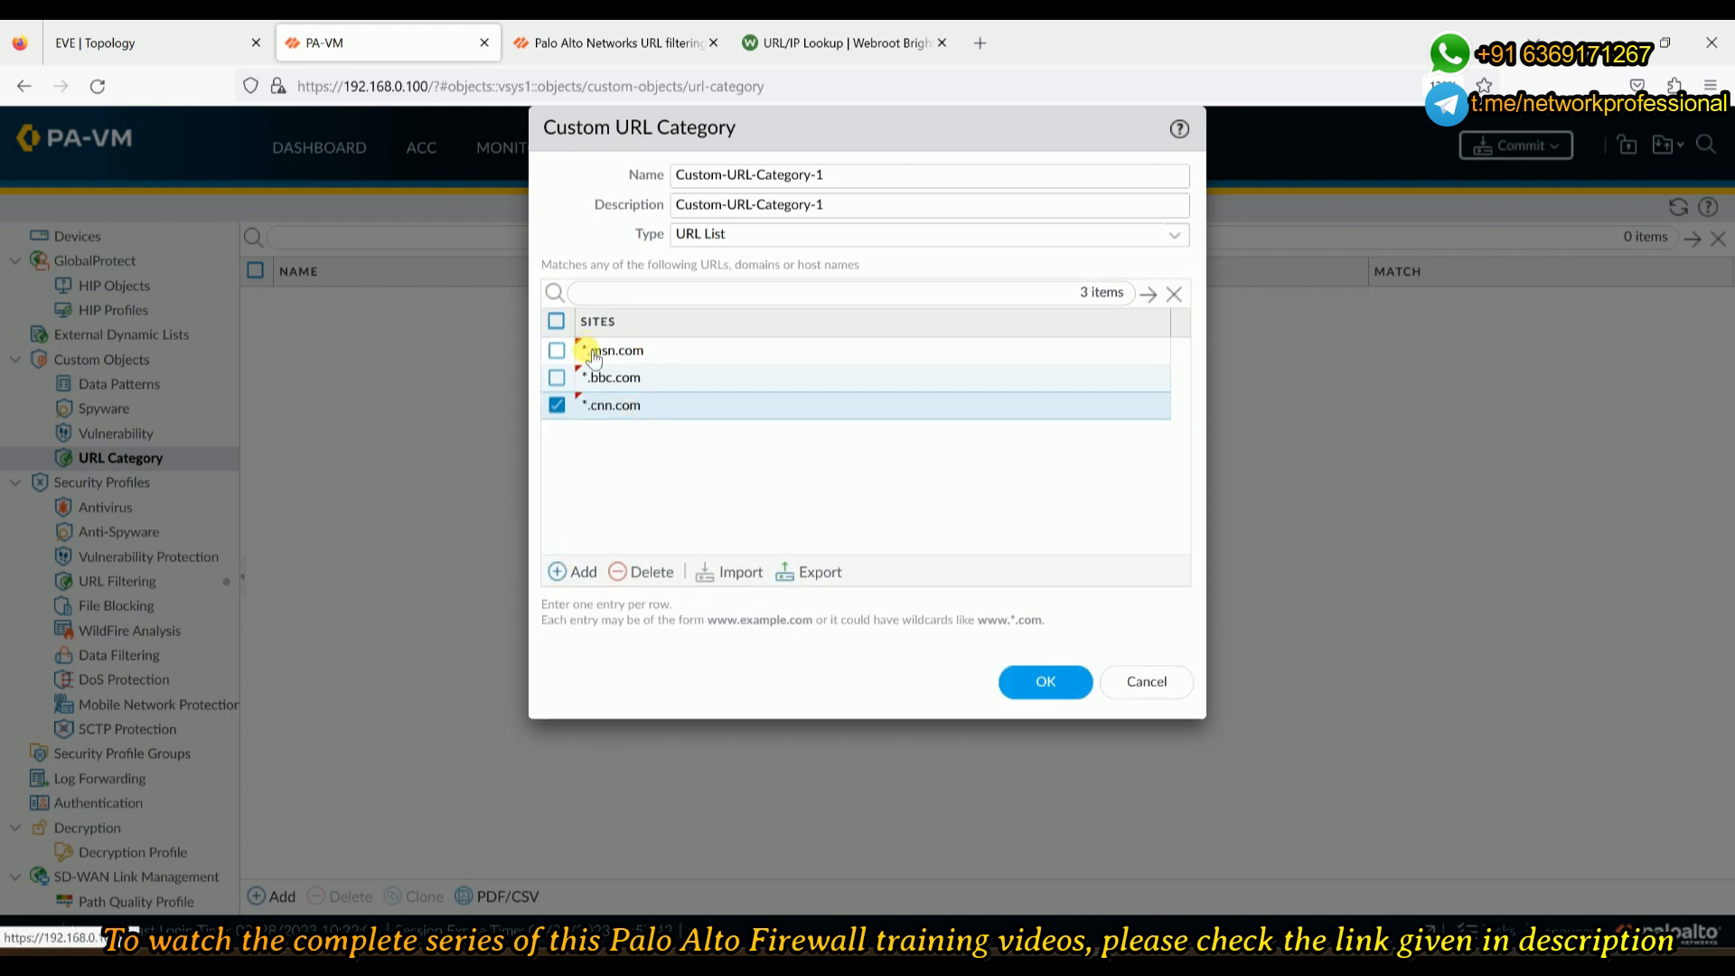
{"action": "double_click", "coordinate": [721, 174]}
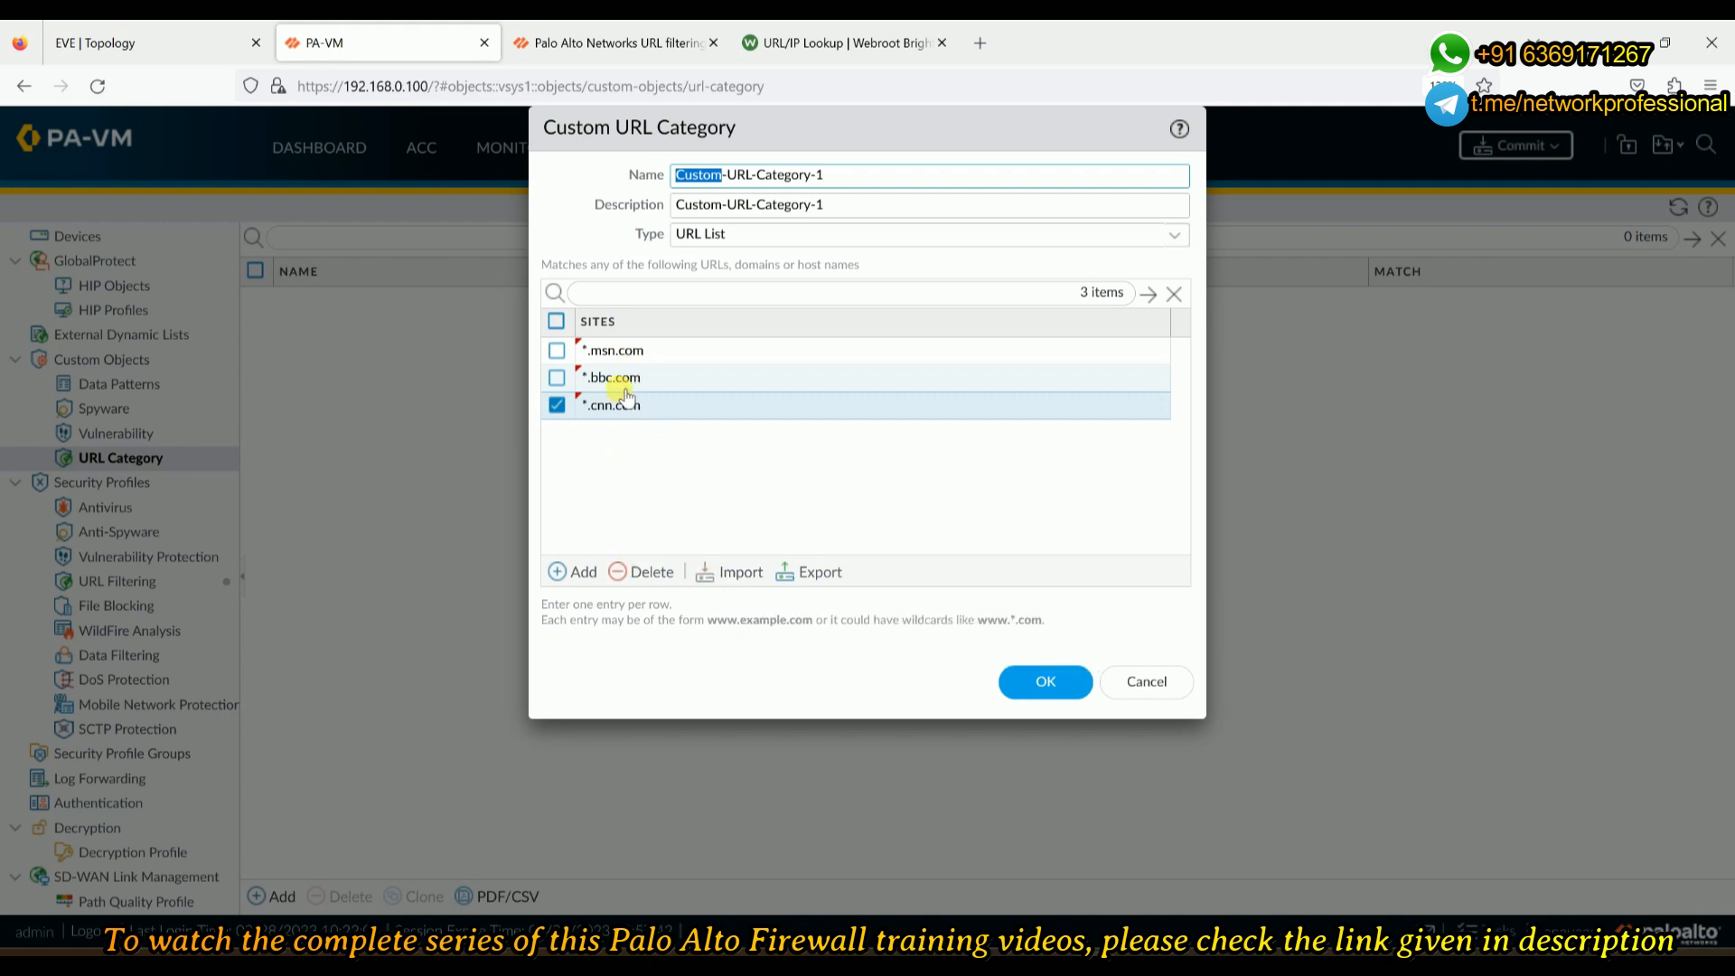
{"action": "left_click", "coordinate": [557, 405]}
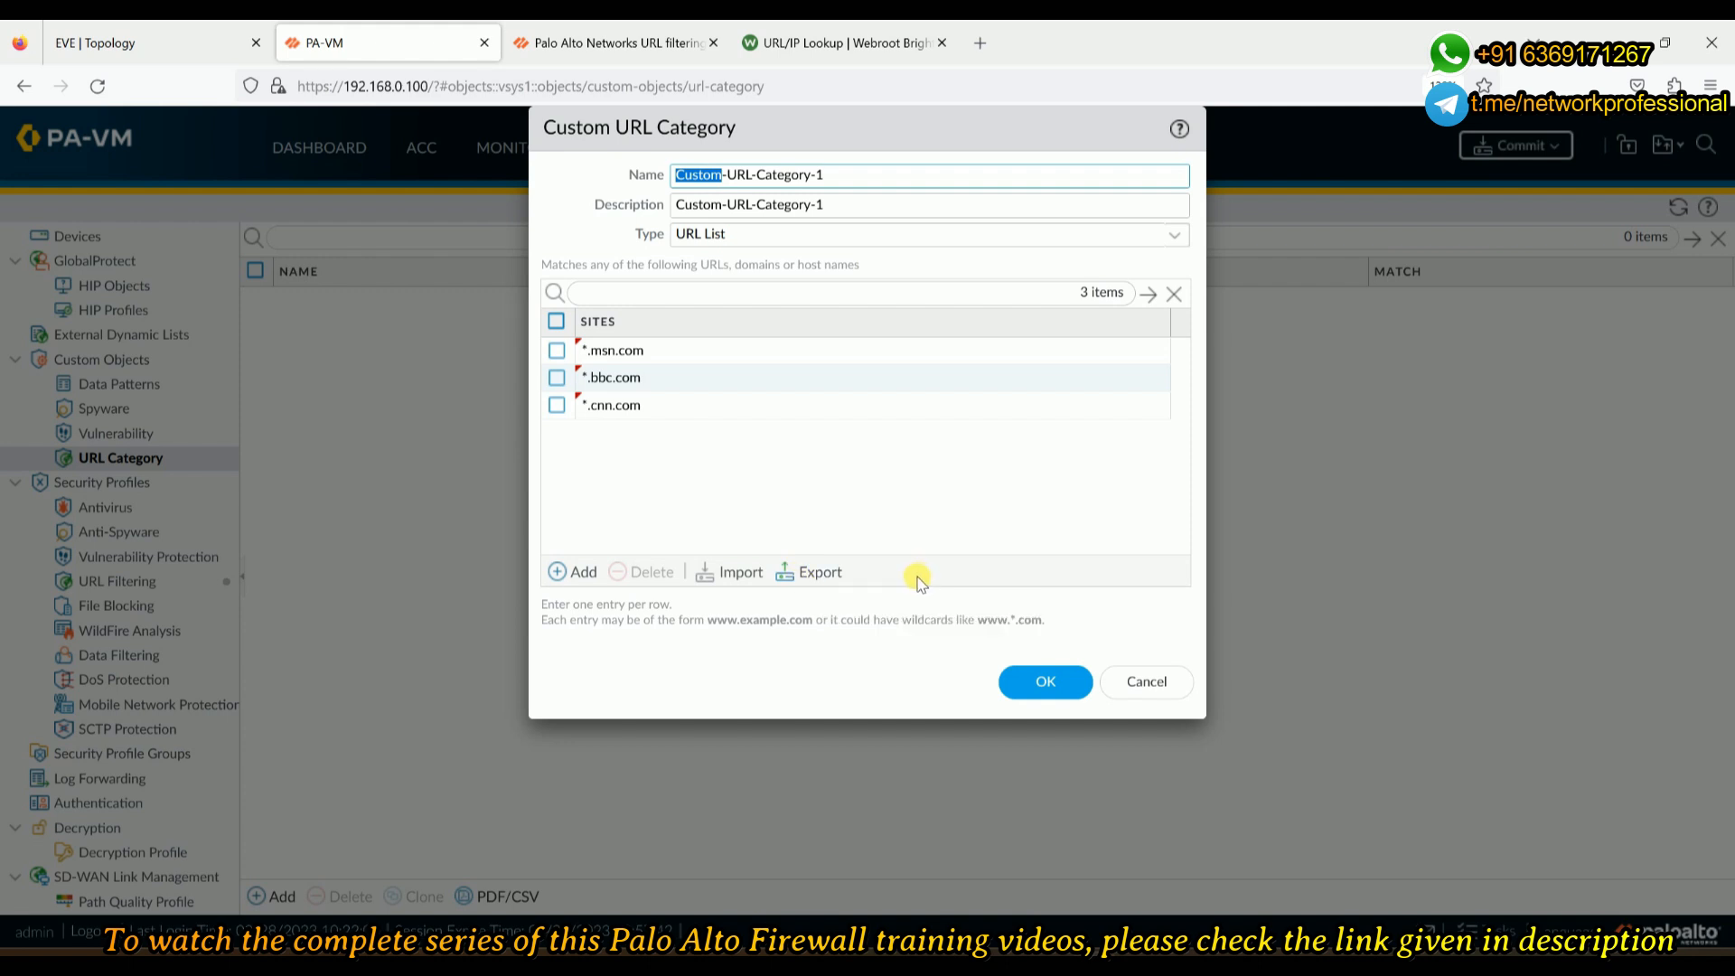
{"action": "left_click", "coordinate": [1058, 682]}
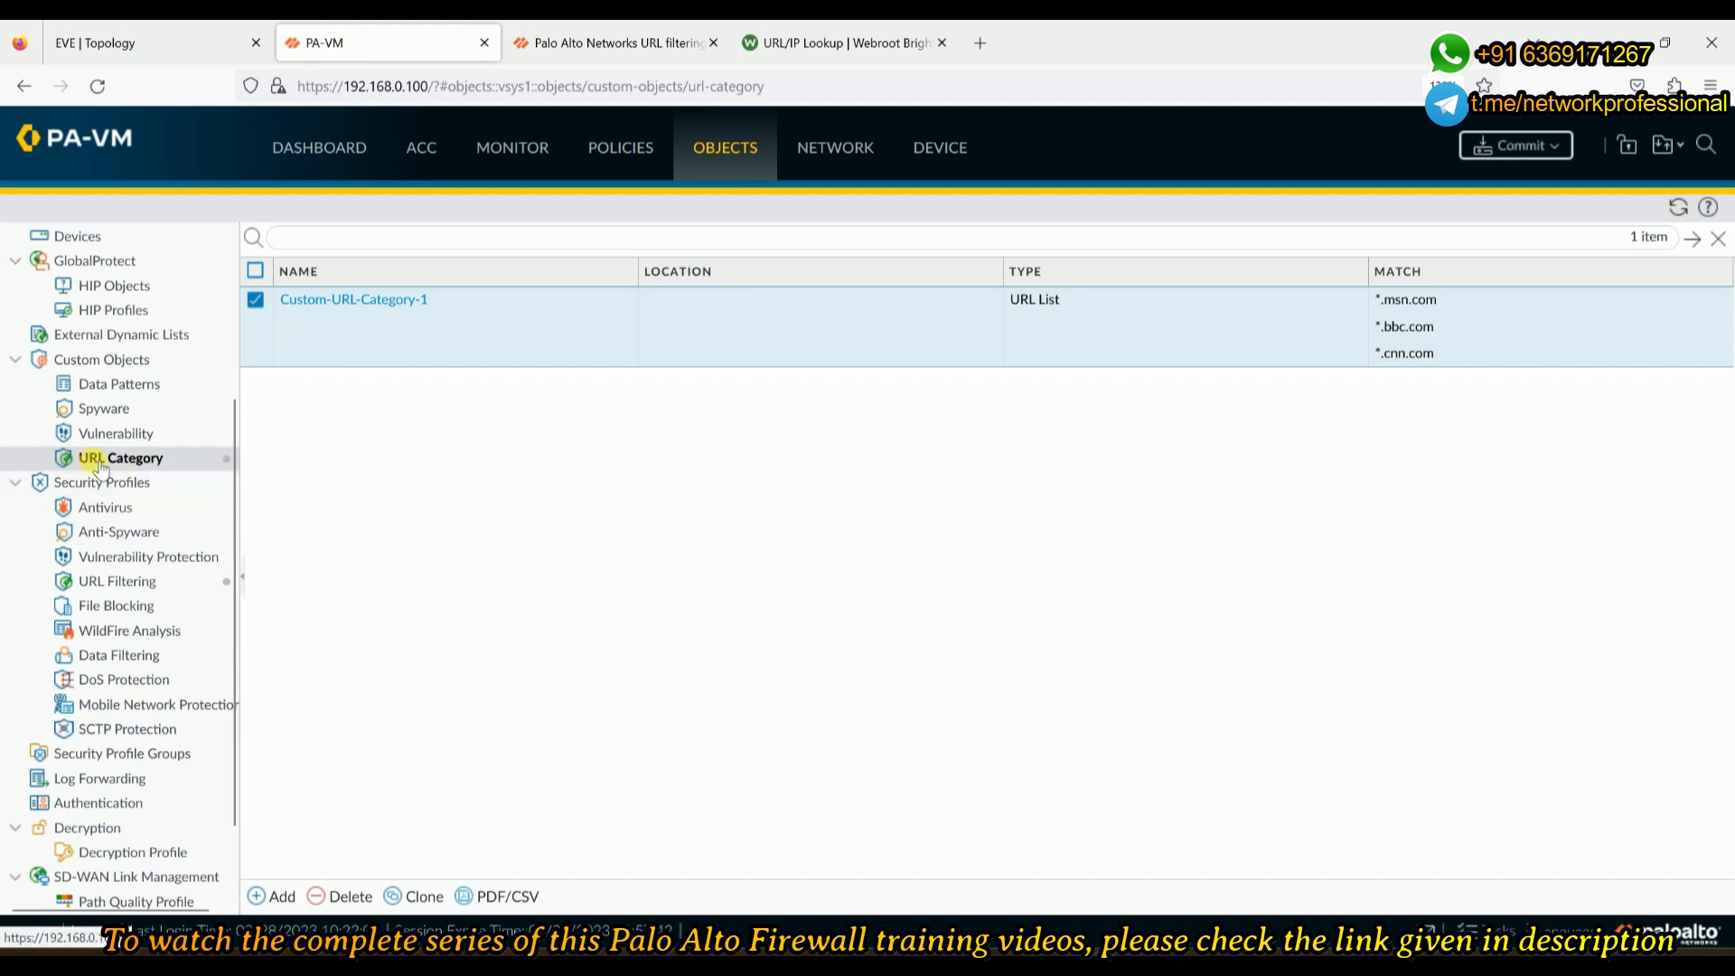
- Open My-URL-Profile from the URL Filtering profiles list
{"action": "left_click", "coordinate": [122, 581]}
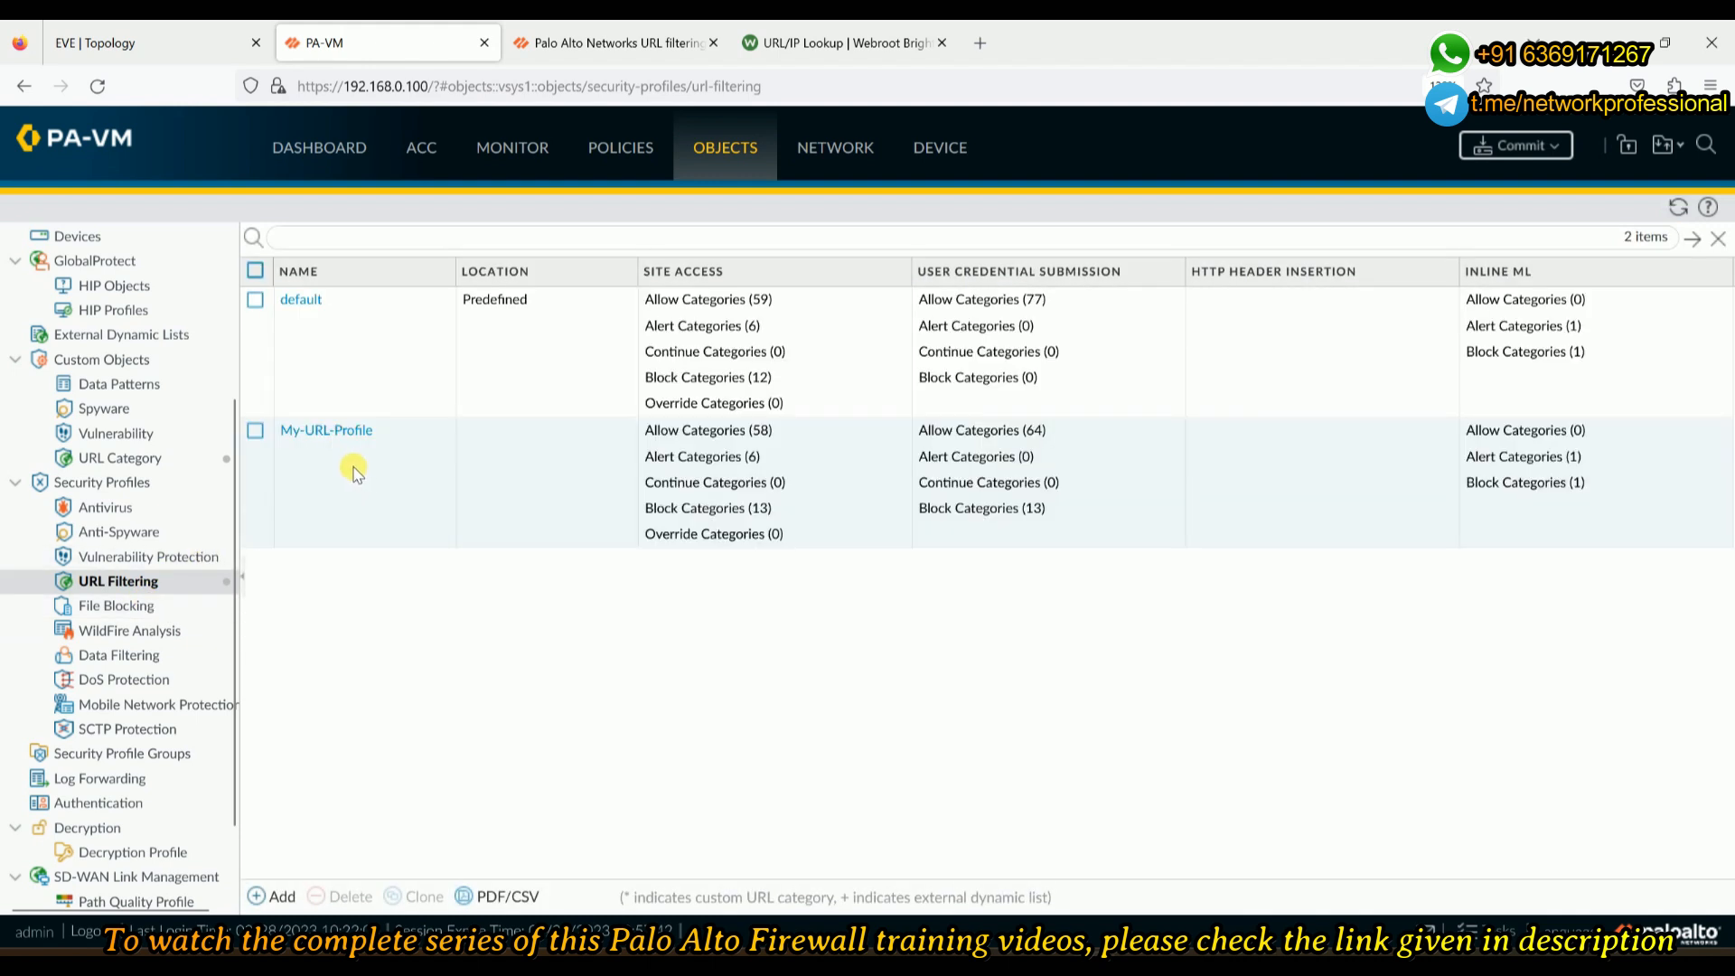
{"action": "left_click", "coordinate": [321, 432]}
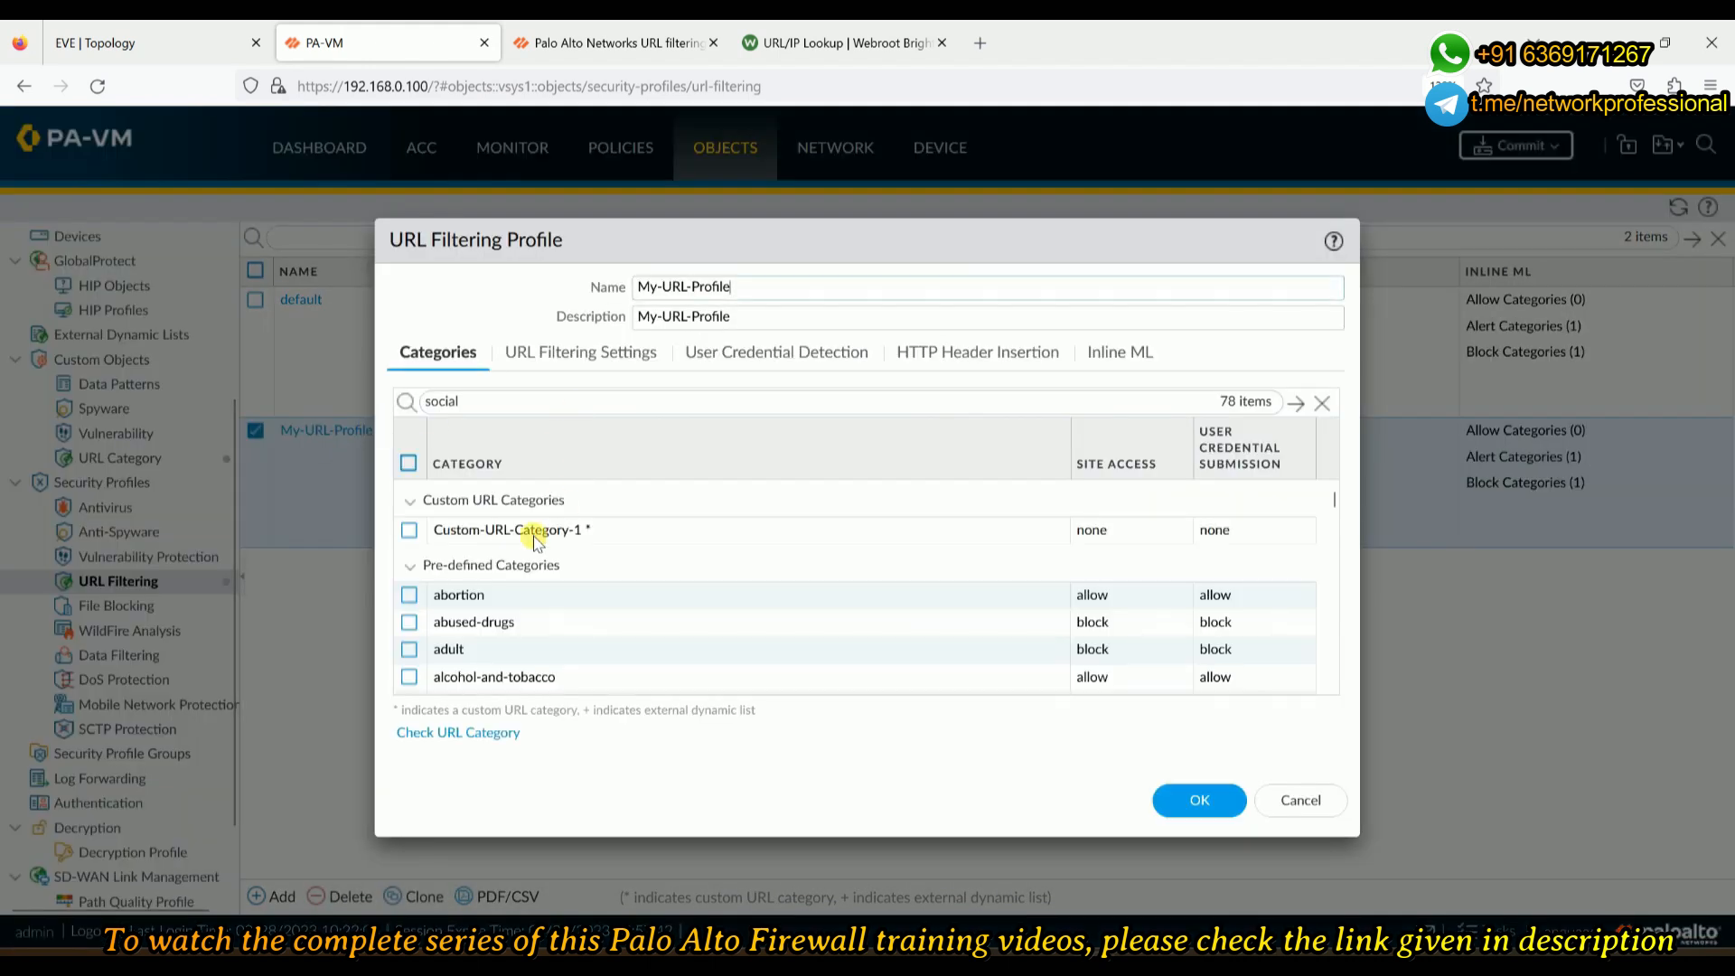
- Set site access for Custom-URL-Category-1 to continue
{"action": "left_click", "coordinate": [411, 566]}
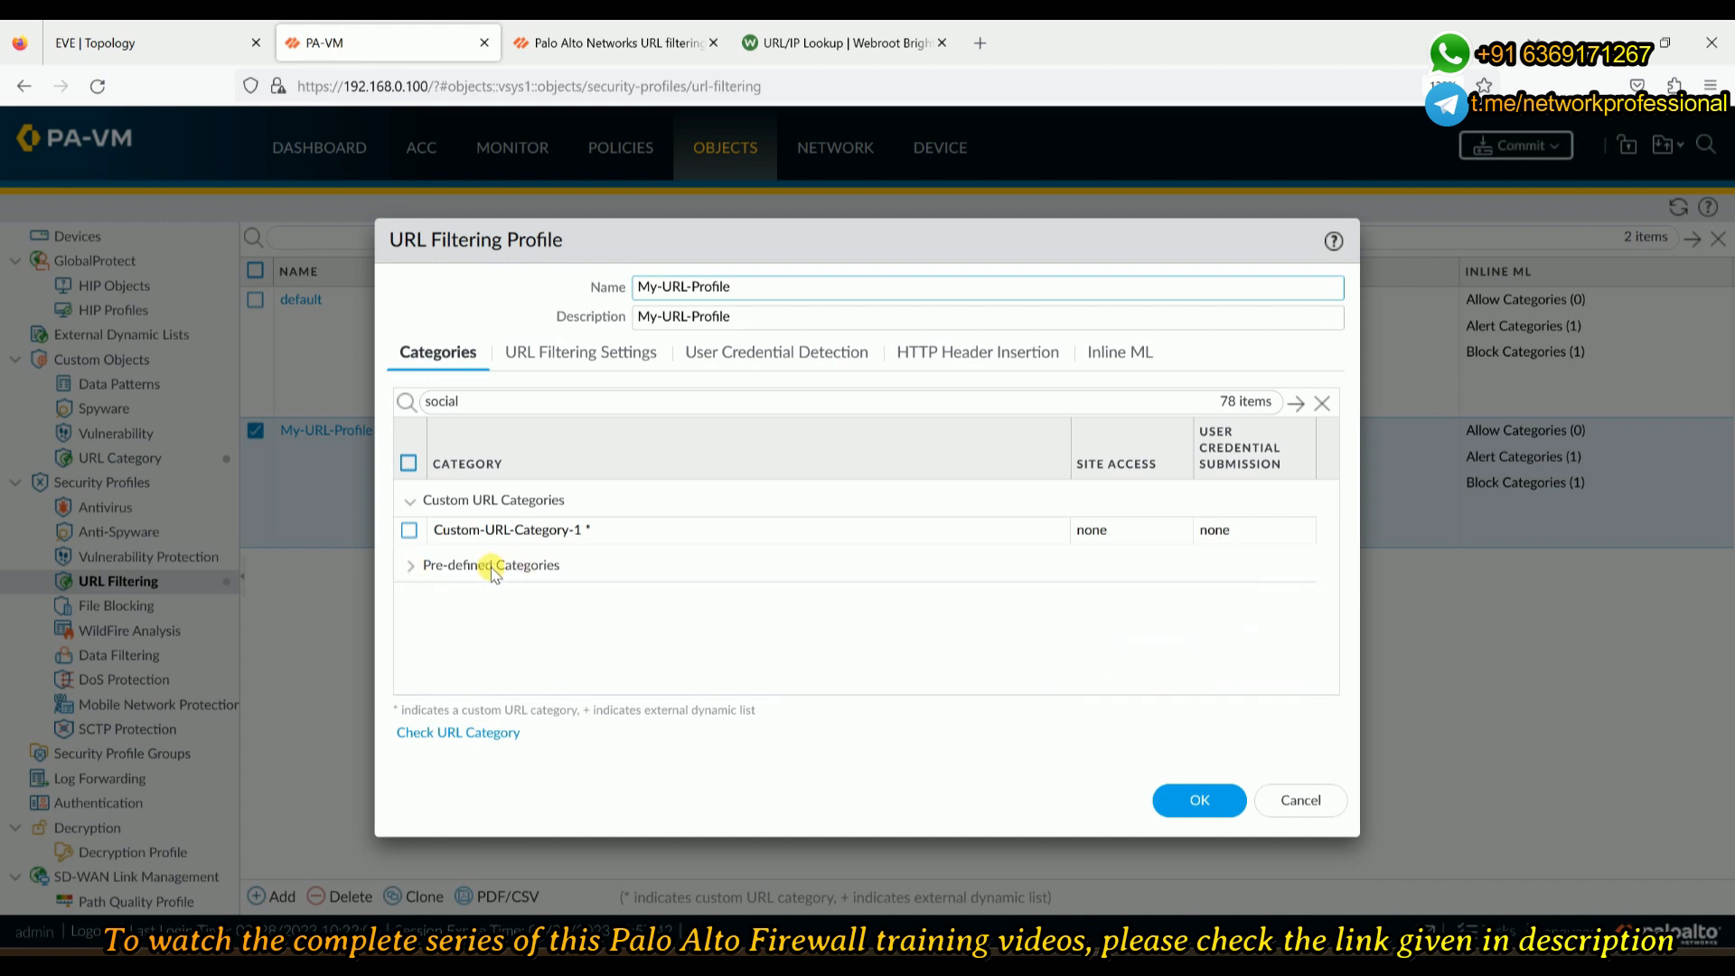
{"action": "left_click", "coordinate": [410, 566]}
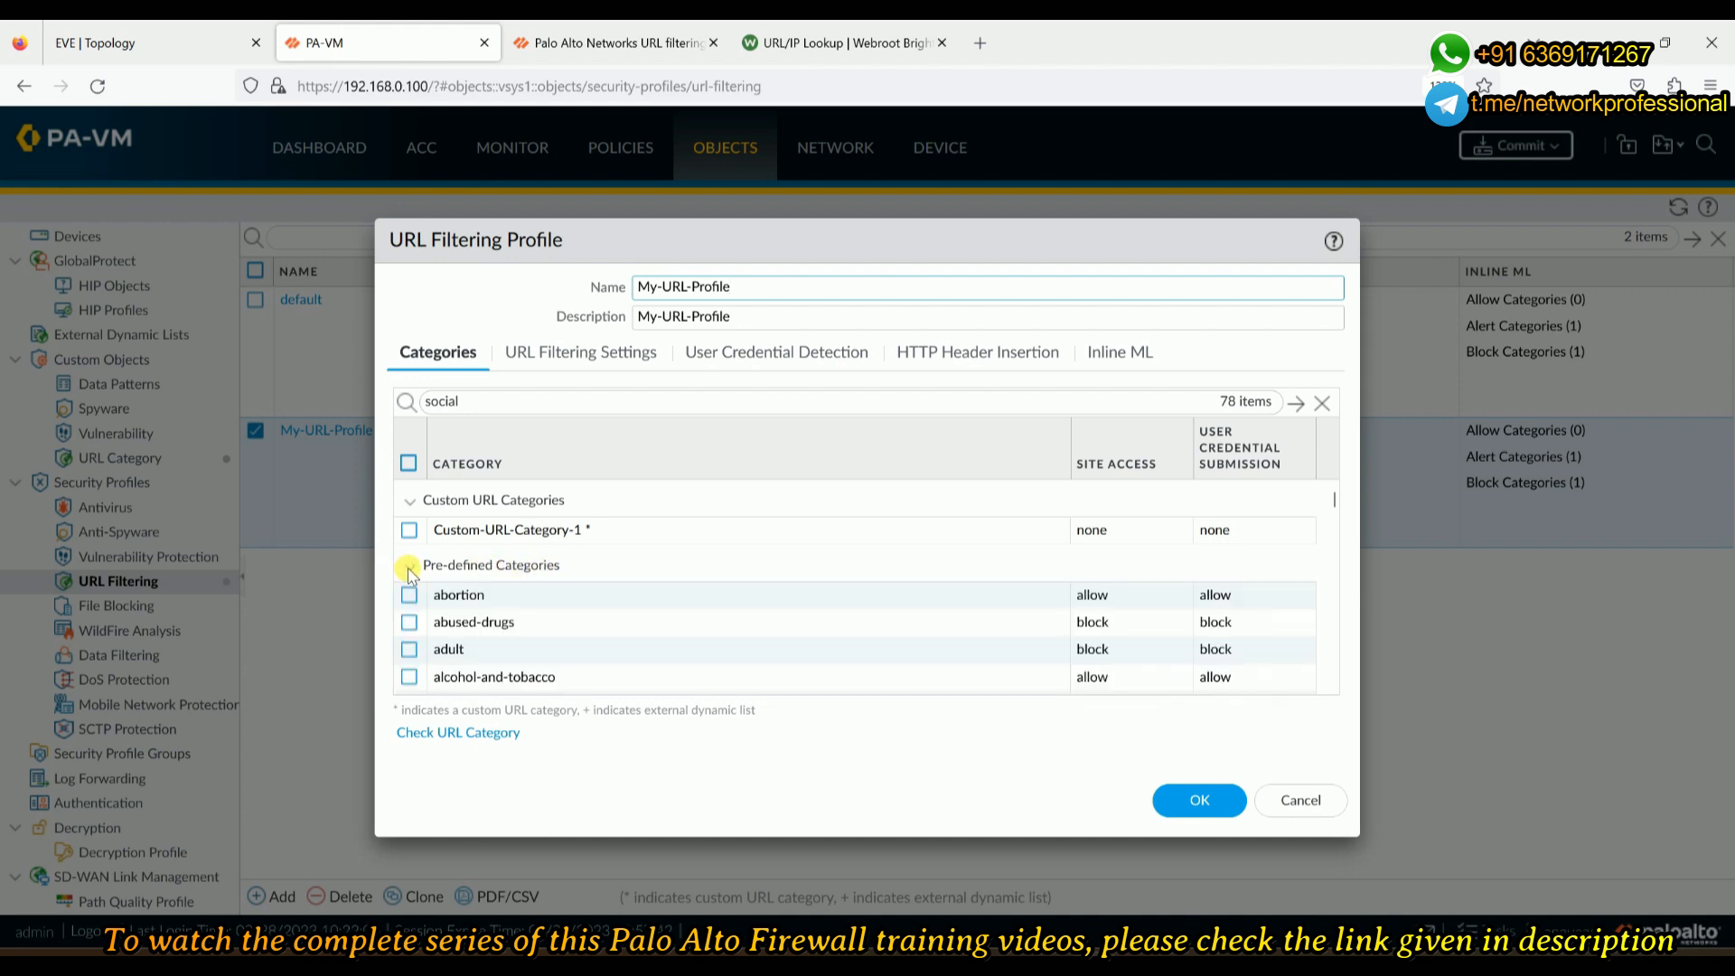
{"action": "left_click", "coordinate": [411, 502]}
{"action": "left_click", "coordinate": [411, 501]}
{"action": "left_click", "coordinate": [1117, 533]}
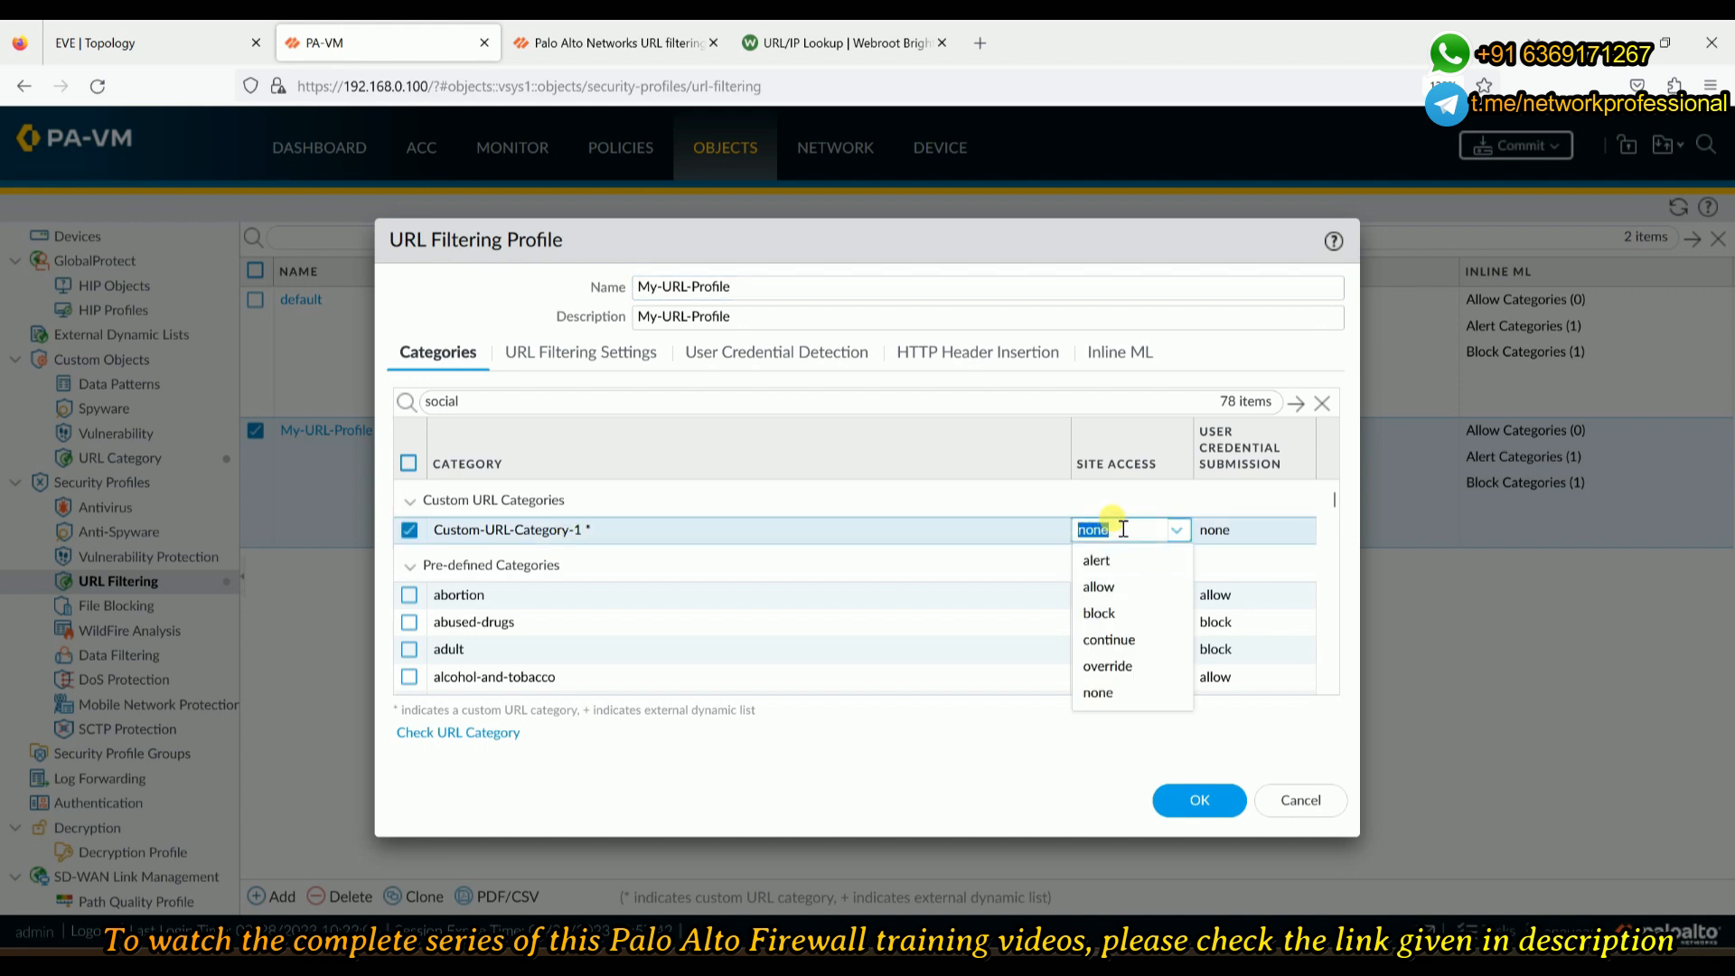
{"action": "left_click", "coordinate": [1137, 657]}
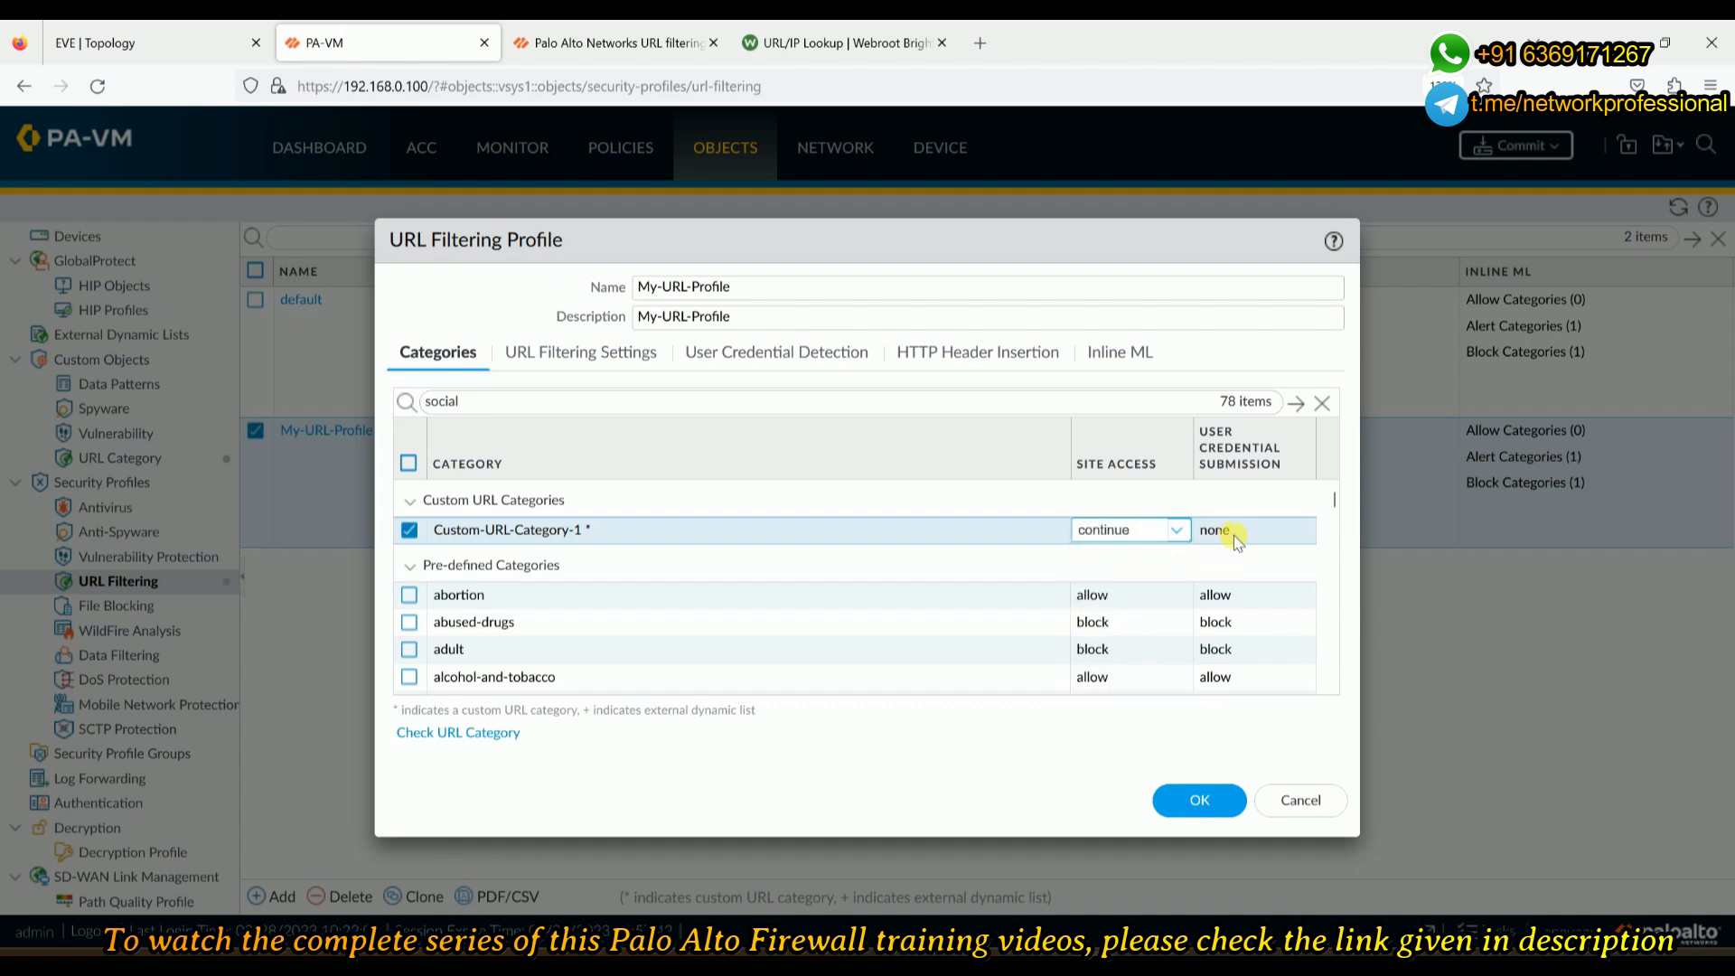
- Set Custom-URL-Category-1 user credential submission to continue and save My-URL-Profile
{"action": "left_click", "coordinate": [1235, 542]}
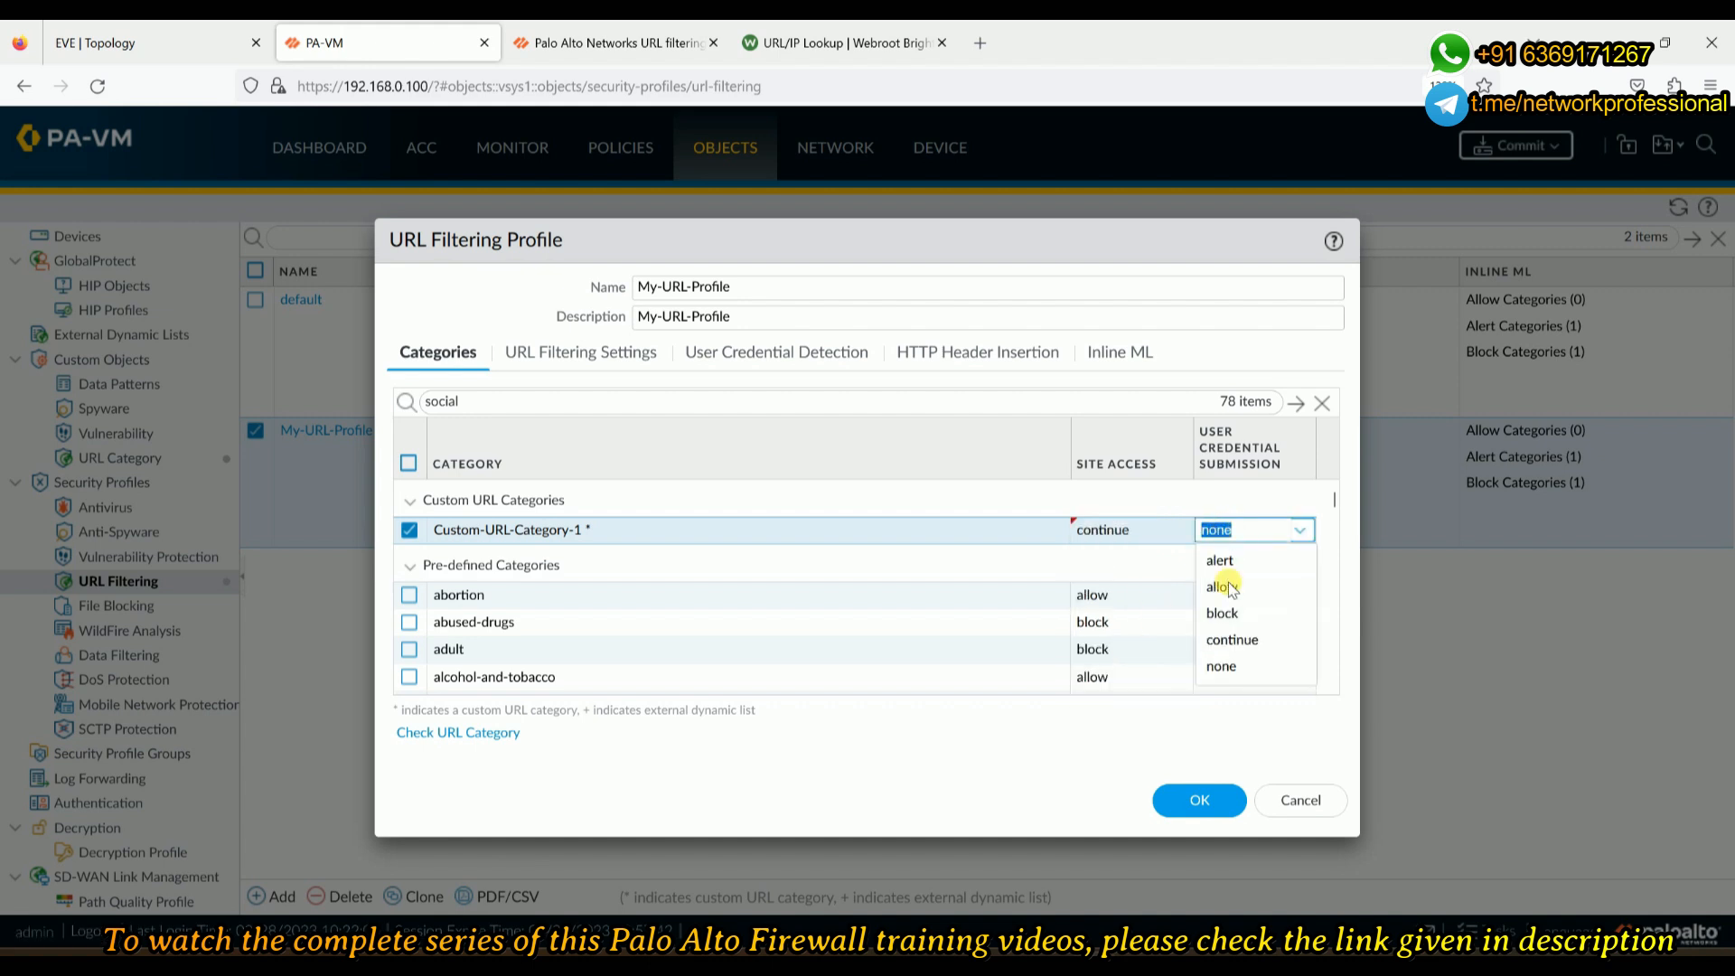
{"action": "left_click", "coordinate": [1223, 637]}
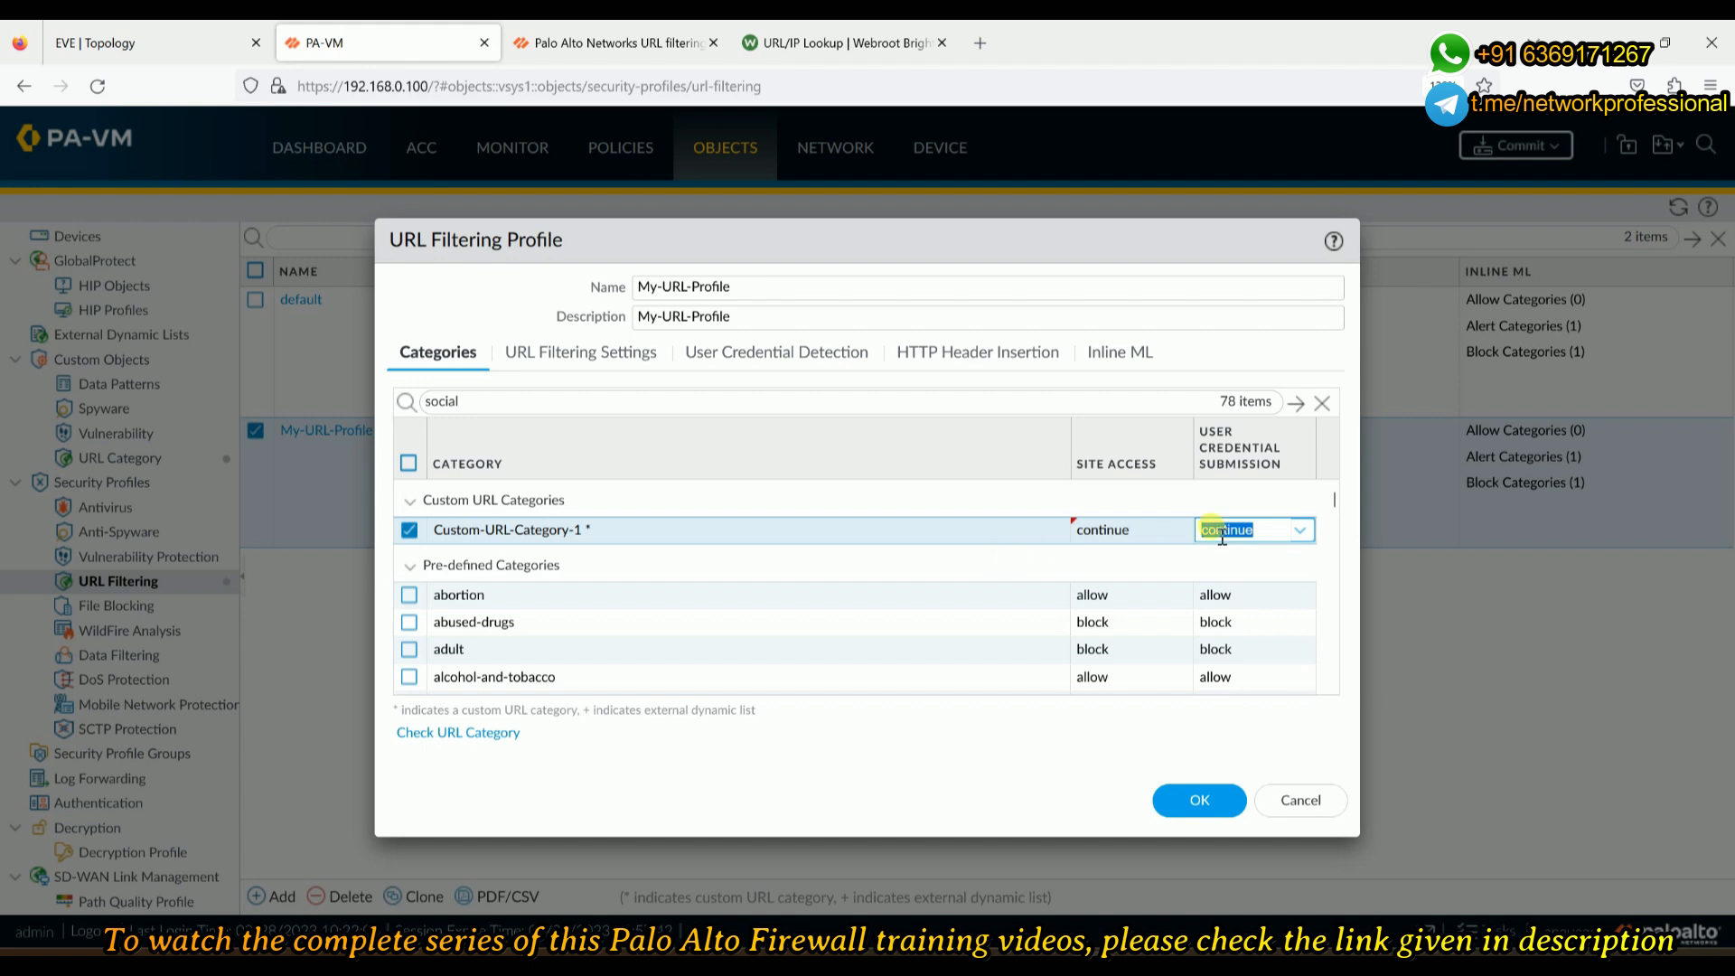
{"action": "left_click", "coordinate": [1151, 500]}
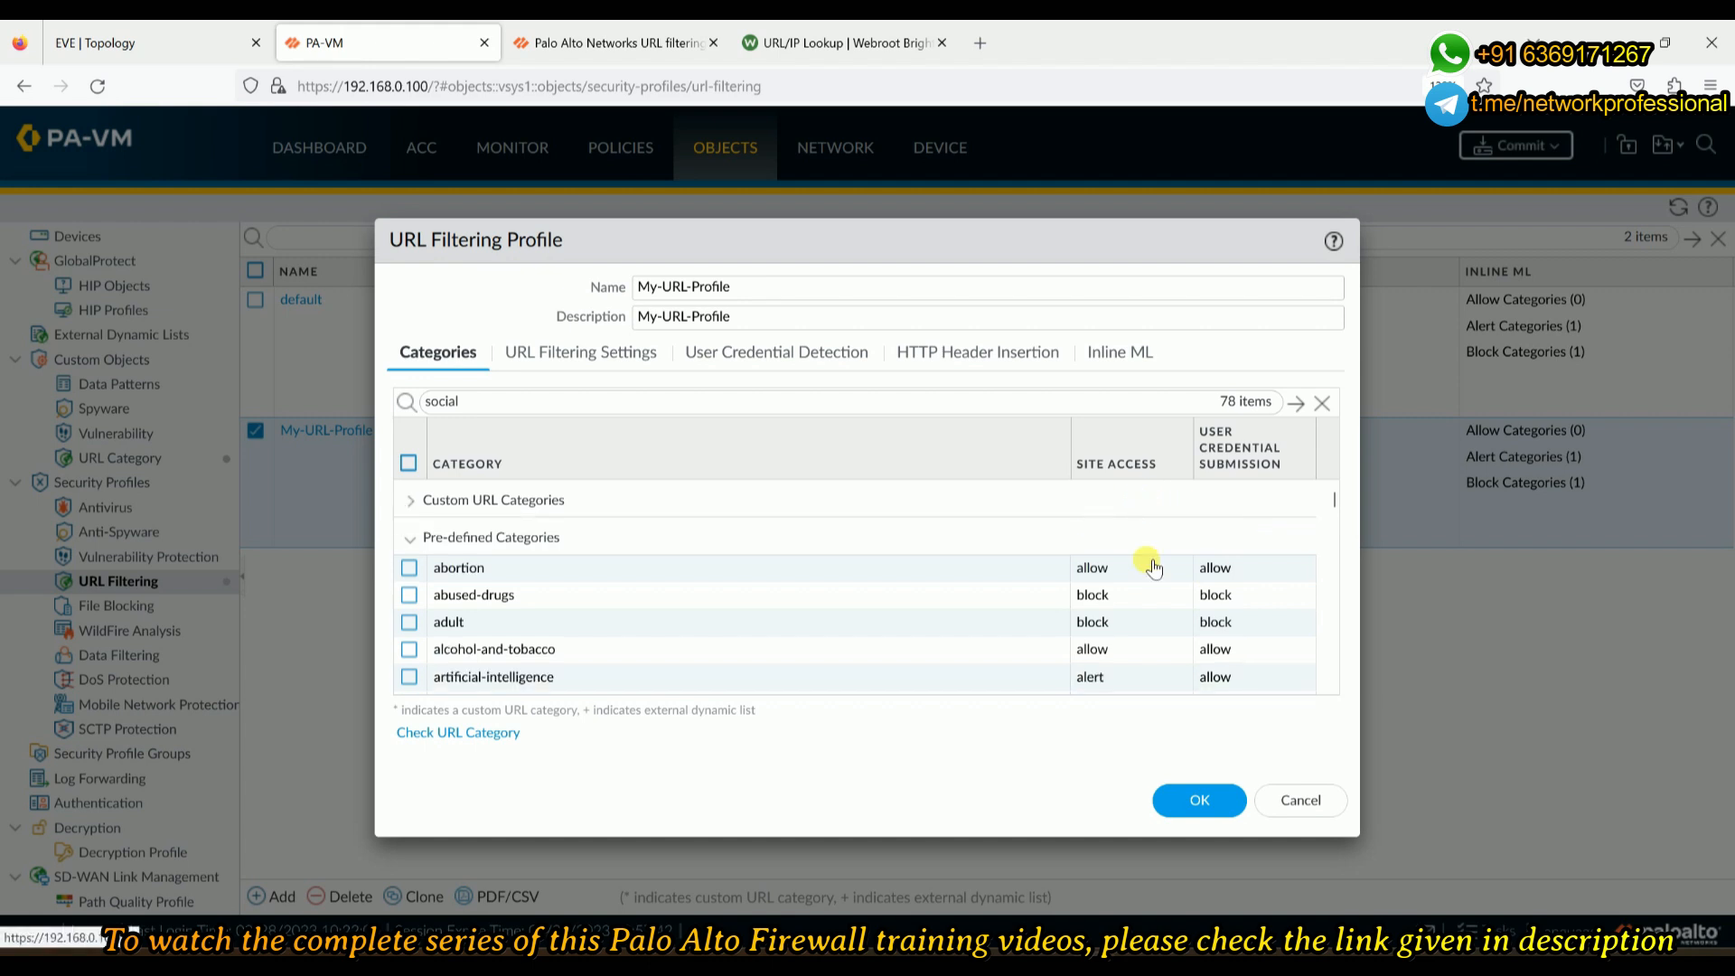
{"action": "left_click", "coordinate": [411, 500]}
{"action": "left_click", "coordinate": [1277, 534]}
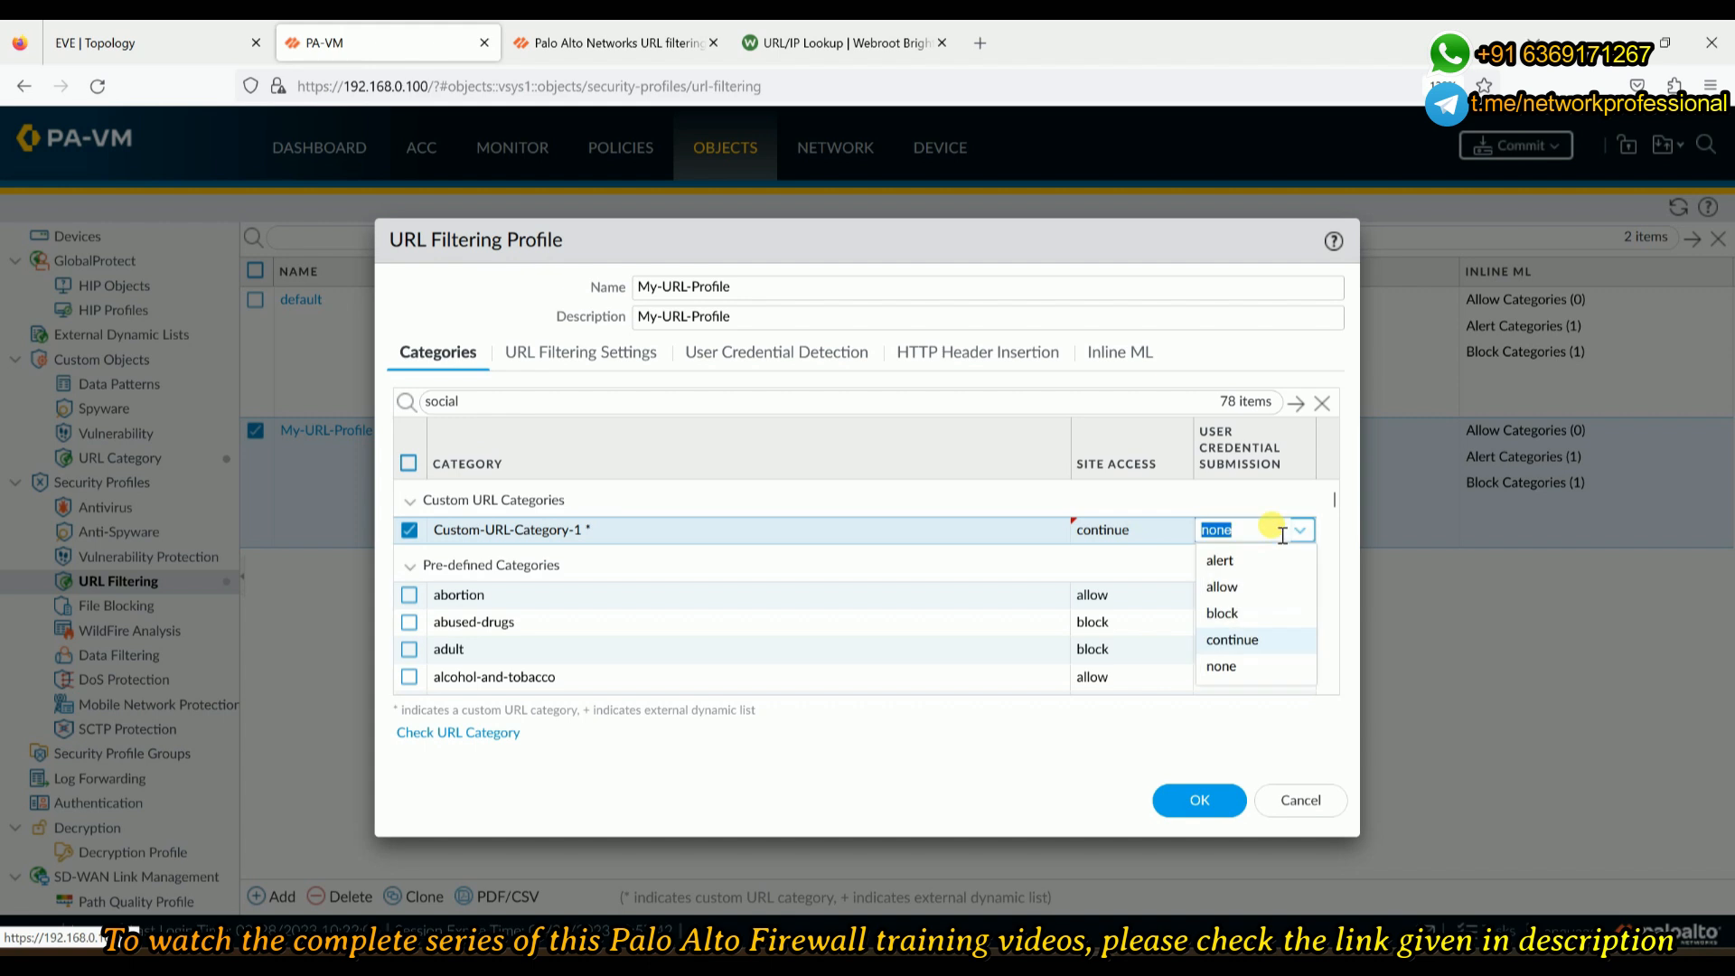
{"action": "left_click", "coordinate": [1231, 639]}
{"action": "left_click", "coordinate": [1193, 803]}
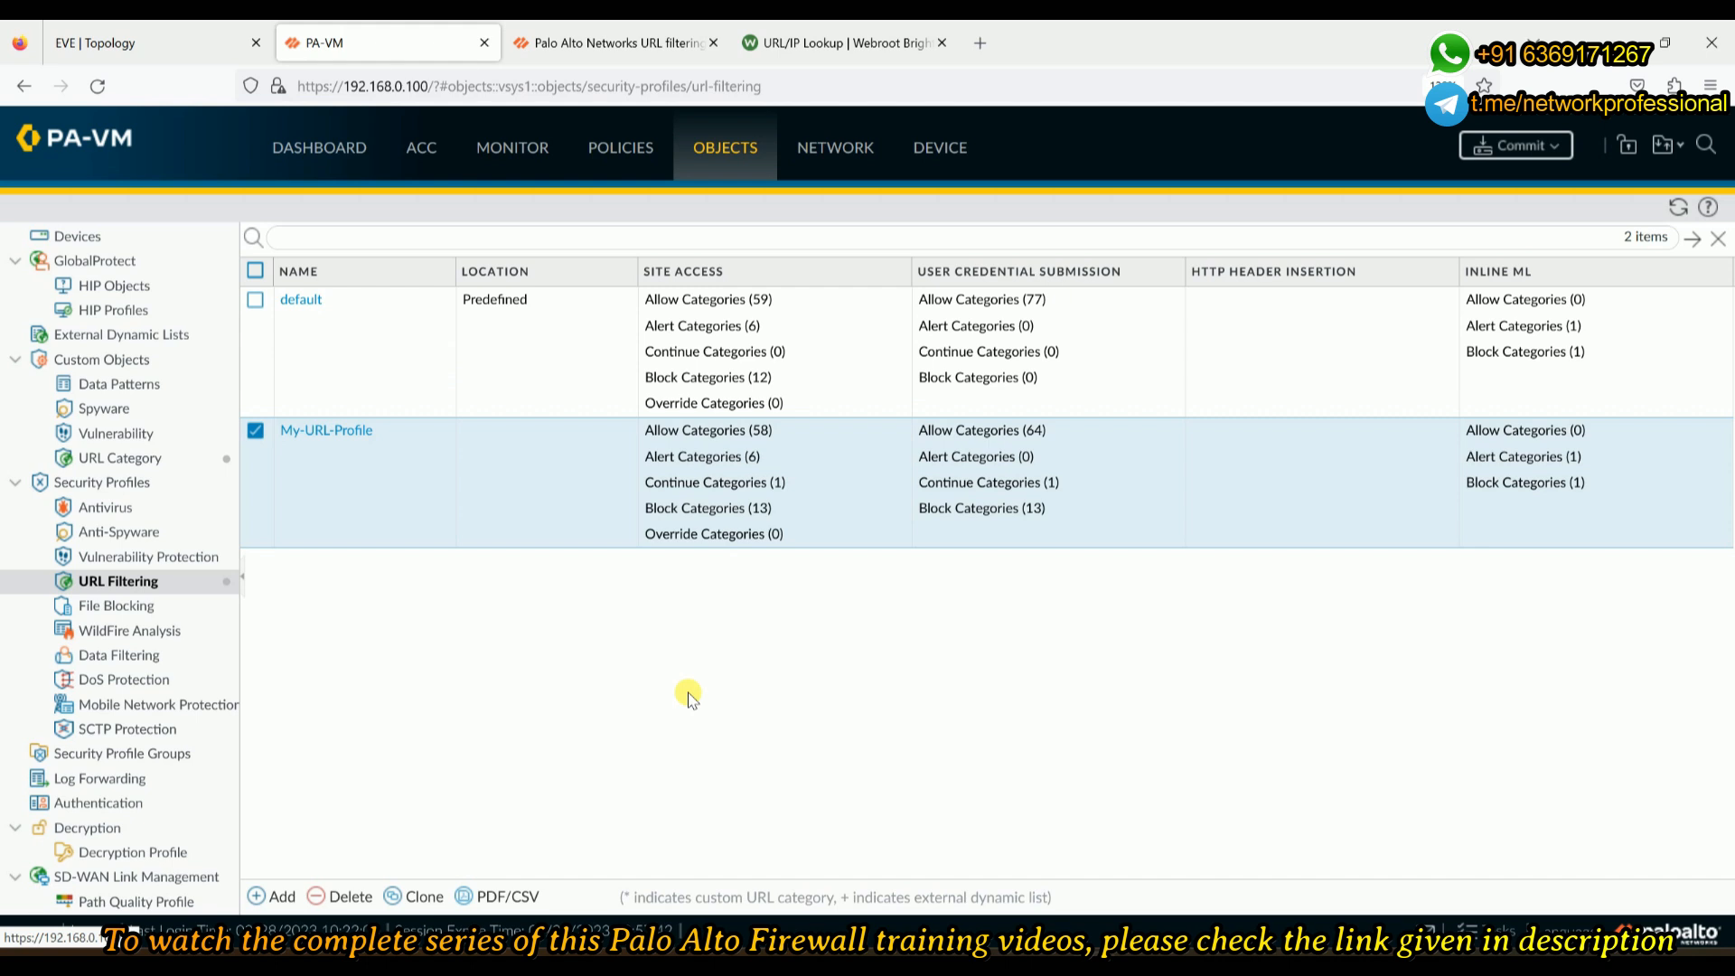
- Open Security-Policy-1 from the security rulebase and review its Source, Destination and Application settings
{"action": "left_click", "coordinate": [637, 156]}
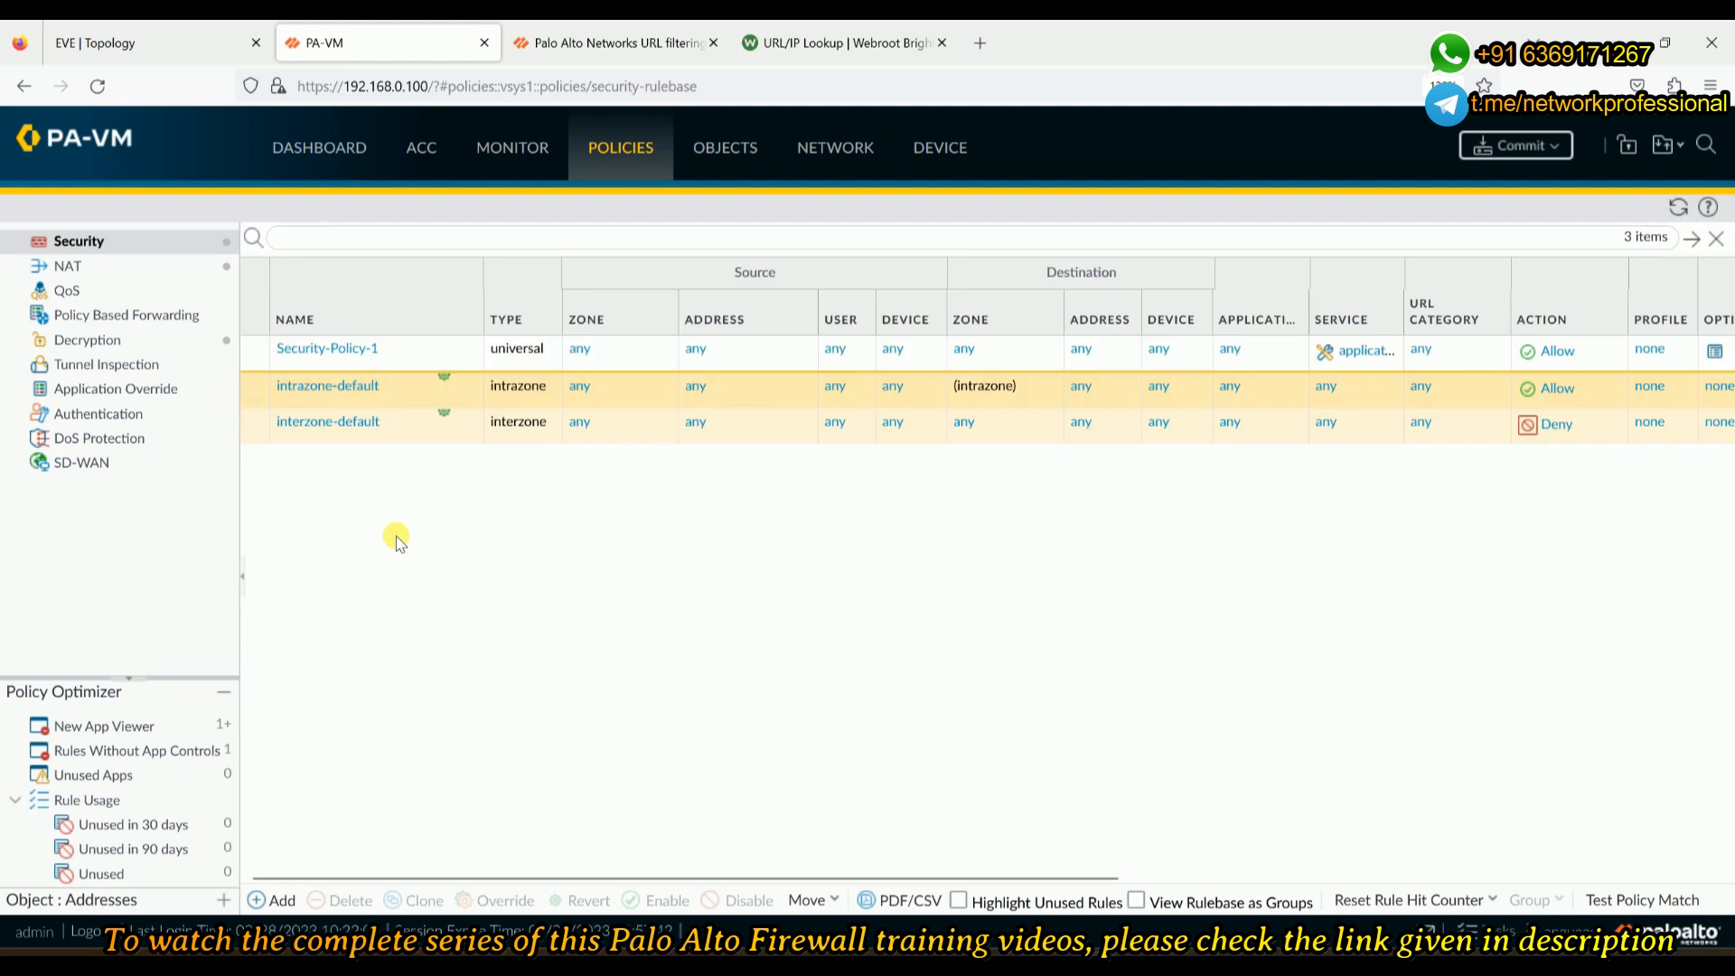
{"action": "left_click", "coordinate": [321, 349]}
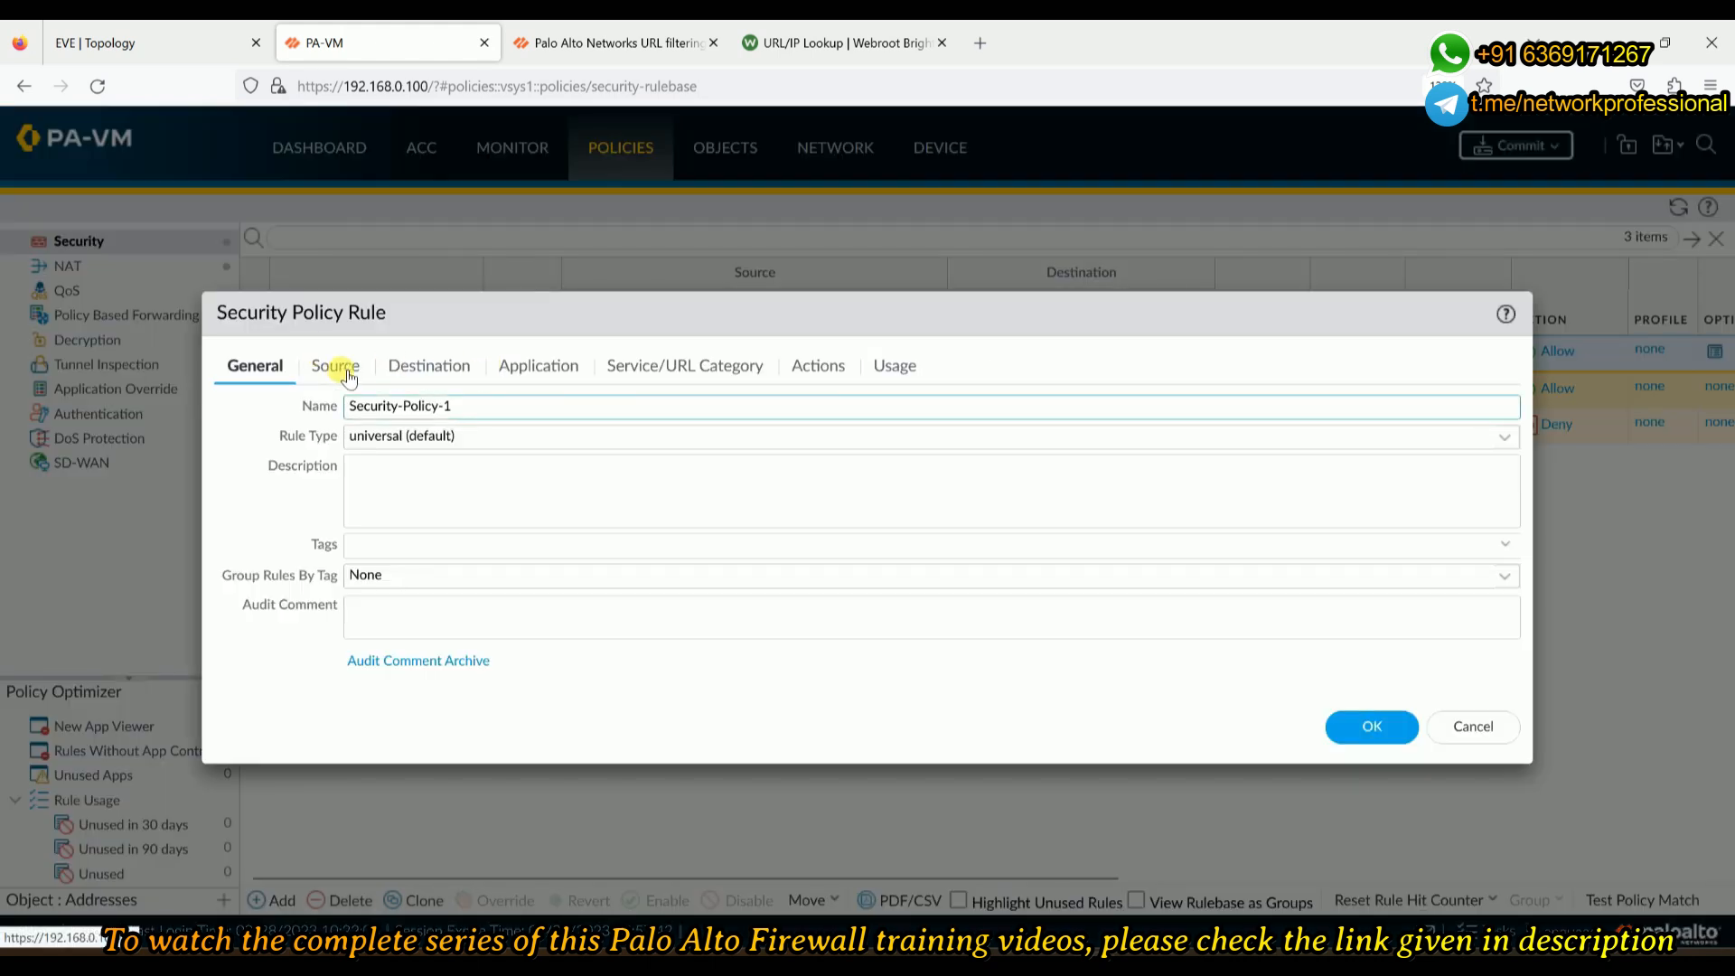
{"action": "left_click", "coordinate": [349, 377]}
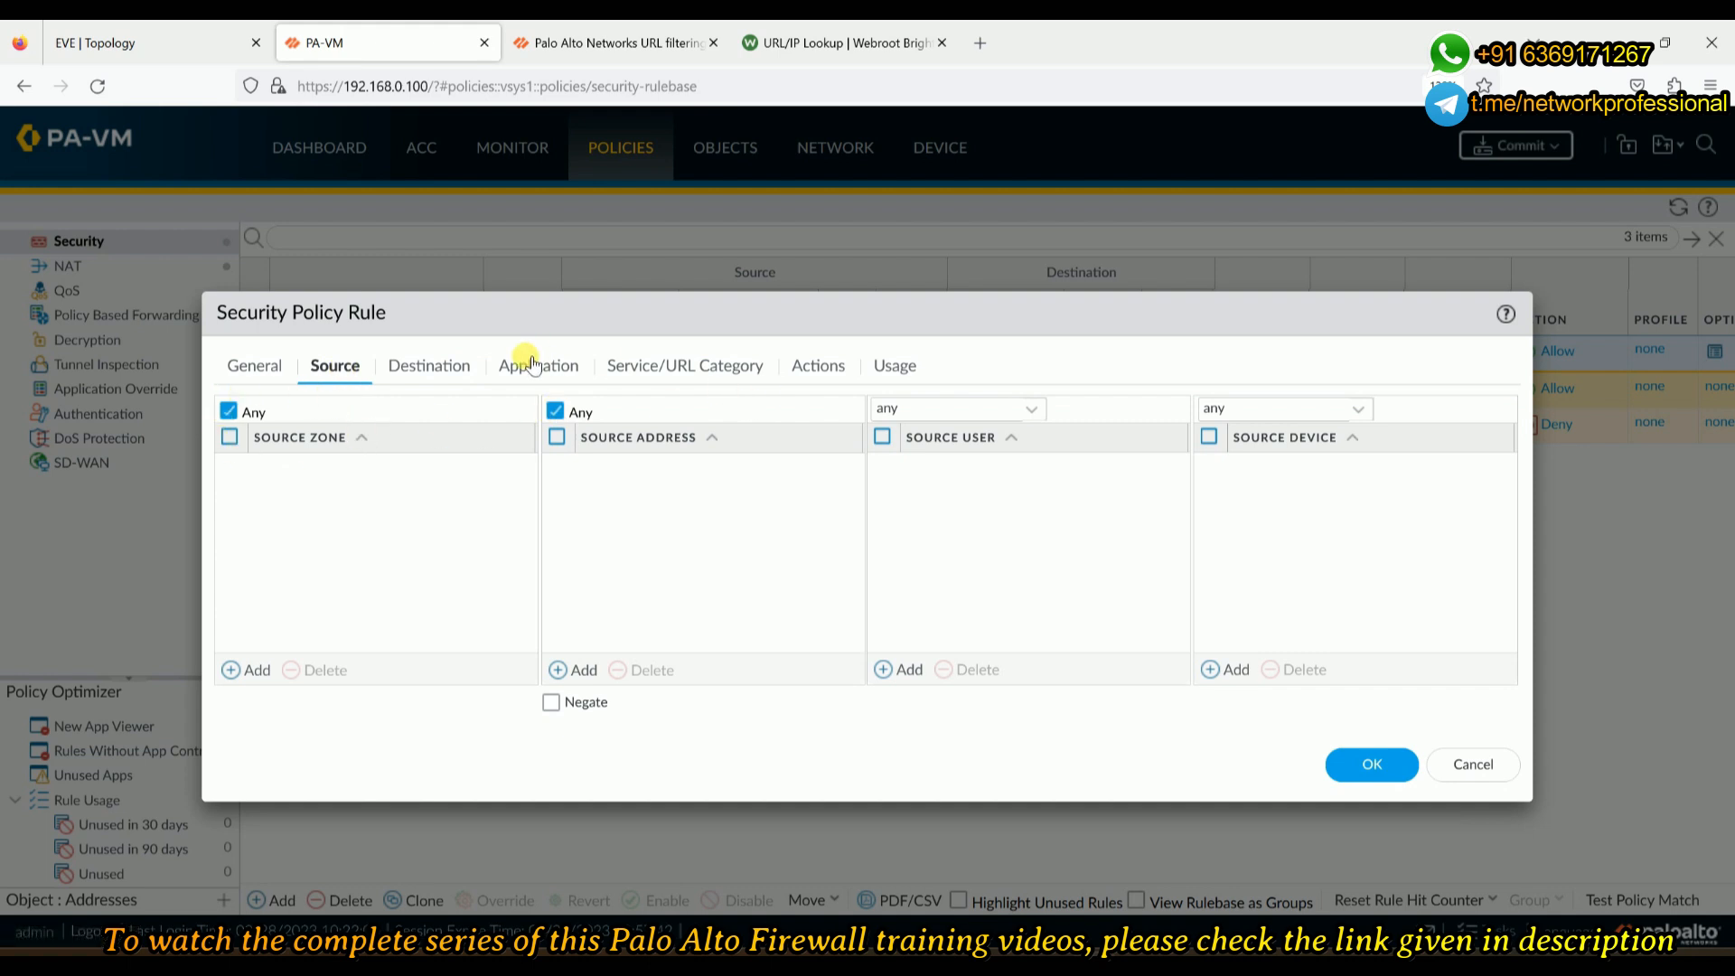
{"action": "left_click", "coordinate": [431, 370]}
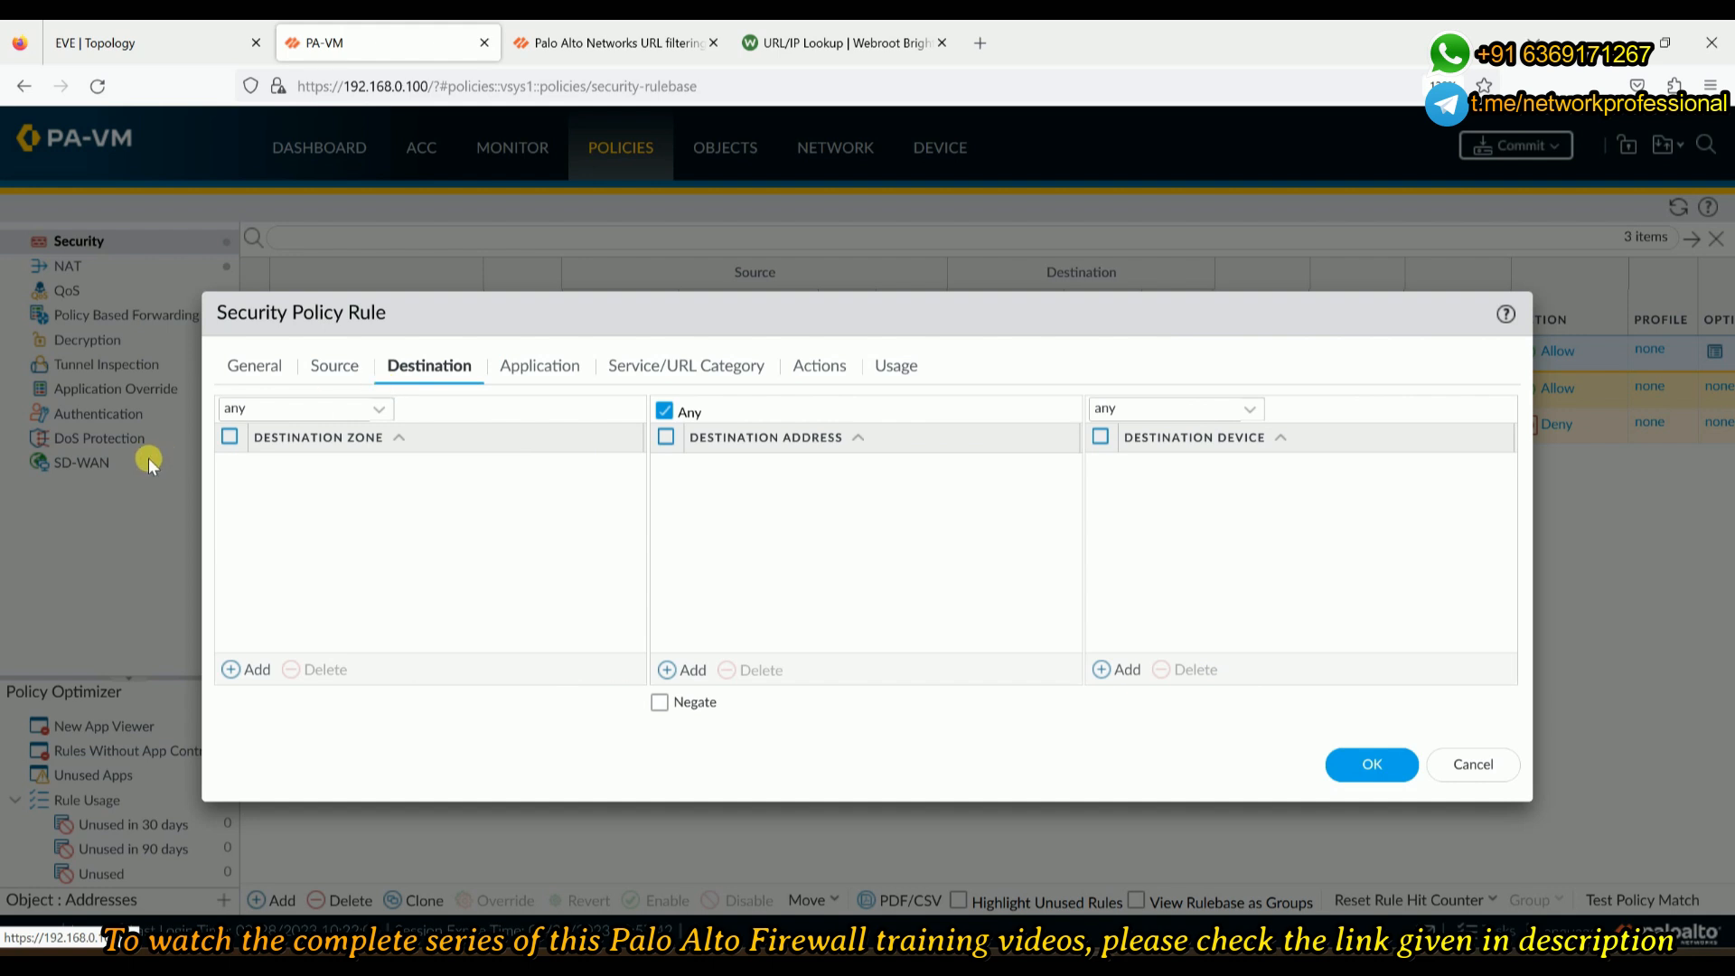
{"action": "left_click", "coordinate": [522, 373]}
- Check the Service/URL Category tab, discard an empty URL category entry, and view the rule's Actions
{"action": "left_click", "coordinate": [688, 369]}
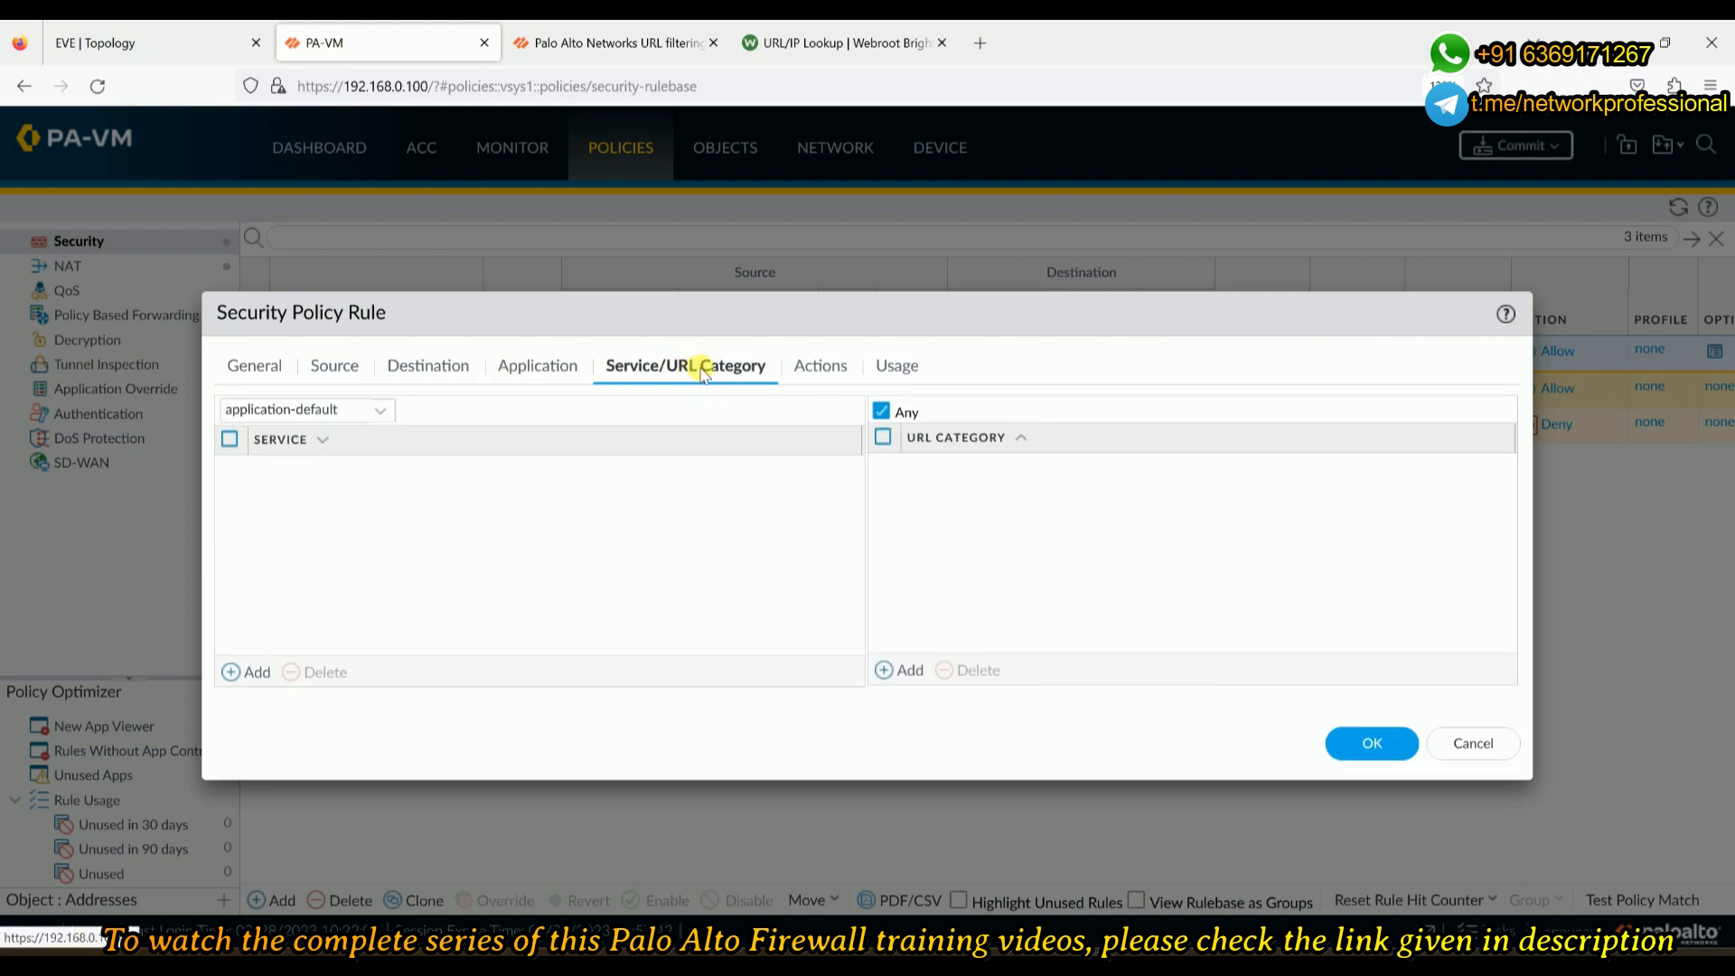
{"action": "left_click", "coordinate": [888, 669]}
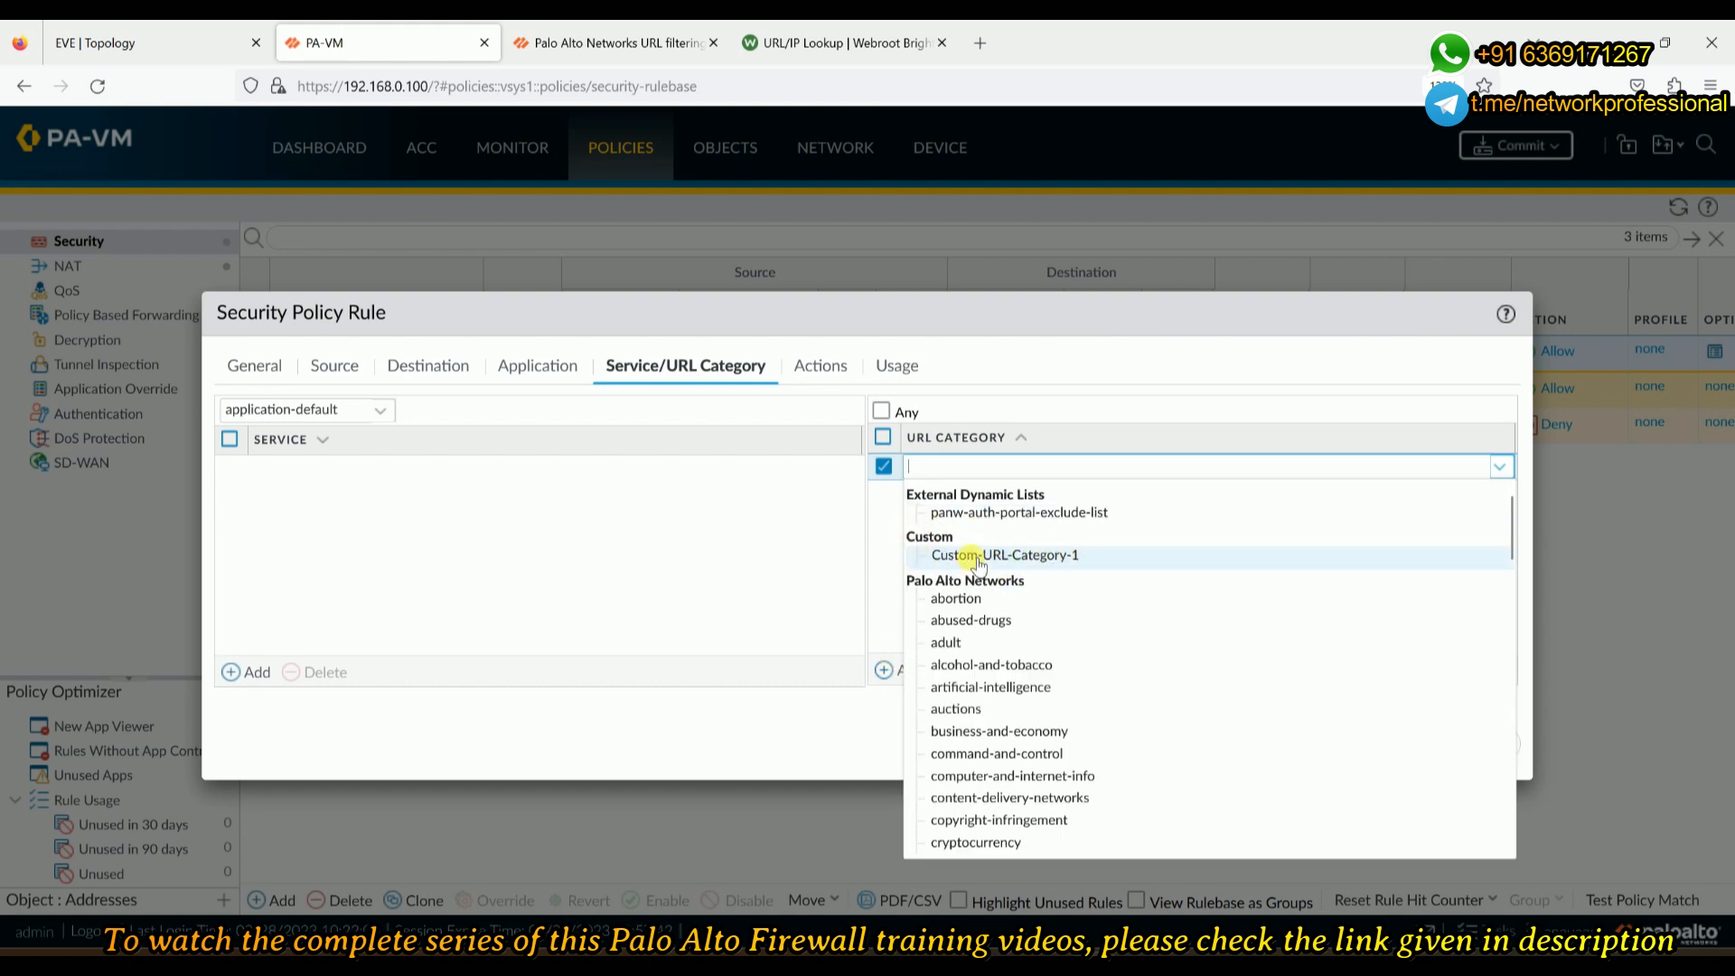
{"action": "left_click", "coordinate": [884, 466]}
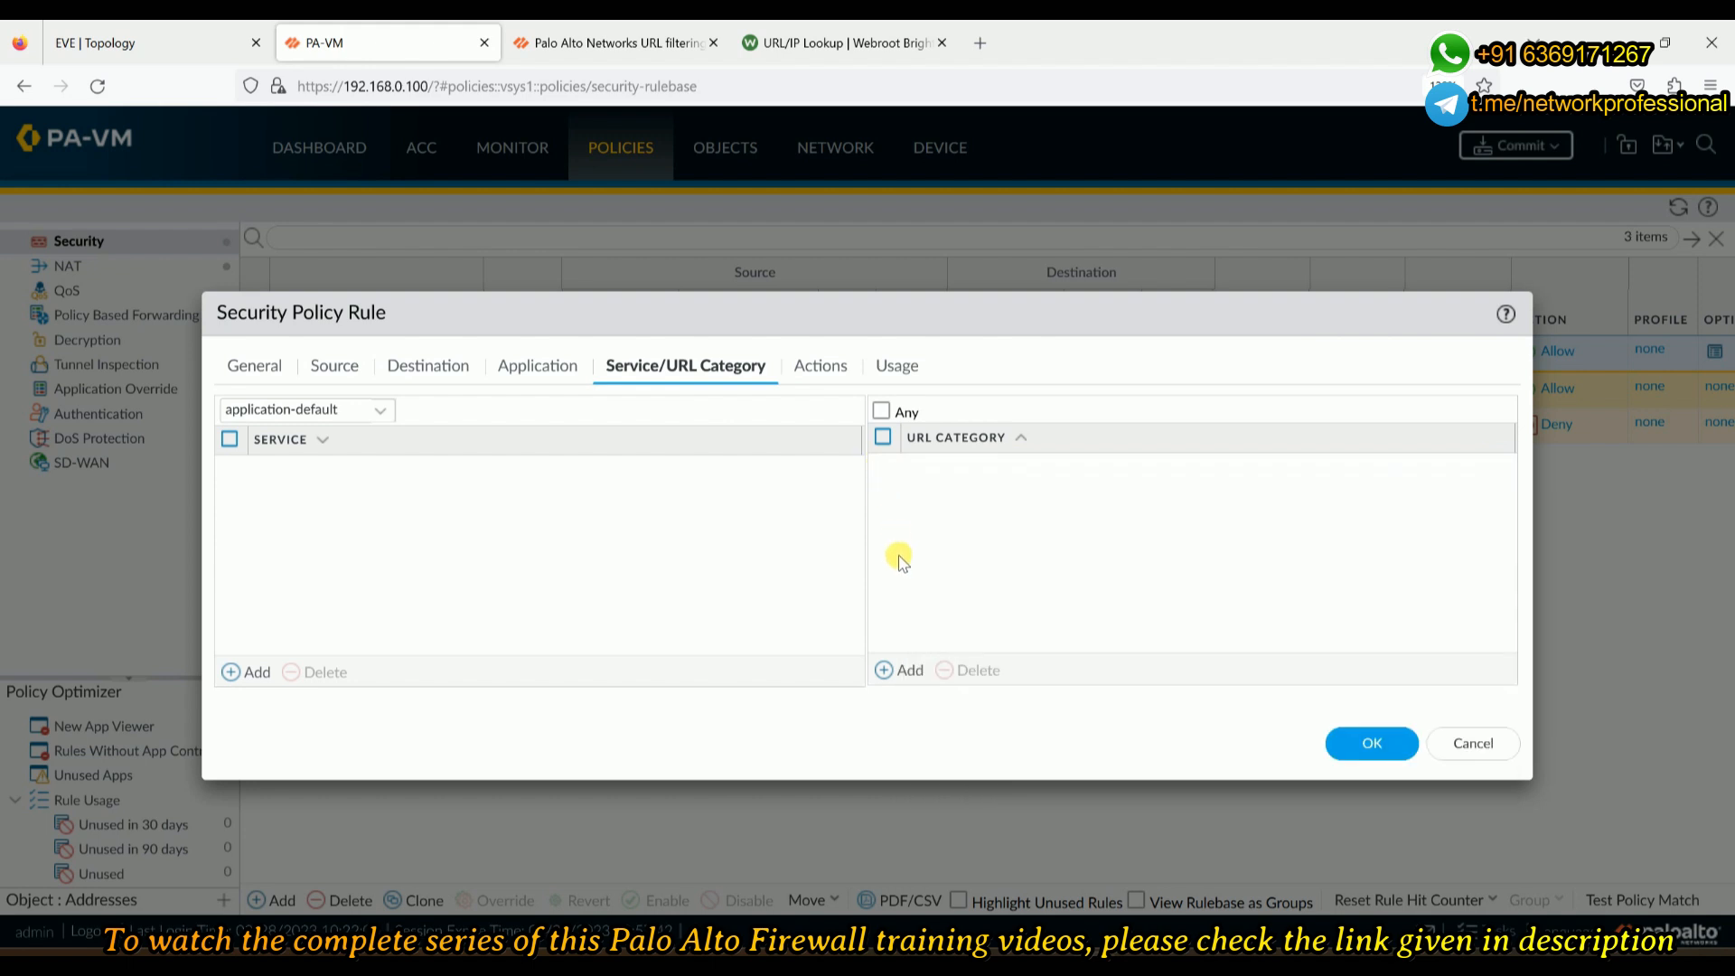
{"action": "left_click", "coordinate": [802, 378]}
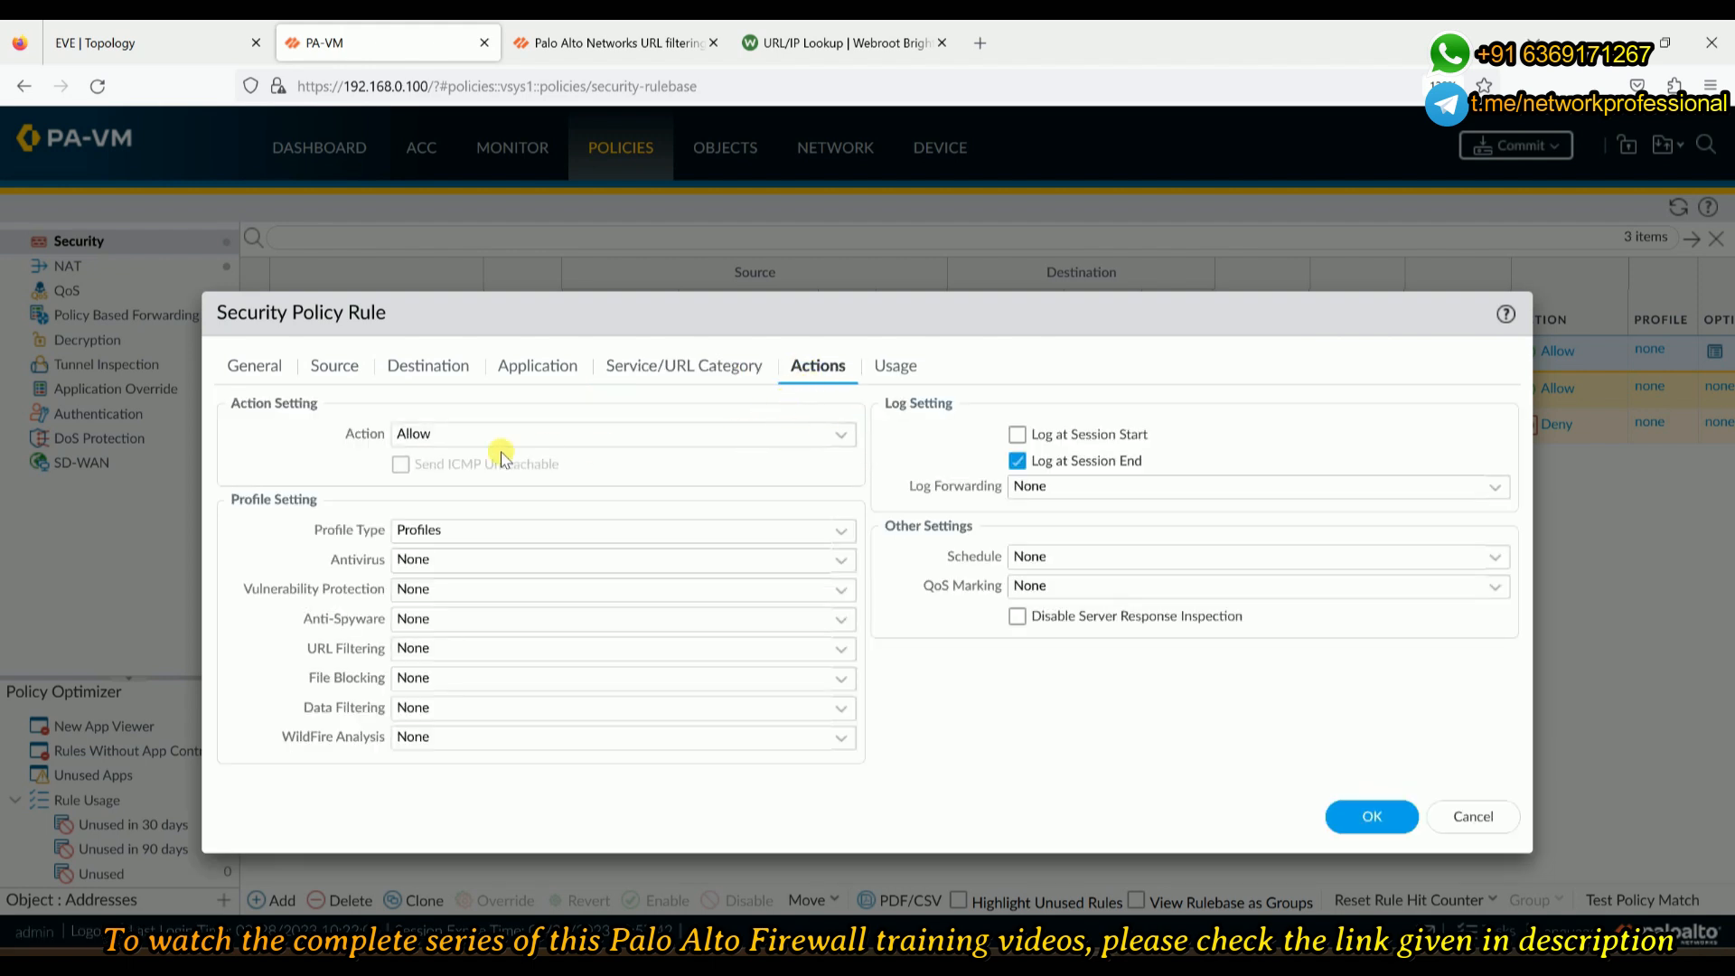
{"action": "left_click", "coordinate": [431, 435]}
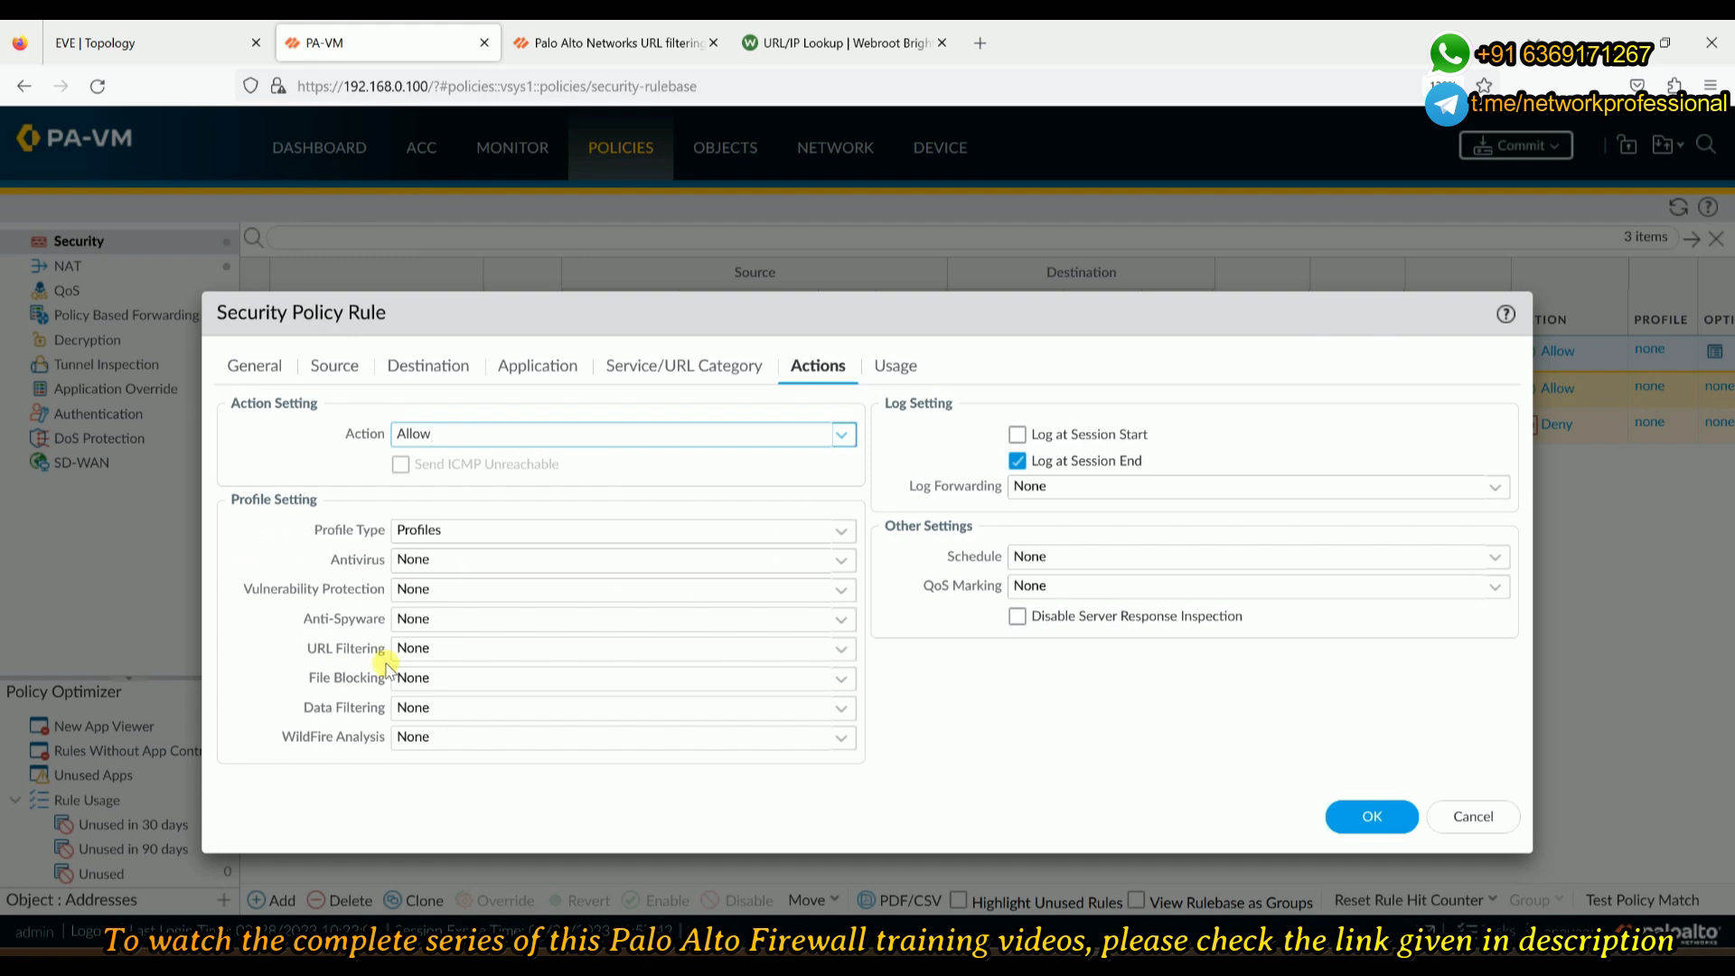
- Attach My-URL-Profile as Security-Policy-1's URL Filtering profile, save the rule, and start a commit
{"action": "left_click", "coordinate": [841, 650]}
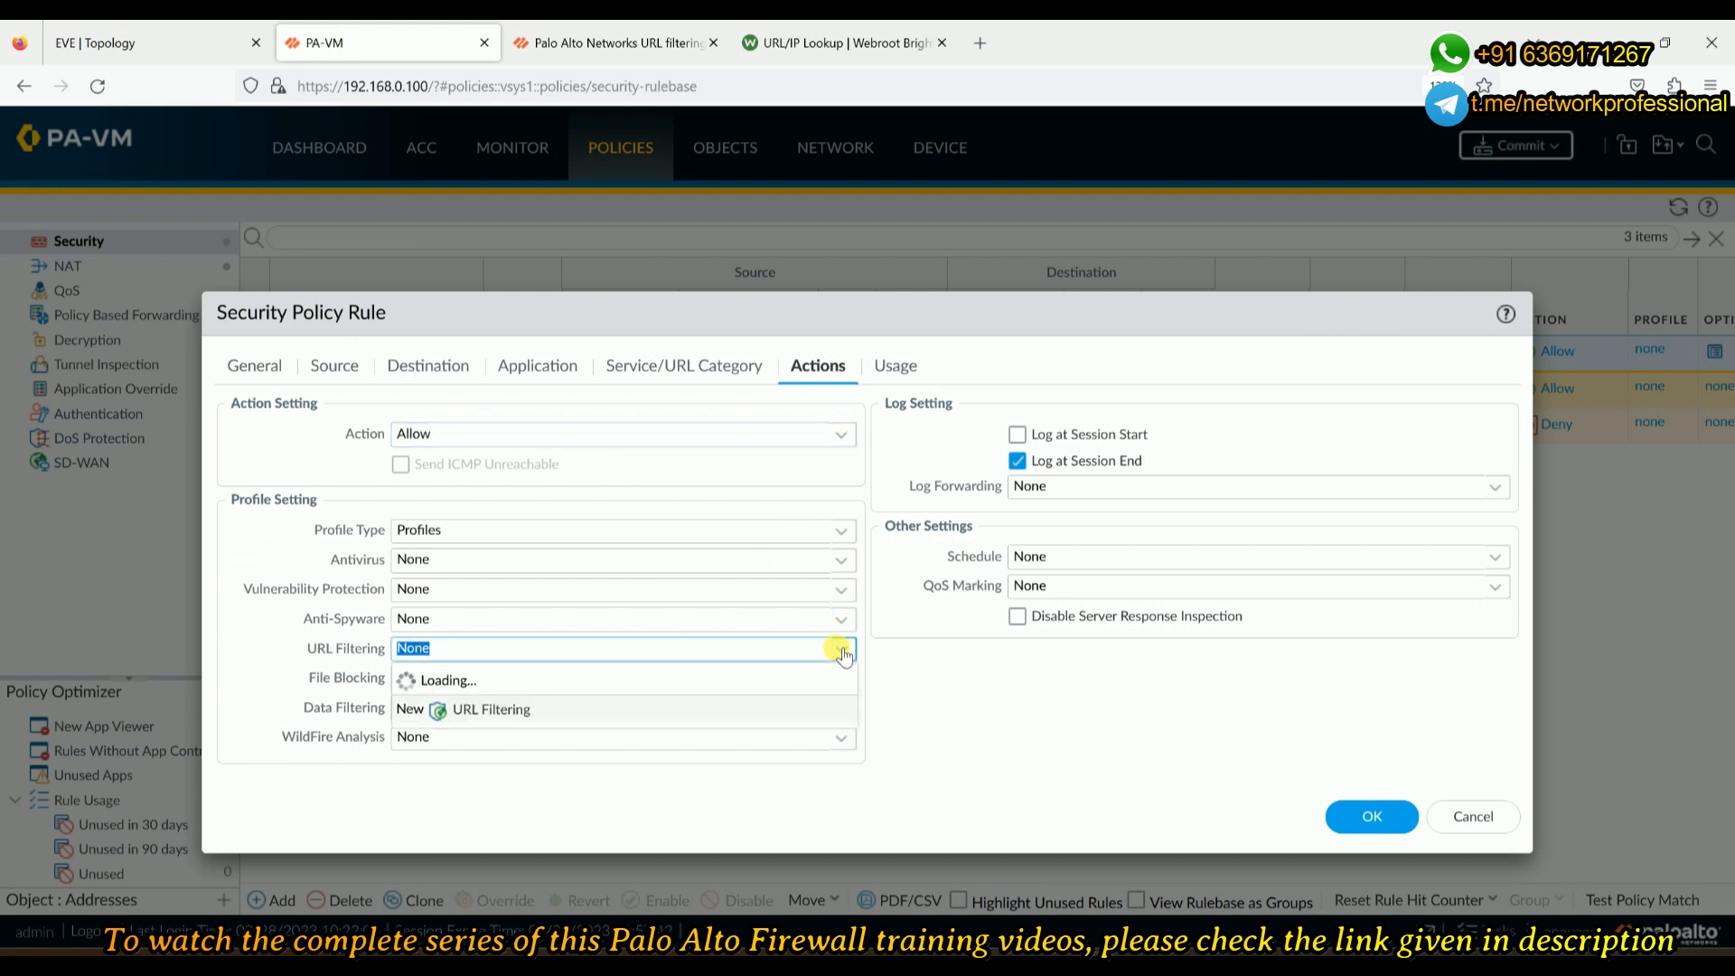
{"action": "left_click", "coordinate": [464, 728]}
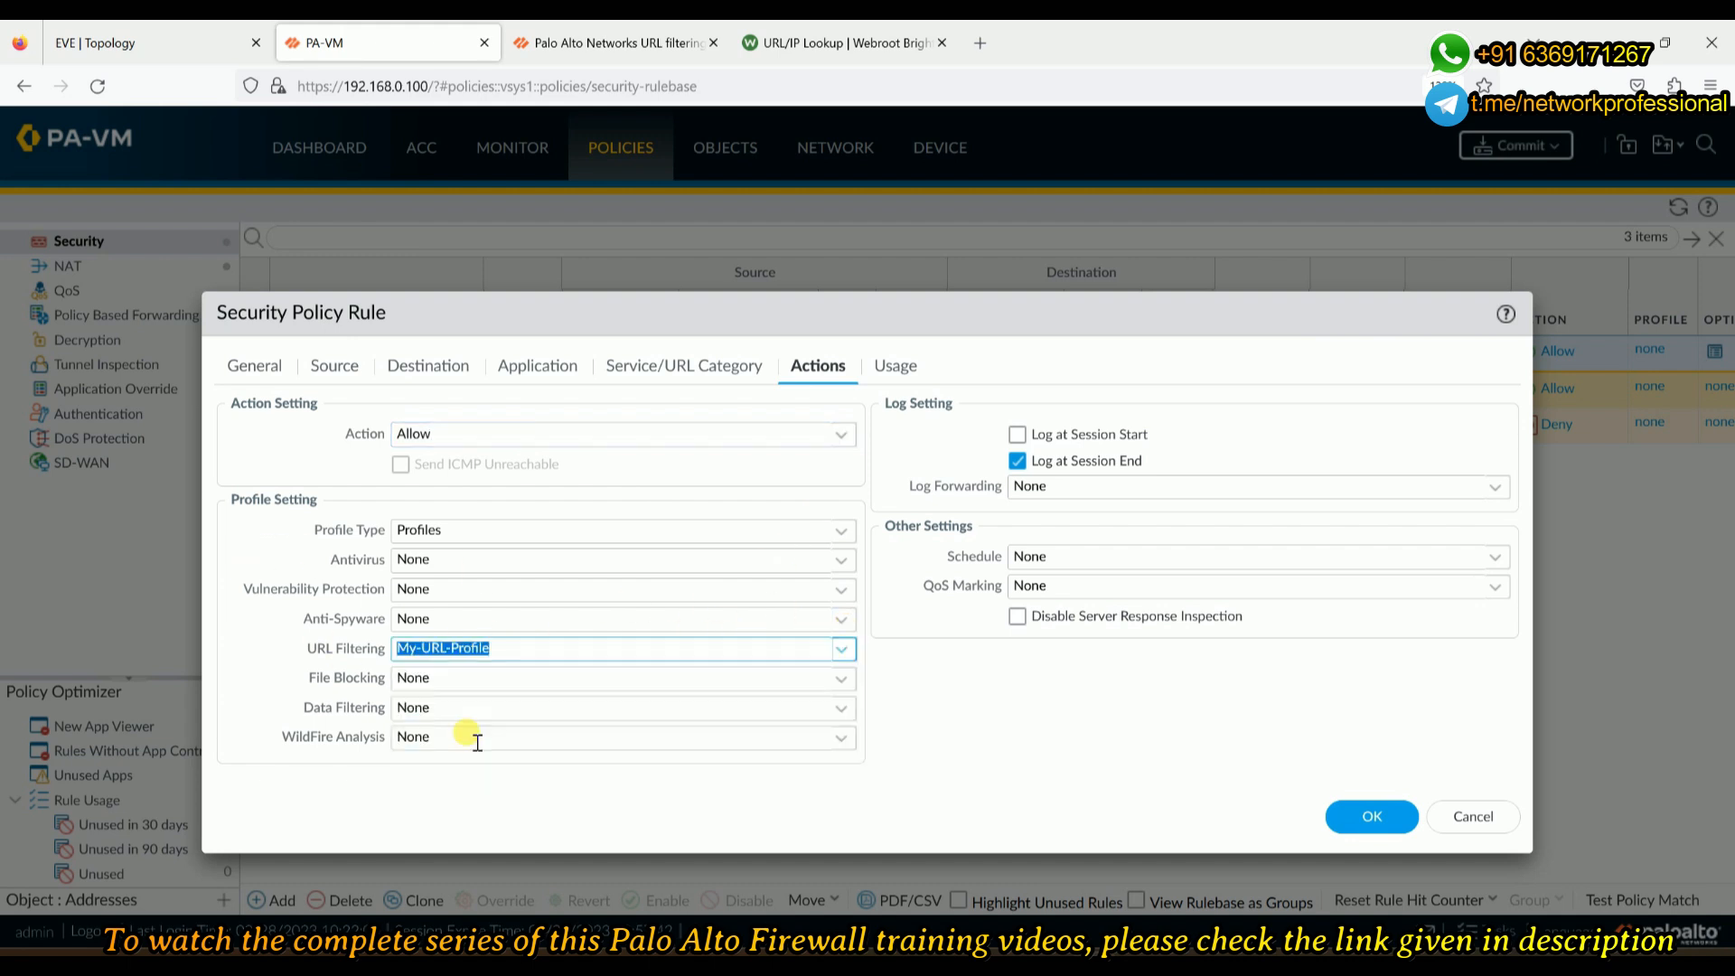
{"action": "left_click", "coordinate": [465, 433]}
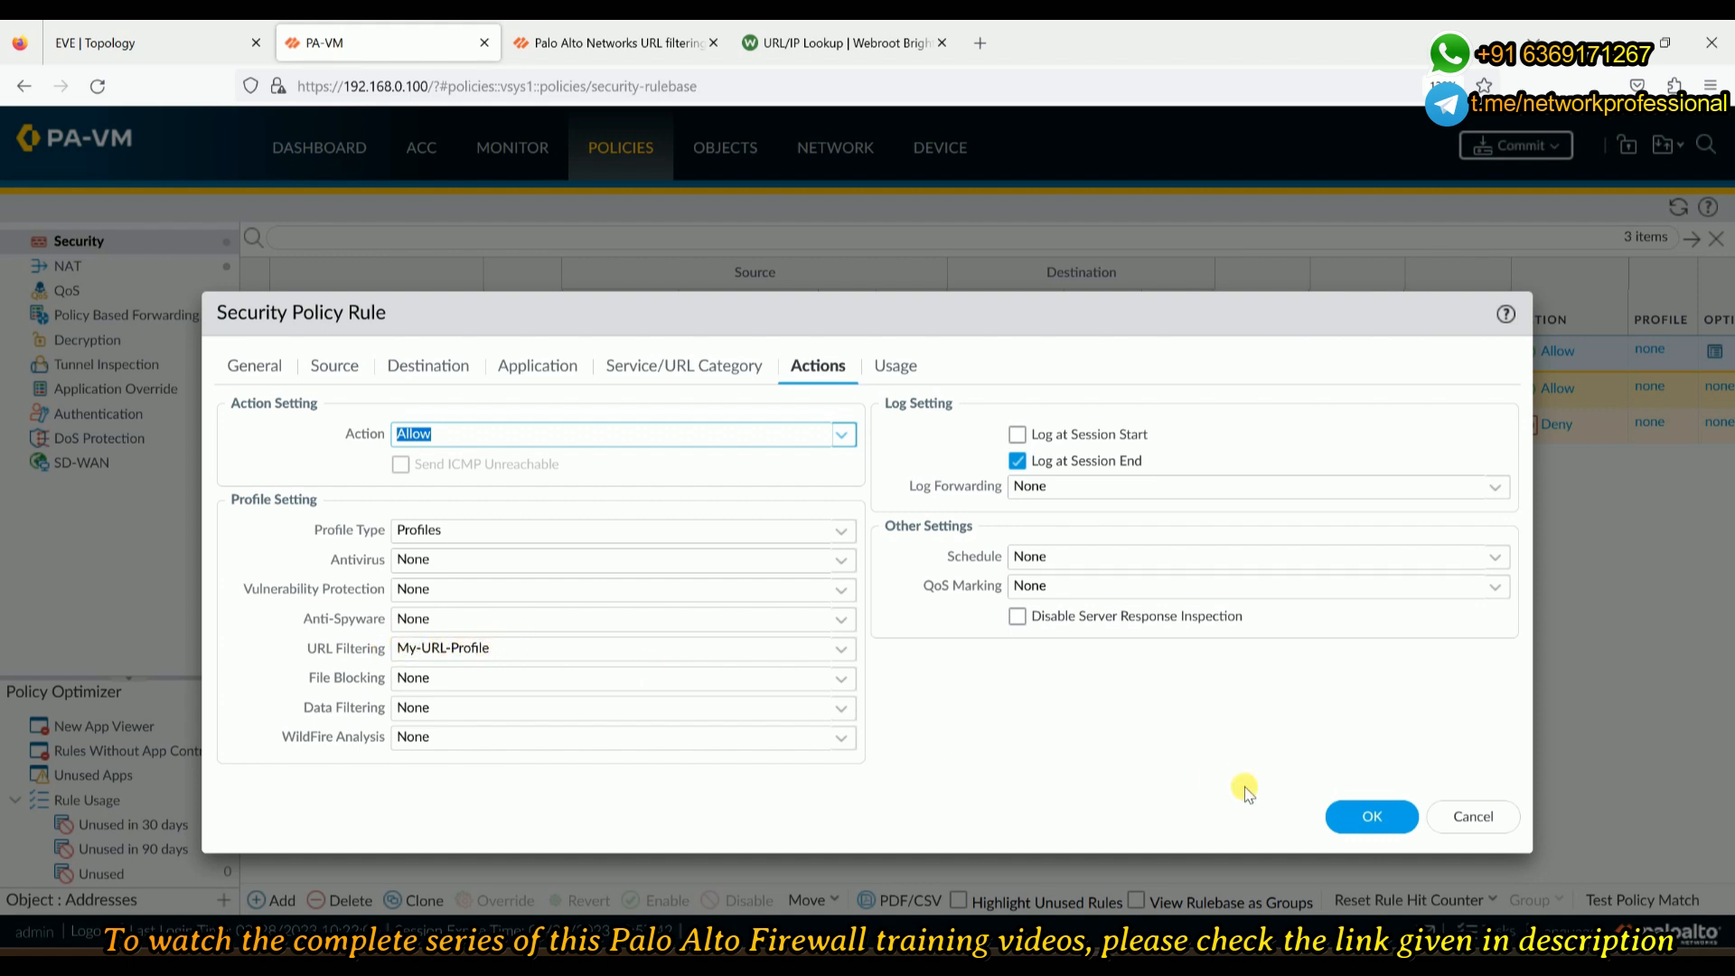
{"action": "left_click", "coordinate": [1368, 816]}
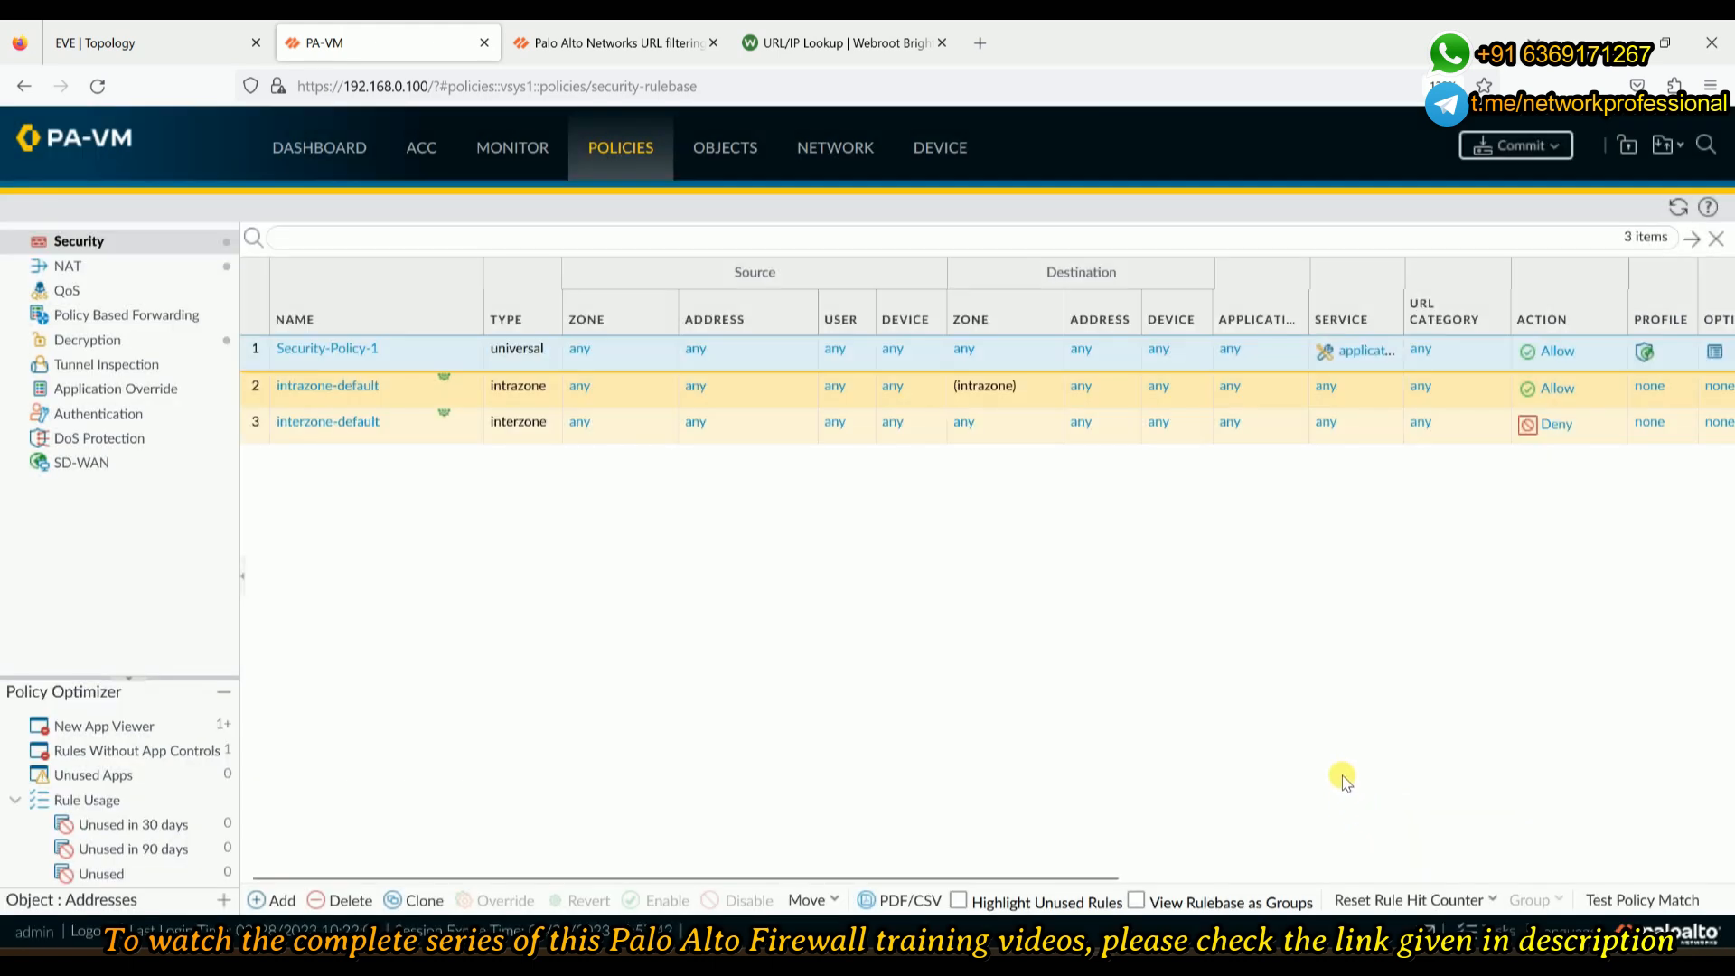
{"action": "left_click", "coordinate": [1517, 149]}
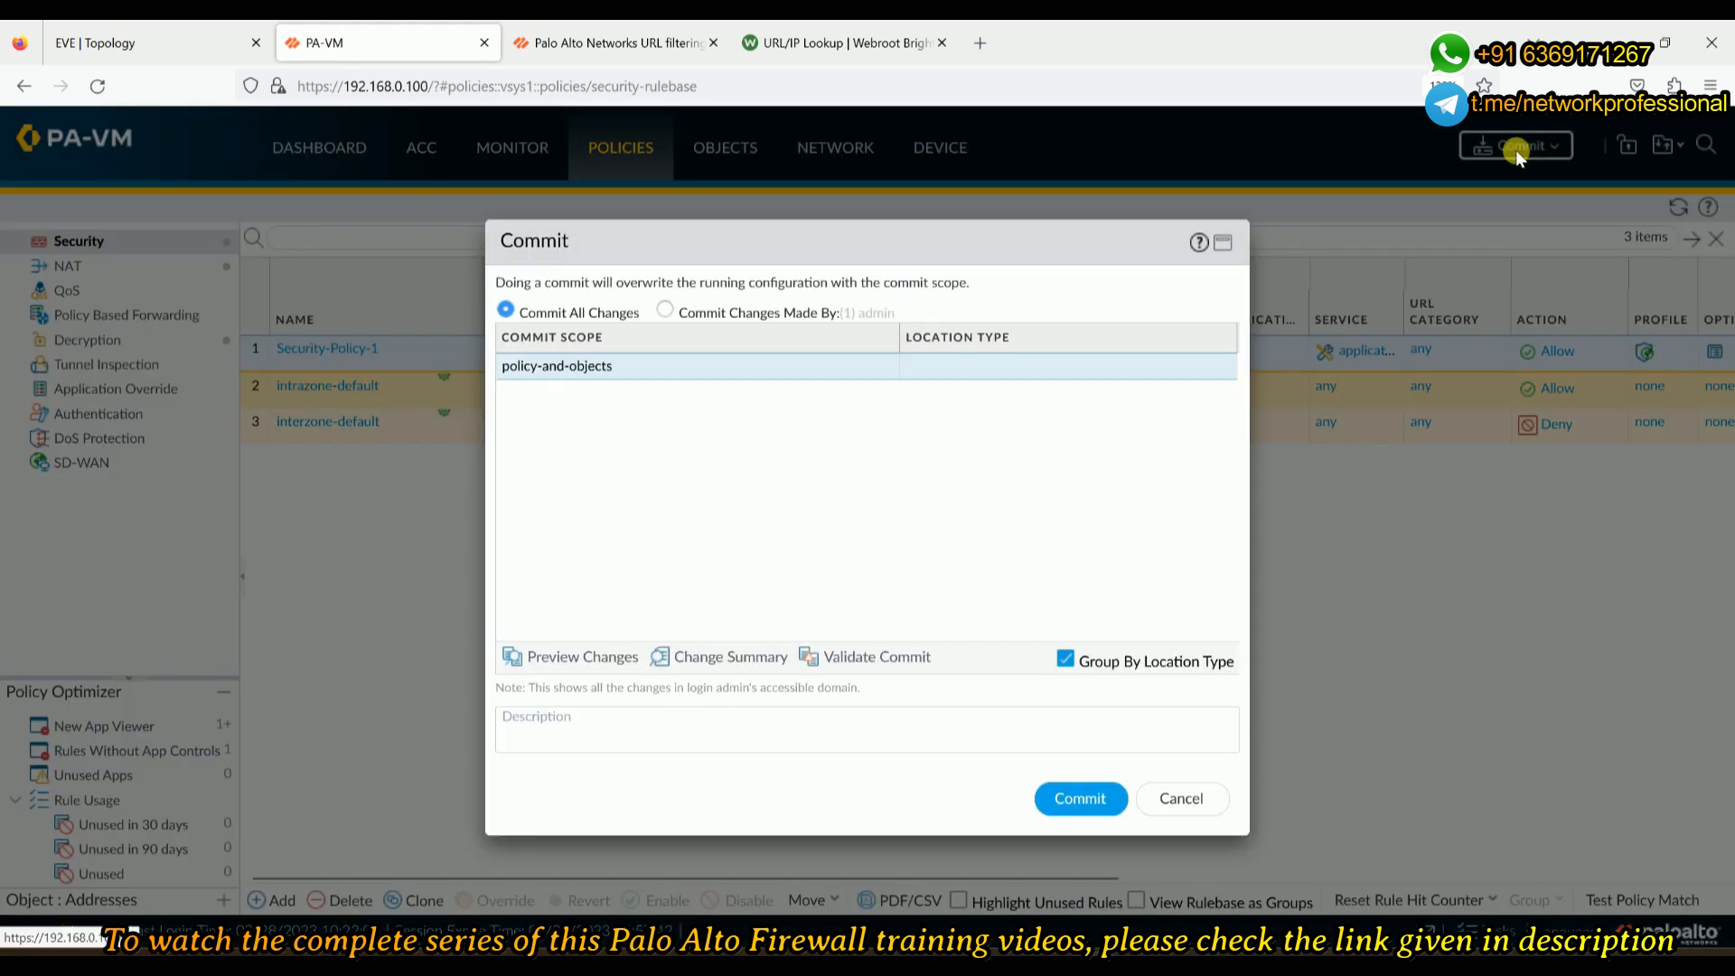
- Commit all pending changes to the firewall
{"action": "left_click", "coordinate": [1075, 794]}
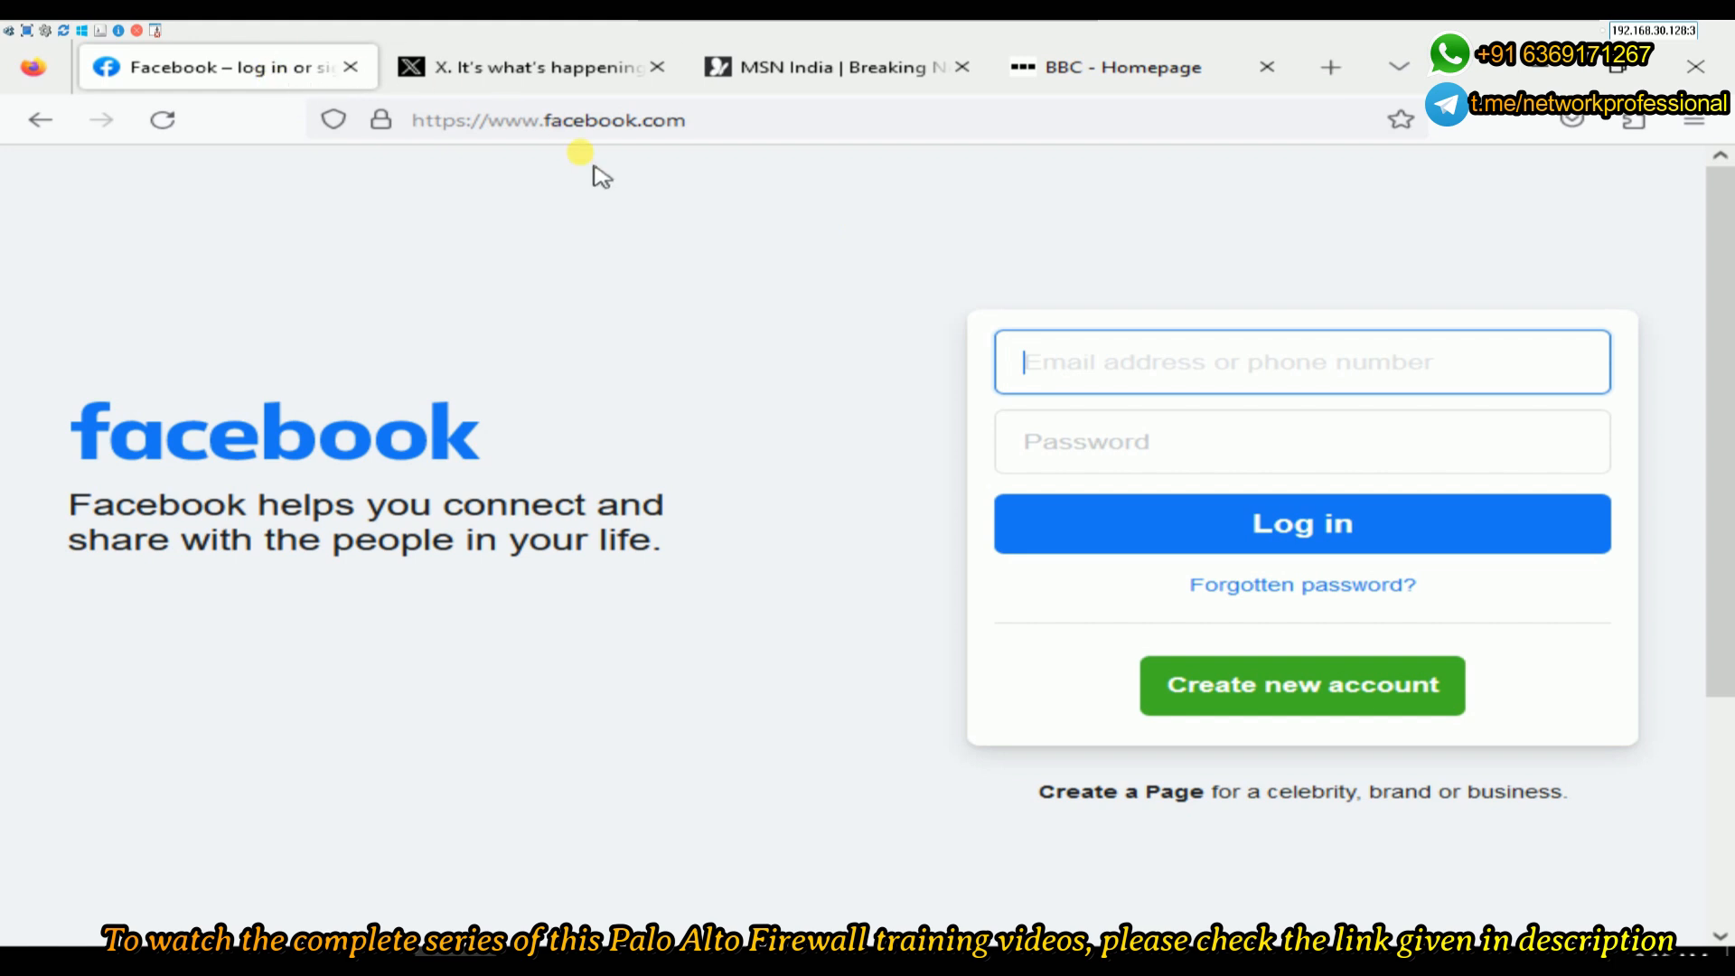
- Check the X, MSN and BBC tabs in Firefox, ending back on MSN
{"action": "left_click", "coordinate": [555, 80]}
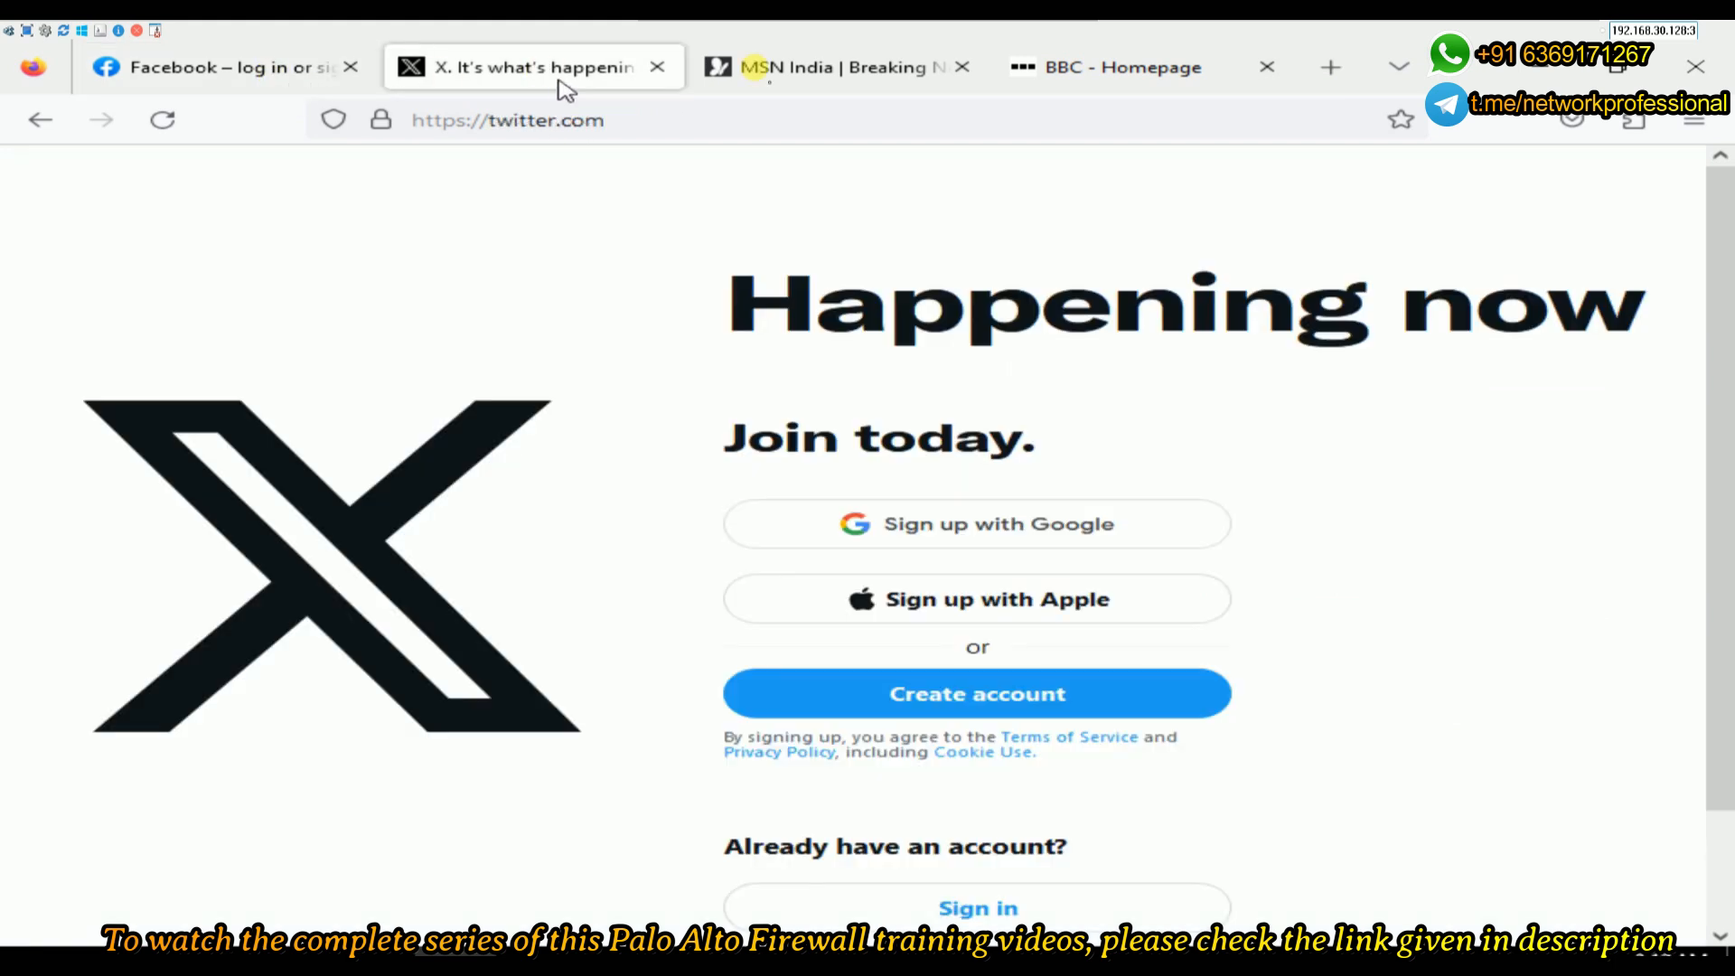
{"action": "left_click", "coordinate": [888, 86]}
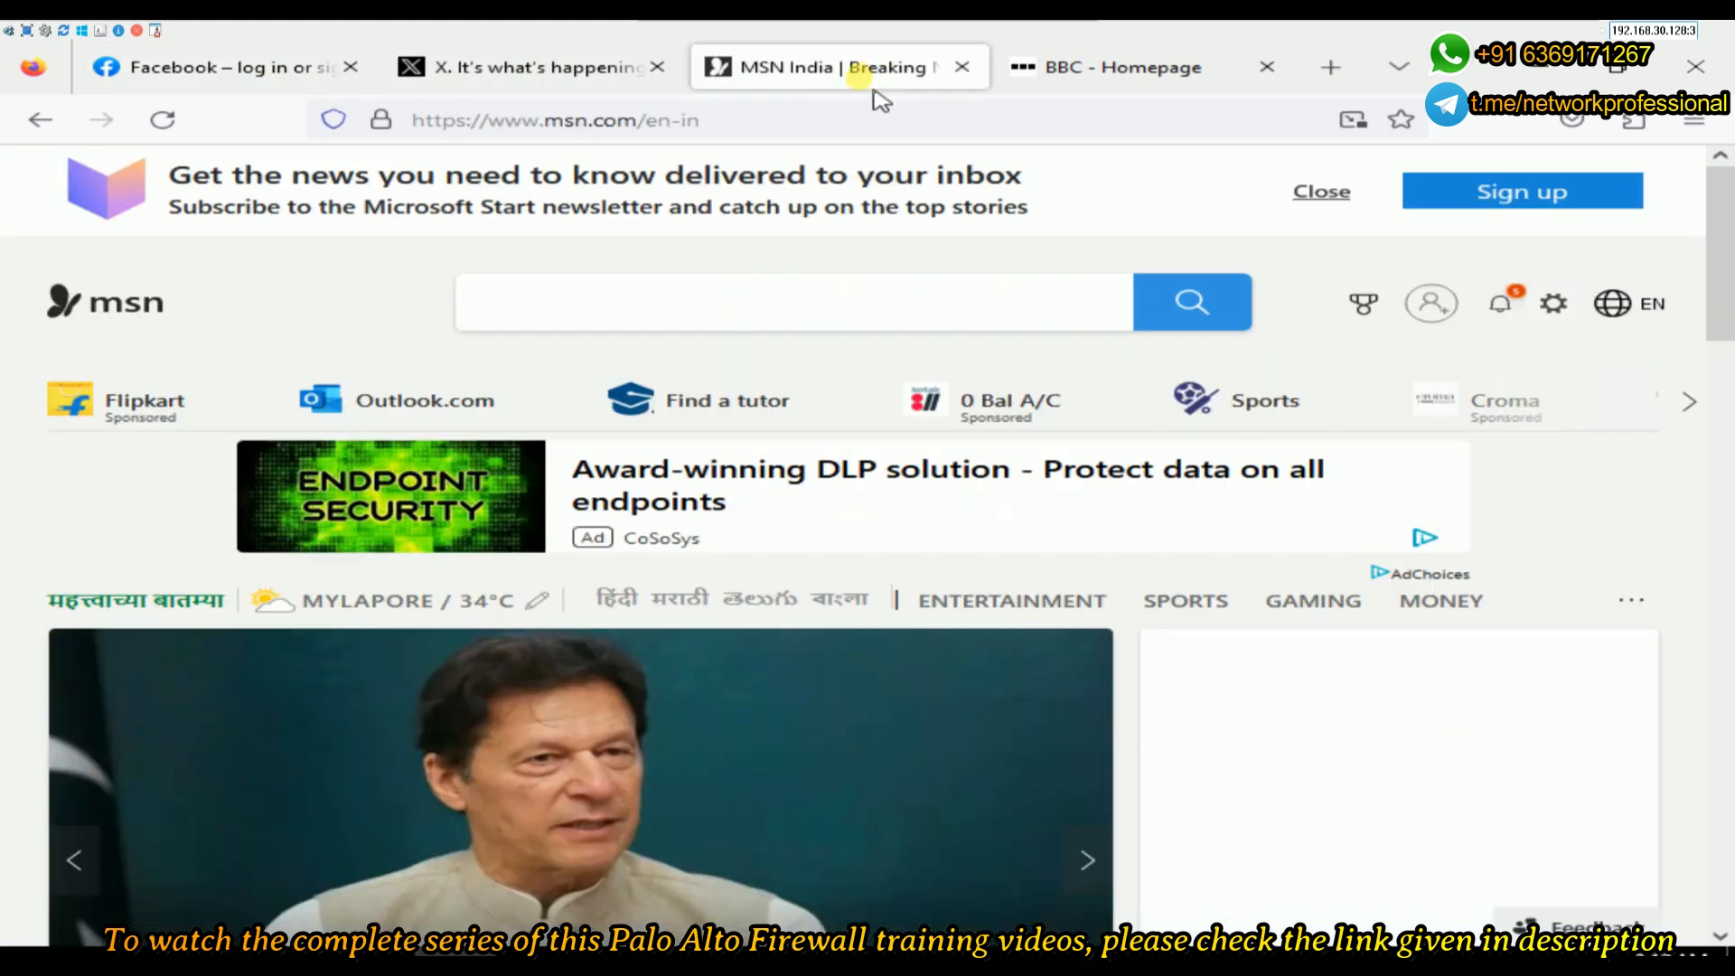
{"action": "left_click", "coordinate": [1061, 76]}
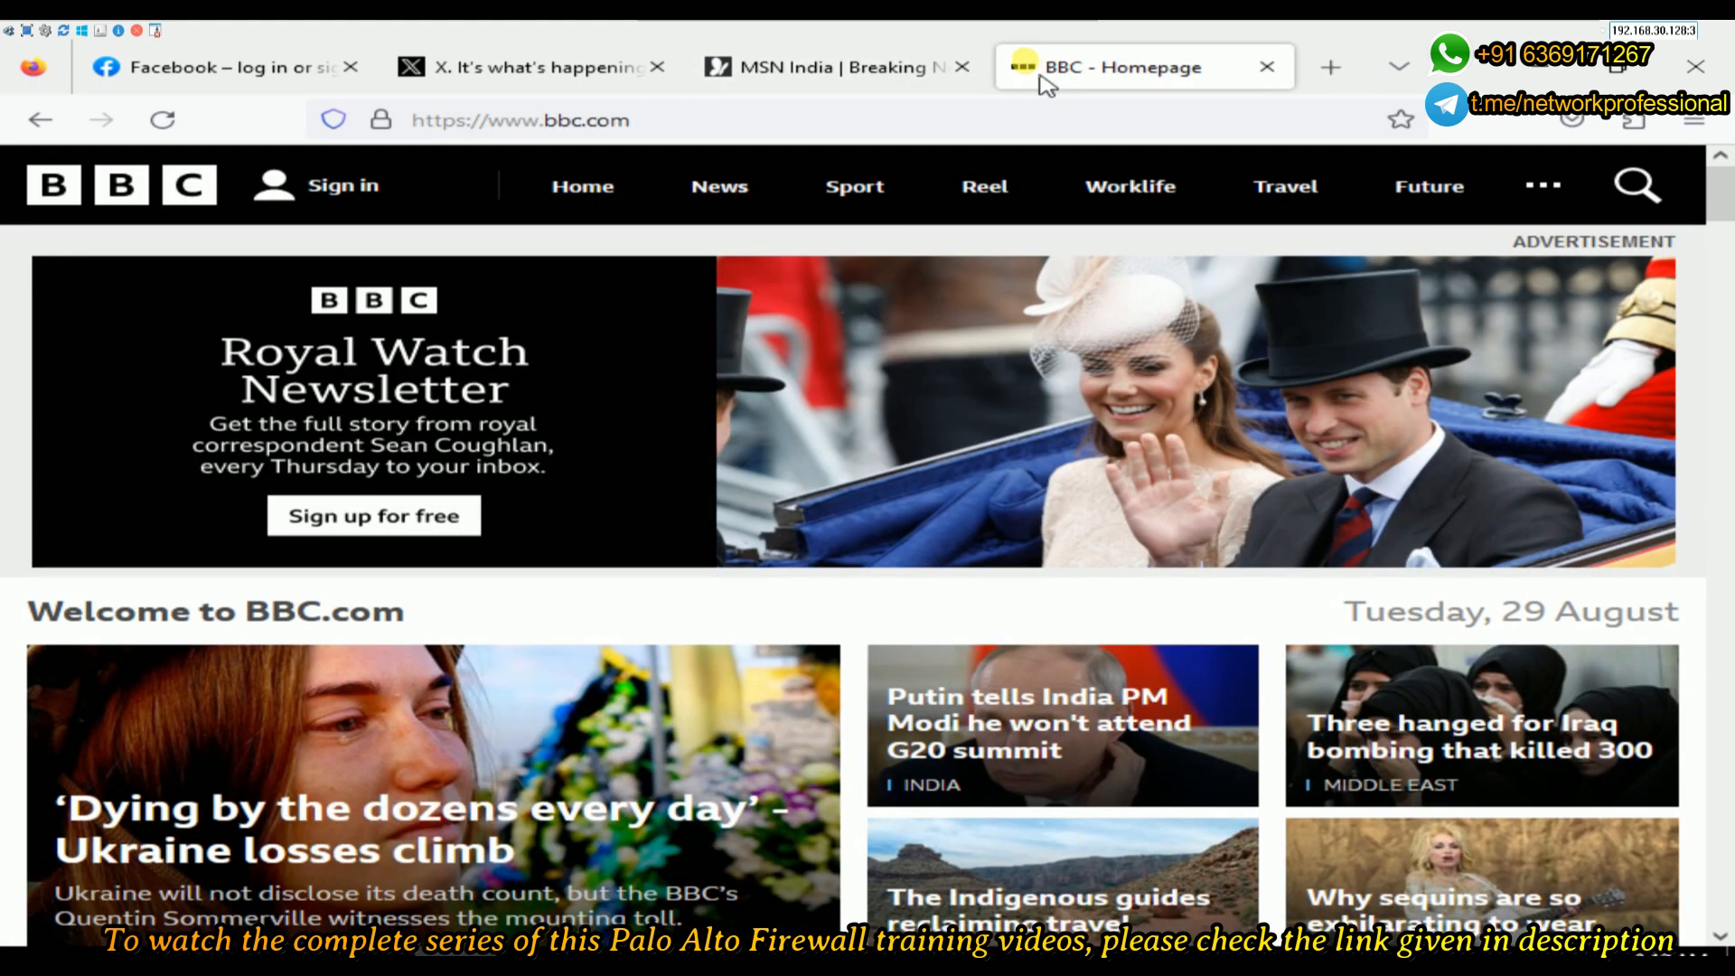
{"action": "left_click", "coordinate": [889, 65]}
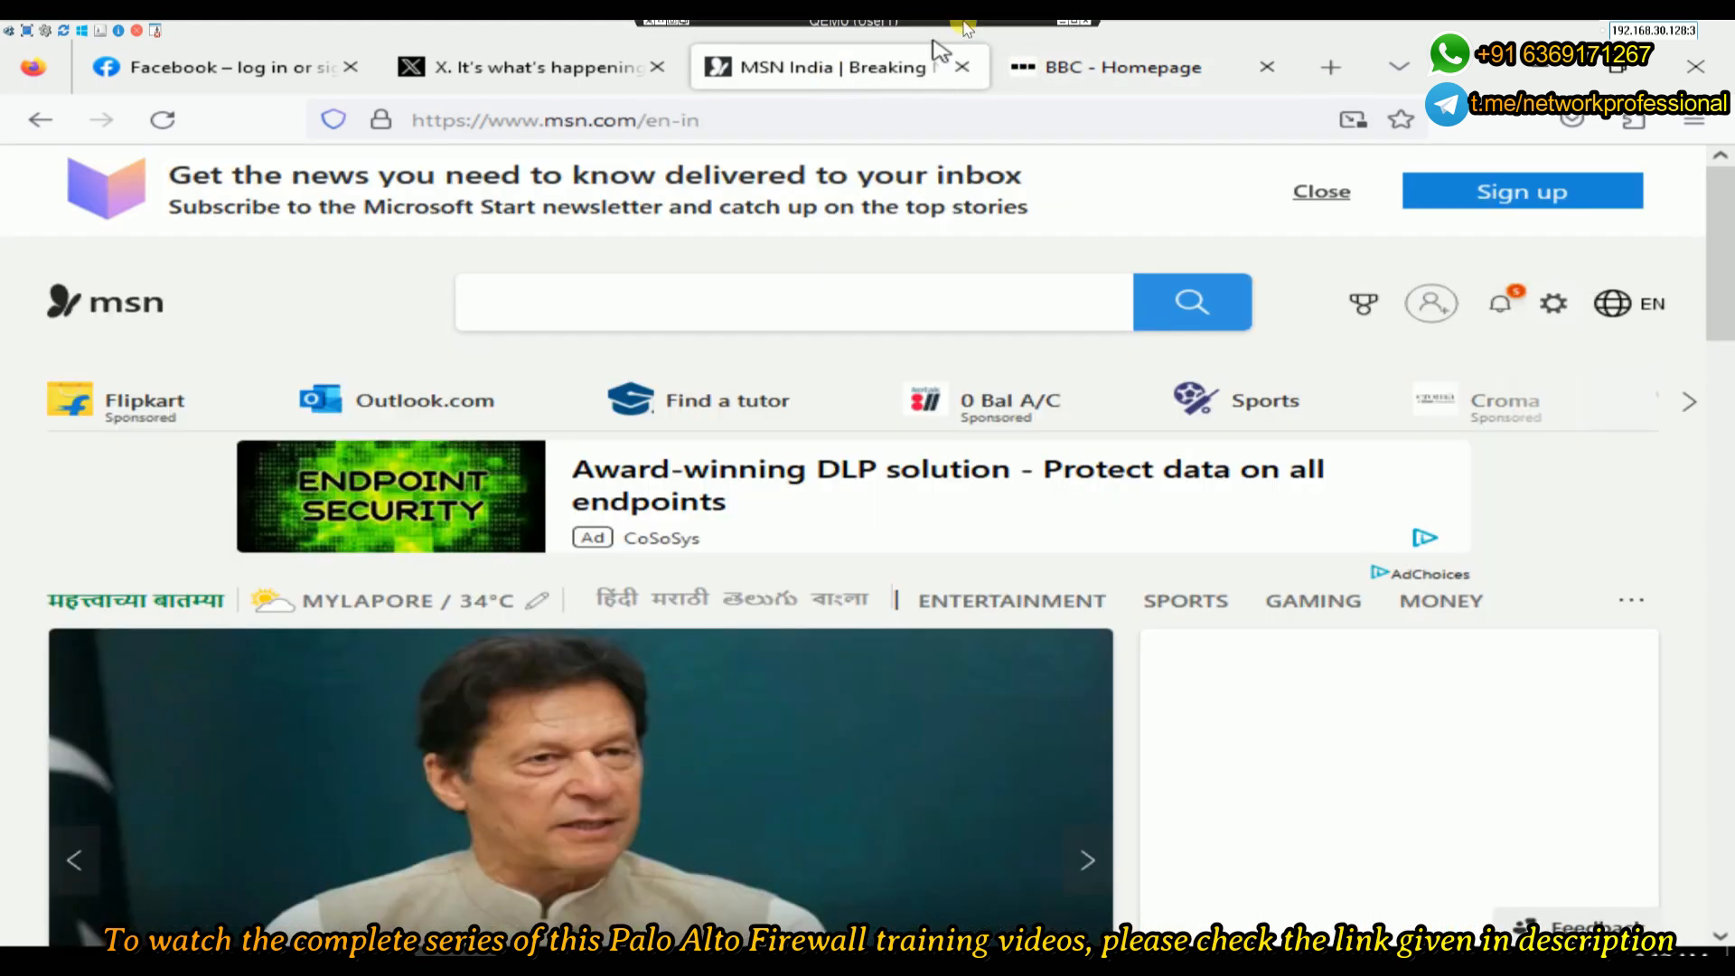
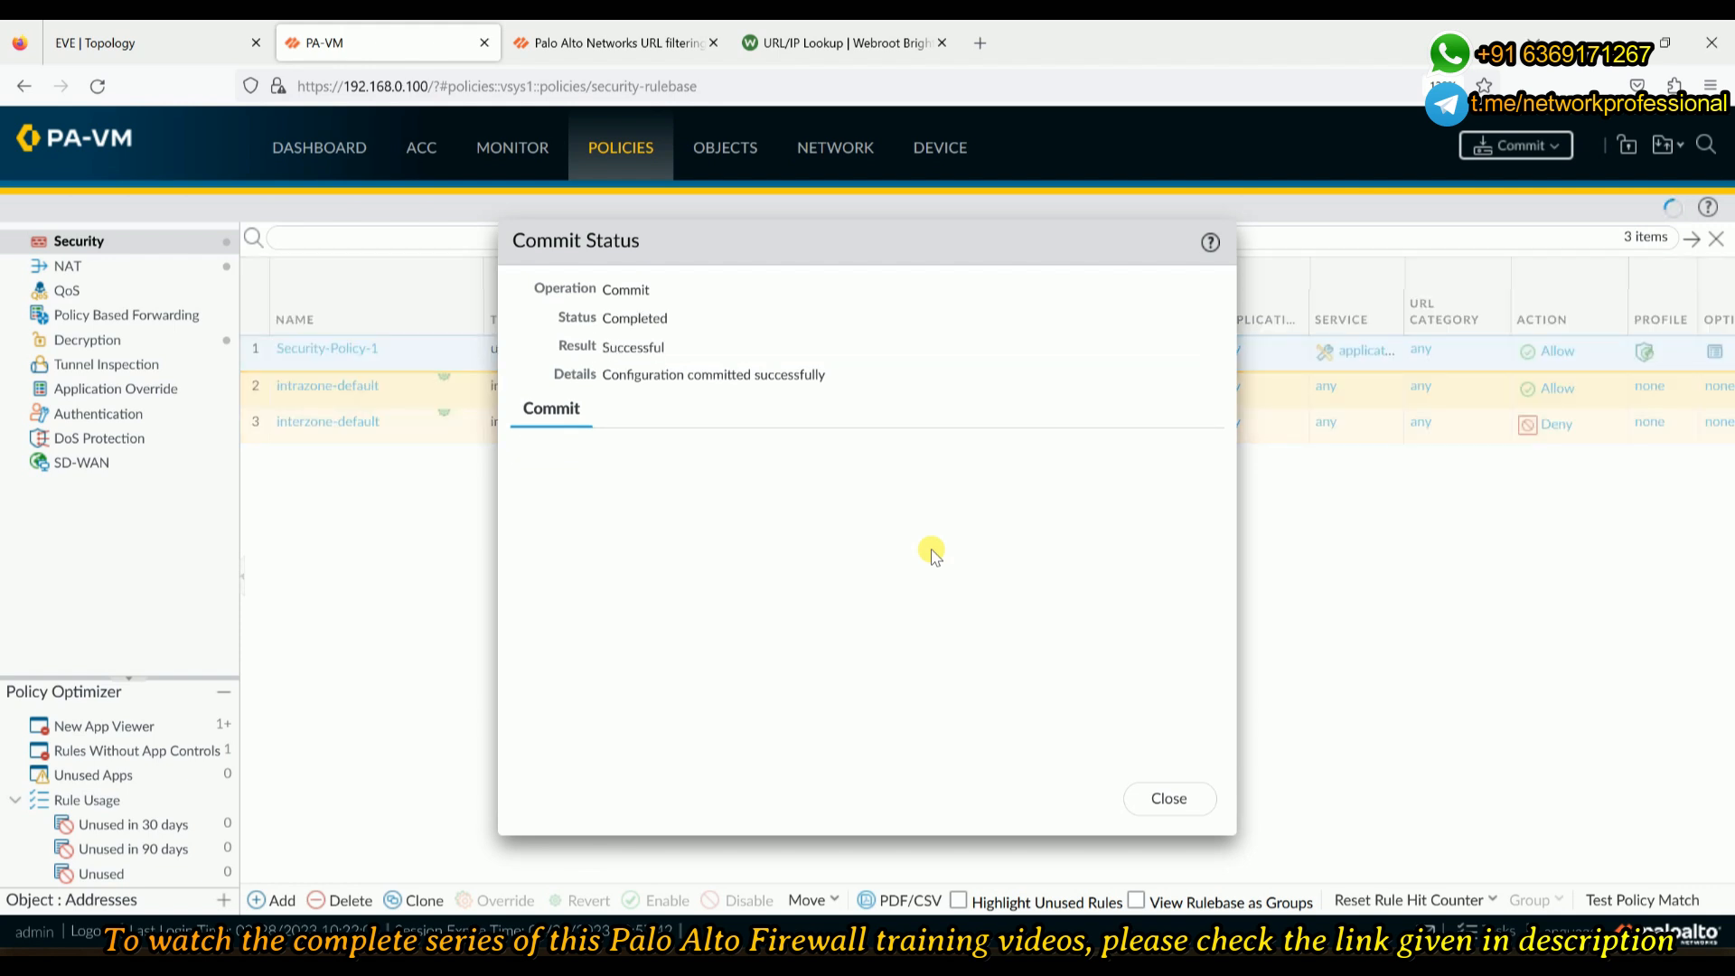
- Dismiss the commit result and confirm Security-Policy-1's Profile column shows My-URL-Profile
{"action": "left_click", "coordinate": [1166, 800]}
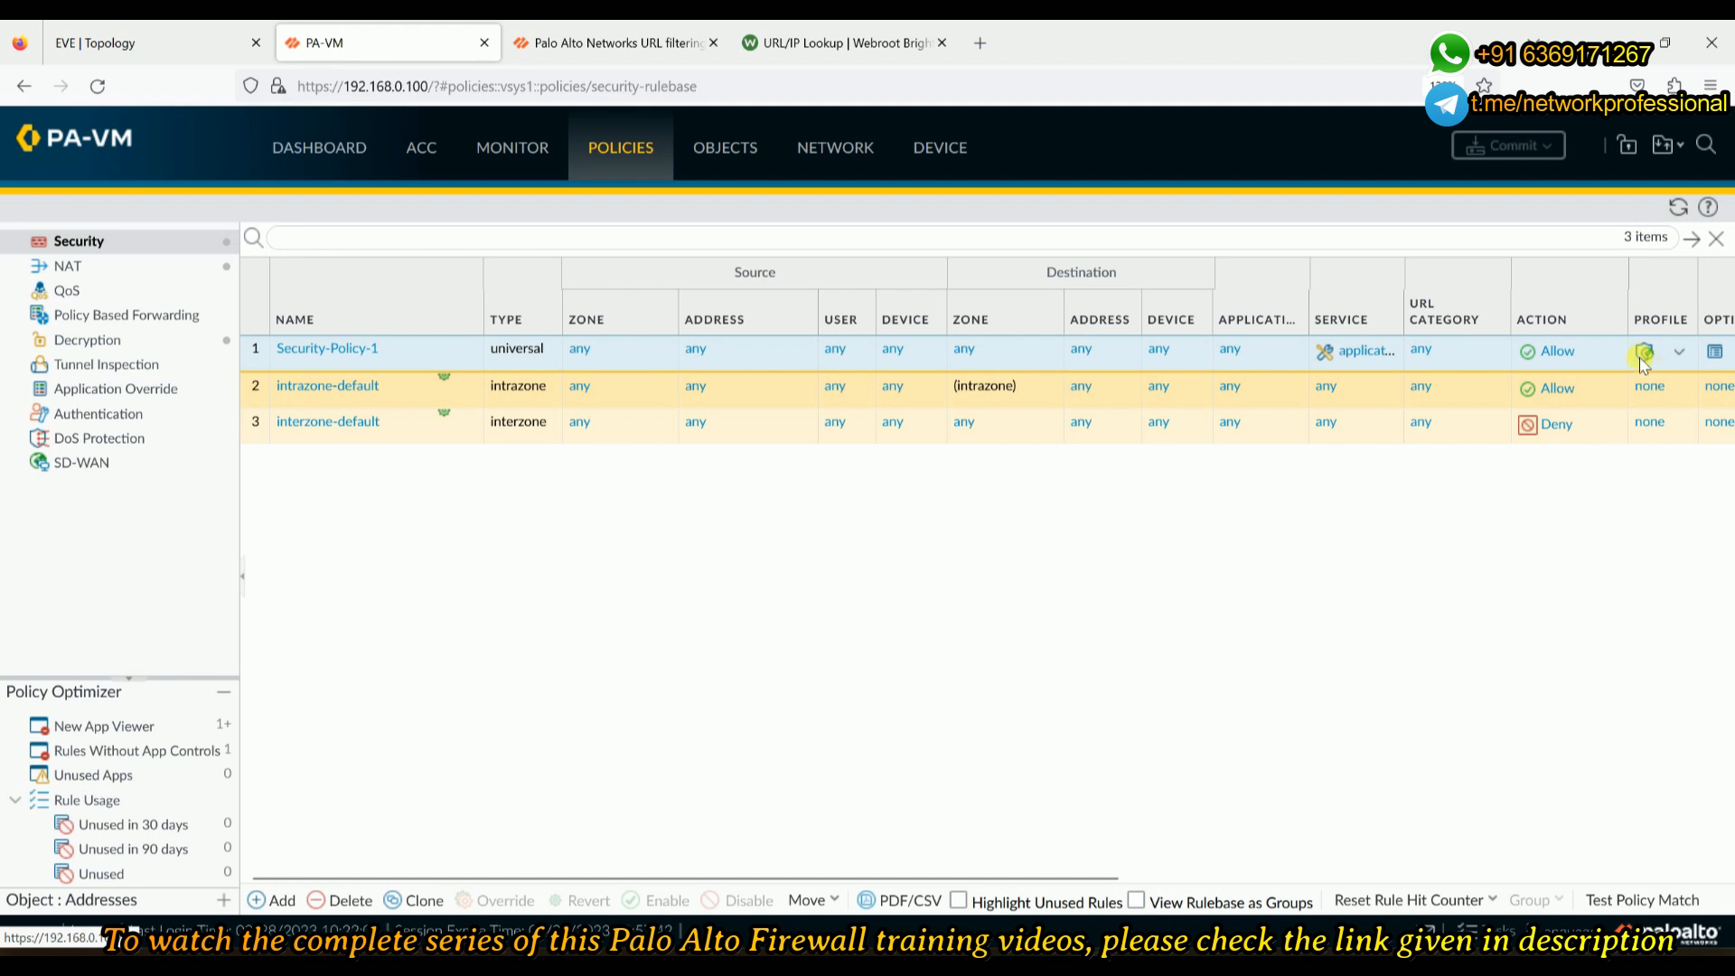
{"action": "mouse_move", "coordinate": [1644, 355]}
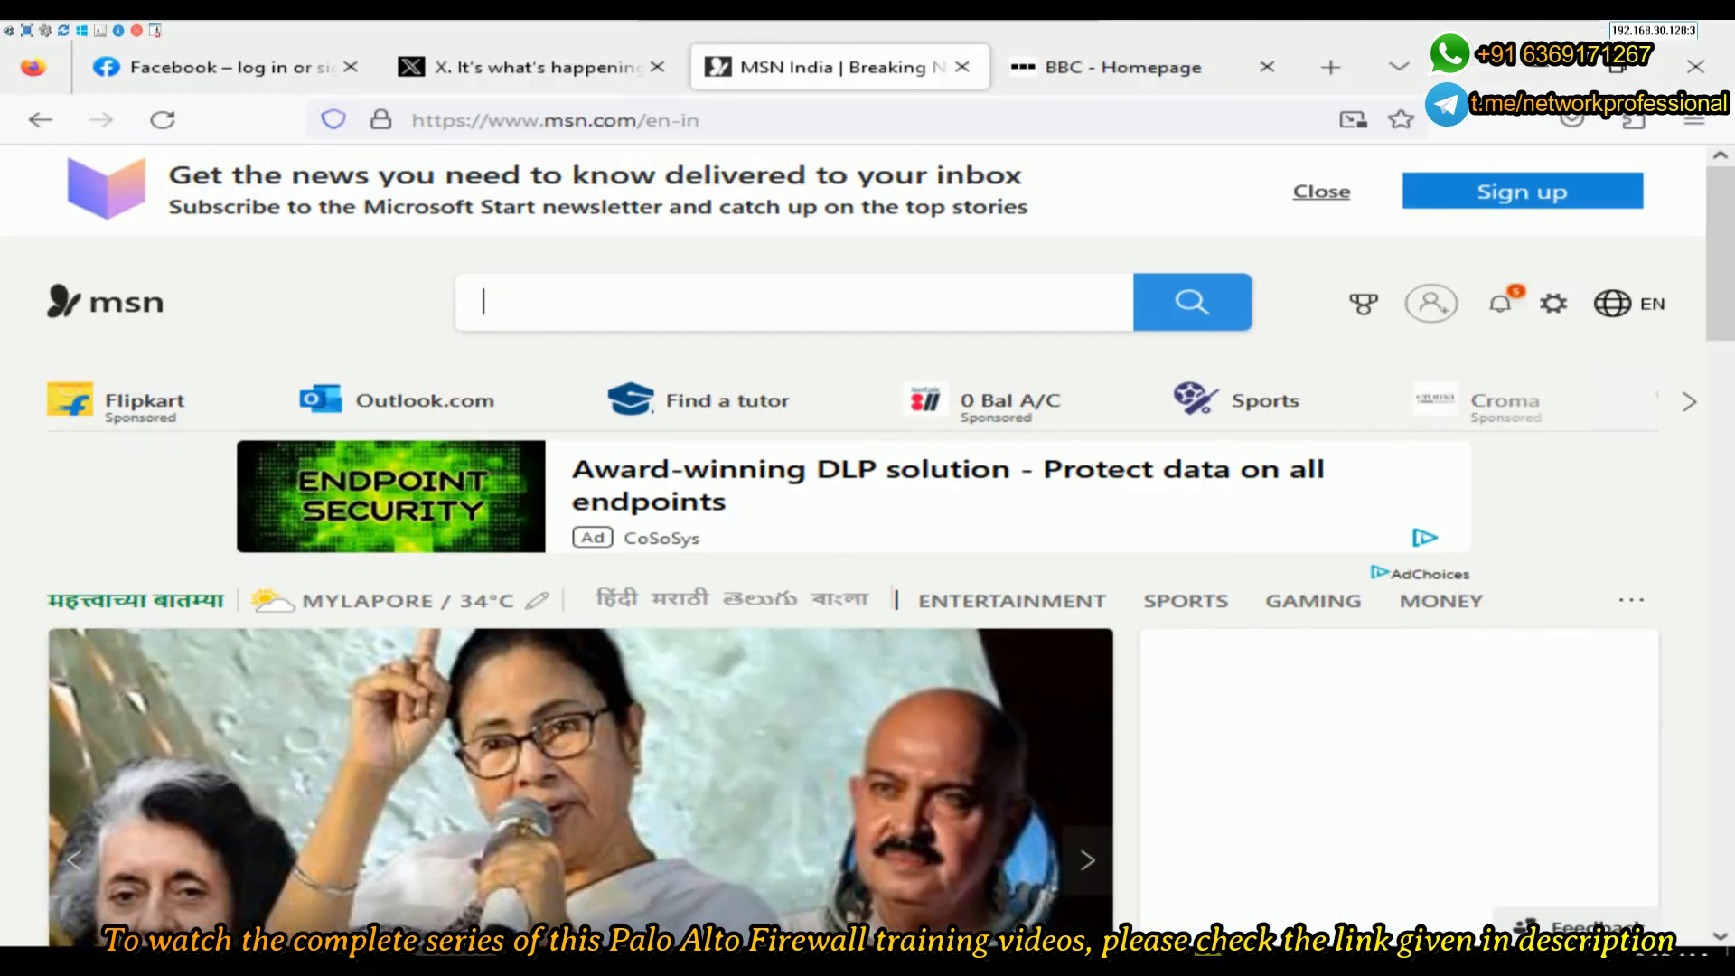
- Open a new Firefox private window and load facebook.com
{"action": "left_click", "coordinate": [503, 65]}
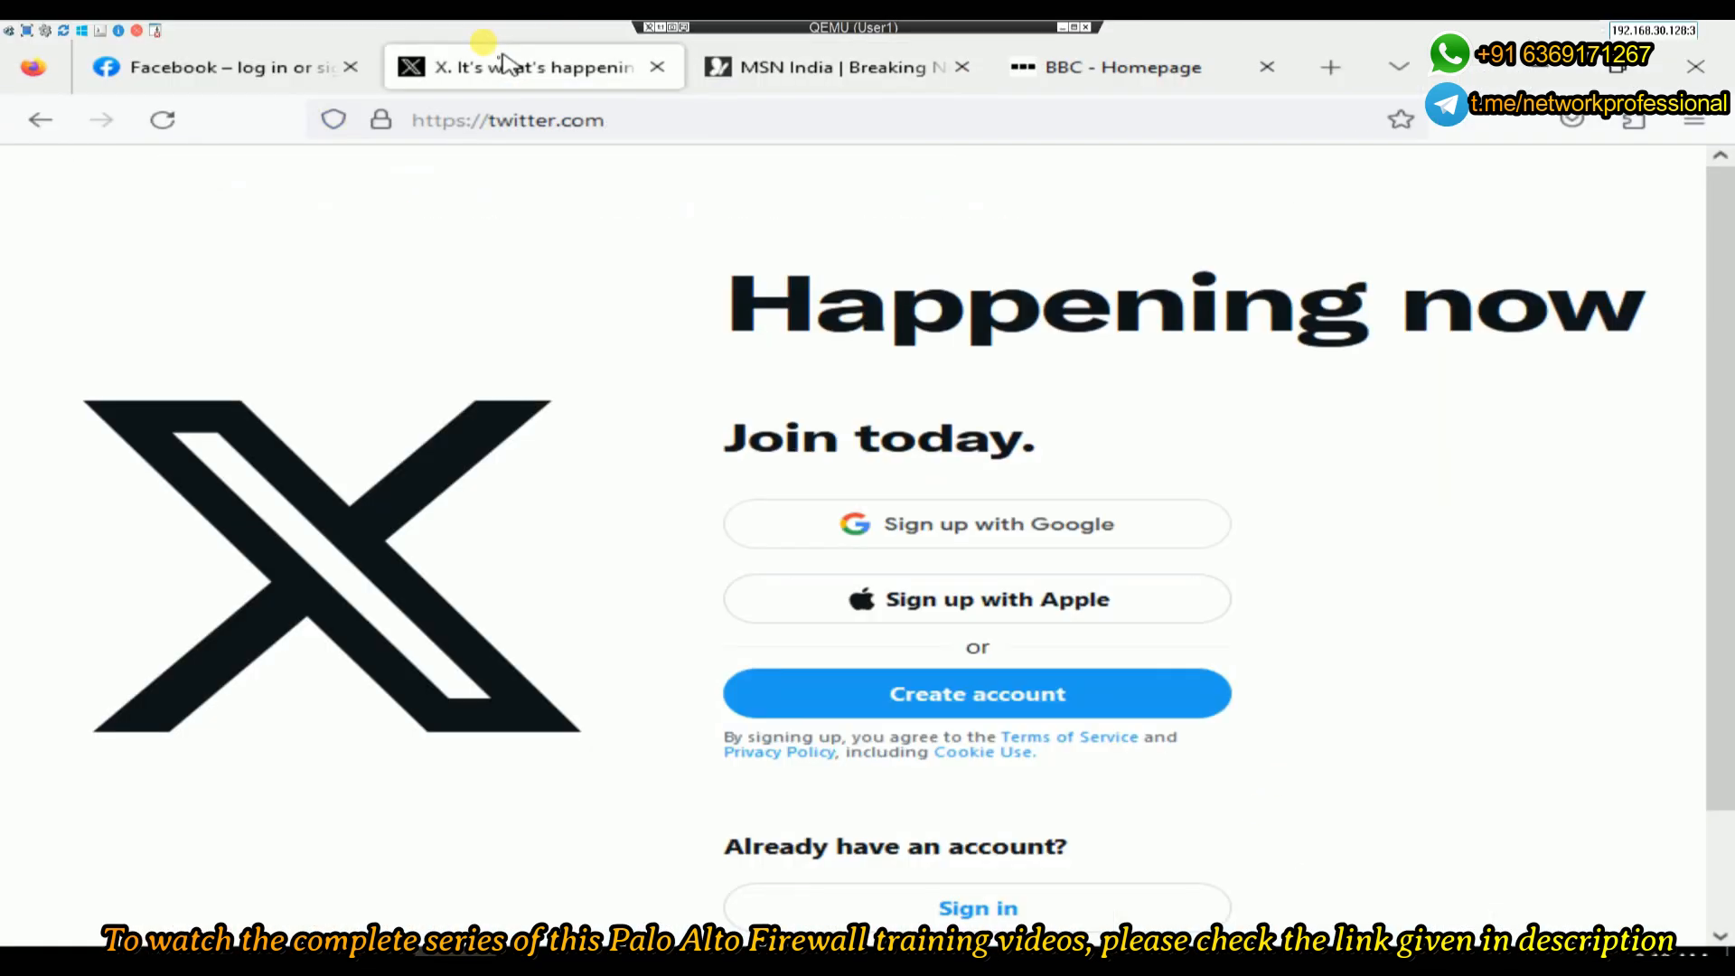
{"action": "left_click", "coordinate": [263, 68]}
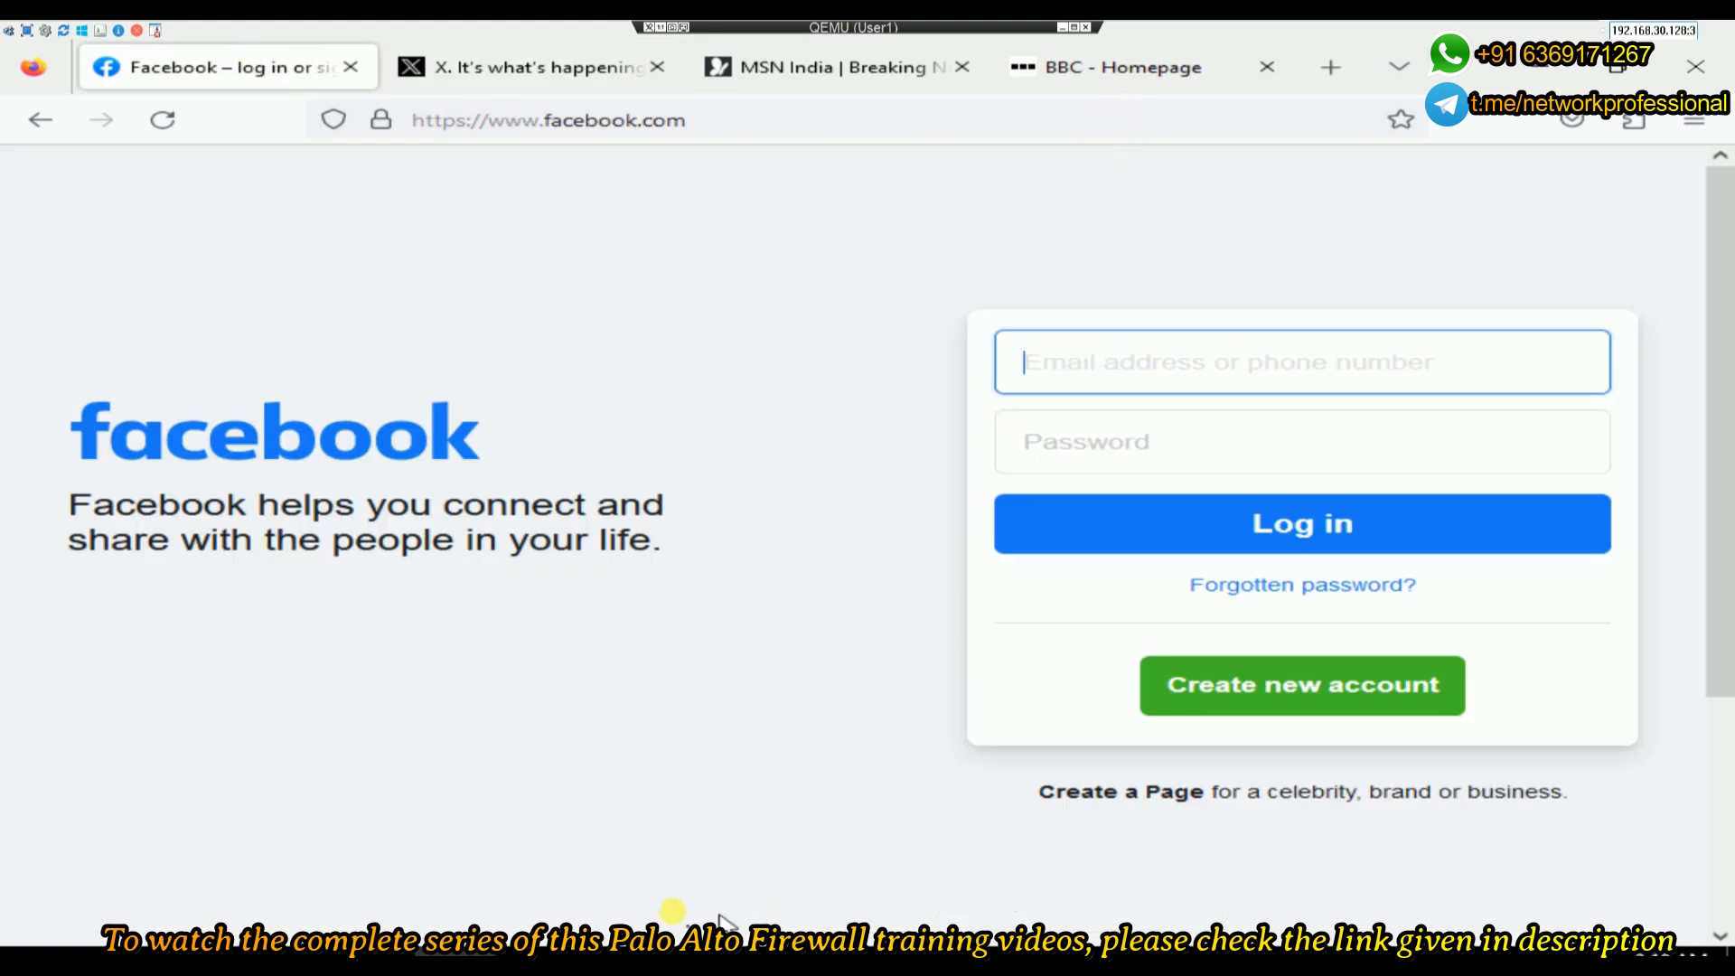
{"action": "right_click", "coordinate": [455, 959]}
{"action": "left_click", "coordinate": [847, 728]}
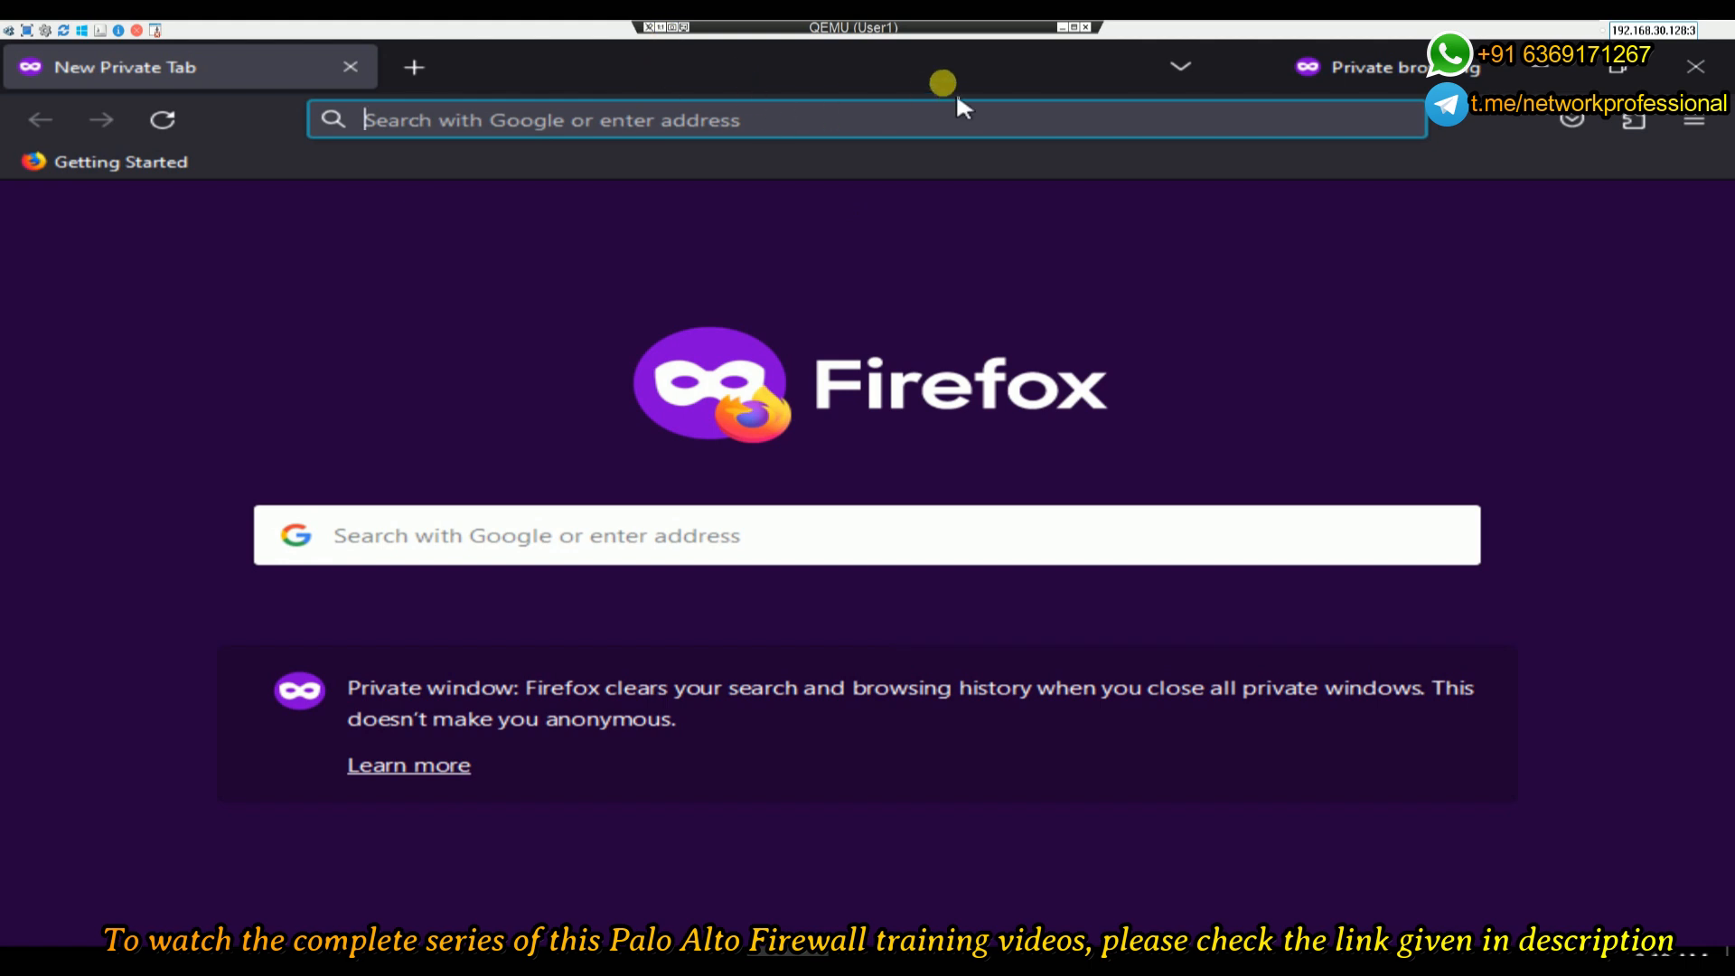
{"action": "left_click", "coordinate": [964, 121]}
{"action": "type", "text": "facebook.com/"}
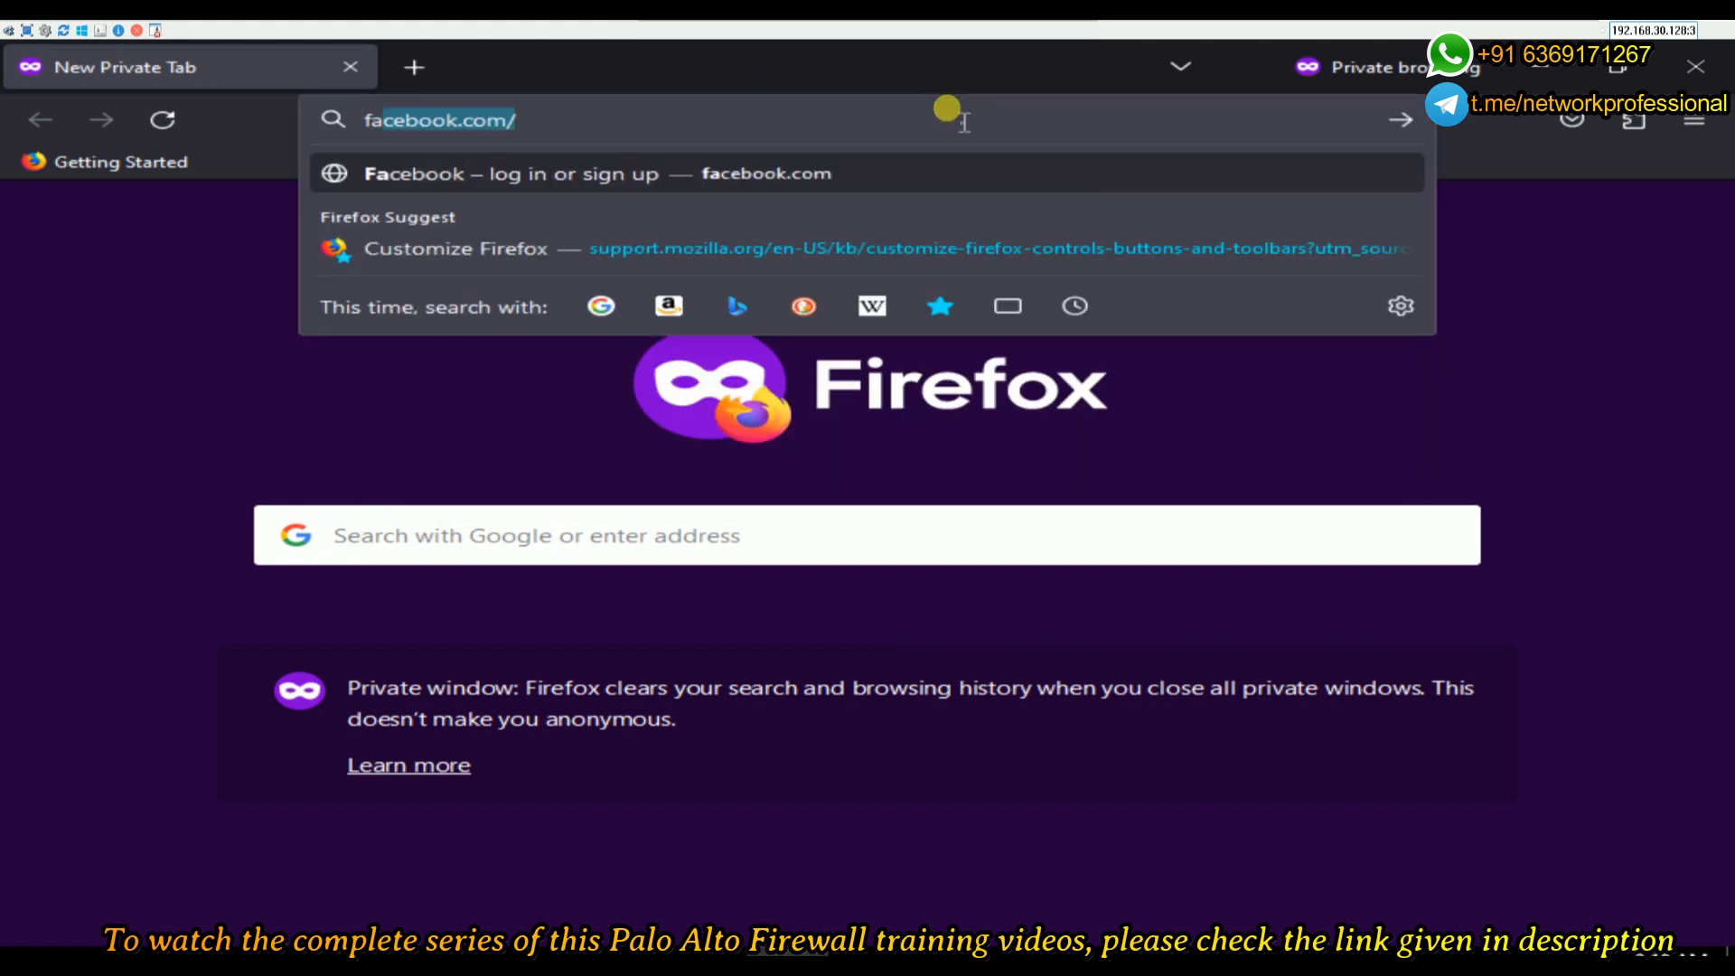
{"action": "key", "text": "Return"}
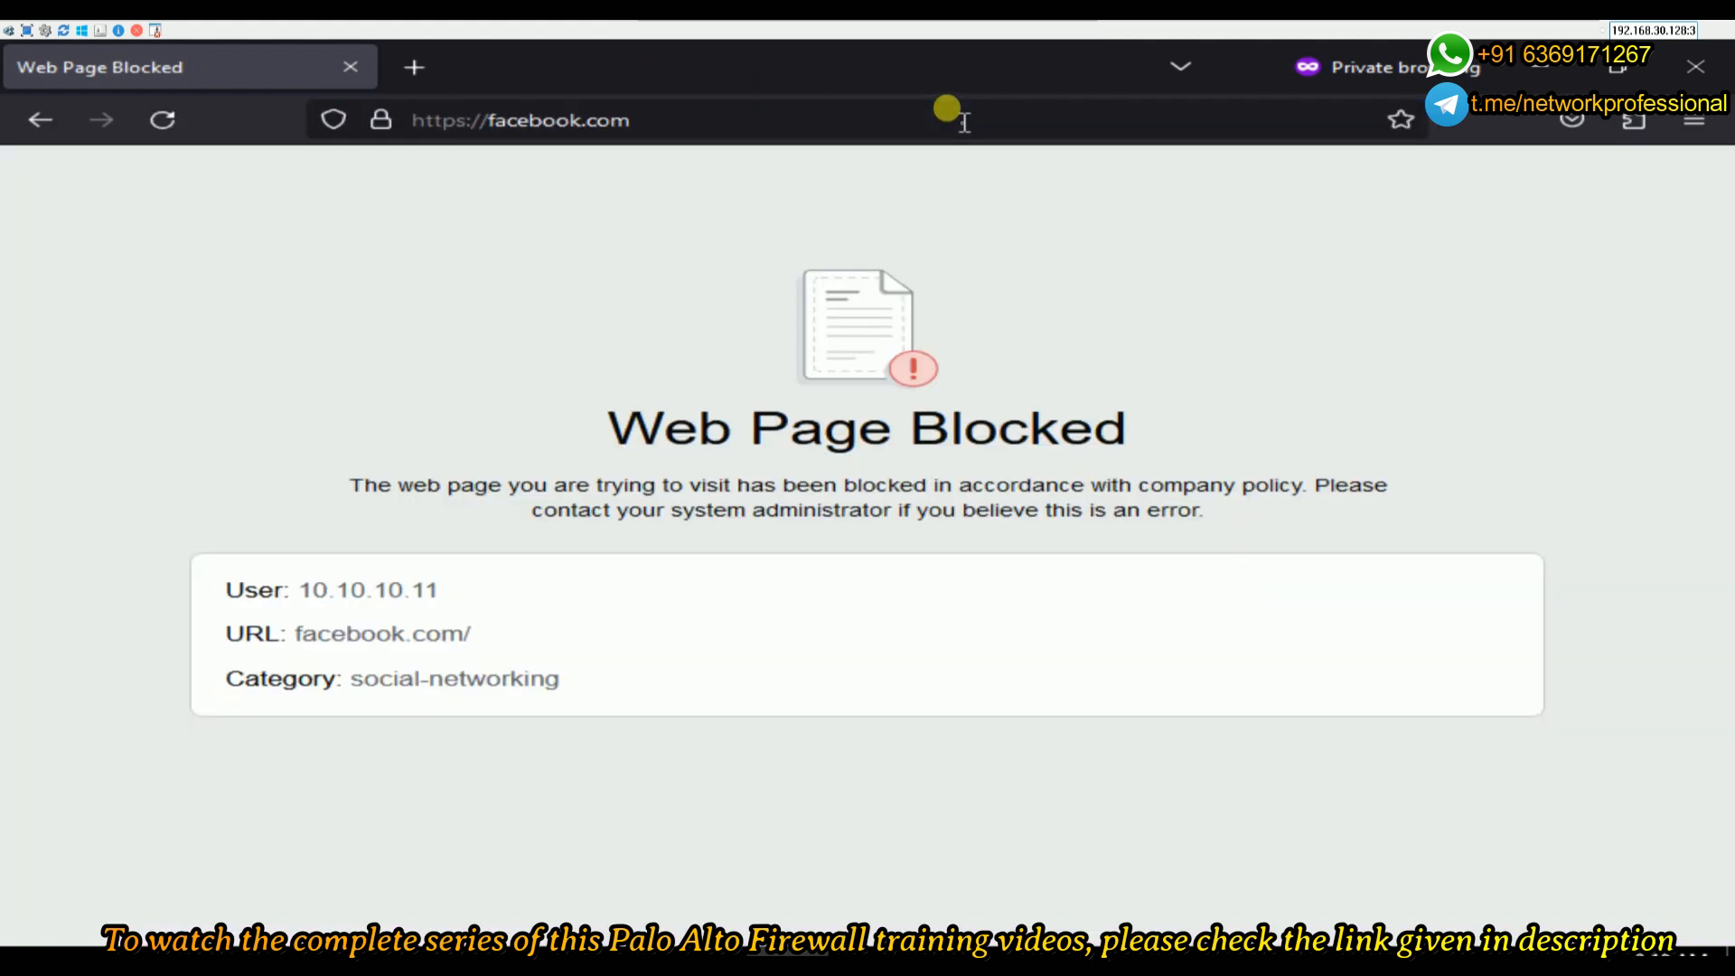
- Review the Web Page Blocked page: user 10.10.10.11, URL facebook.com/, category social-networking
{"action": "left_click_drag", "start_coordinate": [617, 432], "coordinate": [1166, 447]}
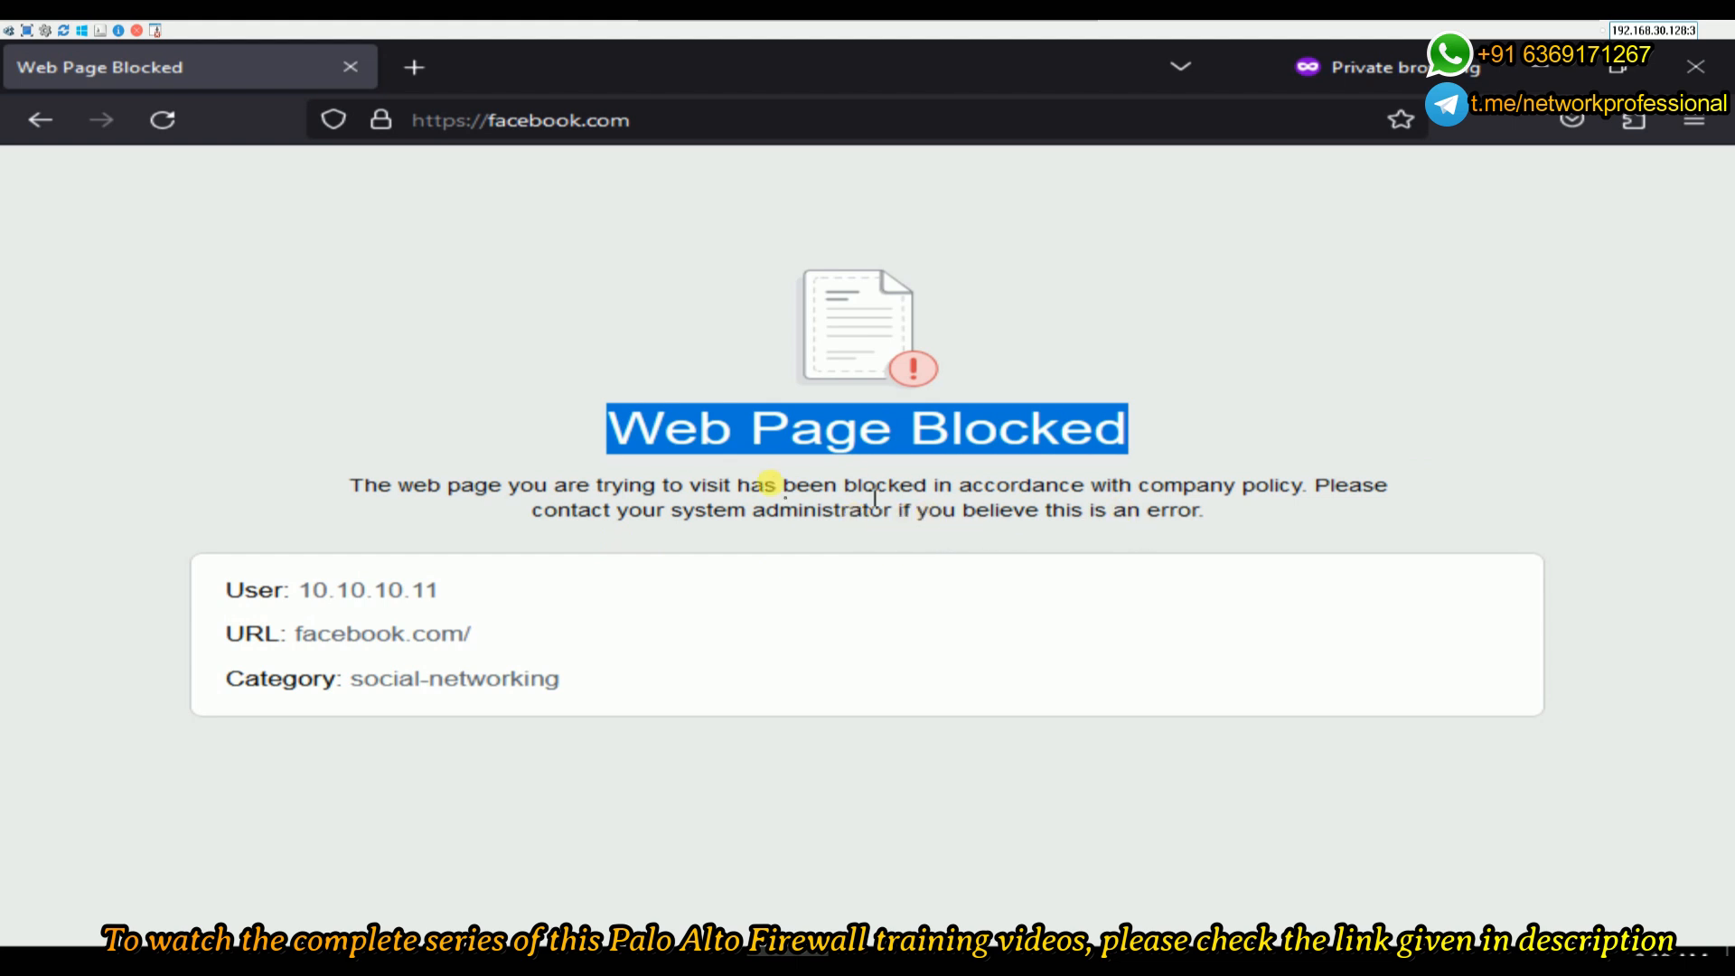
{"action": "left_click_drag", "start_coordinate": [443, 595], "coordinate": [314, 592]}
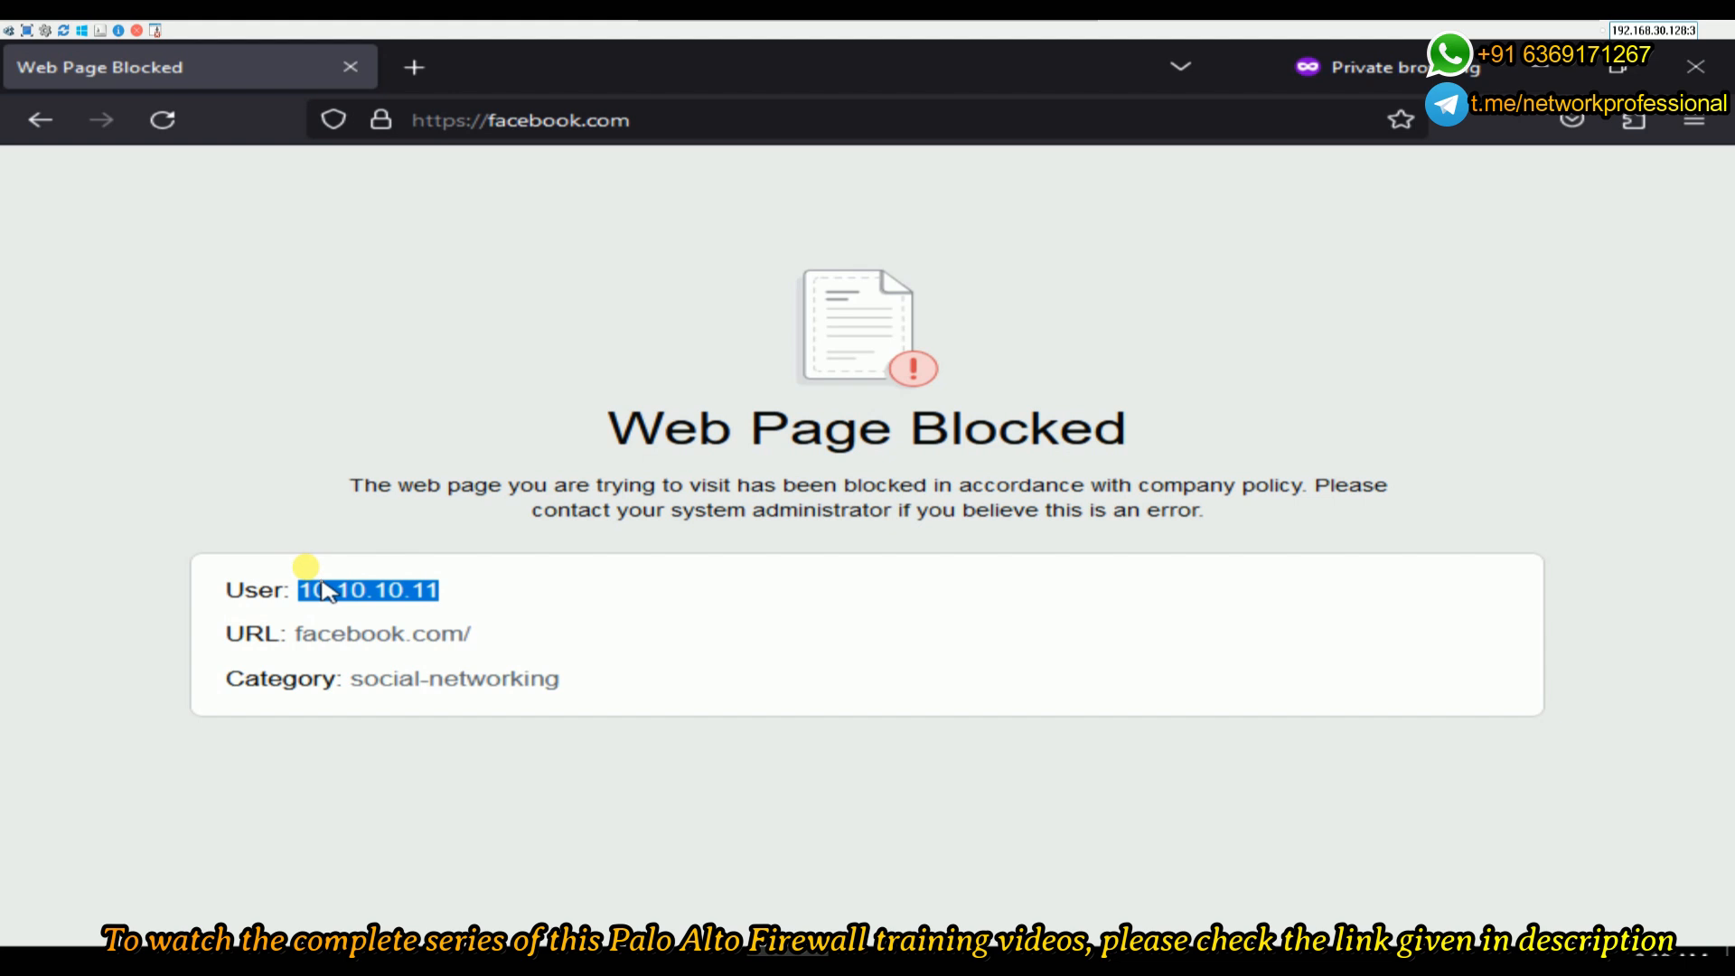
{"action": "mouse_move", "coordinate": [1003, 22]}
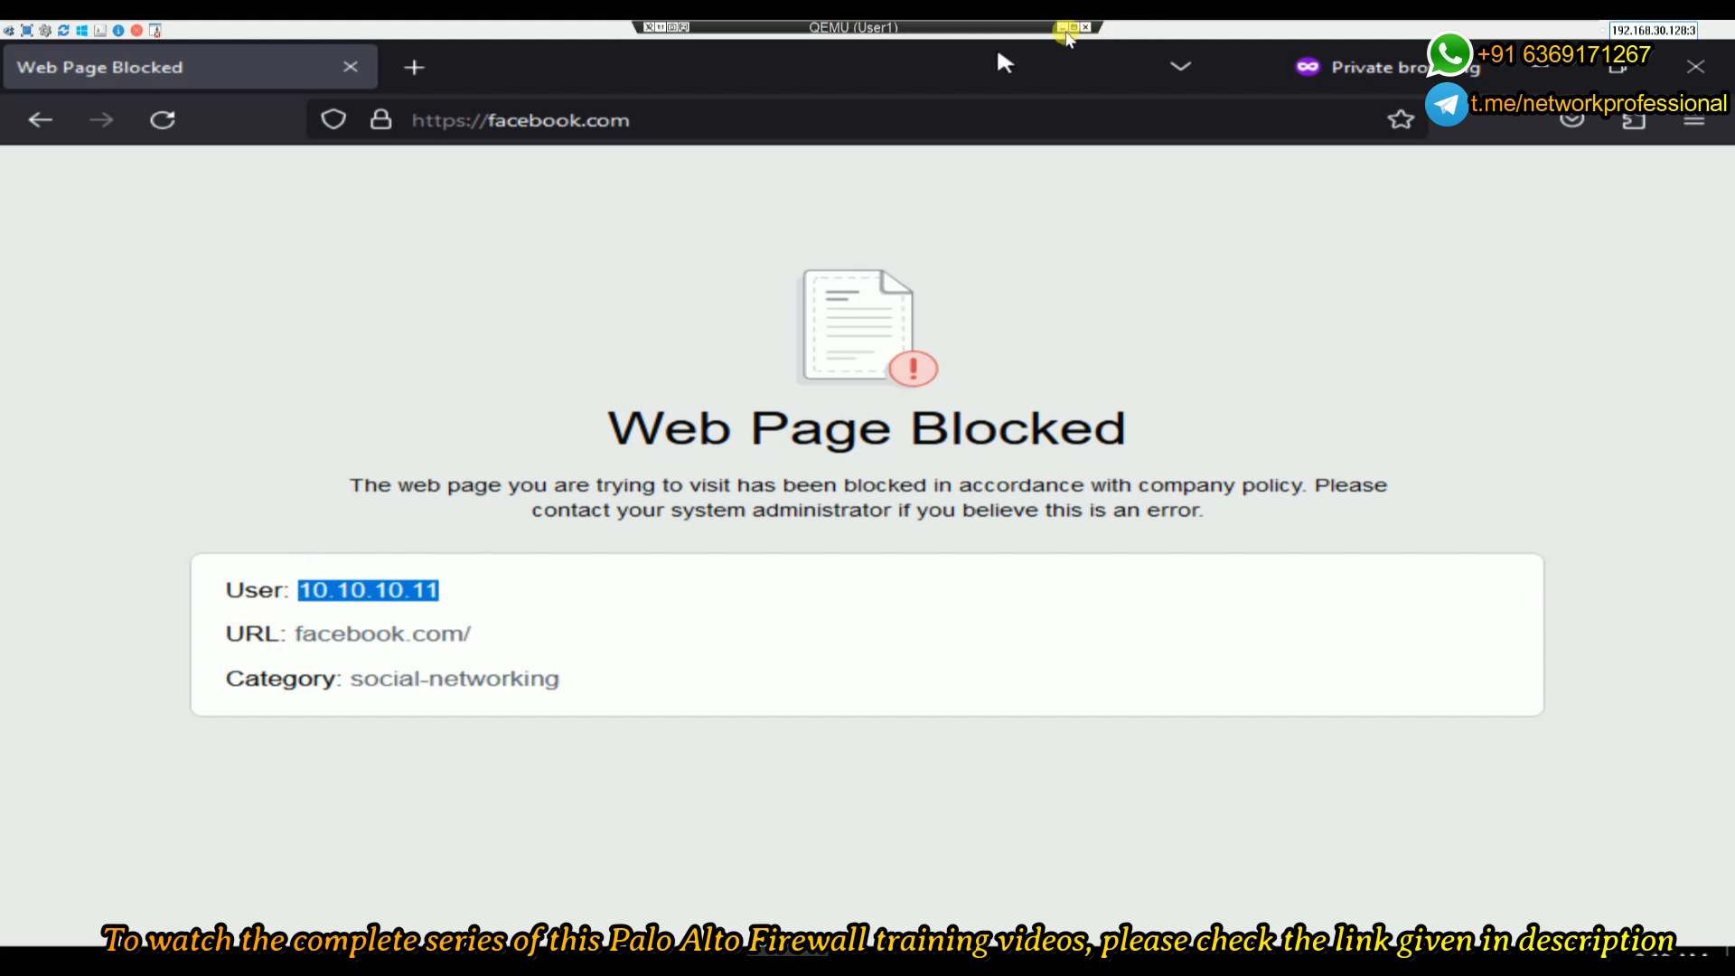
{"action": "left_click", "coordinate": [1064, 28]}
{"action": "left_click", "coordinate": [136, 43]}
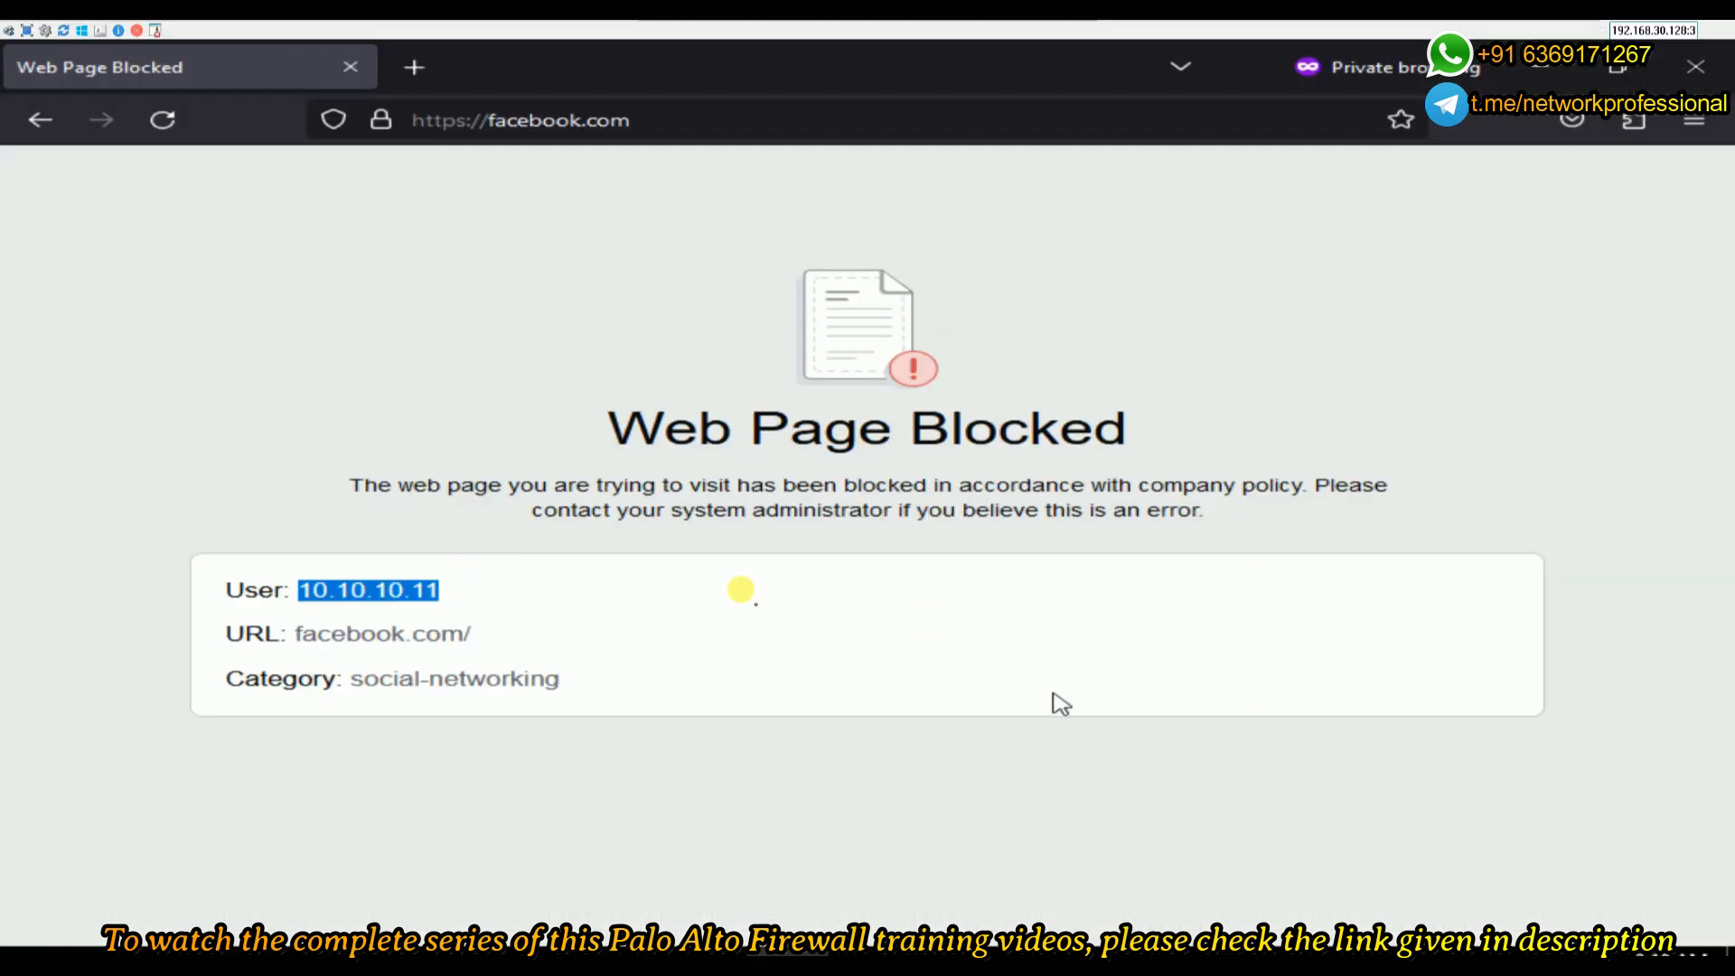
{"action": "left_click_drag", "start_coordinate": [297, 633], "coordinate": [492, 649]}
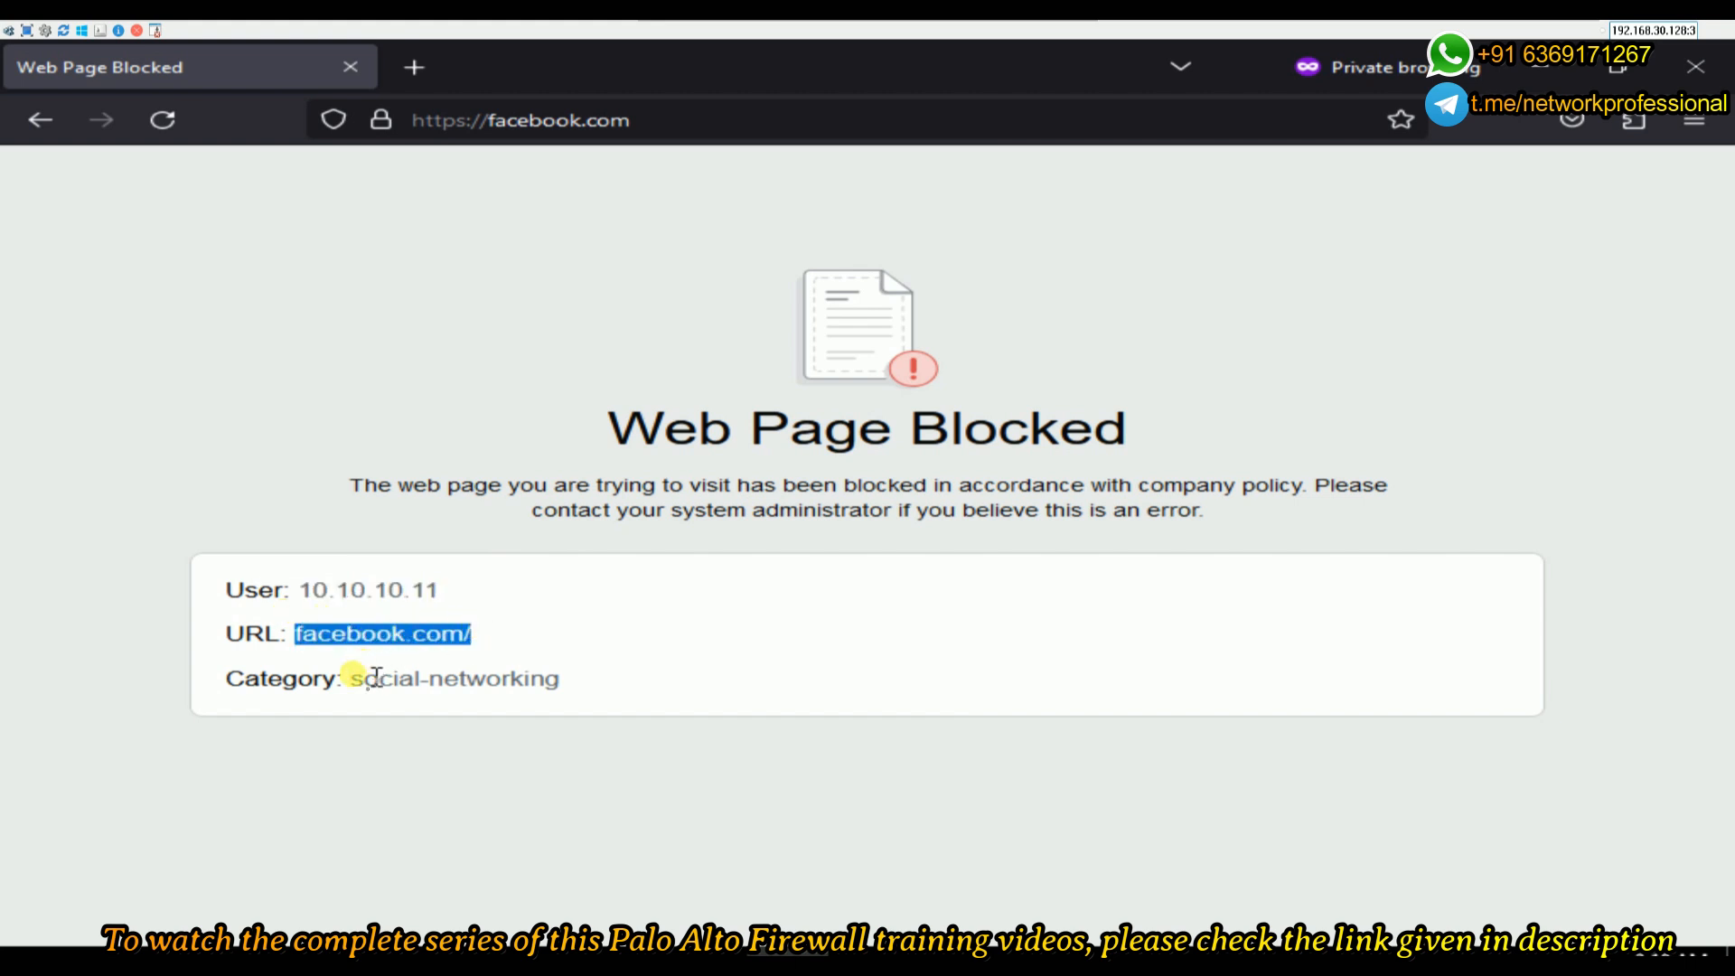
{"action": "left_click_drag", "start_coordinate": [350, 677], "coordinate": [576, 678]}
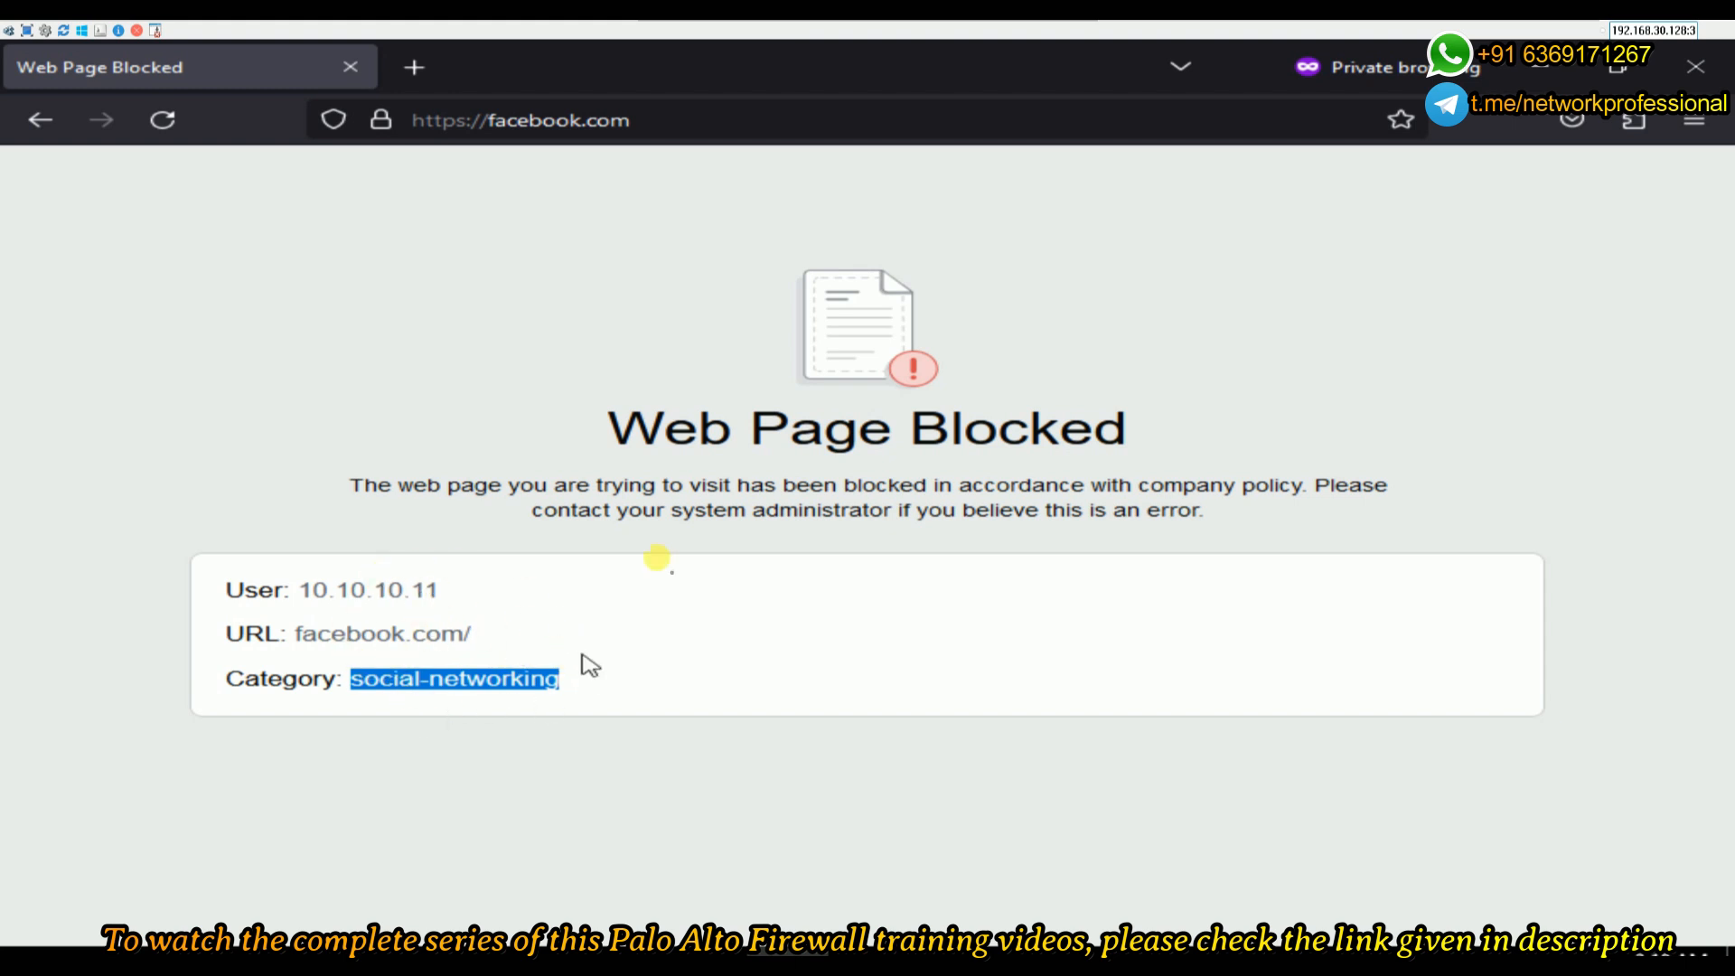
{"action": "left_click_drag", "start_coordinate": [604, 433], "coordinate": [1043, 438]}
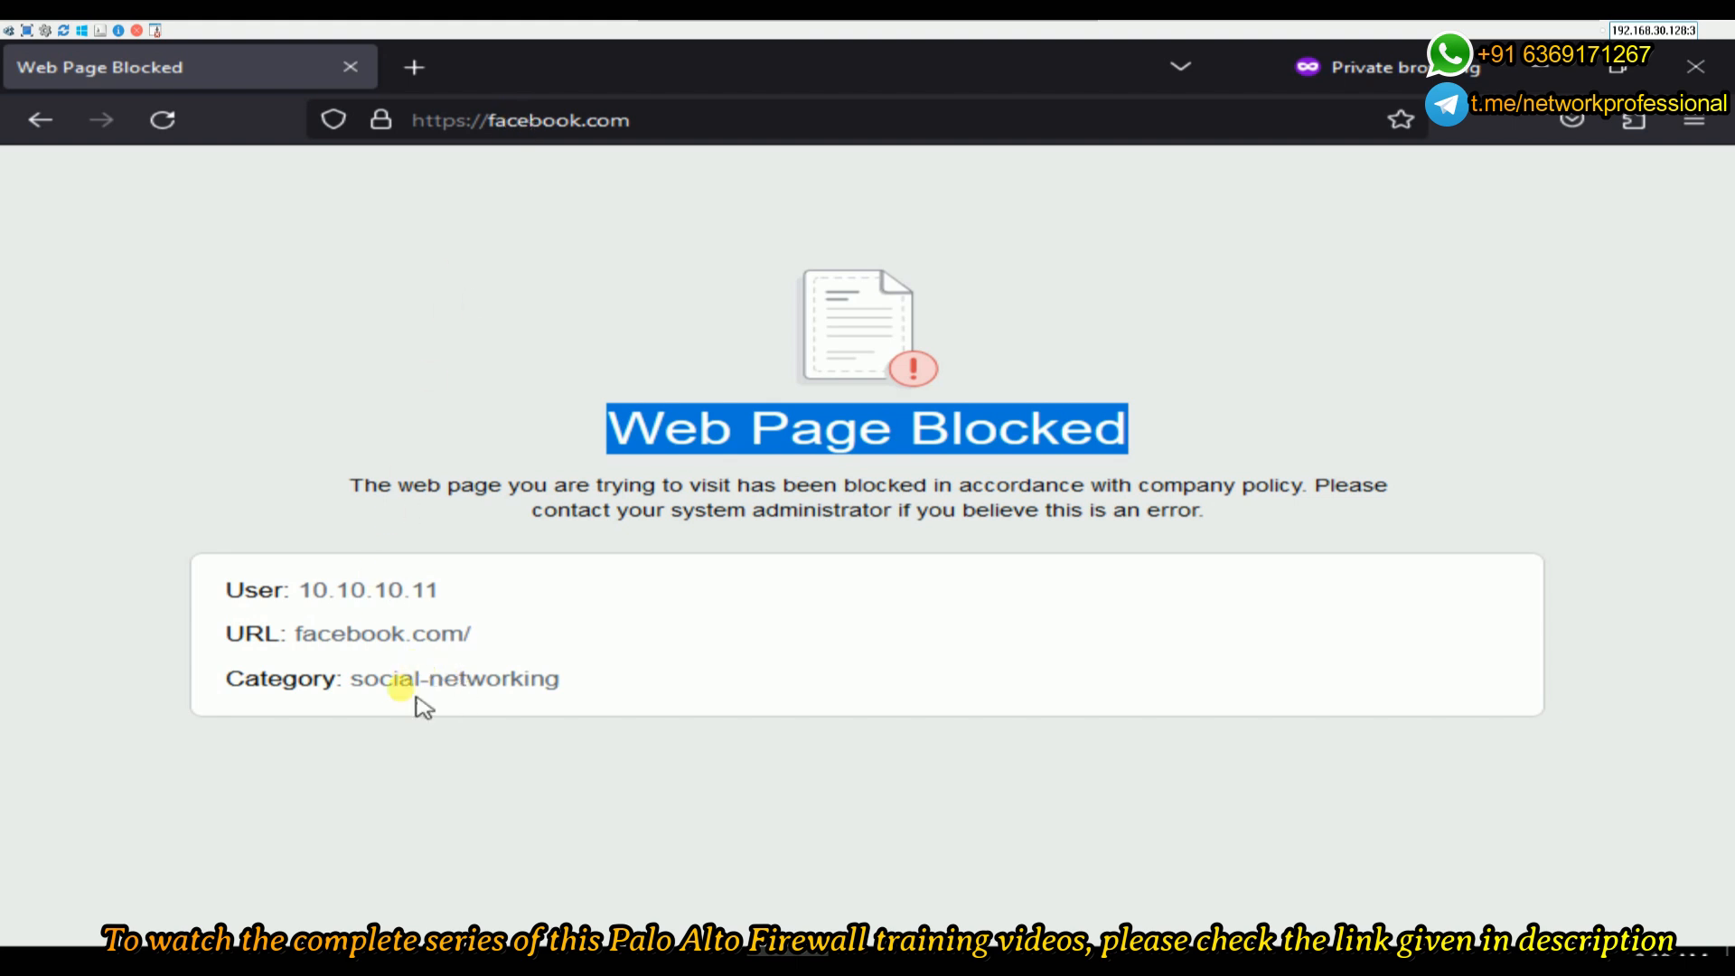
{"action": "left_click_drag", "start_coordinate": [352, 679], "coordinate": [561, 680]}
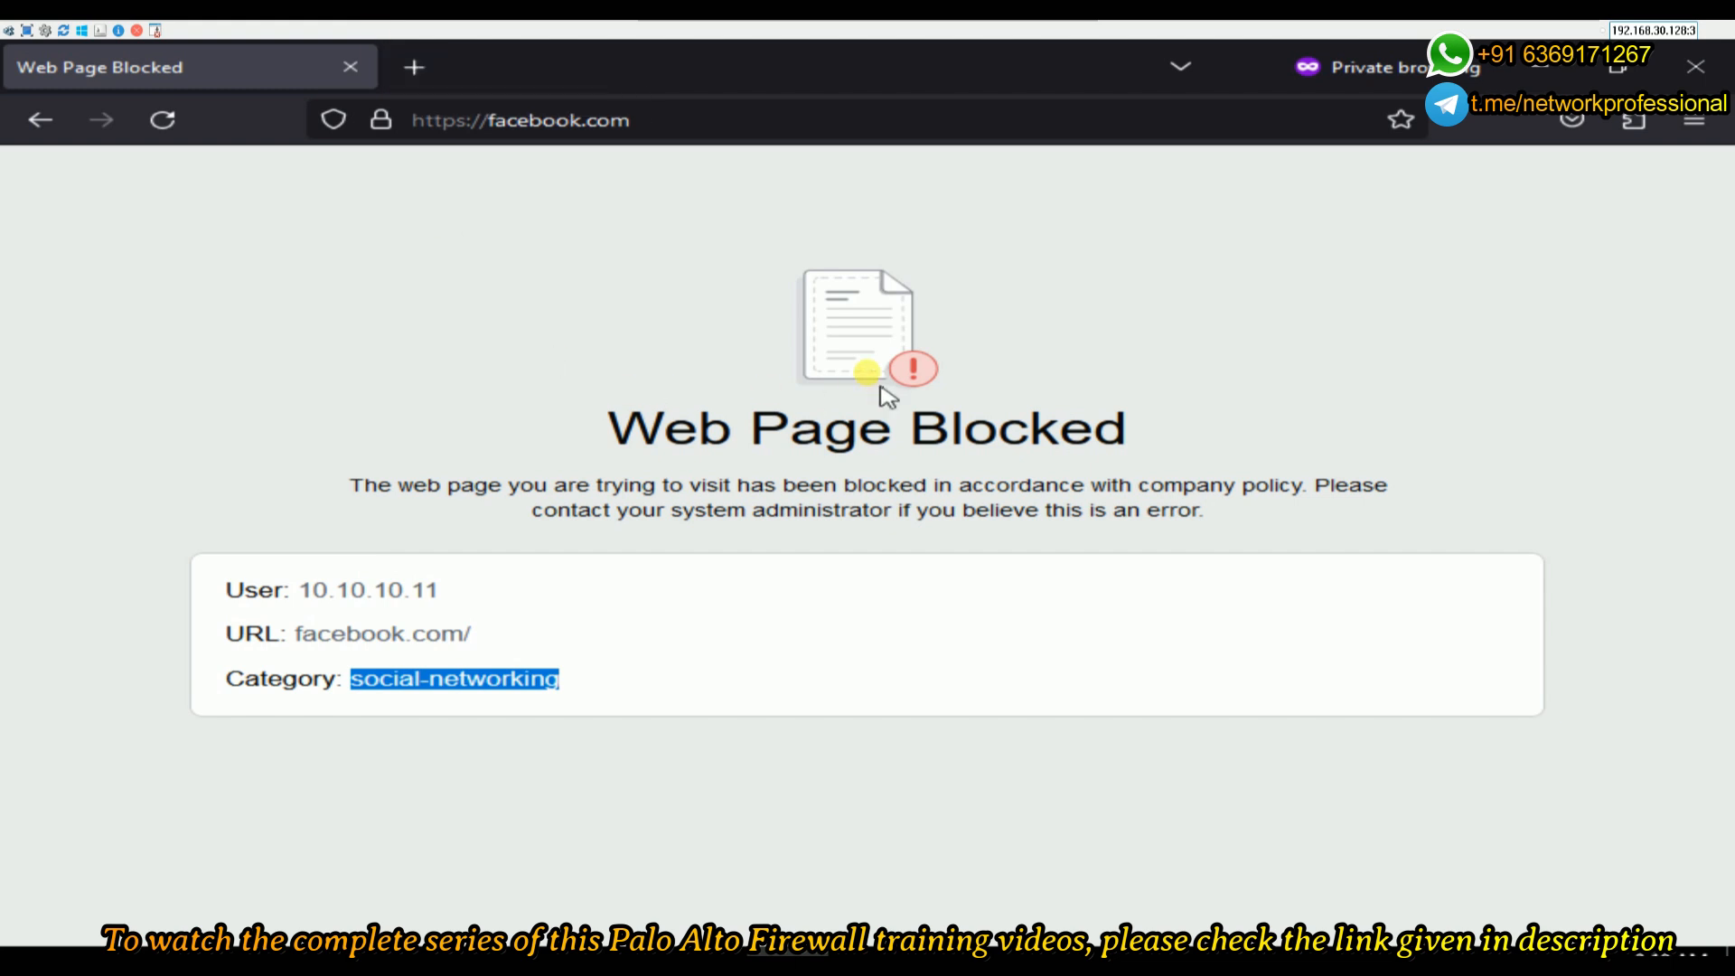
- Load twitter.com in a new private tab and note it is blocked as social-networking
{"action": "left_click", "coordinate": [414, 67]}
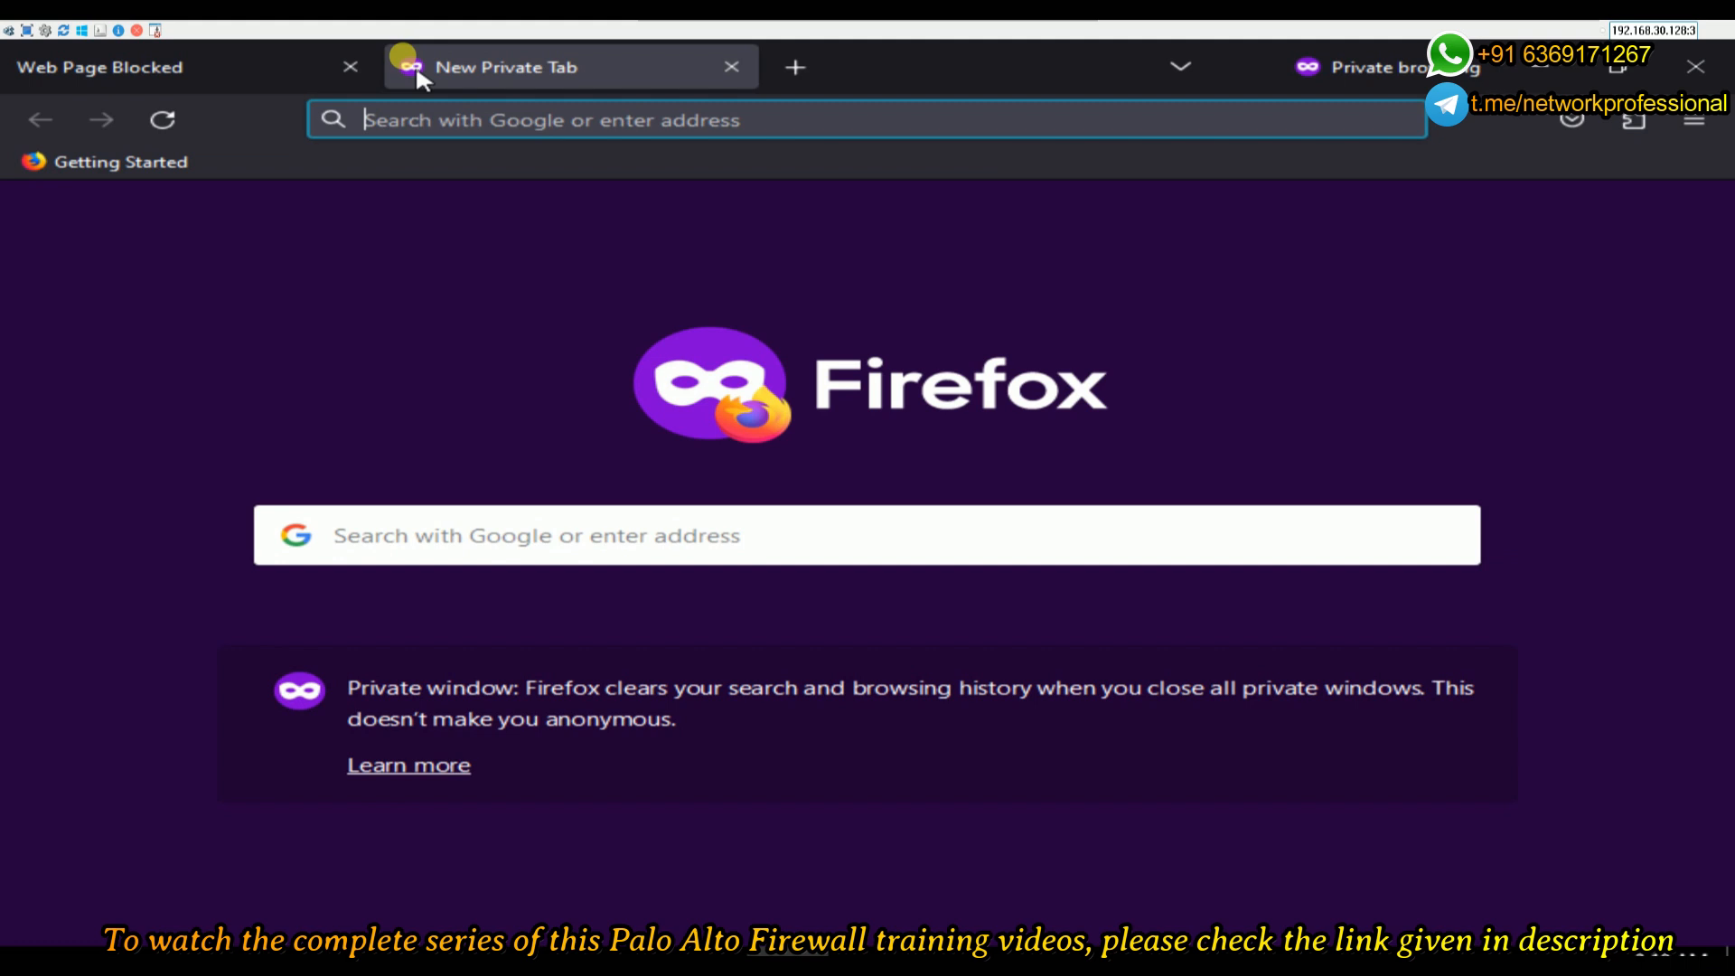
{"action": "type", "text": "twitter.com/"}
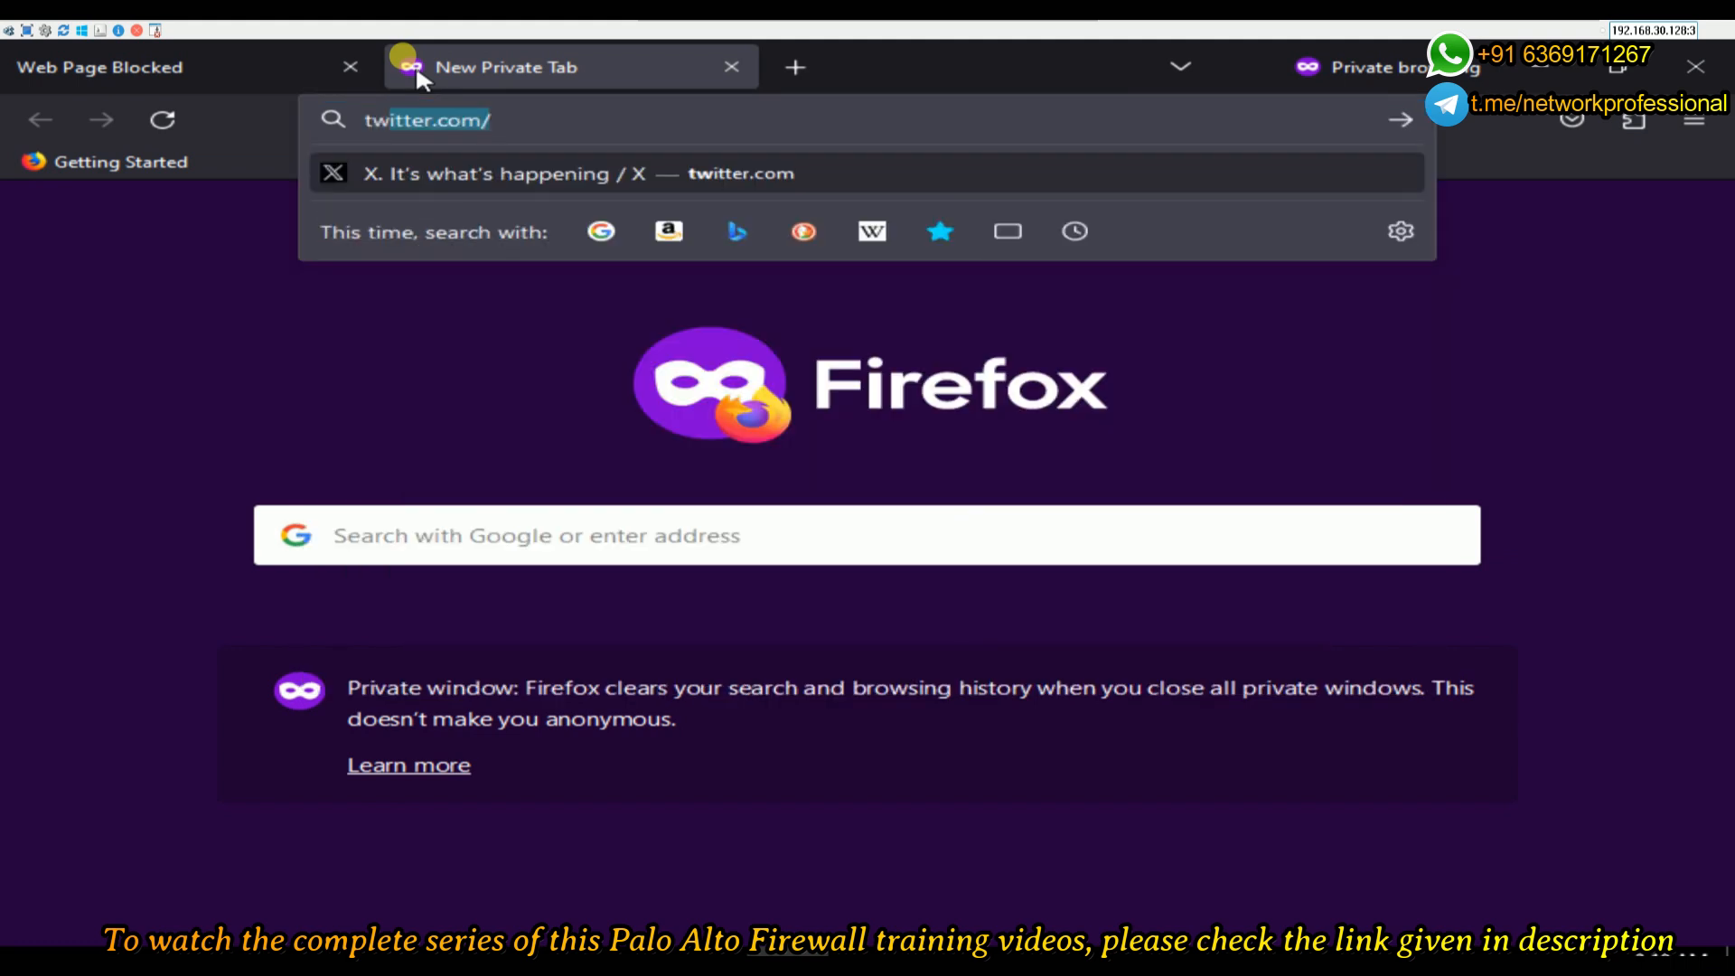
{"action": "key", "text": "Return"}
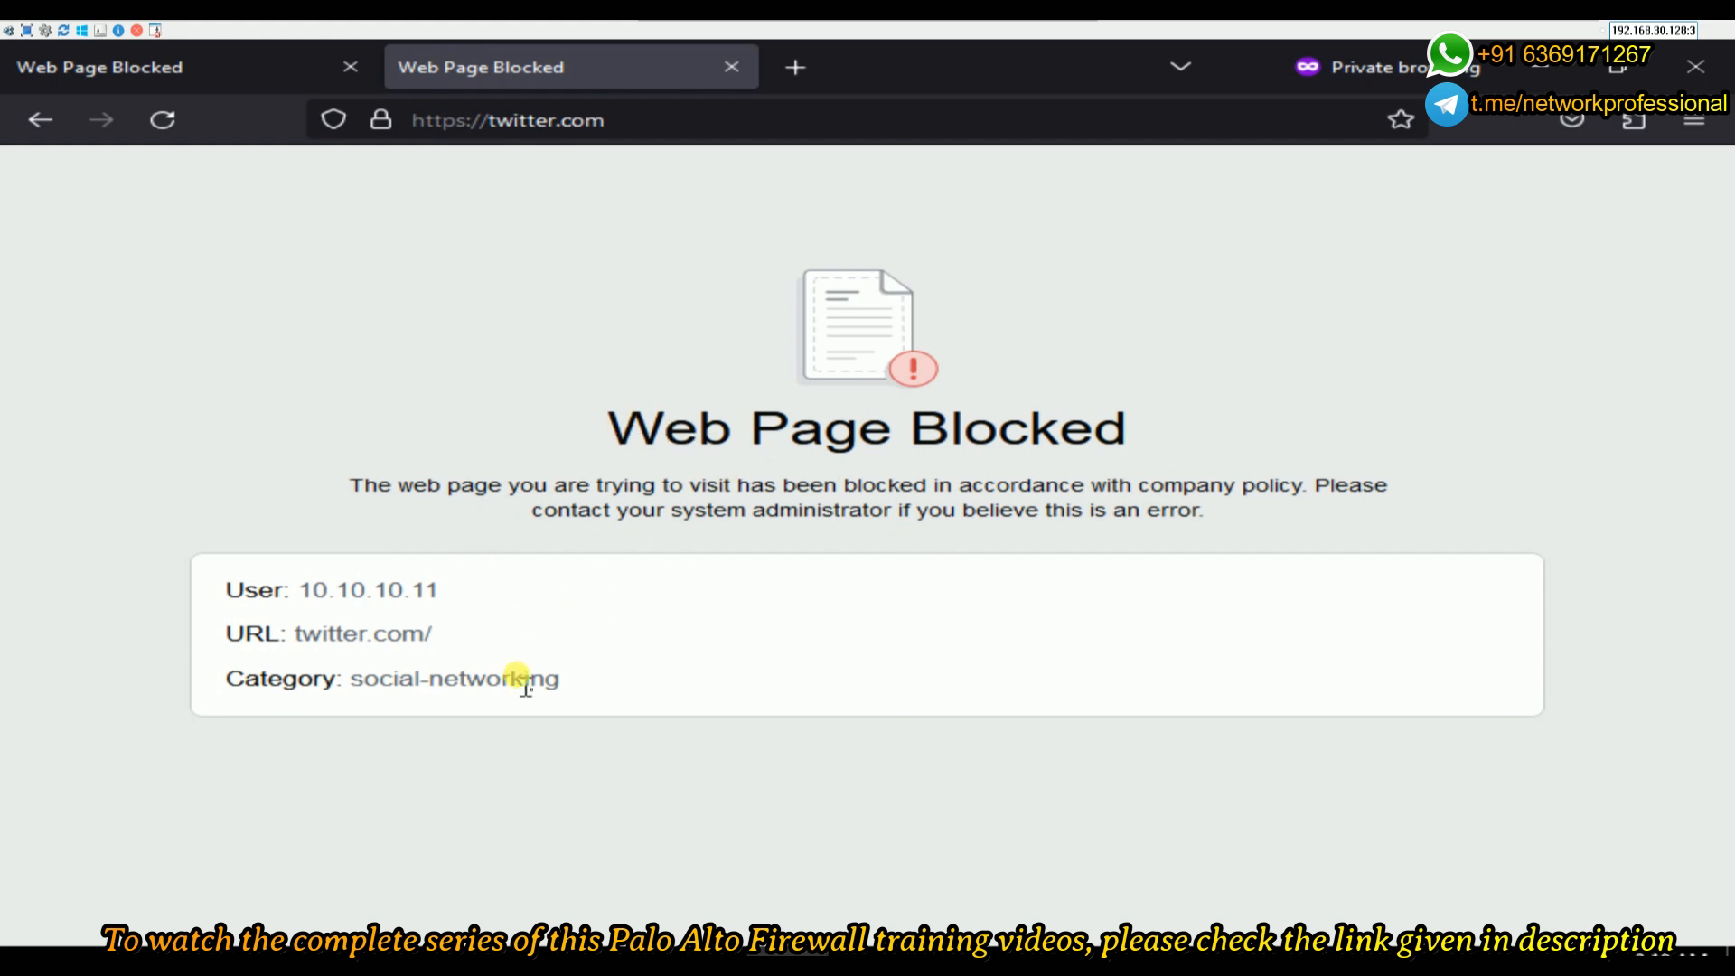
{"action": "left_click_drag", "start_coordinate": [561, 684], "coordinate": [346, 678]}
{"action": "left_click_drag", "start_coordinate": [434, 635], "coordinate": [260, 635]}
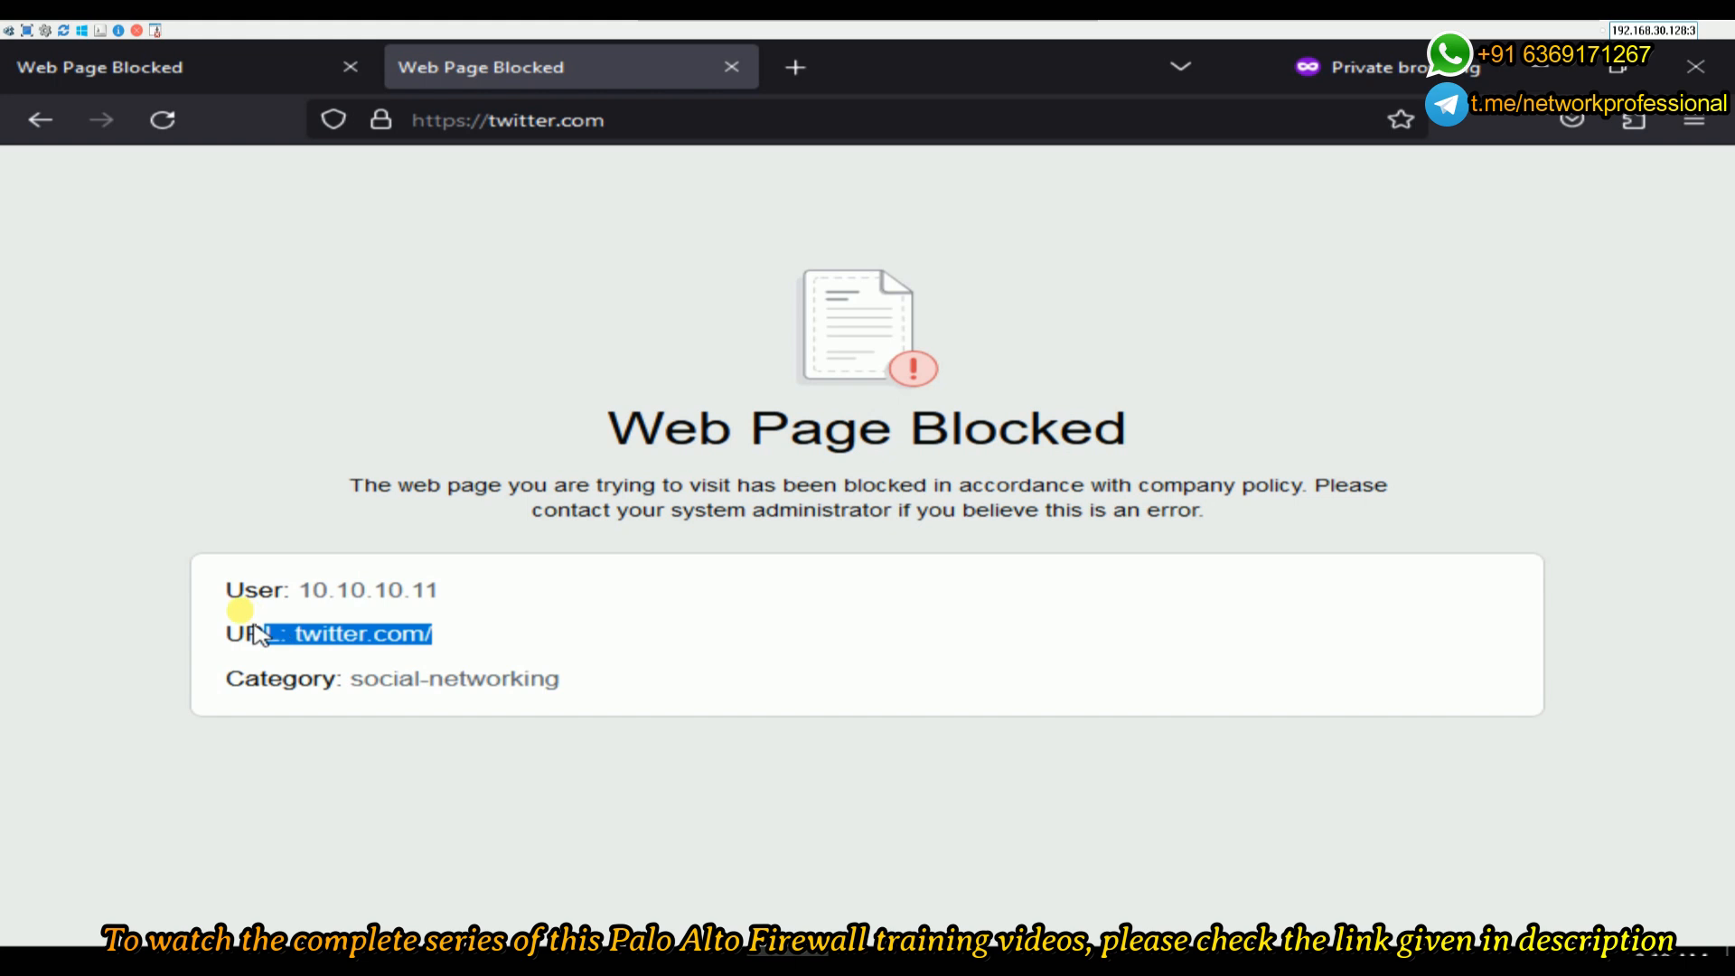
{"action": "left_click_drag", "start_coordinate": [565, 680], "coordinate": [346, 678]}
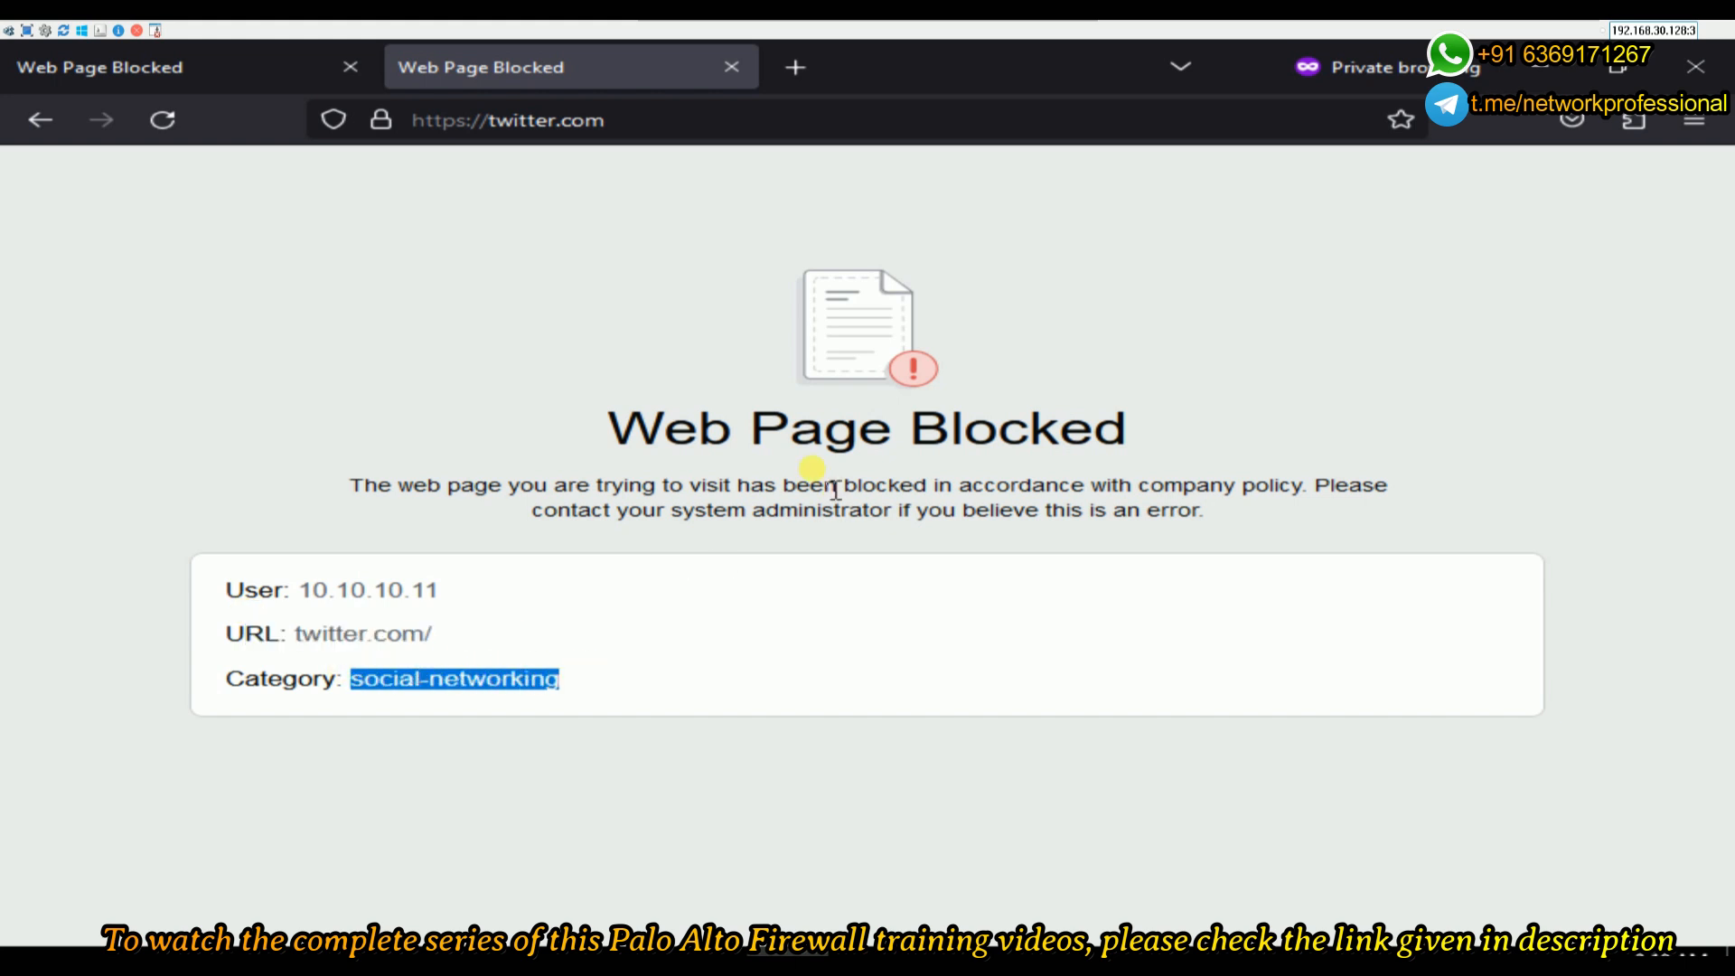
{"action": "left_click_drag", "start_coordinate": [597, 428], "coordinate": [1208, 426]}
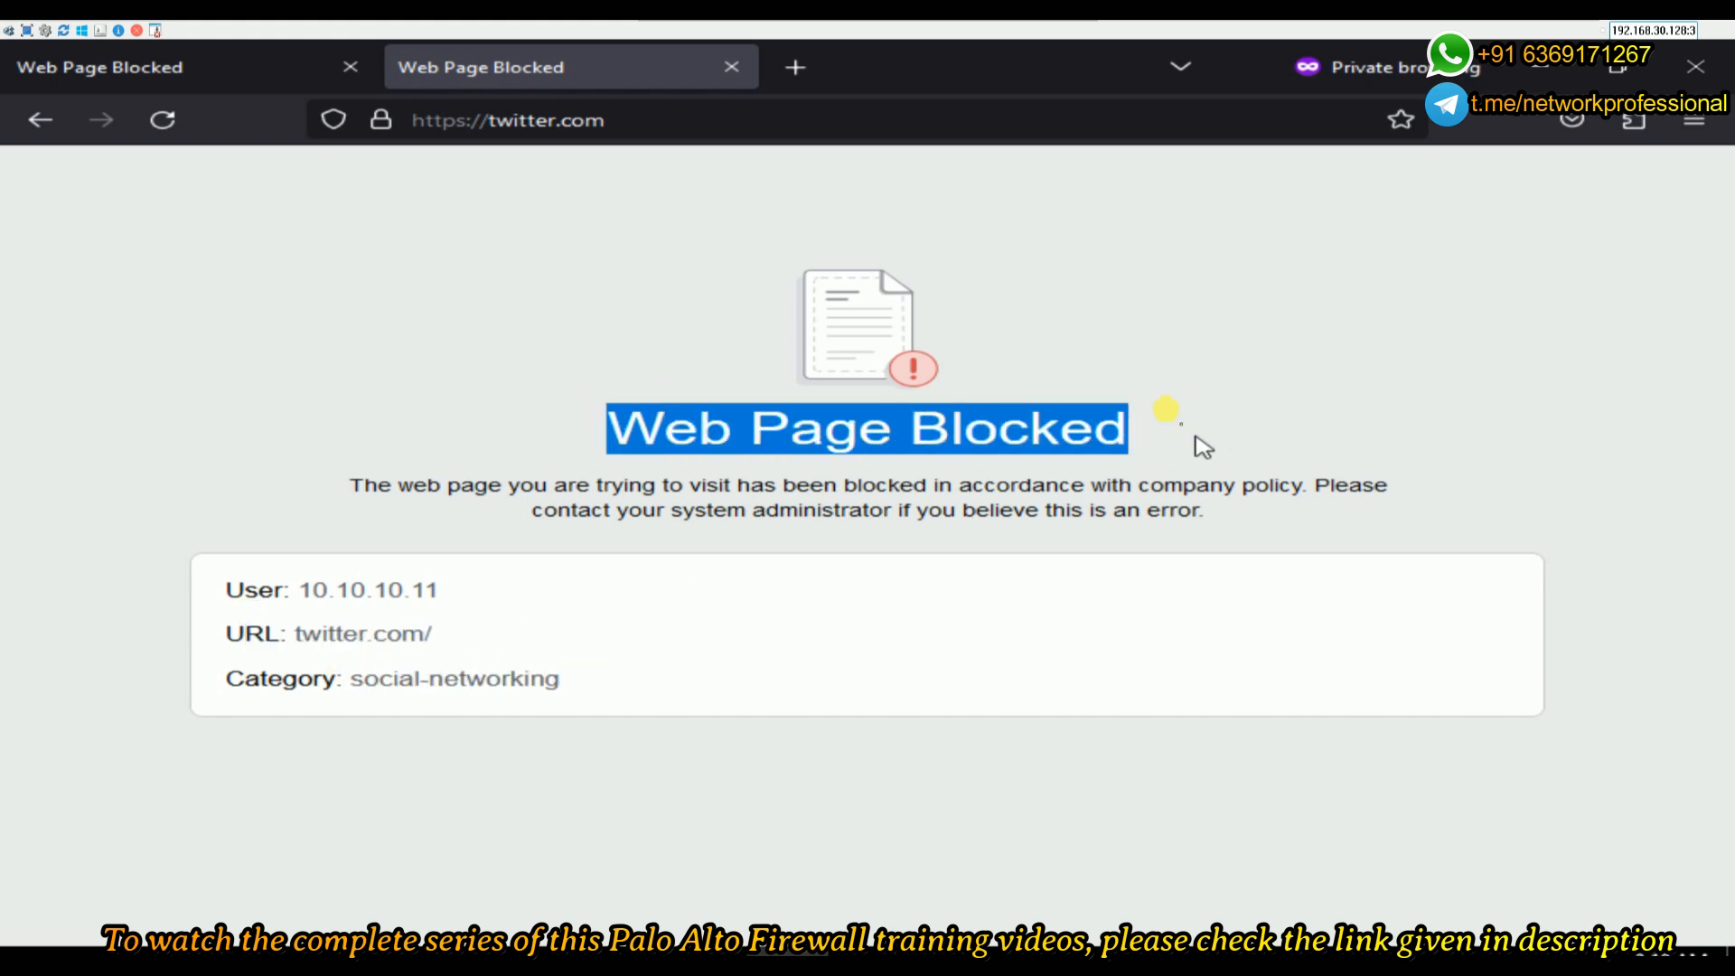
- Load msn.com in another new private tab
{"action": "left_click", "coordinate": [795, 66]}
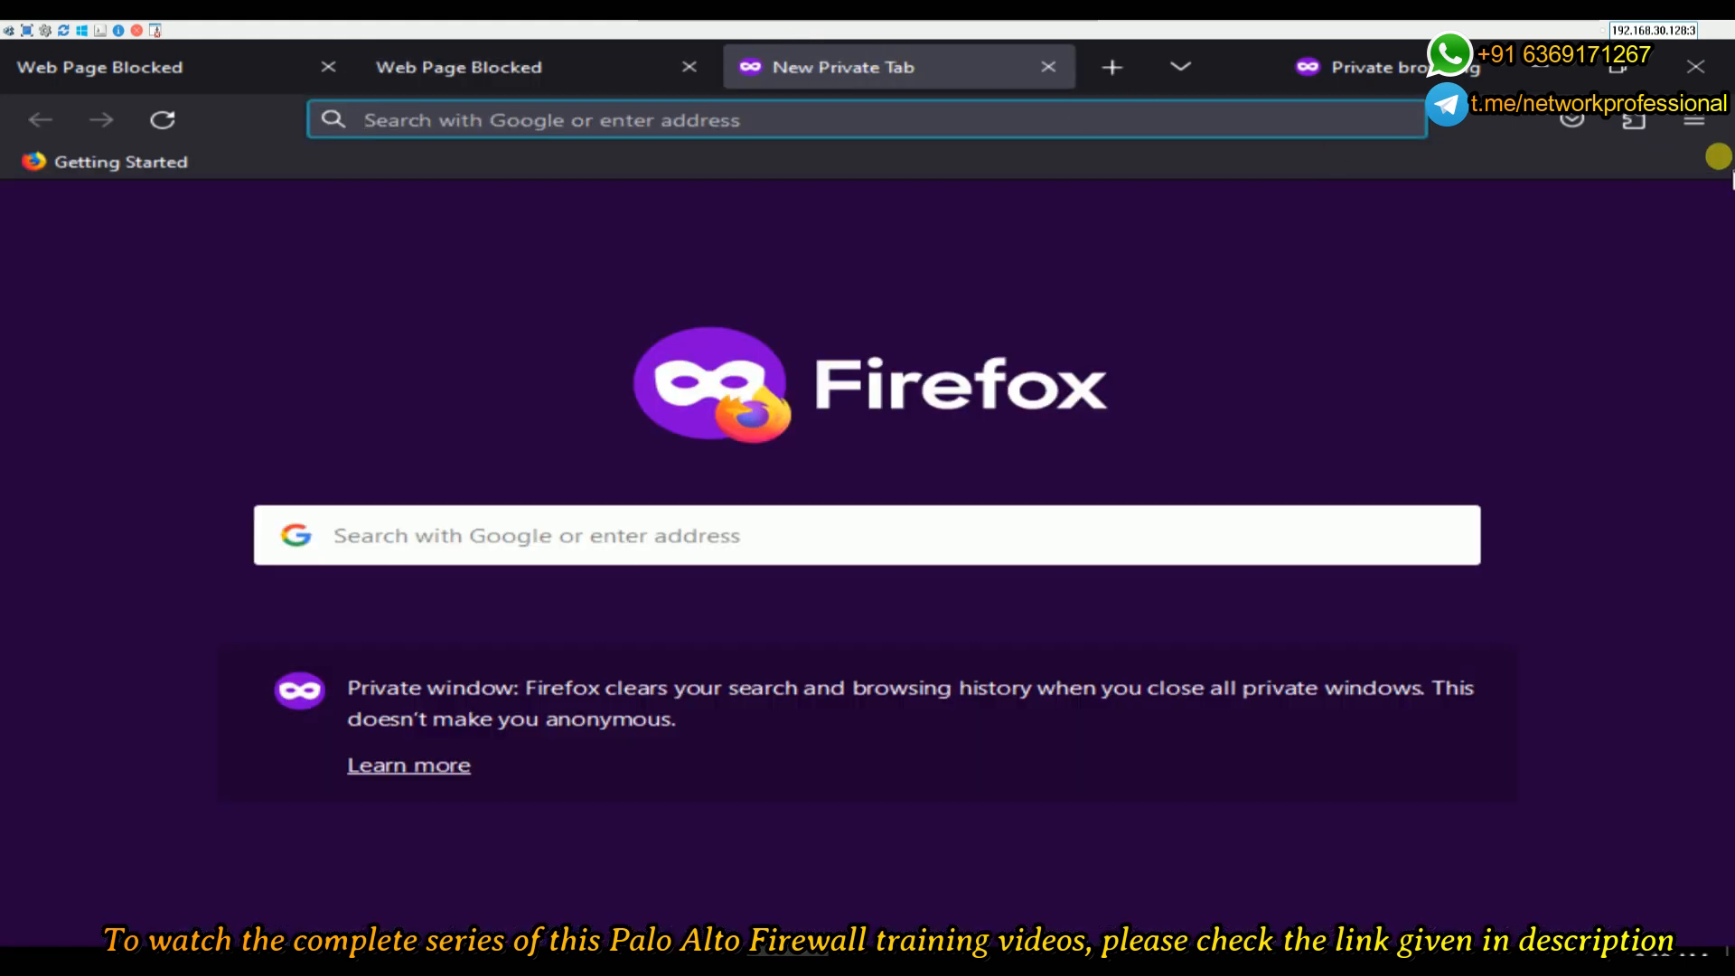
{"action": "type", "text": "msn.com"}
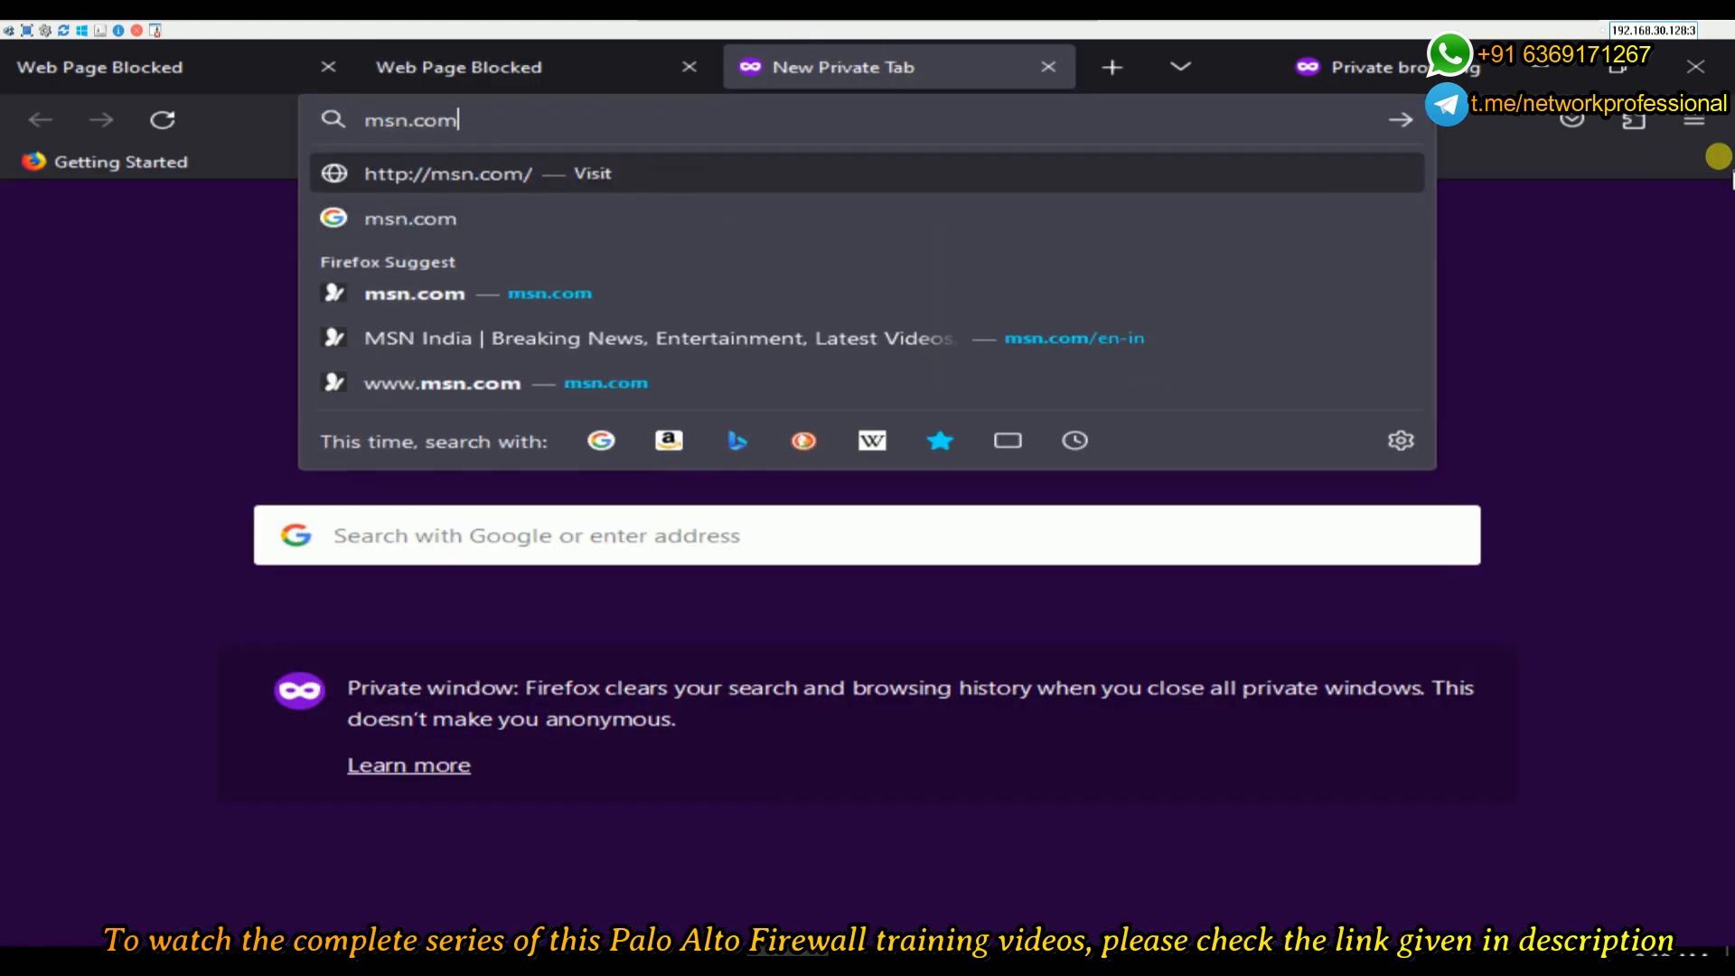
{"action": "key", "text": "Return"}
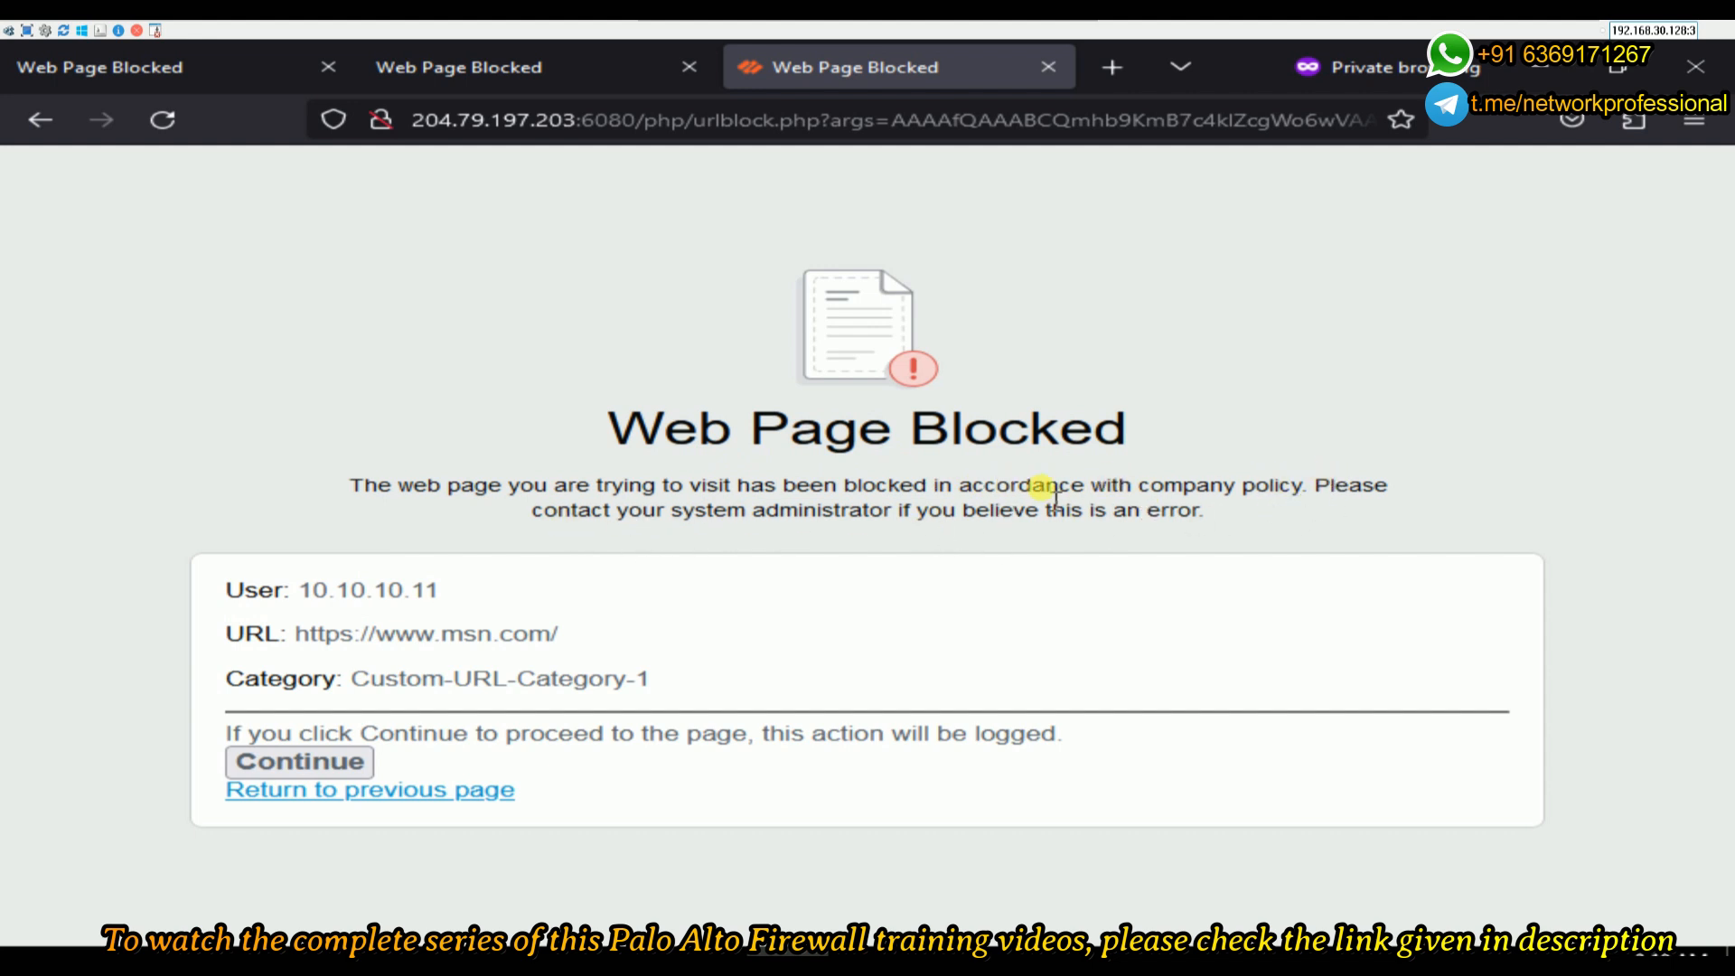
- Review the msn.com block page (user 10.10.10.11, logged action), then continue past it
{"action": "left_click_drag", "start_coordinate": [301, 589], "coordinate": [476, 605]}
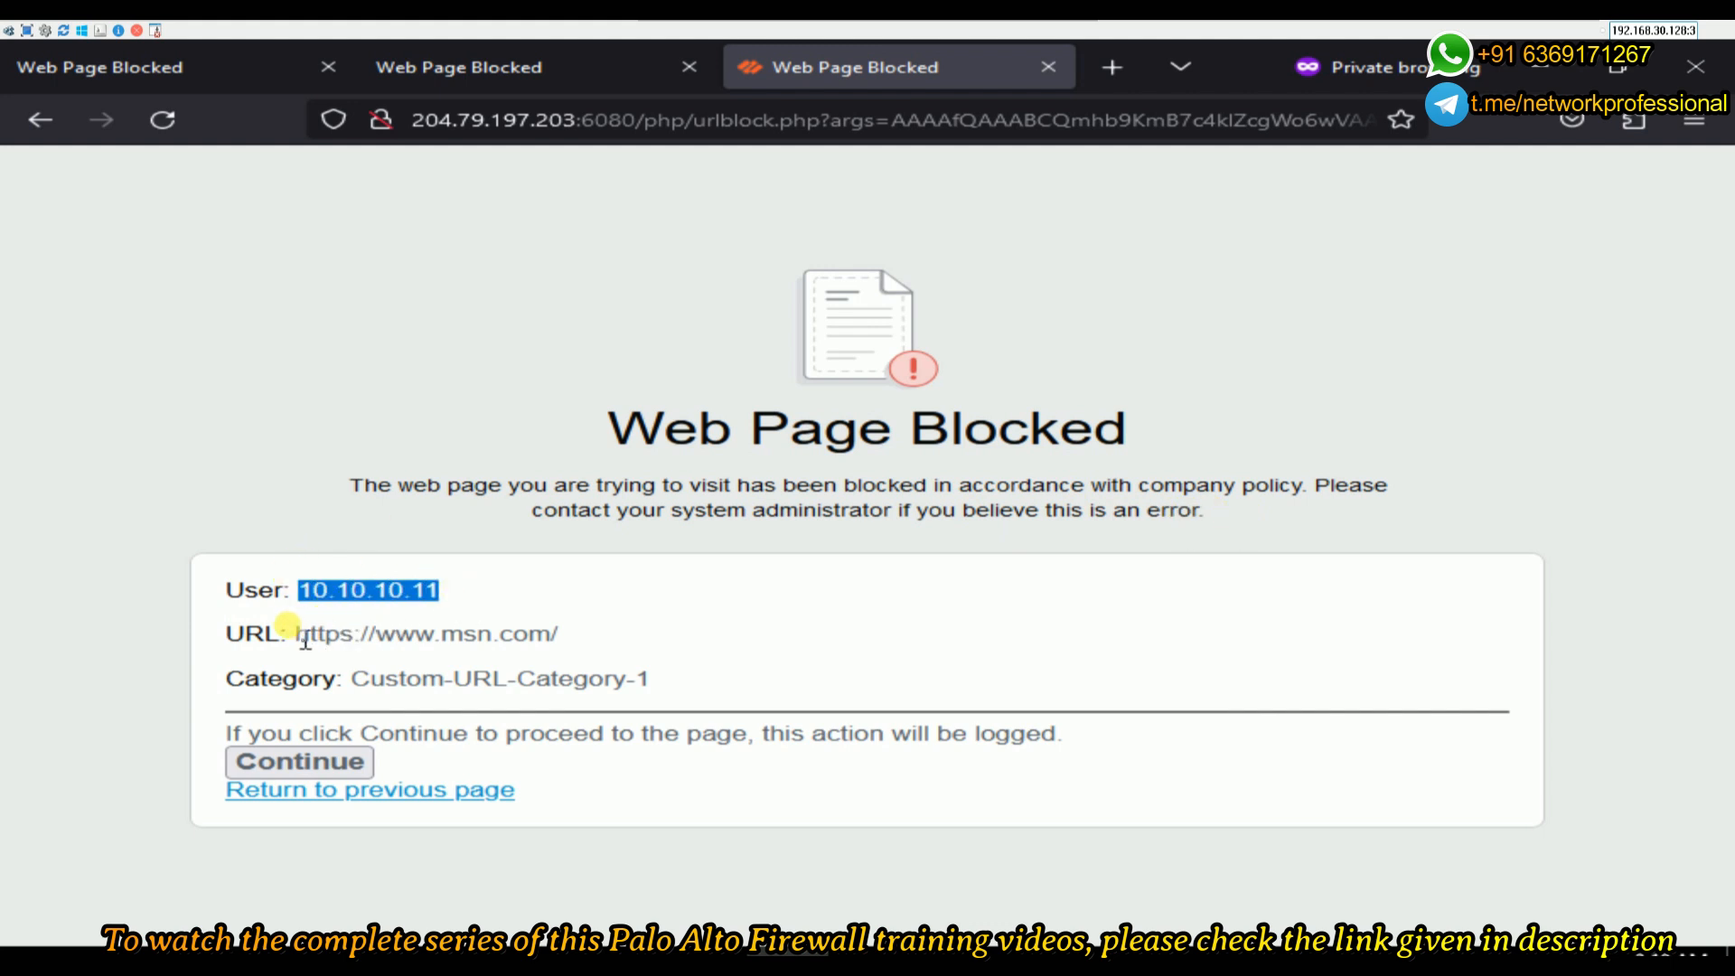
{"action": "left_click_drag", "start_coordinate": [308, 633], "coordinate": [351, 684]}
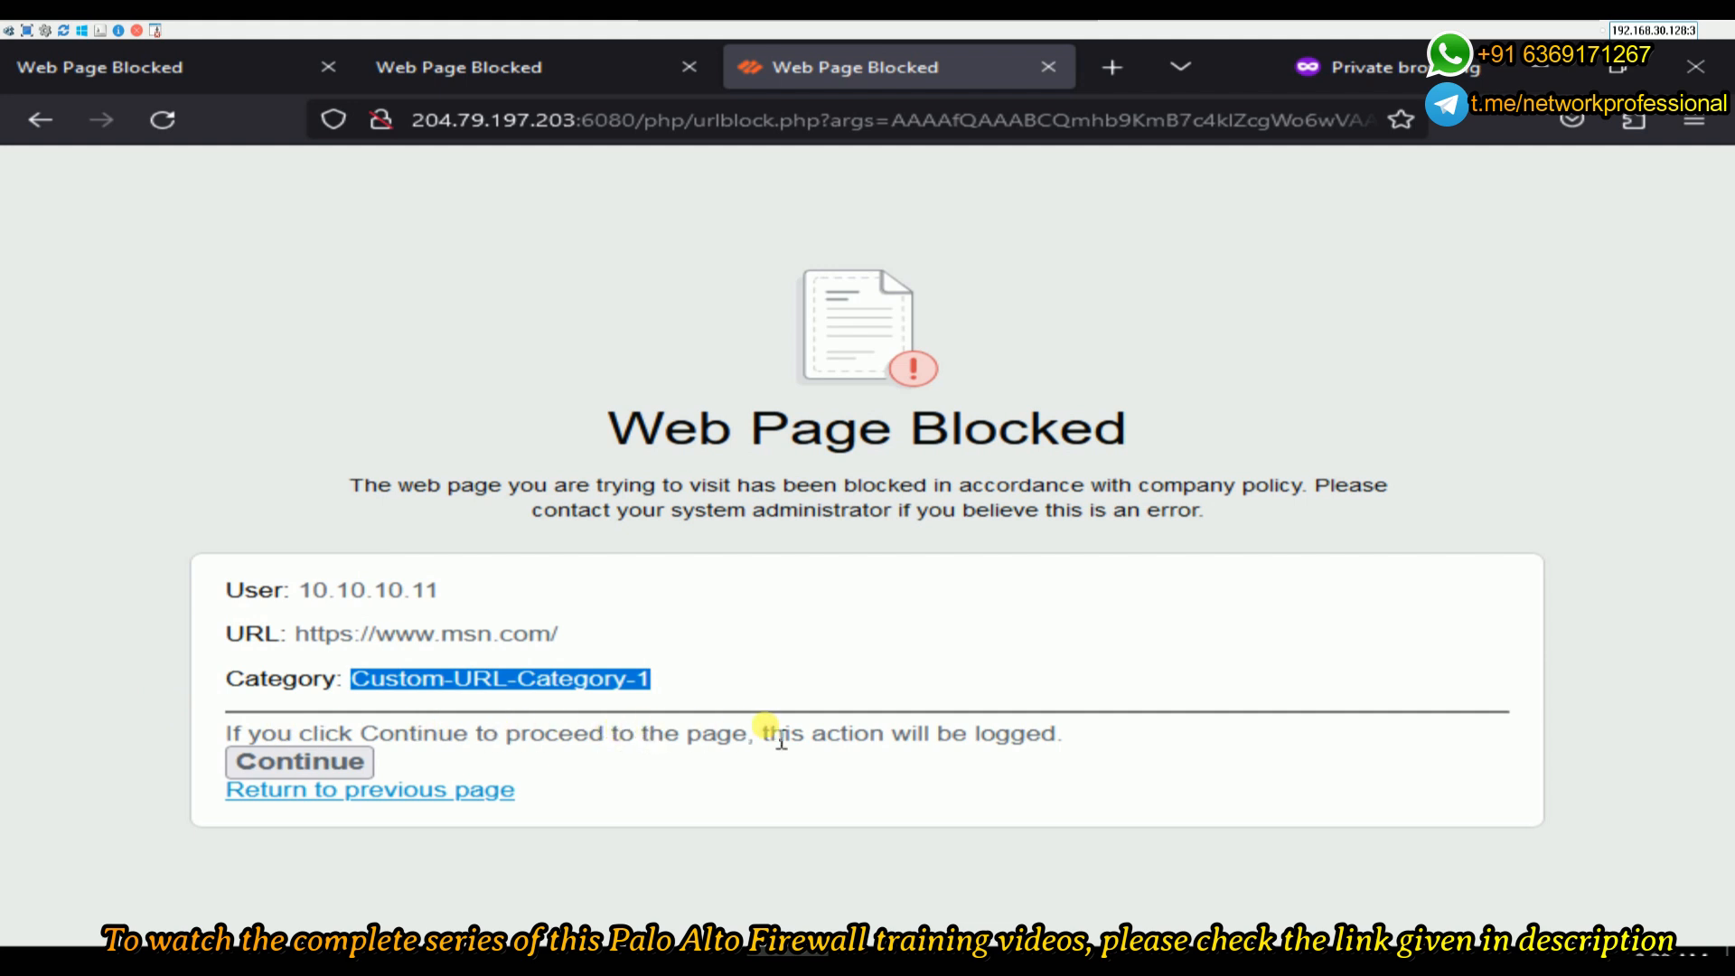
{"action": "left_click_drag", "start_coordinate": [812, 733], "coordinate": [1024, 733]}
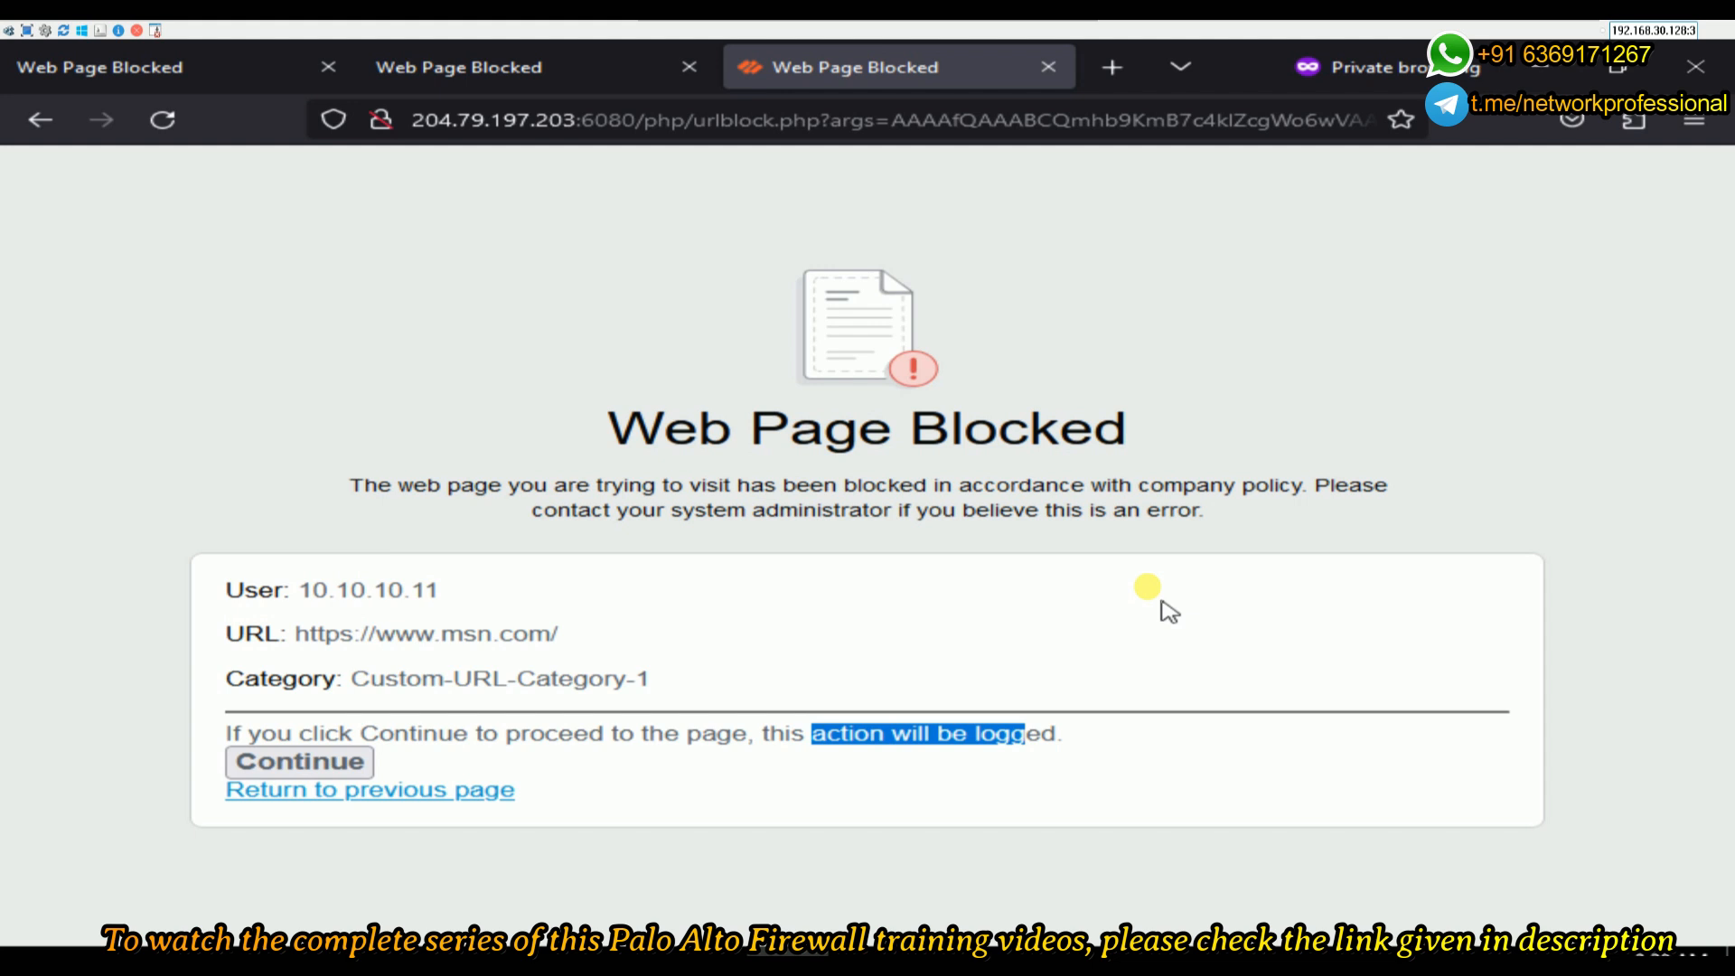
{"action": "left_click", "coordinate": [318, 770]}
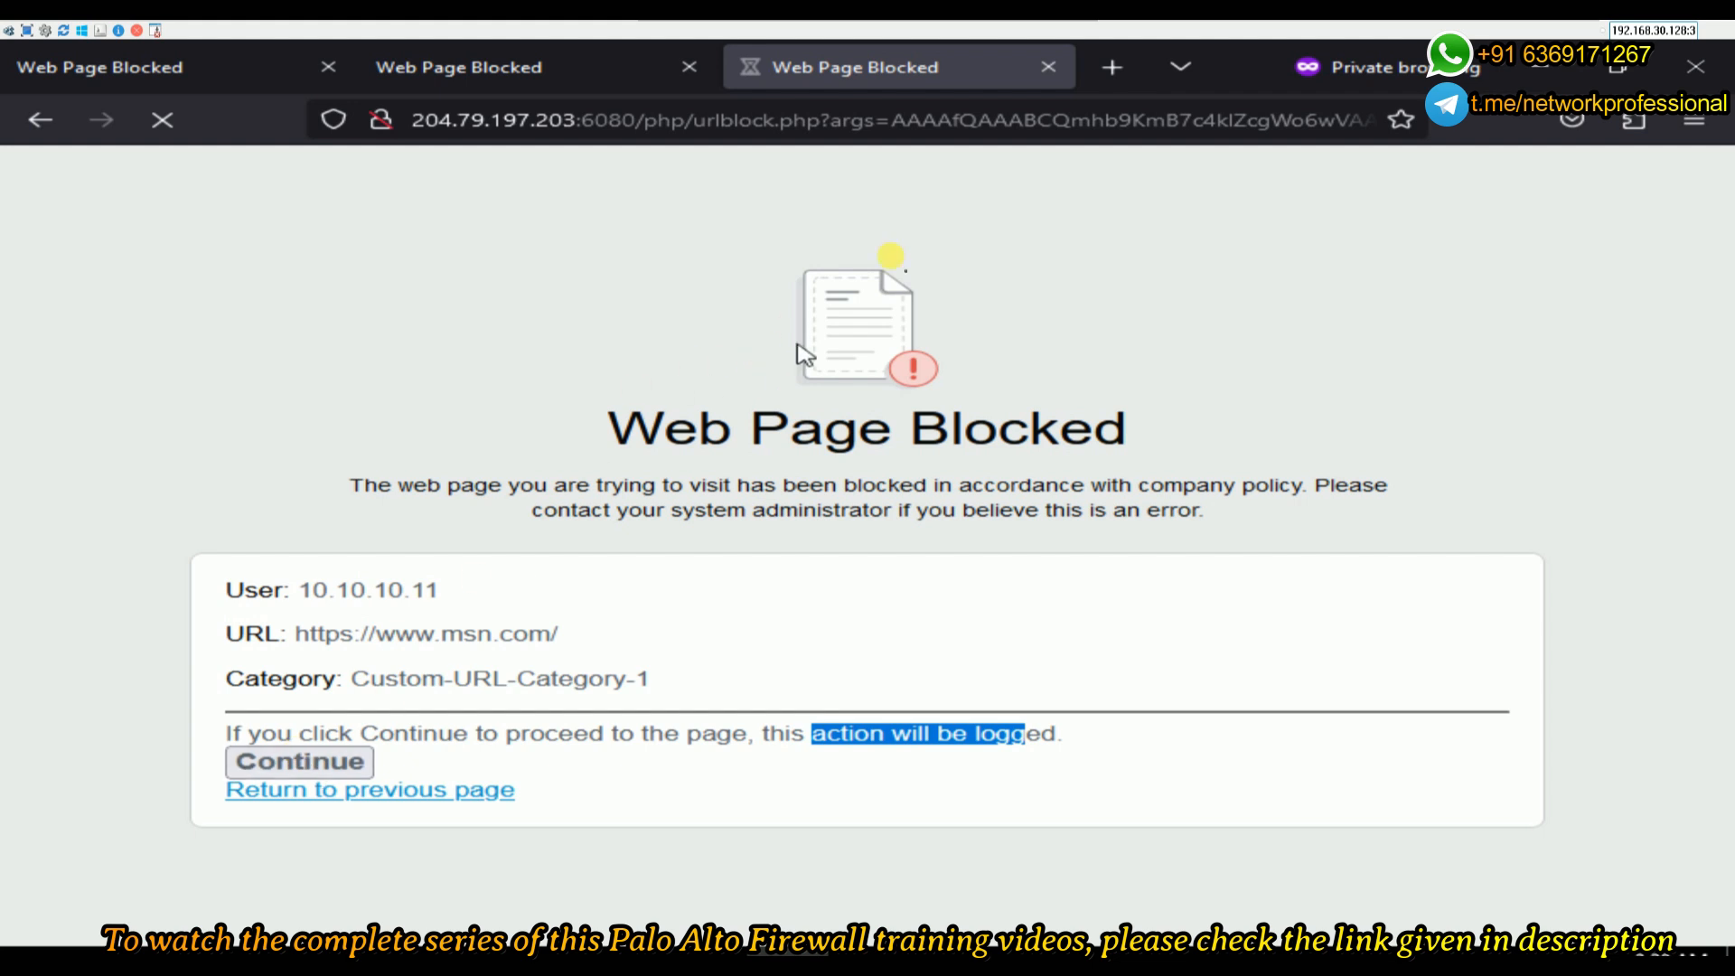
- Load bbc.com and cnn.com in two new private tabs
{"action": "left_click", "coordinate": [1130, 72]}
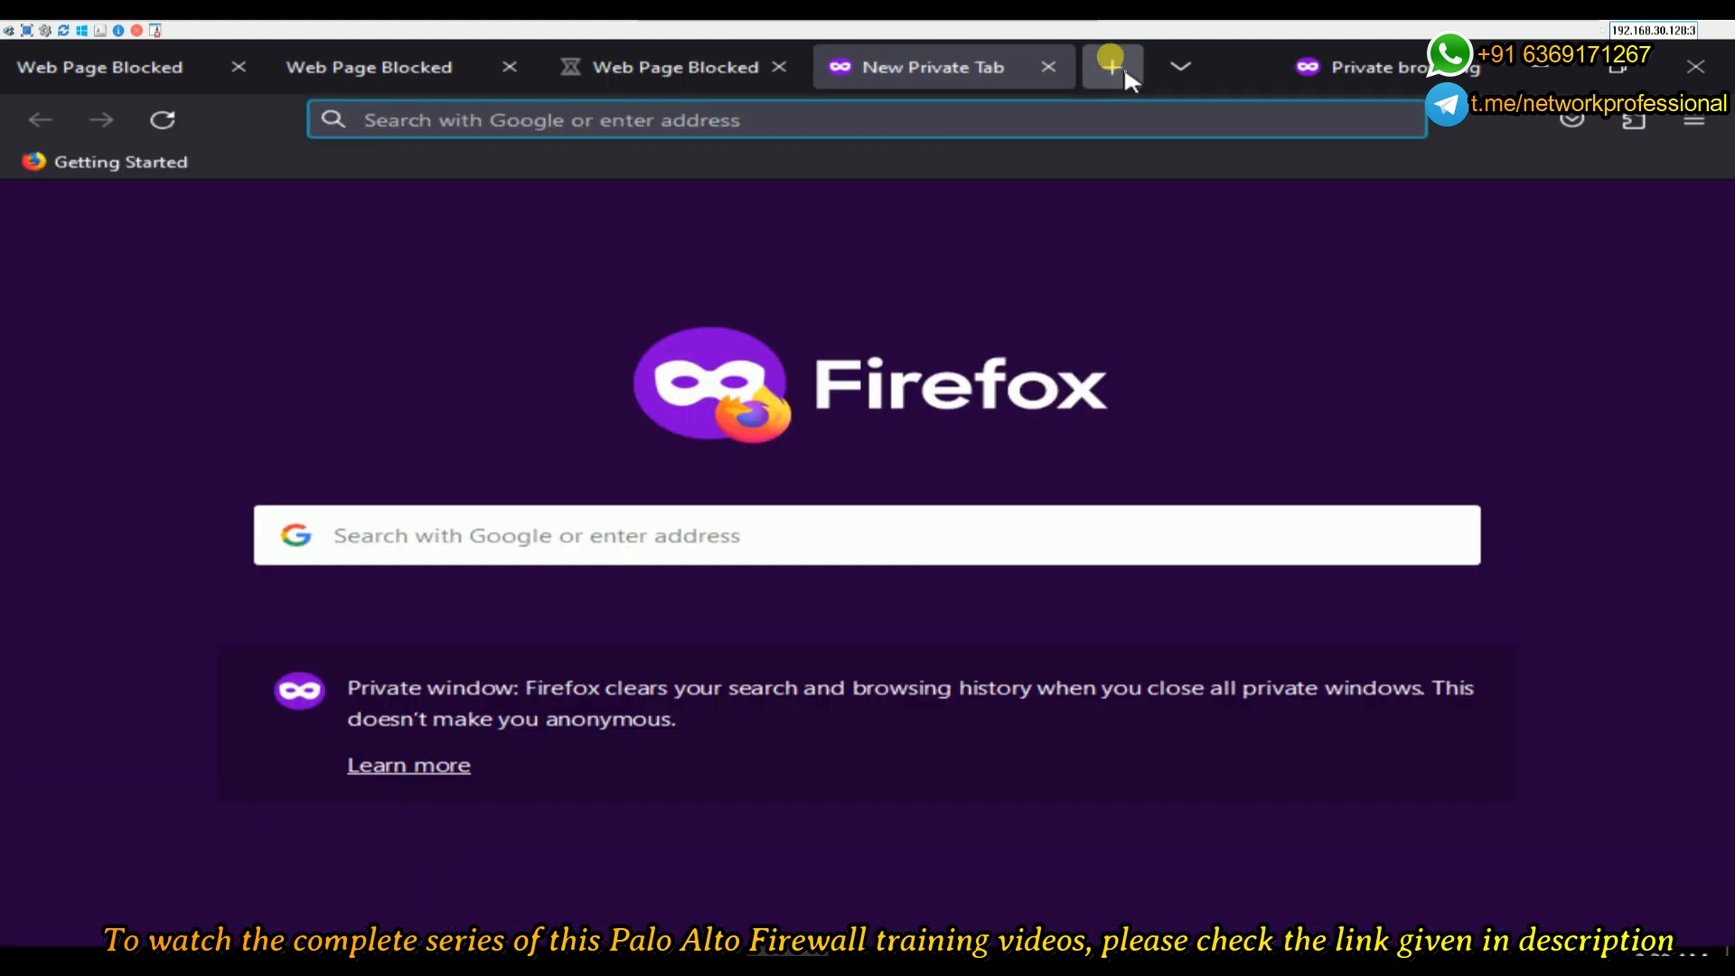
{"action": "type", "text": "bbc.com/"}
{"action": "key", "text": "Return"}
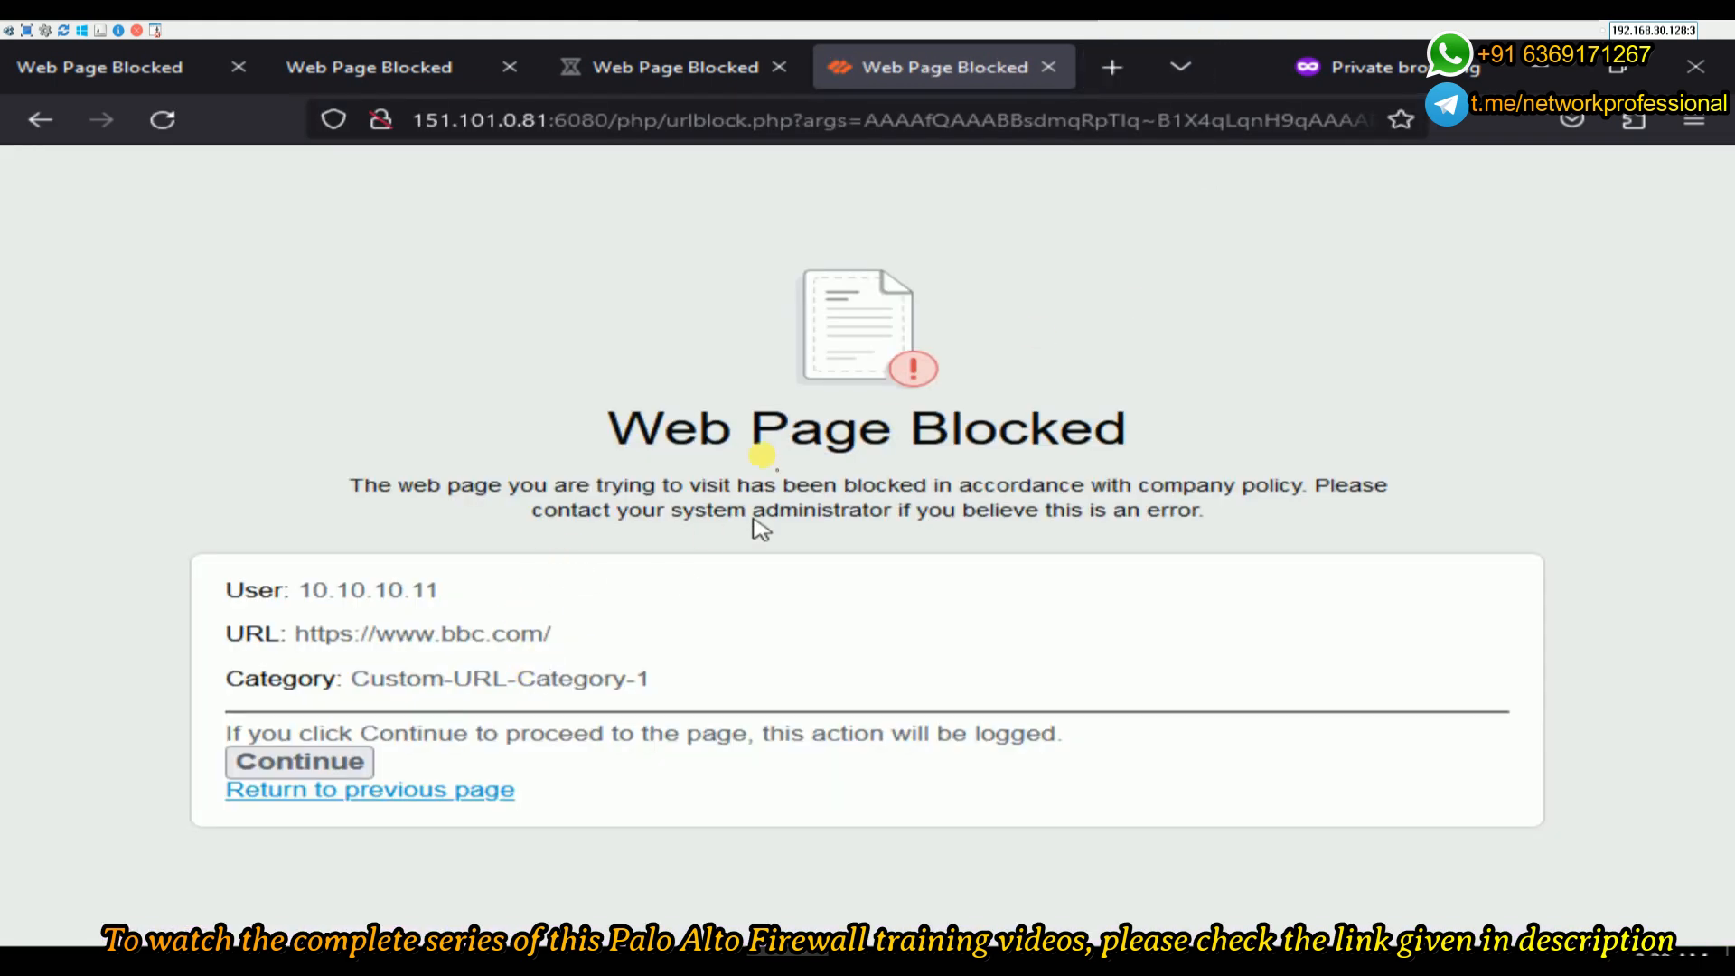
{"action": "left_click", "coordinate": [1124, 71]}
{"action": "type", "text": "cnn.com"}
{"action": "key", "text": "Return"}
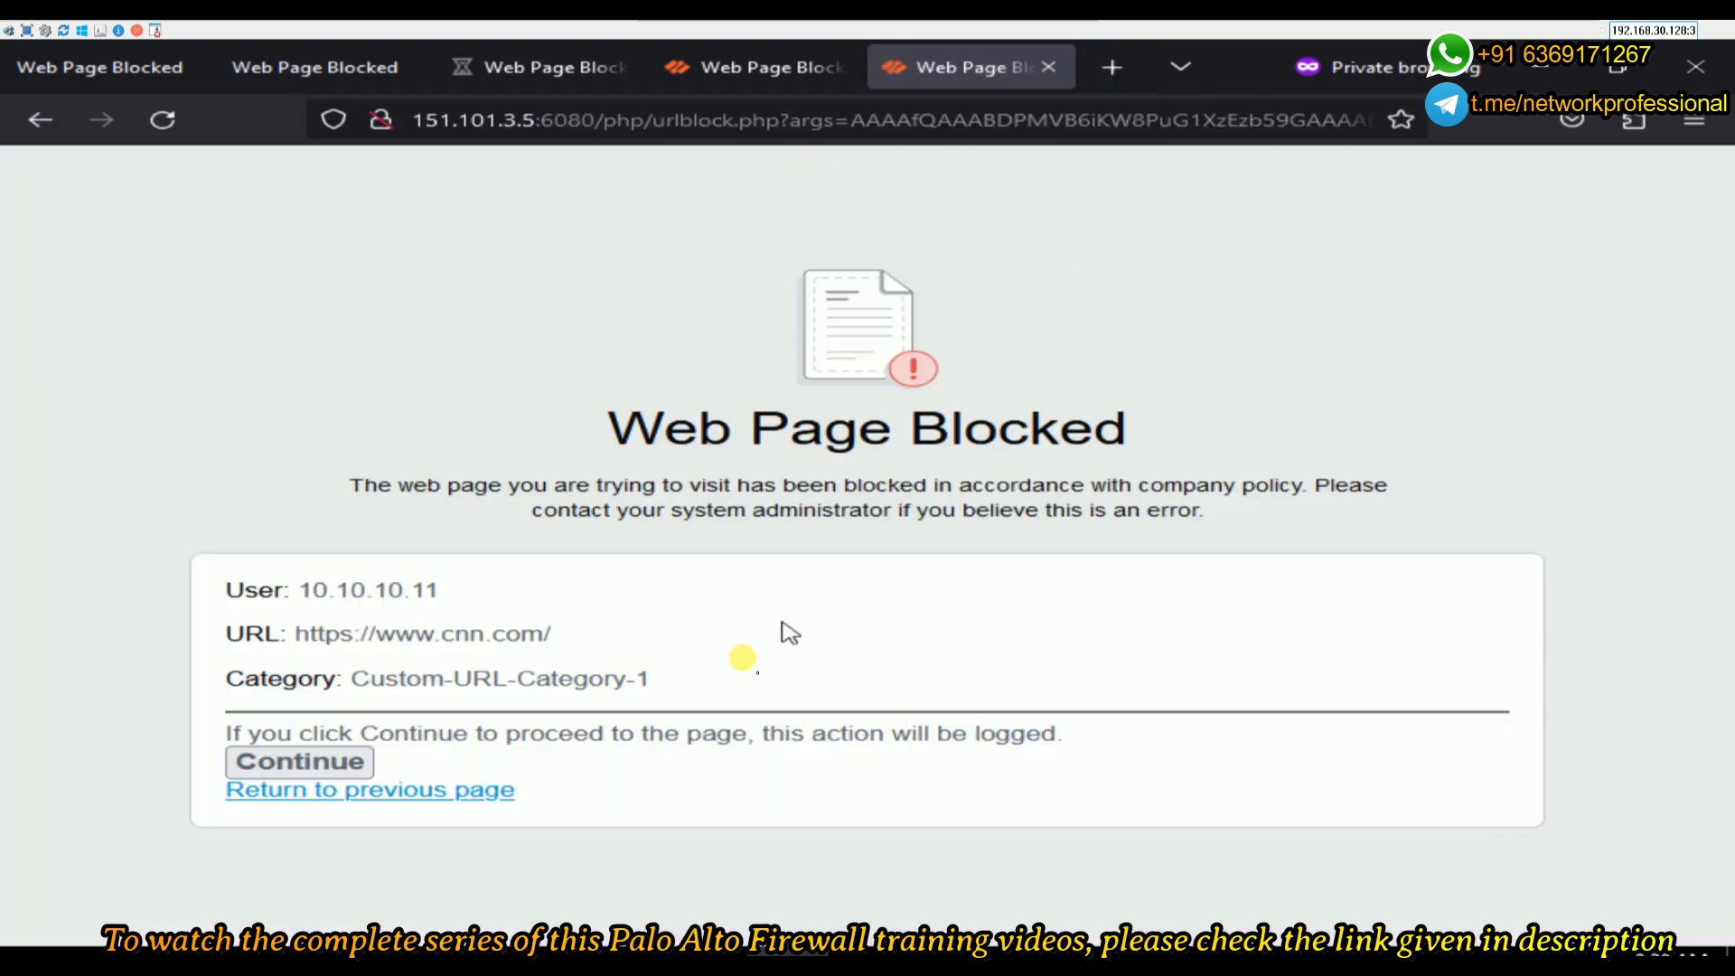
- Compare the CNN and BBC block pages' Custom-URL-Category-1 category, then continue to bbc.com
{"action": "left_click_drag", "start_coordinate": [650, 679], "coordinate": [376, 684]}
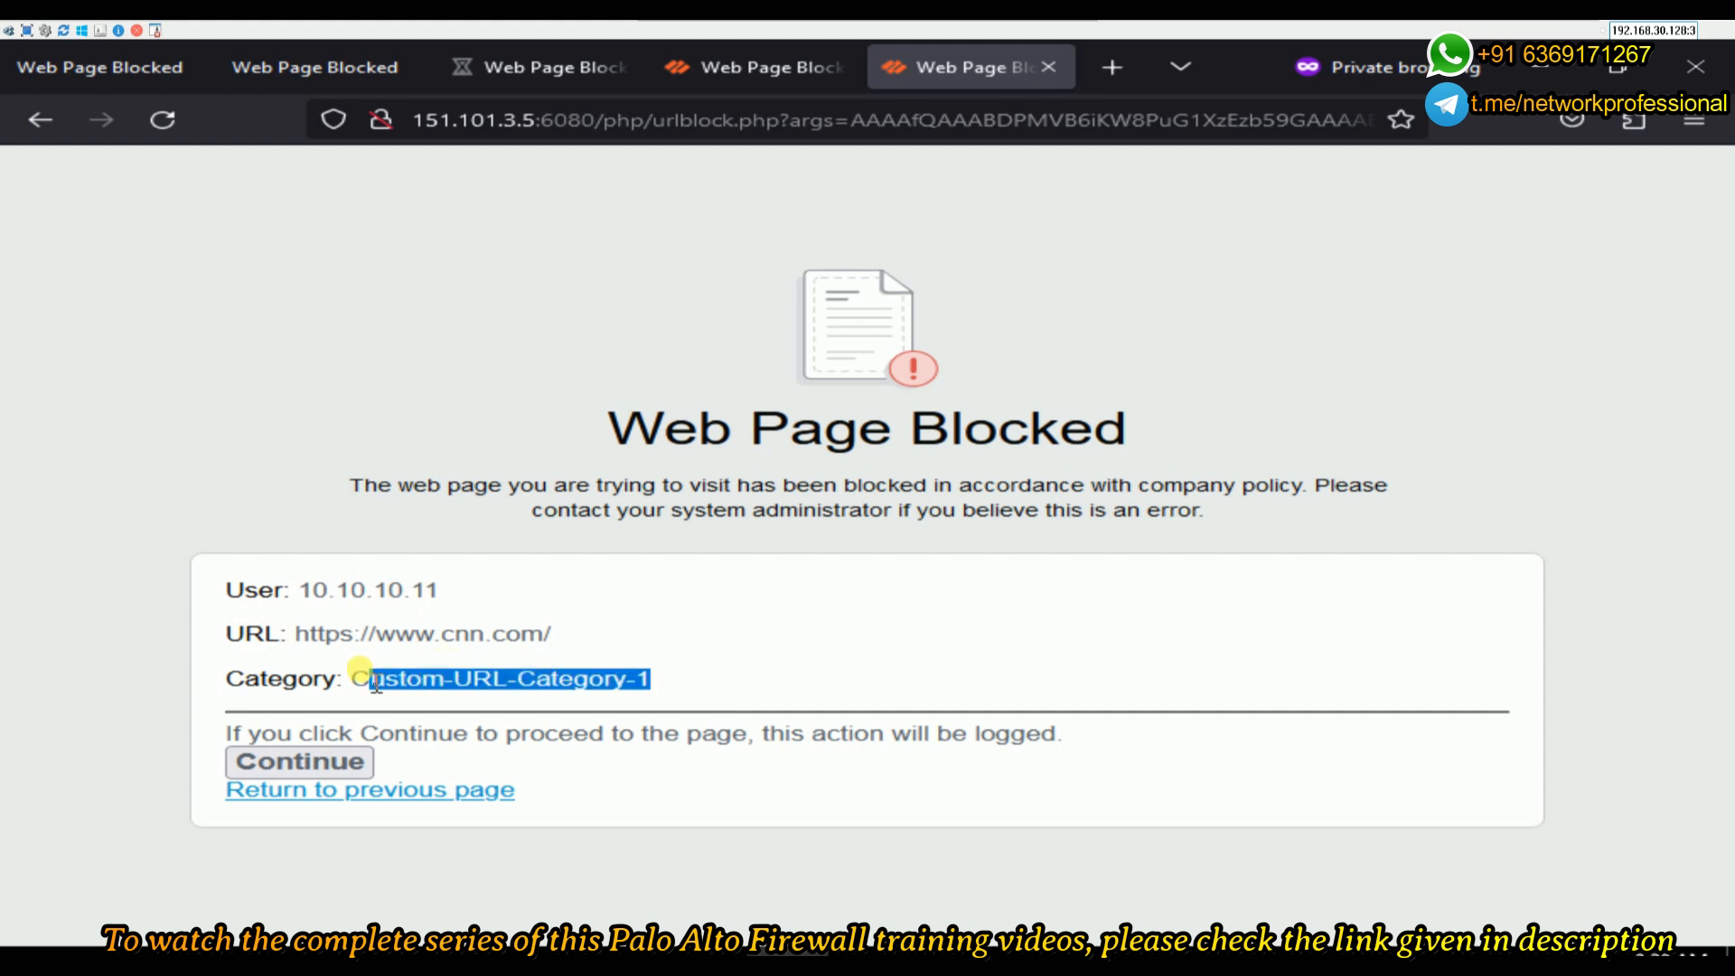
{"action": "left_click", "coordinate": [729, 52]}
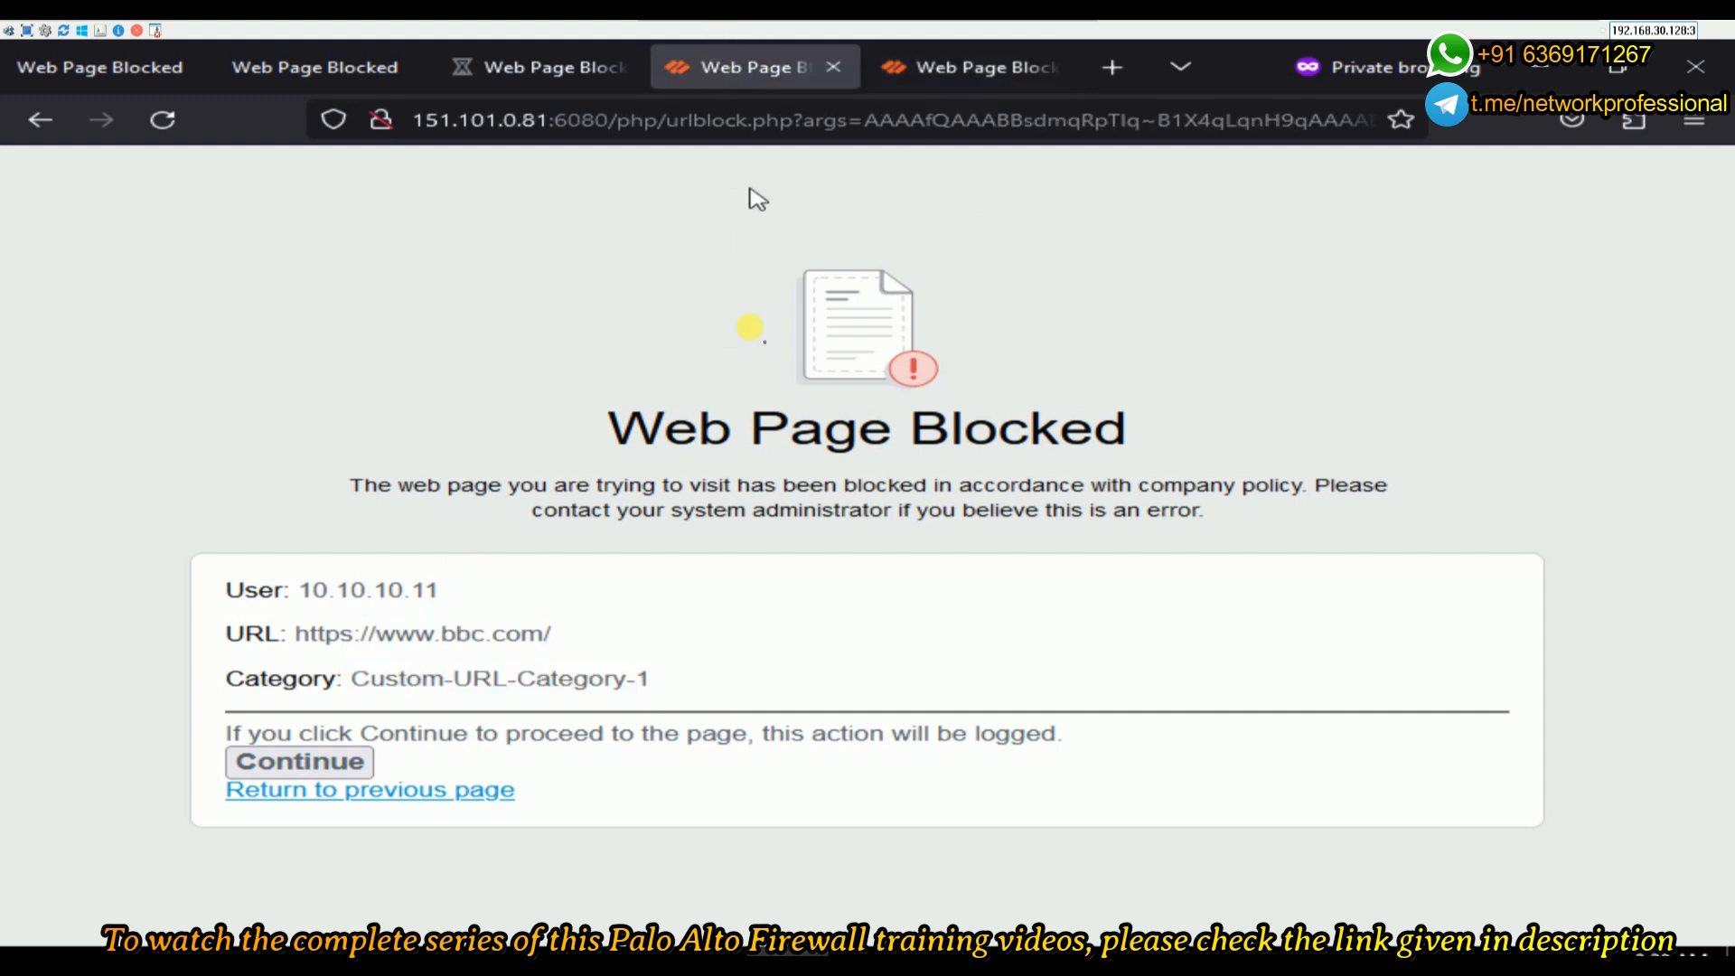
{"action": "left_click_drag", "start_coordinate": [650, 678], "coordinate": [369, 670]}
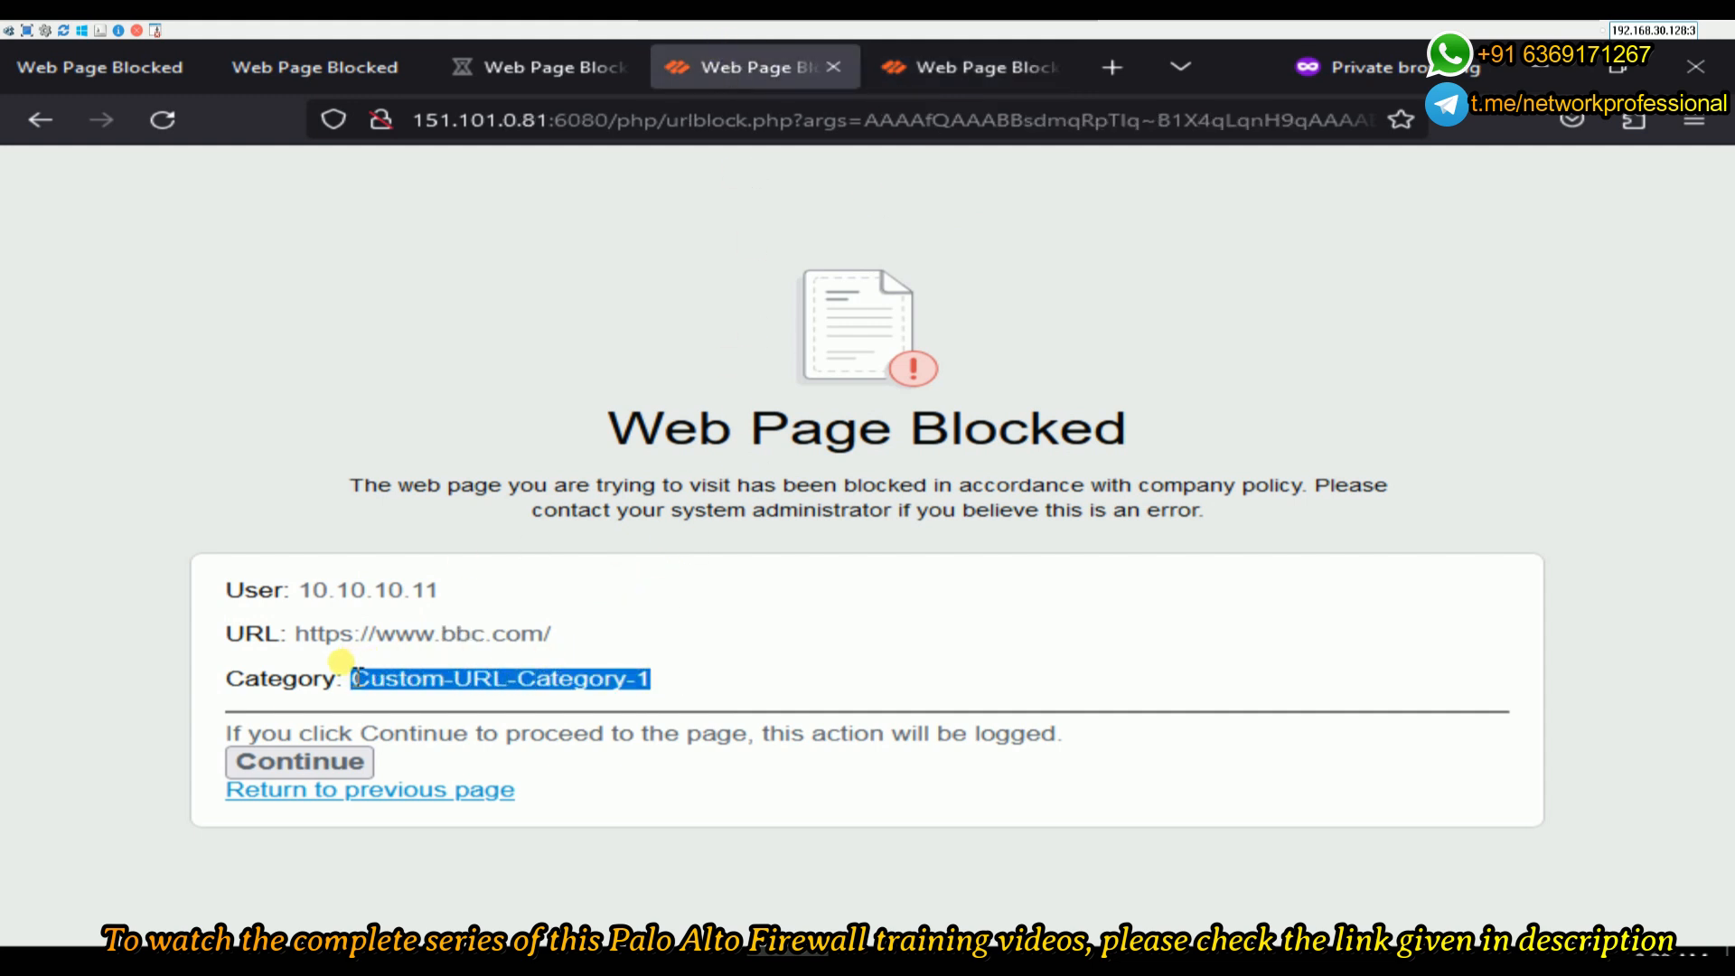
{"action": "left_click", "coordinate": [554, 78]}
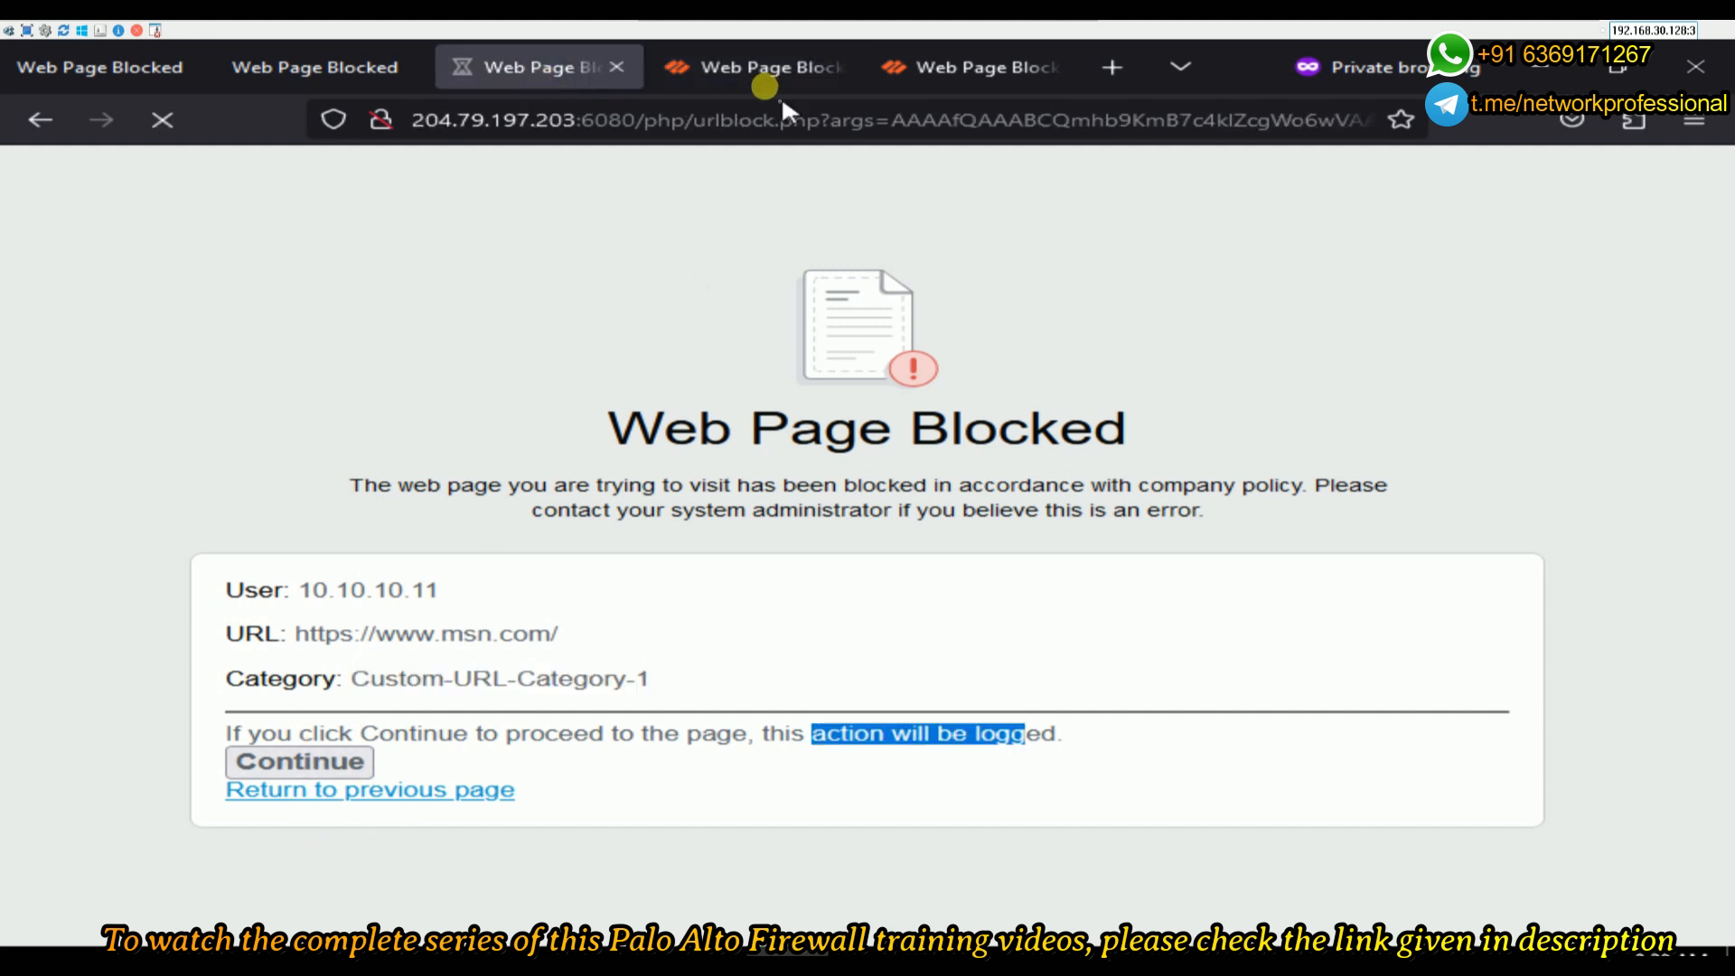
{"action": "left_click", "coordinate": [697, 60]}
{"action": "left_click", "coordinate": [291, 768]}
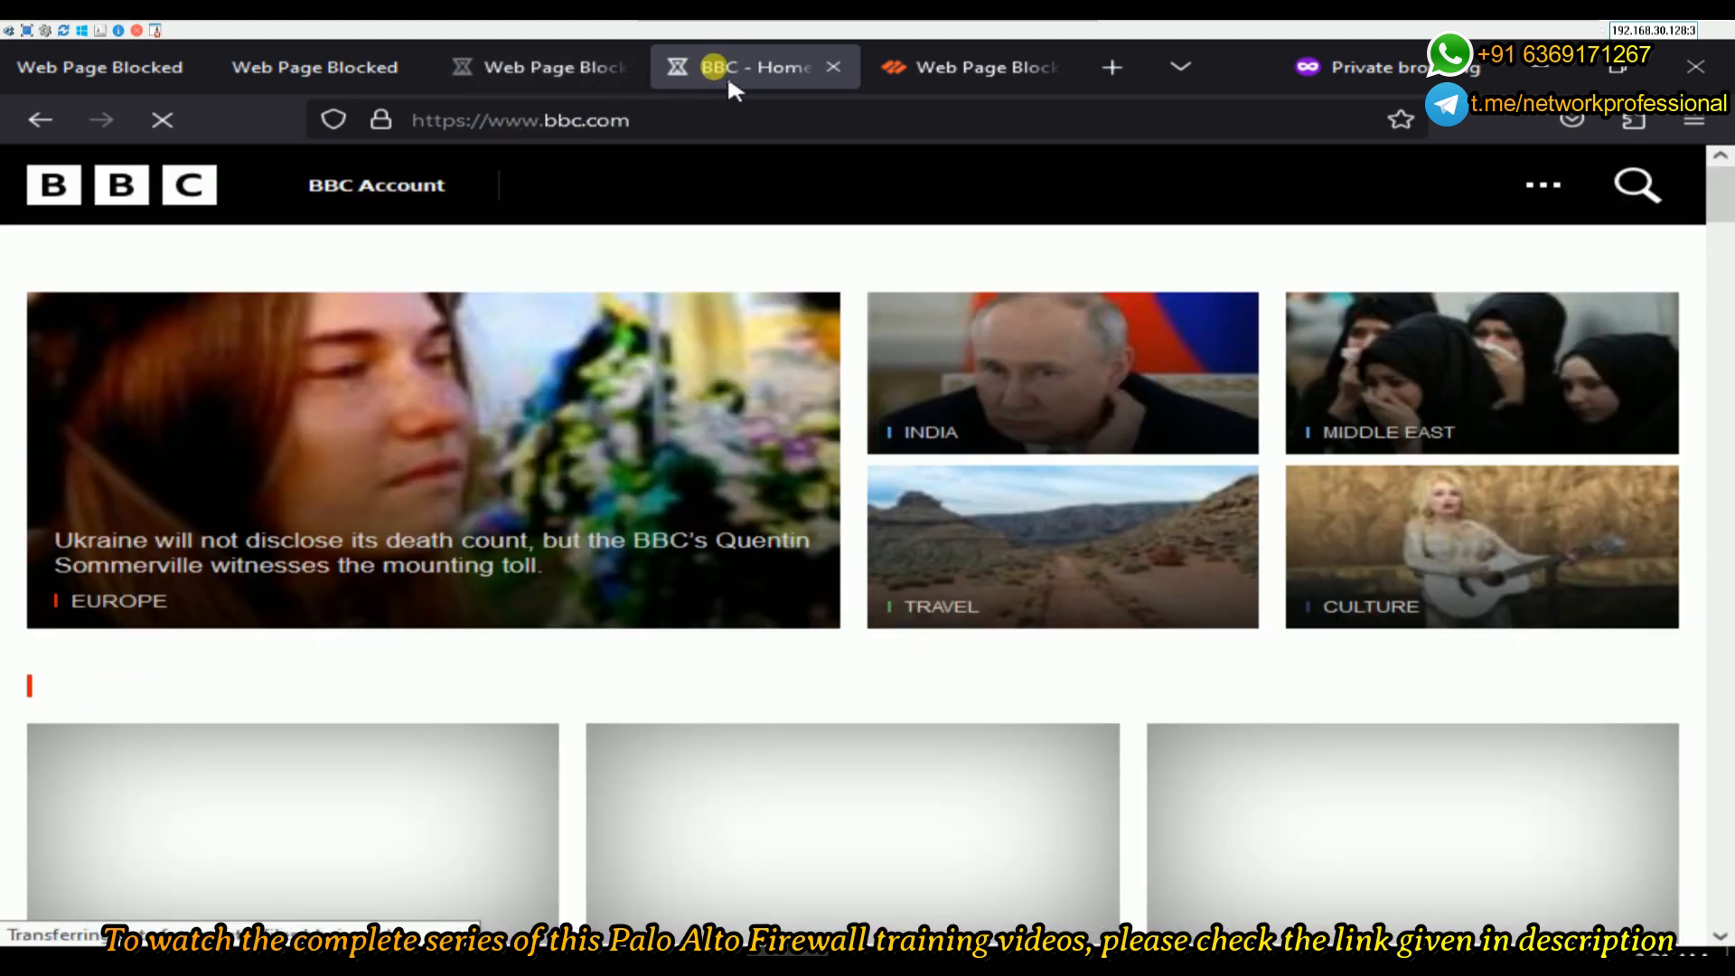
- Continue past the CNN block page, check the MSN and BBC tabs, and minimize the client VM
{"action": "left_click", "coordinate": [920, 68]}
{"action": "left_click", "coordinate": [285, 766]}
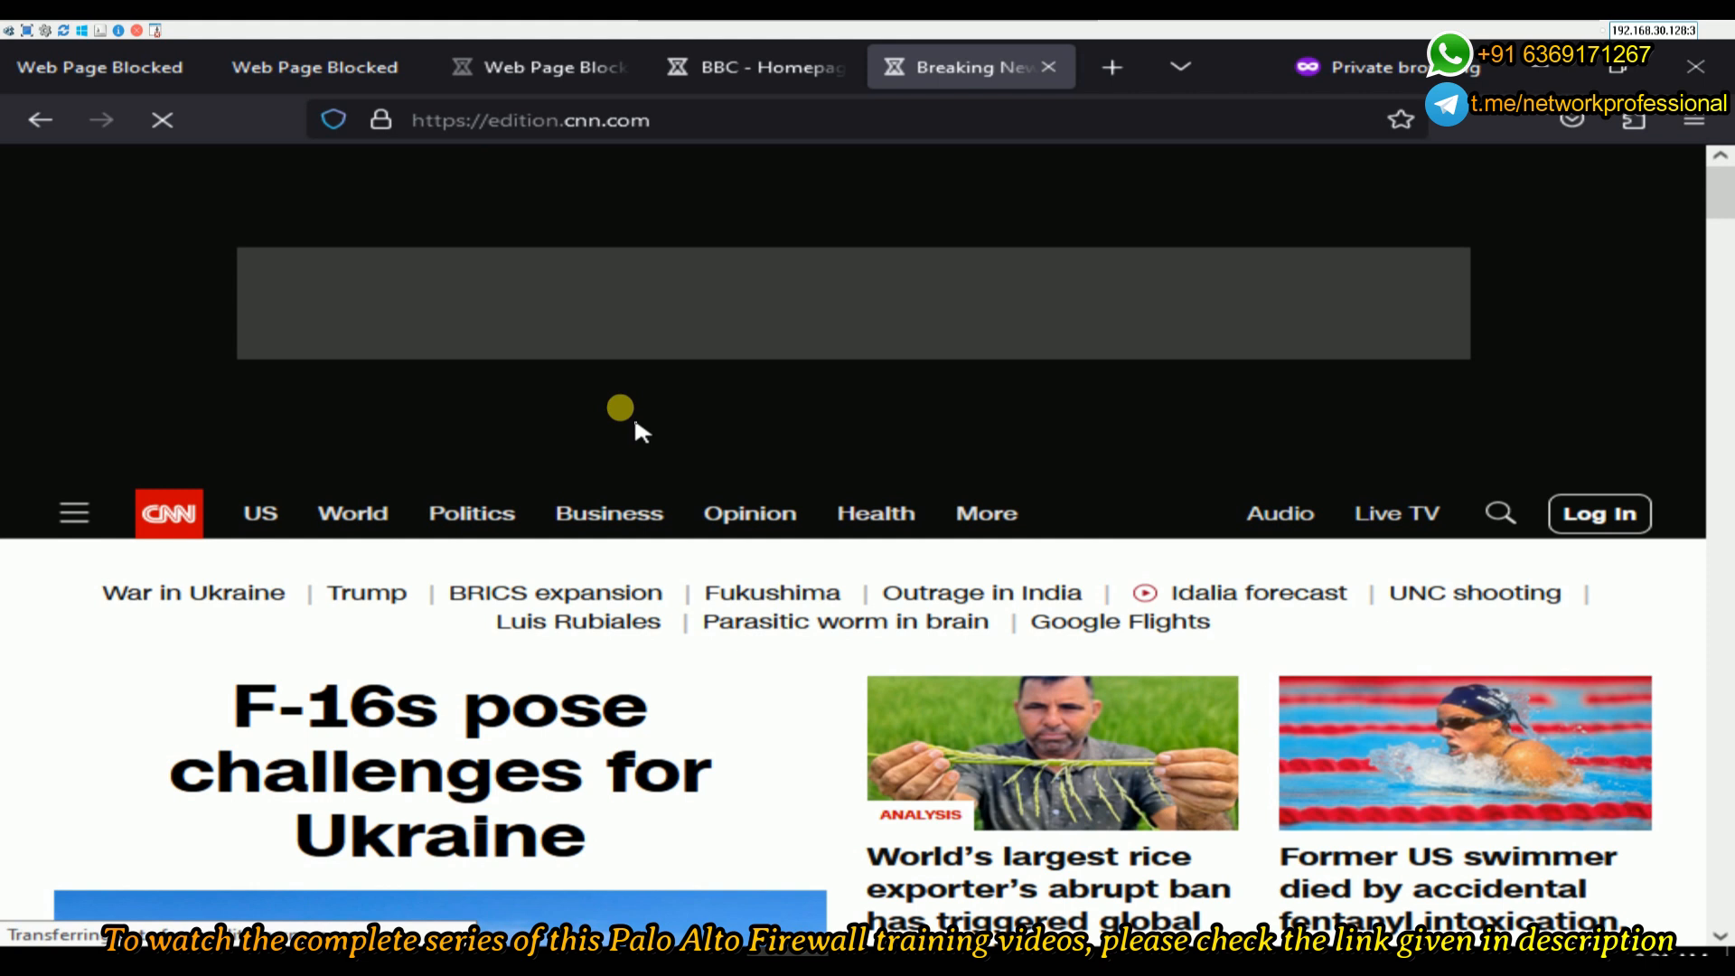
{"action": "left_click", "coordinate": [542, 69]}
{"action": "left_click", "coordinate": [736, 65]}
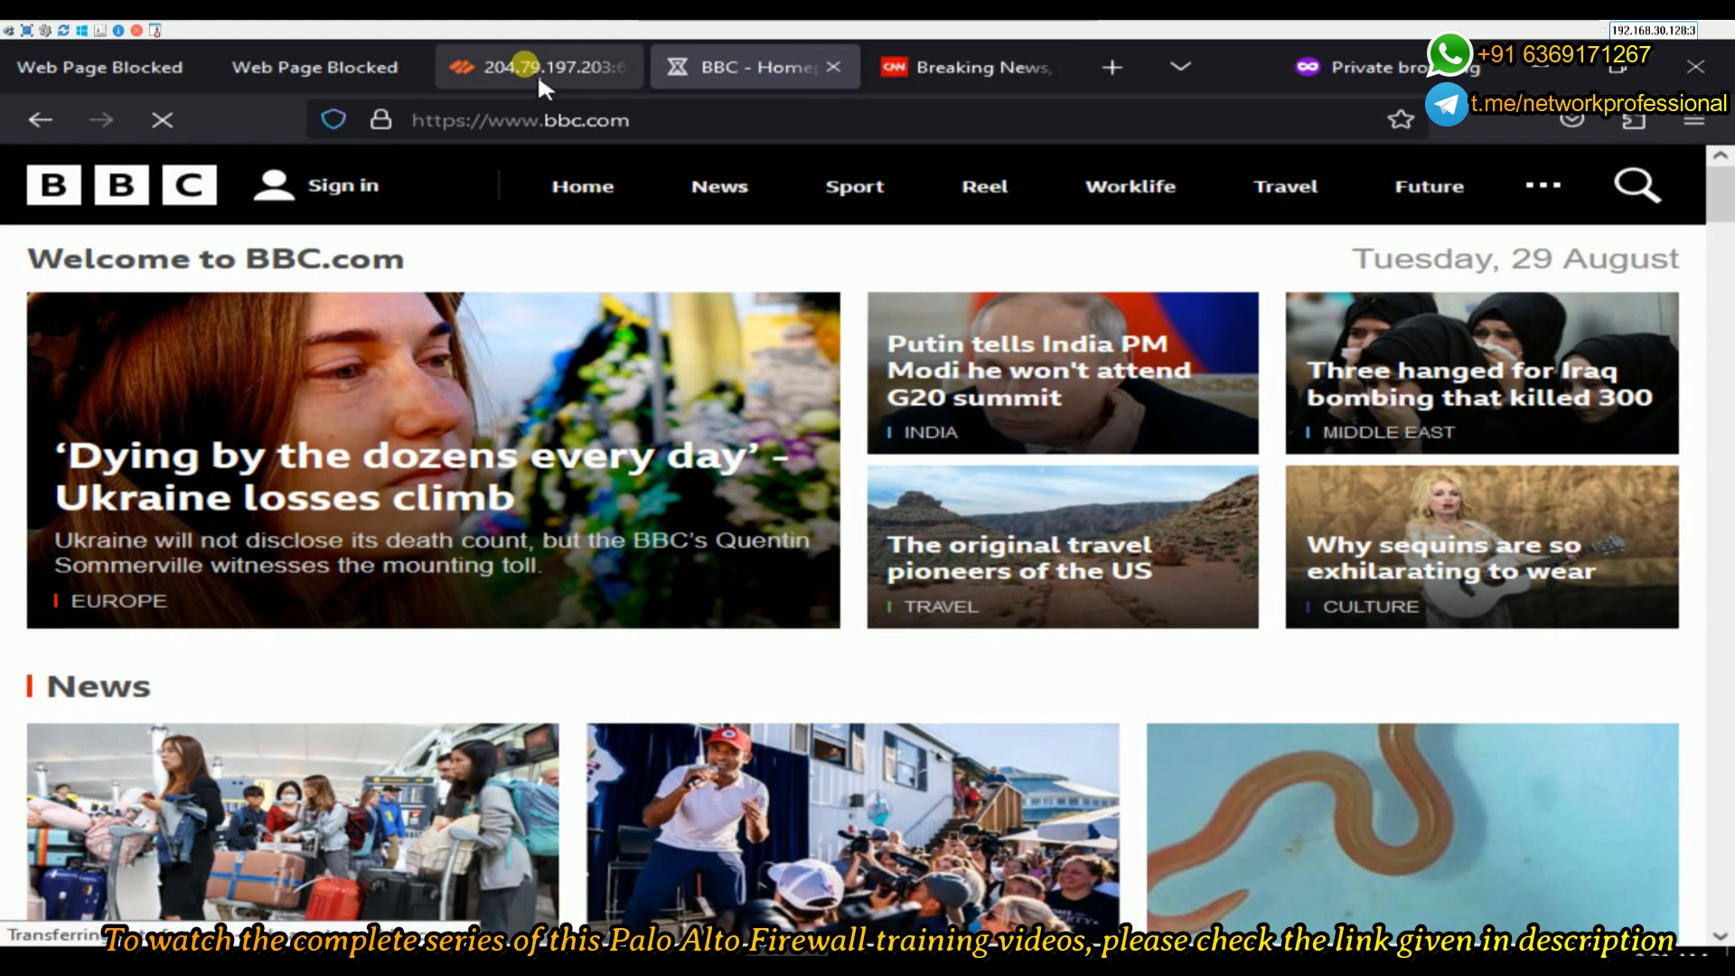
{"action": "left_click", "coordinate": [540, 73]}
{"action": "left_click", "coordinate": [759, 68]}
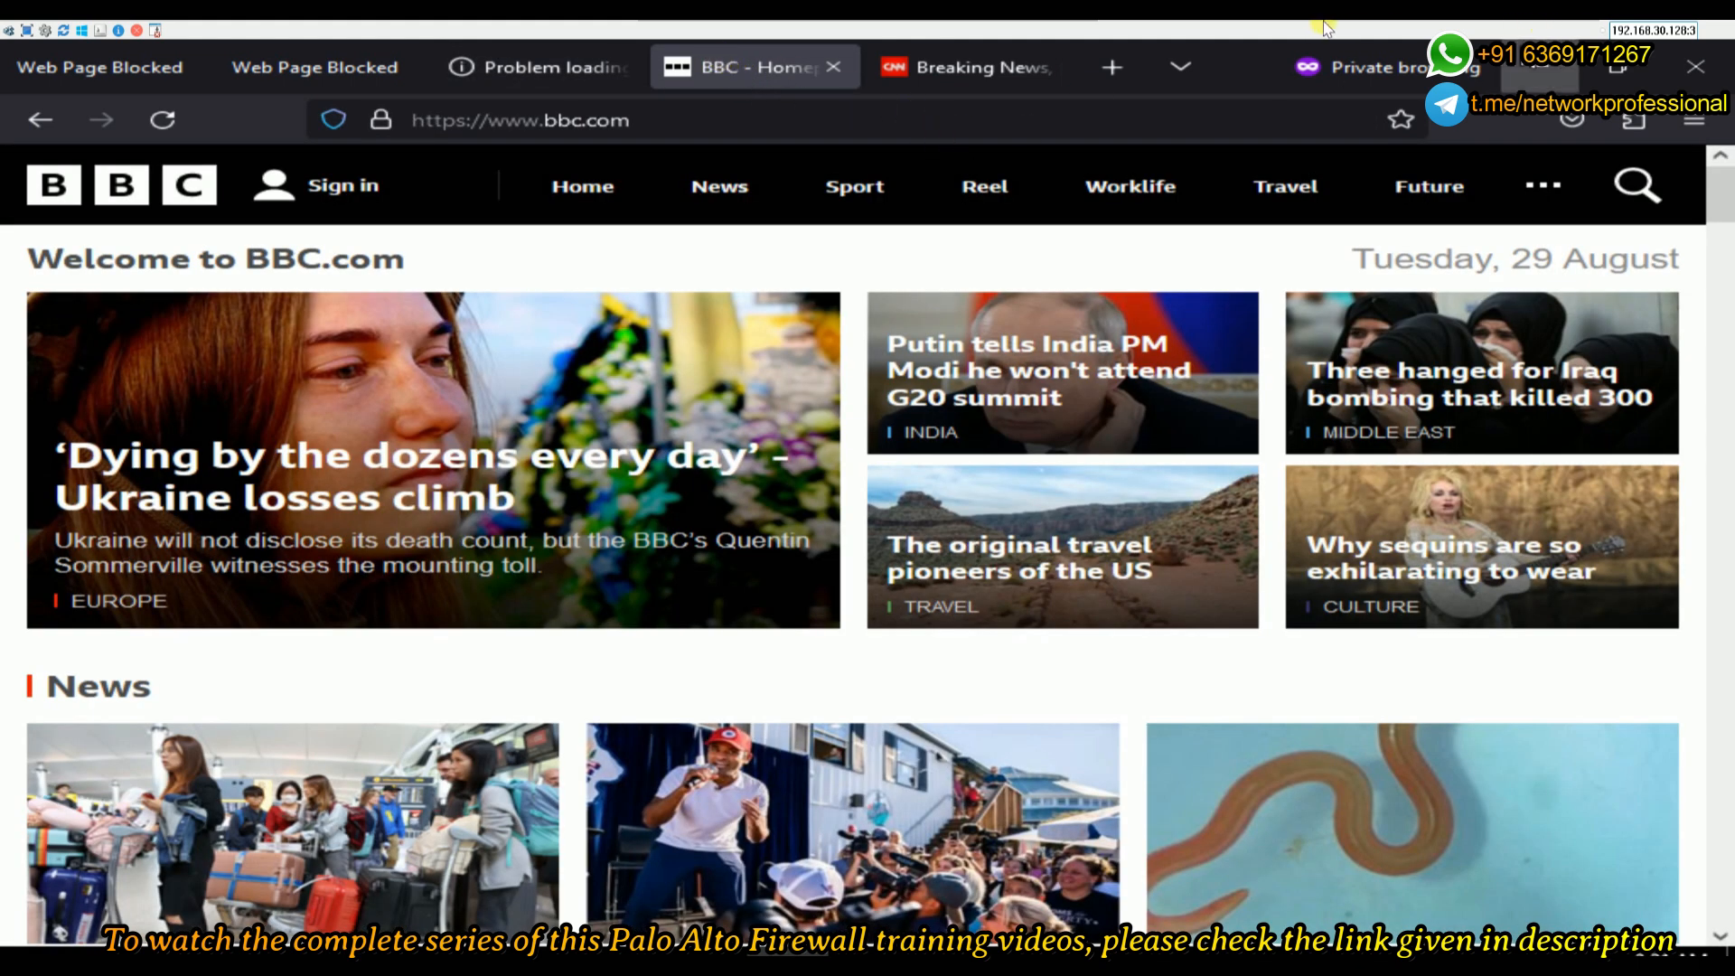
{"action": "mouse_move", "coordinate": [1024, 30]}
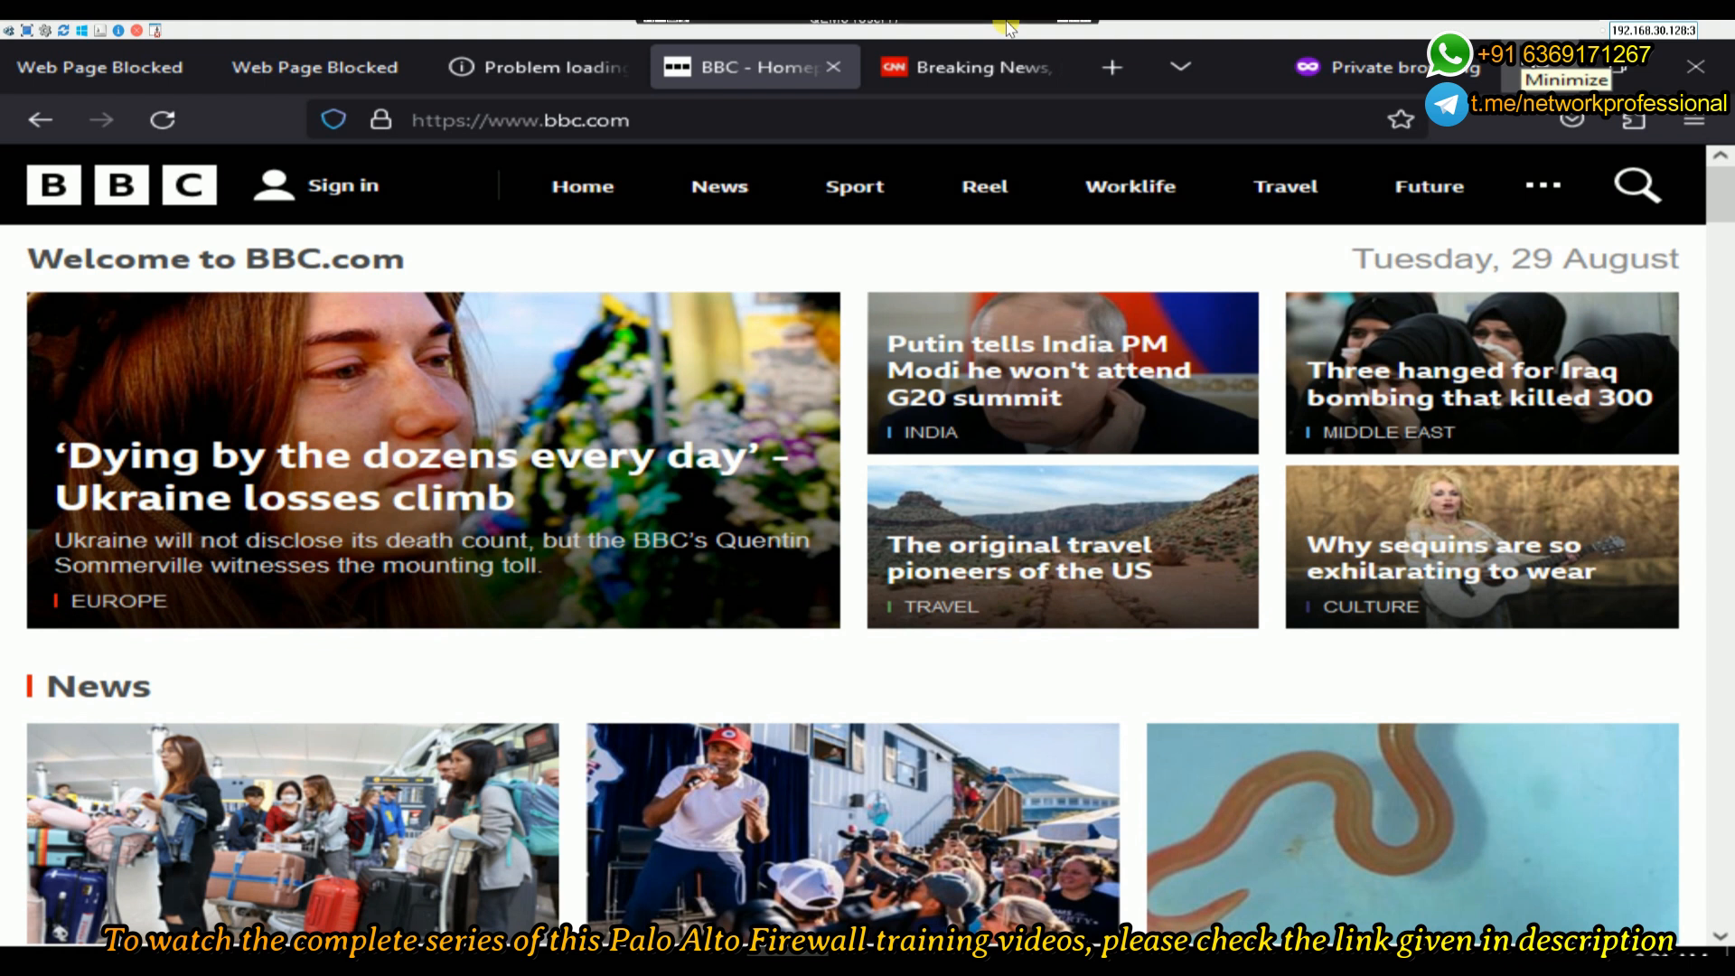
{"action": "left_click", "coordinate": [1063, 30]}
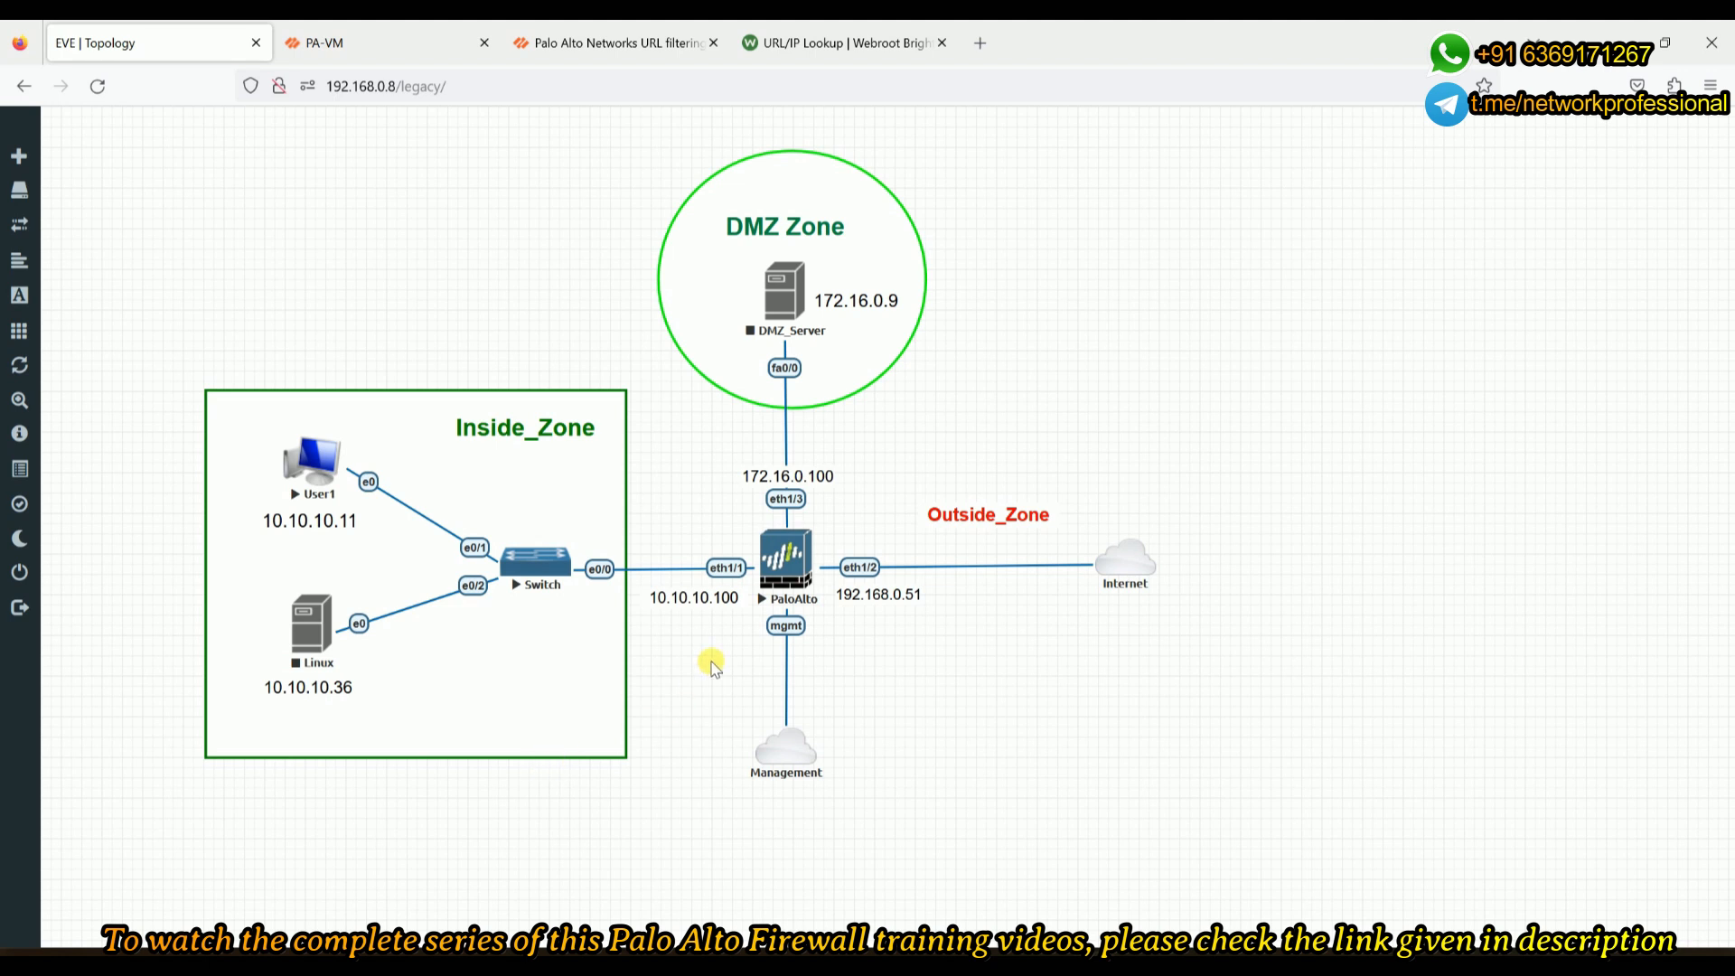
- Set Custom-URL-Category-1 in My-URL-Profile to override site access, credential submission continue, and save
{"action": "left_click", "coordinate": [378, 47]}
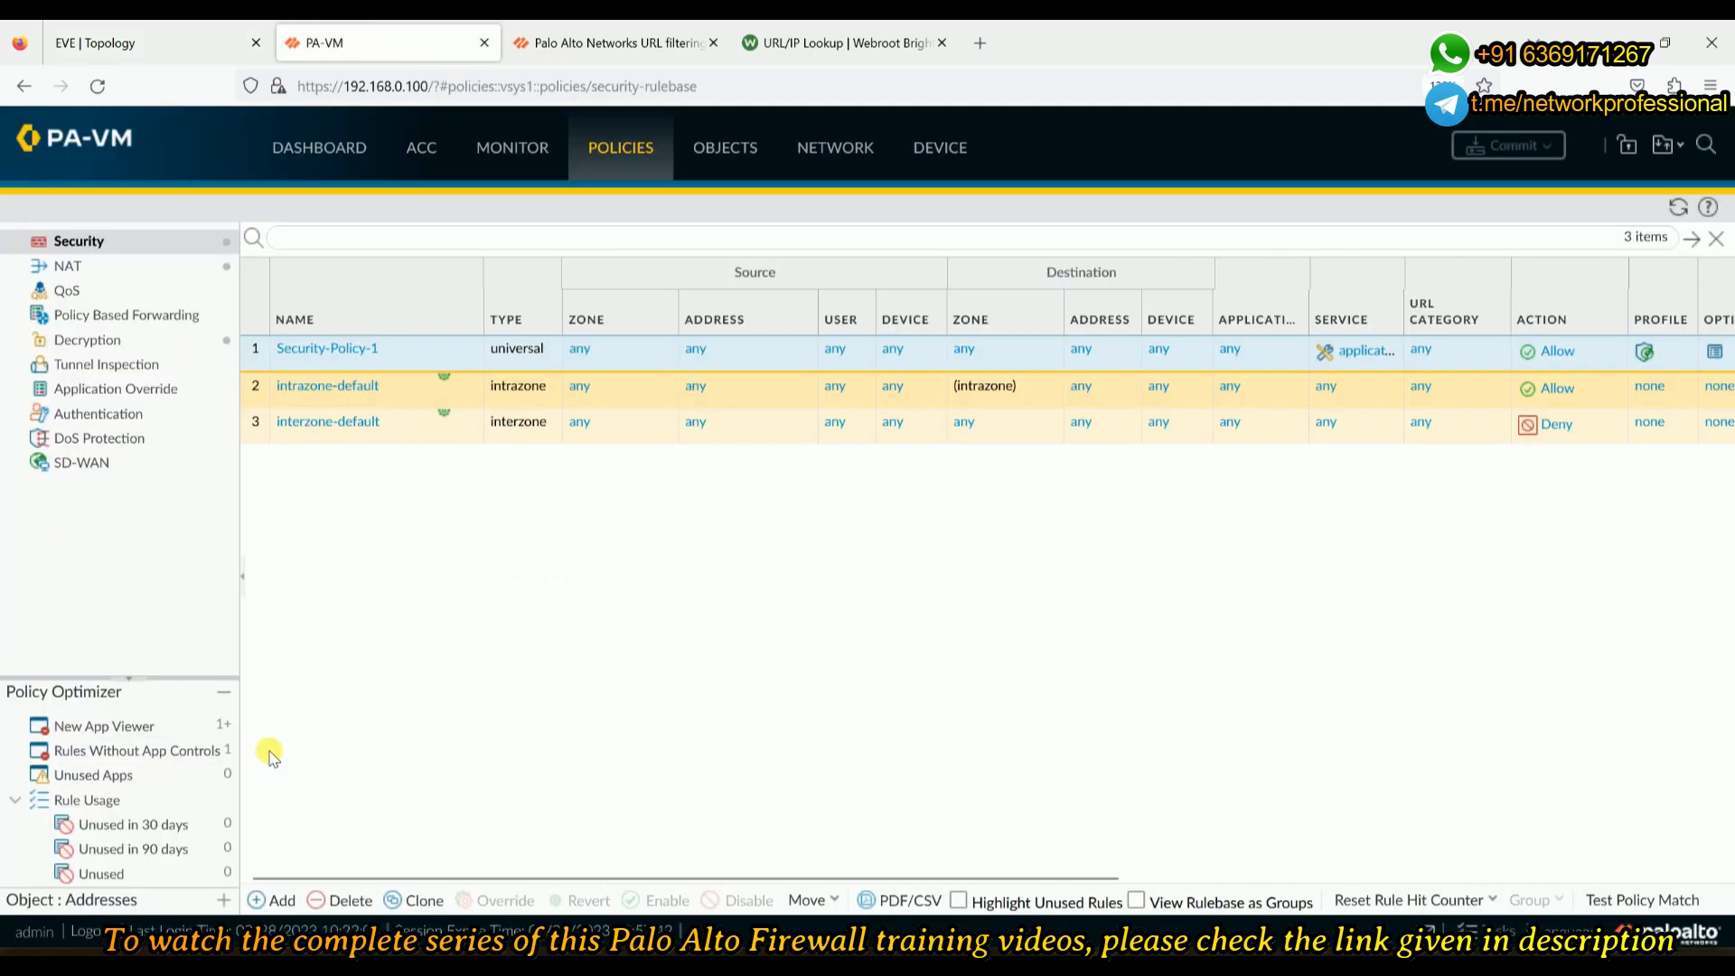
{"action": "left_click", "coordinate": [702, 150]}
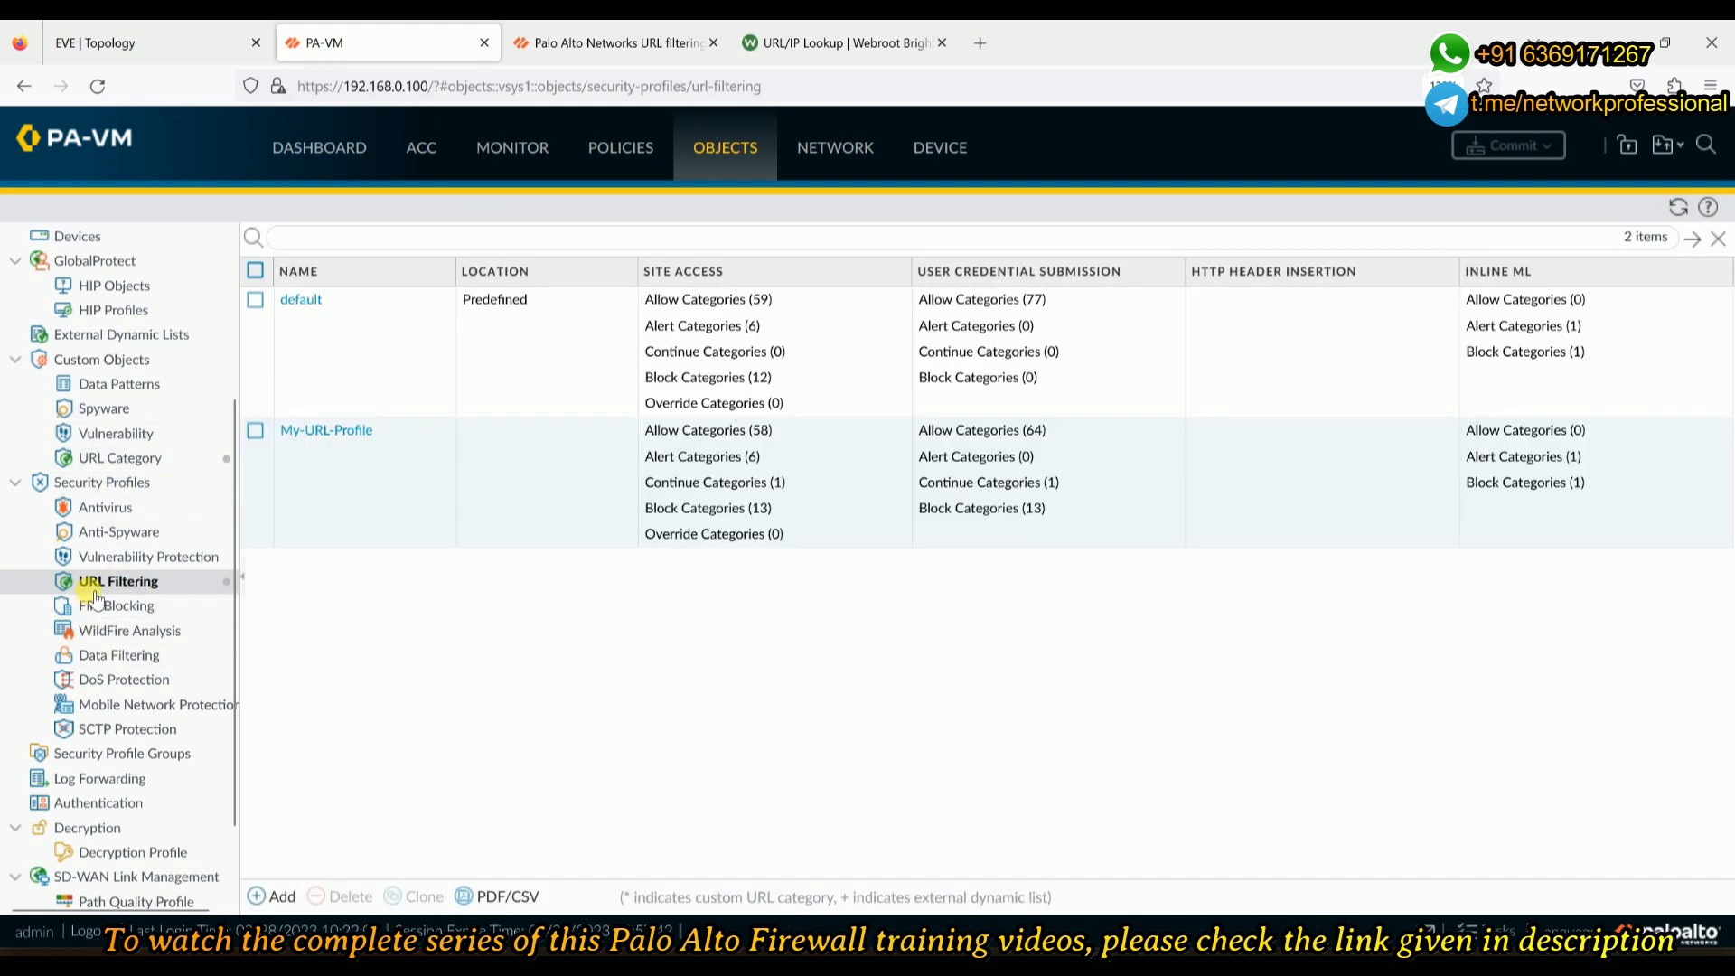
{"action": "left_click", "coordinate": [308, 434]}
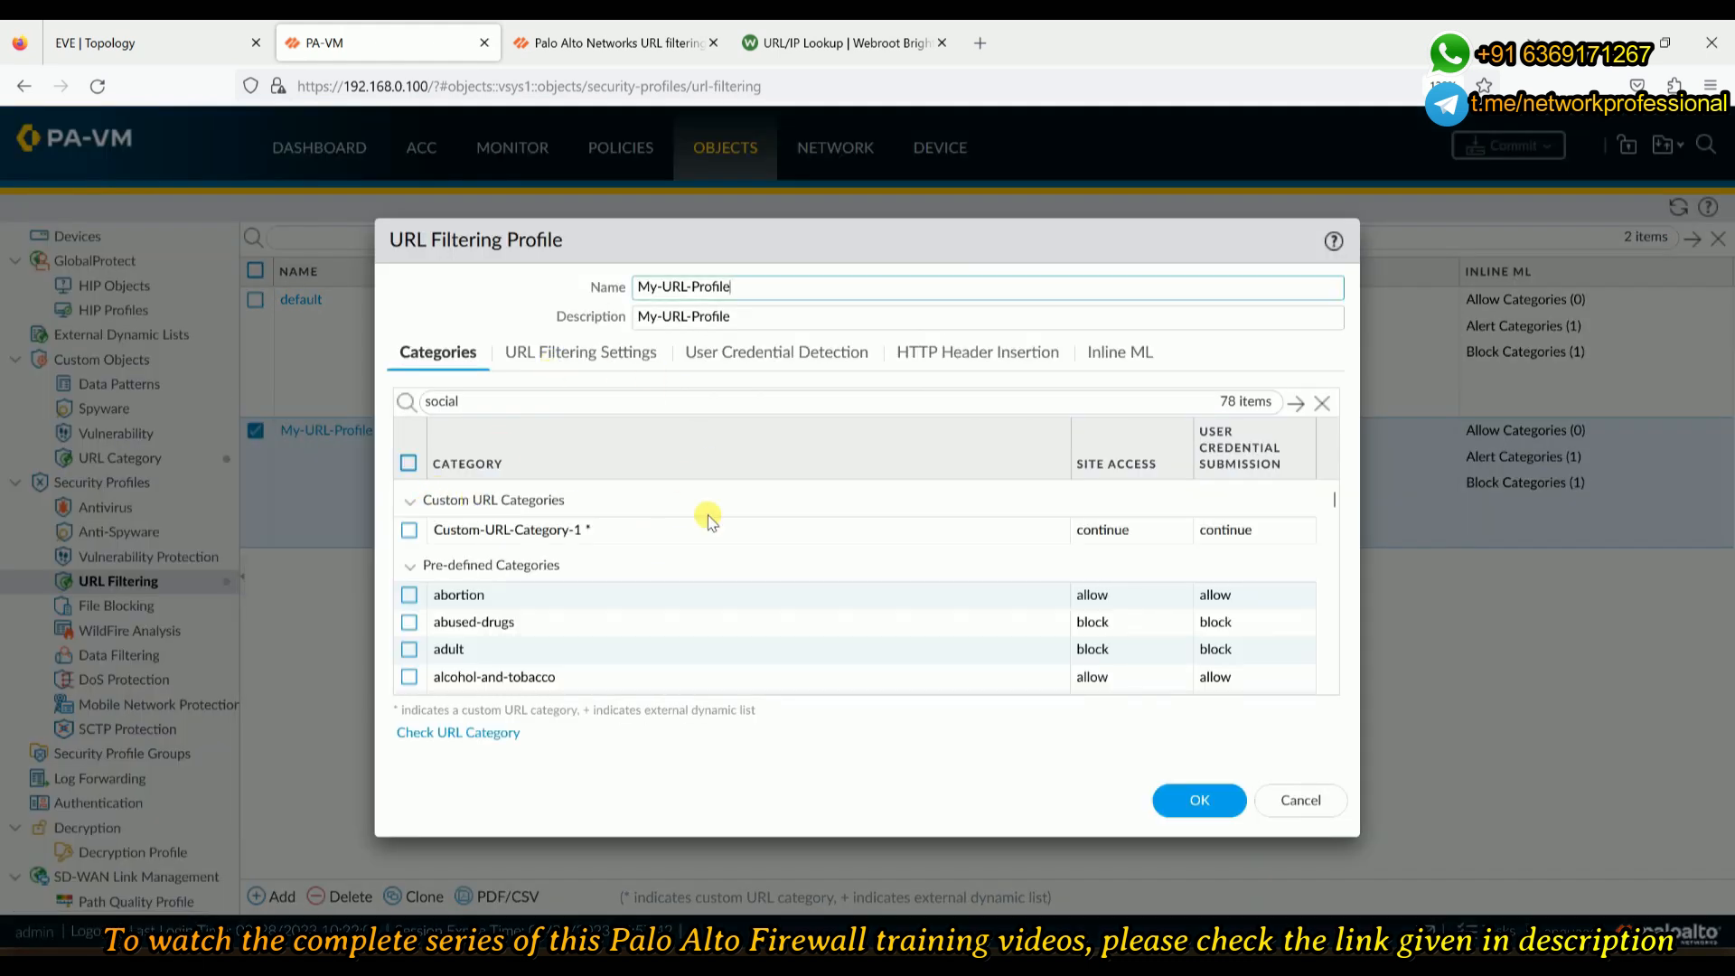
{"action": "left_click", "coordinate": [1121, 538]}
{"action": "left_click", "coordinate": [1121, 537]}
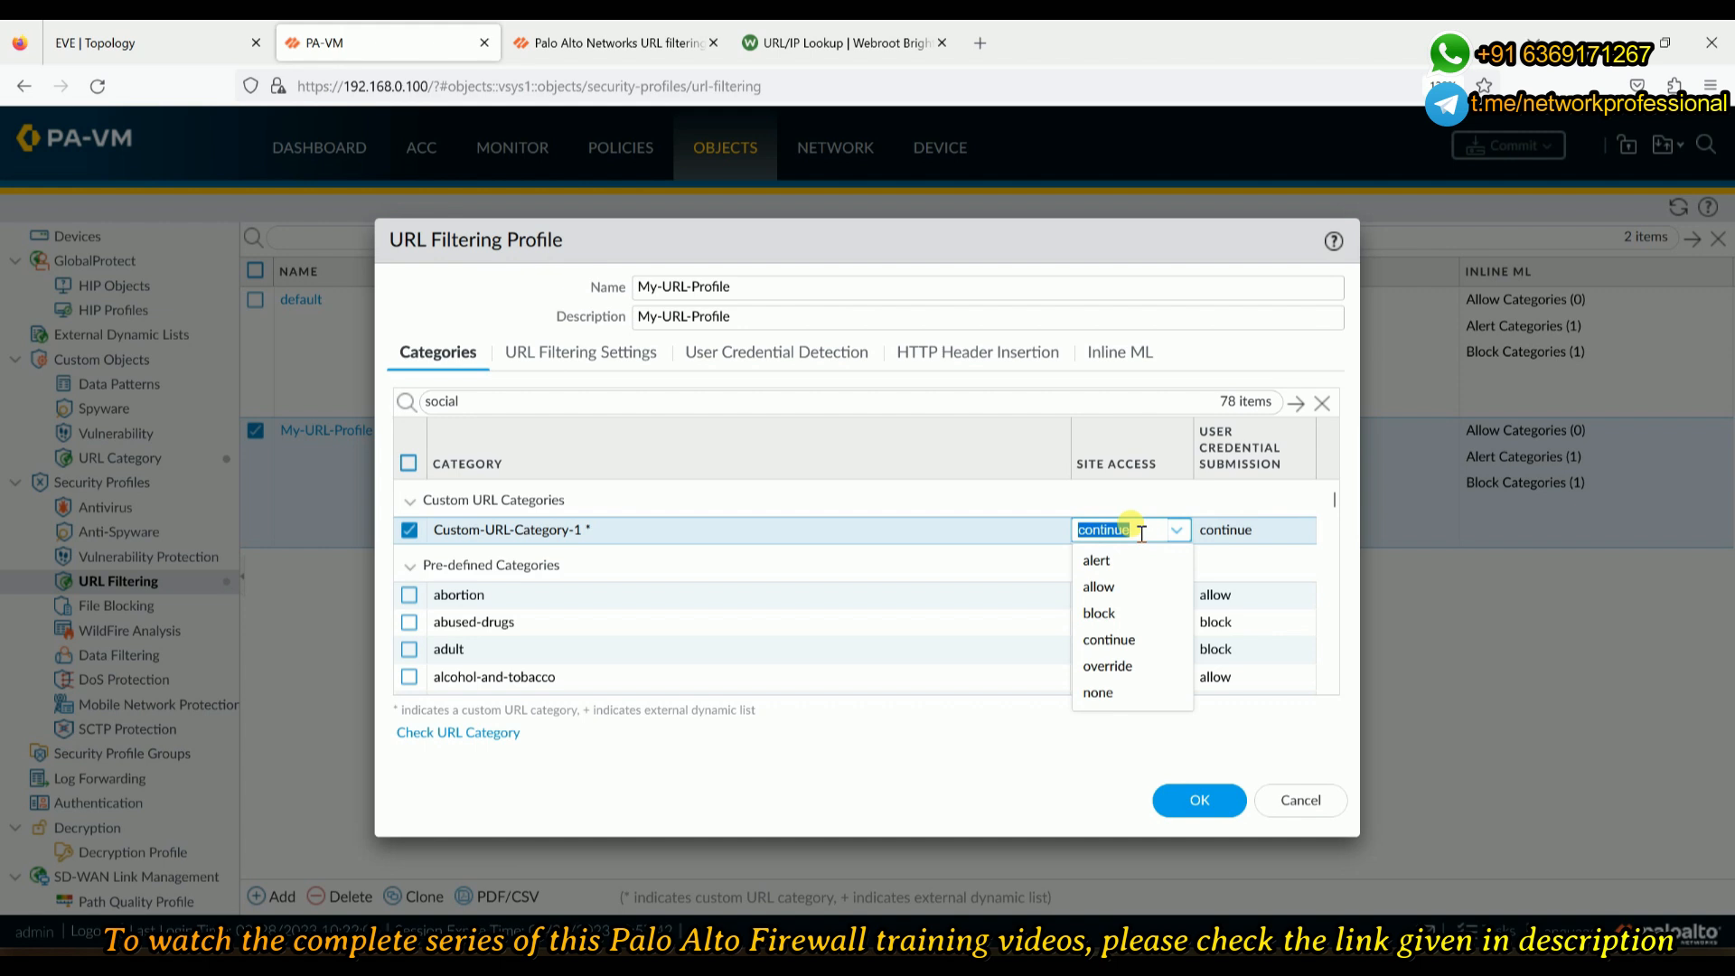
{"action": "left_click", "coordinate": [1125, 669]}
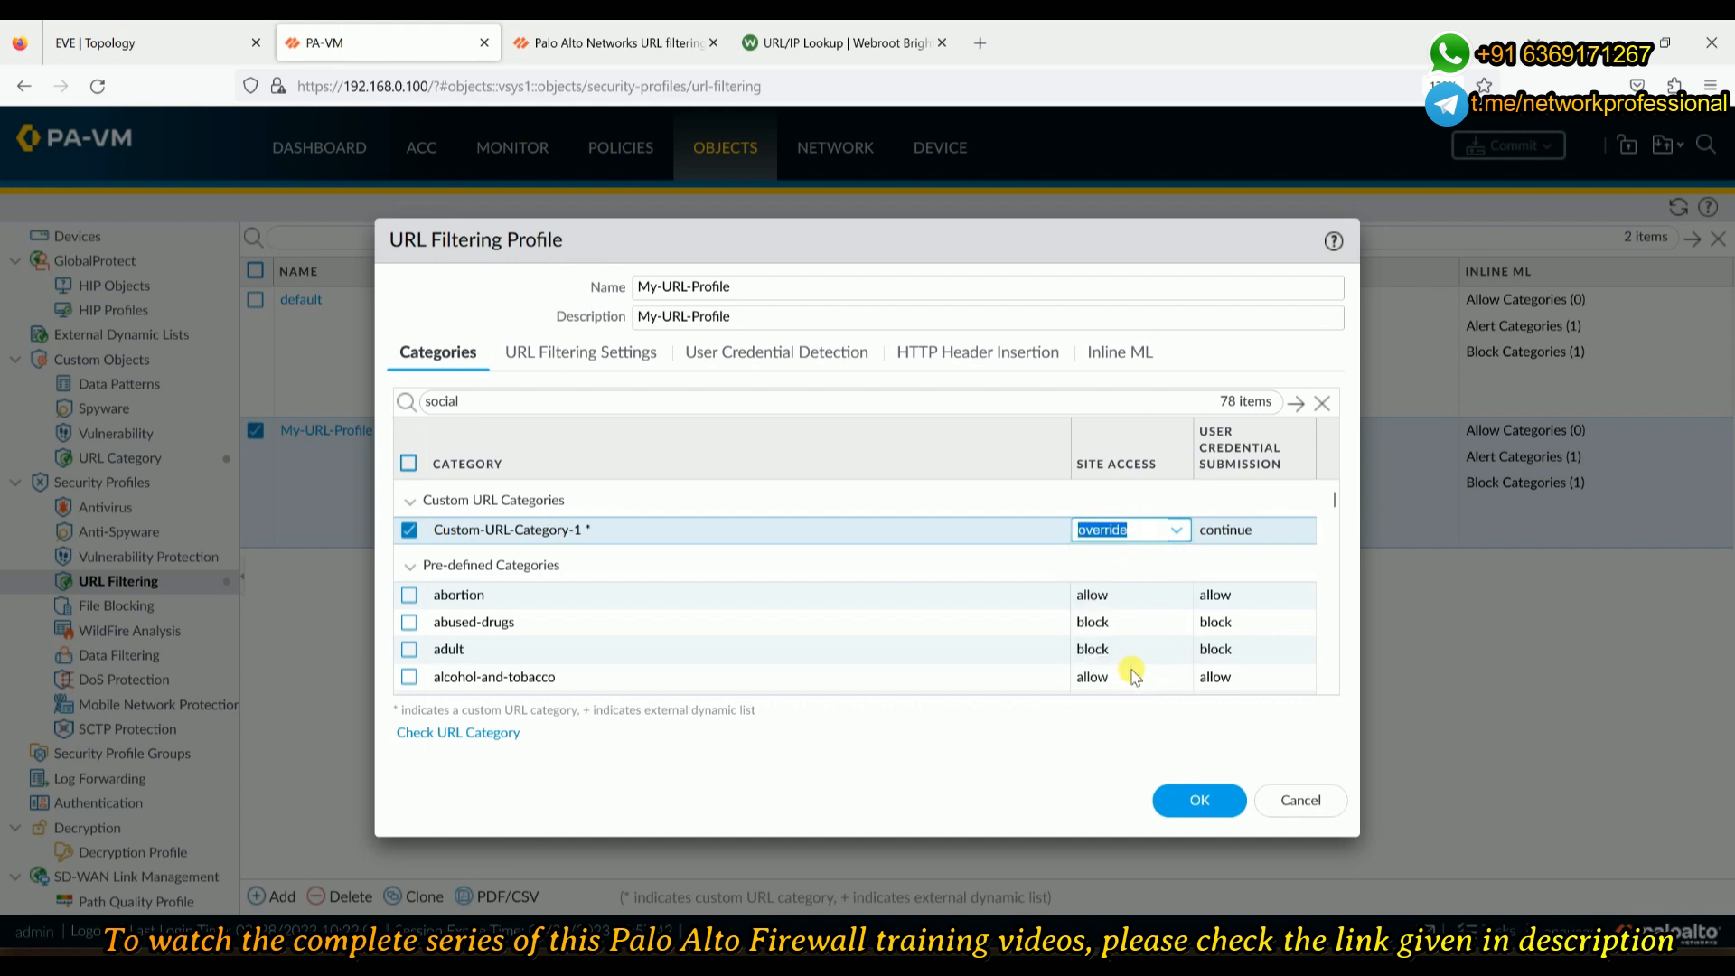
{"action": "left_click", "coordinate": [1225, 535]}
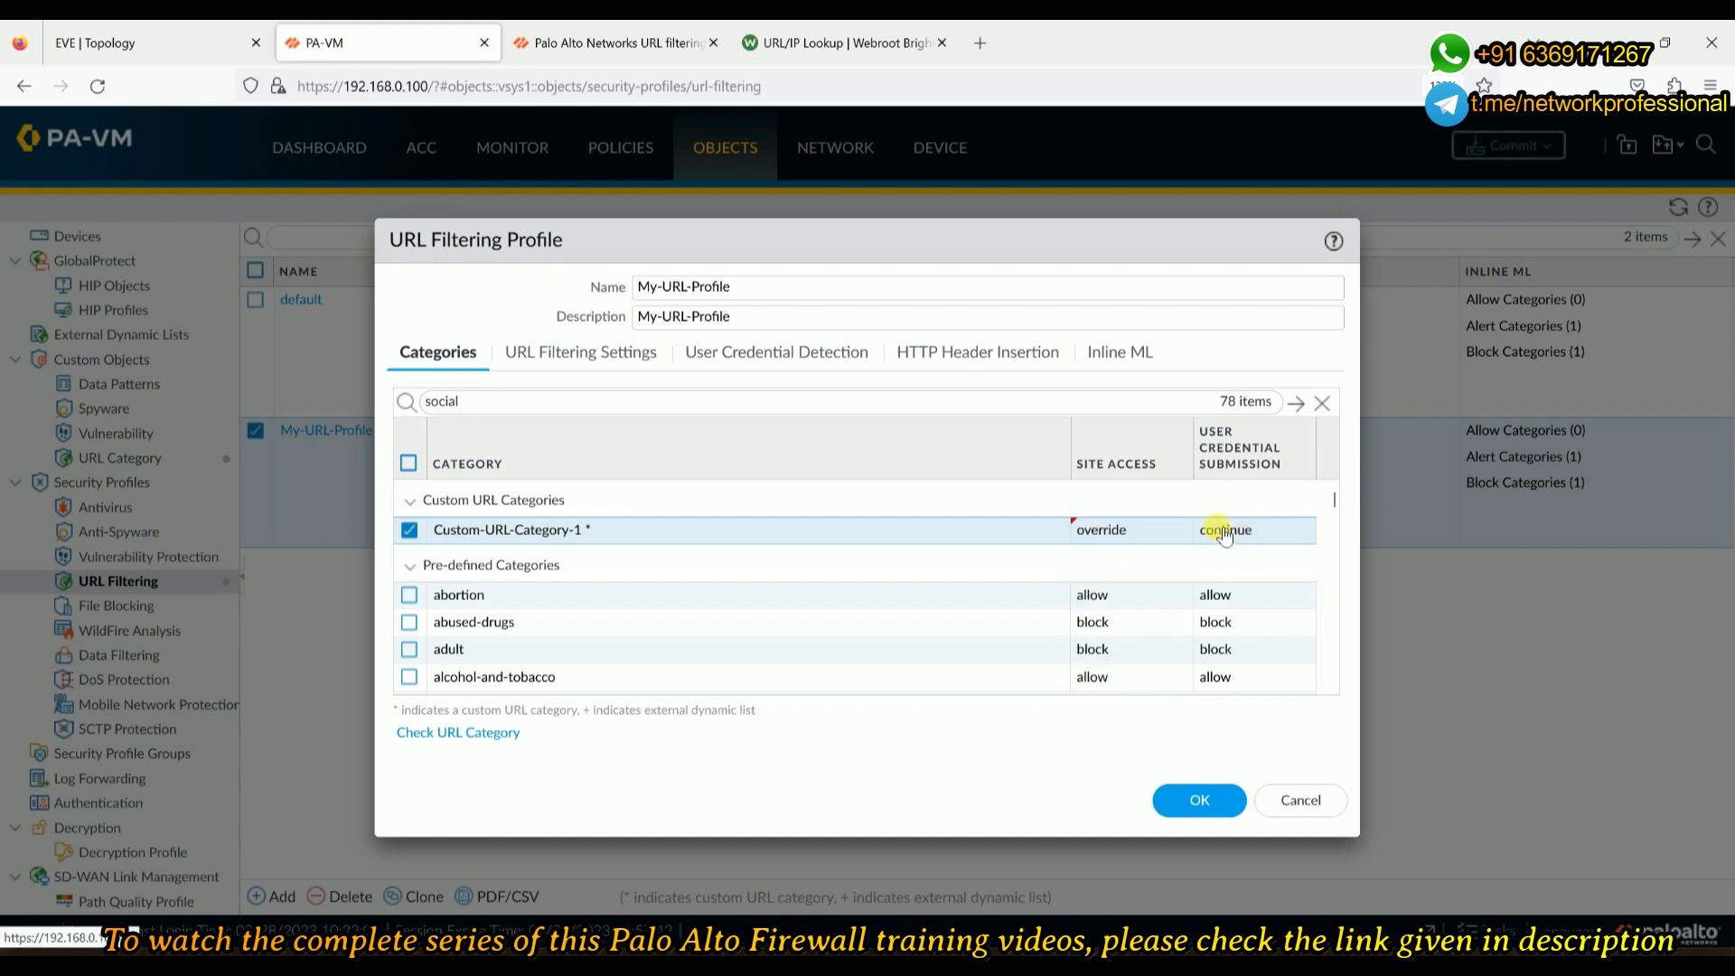
{"action": "left_click", "coordinate": [1231, 535]}
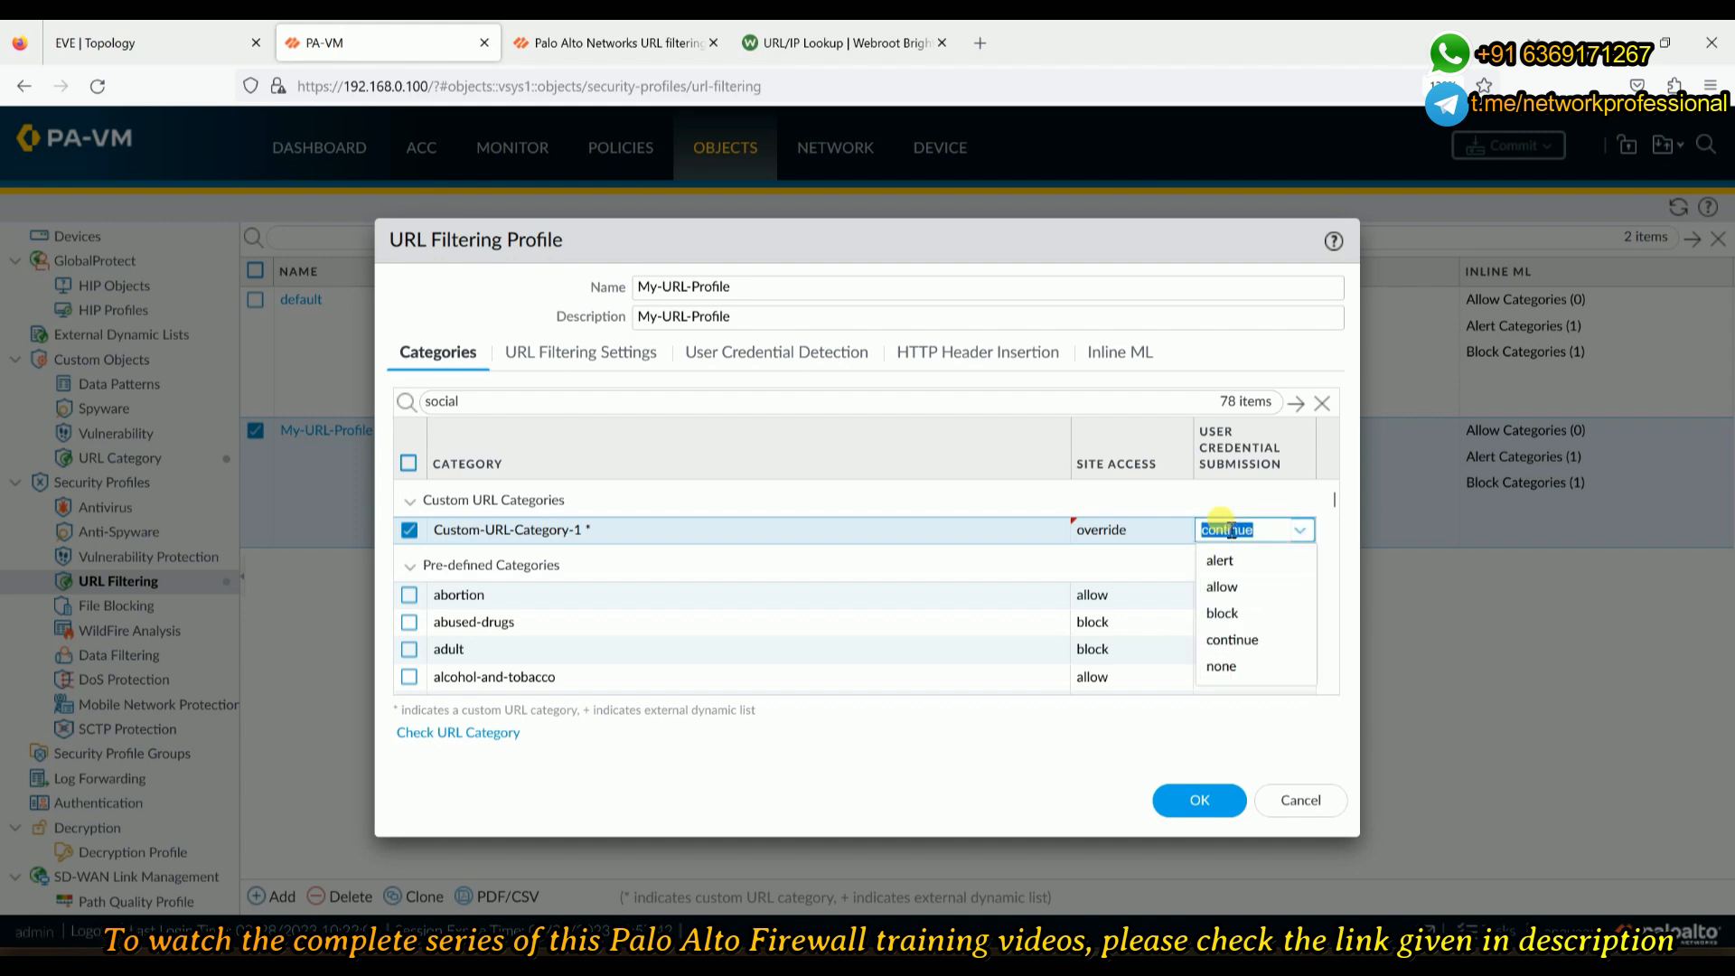
{"action": "left_click", "coordinate": [1140, 499]}
{"action": "left_click", "coordinate": [415, 504]}
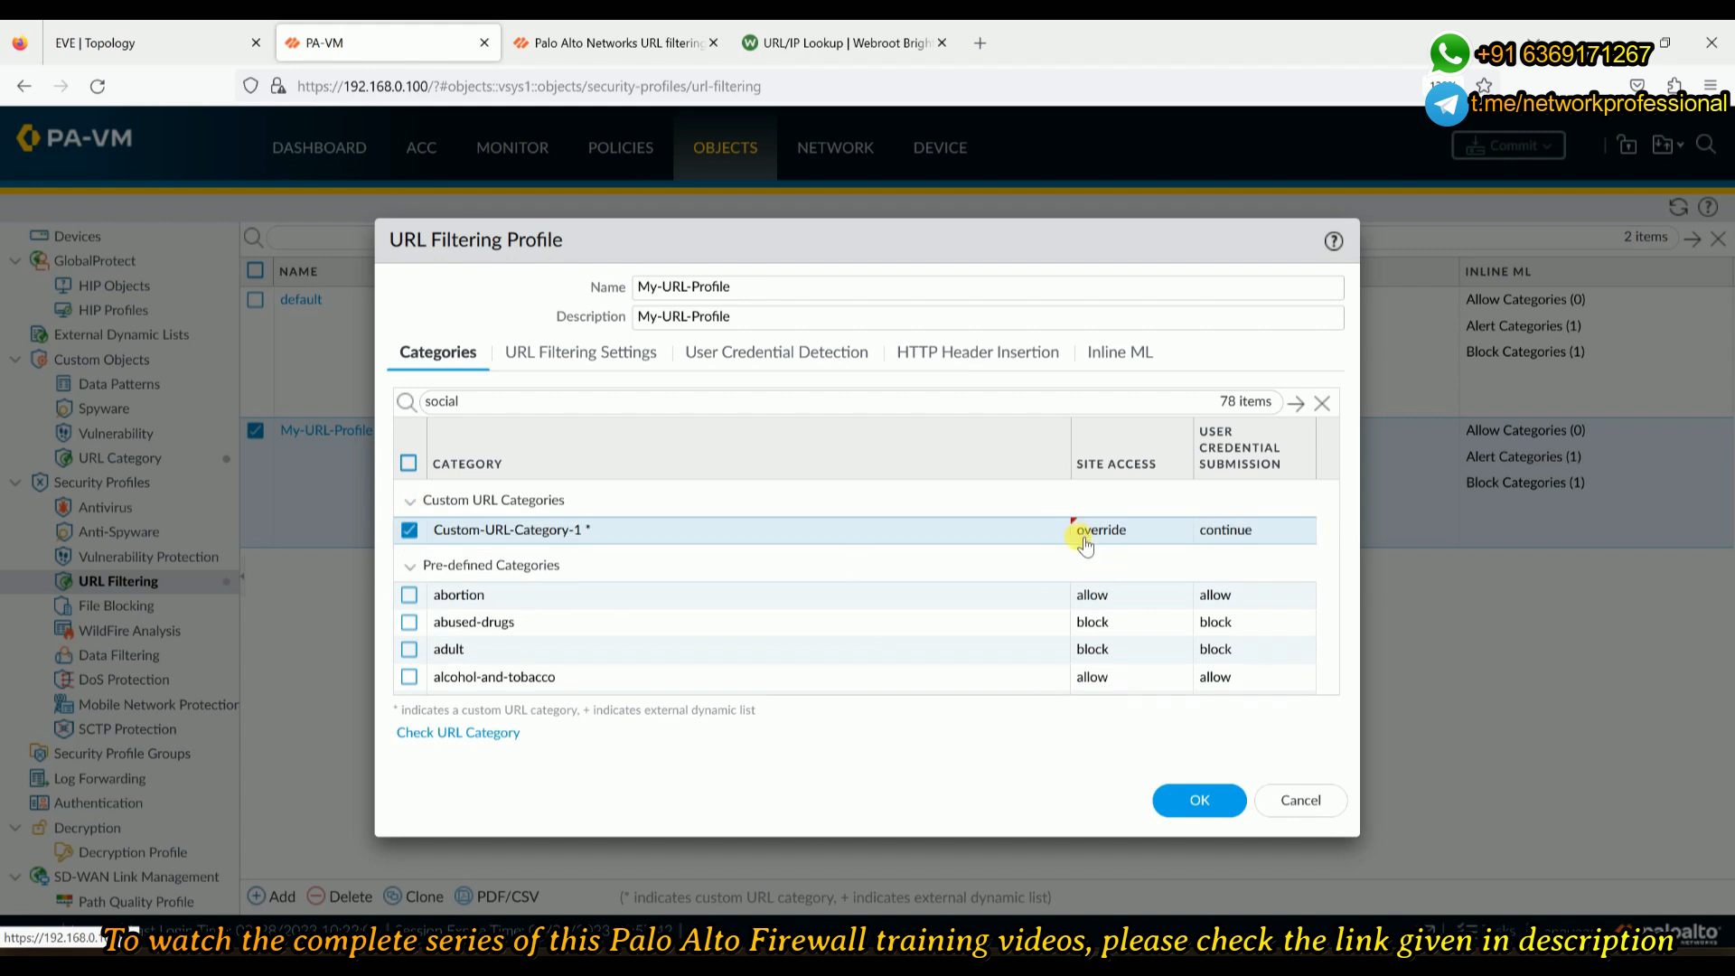
{"action": "left_click", "coordinate": [1217, 807]}
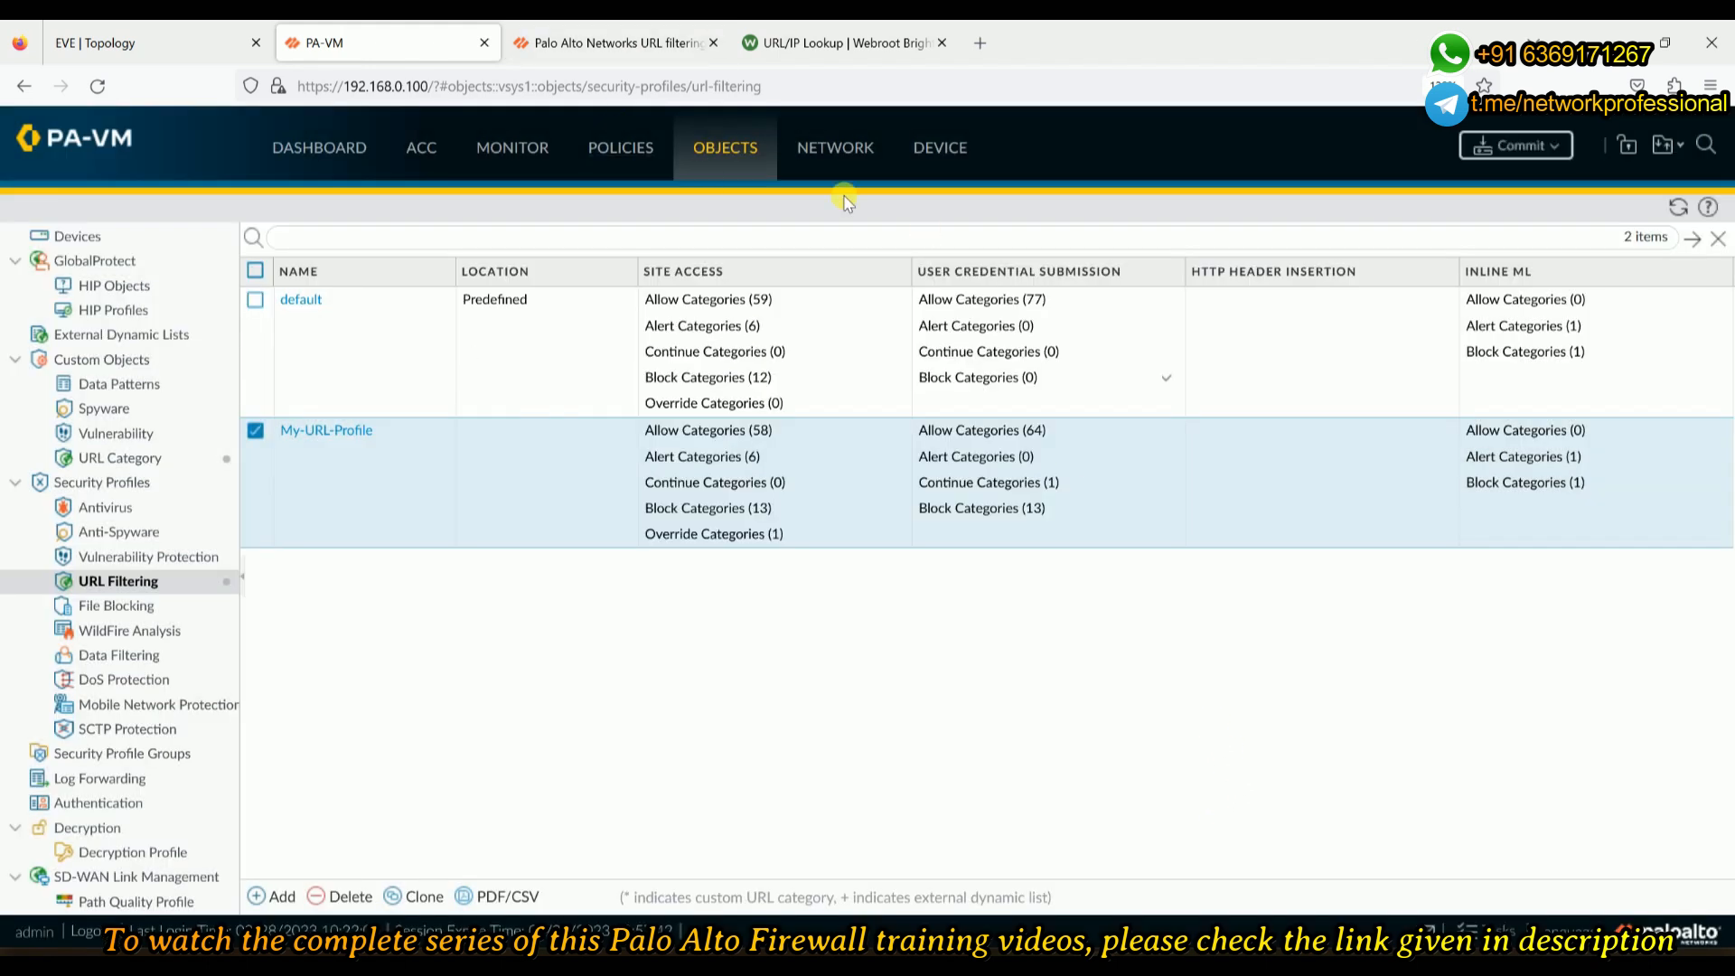
- Add a Content-ID URL Admin Override with a confirmed password in Transparent mode, declining browser password saving
{"action": "left_click", "coordinate": [921, 158]}
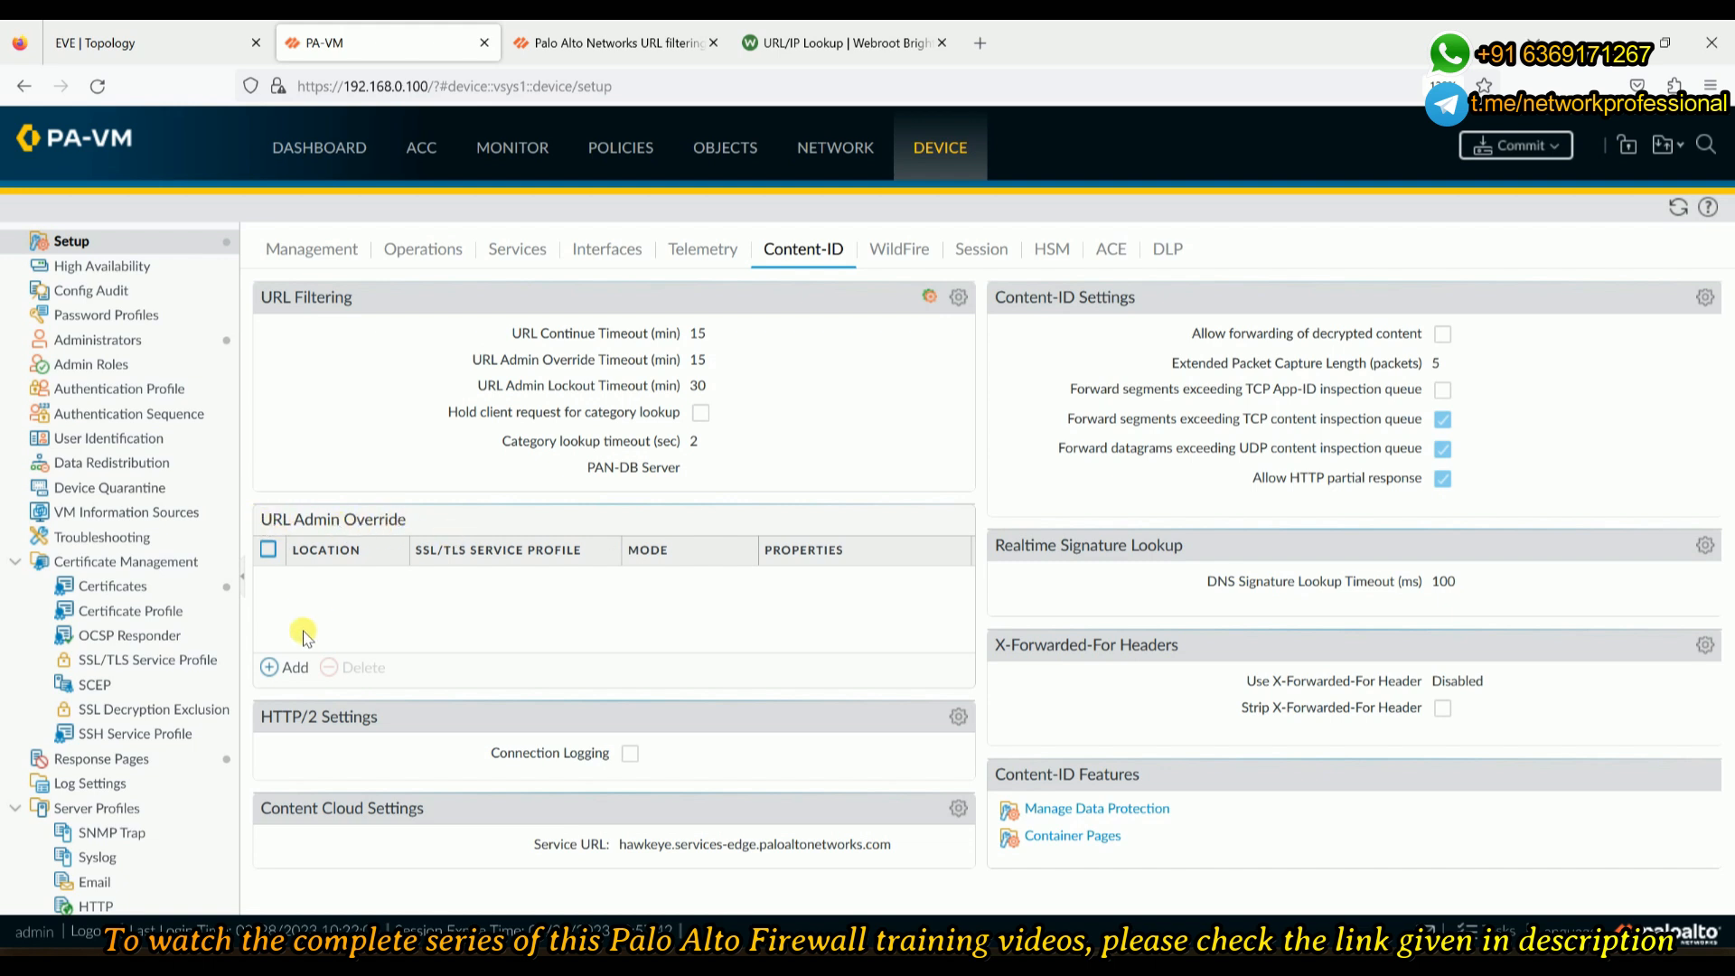
{"action": "left_click", "coordinate": [275, 670]}
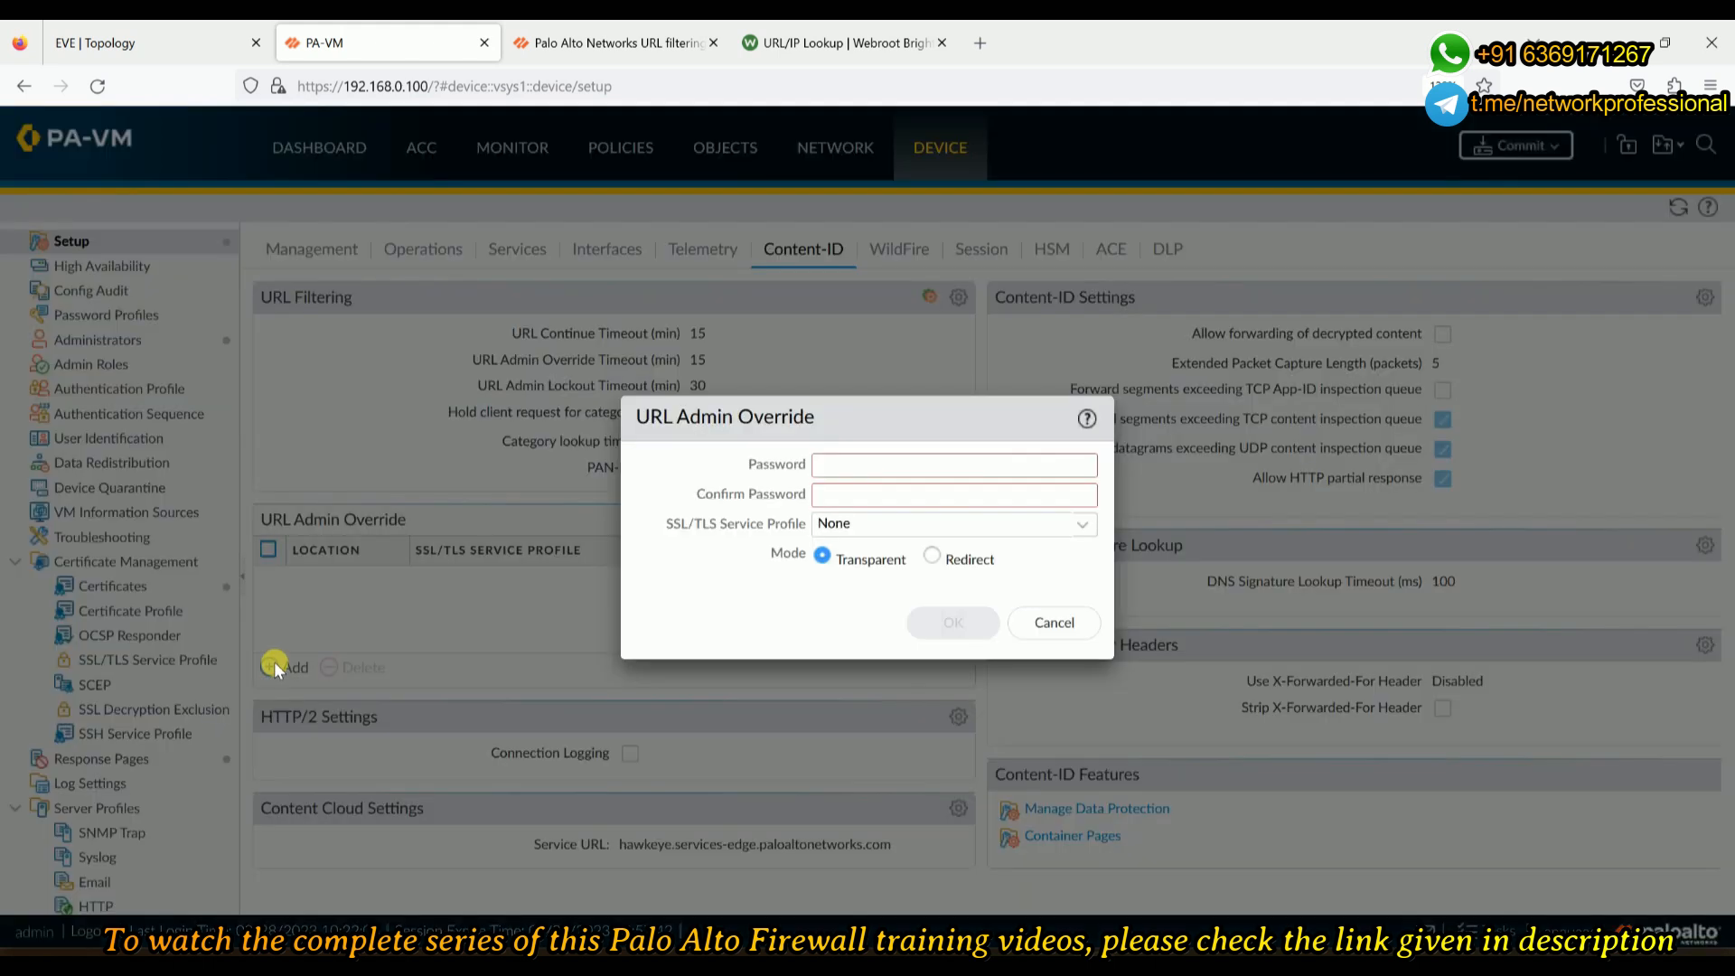
{"action": "left_click", "coordinate": [887, 461]}
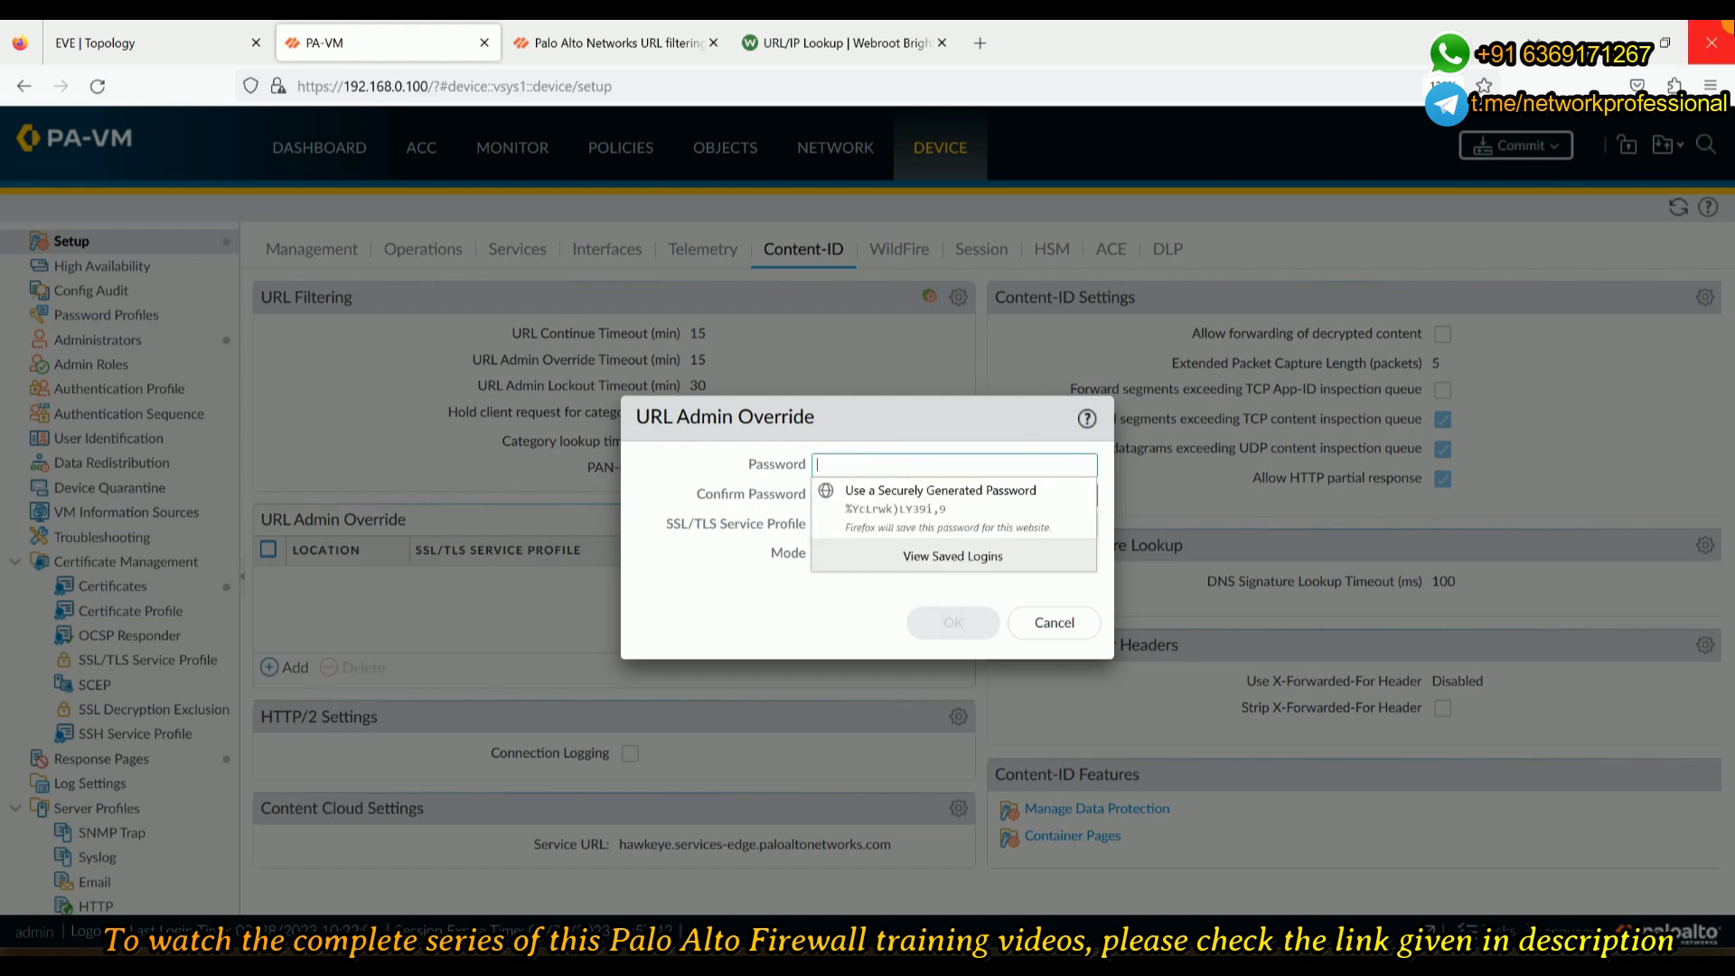
{"action": "key", "text": "Num_Lock"}
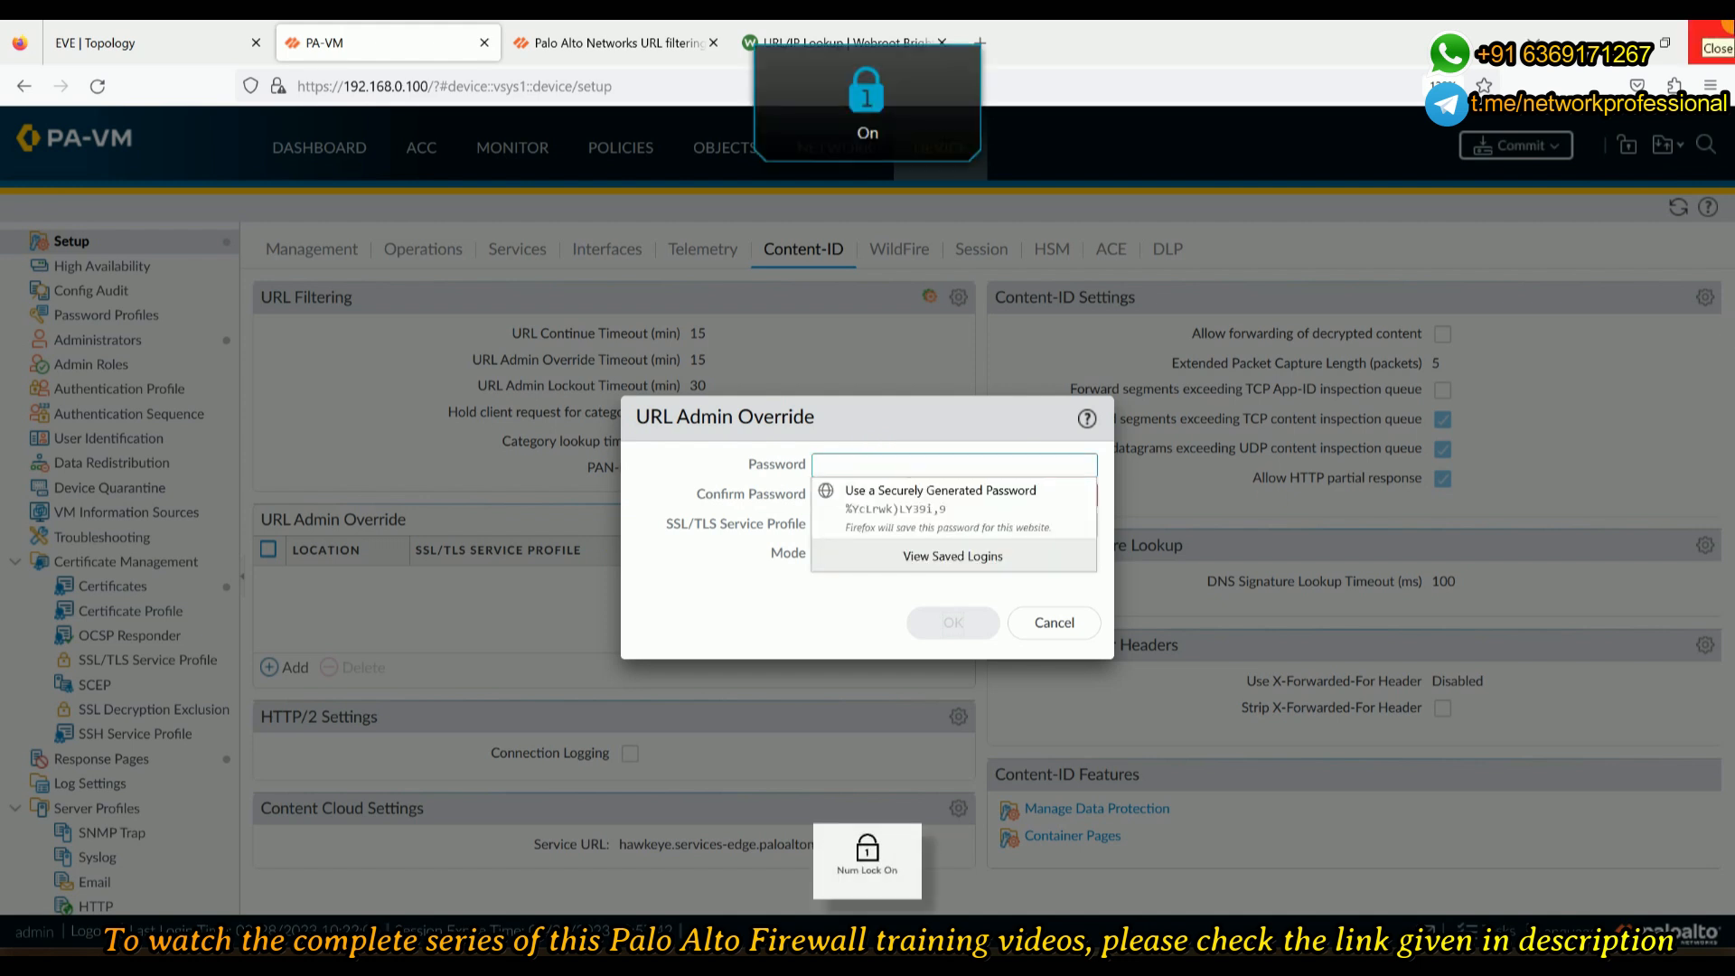
{"action": "type", "text": "••••••"}
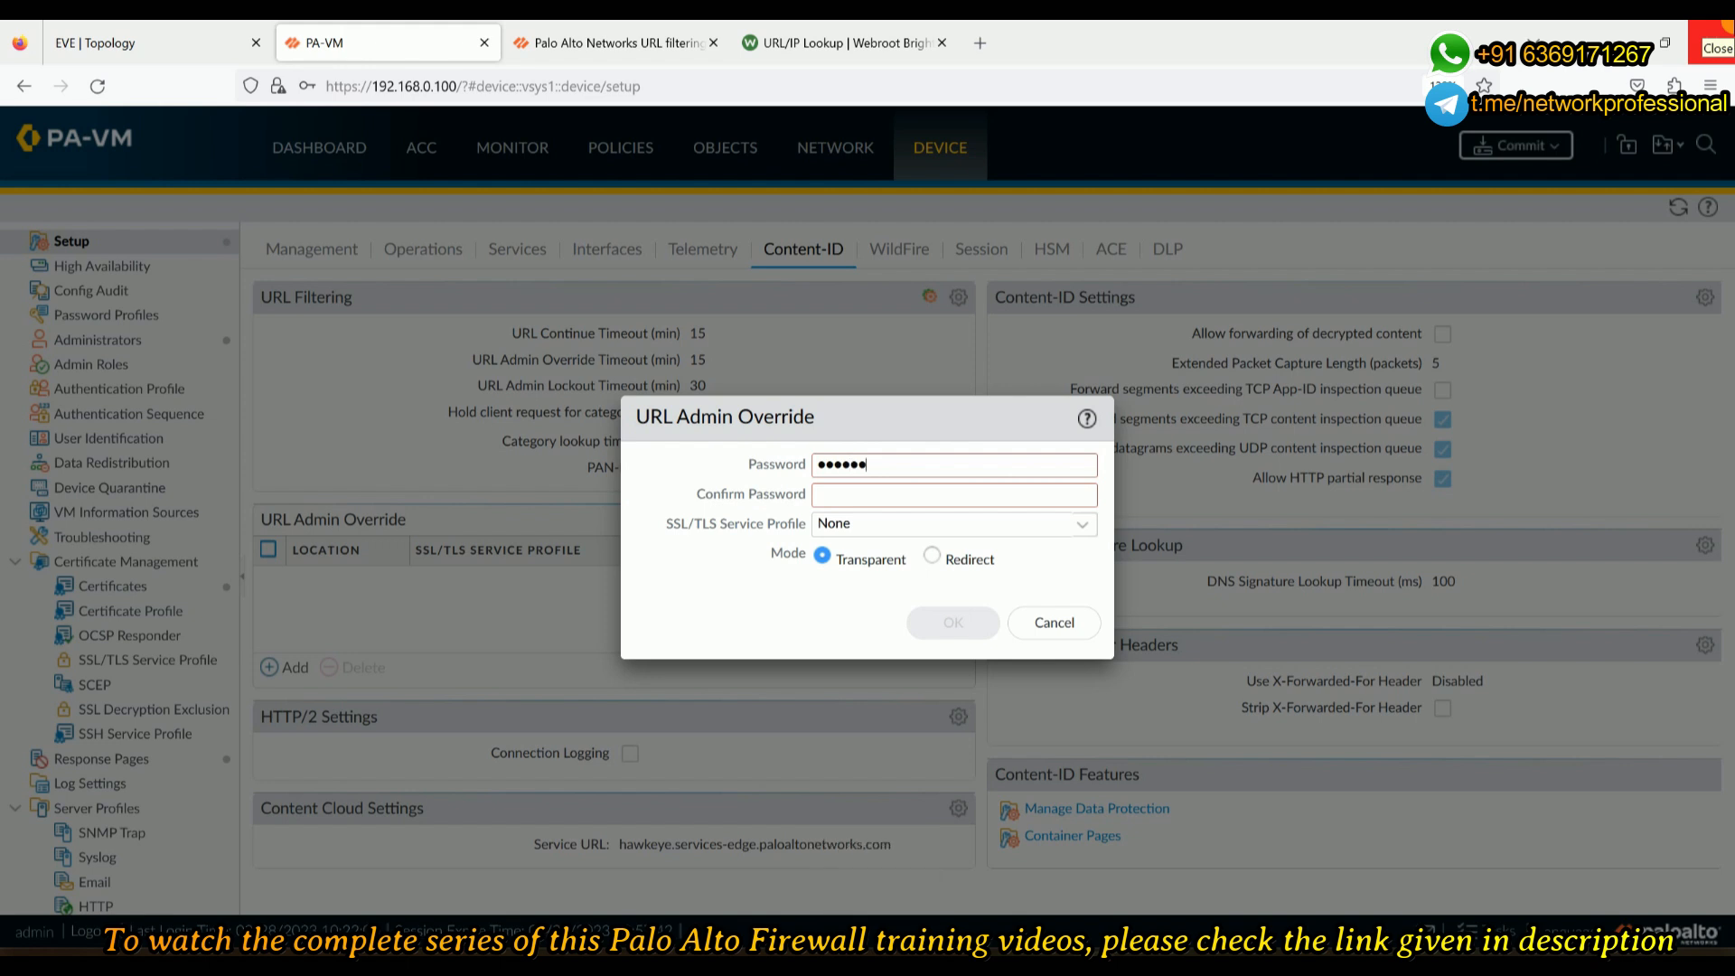
{"action": "key", "text": "Tab"}
{"action": "type", "text": "••••••"}
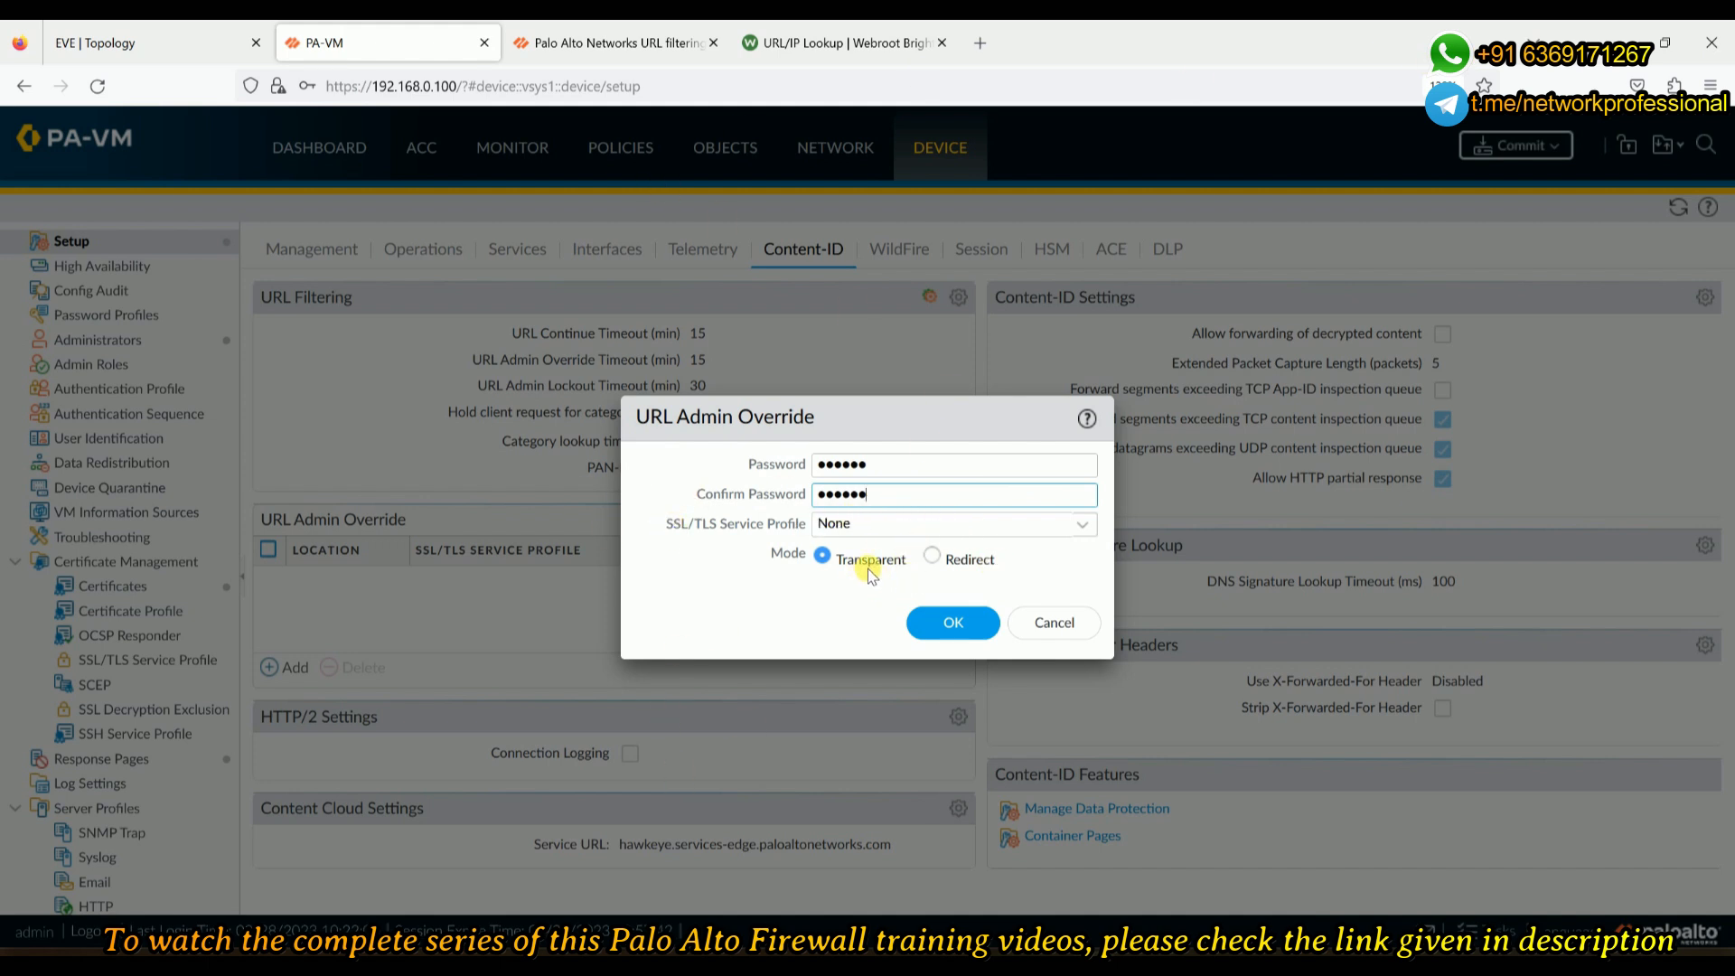
{"action": "left_click", "coordinate": [950, 621]}
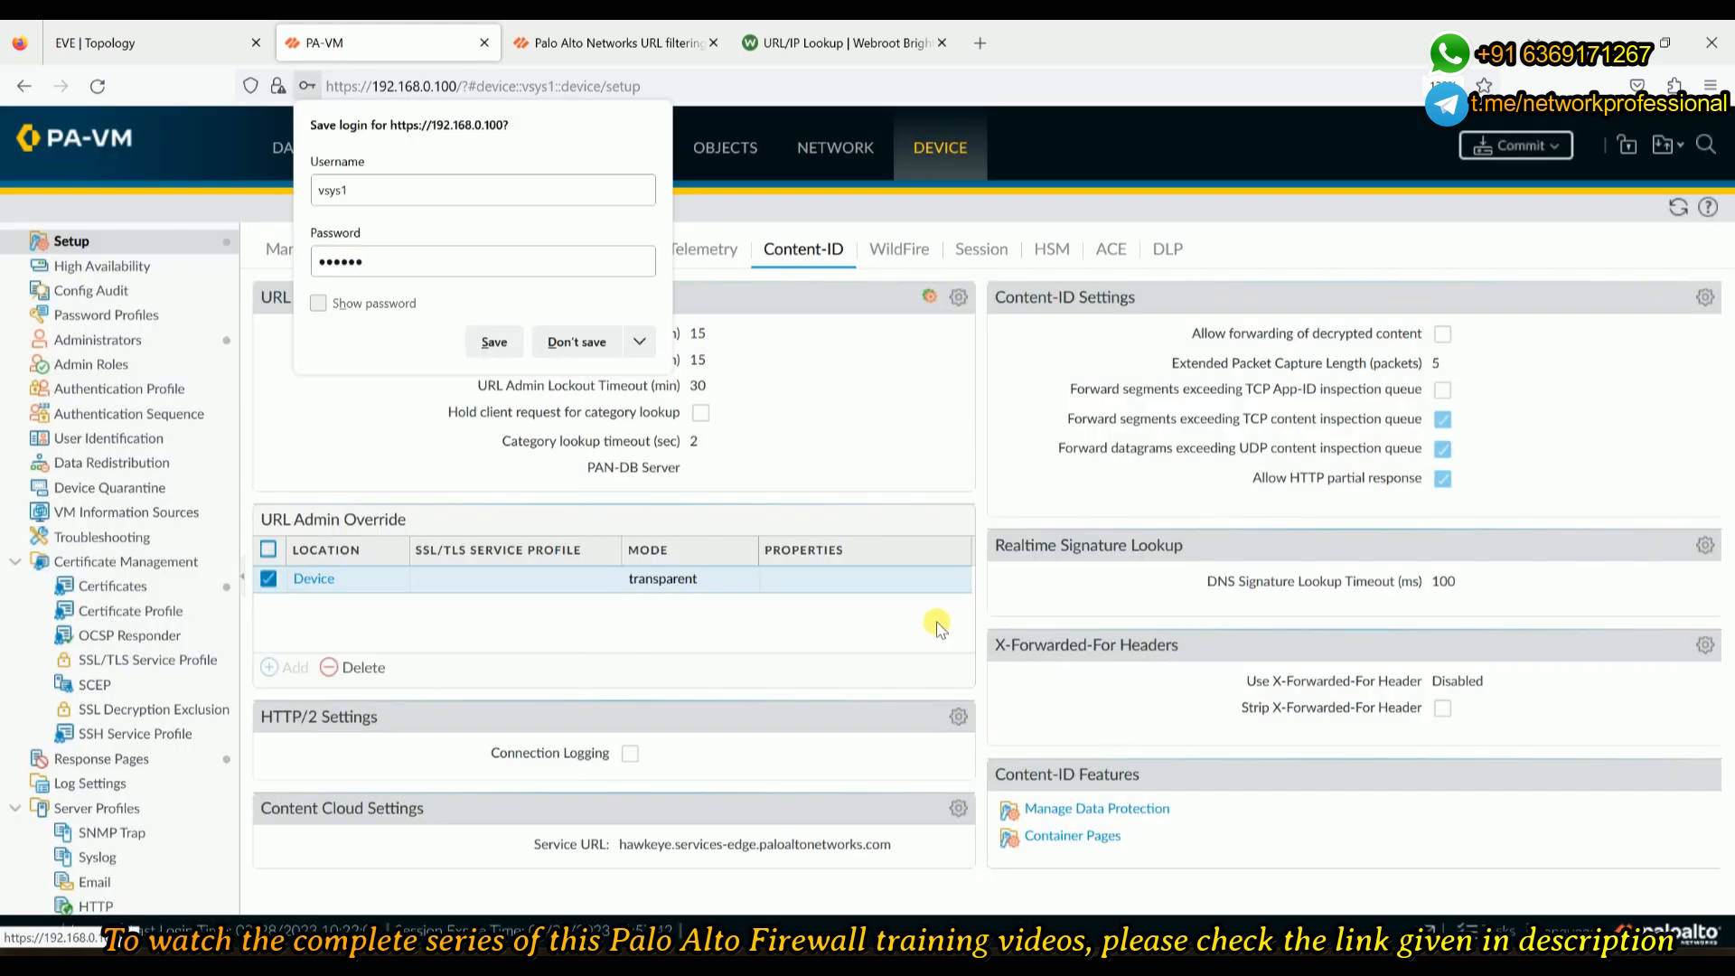
{"action": "left_click", "coordinate": [601, 348]}
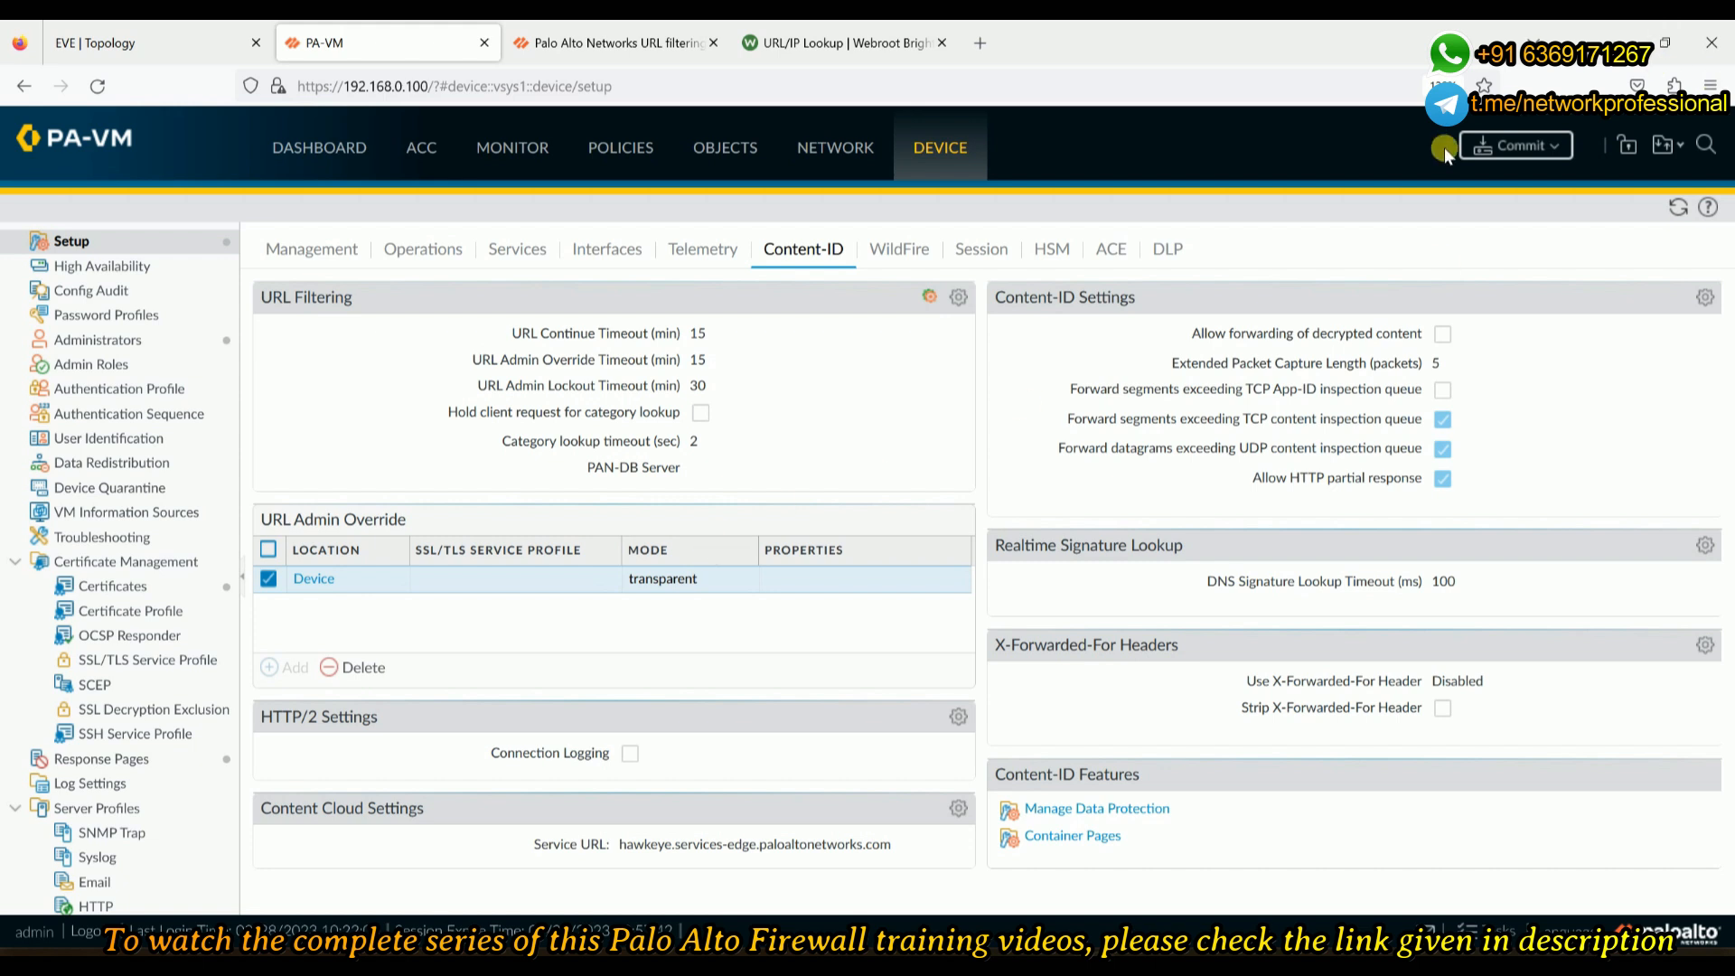
- Commit the configuration to the firewall and switch to the client VM's browser while it runs
{"action": "left_click", "coordinate": [1533, 147]}
{"action": "left_click", "coordinate": [1081, 798]}
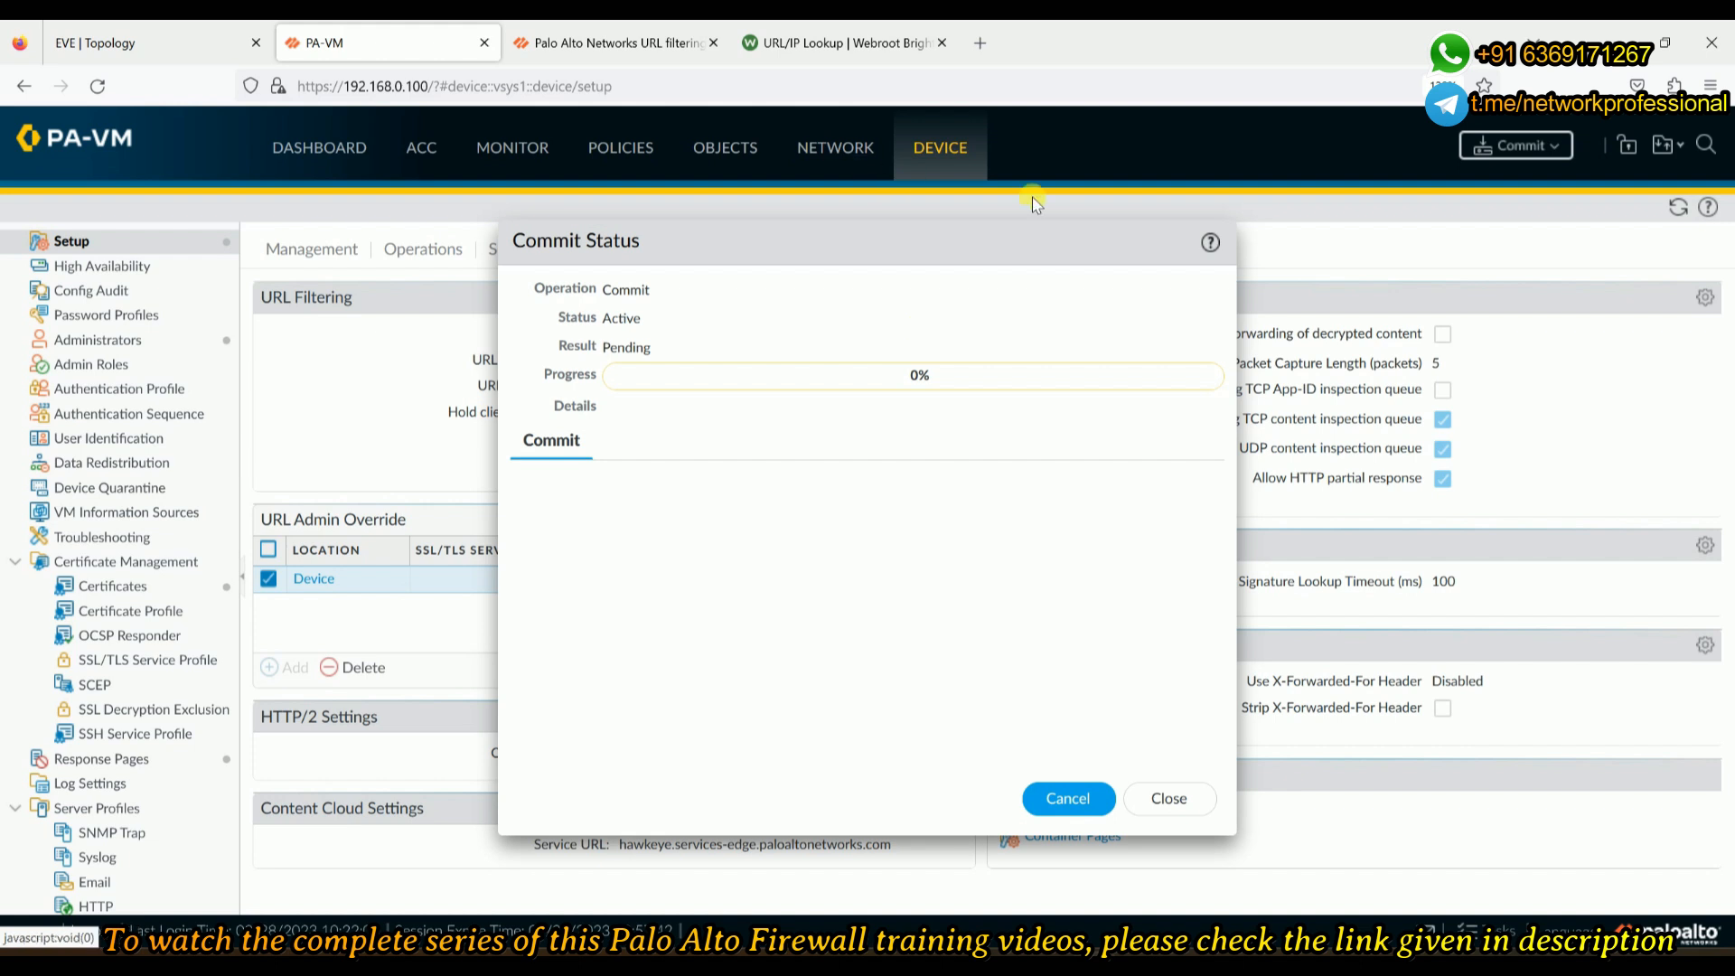
{"action": "mouse_move", "coordinate": [1227, 960]}
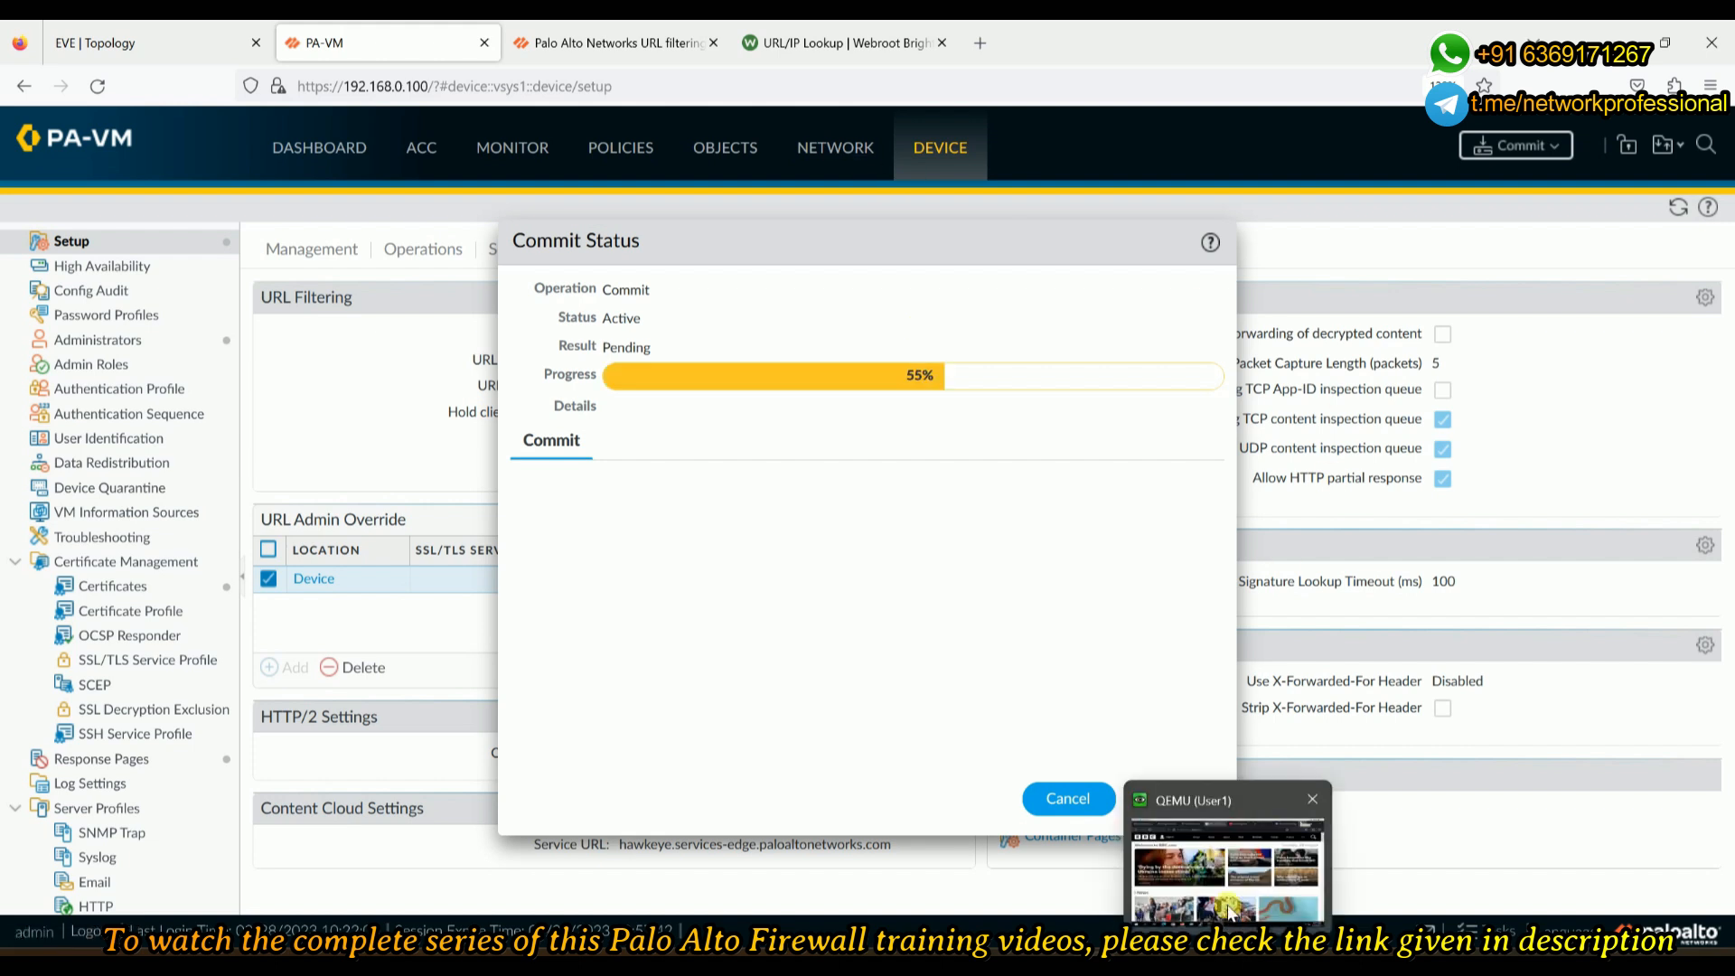
{"action": "left_click", "coordinate": [1227, 867]}
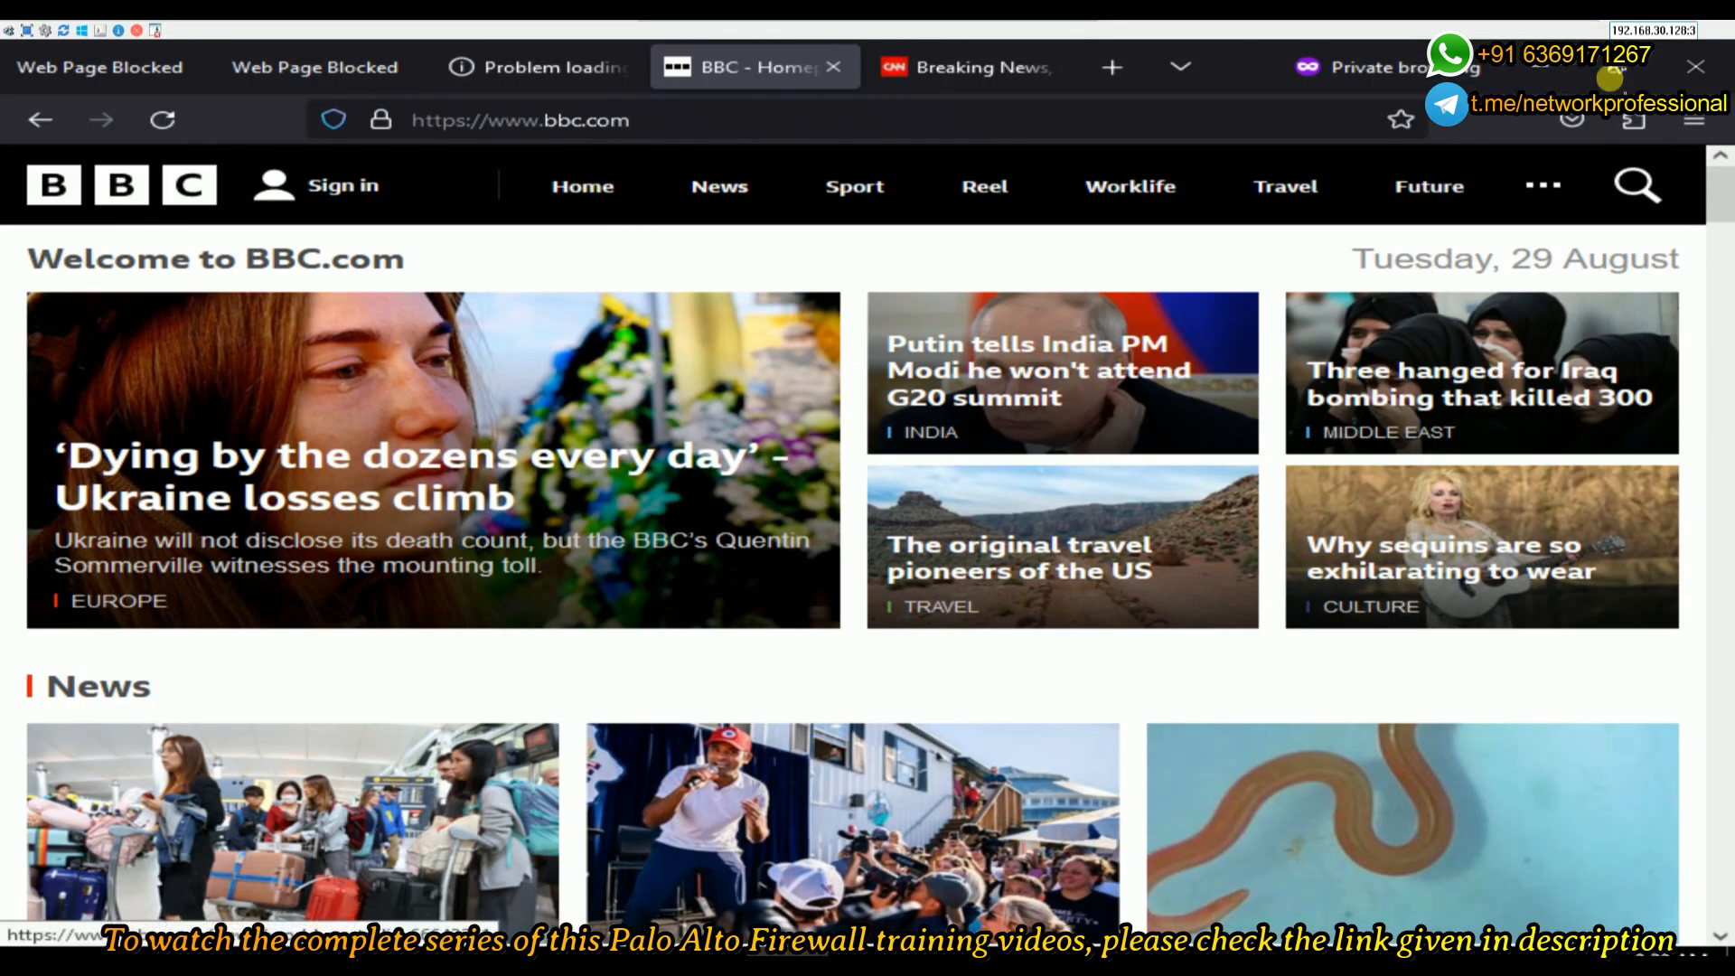
- Close the BBC and Facebook windows, open a fresh private window, and dismiss the successful commit status
{"action": "left_click", "coordinate": [1695, 67]}
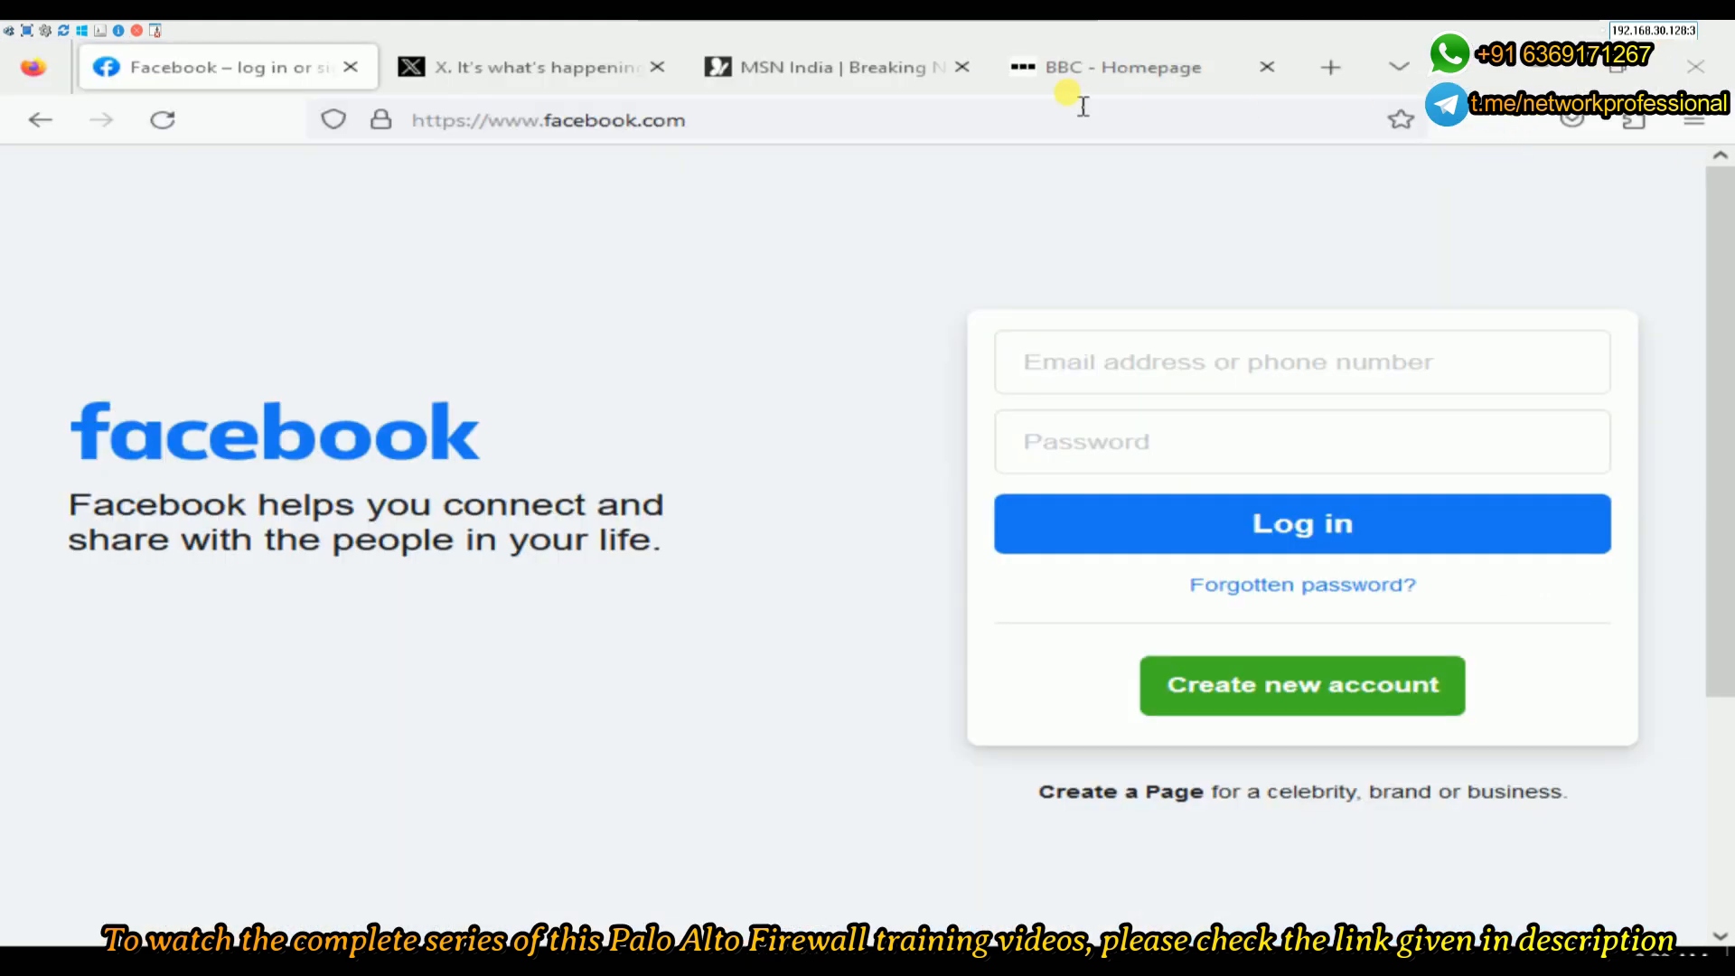
{"action": "left_click", "coordinate": [1695, 67]}
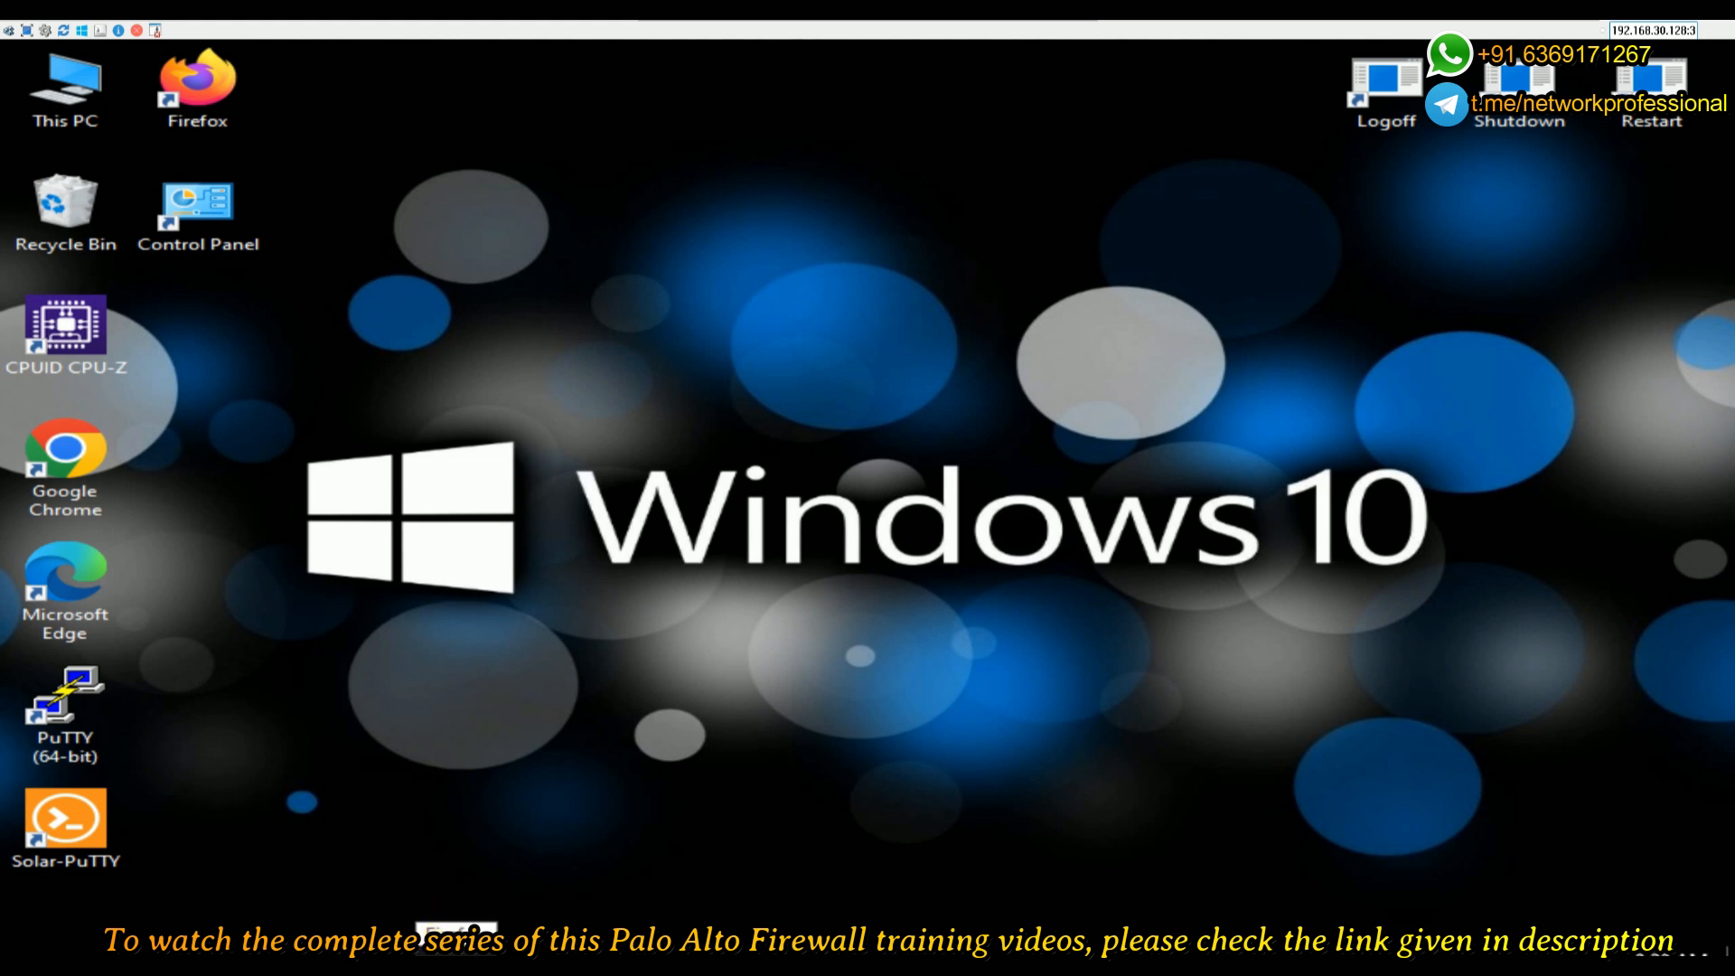
{"action": "right_click", "coordinate": [459, 960]}
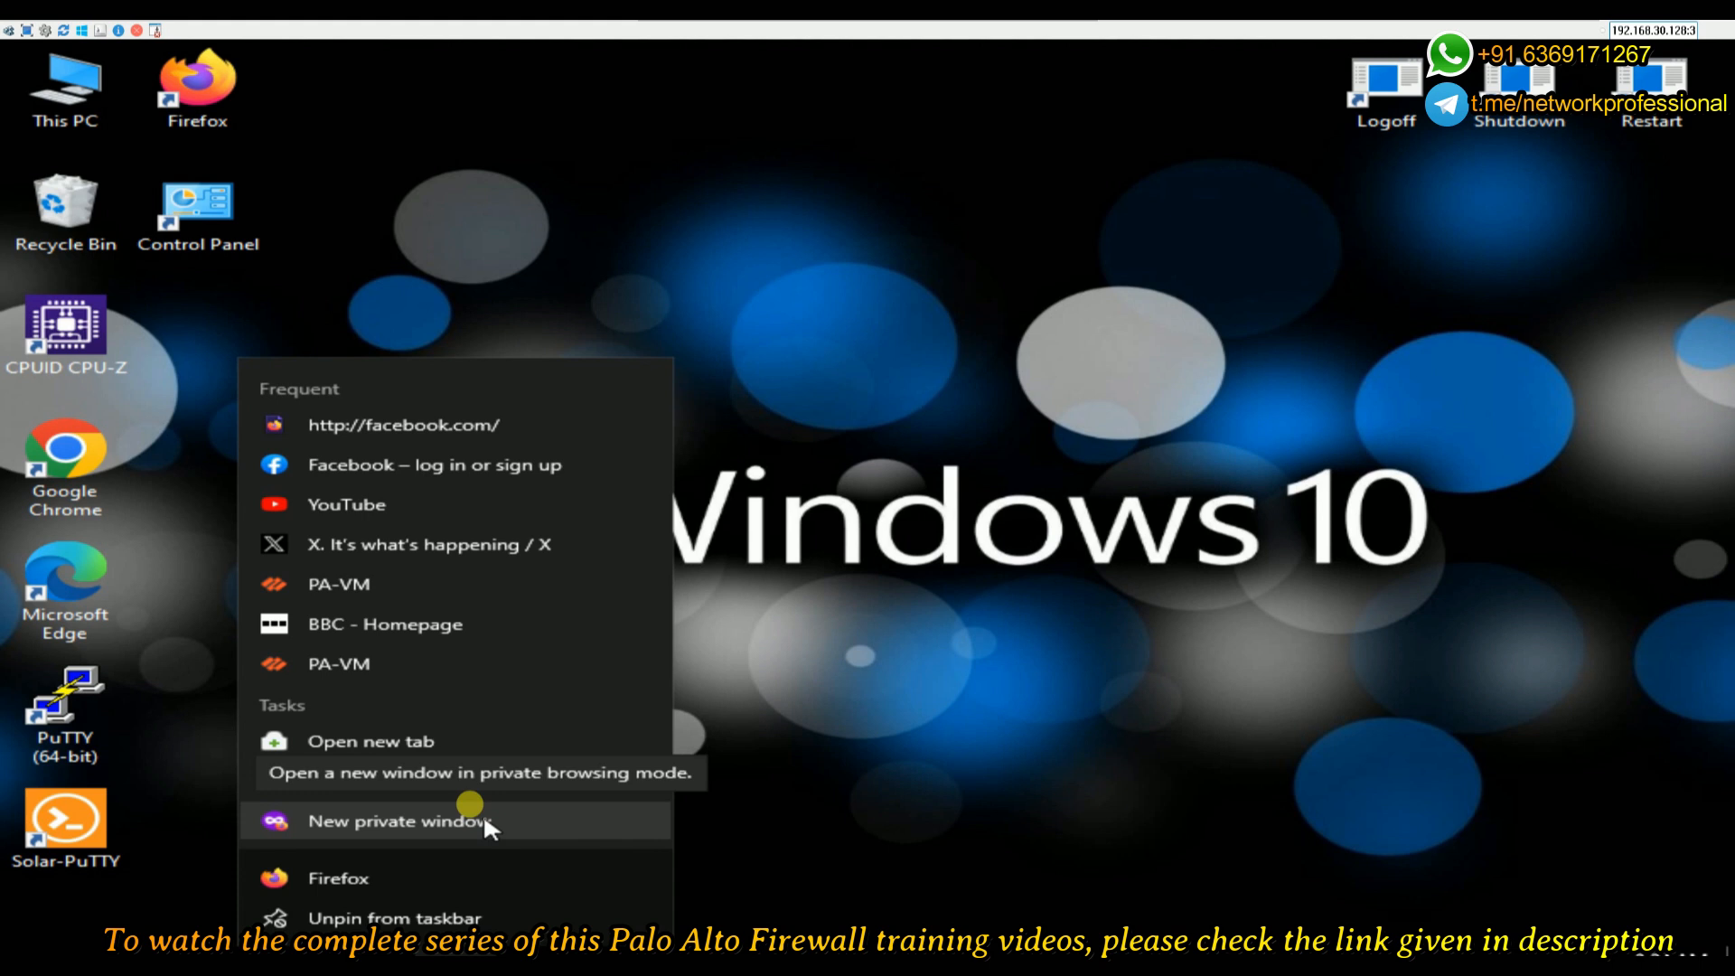
{"action": "left_click", "coordinate": [484, 822]}
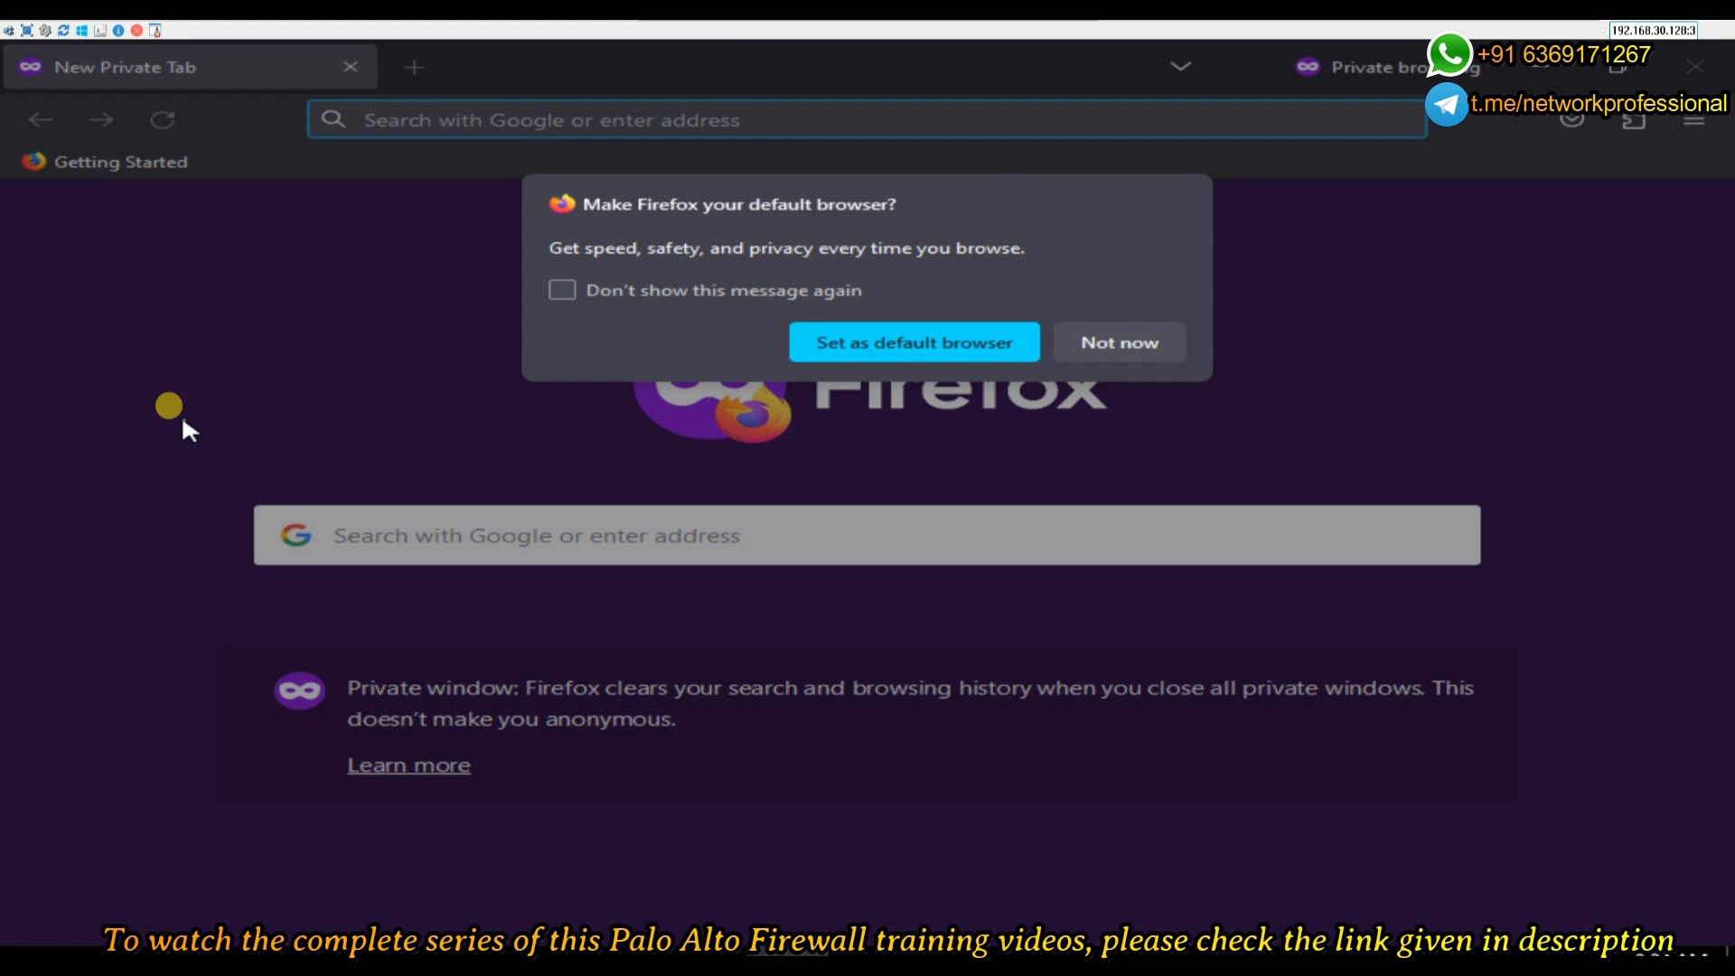
{"action": "left_click", "coordinate": [1124, 336]}
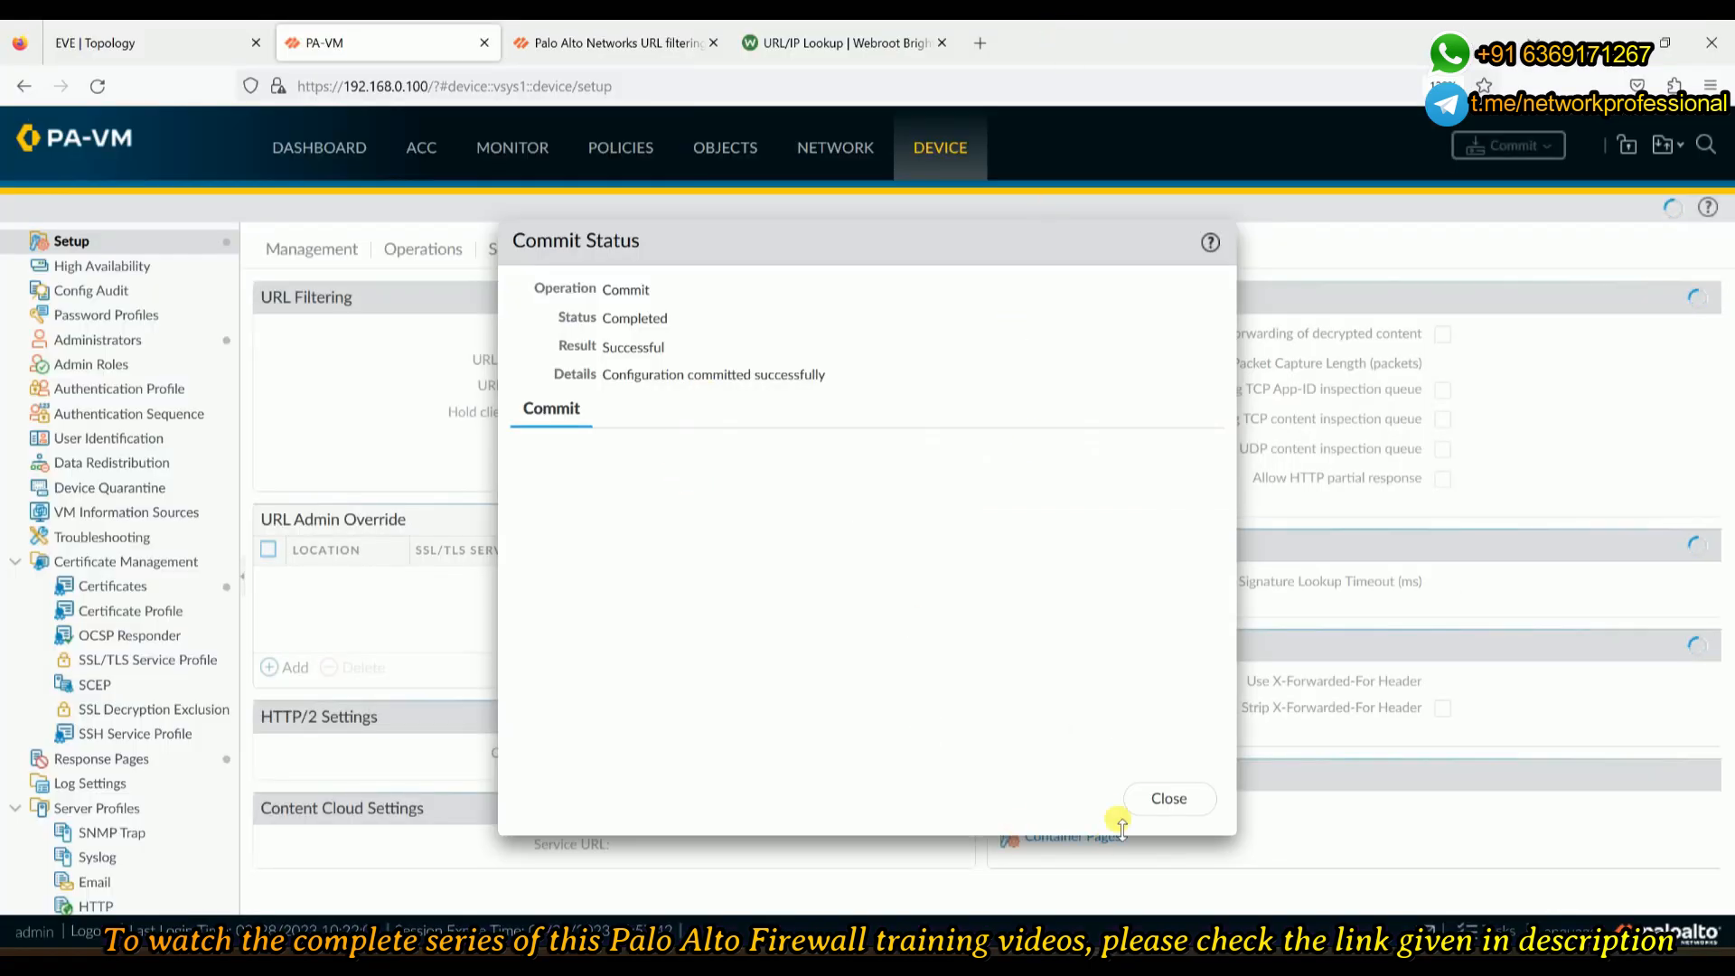
{"action": "left_click", "coordinate": [1177, 807]}
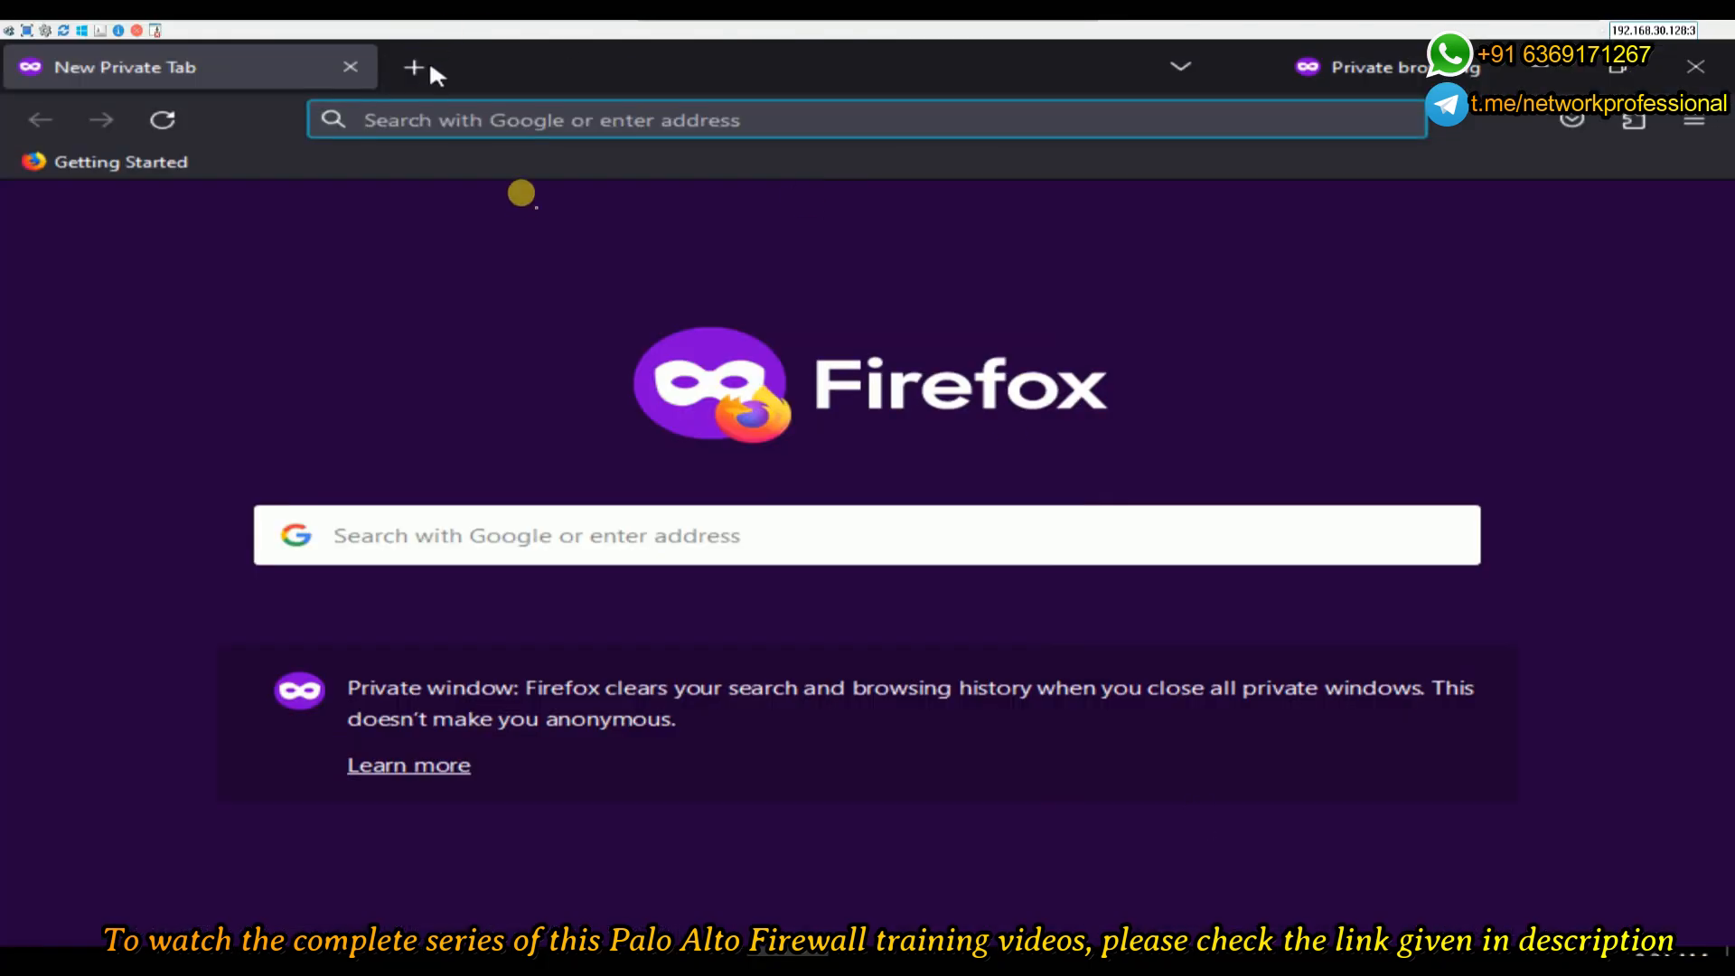
- Load facebook.com in Firefox to confirm the firewall blocks it
{"action": "left_click", "coordinate": [583, 108]}
{"action": "type", "text": "fad"}
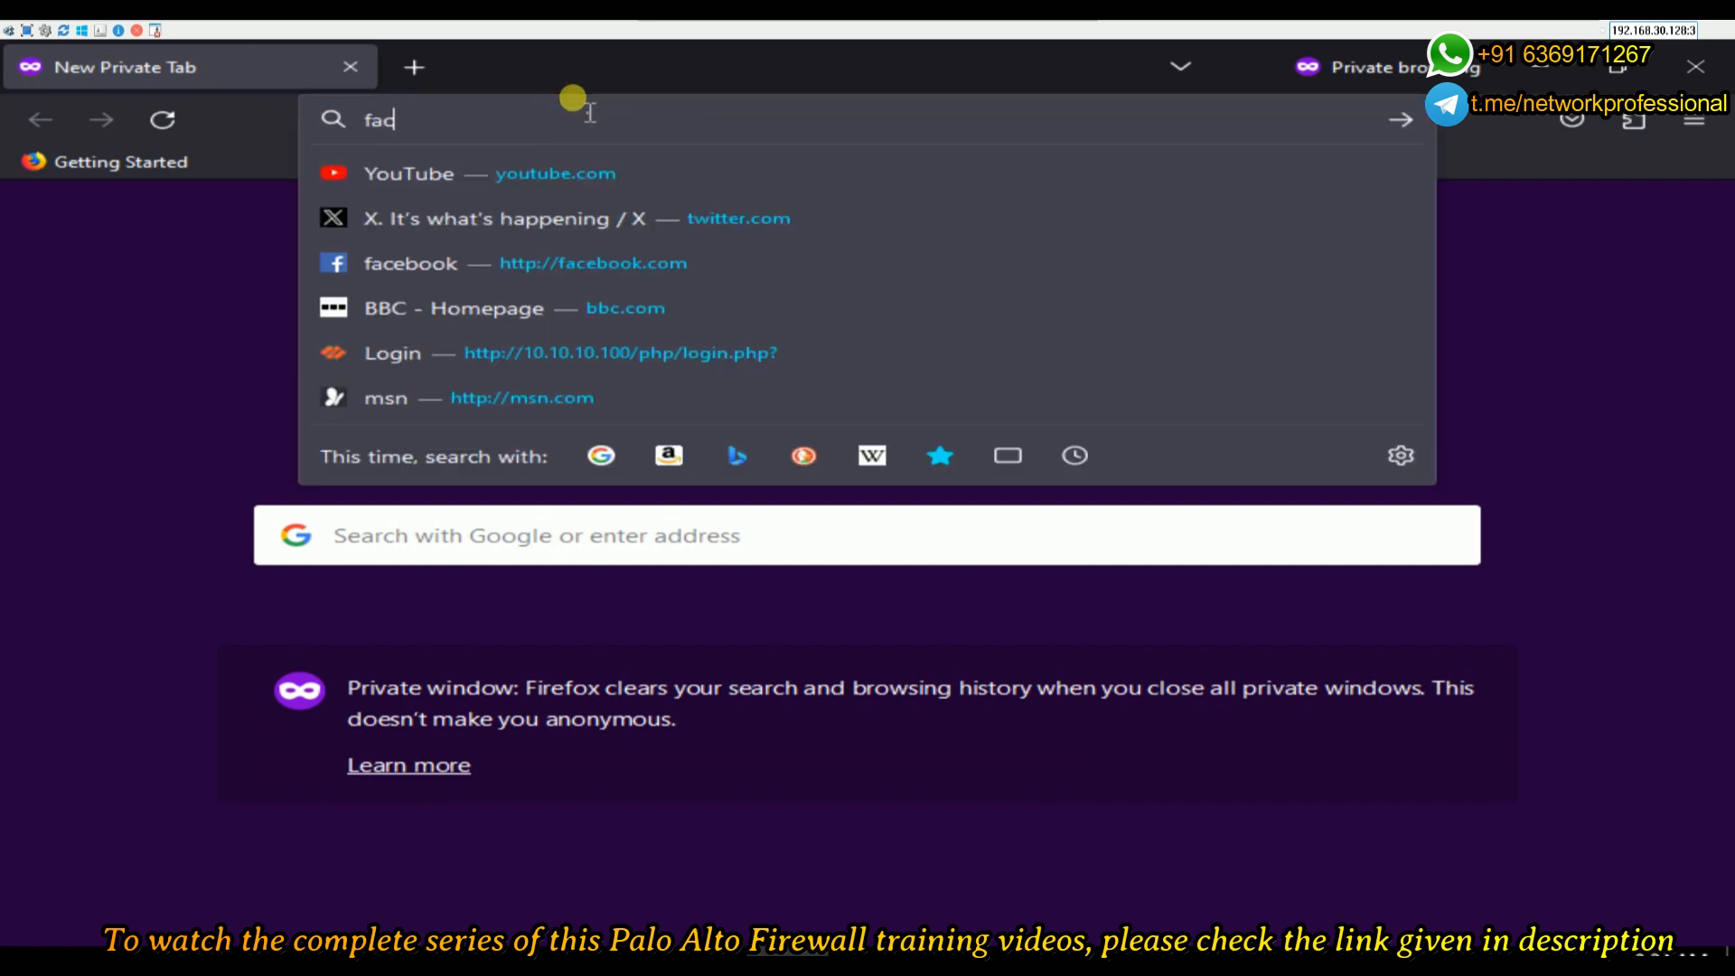
{"action": "key", "text": "Return"}
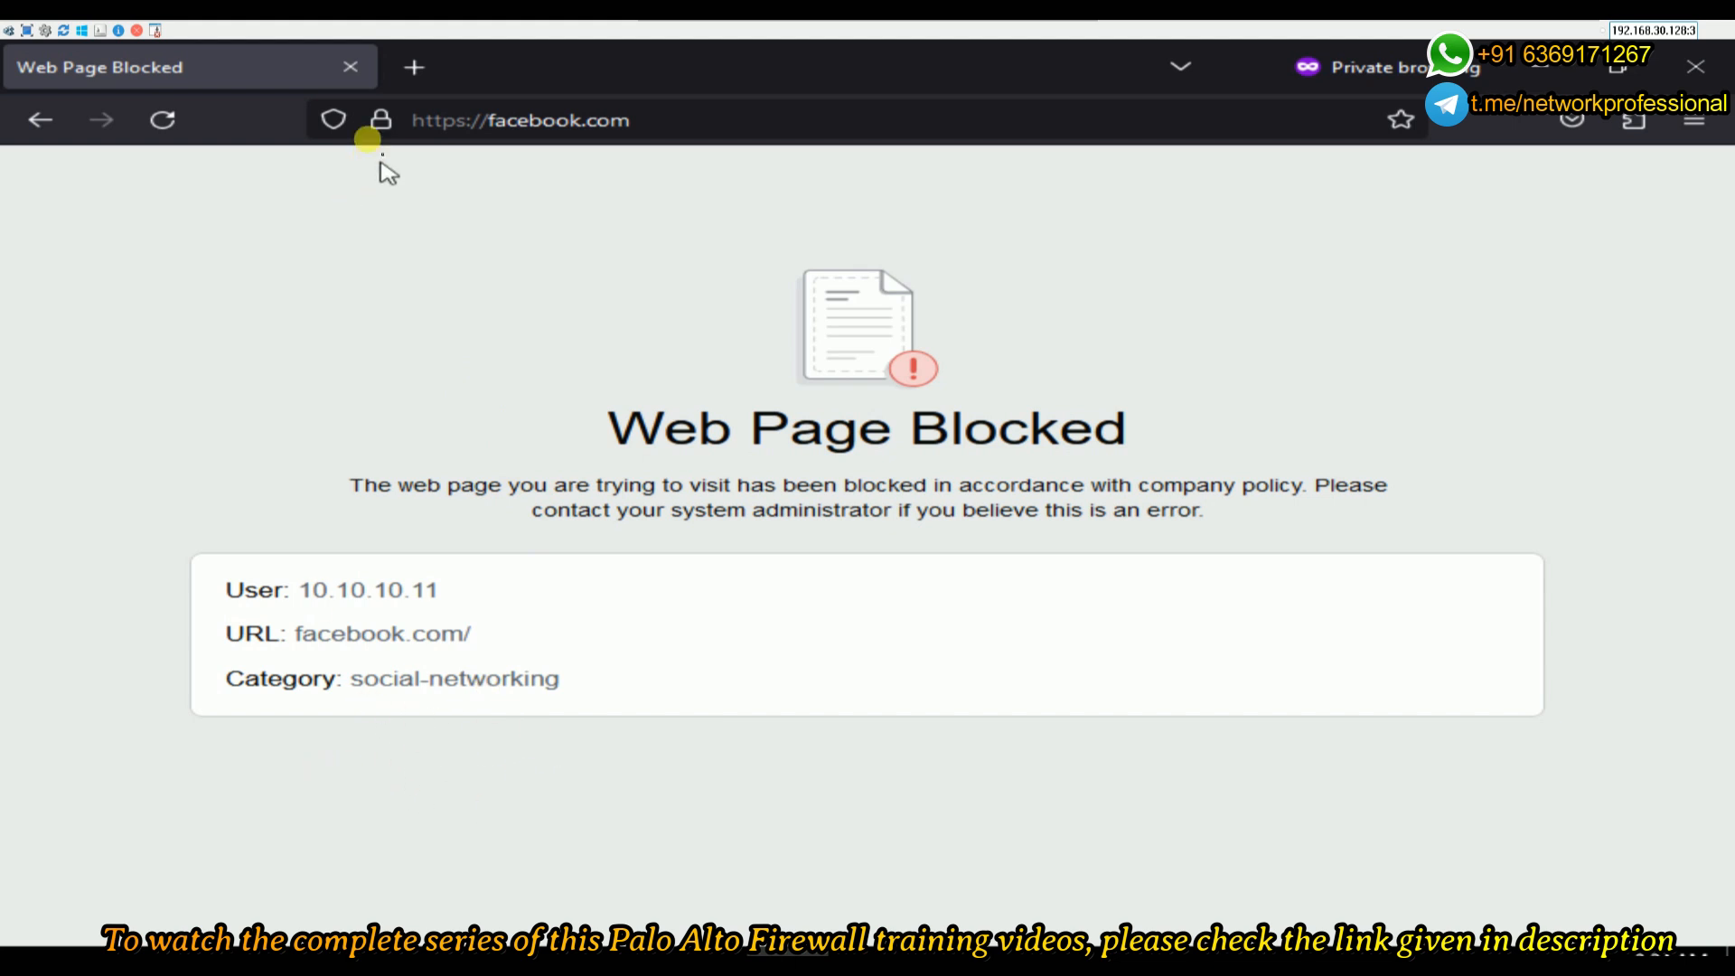
- Load msn.com in a new private tab and expand the certificate warning's Advanced details
{"action": "left_click", "coordinate": [412, 67]}
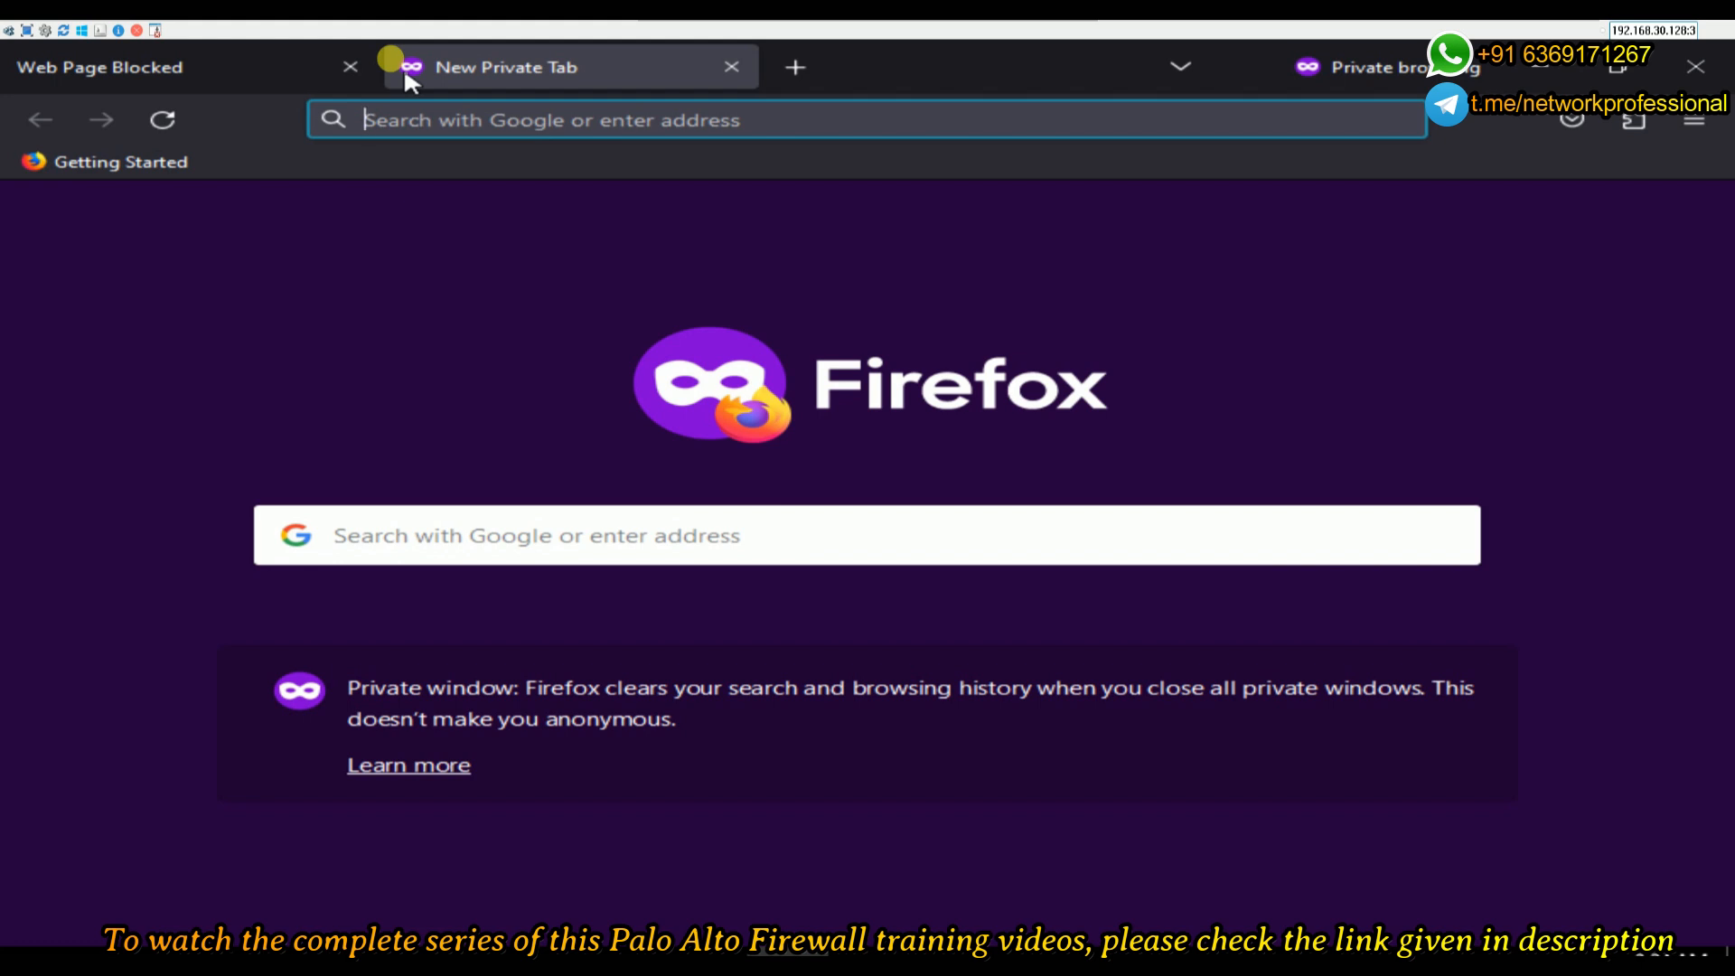
{"action": "type", "text": "msn.com"}
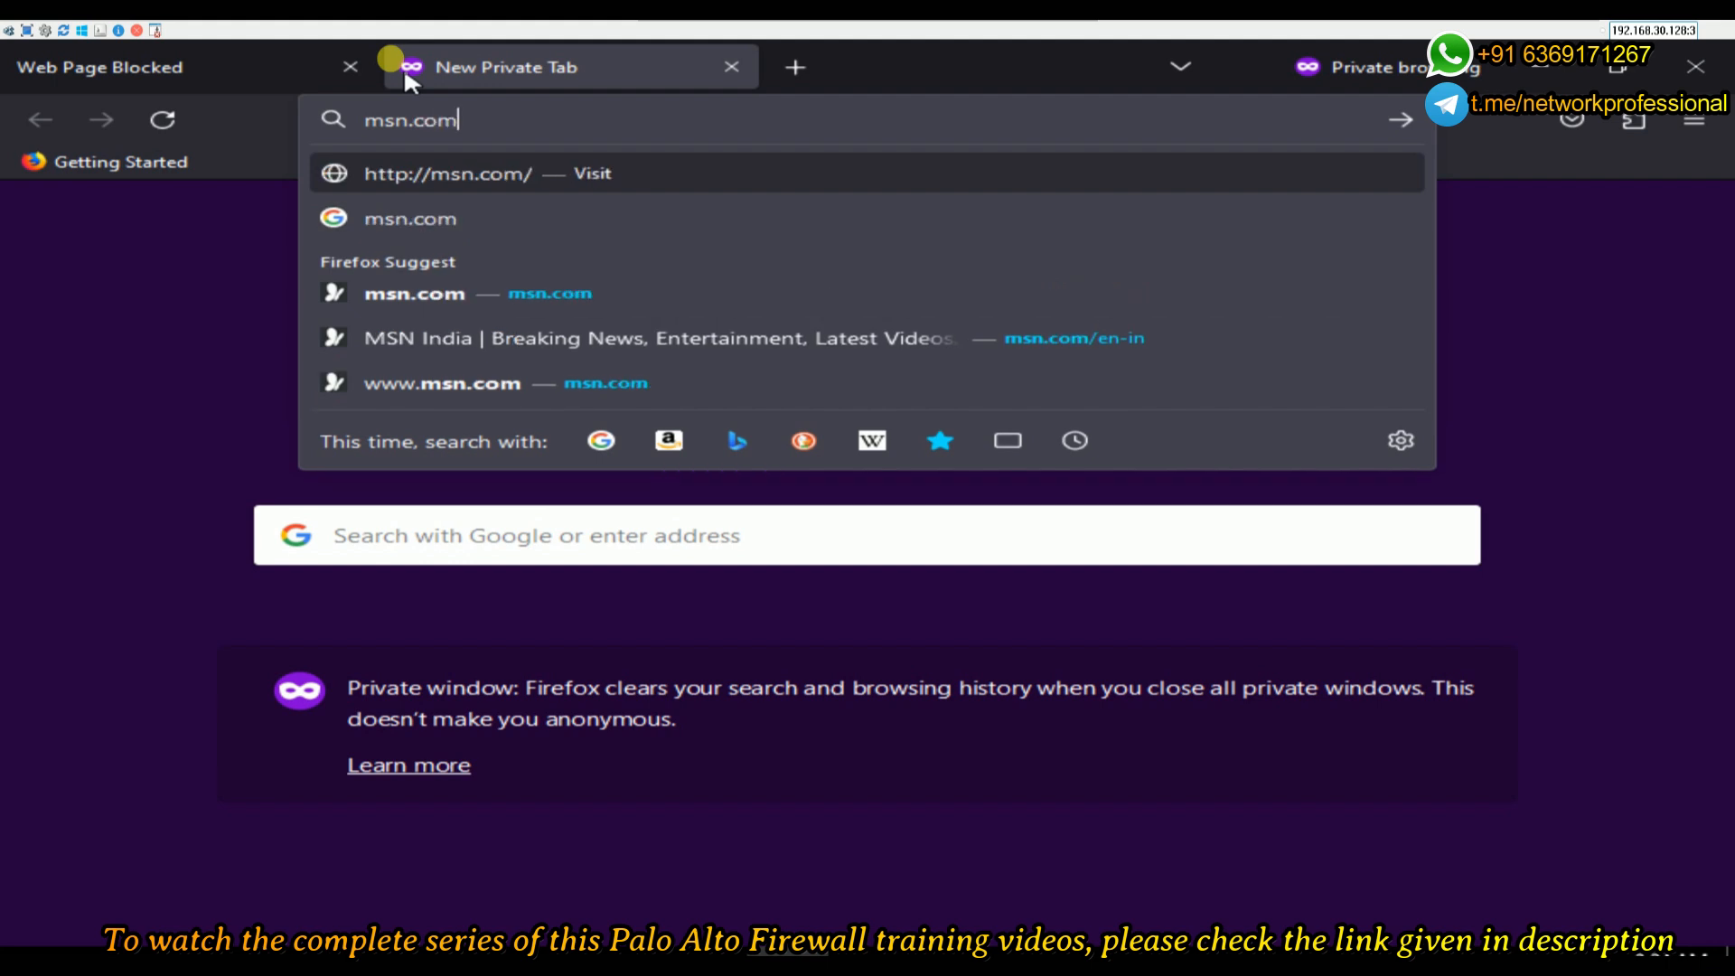
{"action": "key", "text": "Return"}
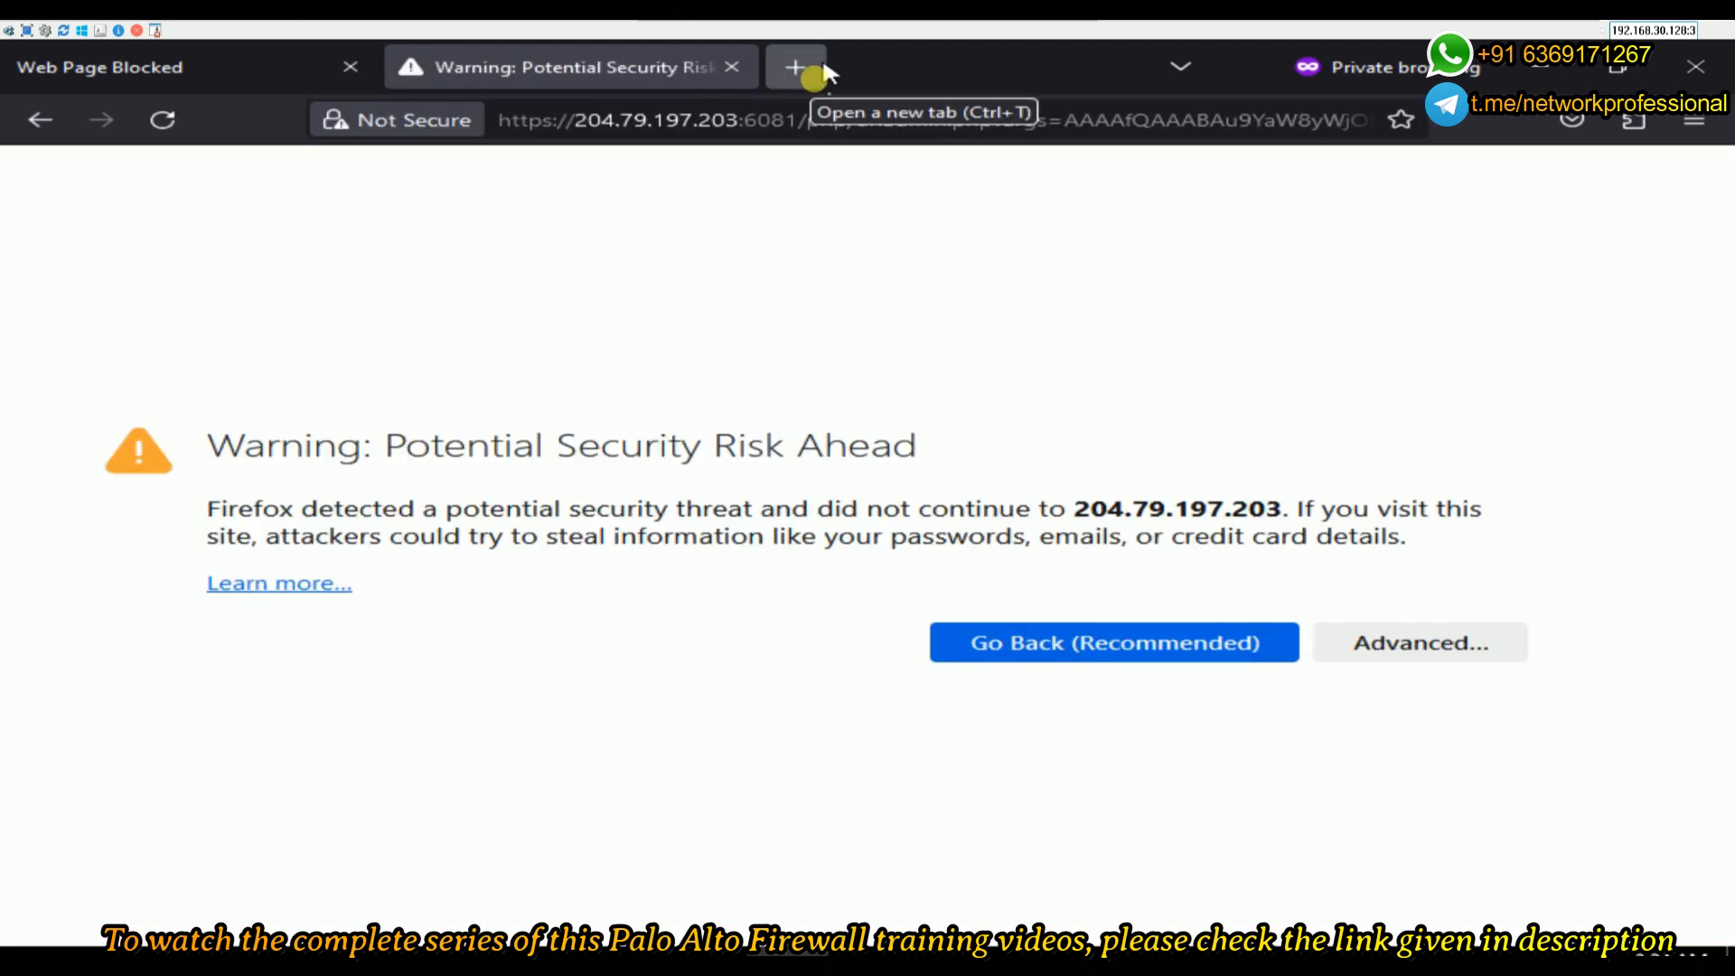
{"action": "left_click", "coordinate": [1356, 647]}
{"action": "scroll", "coordinate": [1272, 824], "scroll_direction": "down", "scroll_amount": 2}
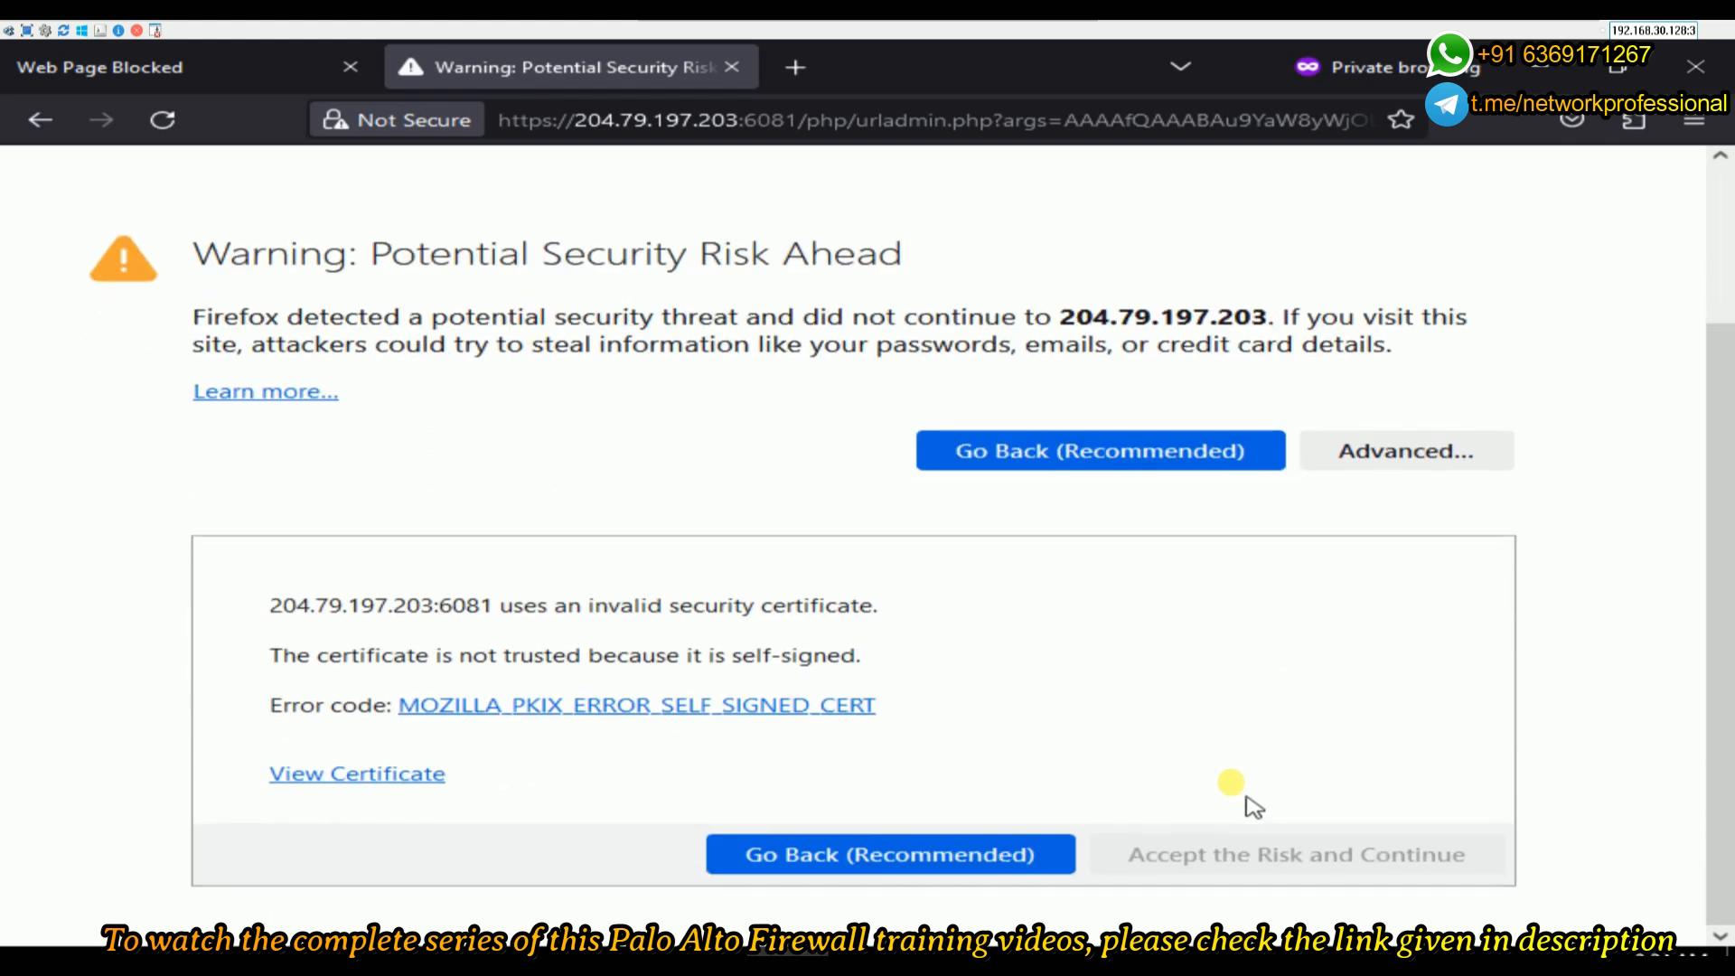
{"action": "left_click", "coordinate": [1216, 875]}
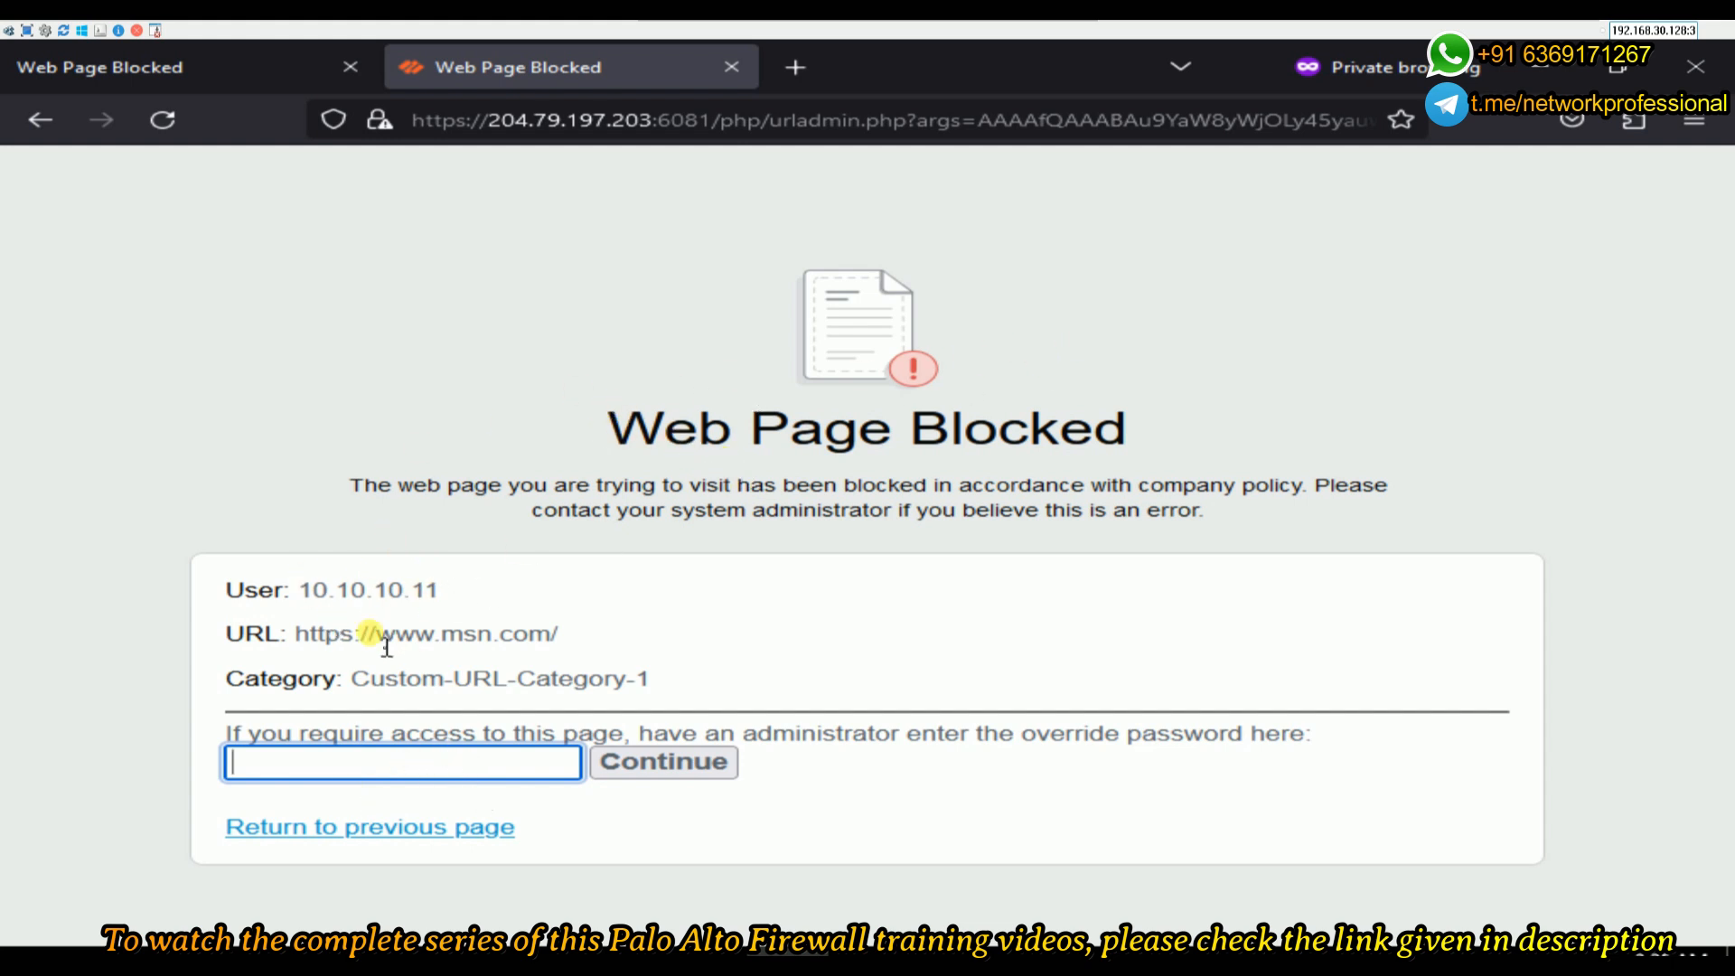
{"action": "left_click_drag", "start_coordinate": [370, 637], "coordinate": [557, 637]}
{"action": "left_click_drag", "start_coordinate": [652, 679], "coordinate": [345, 679]}
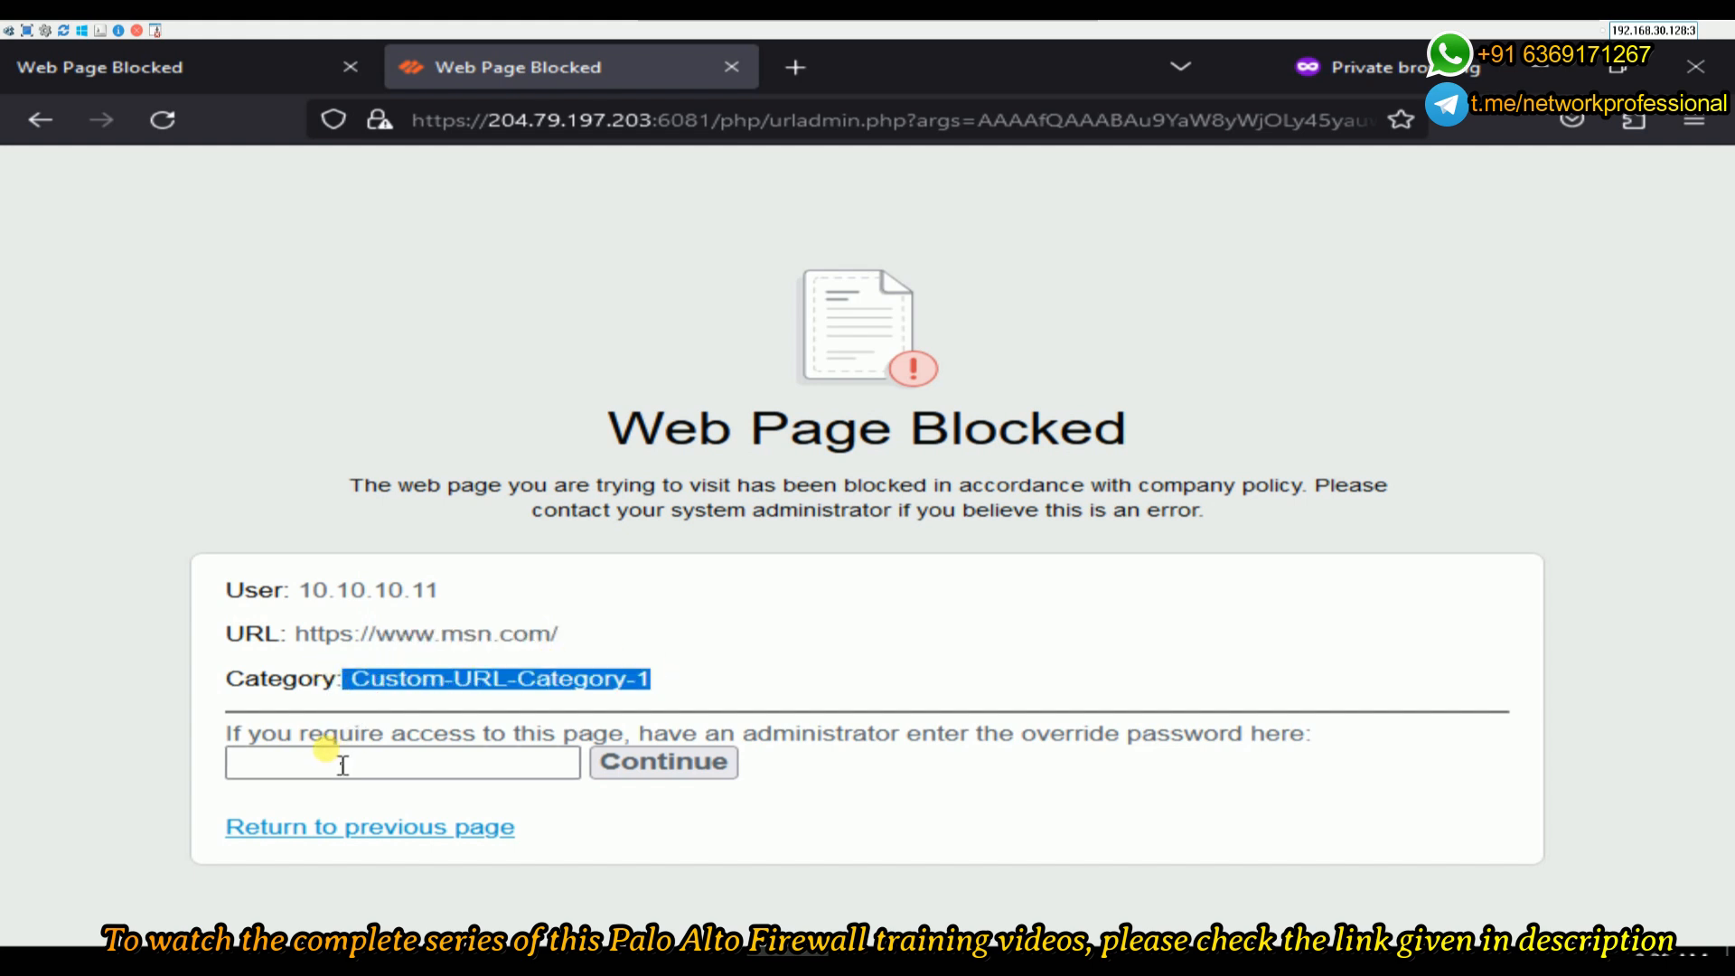
{"action": "left_click_drag", "start_coordinate": [229, 733], "coordinate": [615, 737]}
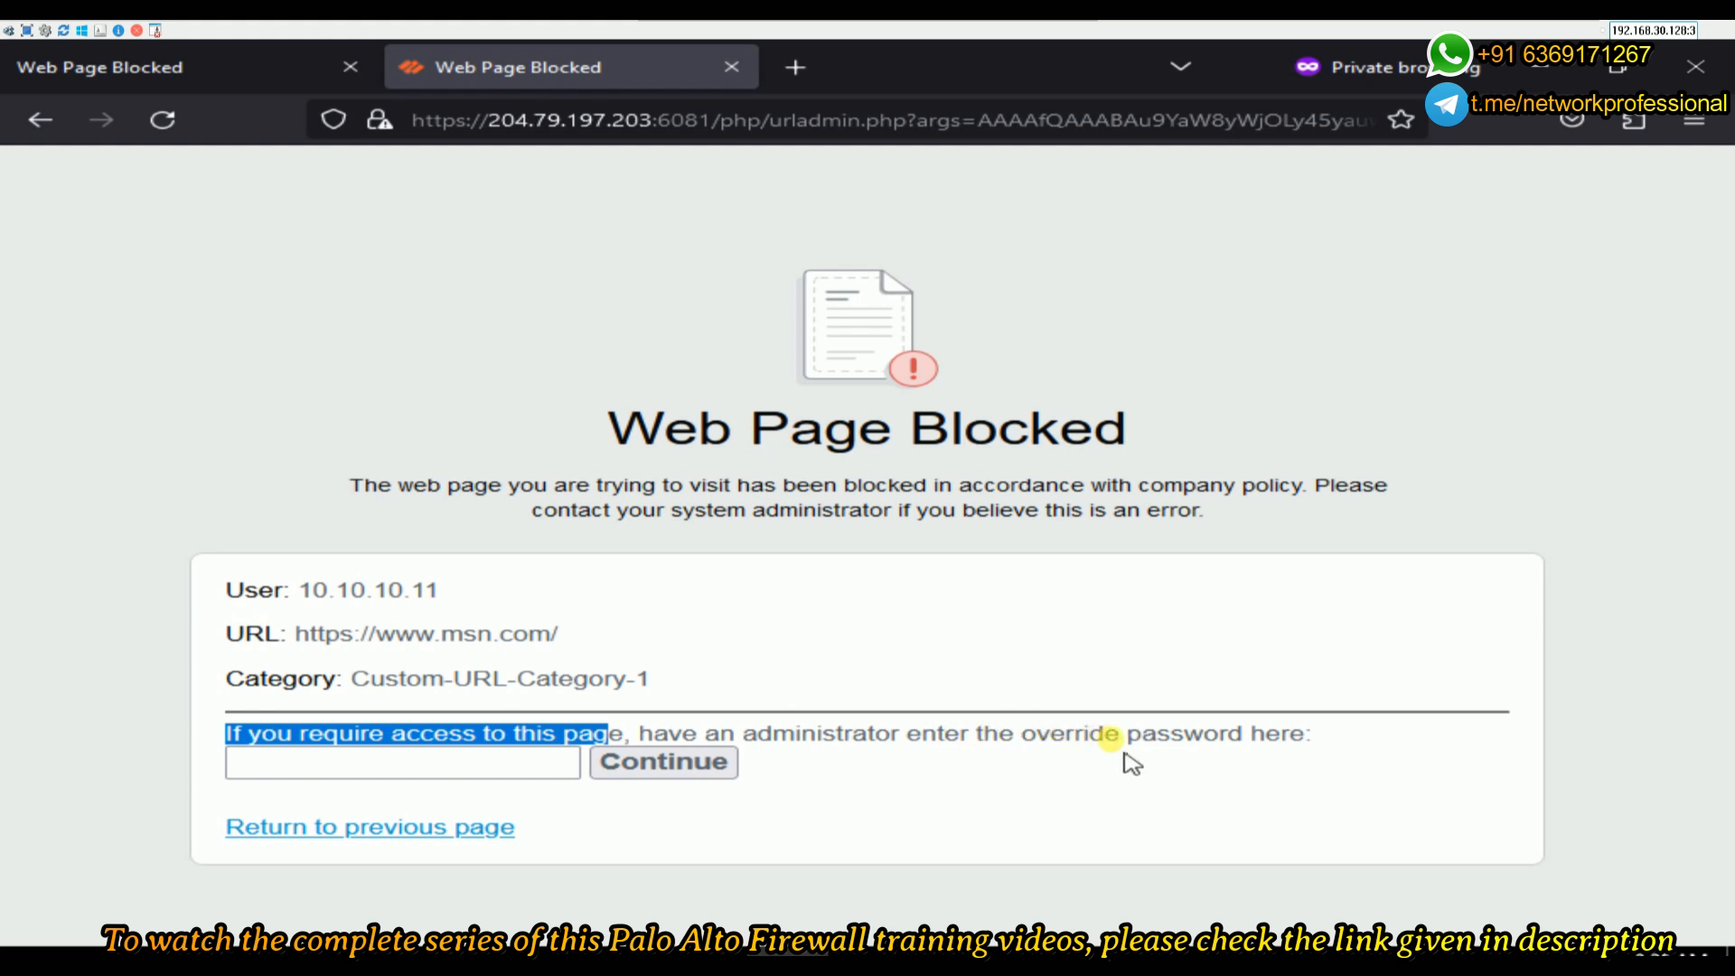
{"action": "left_click", "coordinate": [373, 773]}
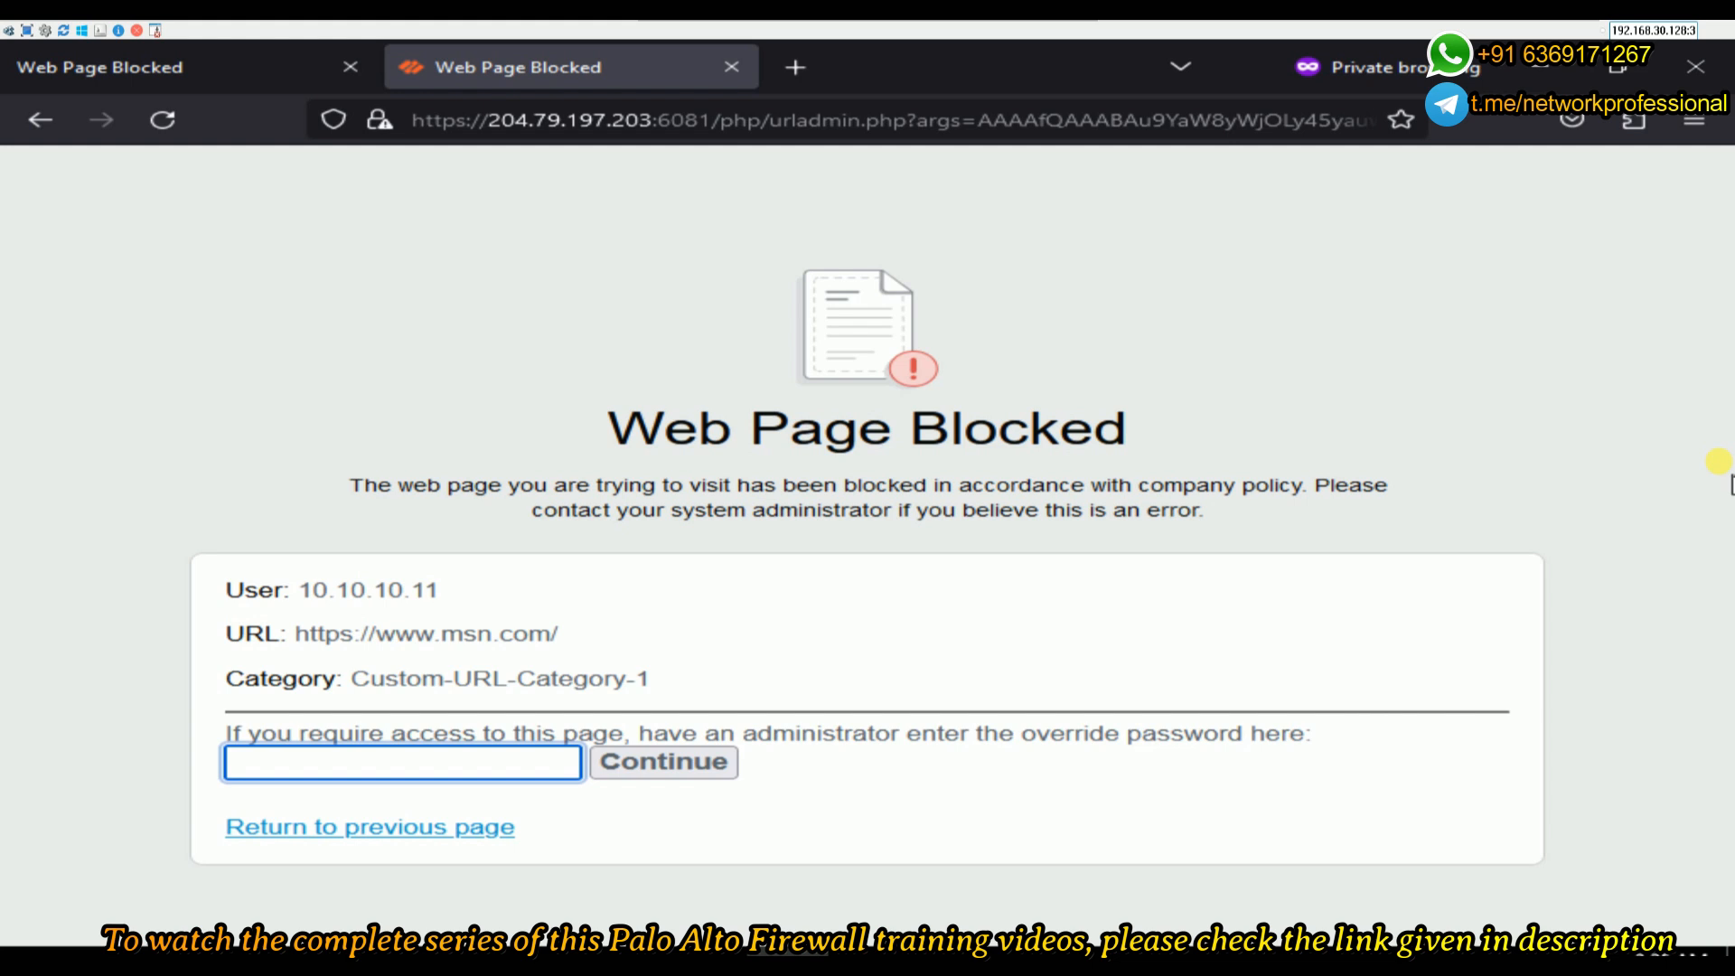
- Submit the administrator override password to unlock MSN, then open a new private tab and return to MSN
{"action": "key", "text": "Down"}
{"action": "key", "text": "Down"}
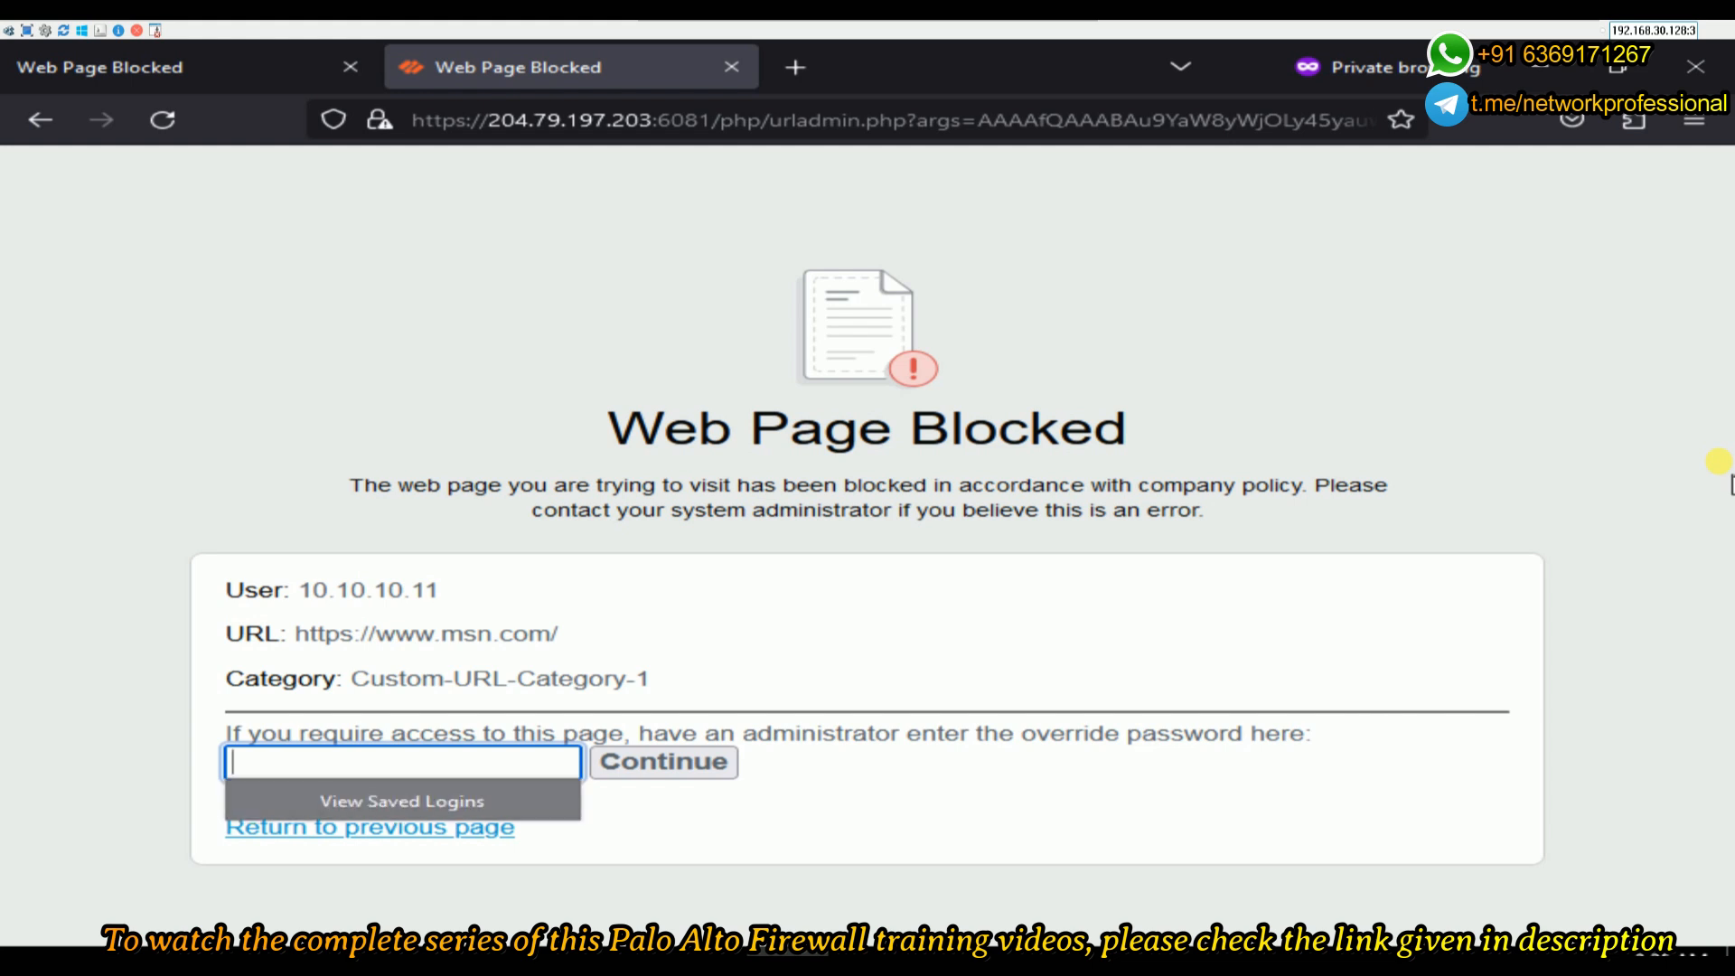
{"action": "key", "text": "Num_Lock"}
{"action": "type", "text": "•••"}
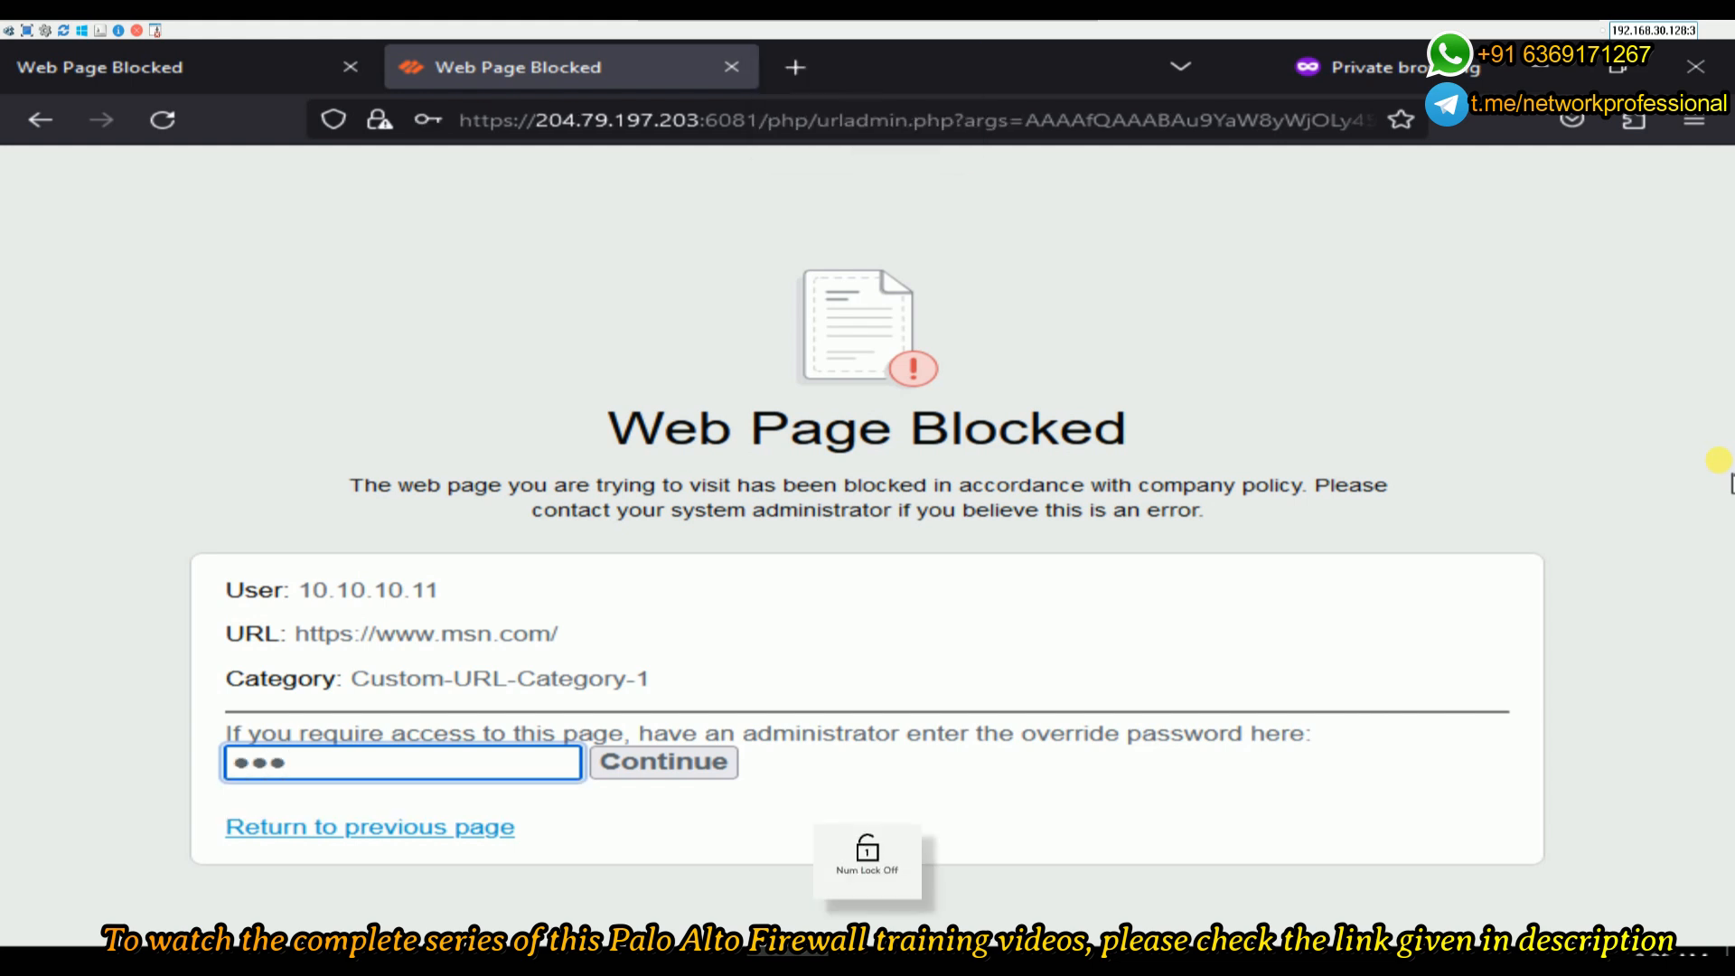
{"action": "type", "text": "•"}
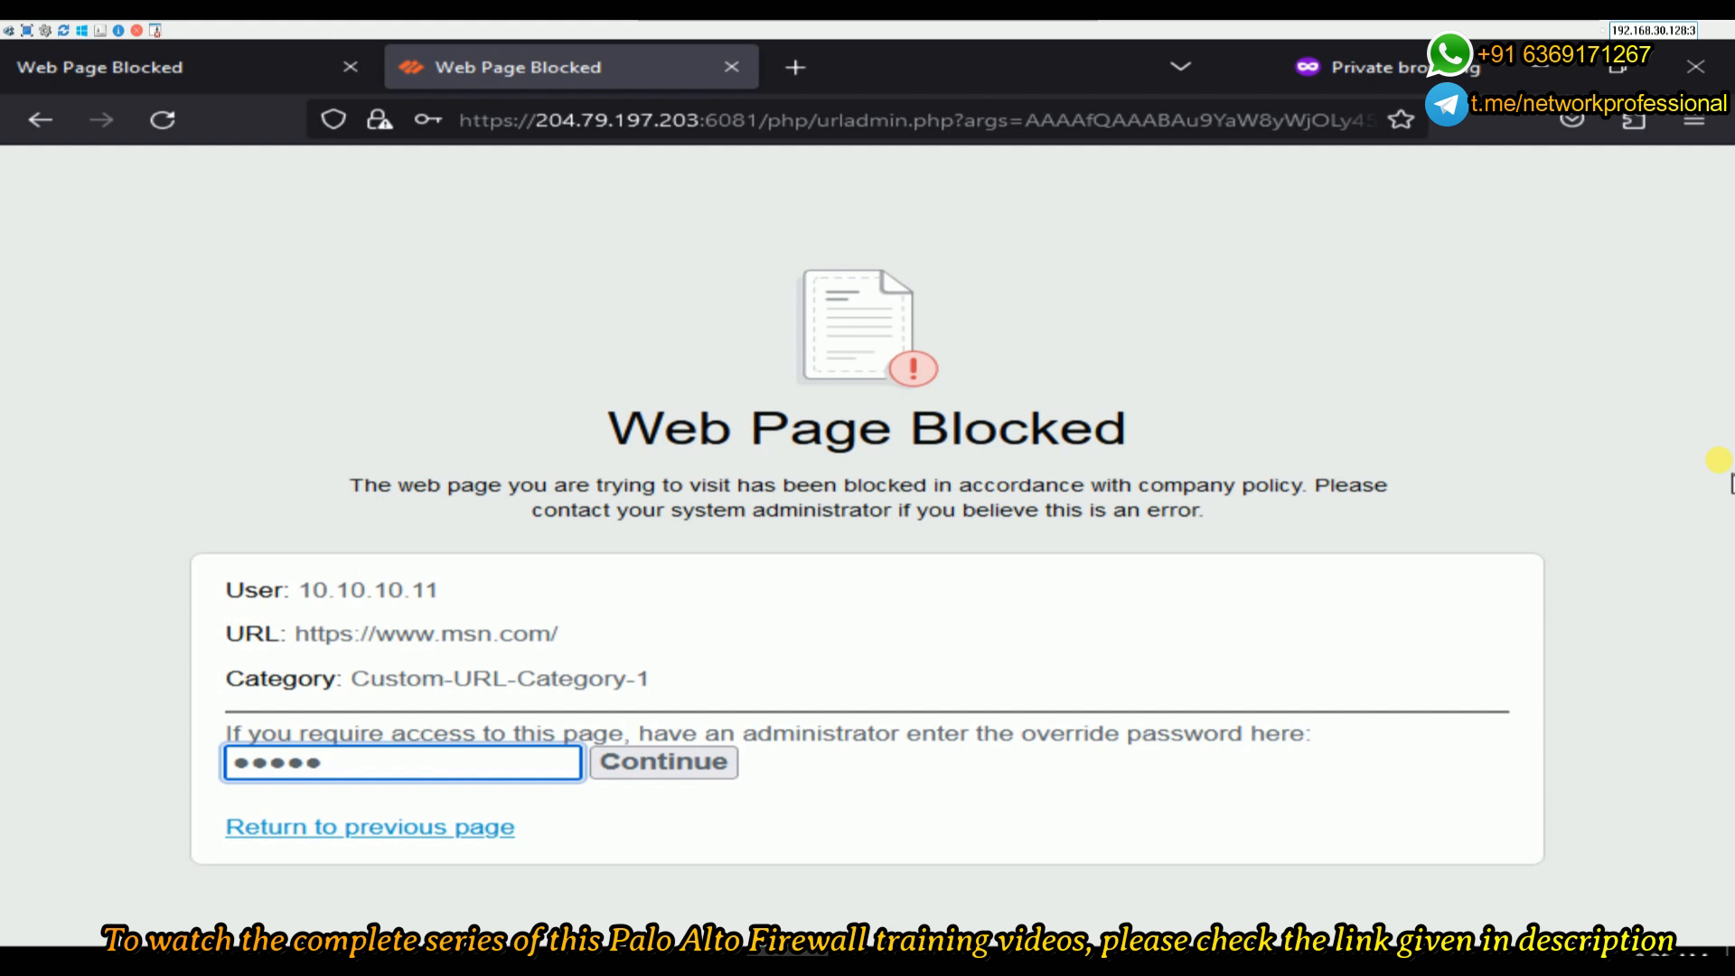
{"action": "left_click", "coordinate": [664, 761]}
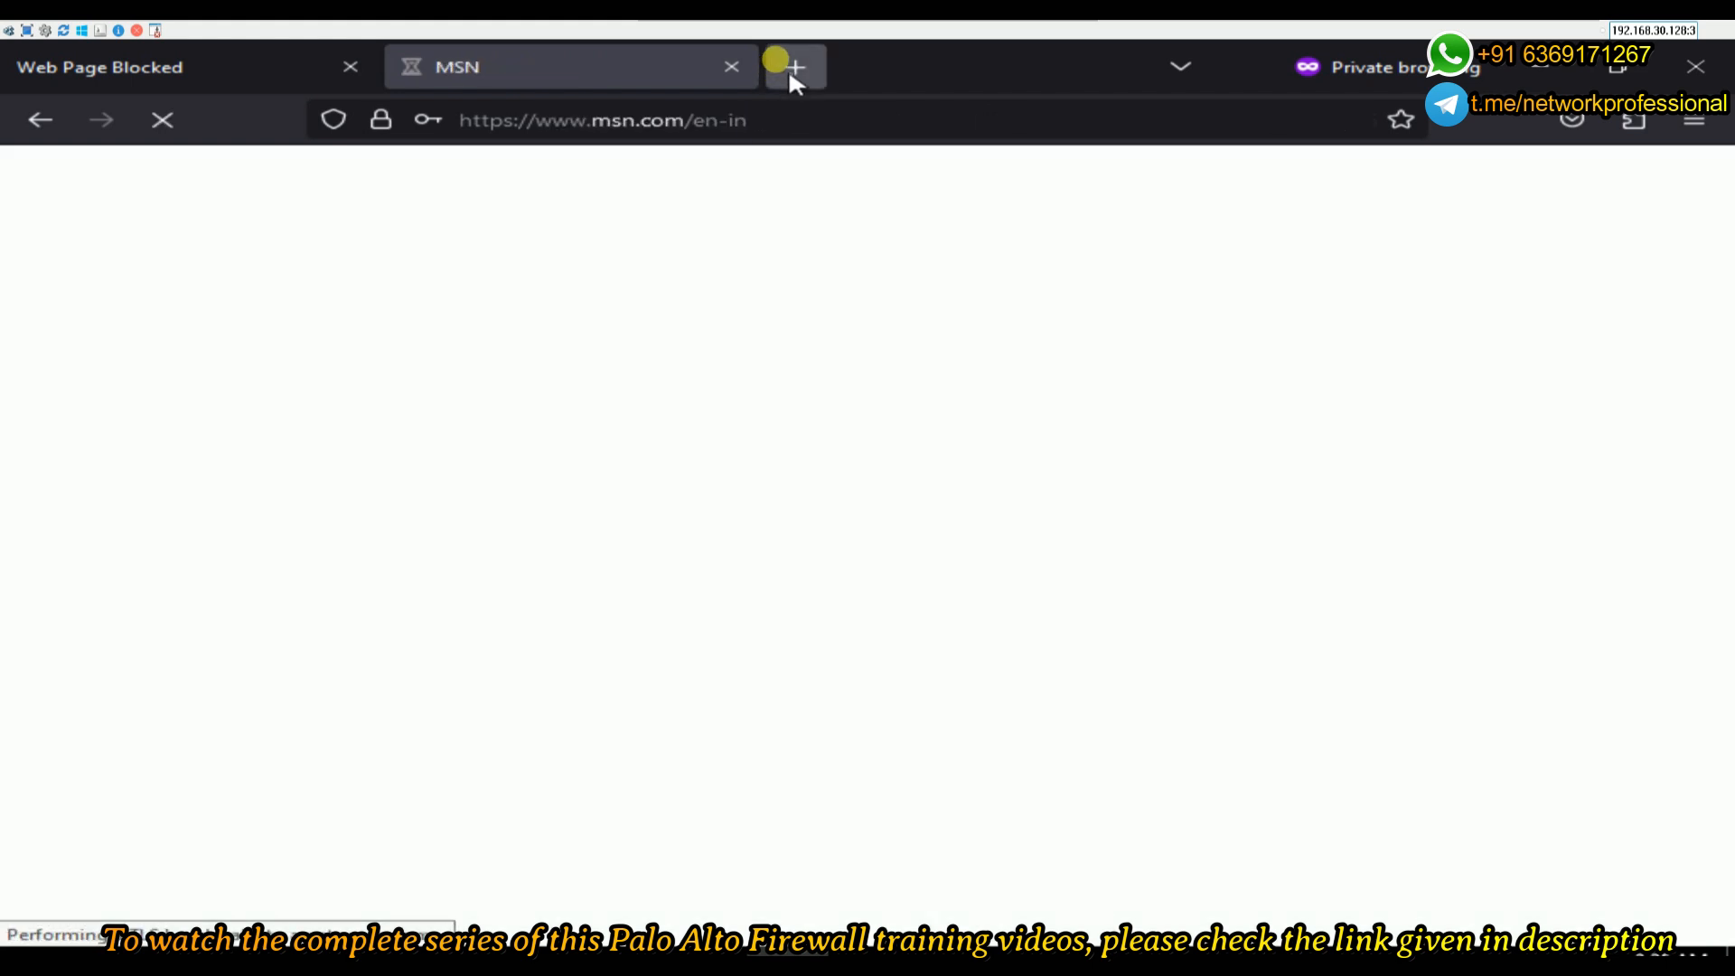
{"action": "left_click", "coordinate": [787, 68]}
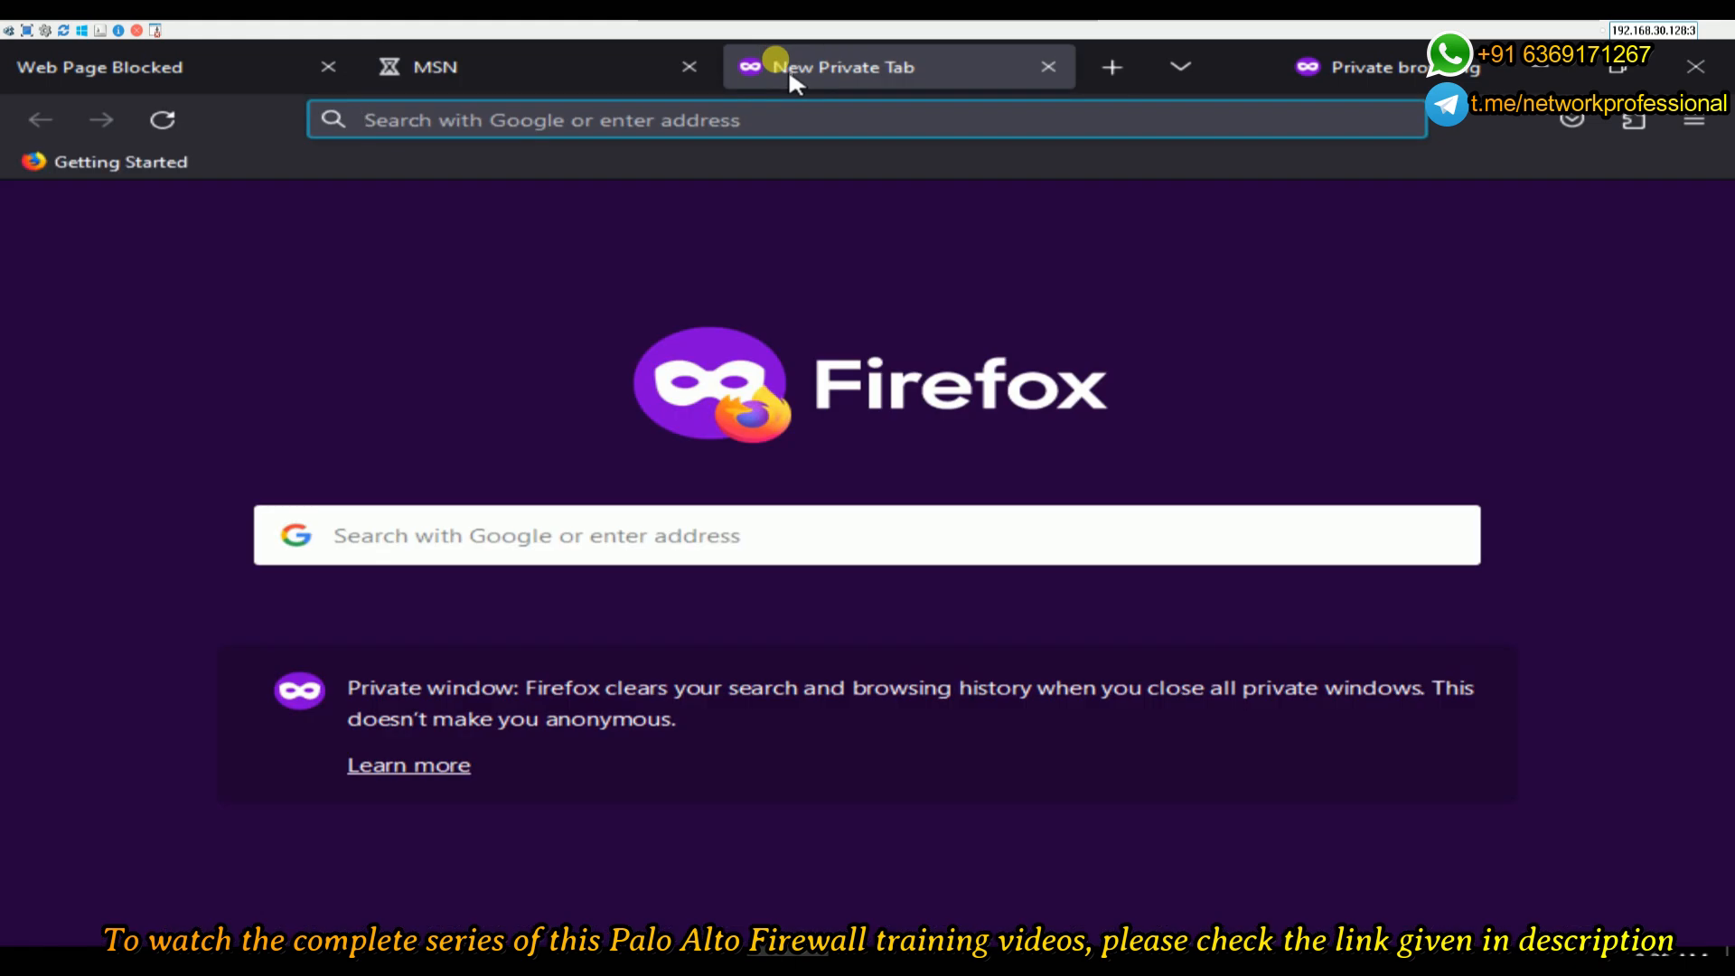
{"action": "left_click", "coordinate": [581, 74]}
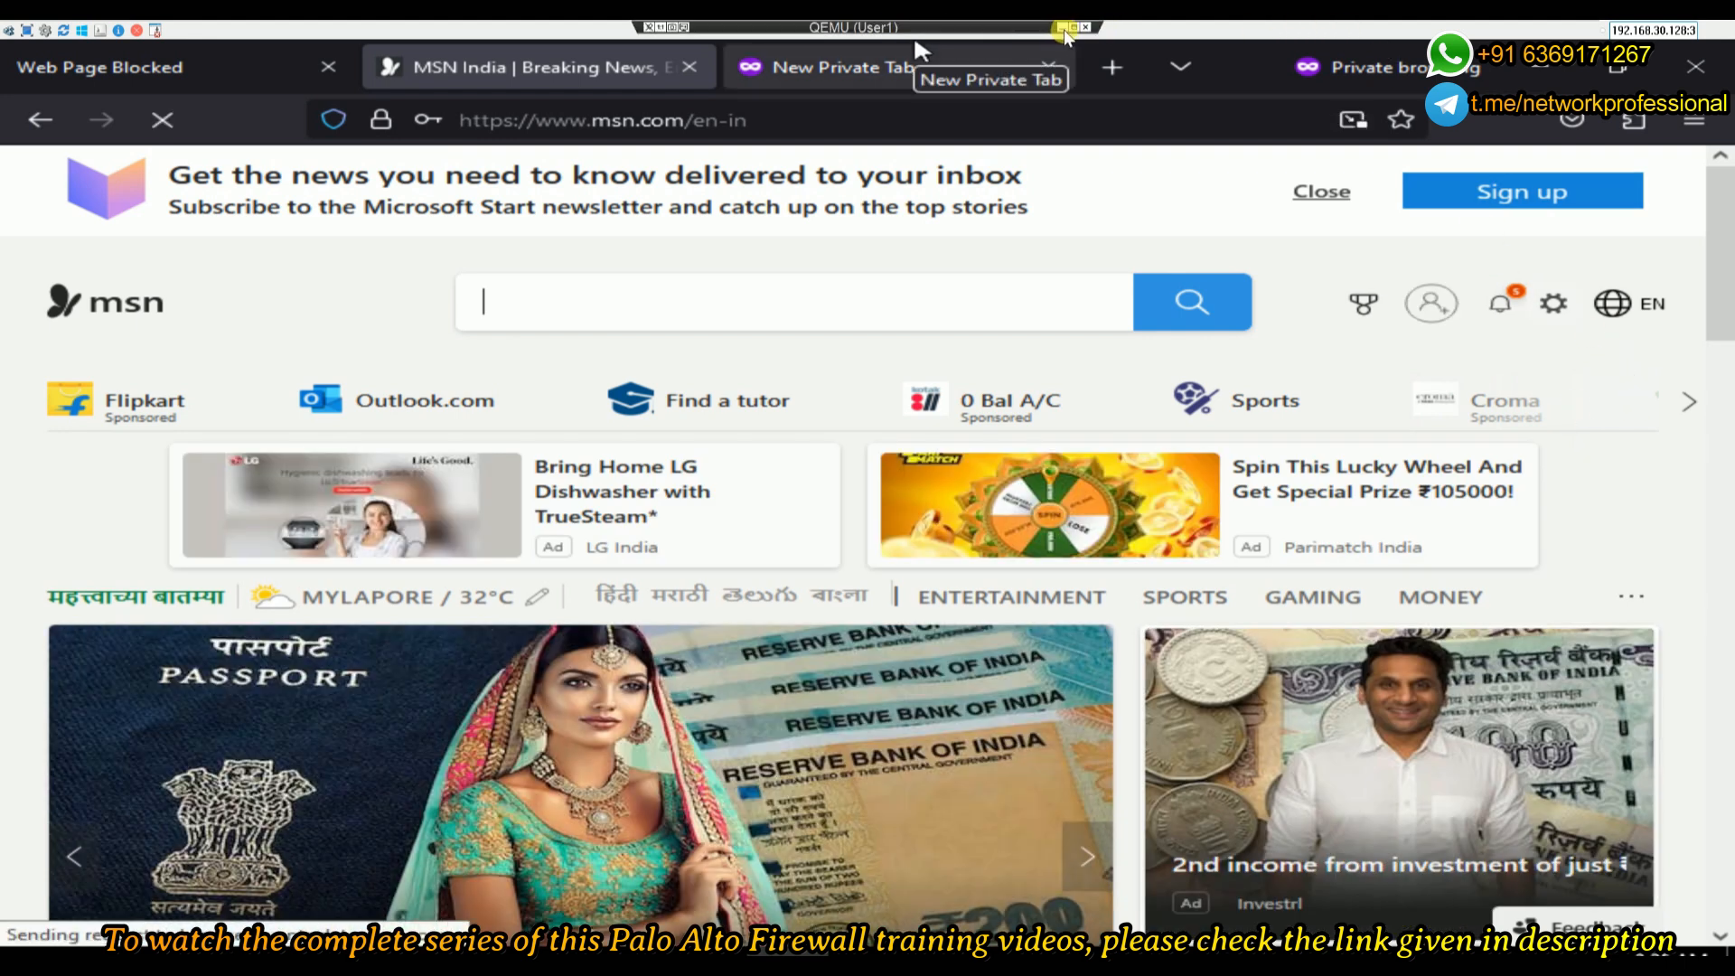
- Load twitter.com in the new private tab to confirm it is blocked, then leave the client VM
{"action": "left_click", "coordinate": [855, 86]}
{"action": "left_click", "coordinate": [833, 127]}
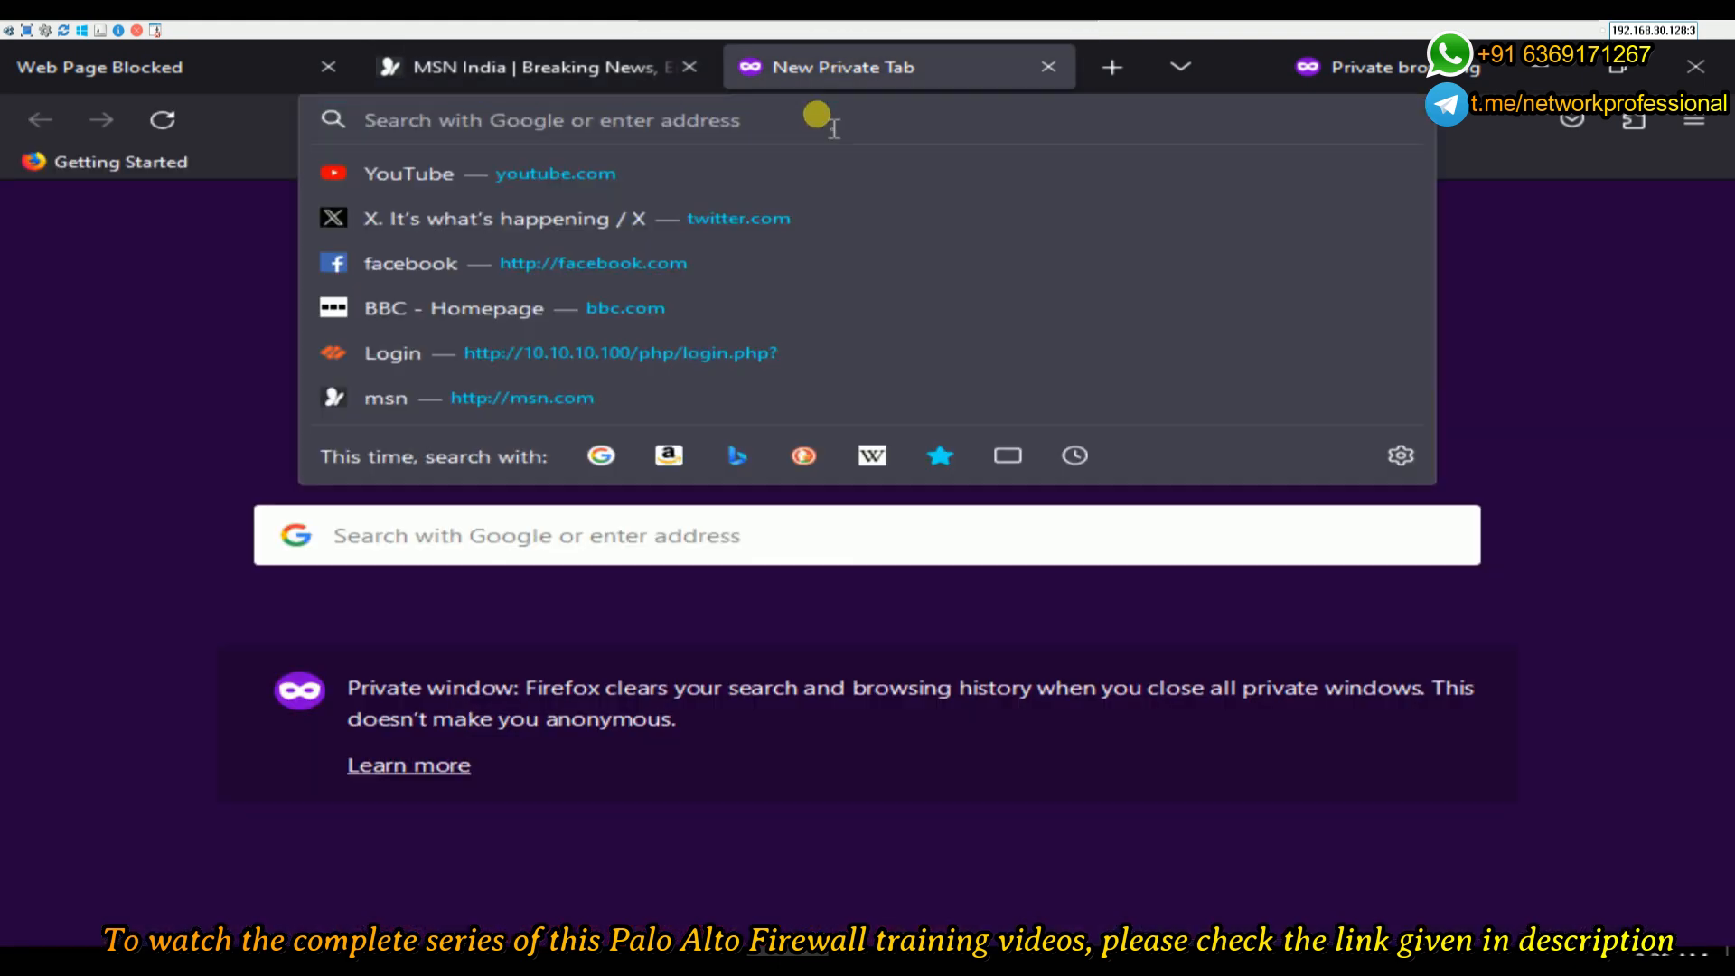
{"action": "type", "text": "twitter.com/"}
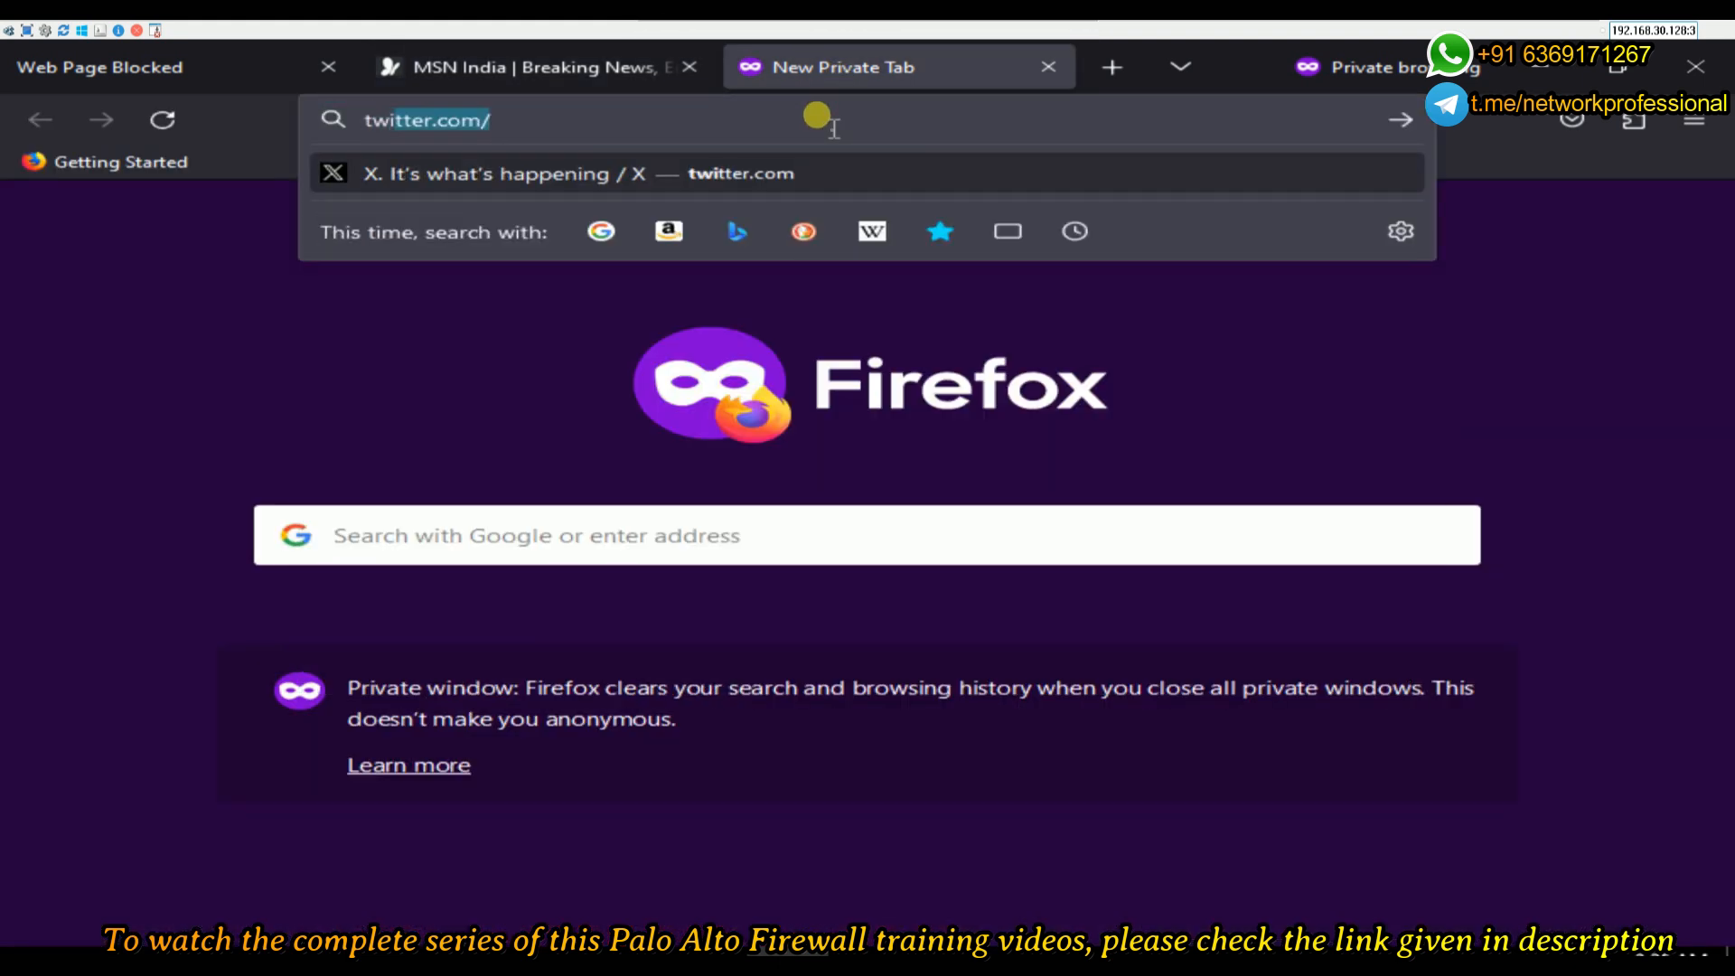
{"action": "key", "text": "Return"}
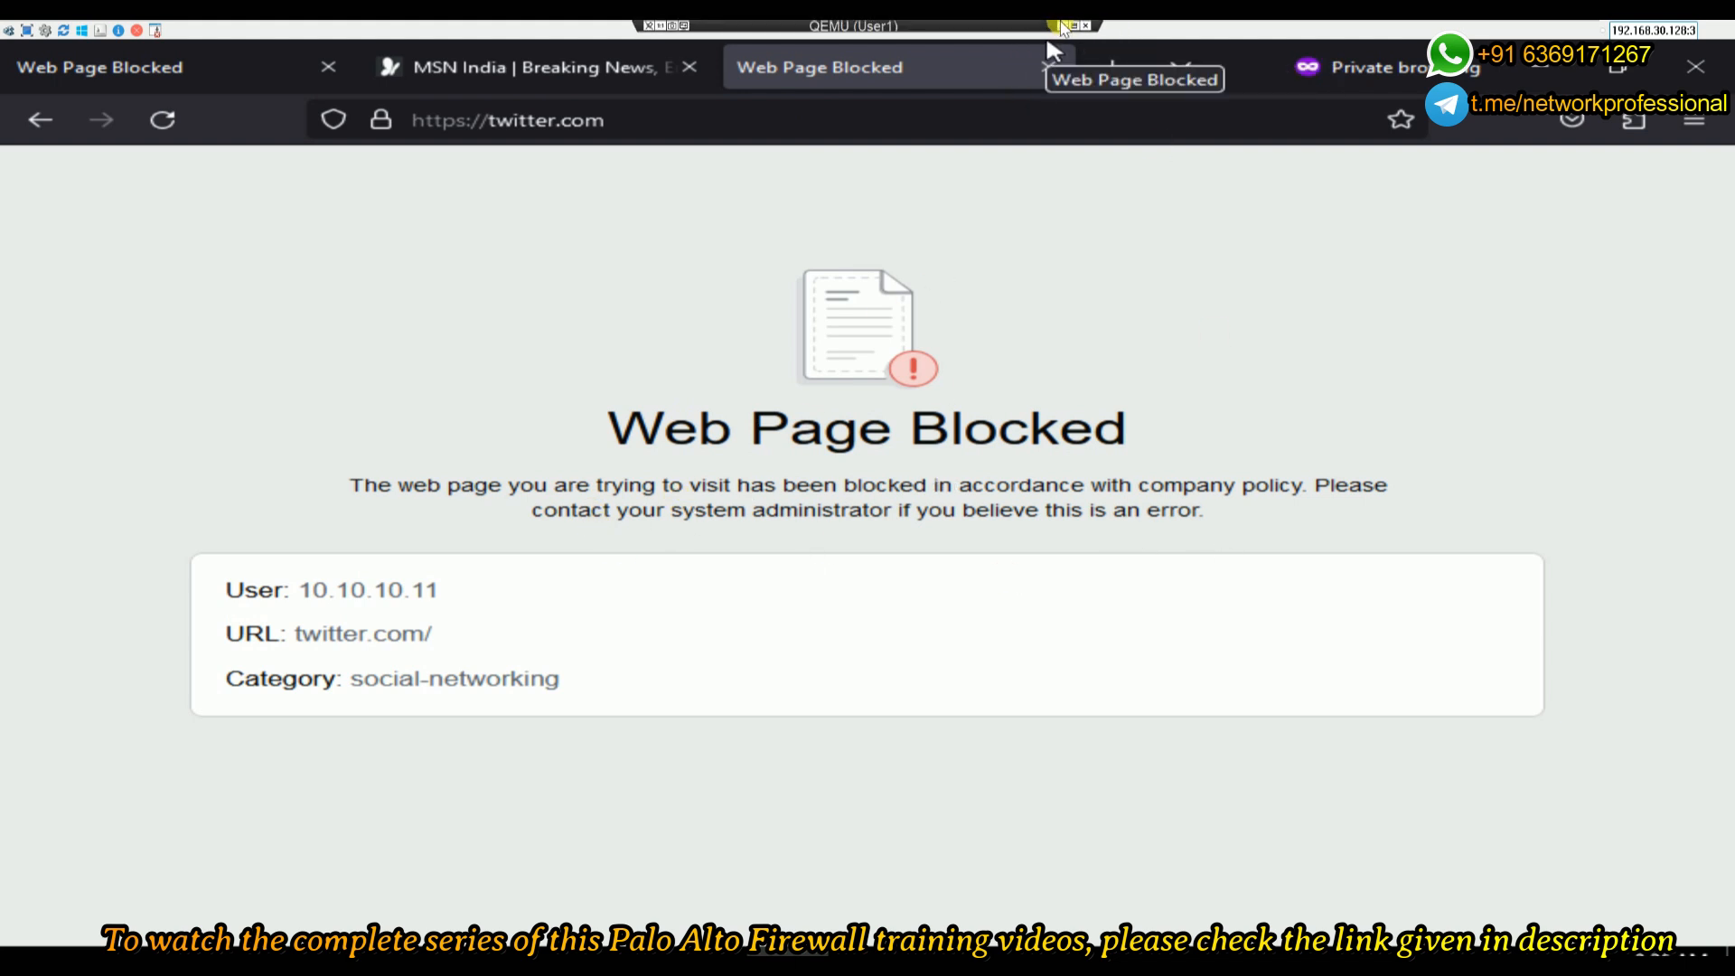
{"action": "left_click", "coordinate": [1061, 28]}
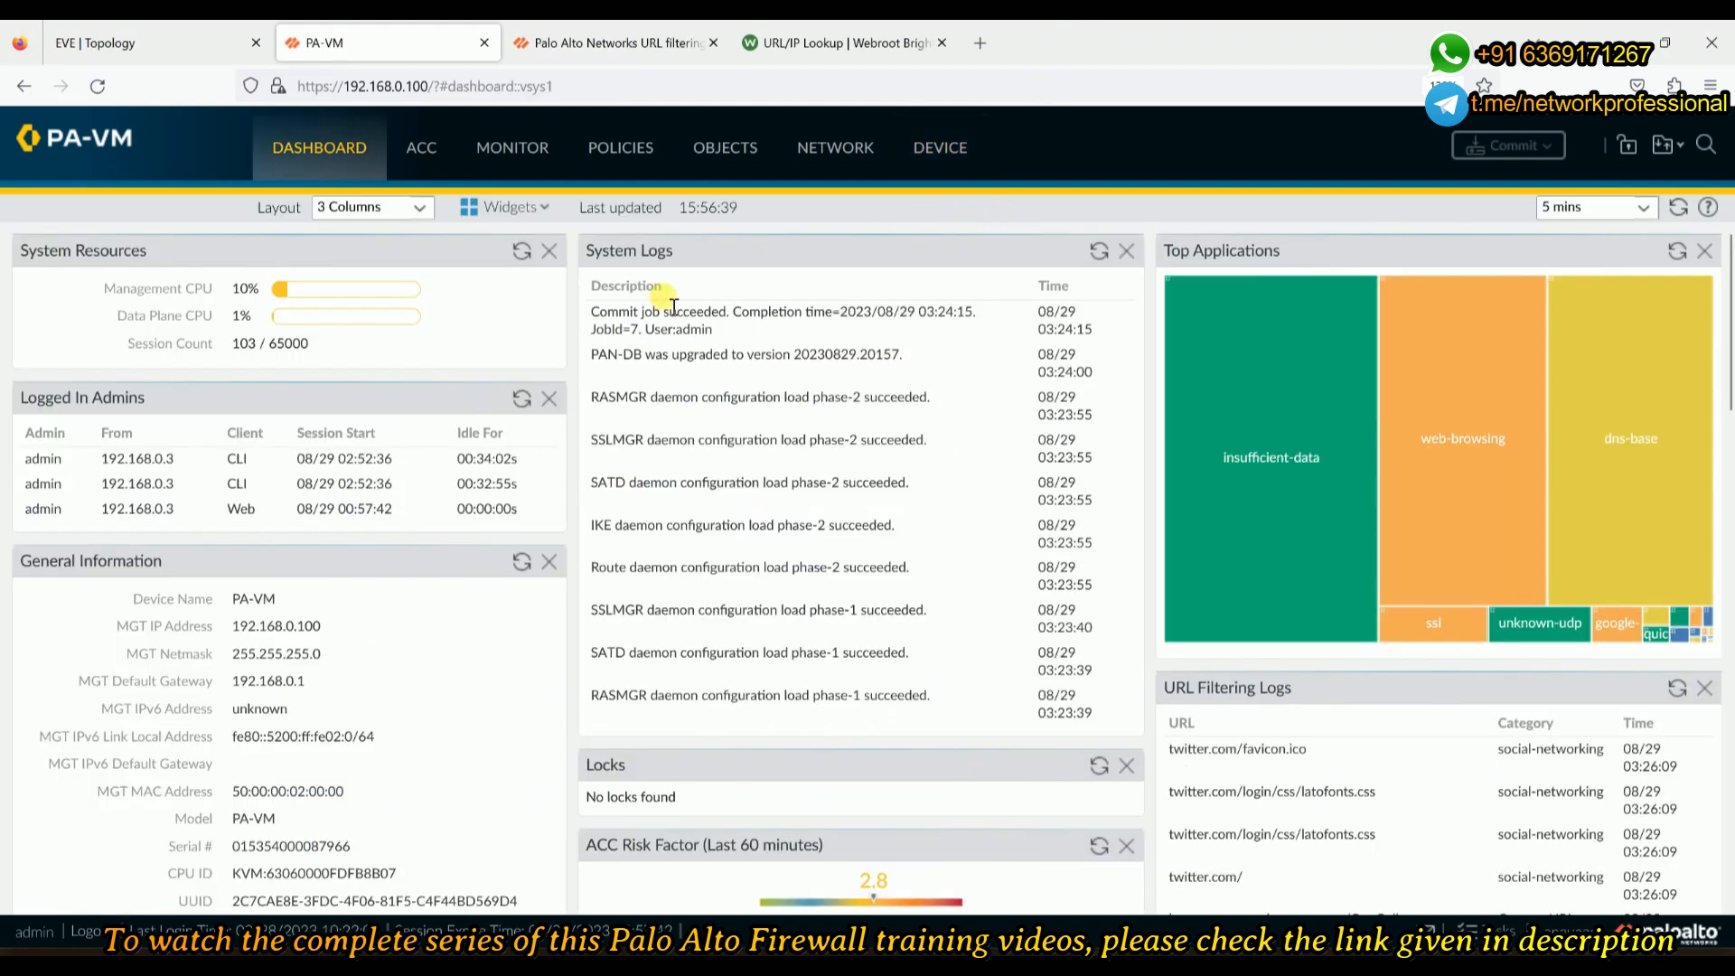
- Check the Monitor Traffic and Threat logs, then view URL Filtering logs for the twitter.com and msn.com entries
{"action": "left_click", "coordinate": [513, 152]}
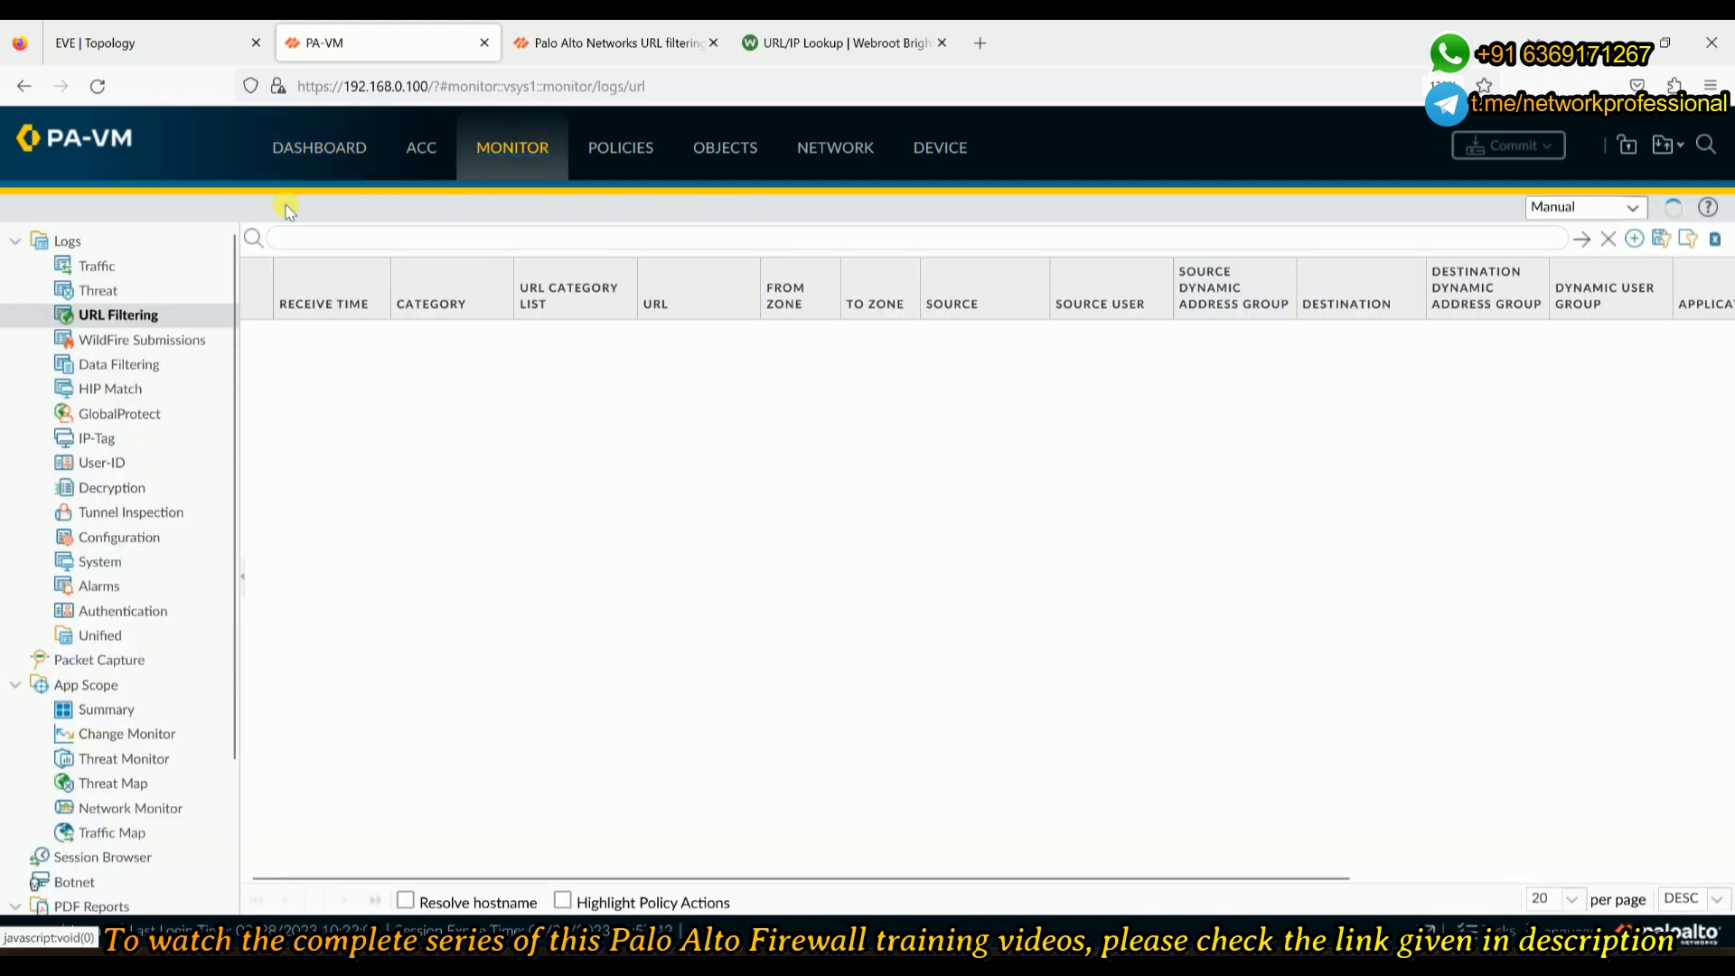
{"action": "left_click", "coordinate": [70, 271]}
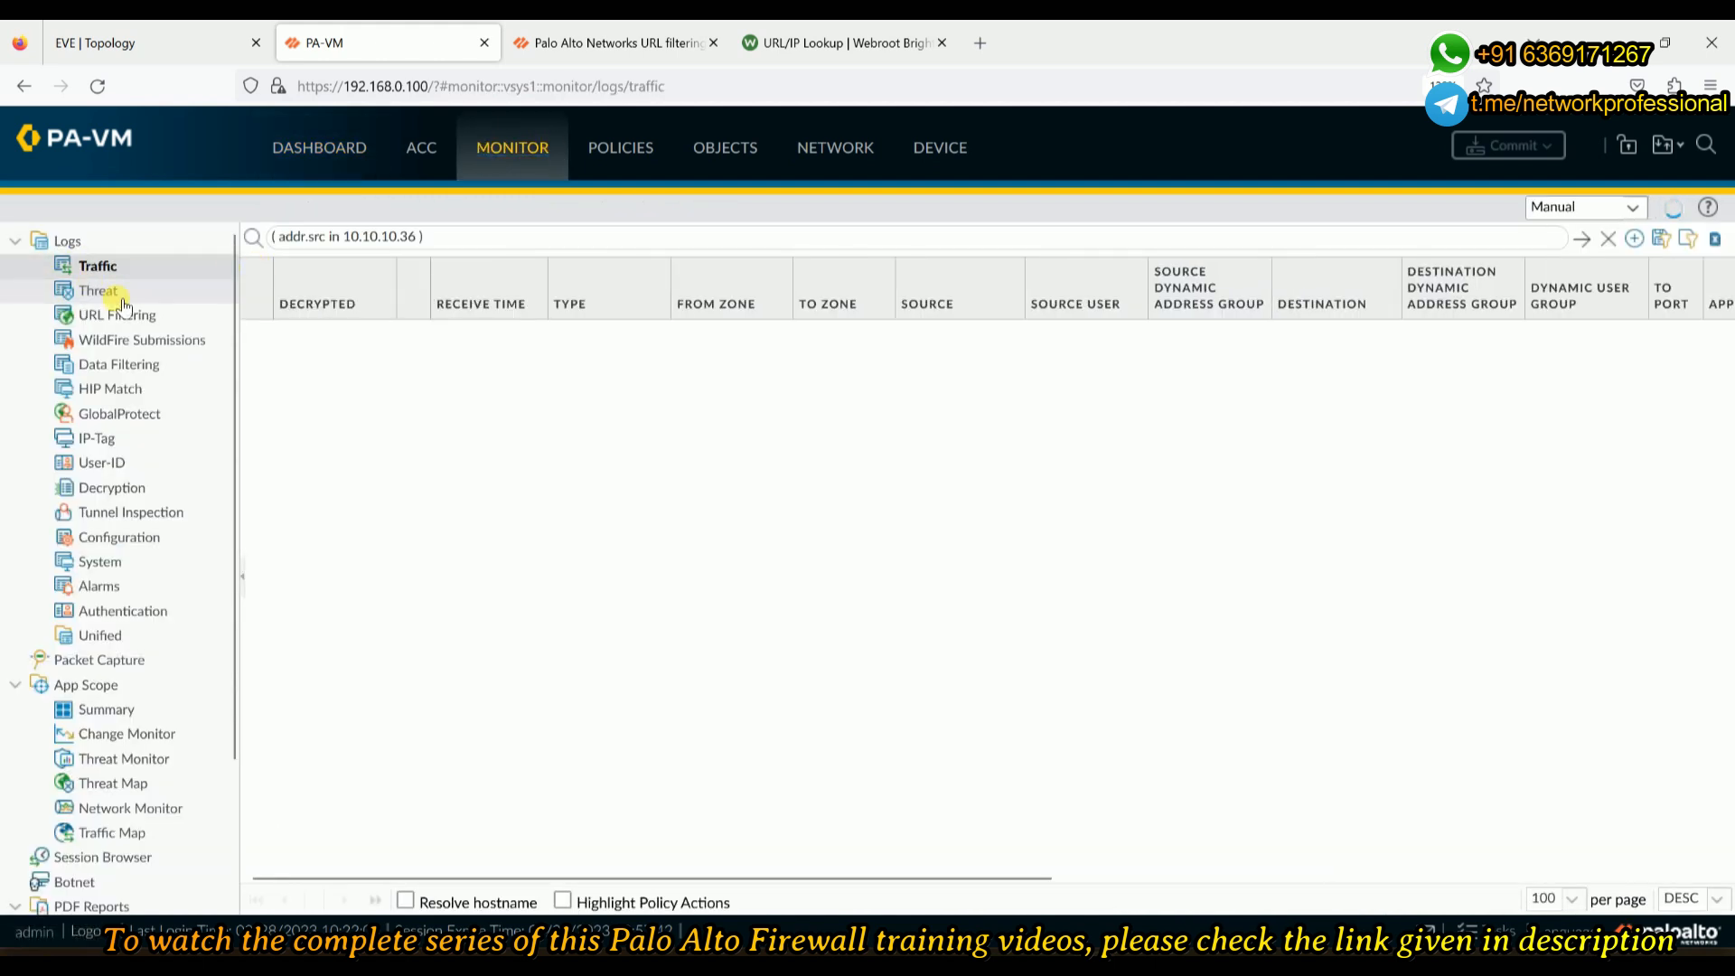
{"action": "left_click", "coordinate": [95, 291]}
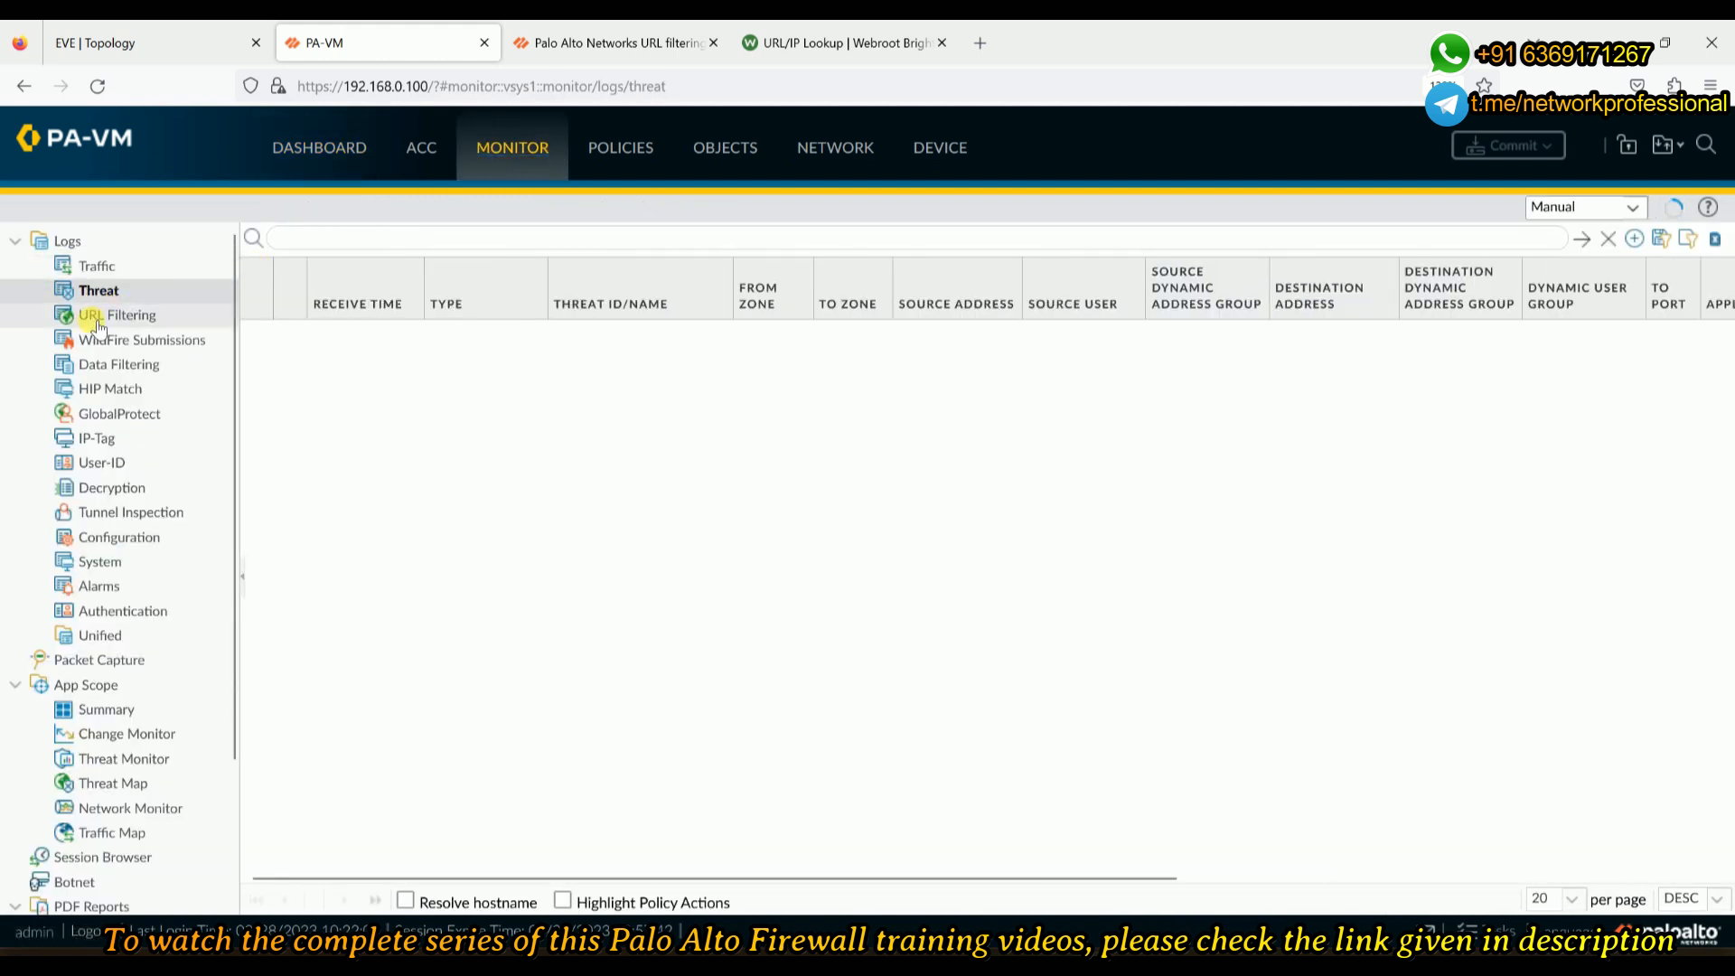
{"action": "left_click", "coordinate": [94, 268]}
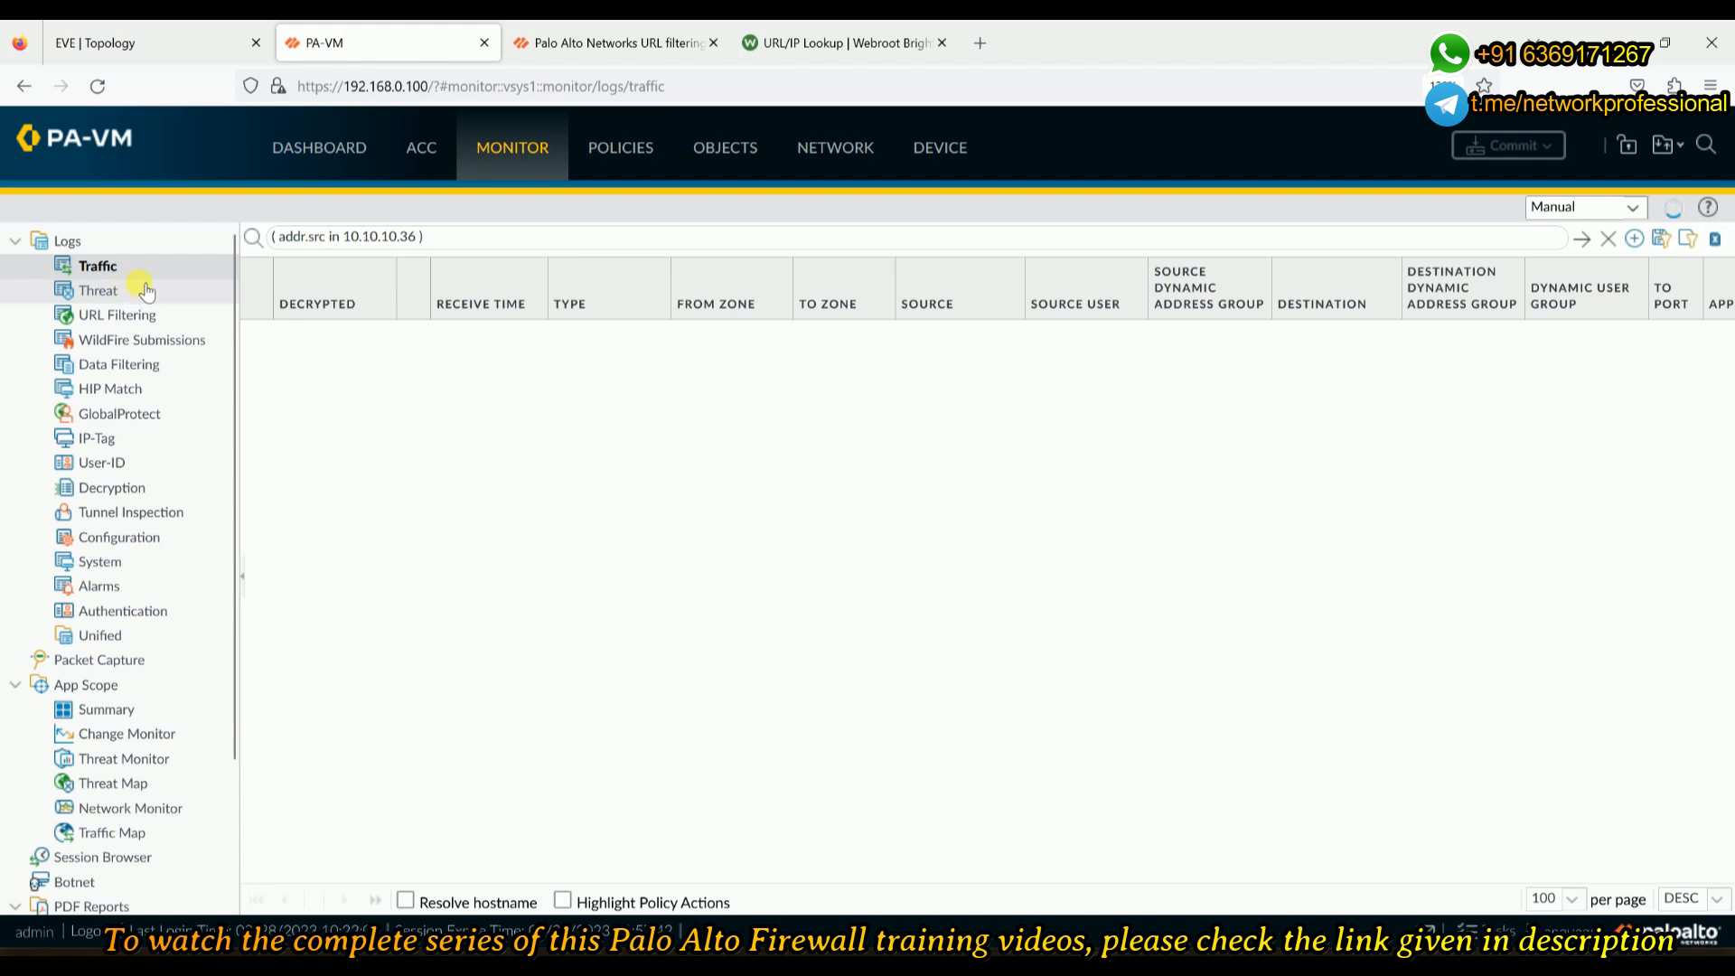
{"action": "left_click", "coordinate": [116, 315]}
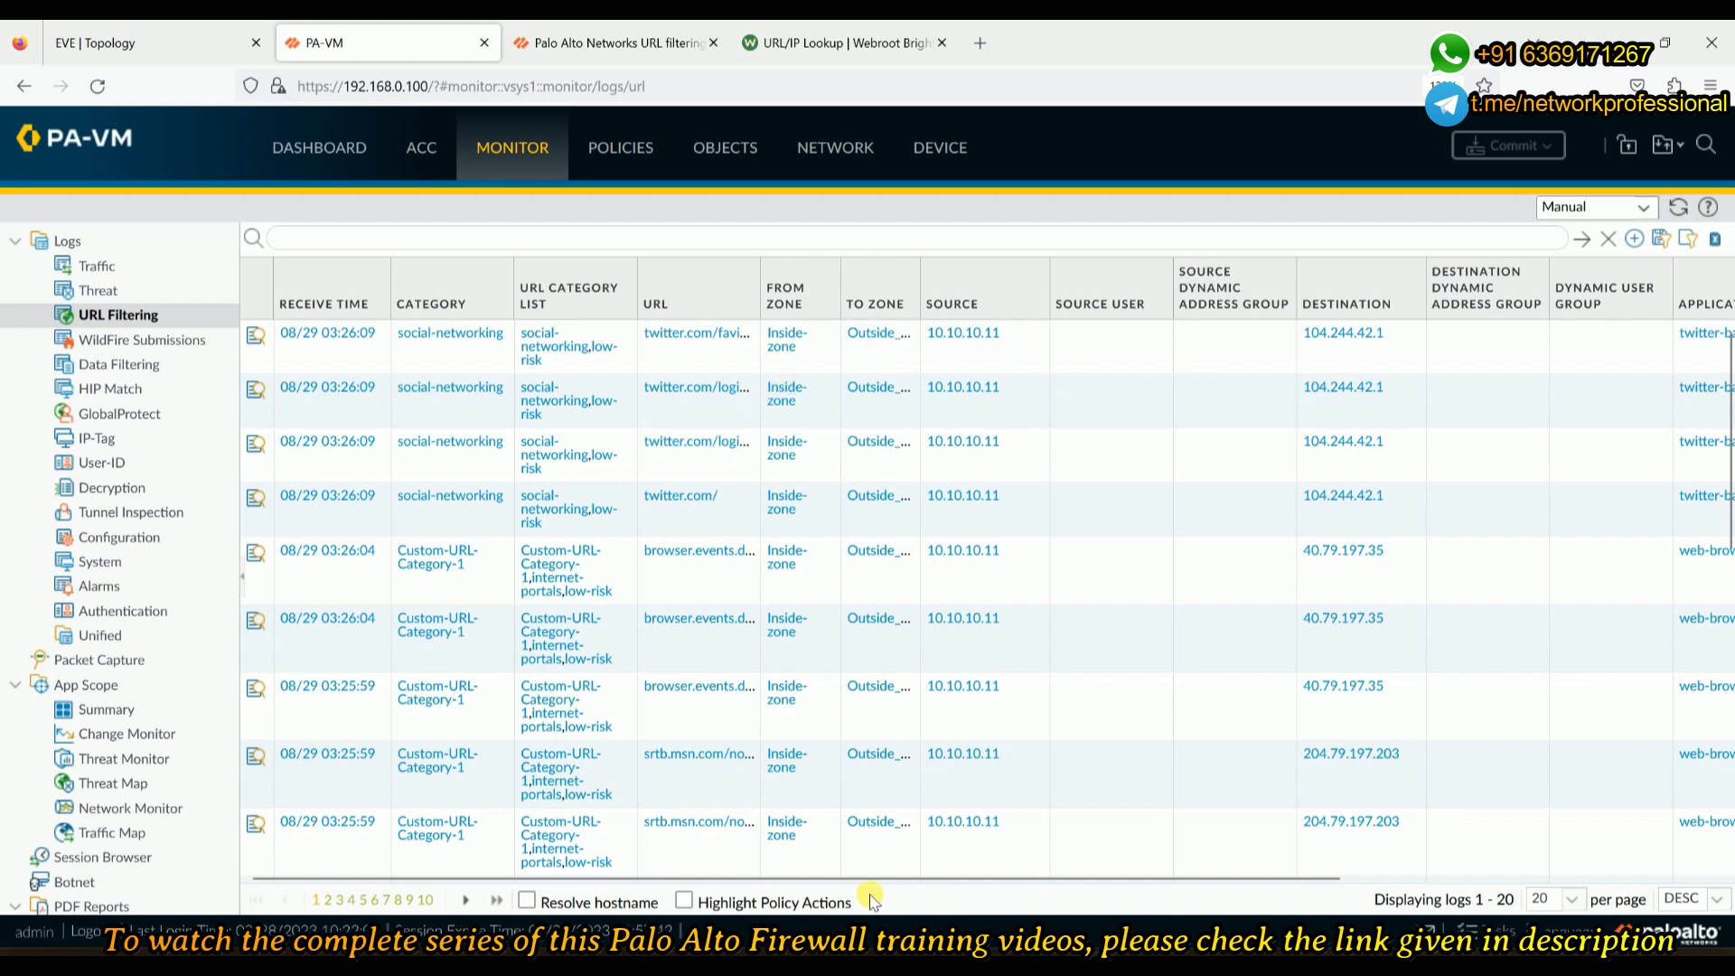
{"action": "left_click_drag", "start_coordinate": [870, 883], "coordinate": [1250, 863]}
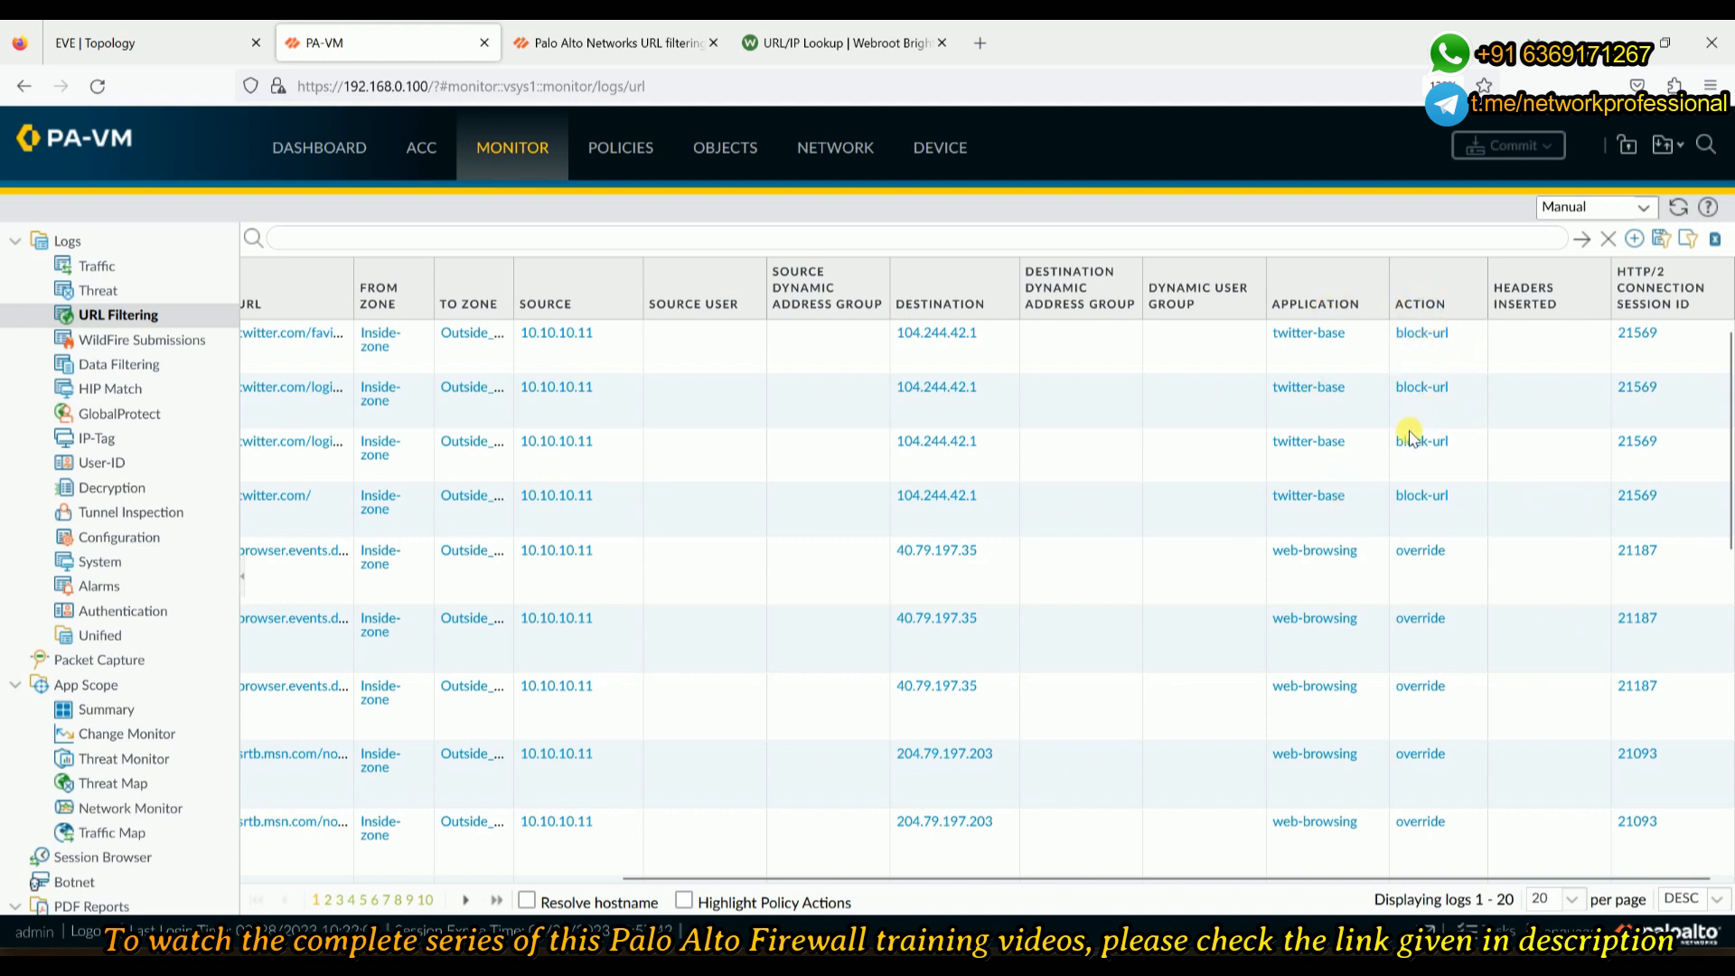
{"action": "left_click_drag", "start_coordinate": [1292, 880], "coordinate": [922, 876]}
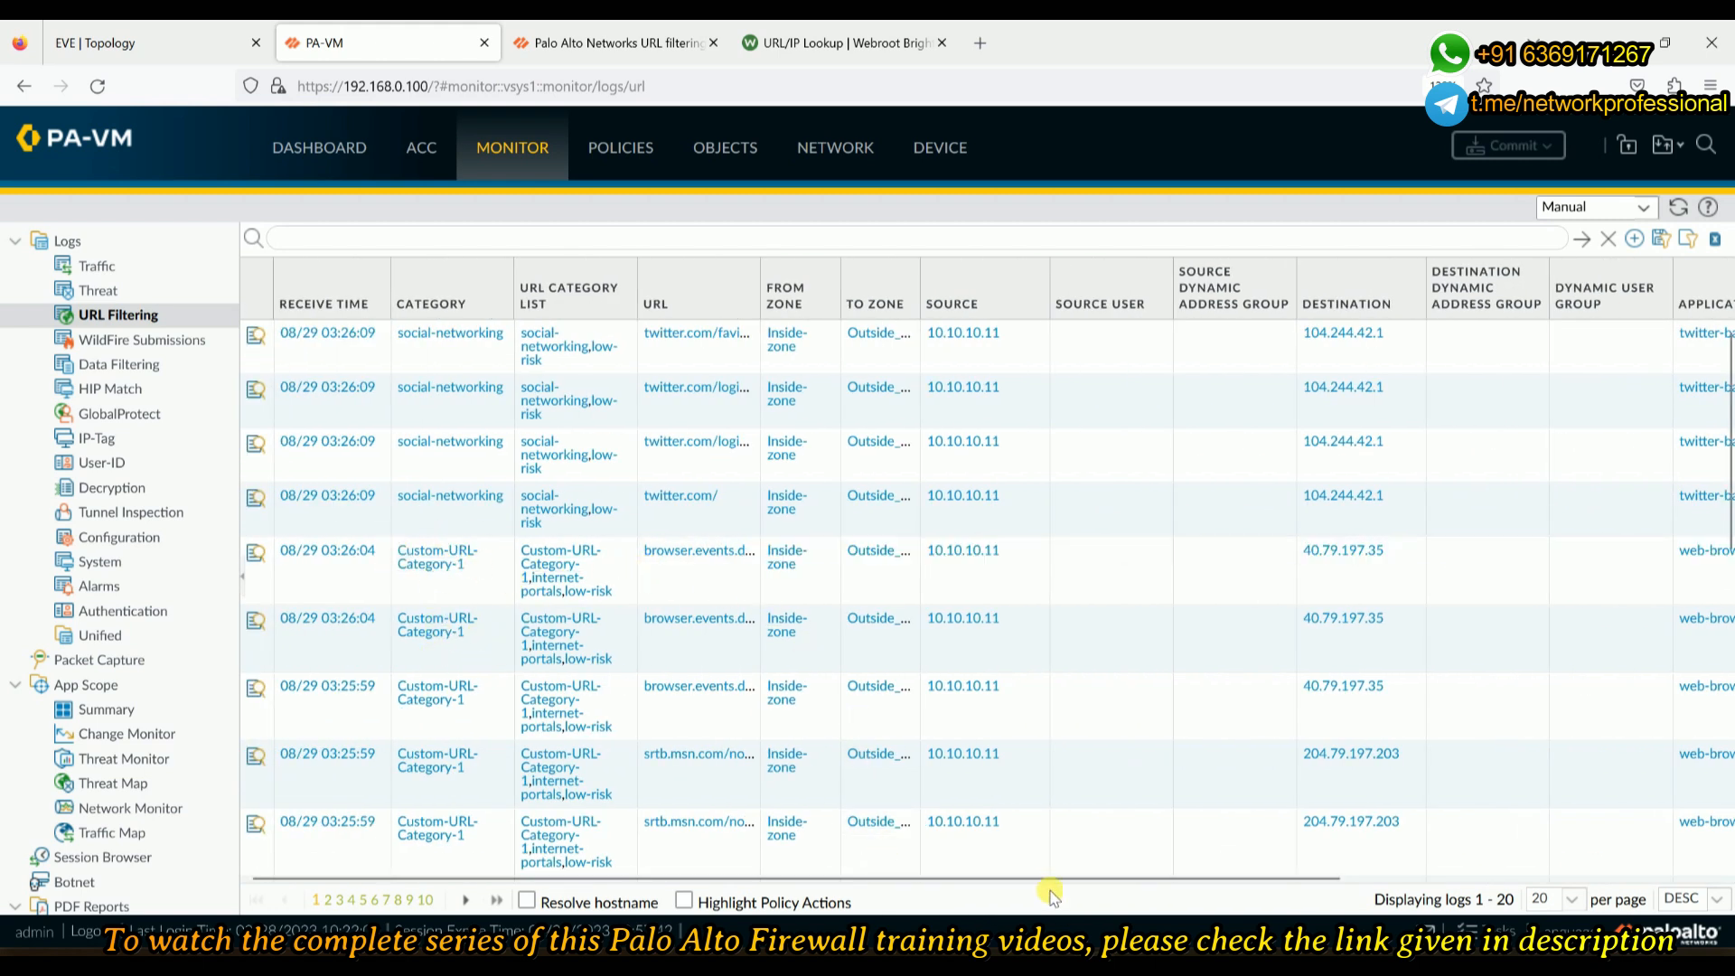
{"action": "left_click_drag", "start_coordinate": [994, 881], "coordinate": [1369, 881]}
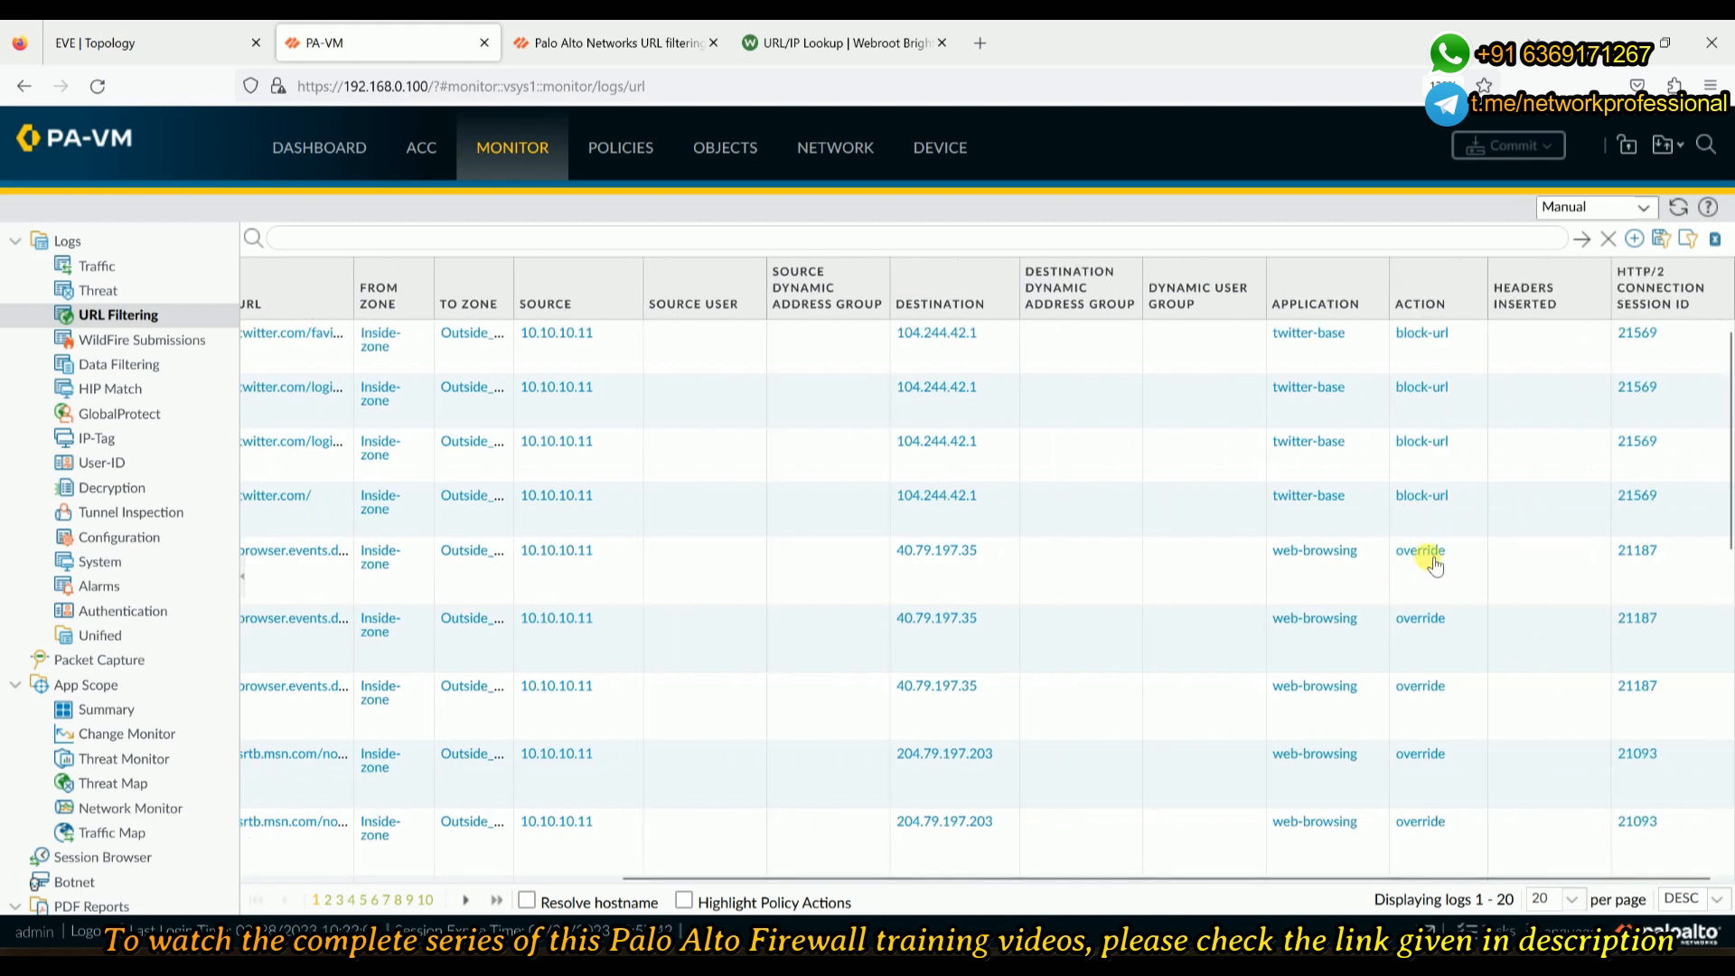
{"action": "scroll", "coordinate": [1398, 786], "scroll_direction": "down", "scroll_amount": 5}
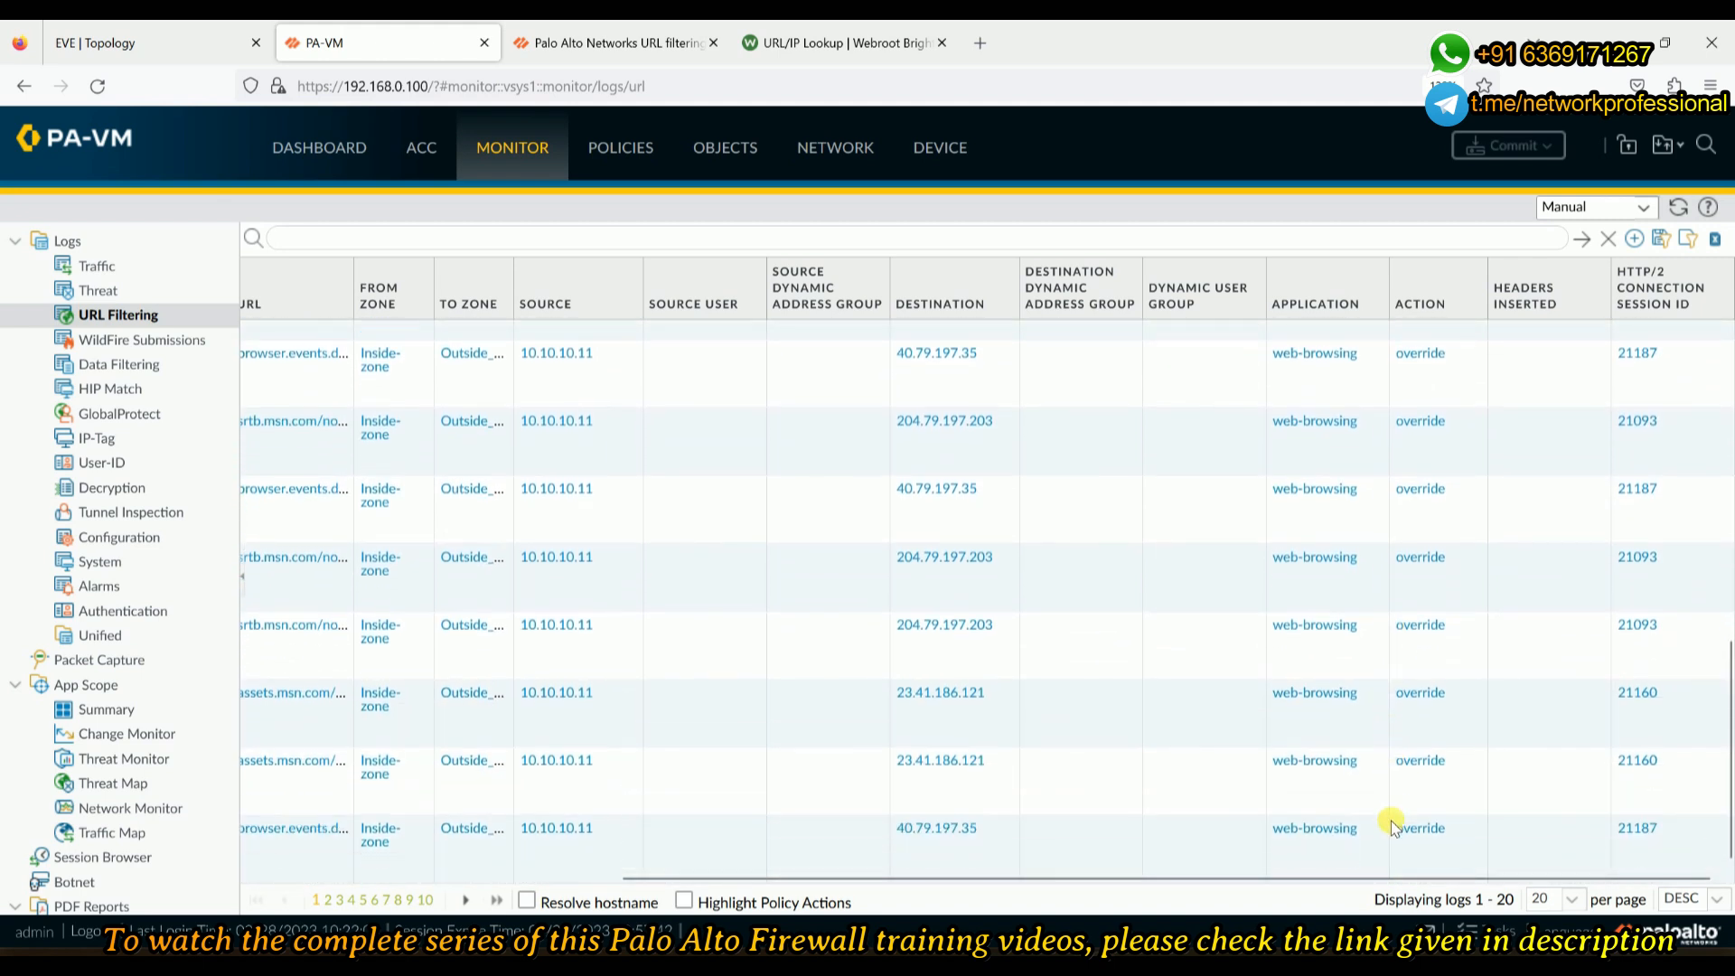
{"action": "left_click_drag", "start_coordinate": [1305, 878], "coordinate": [633, 851]}
{"action": "scroll", "coordinate": [500, 708], "scroll_direction": "up", "scroll_amount": 5}
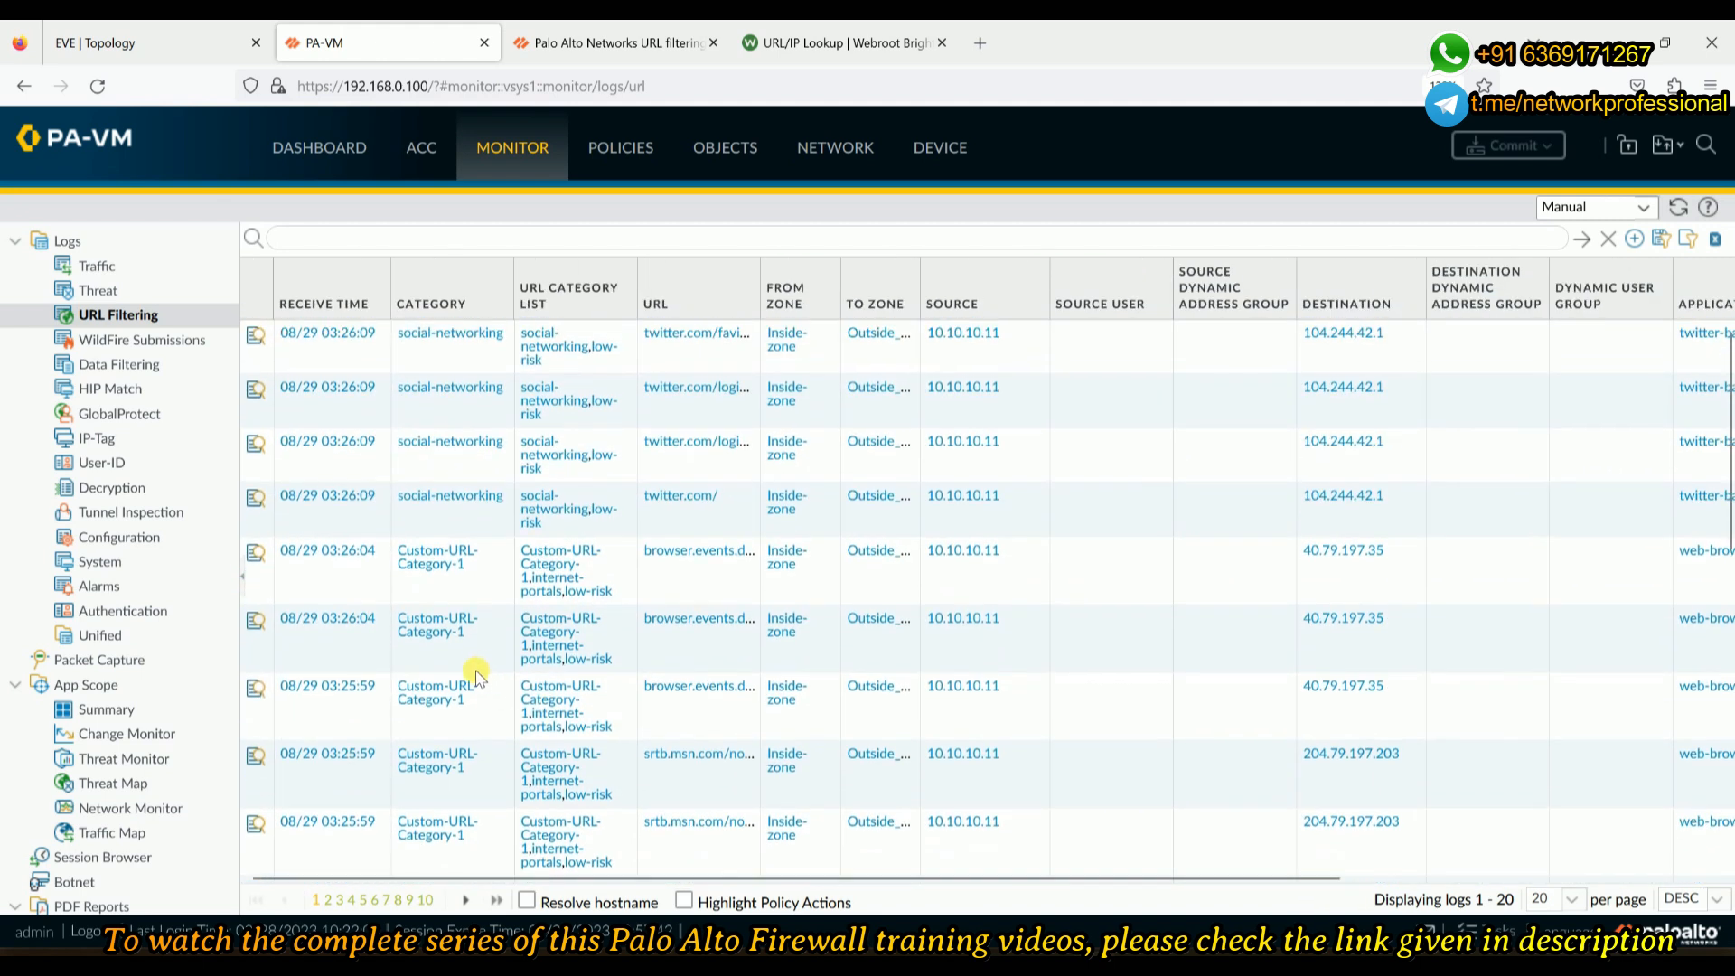
{"action": "right_click", "coordinate": [258, 297]}
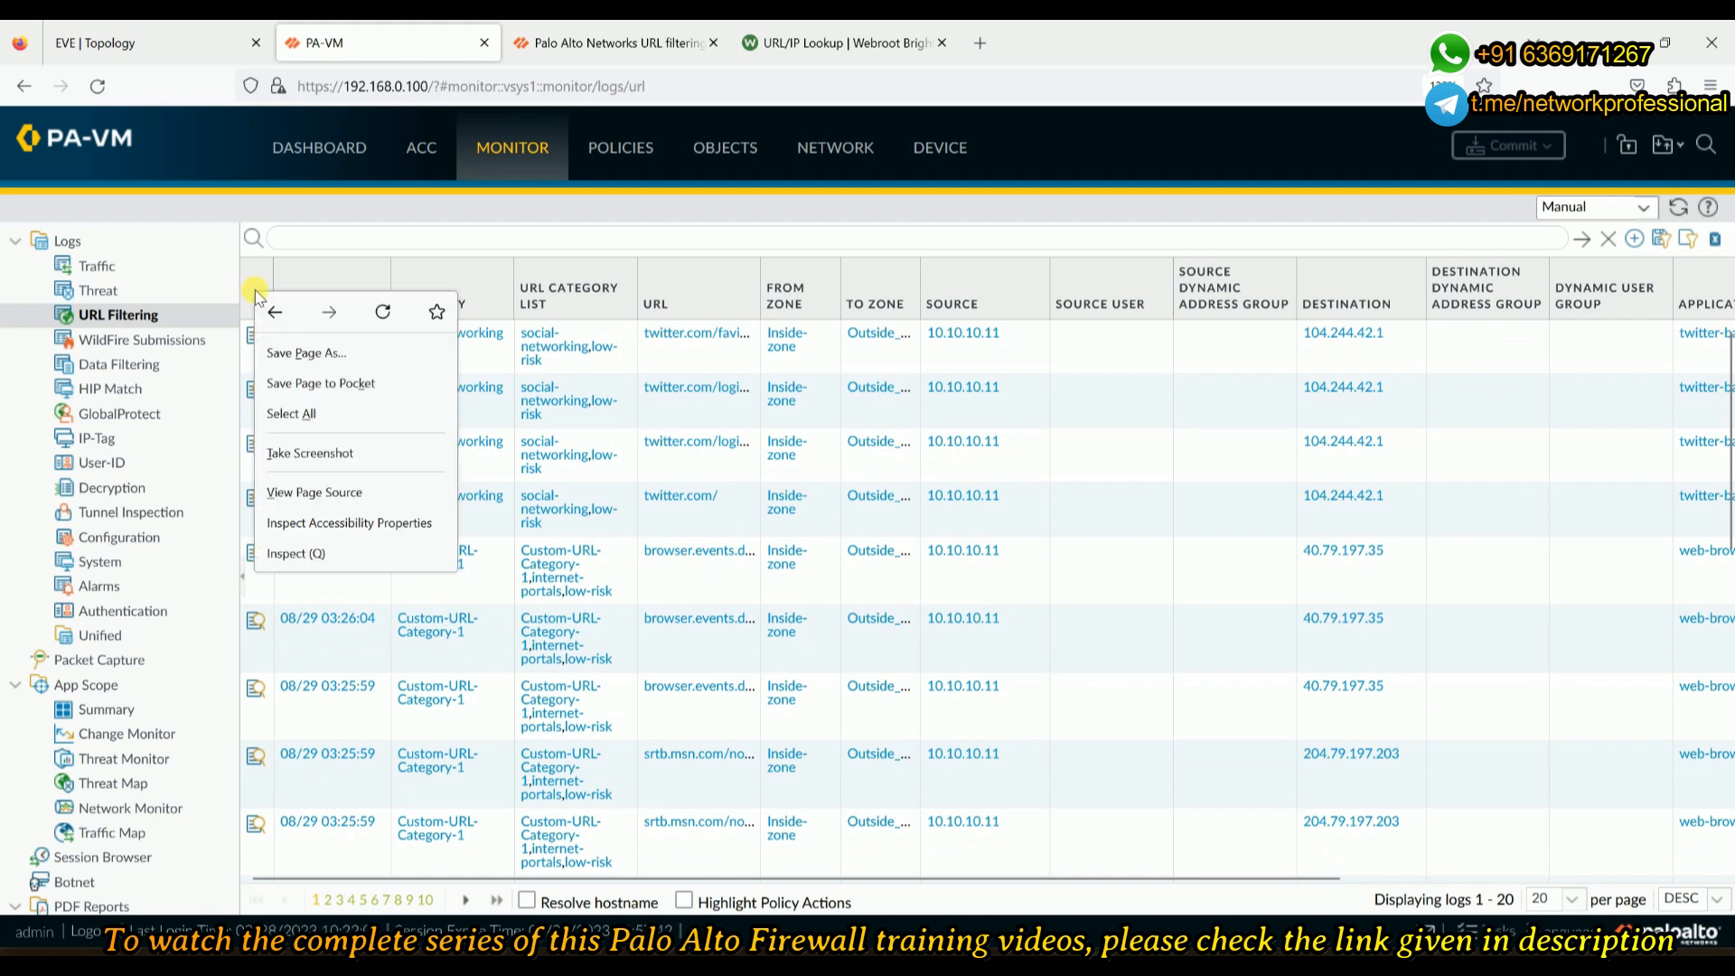
{"action": "left_click", "coordinate": [410, 246]}
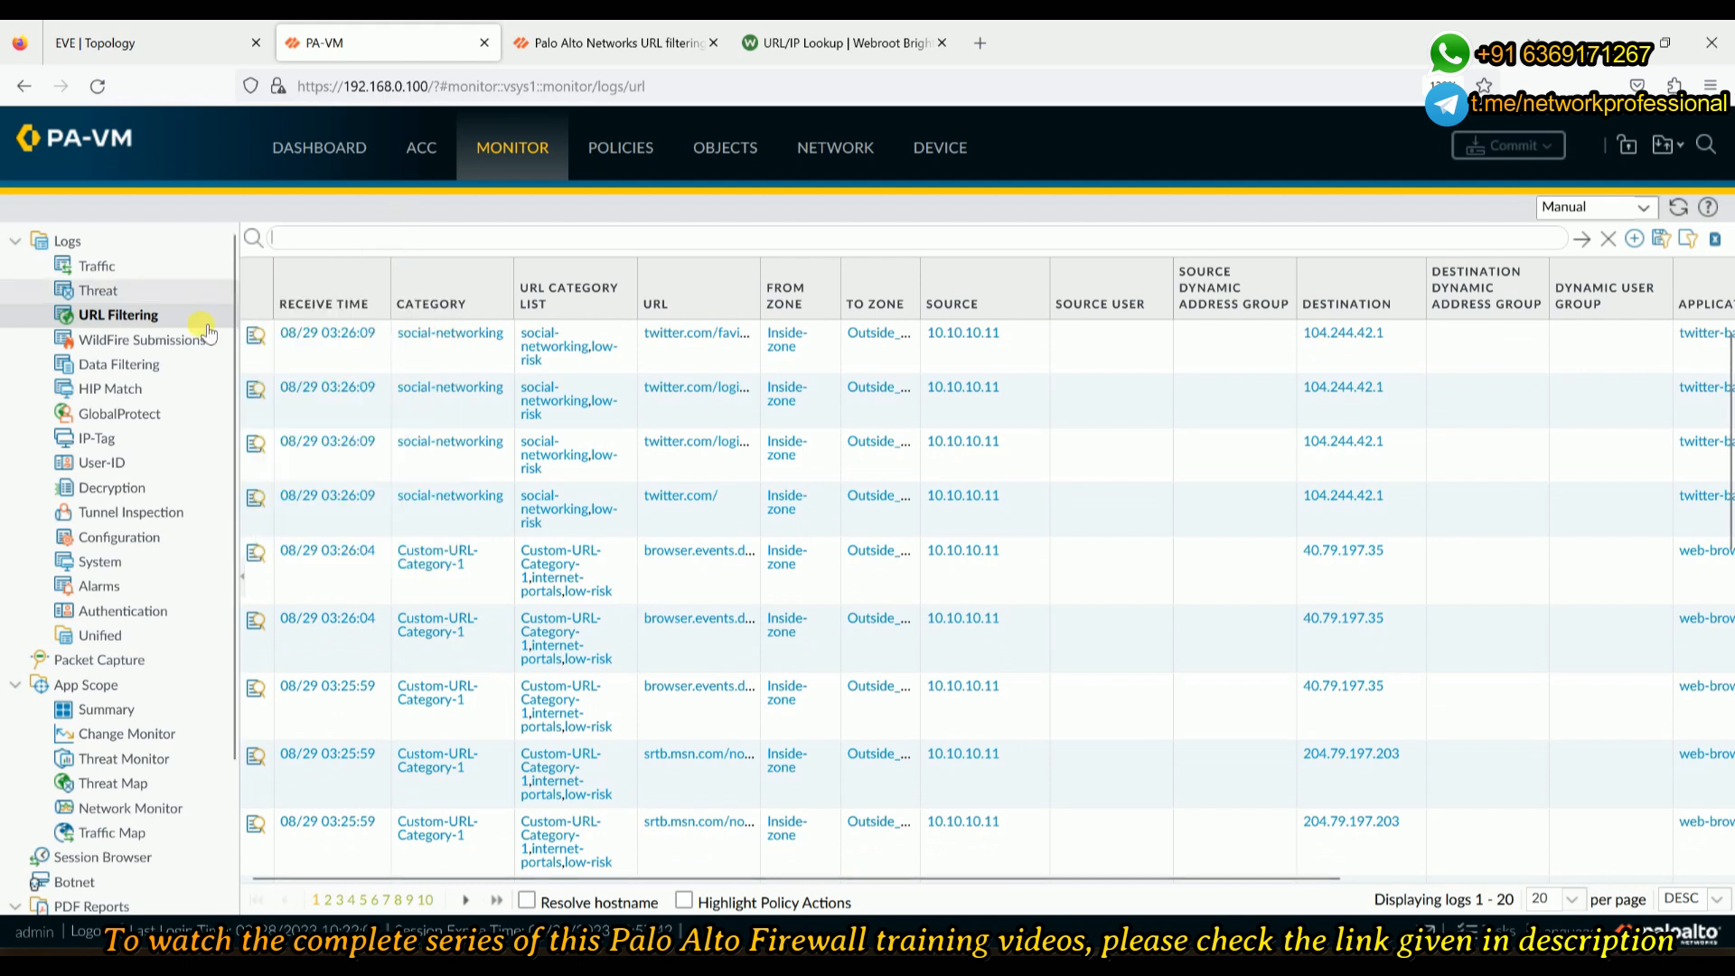
{"action": "right_click", "coordinate": [256, 314]}
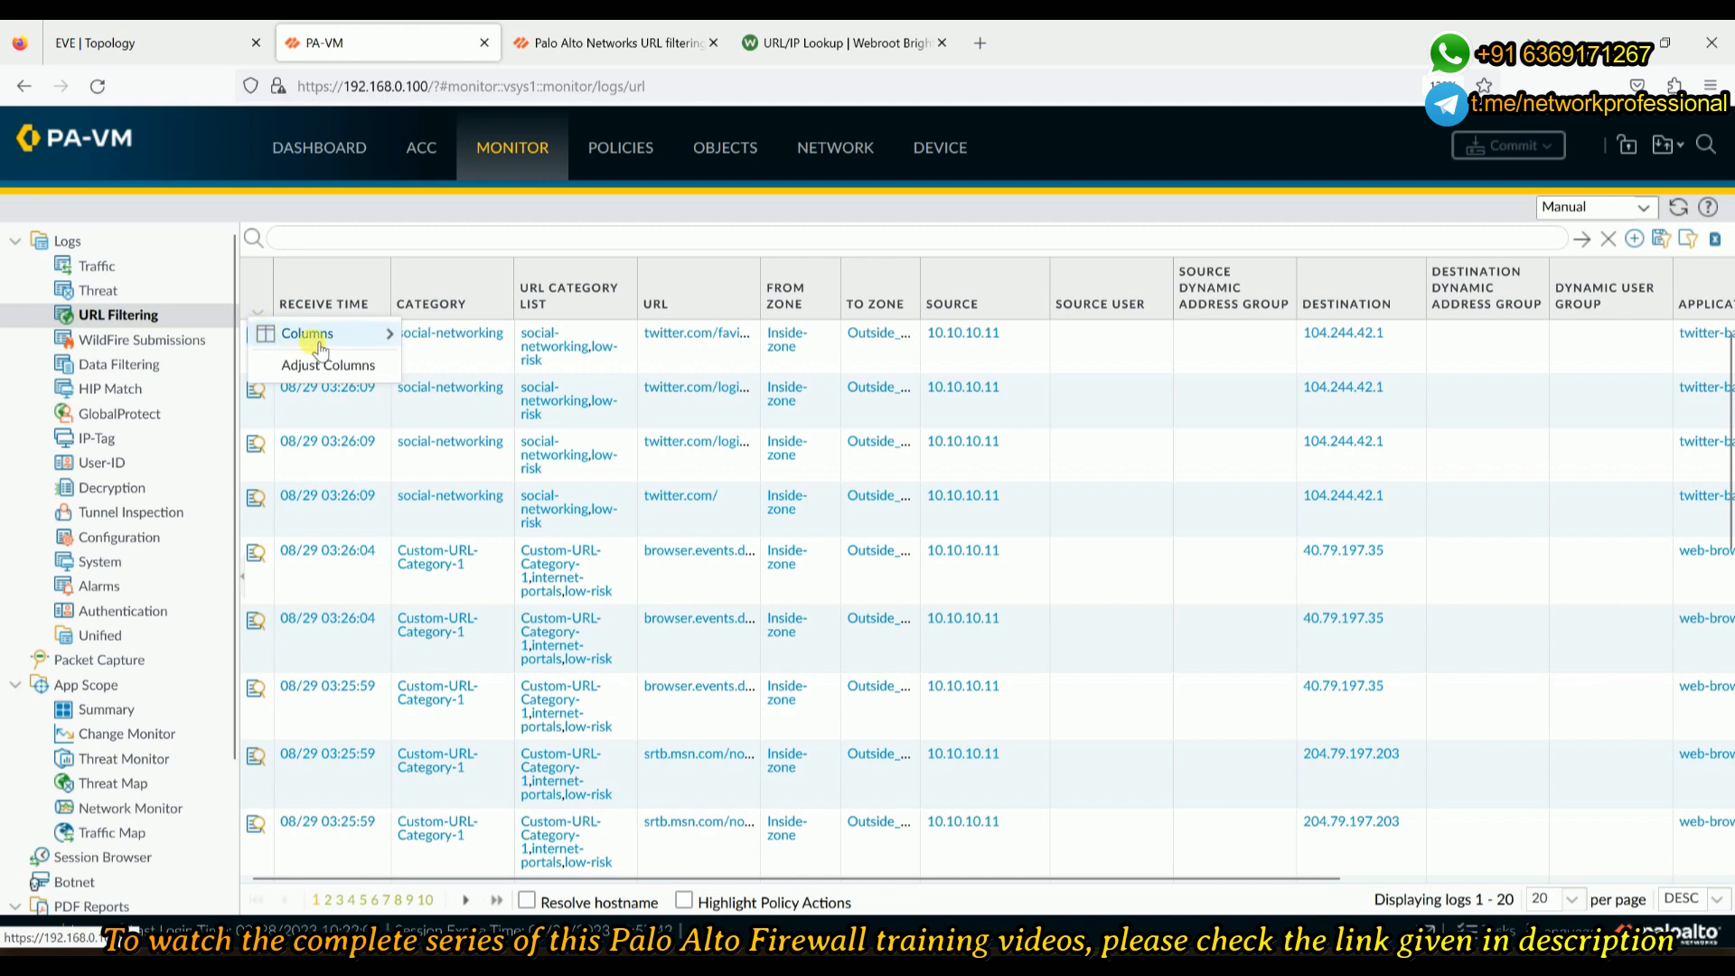
{"action": "mouse_move", "coordinate": [307, 336]}
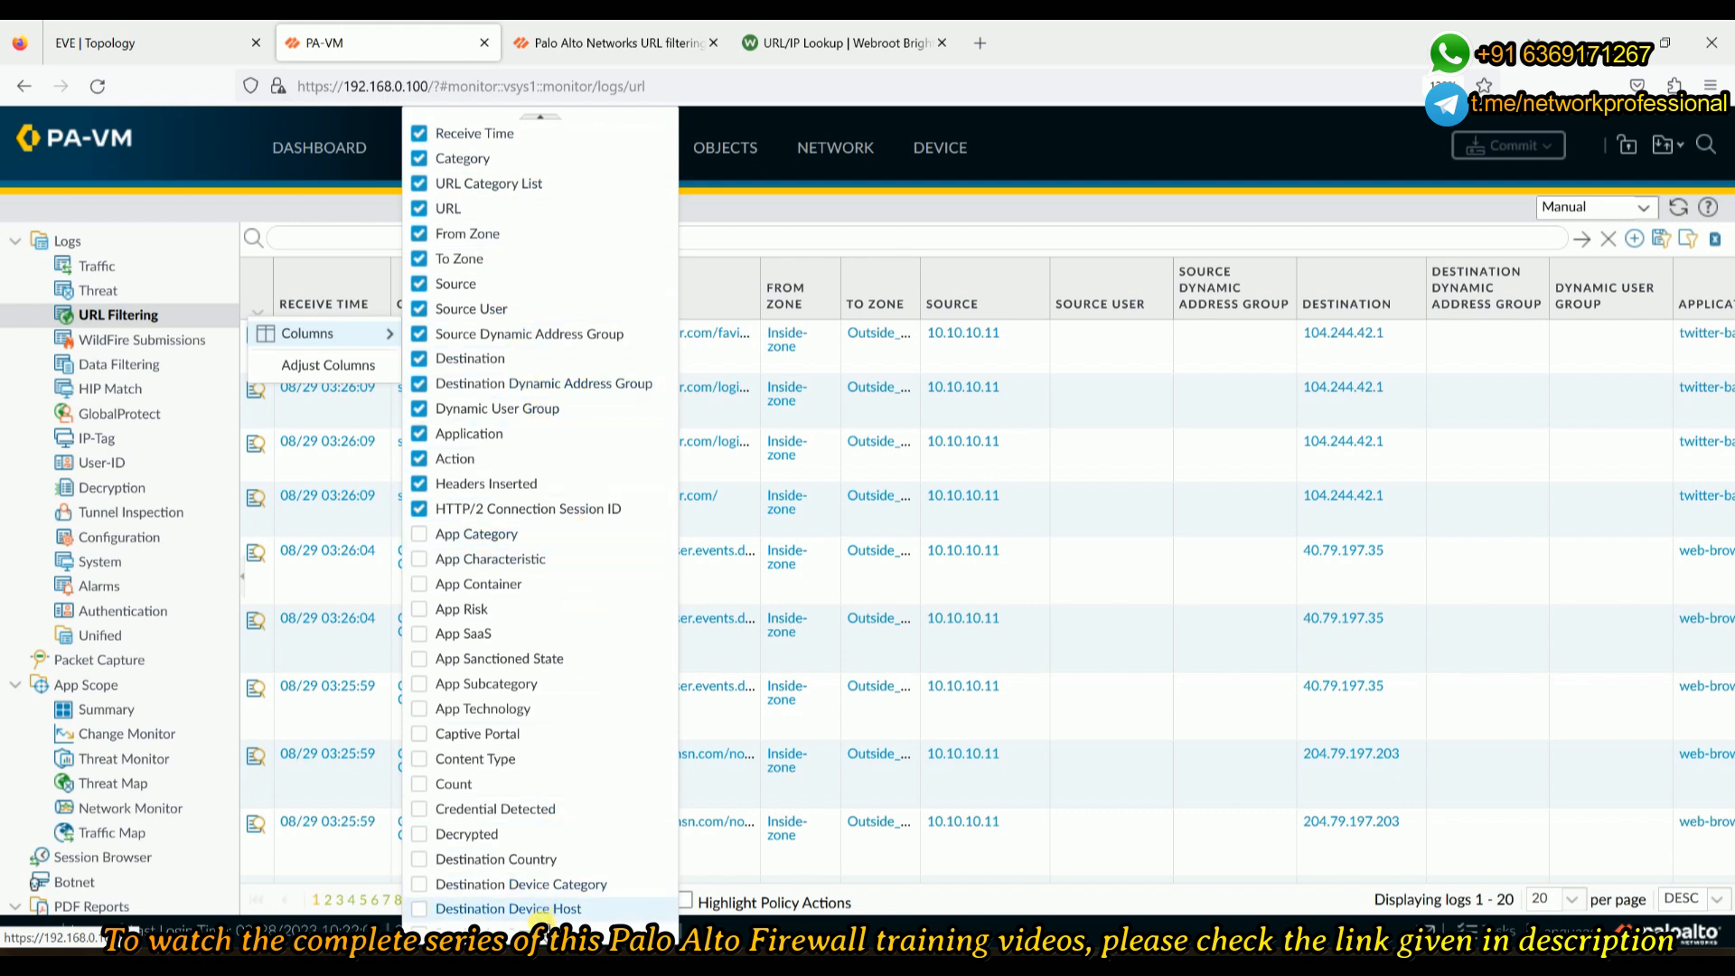
{"action": "scroll", "coordinate": [551, 899], "scroll_direction": "down", "scroll_amount": 1}
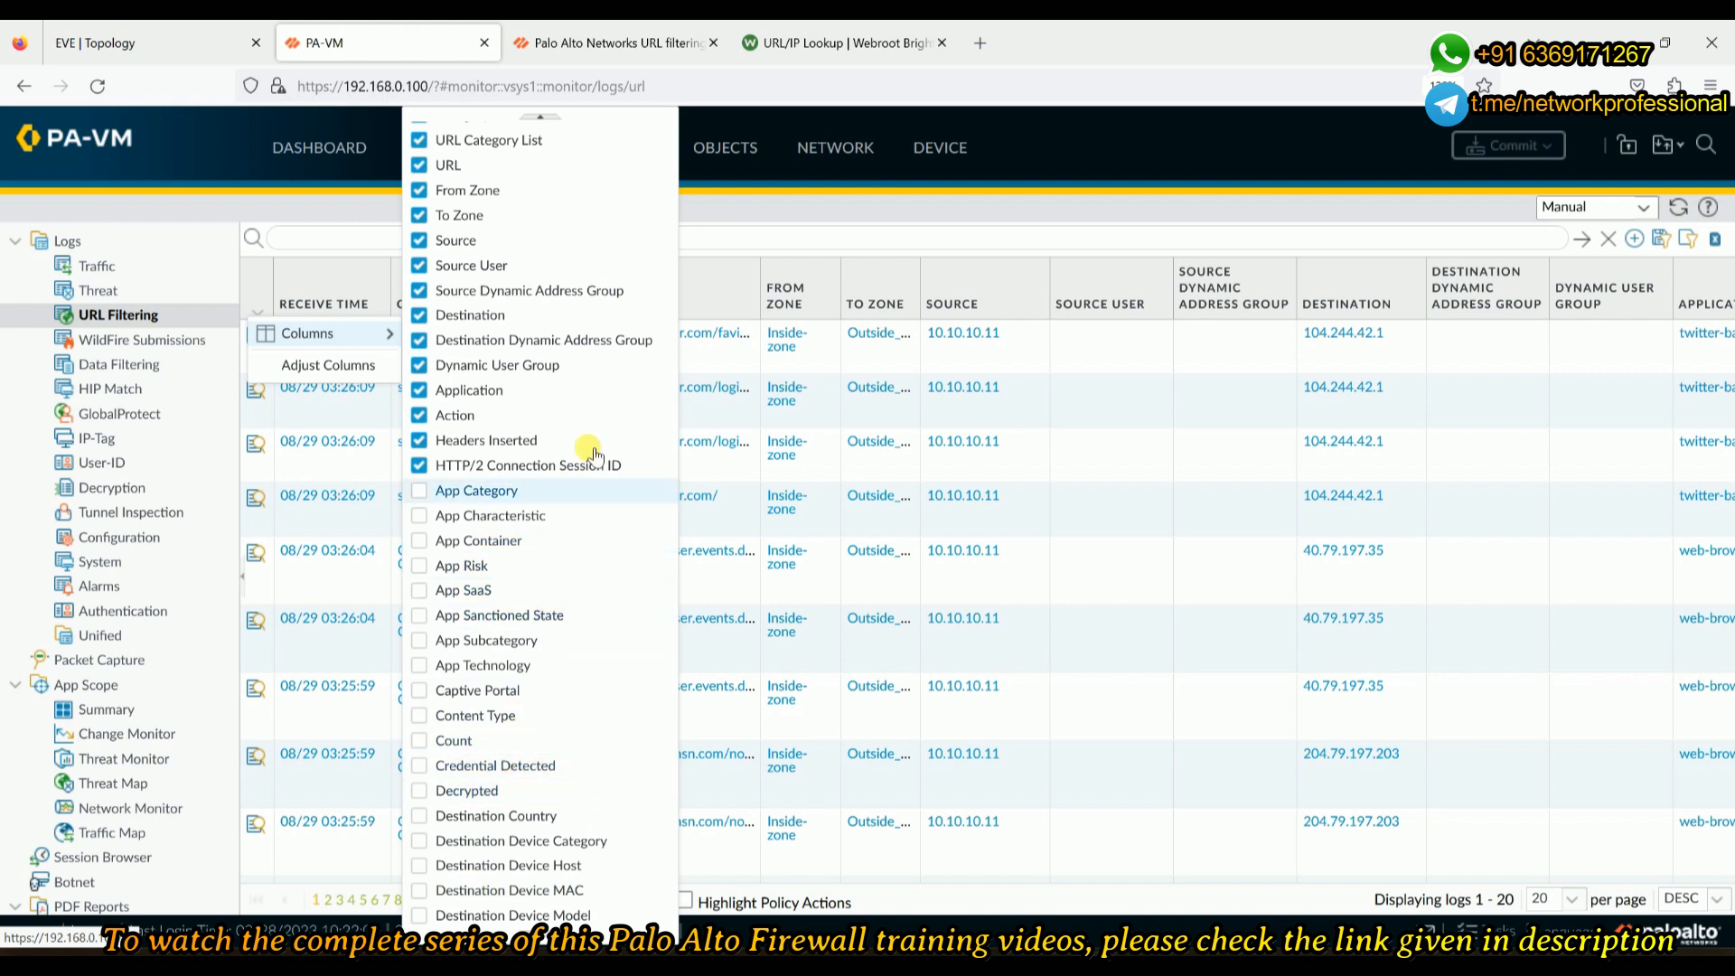
{"action": "left_click", "coordinate": [852, 235]}
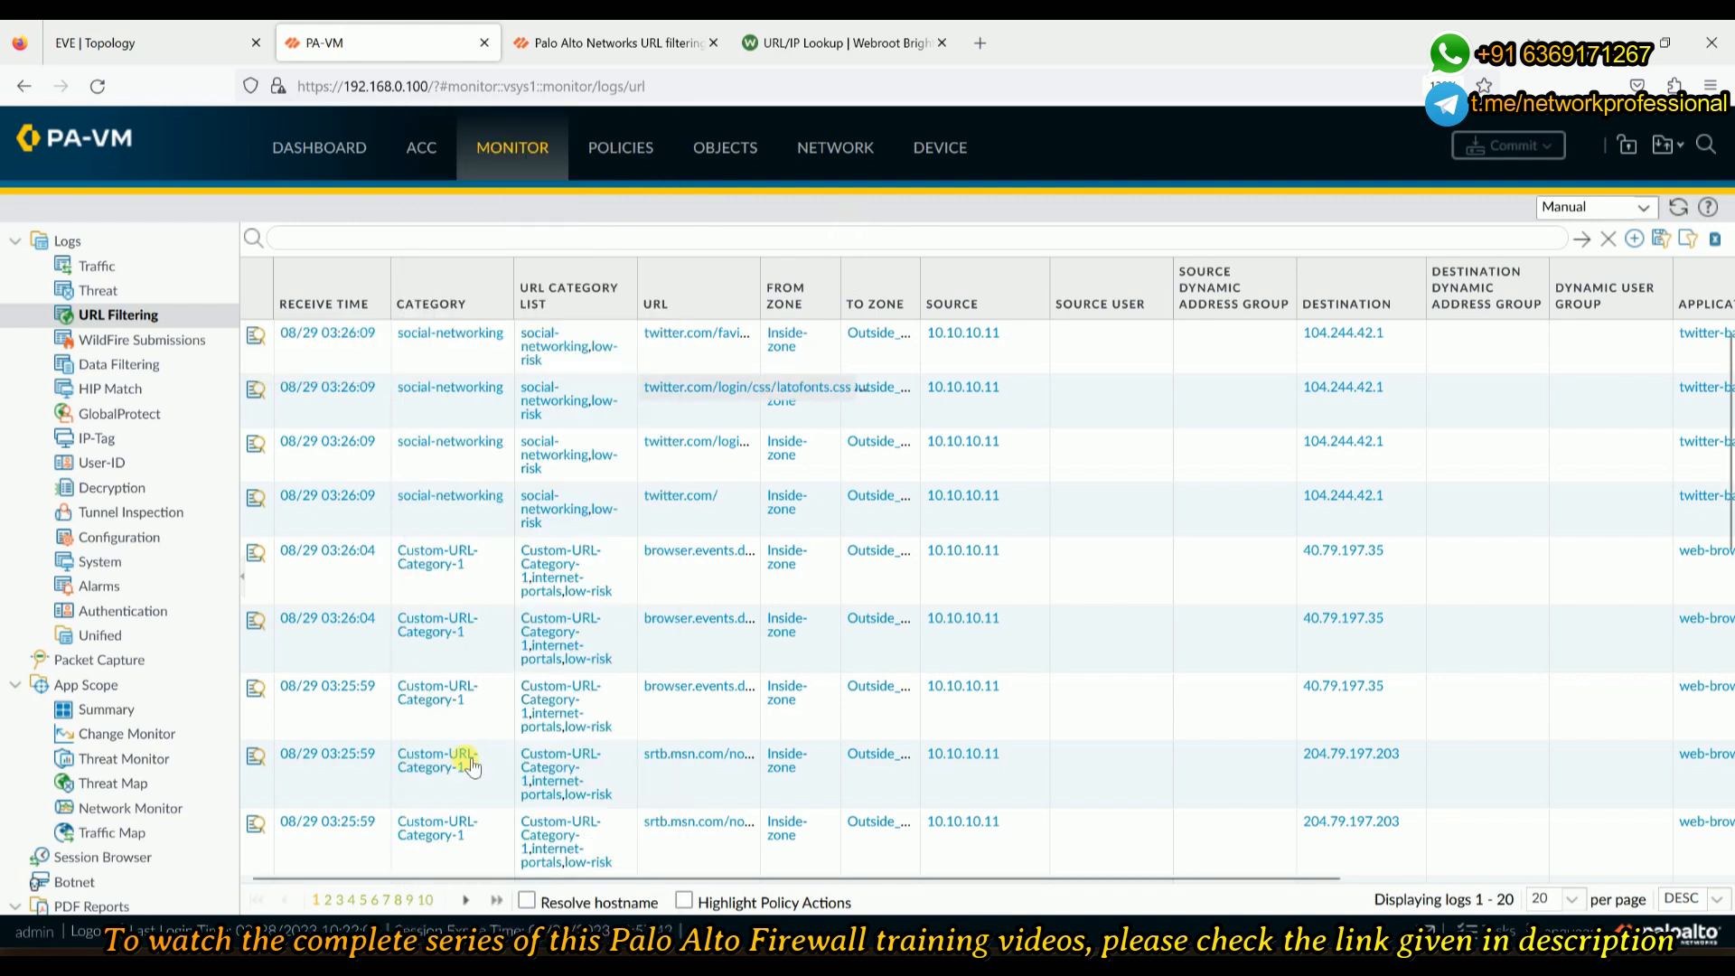